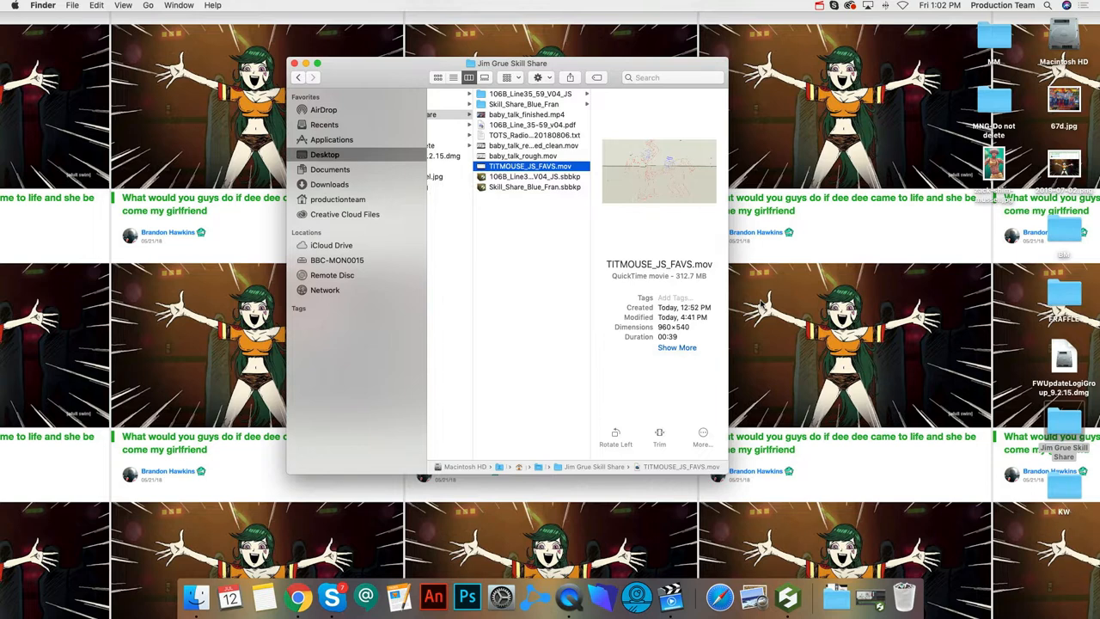
- Play the TITMOUSE_JS_FAVS.mov reel from beginning to end and close it
double_click(557, 166)
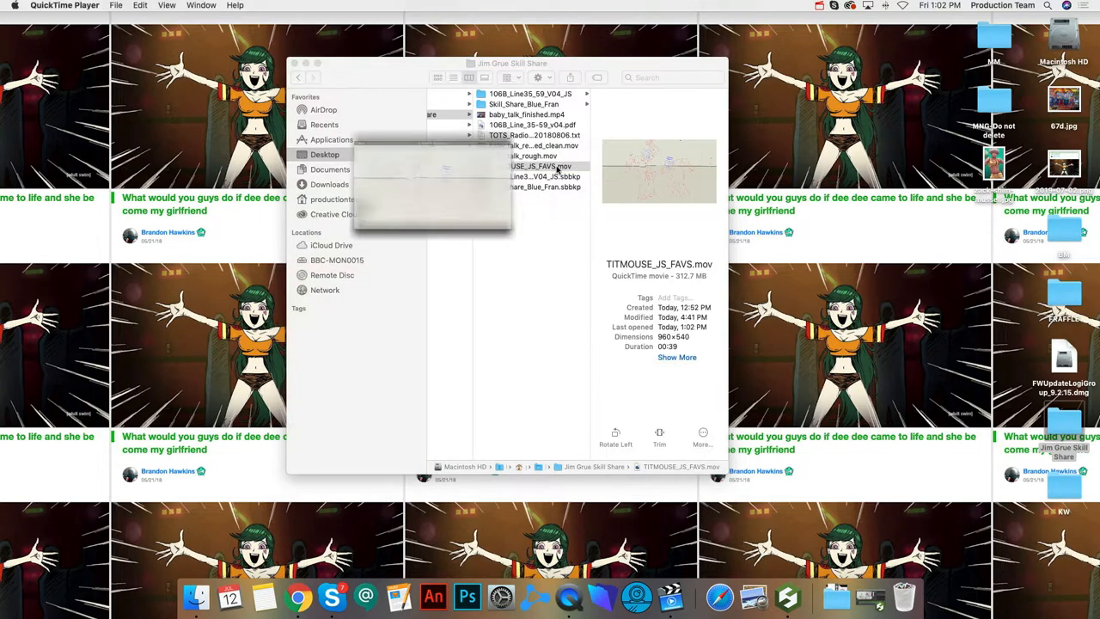
drag(576, 219, 822, 267)
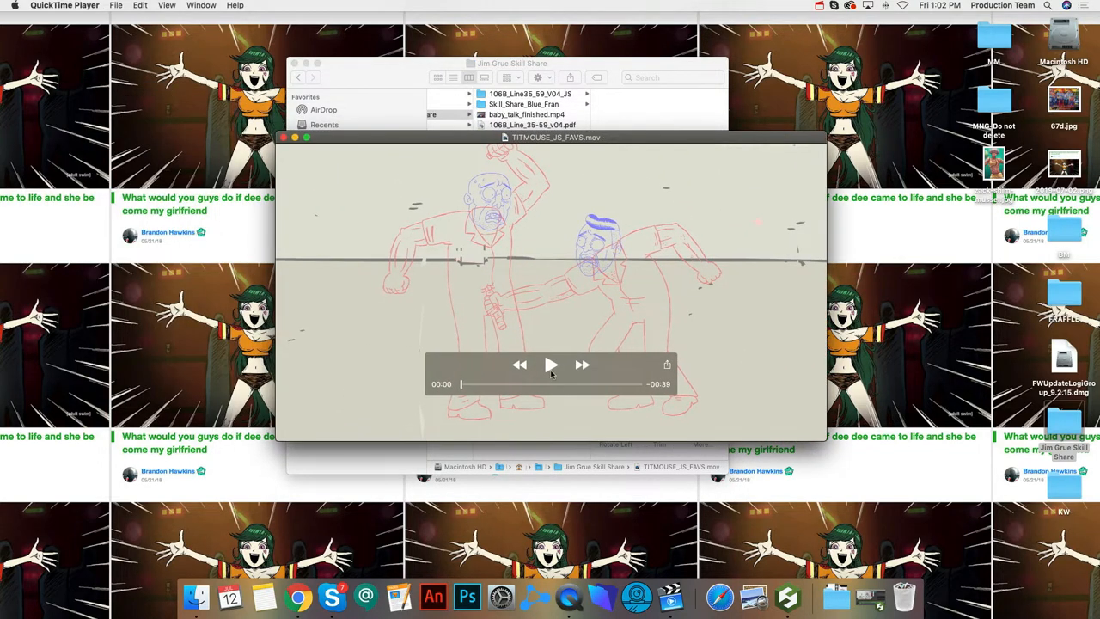
key(space)
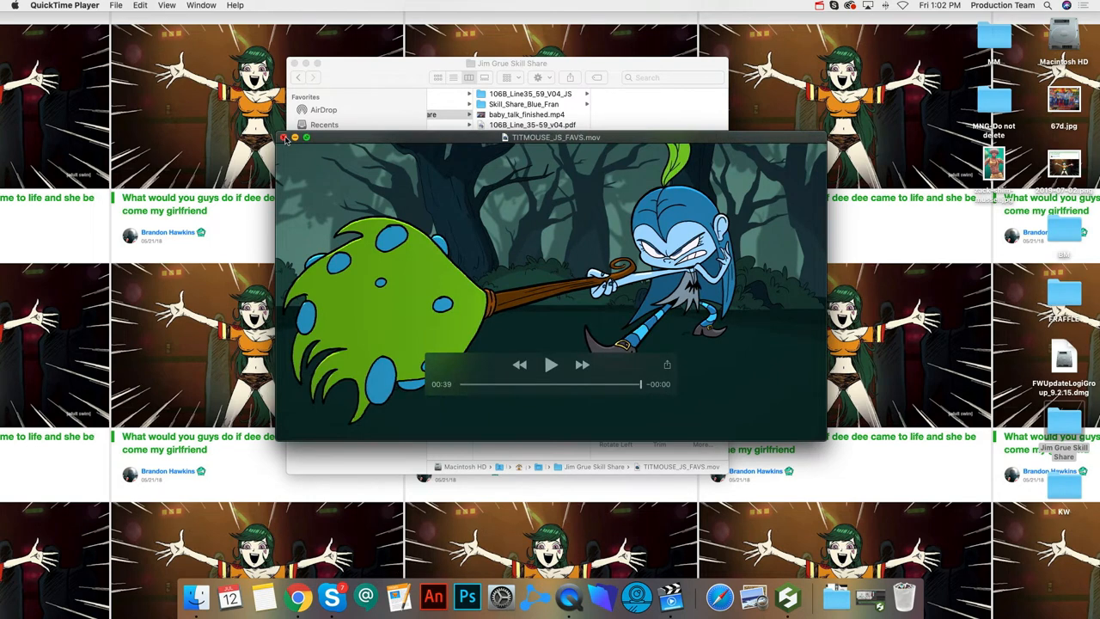
click(287, 141)
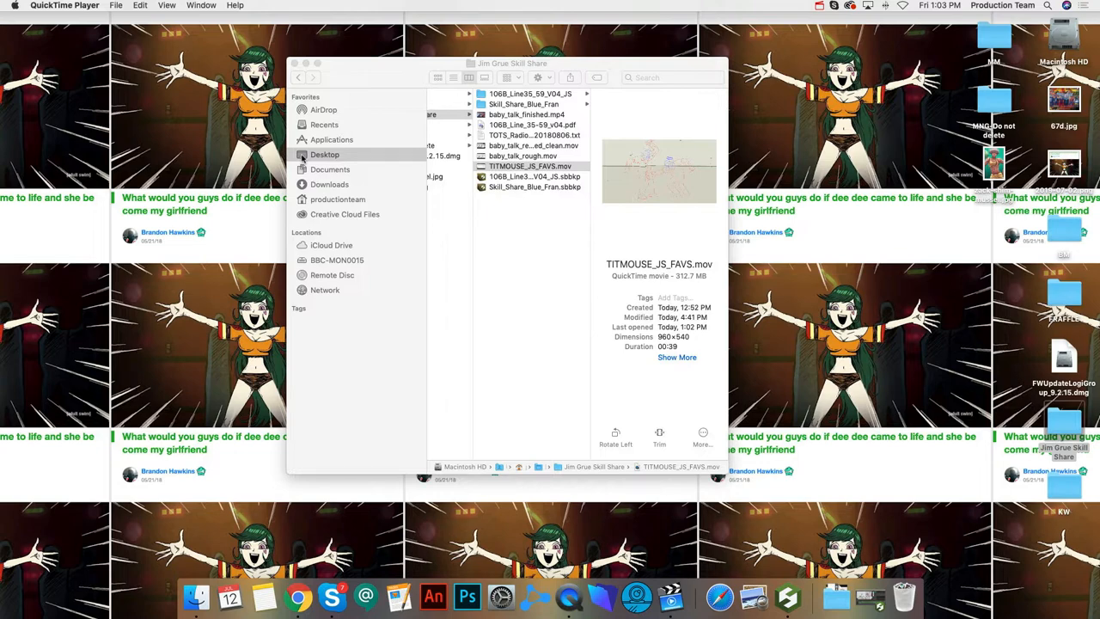
- Watch part of baby_talk_rough.mov in an enlarged player, starting from about the 7-second mark, and close it
click(565, 151)
click(553, 150)
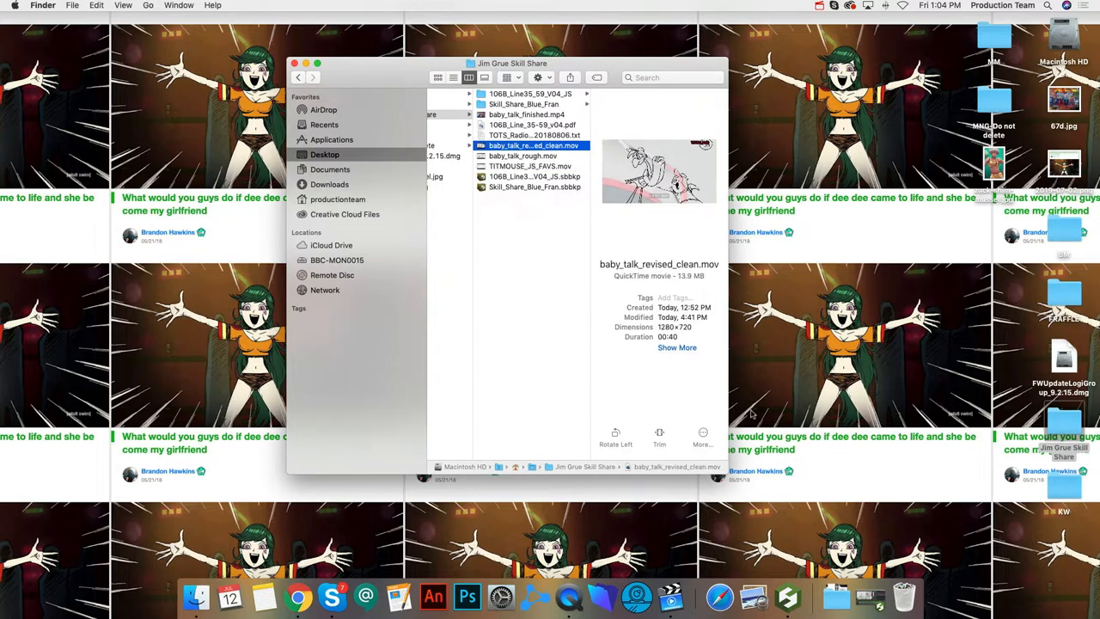
double_click(590, 460)
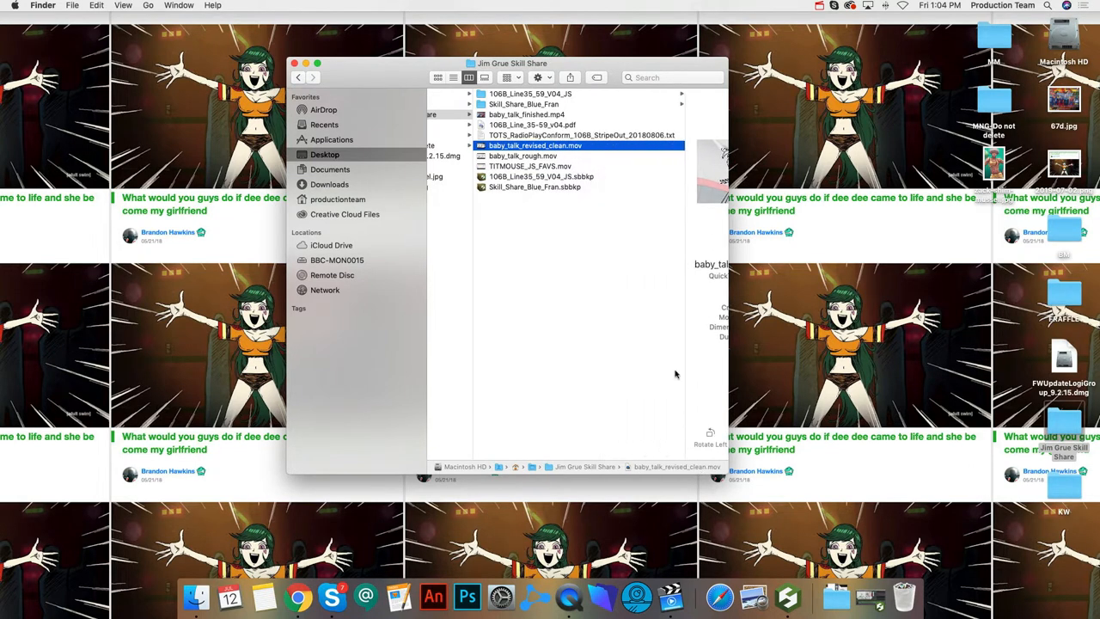
key(Down)
double_click(509, 157)
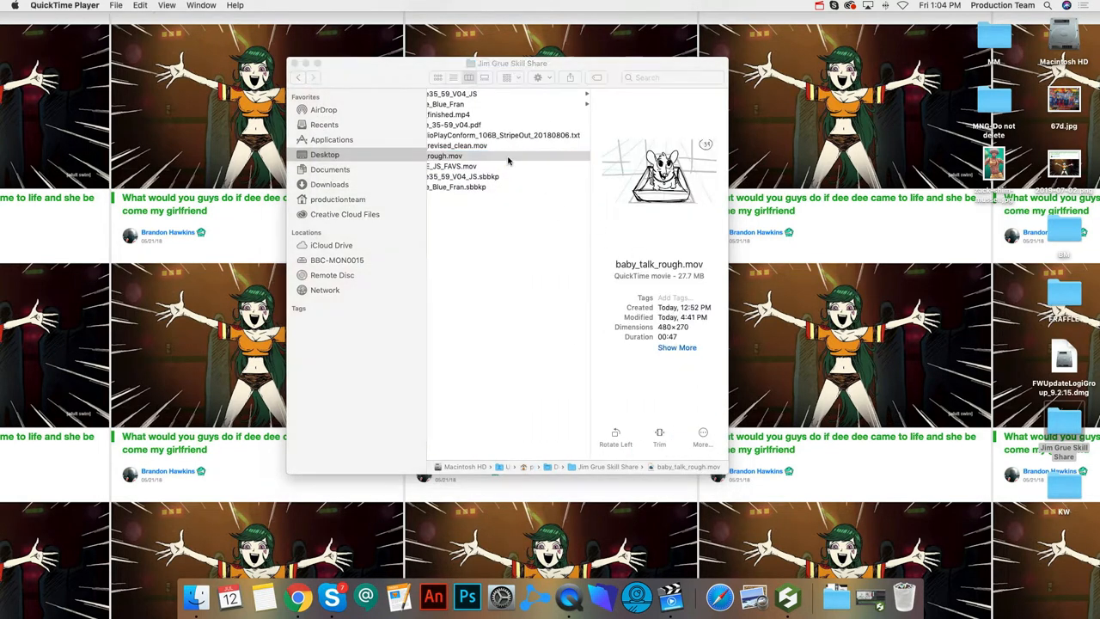
drag(241, 93, 471, 122)
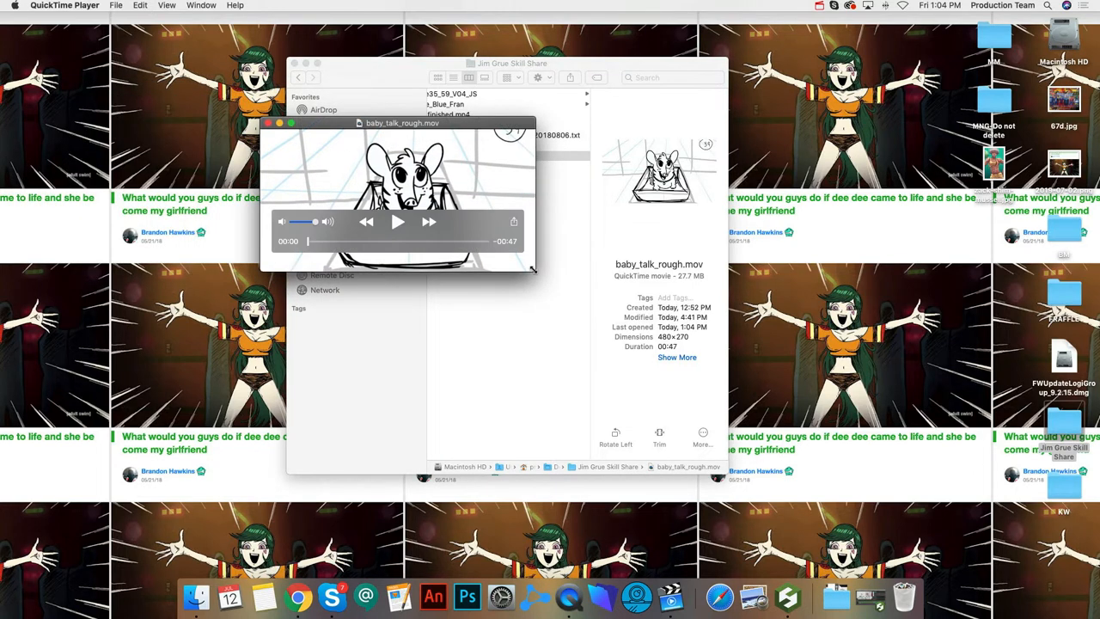
key(super+equal)
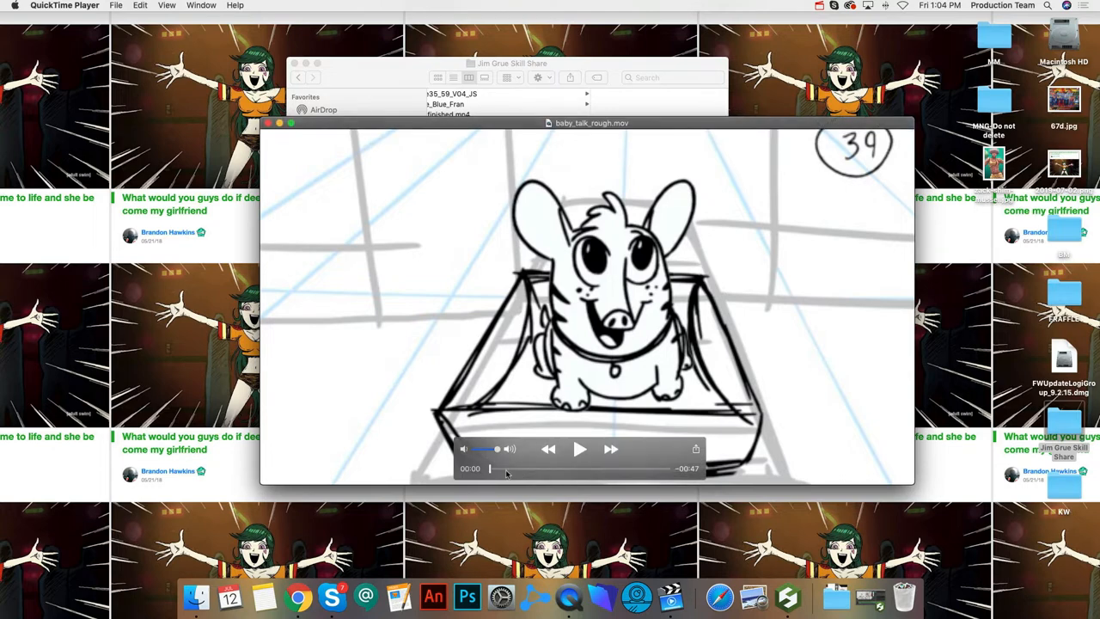
drag(507, 471, 516, 472)
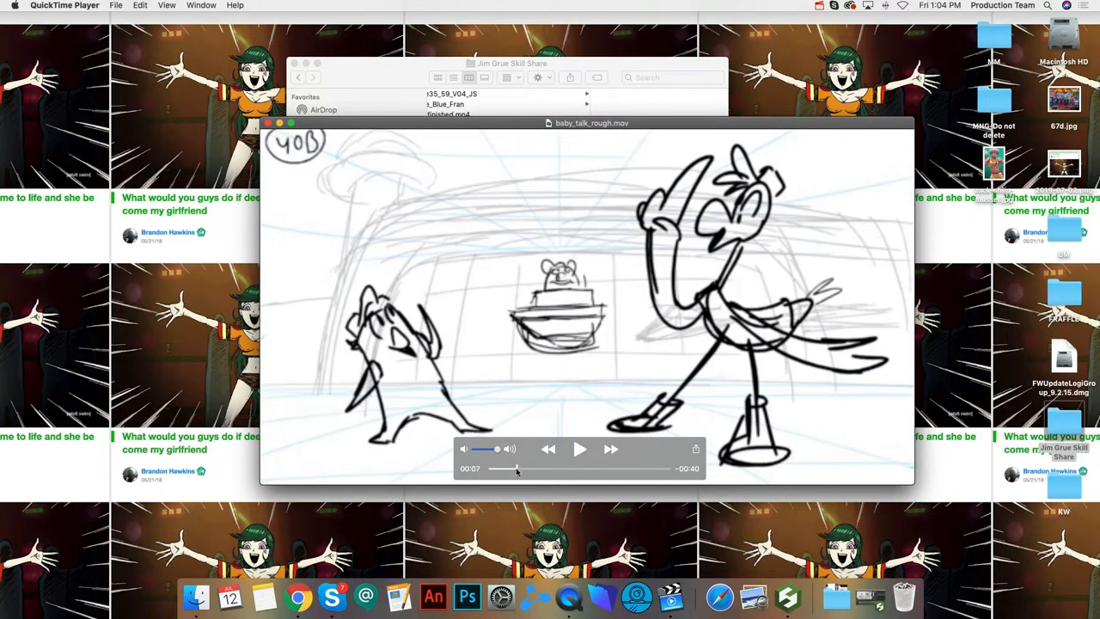
click(579, 450)
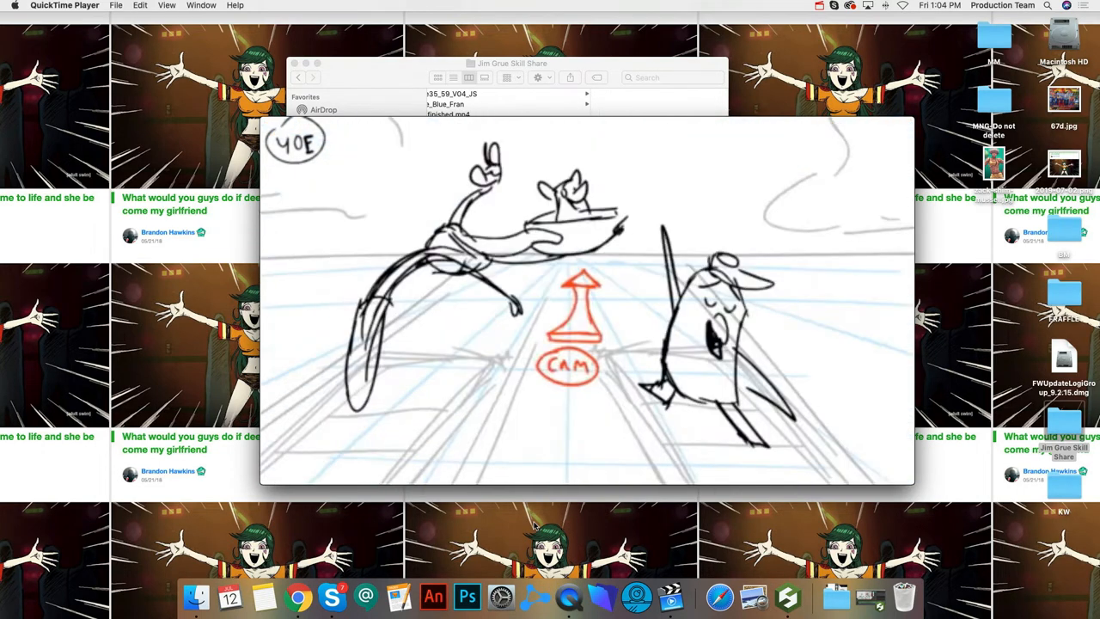
click(578, 454)
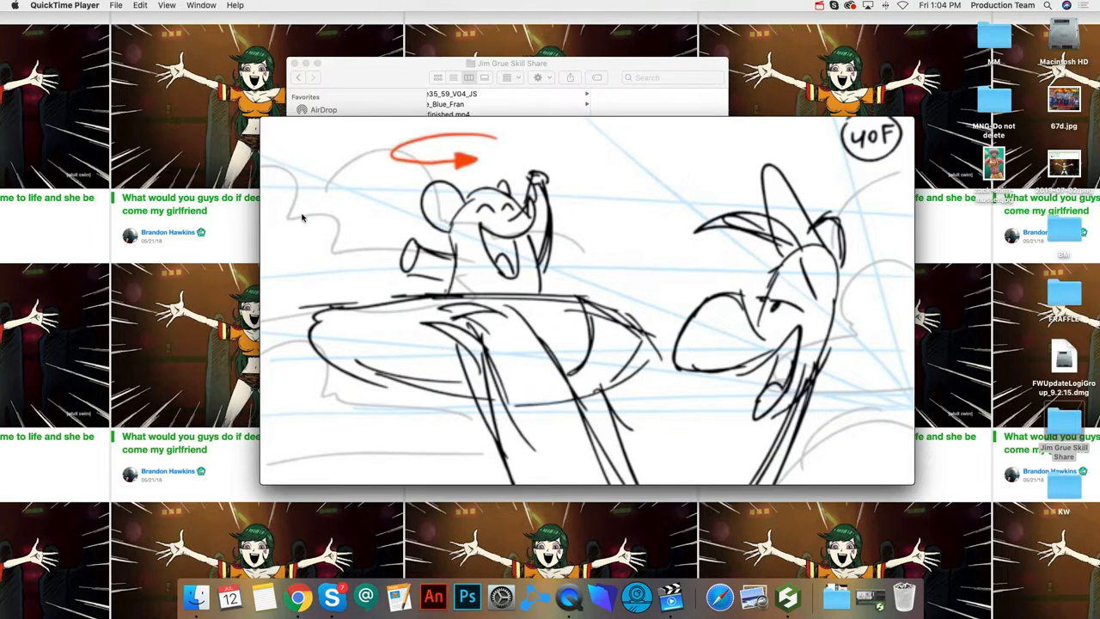
click(270, 124)
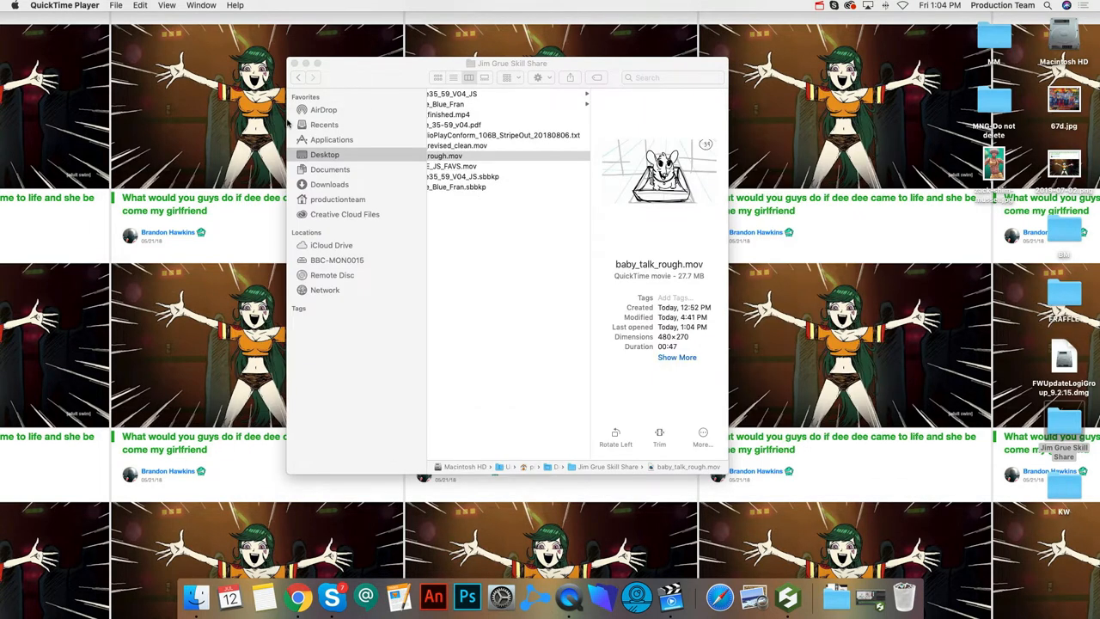
- Open baby_talk_revised_clean.mov, skip slightly past its start, play part of it, and close it
click(493, 150)
double_click(492, 146)
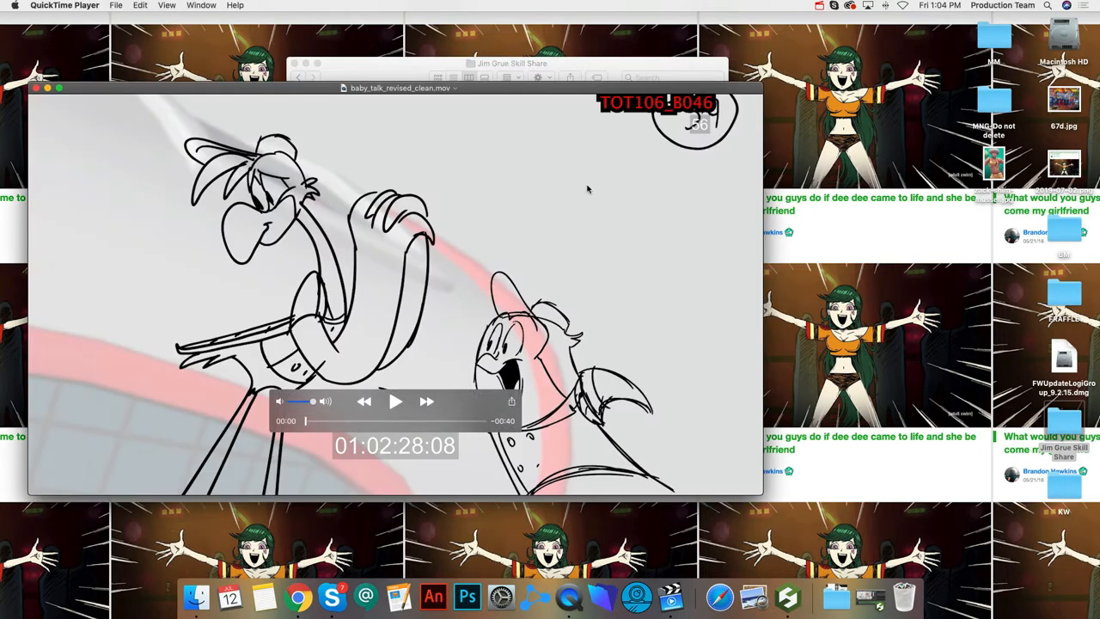
drag(305, 421, 324, 423)
click(395, 401)
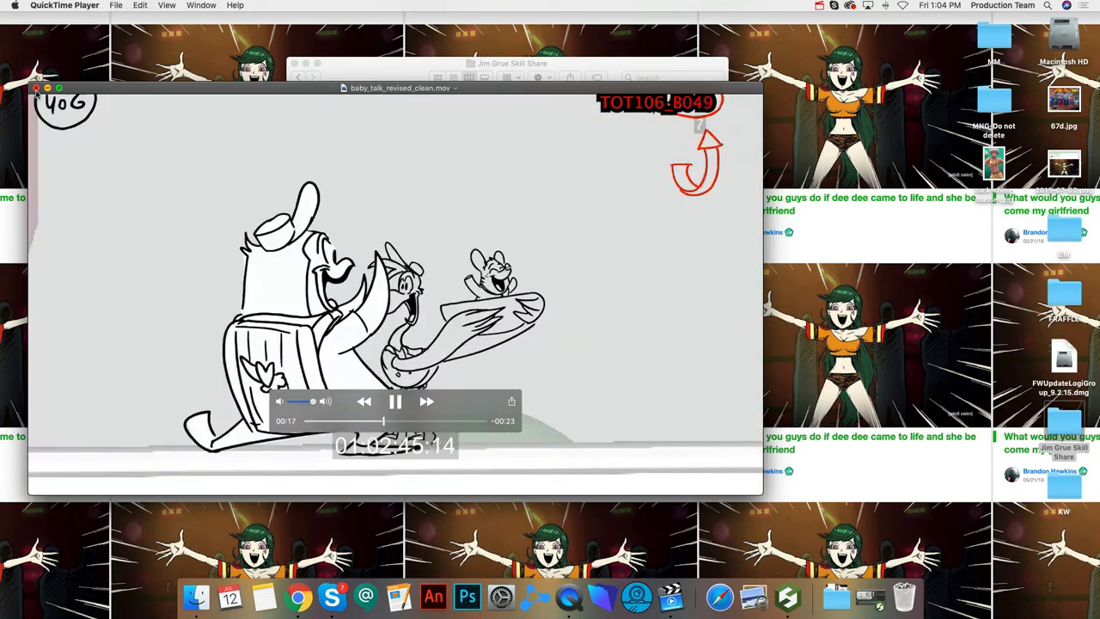
click(34, 89)
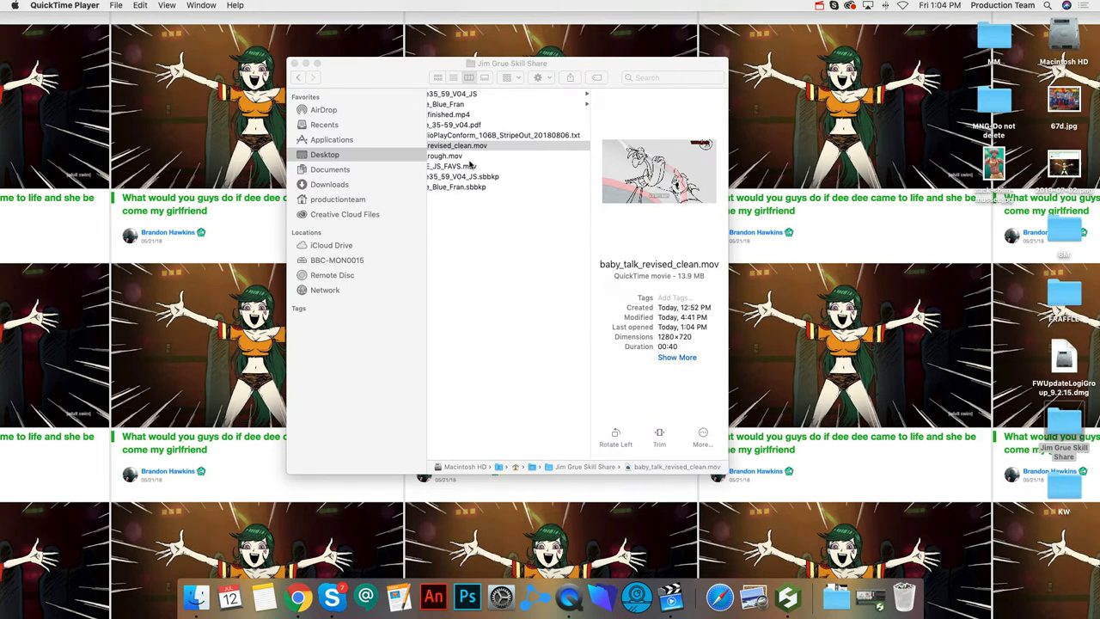
- Play the opening part of baby_talk_finished.mp4 and close it
click(633, 448)
click(506, 238)
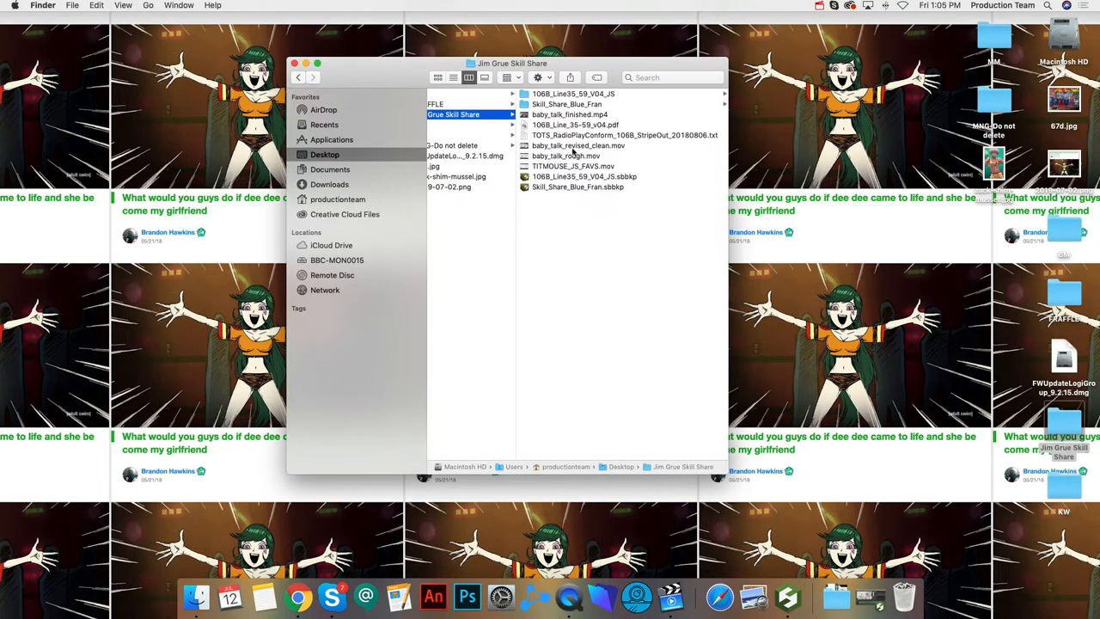
double_click(581, 115)
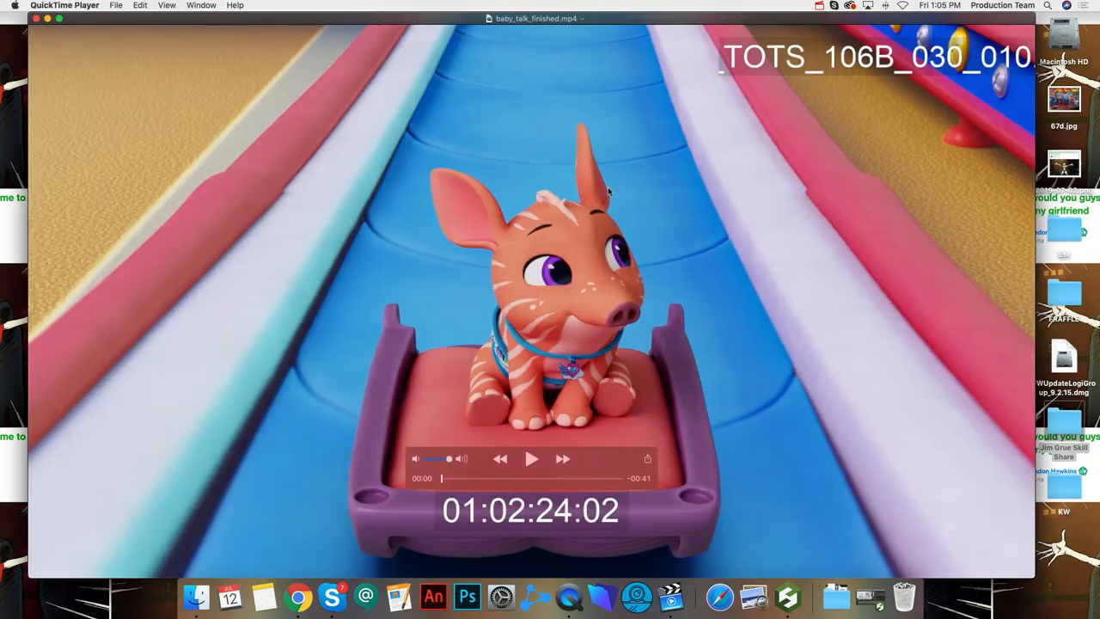
click(531, 459)
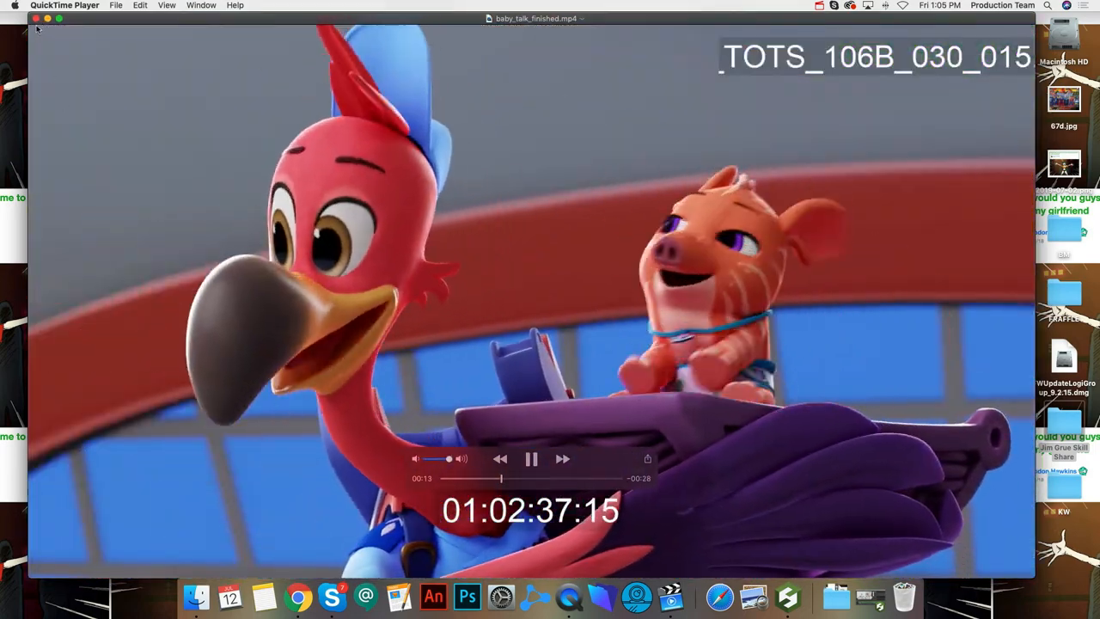
click(35, 18)
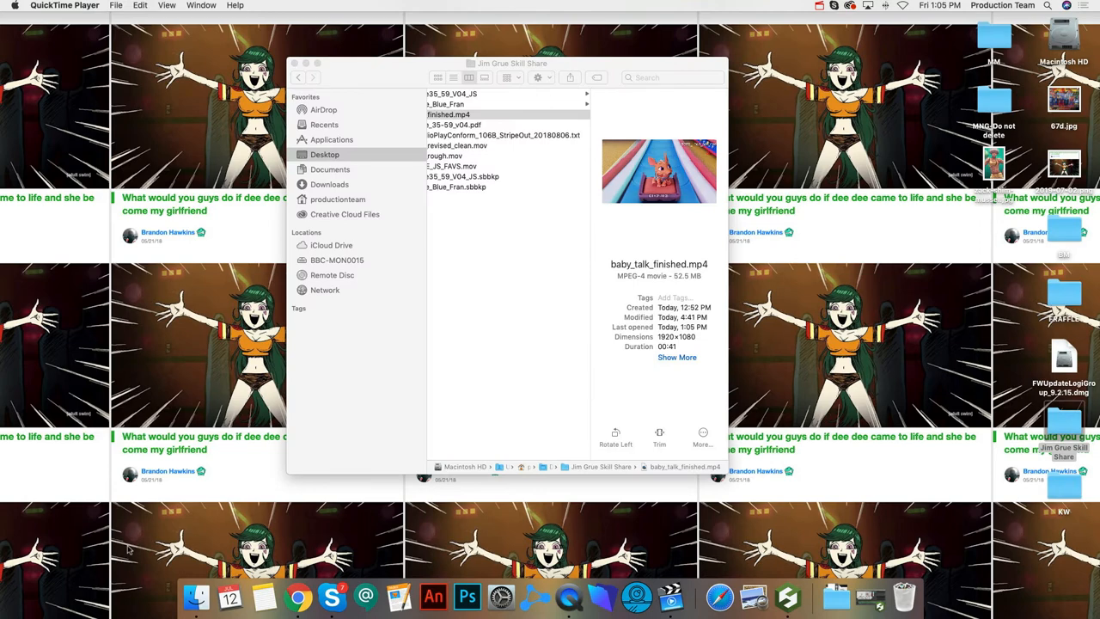
- Switch to the 106B_Line35_59_V04_JS project in Storyboard Pro and review its panels from the start through scene 6_A_0
click(789, 598)
click(870, 598)
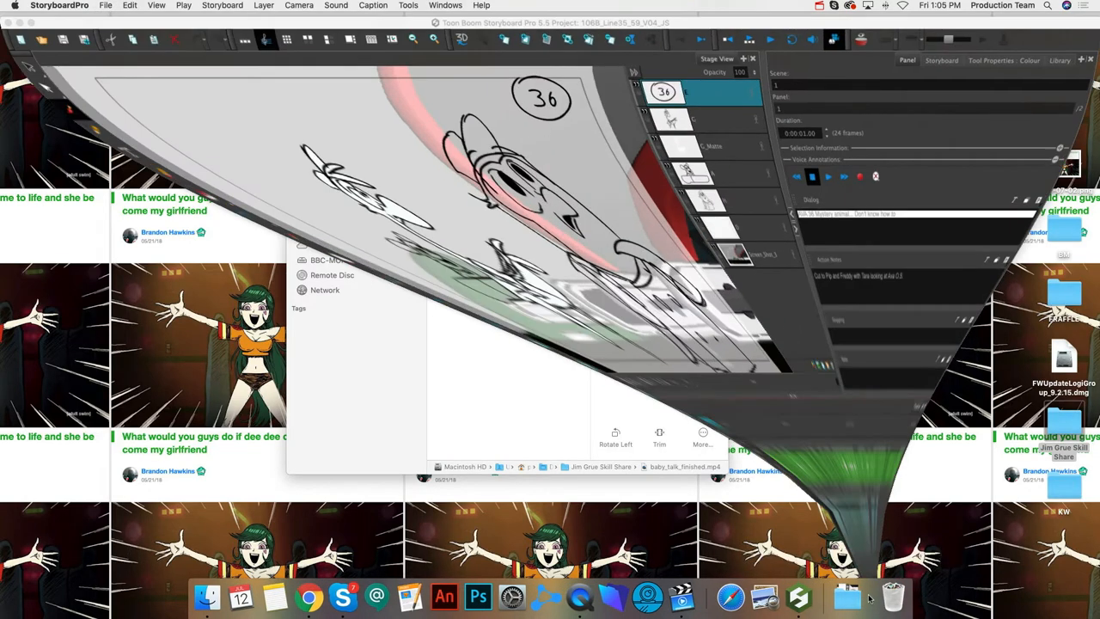
click(105, 413)
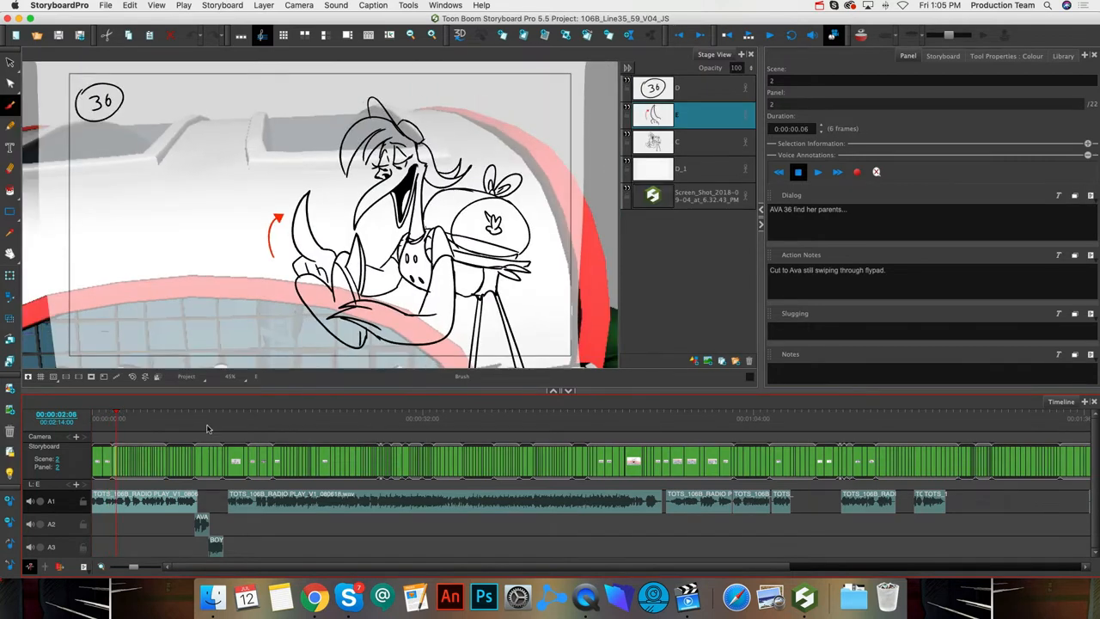
click(159, 425)
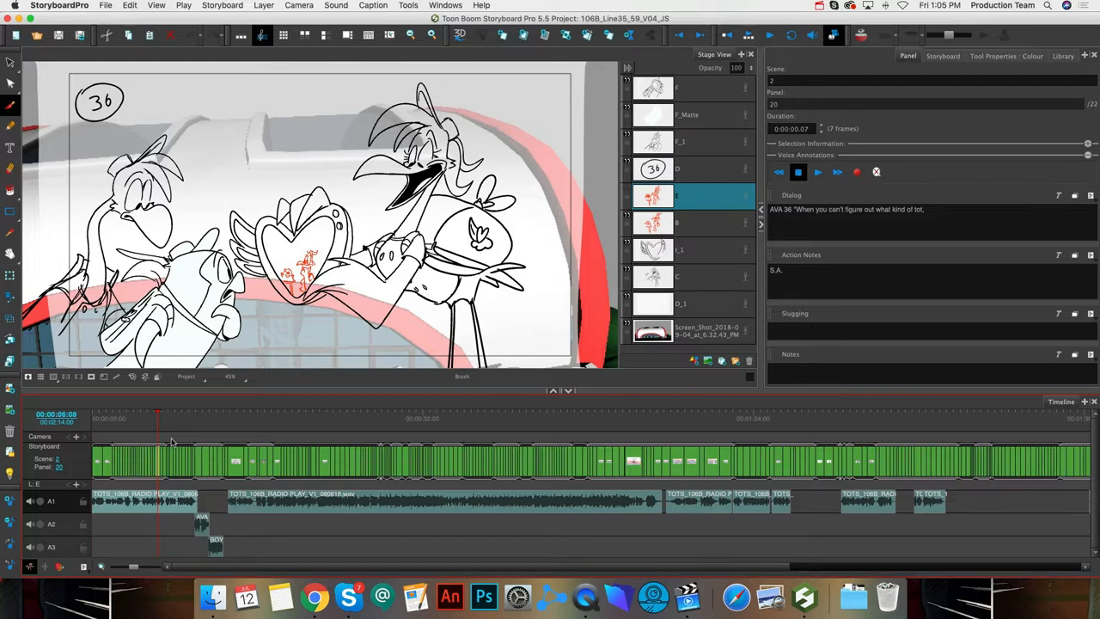
drag(158, 417, 309, 415)
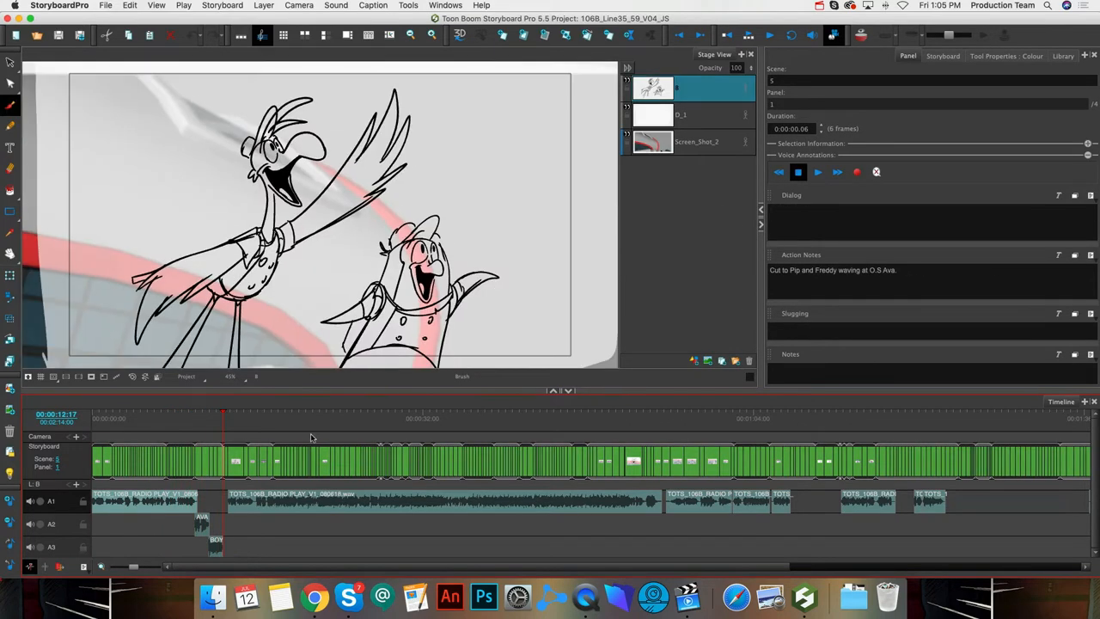
click(348, 441)
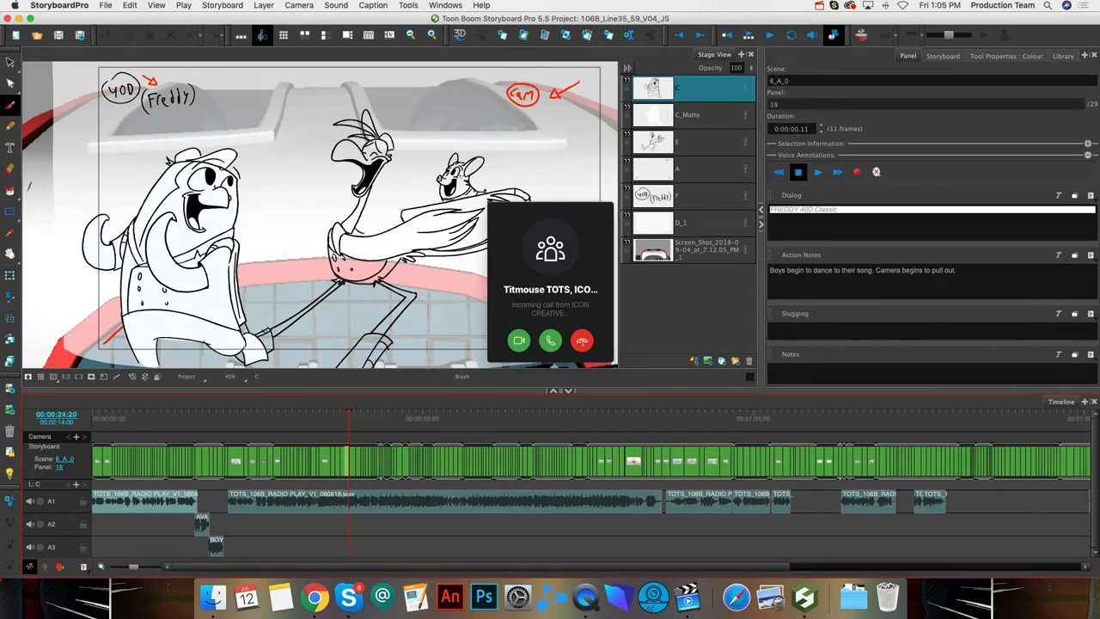
- Decline the incoming Skype call and continue reviewing the storyboard panels through scenes 6_C, 6_D_1 and 6_F
click(582, 341)
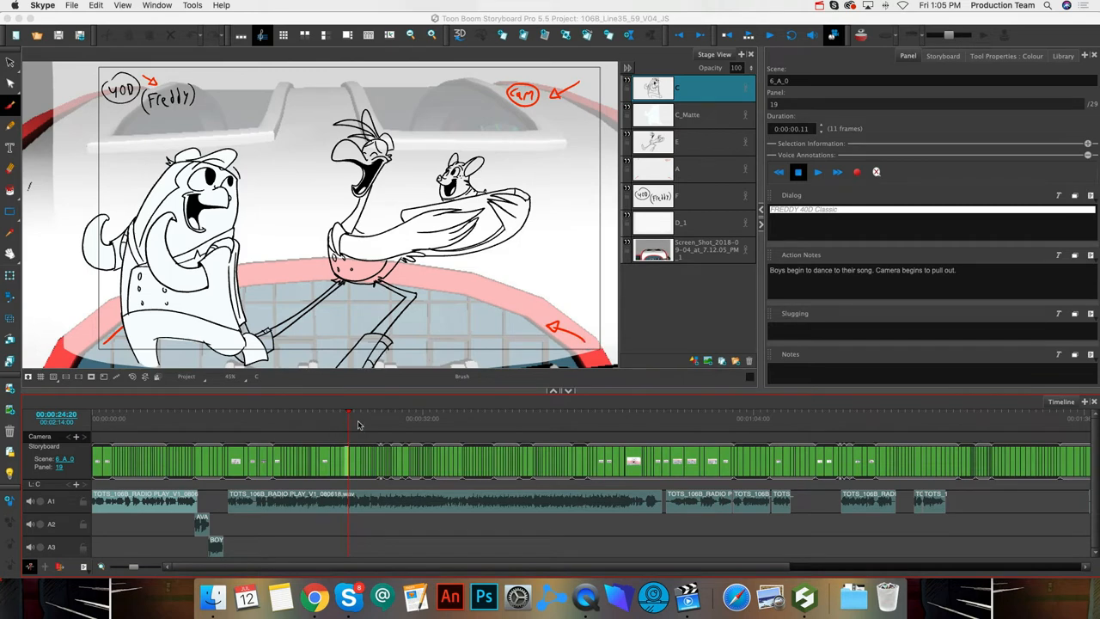
drag(359, 424, 395, 424)
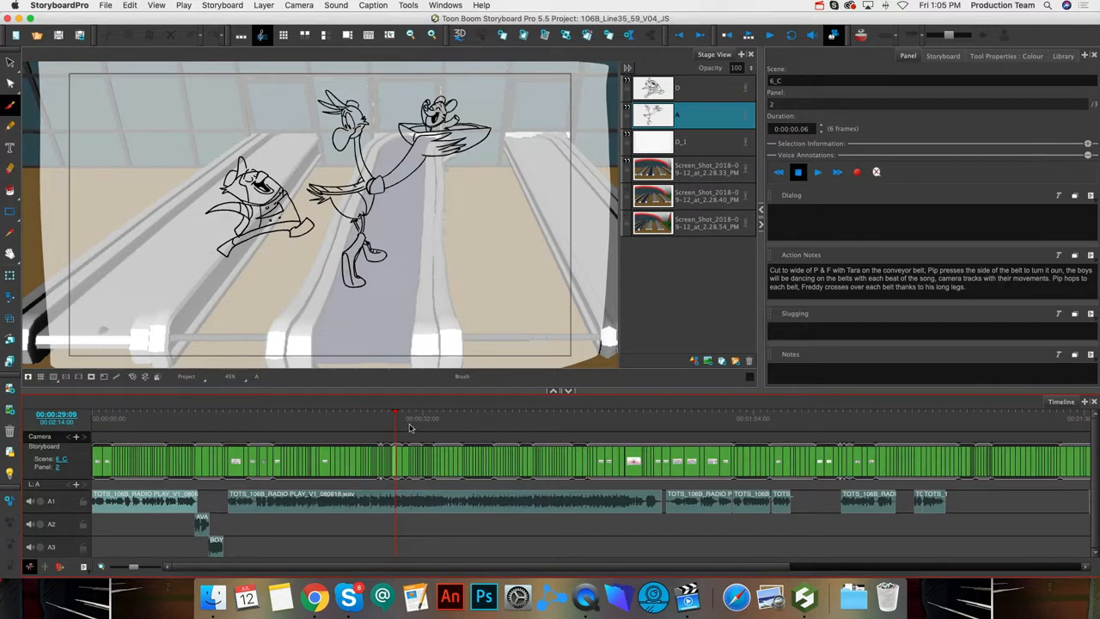
drag(410, 428, 441, 421)
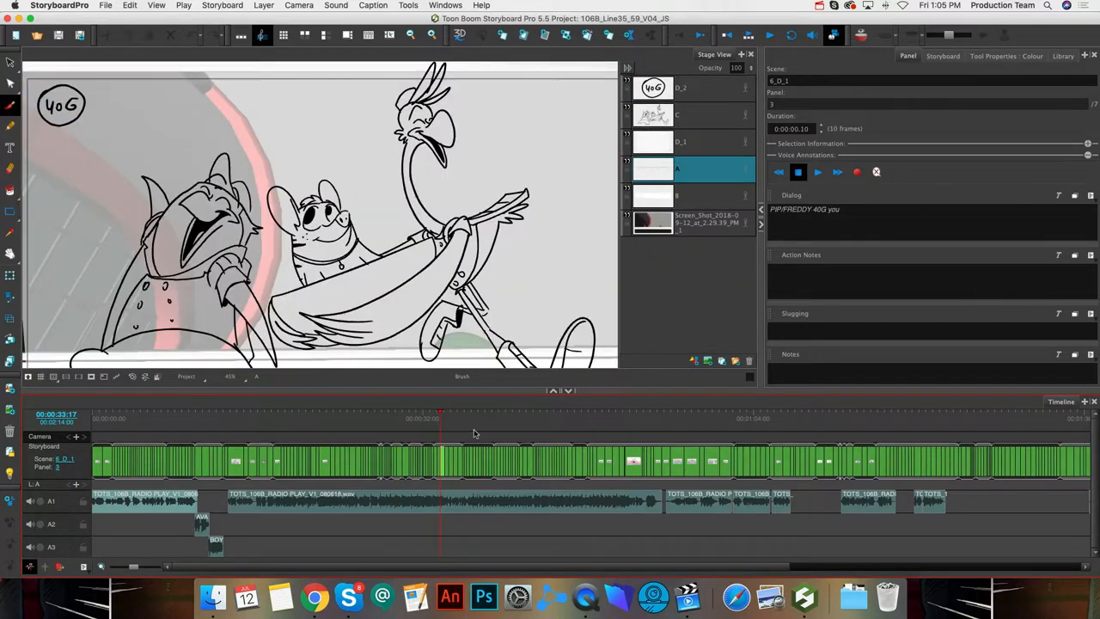
click(474, 432)
click(501, 424)
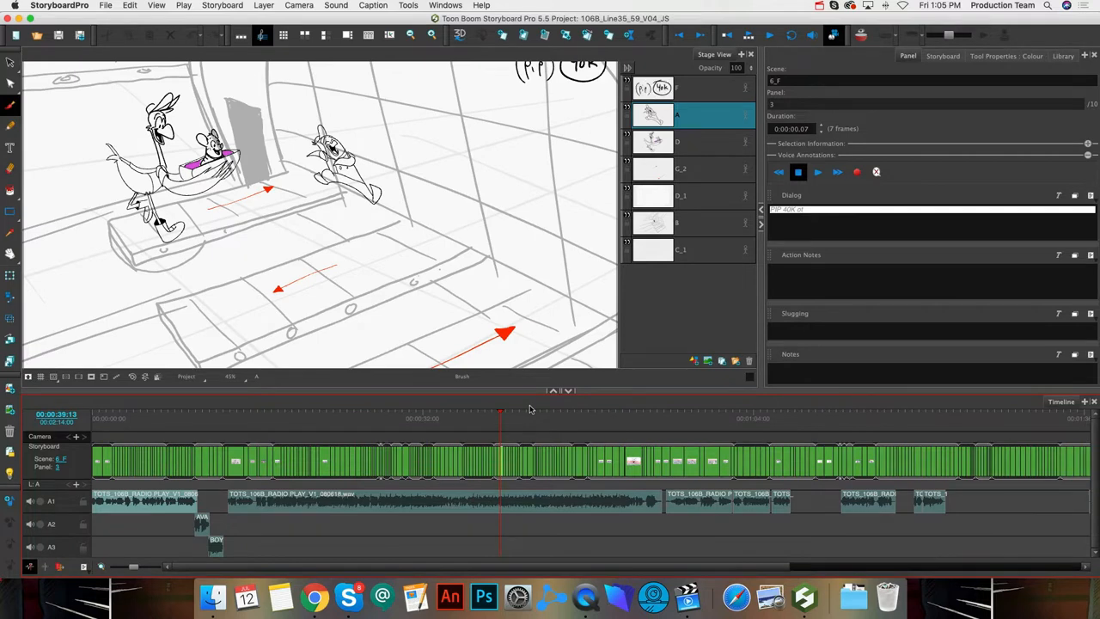
click(105, 6)
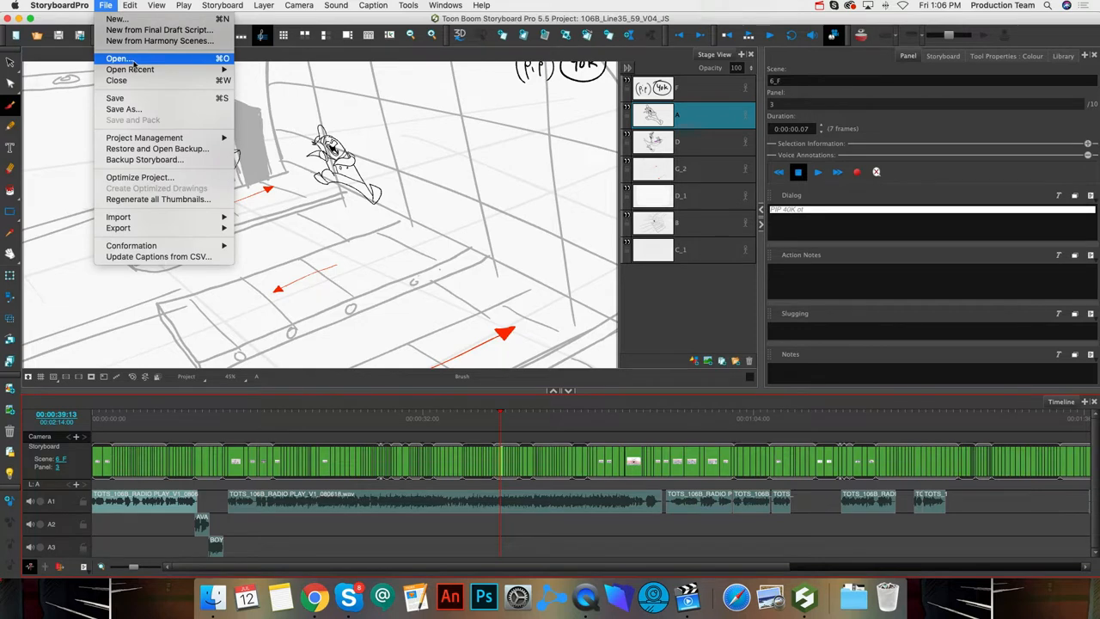
click(117, 19)
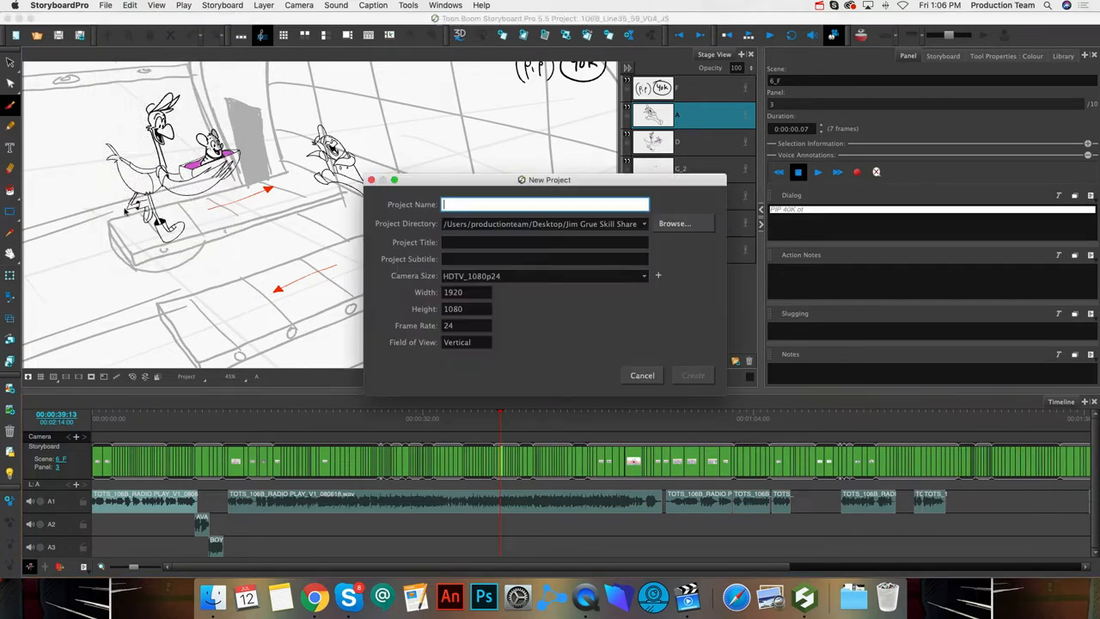
text(dsjsdbsjhvbfb)
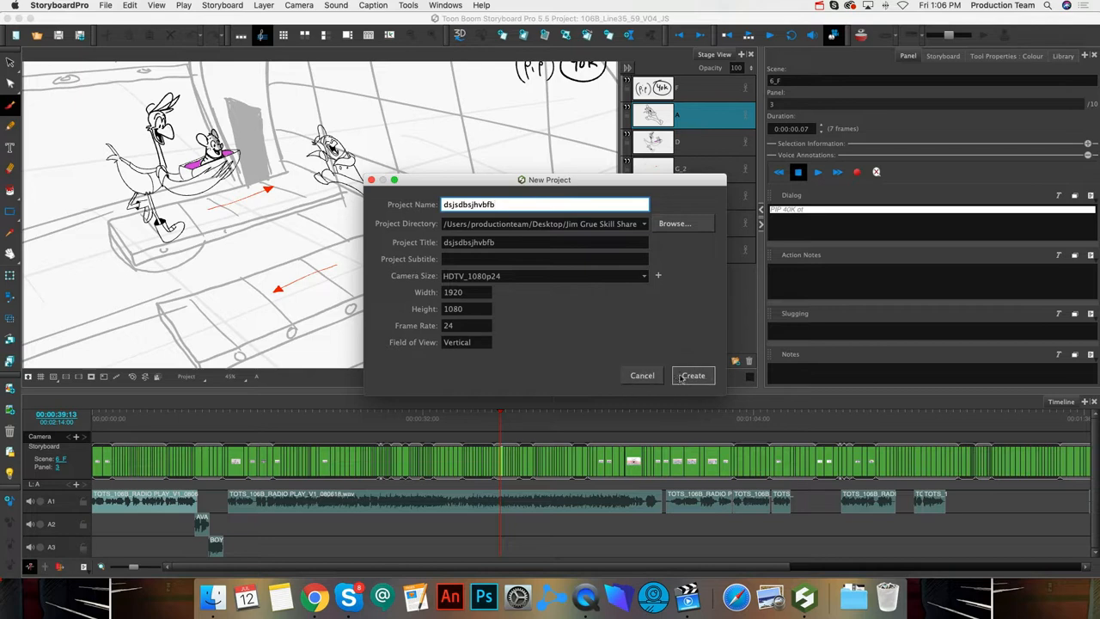
click(675, 224)
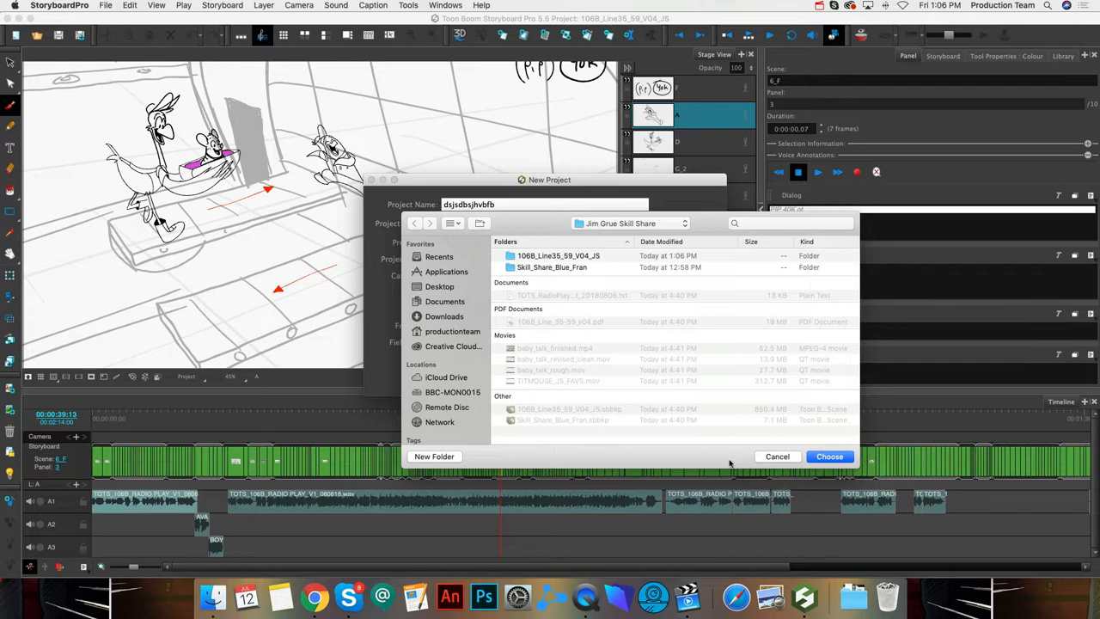
click(778, 458)
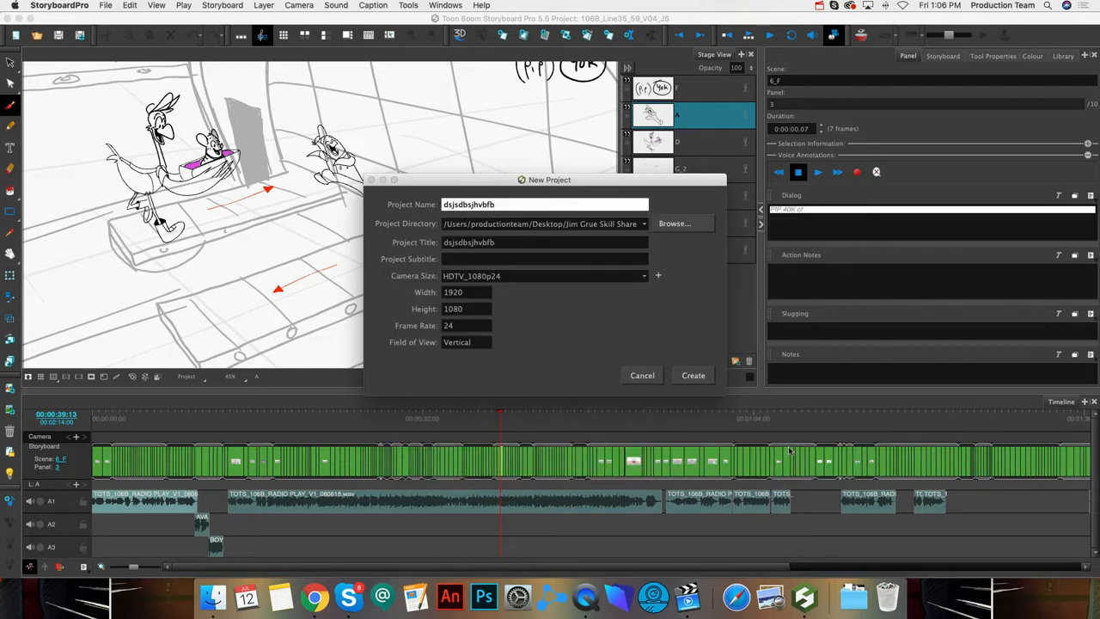
click(642, 375)
- Open the Skill_Share_Blue_Fran.sboard project from the Skill_Share_Blue_Fran folder
click(104, 5)
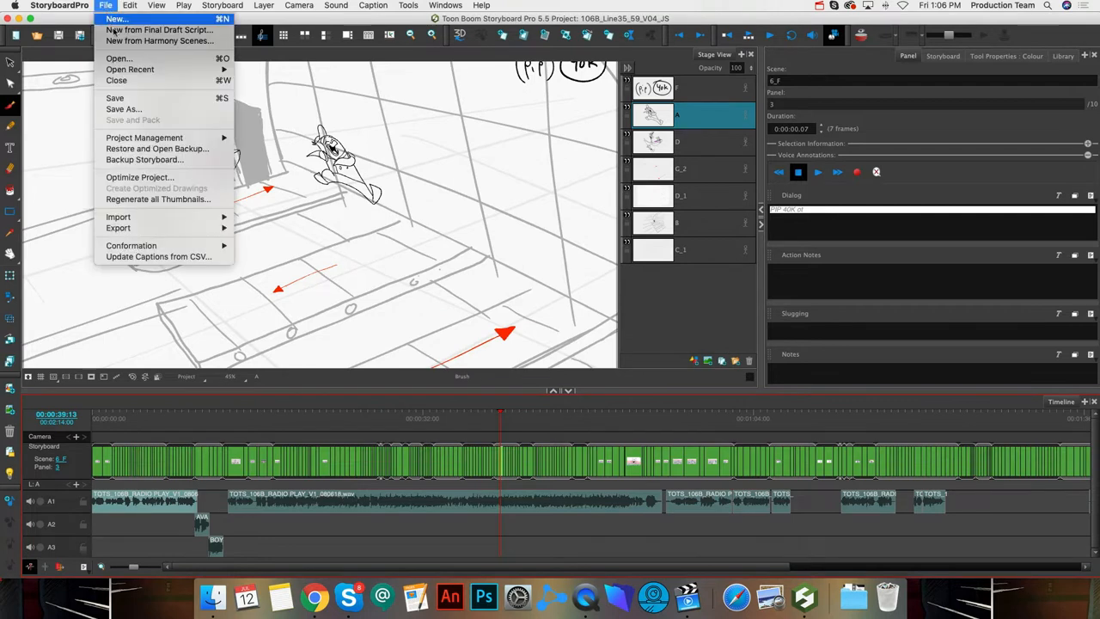
click(121, 59)
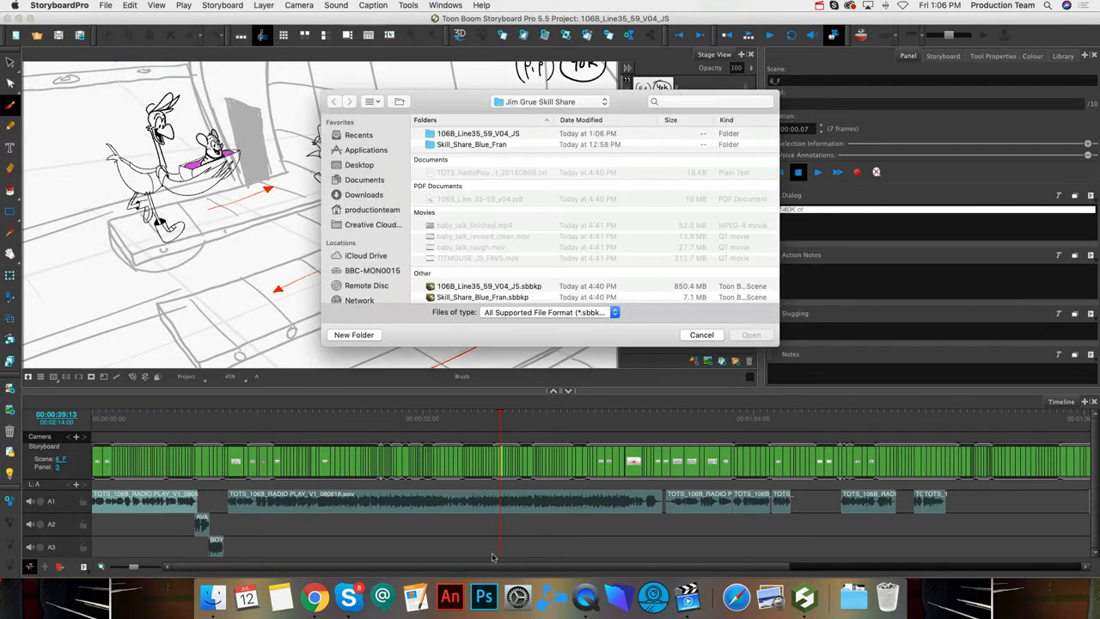
click(506, 147)
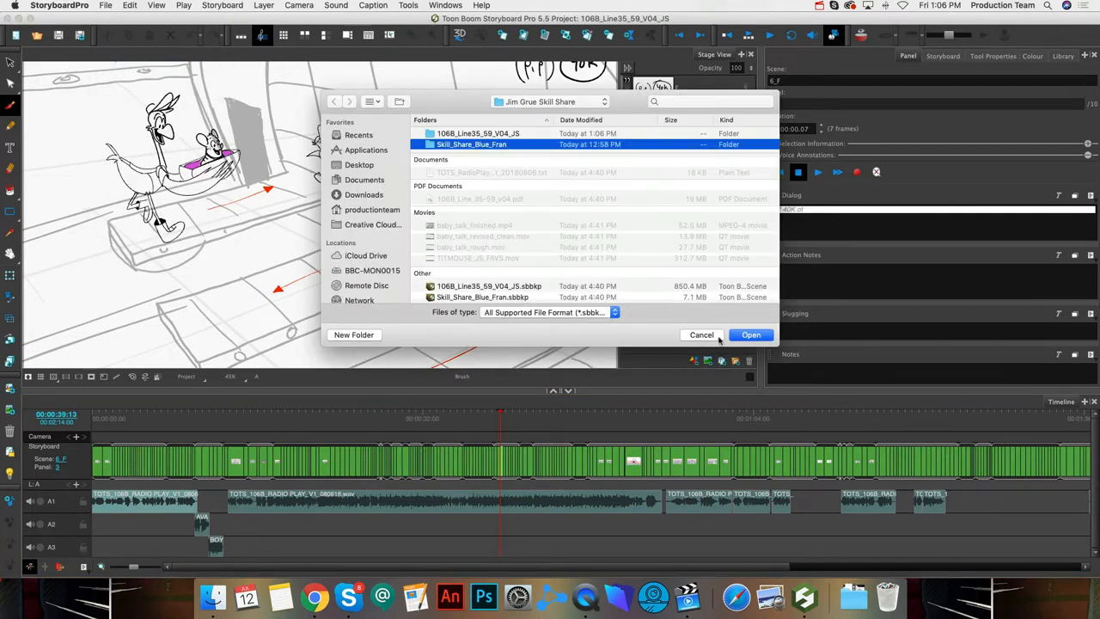
double_click(508, 147)
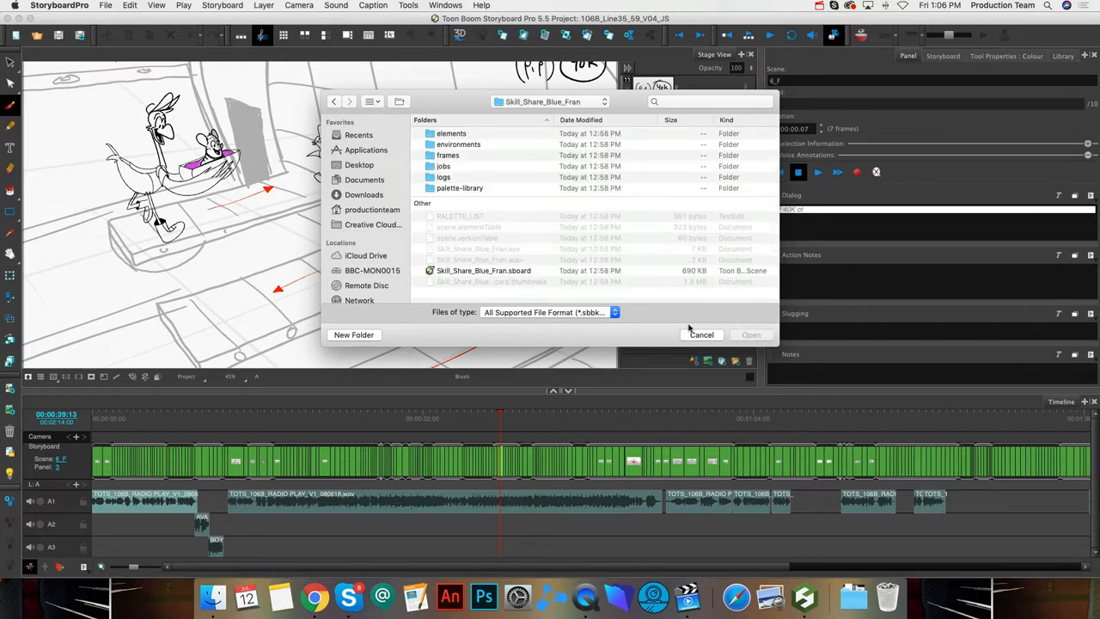
click(499, 271)
click(750, 336)
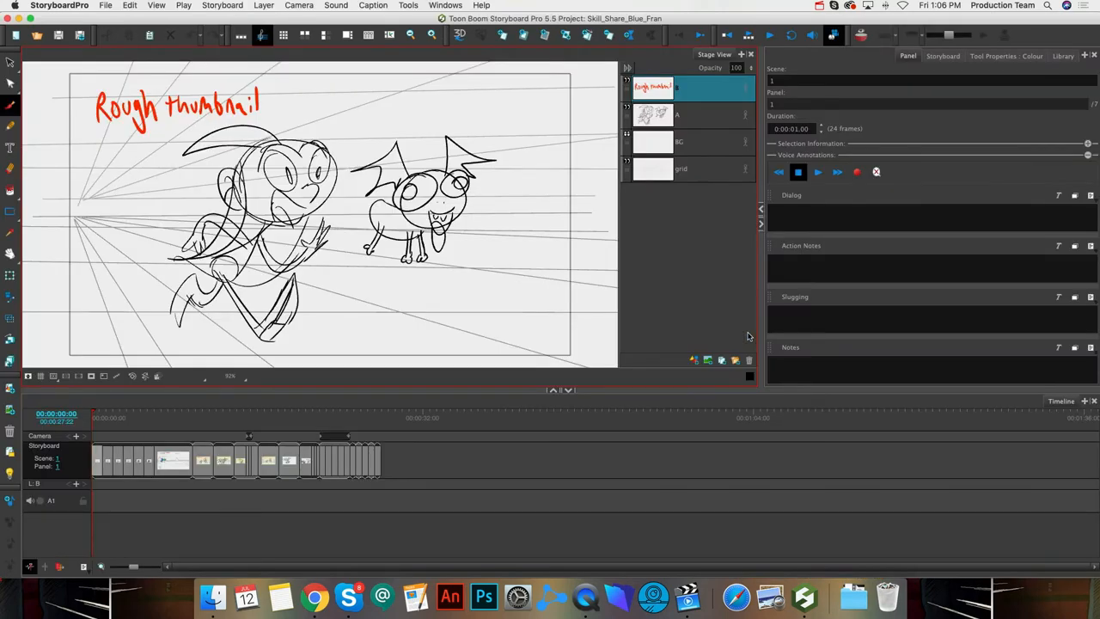
- Show the storyboard as thumbnails and review scene 1's first four panels, ending back on the Rough thumbnail panel
drag(133, 567, 146, 565)
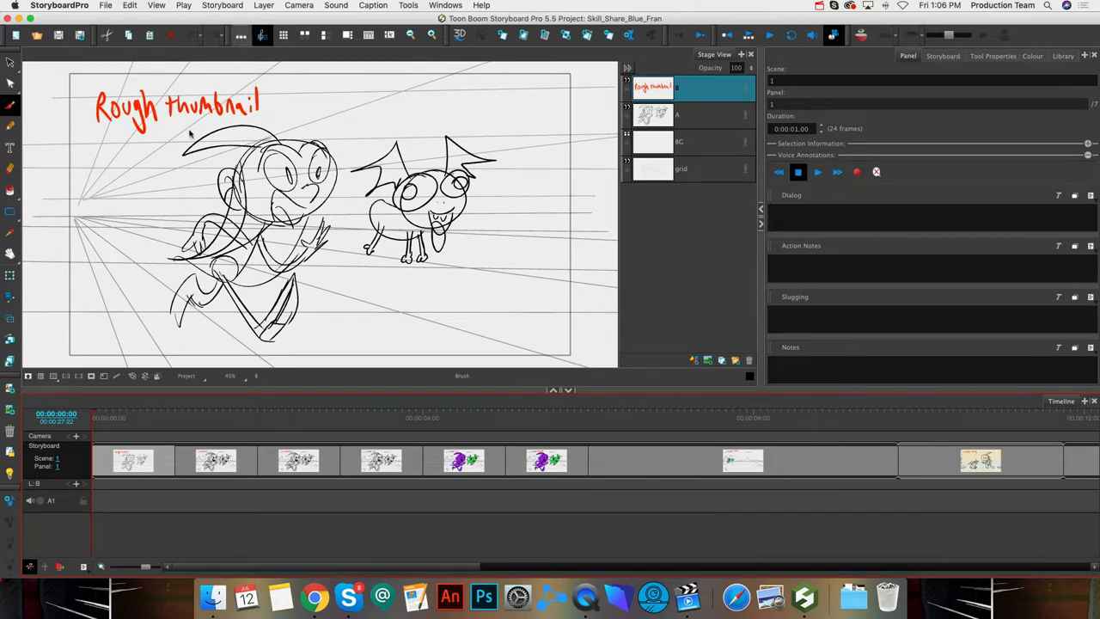
click(240, 36)
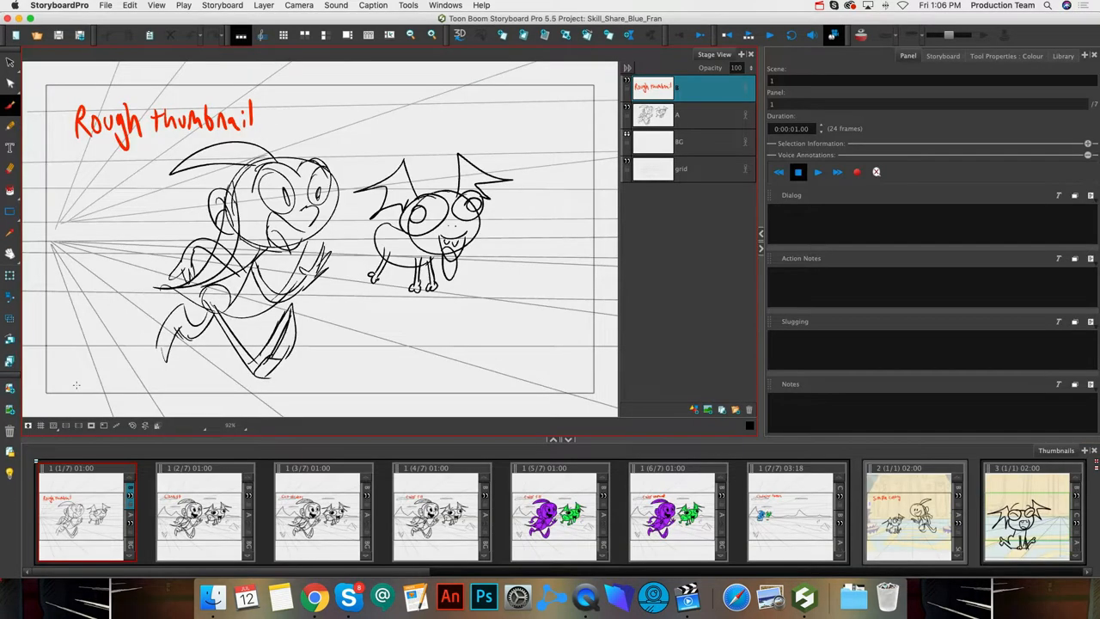
click(220, 516)
click(323, 516)
click(403, 502)
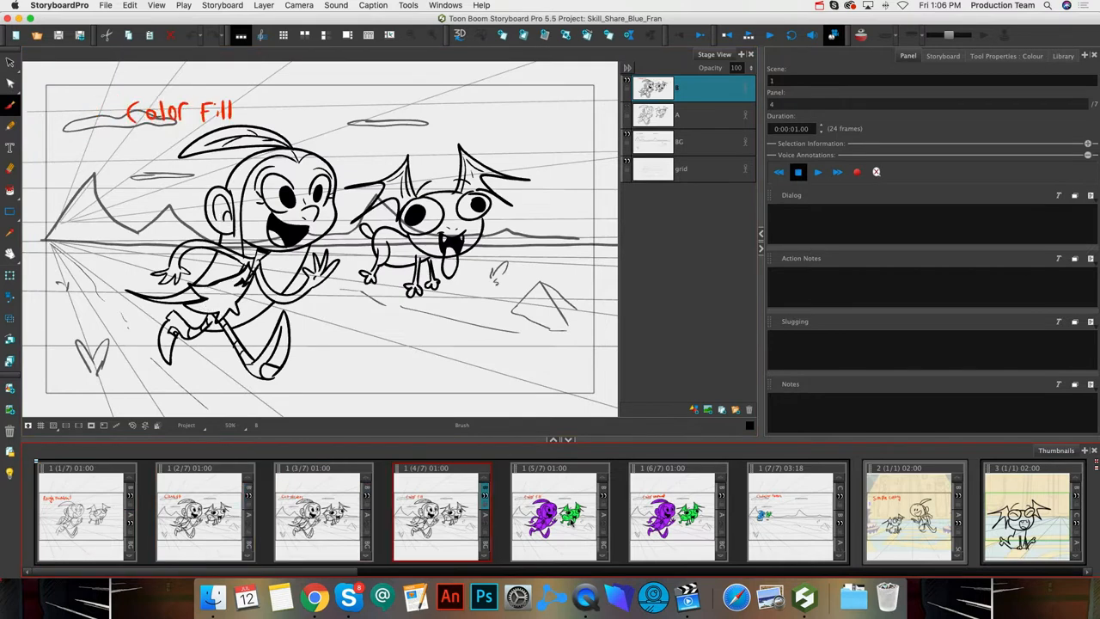
click(94, 533)
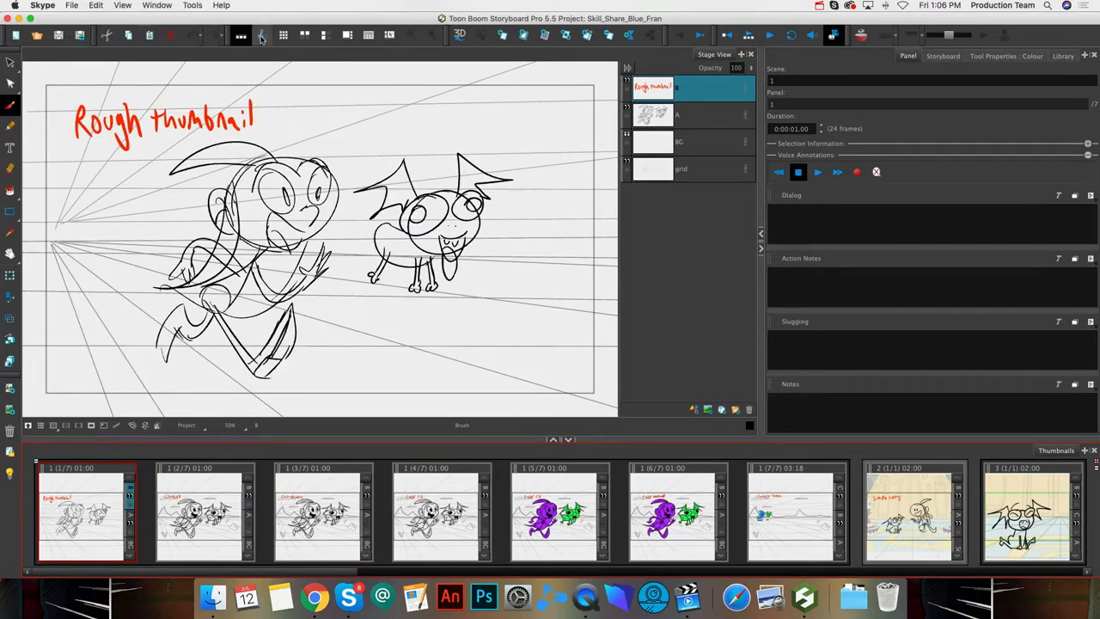
- Return from Skype to the storyboard project, switch back to the timeline view and show the Library
click(582, 341)
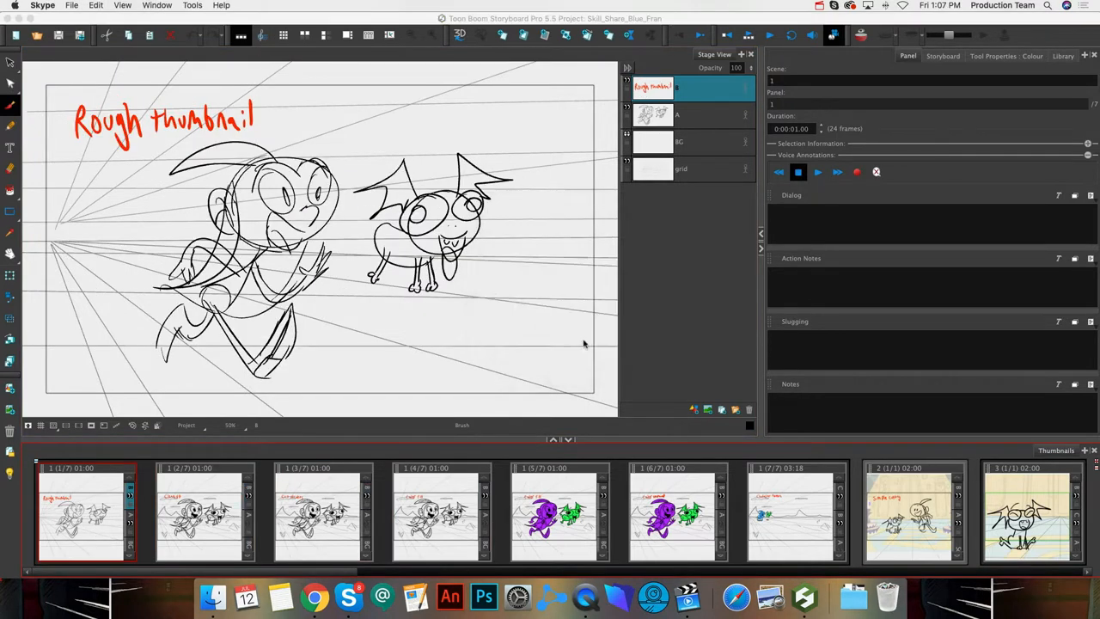
click(271, 42)
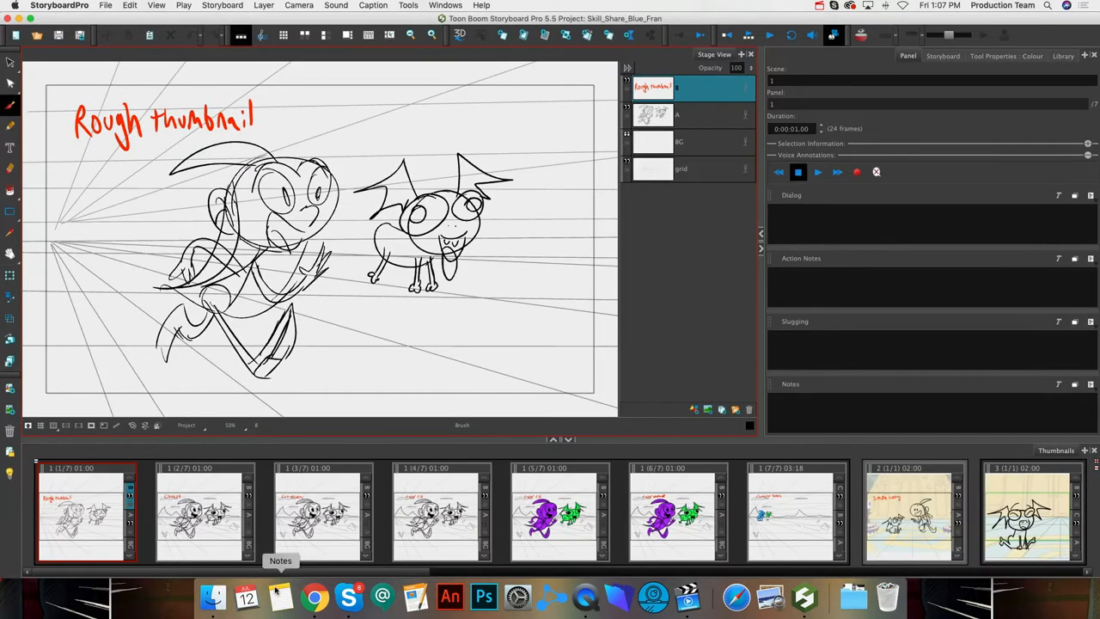
drag(496, 573, 133, 577)
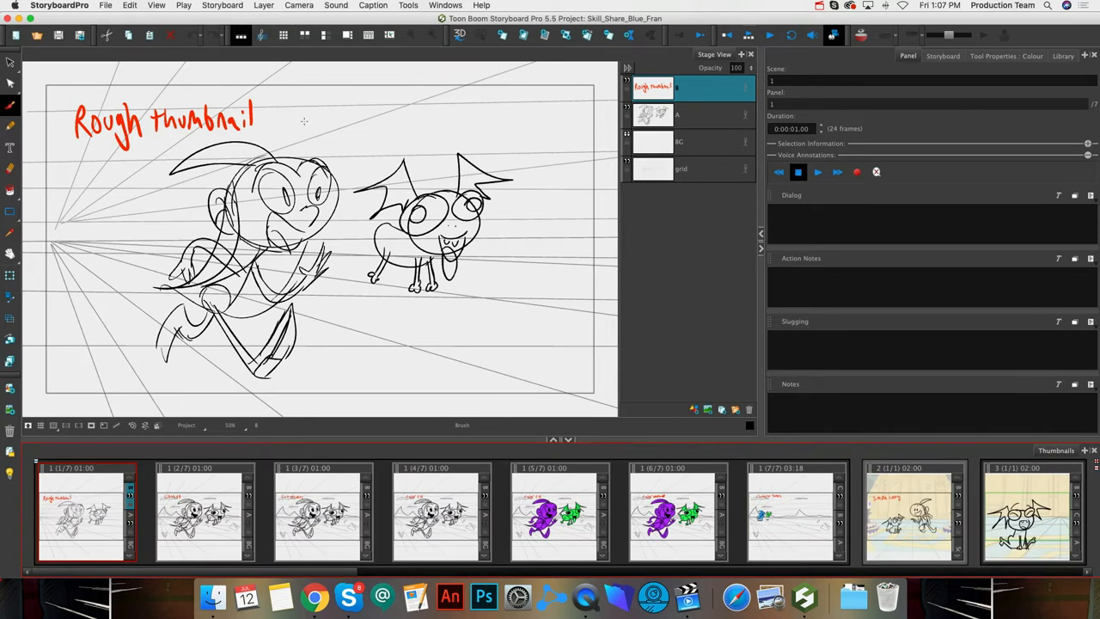
click(263, 38)
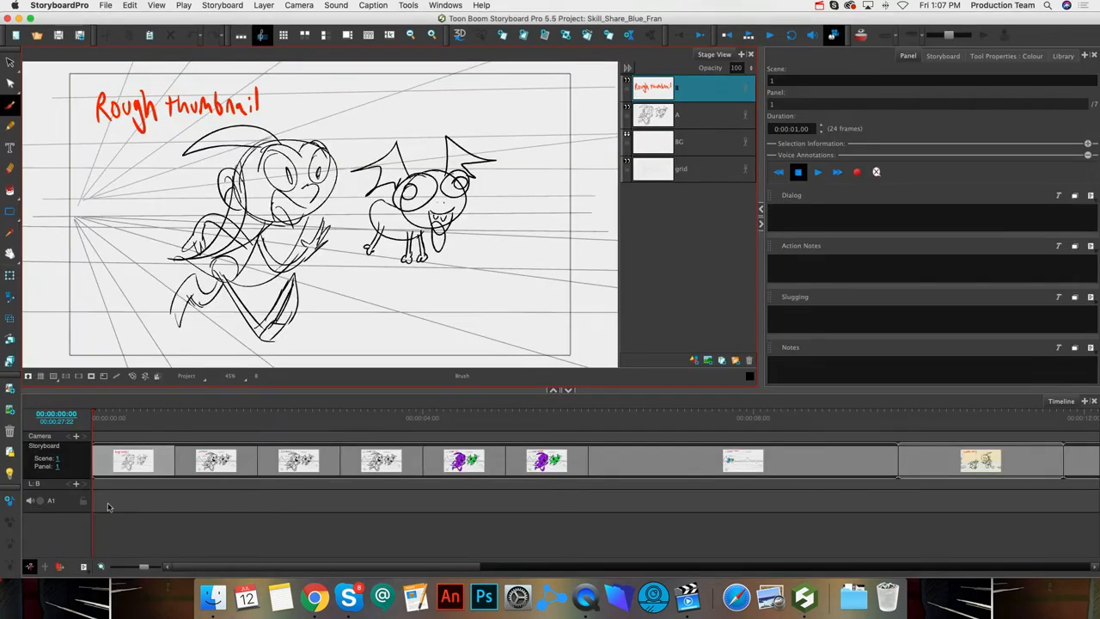
click(1063, 55)
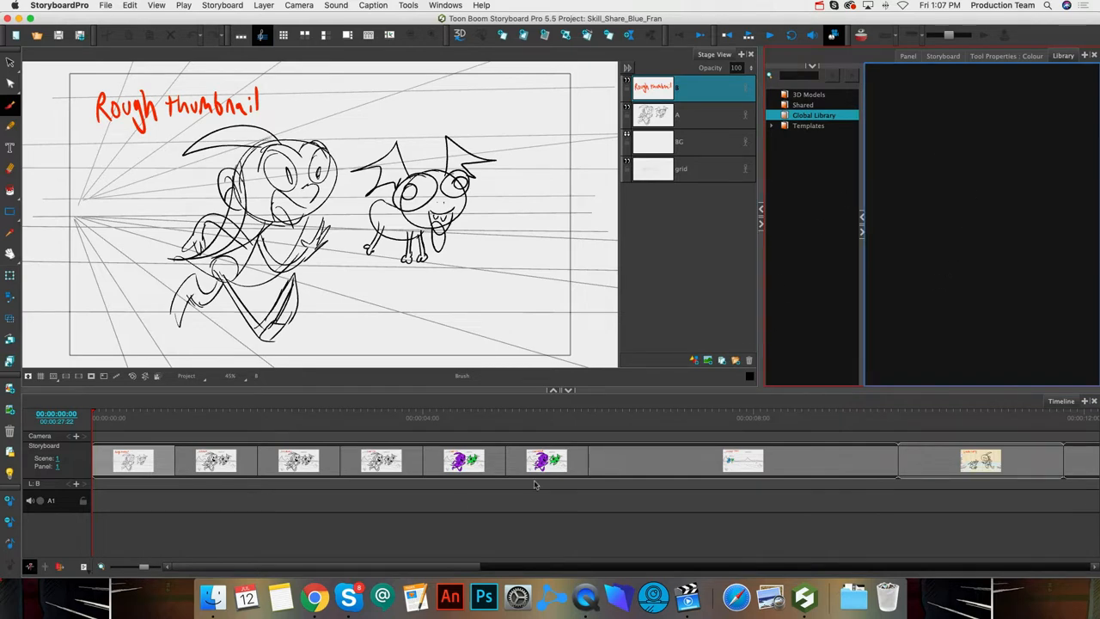
right_click(125, 509)
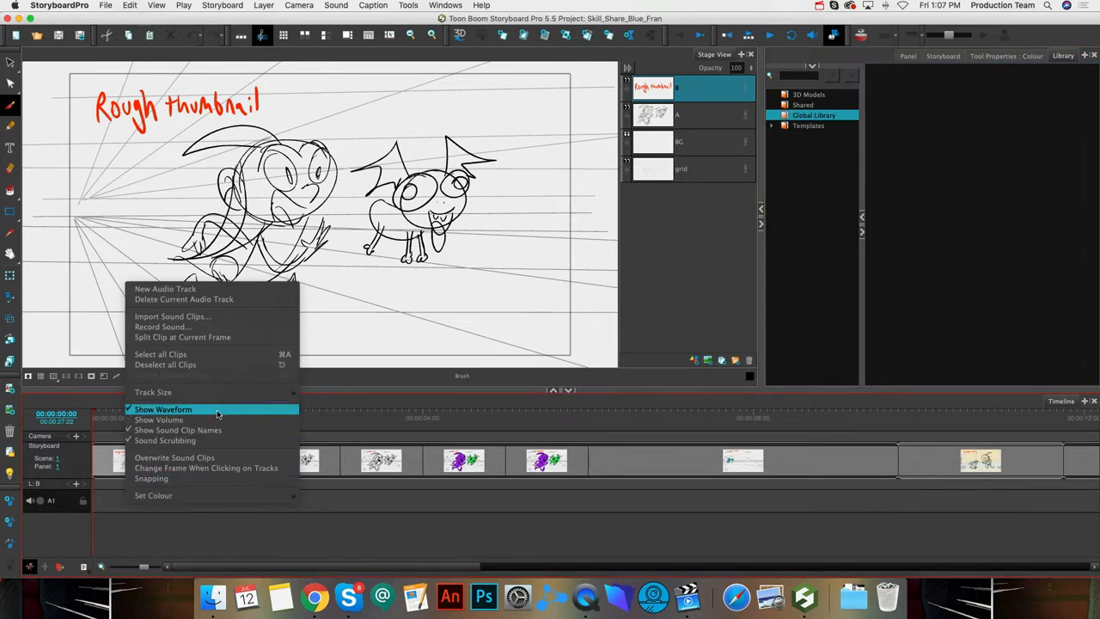
click(208, 317)
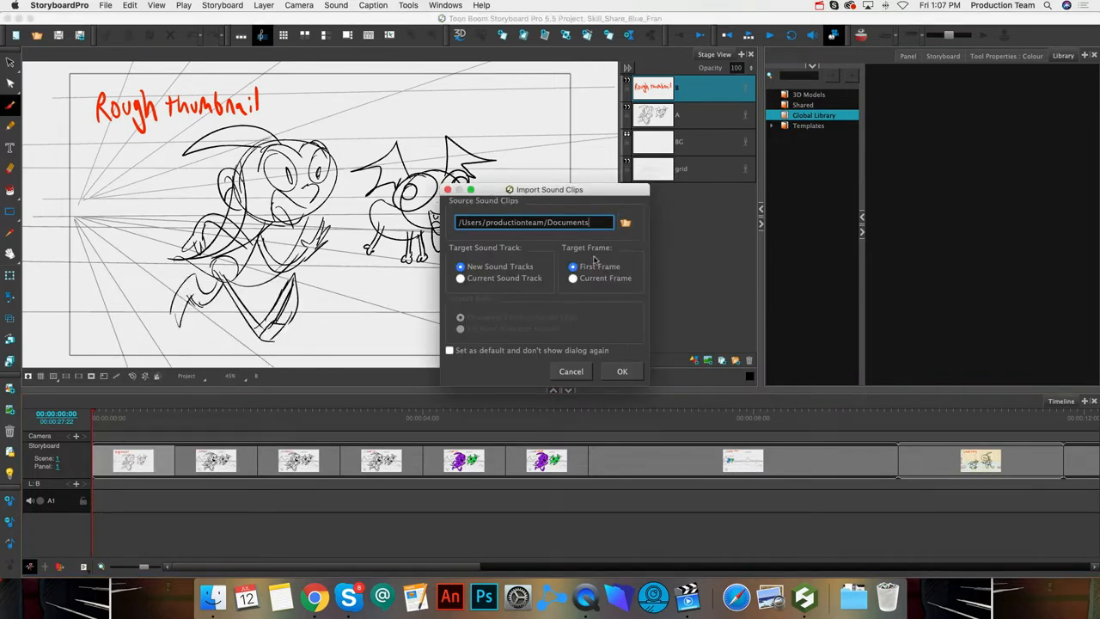
click(625, 223)
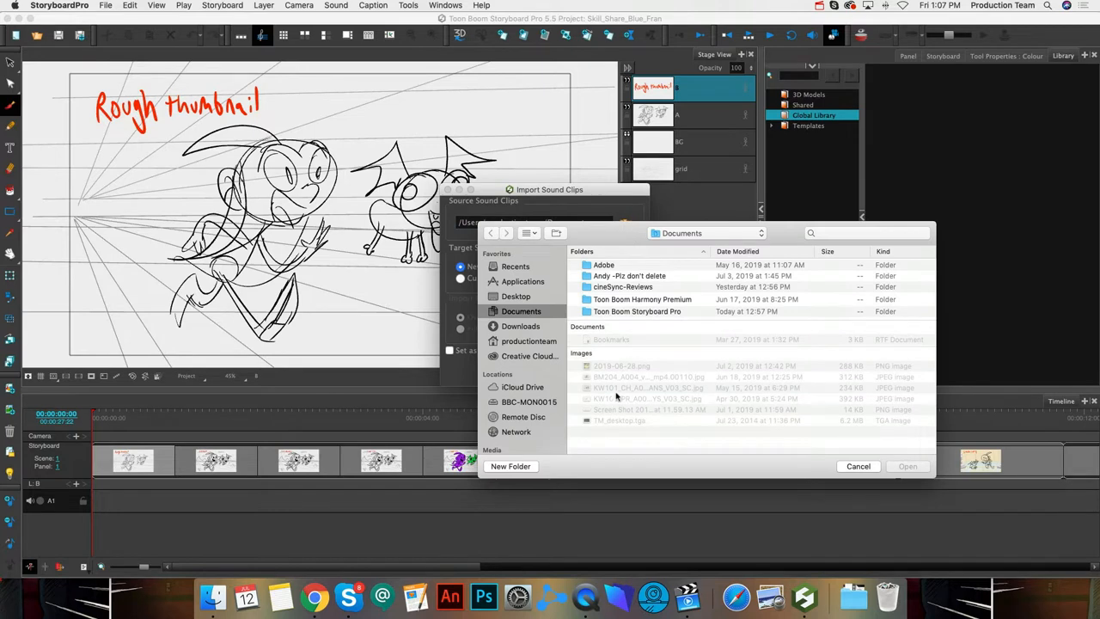
click(860, 463)
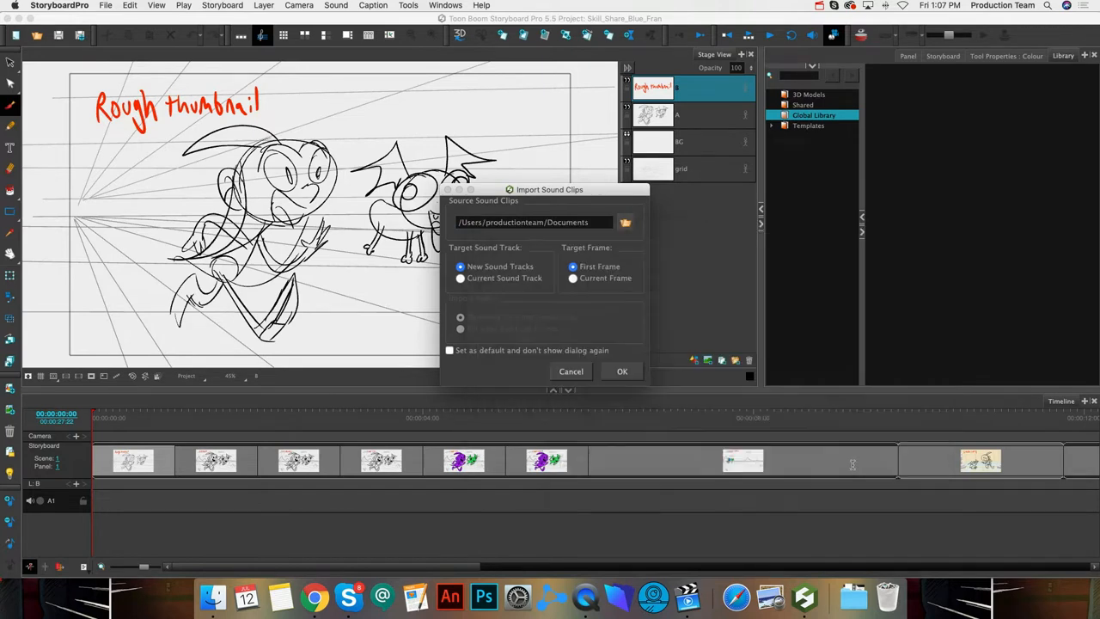
click(573, 373)
- Reopen the recent 106B_Line35_59_V04_JS project
click(105, 6)
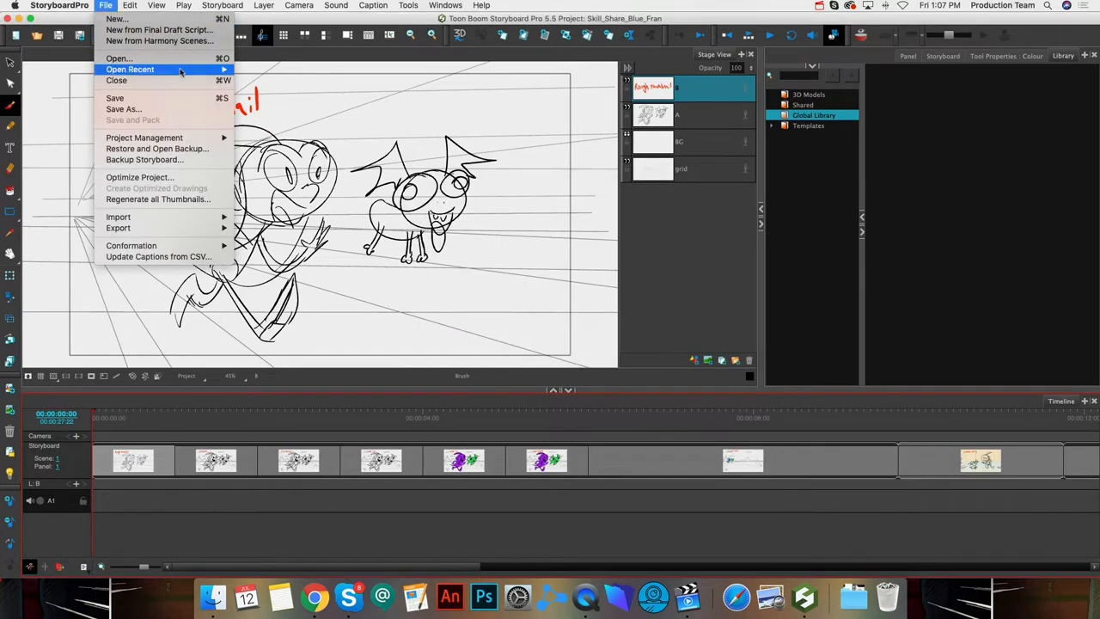
mouse_move(186, 72)
click(412, 80)
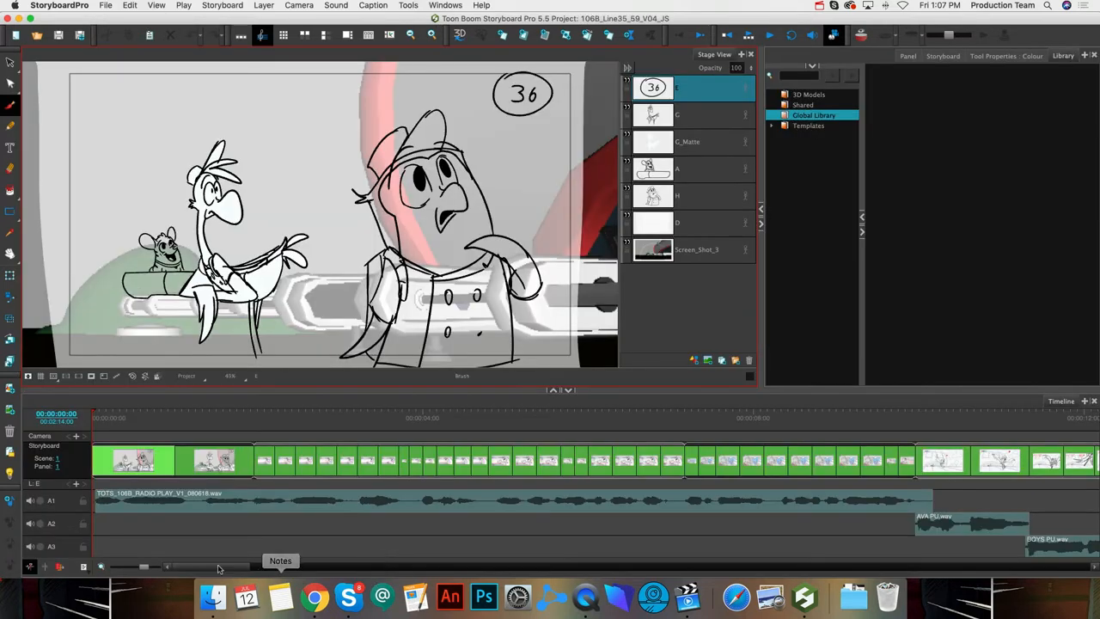
- Review the panels and audio in the timeline through scenes 6_D_1 and 6_E, and scrub around scene 7's panel 16
drag(209, 567, 430, 568)
click(335, 456)
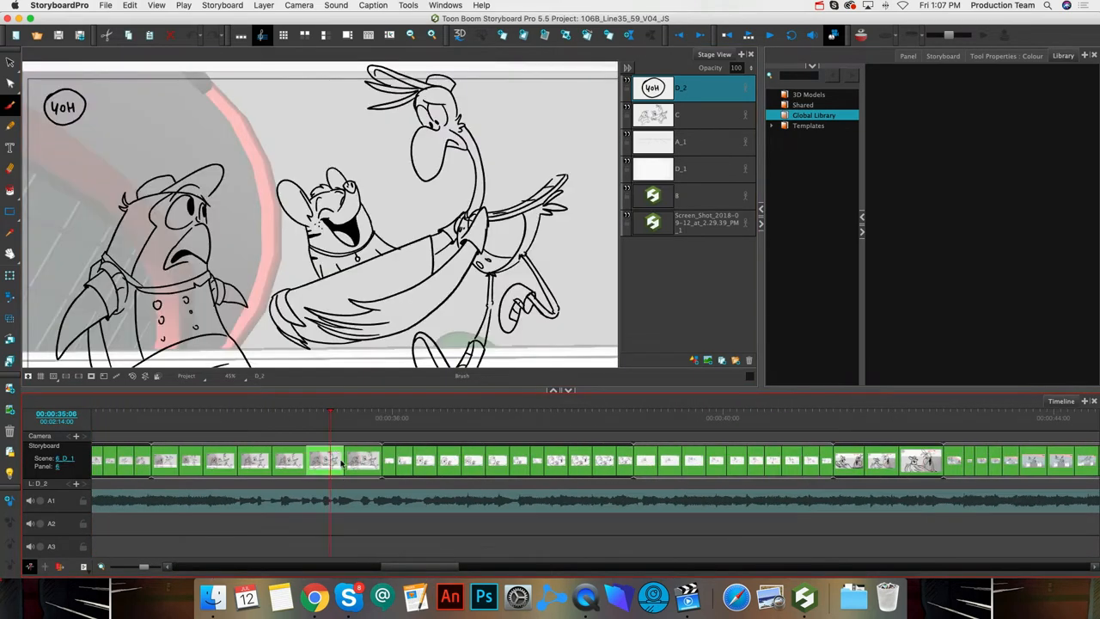
drag(330, 418, 406, 425)
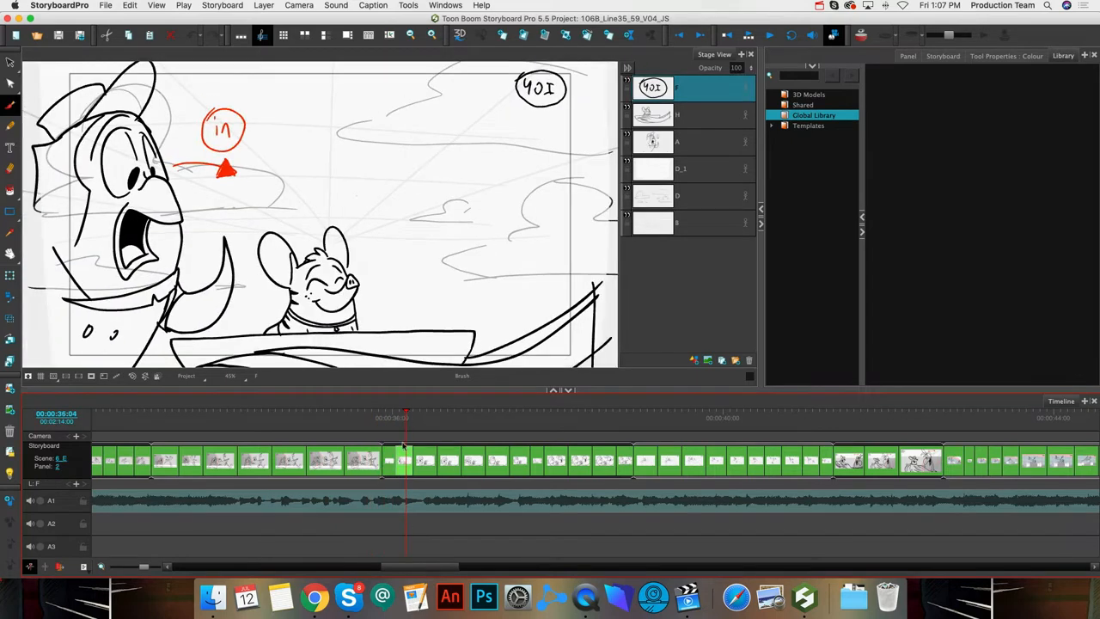
drag(430, 569, 559, 569)
click(430, 520)
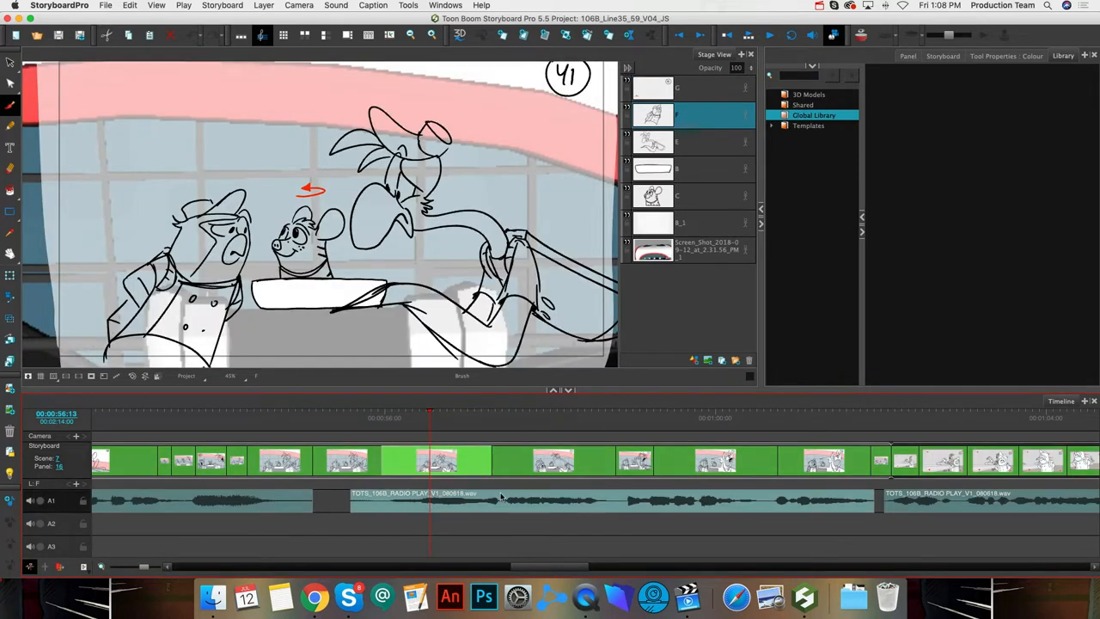
click(371, 425)
key(space)
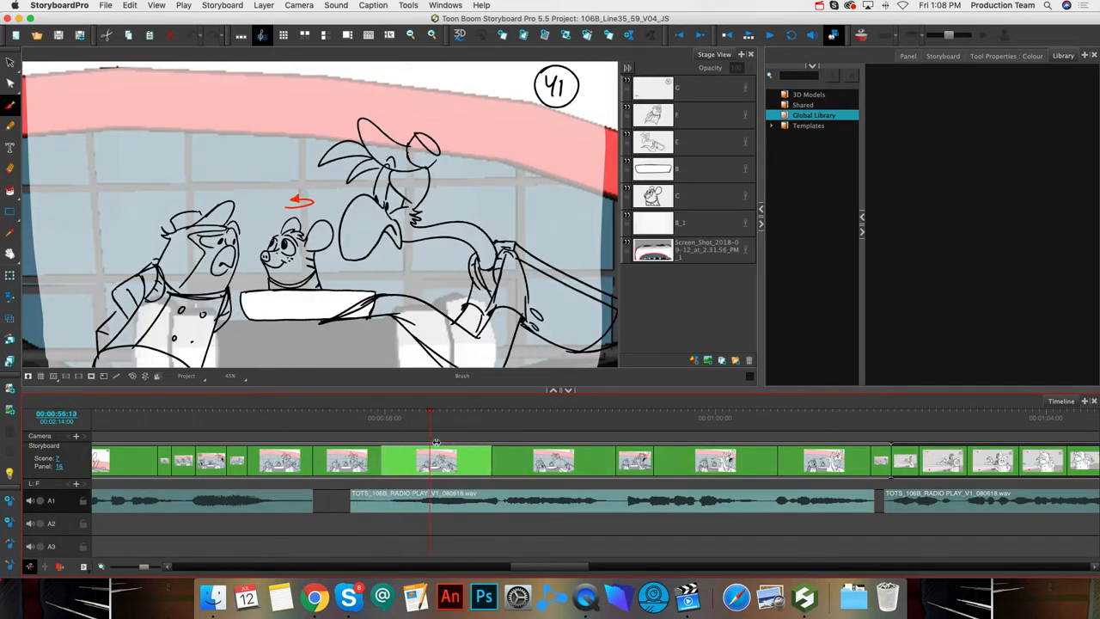
drag(518, 444, 443, 447)
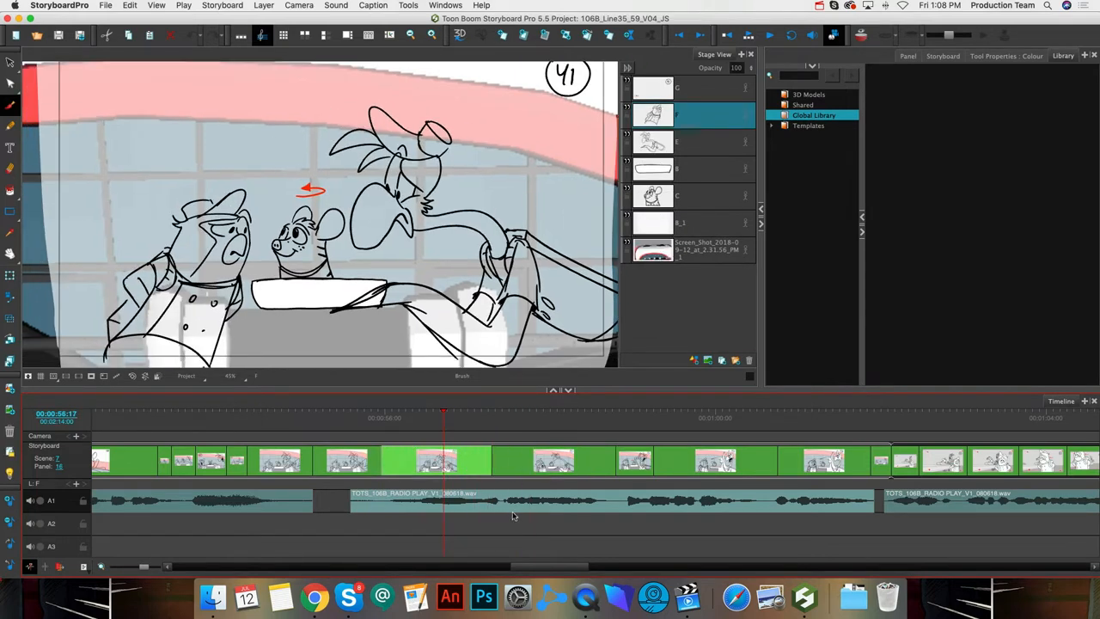
- Split the radio play audio clip on track A1 at 00:00:57:10 and move its first part slightly earlier
click(504, 459)
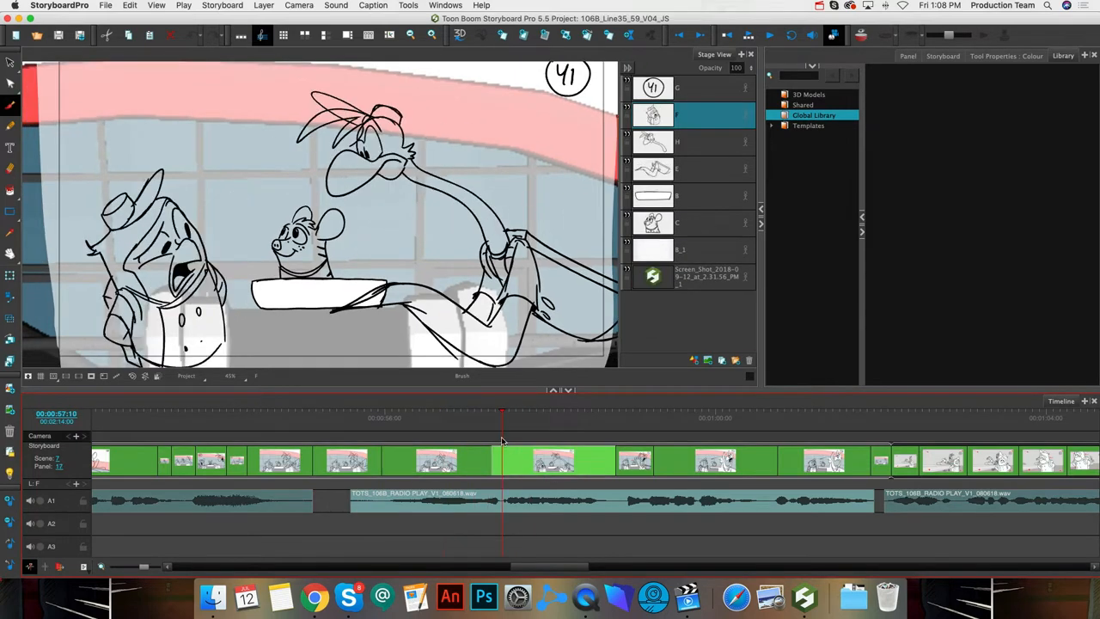
right_click(503, 505)
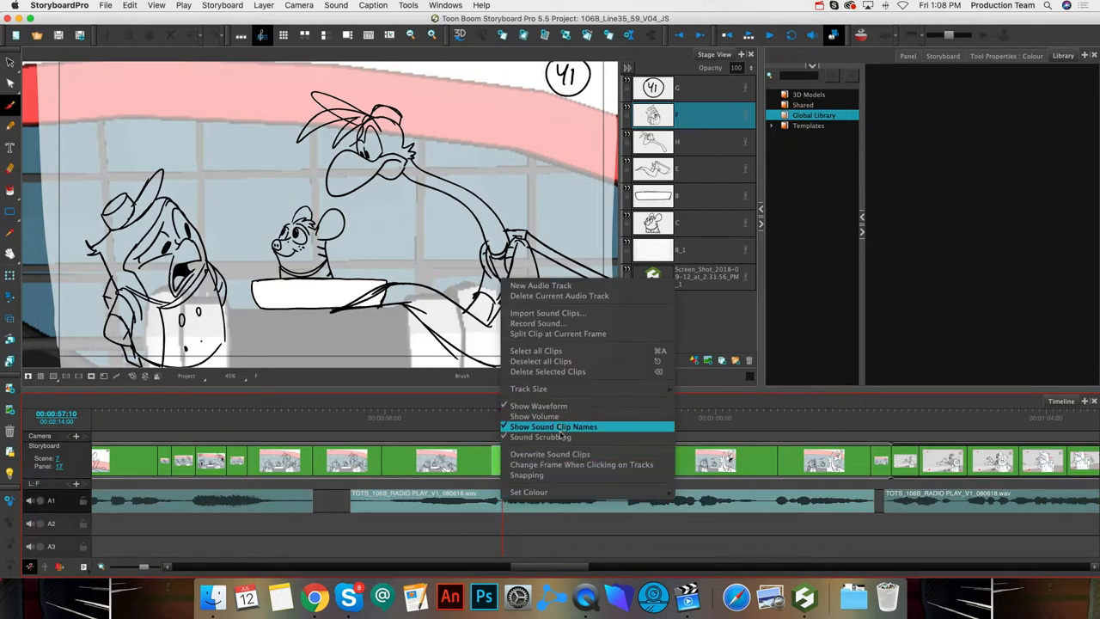
click(599, 335)
drag(442, 506, 436, 499)
- Try shifting the second part of the split audio clip, and lengthen scene 7's panel 16 by about 11 frames
click(589, 508)
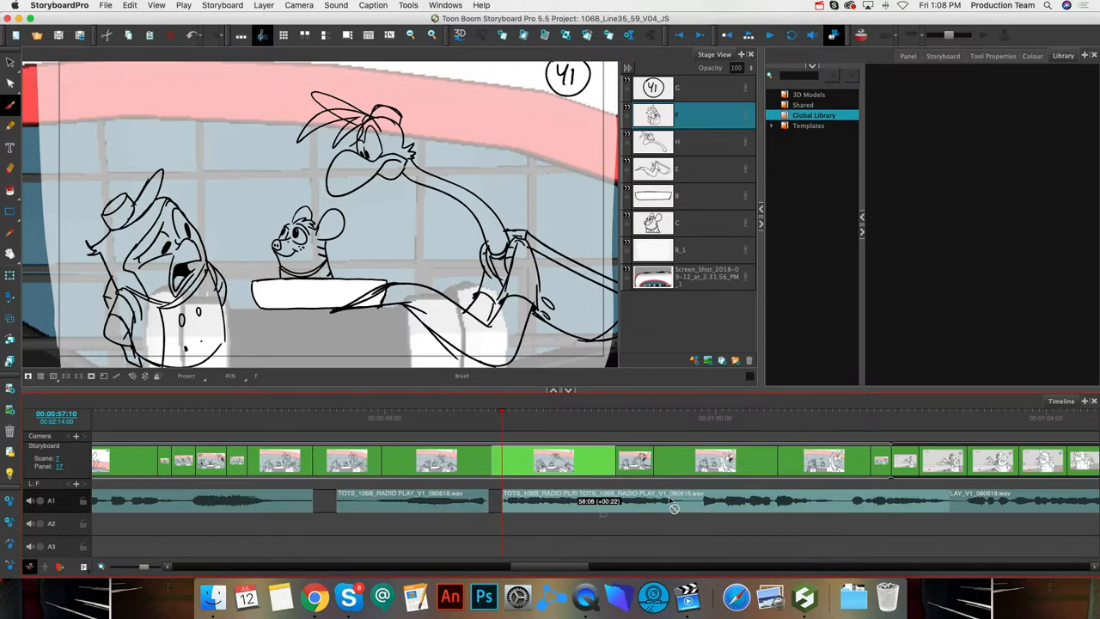
click(906, 509)
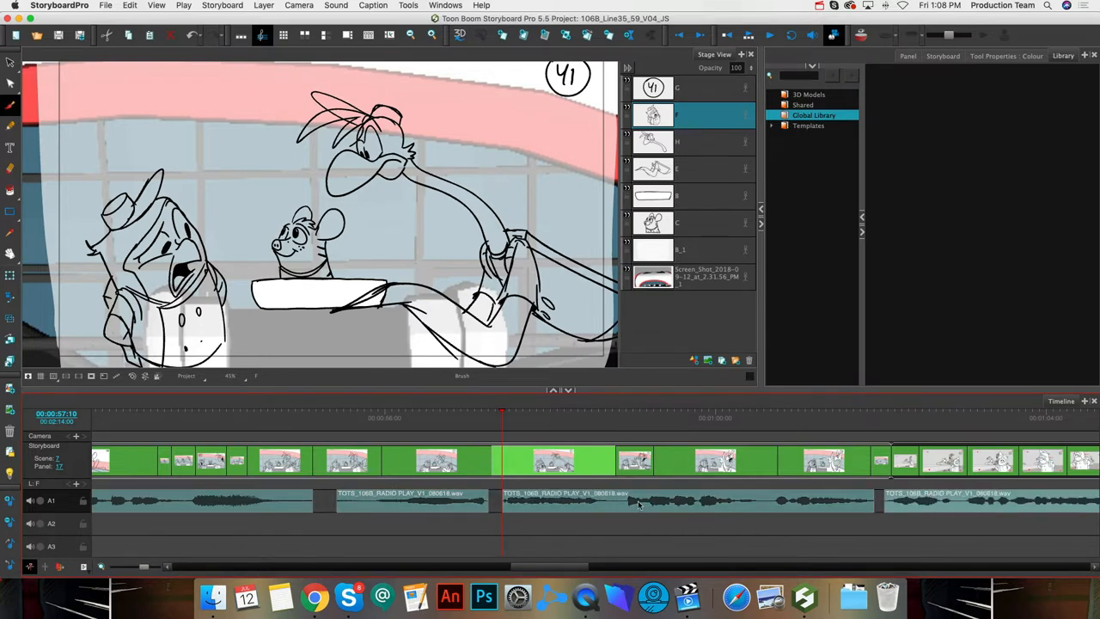
click(509, 505)
drag(501, 473, 533, 474)
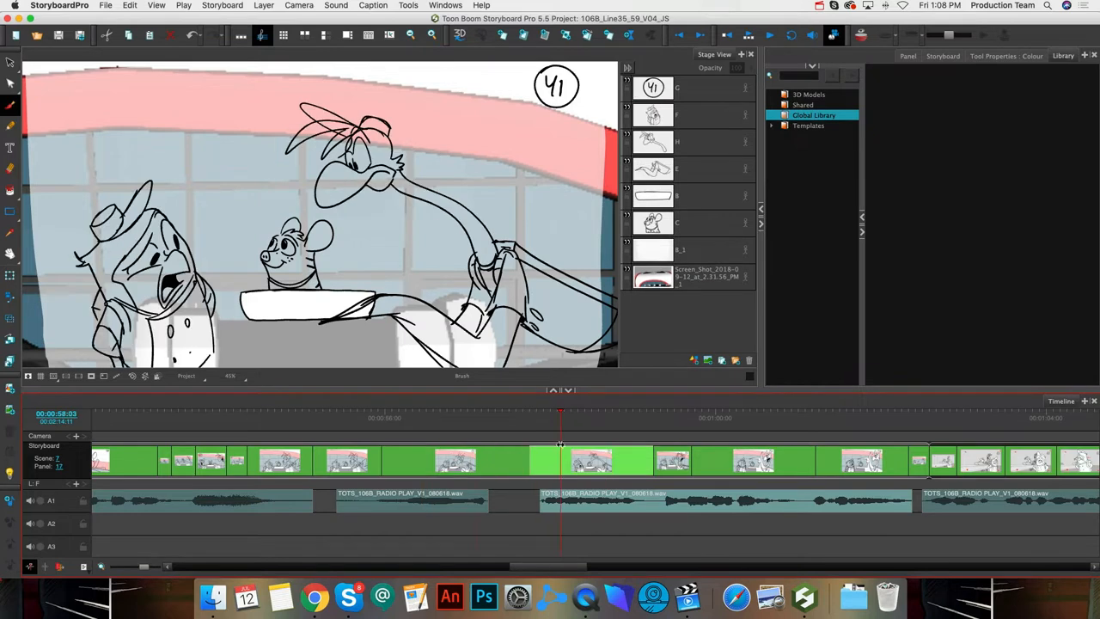
click(616, 434)
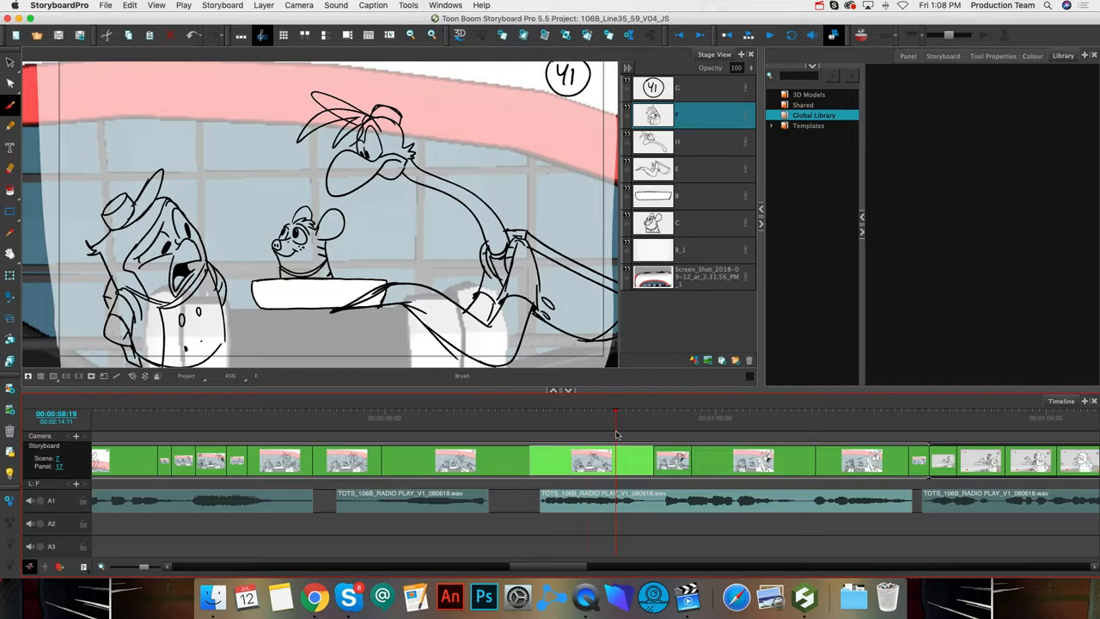
- Open the keyboard shortcut preferences and search the commands by name for "play"
click(64, 6)
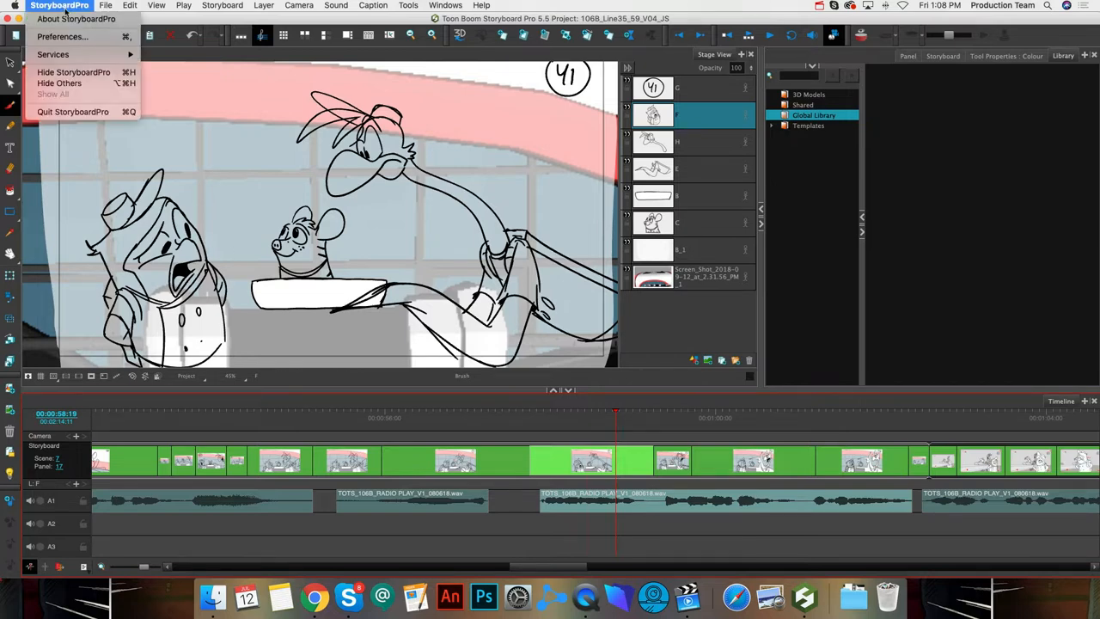
click(80, 38)
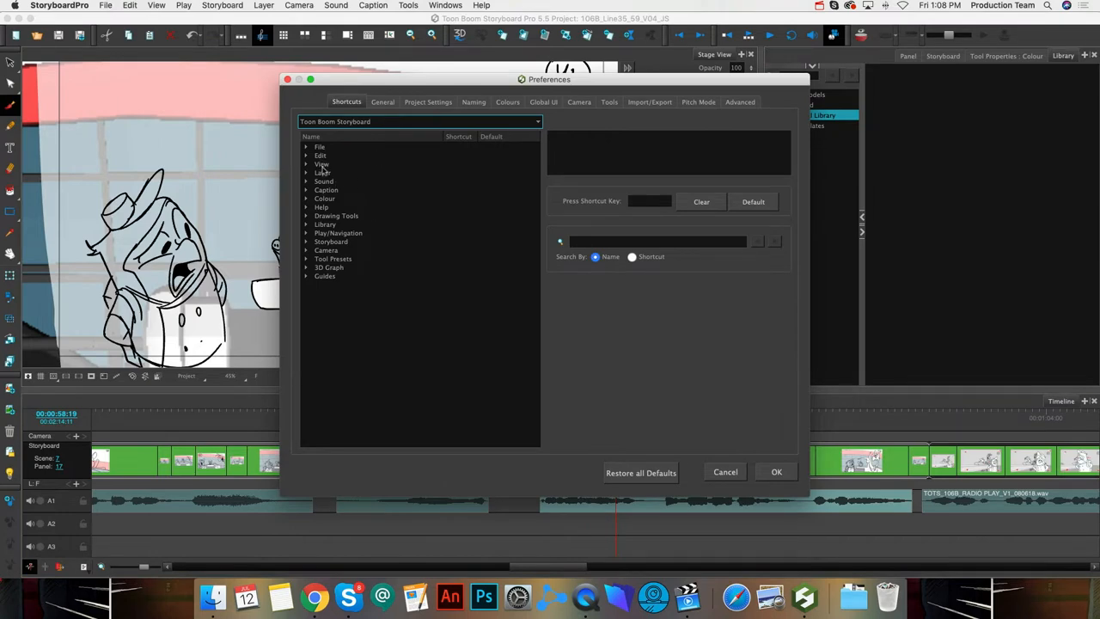
click(335, 225)
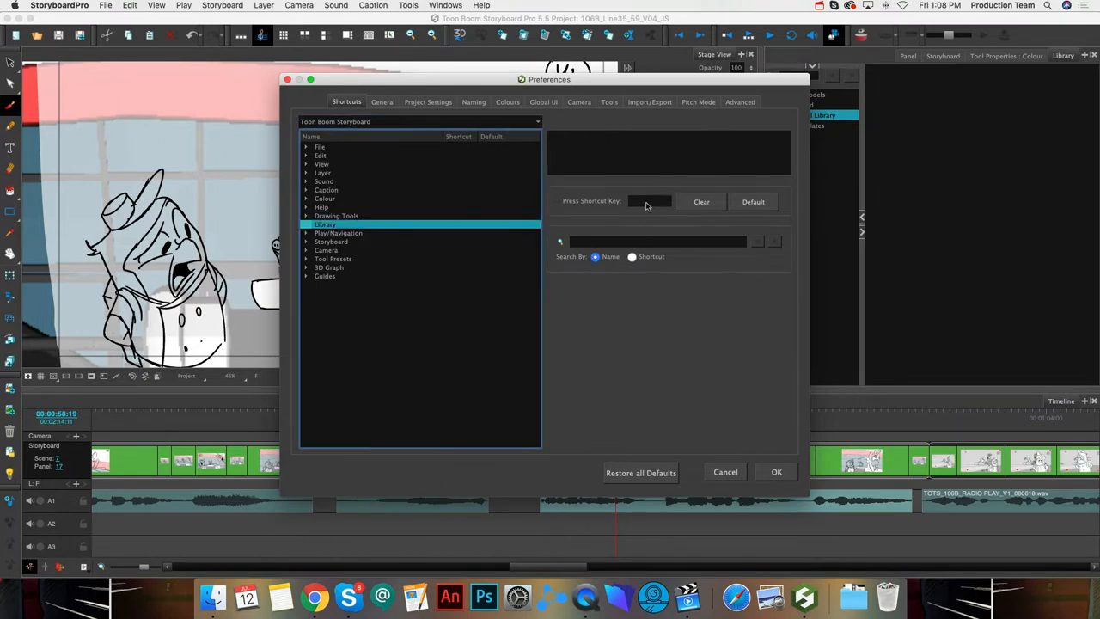
click(614, 243)
text(pa)
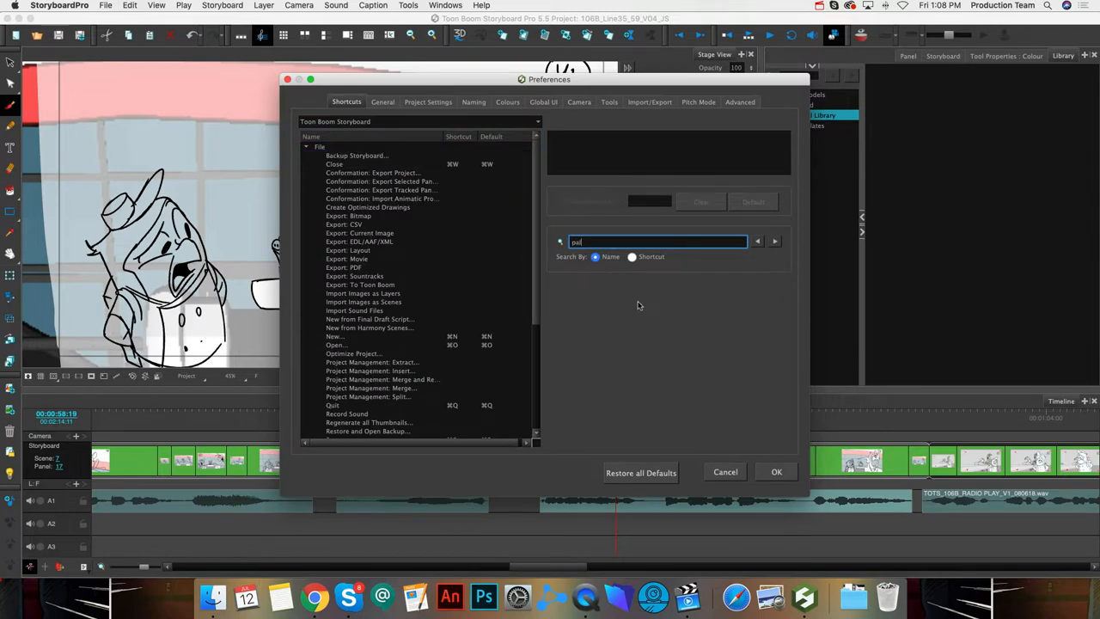
text(l)
key(BackSpace)
key(BackSpace)
text(pi)
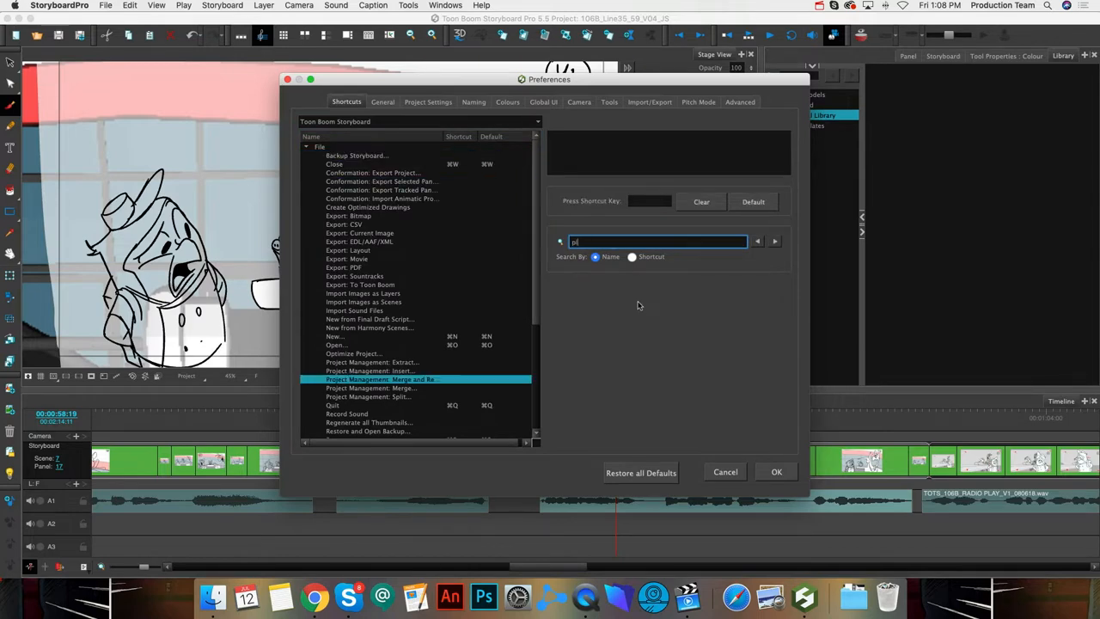
text(ay)
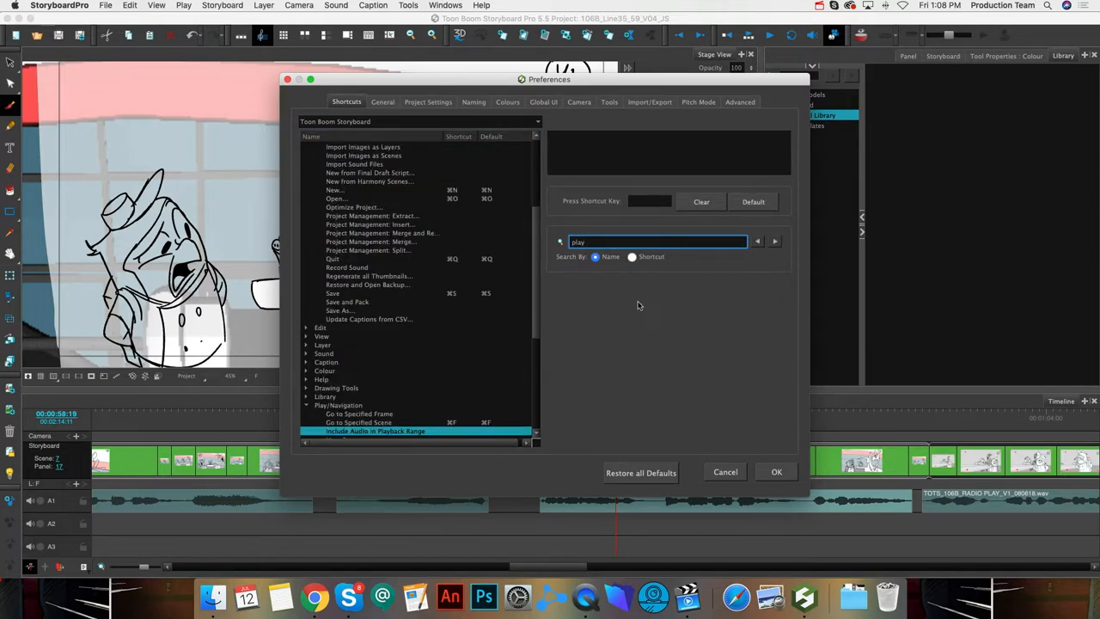
- Search the shortcut commands by name for "panel" and look through the matching part of the list
double_click(579, 241)
key(BackSpace)
text(panel)
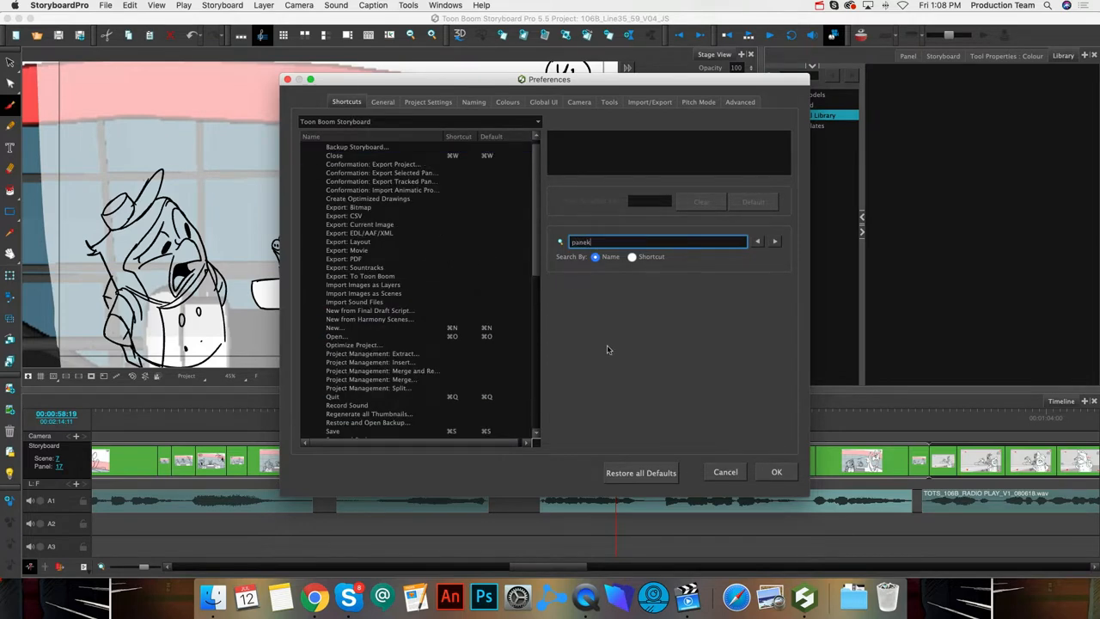
key(BackSpace)
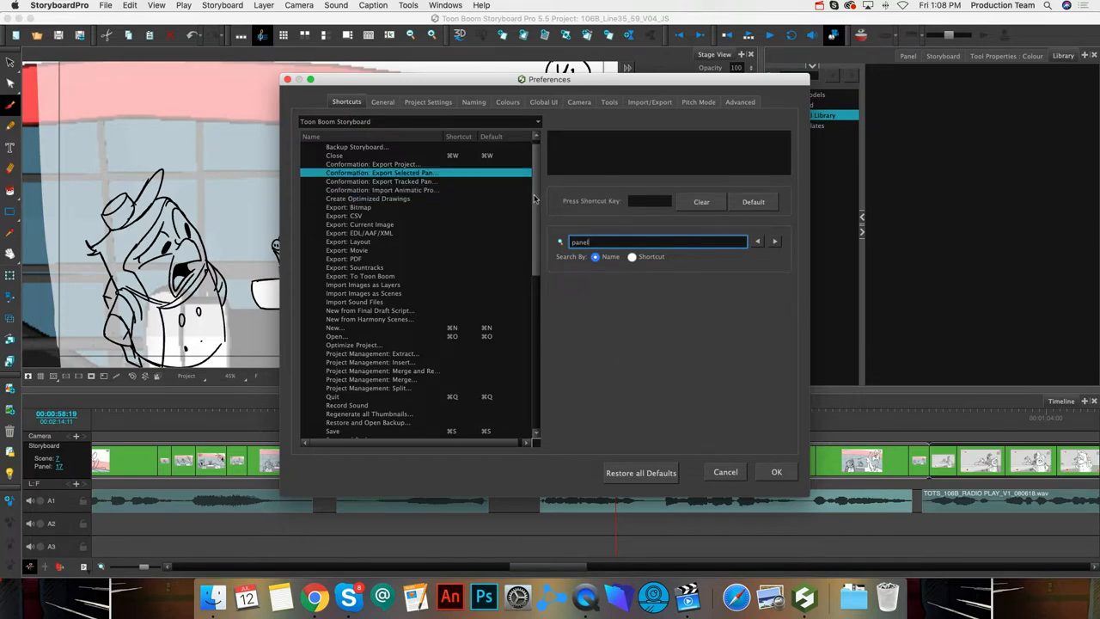
mouse_move(535, 203)
mouse_down()
mouse_move(535, 247)
mouse_move(535, 186)
mouse_up()
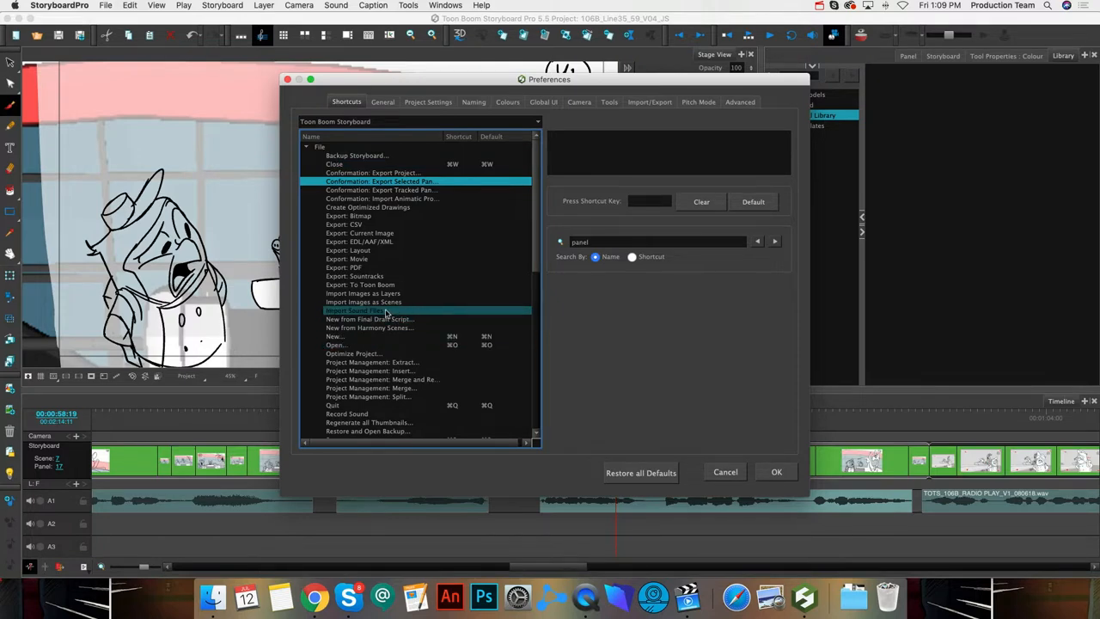
- Assign Q as the shortcut for the Import Sound Files command and accept the preferences
click(390, 311)
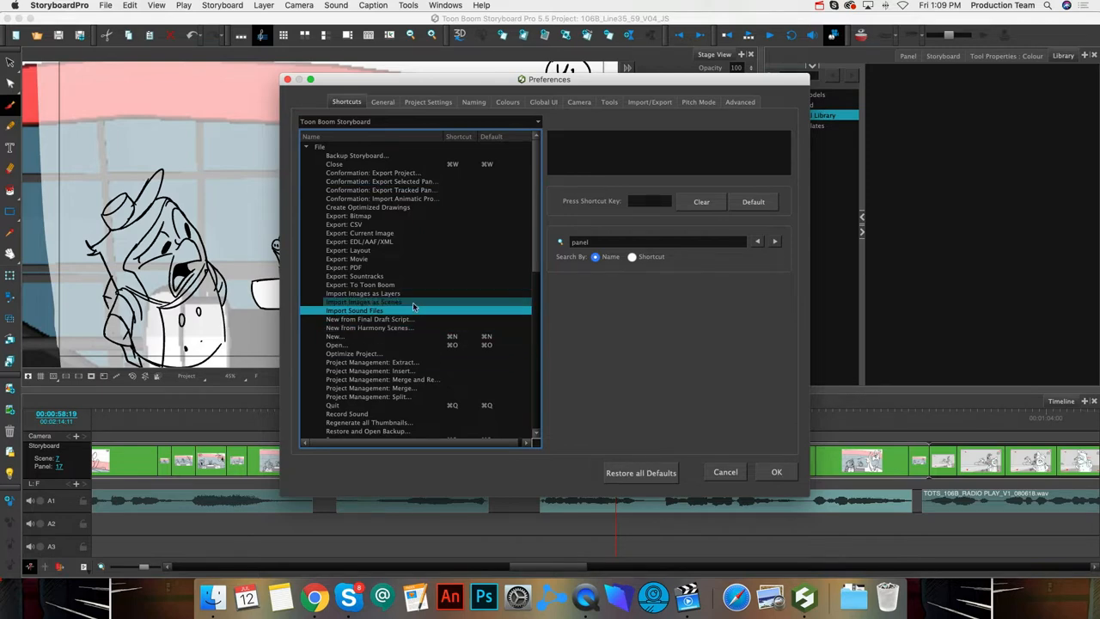
click(648, 203)
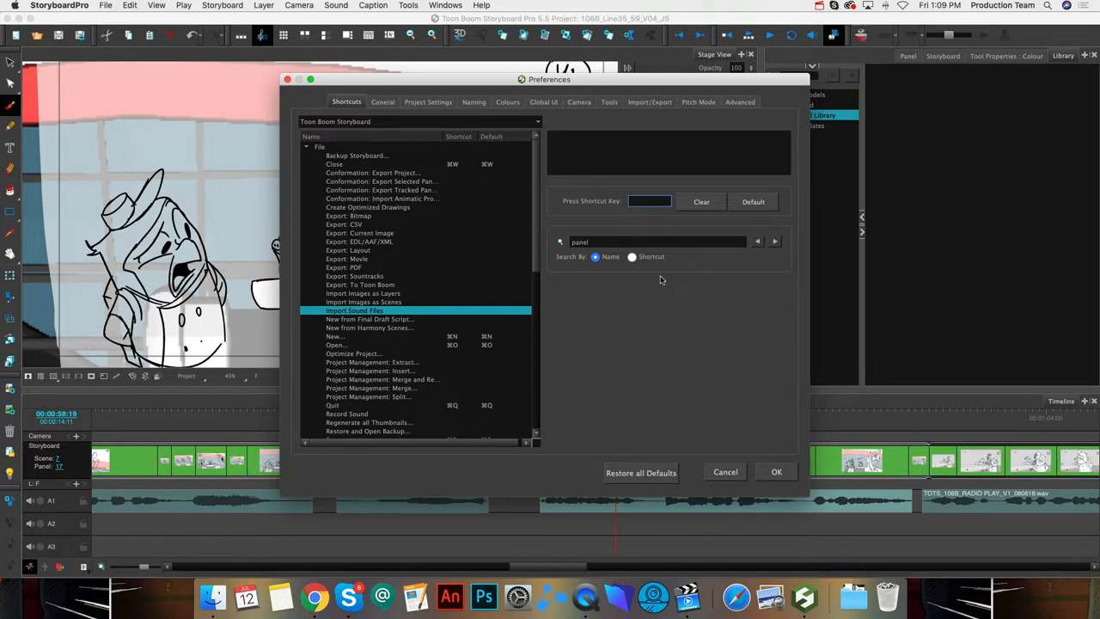
key(q)
click(774, 472)
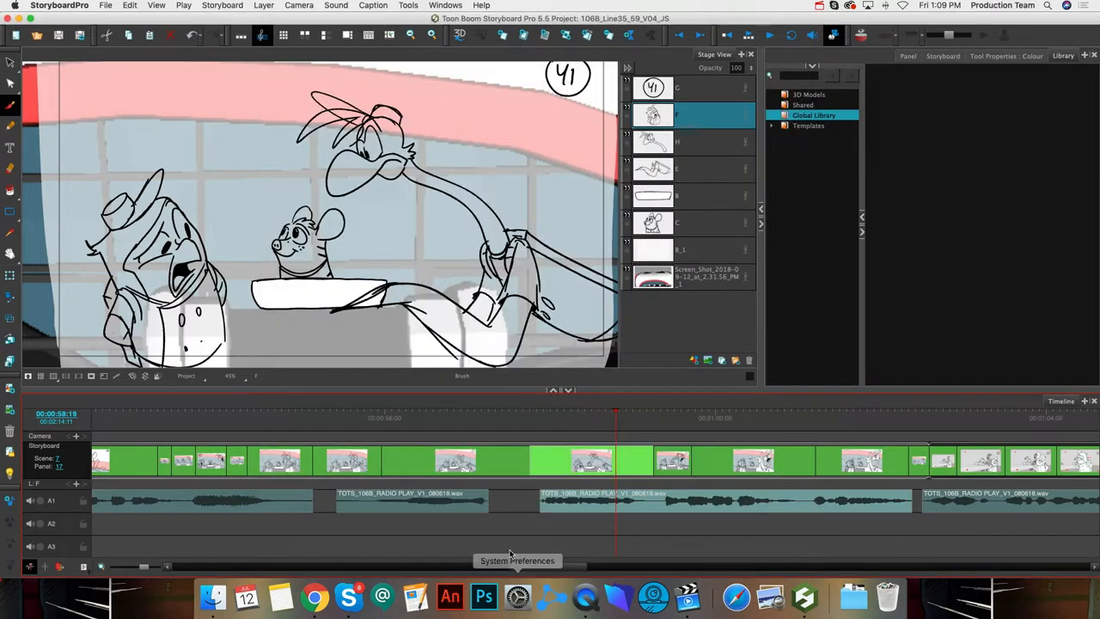
- Test the Q shortcut with audio track A2 active, and cancel the sound clip import
click(532, 531)
key(q)
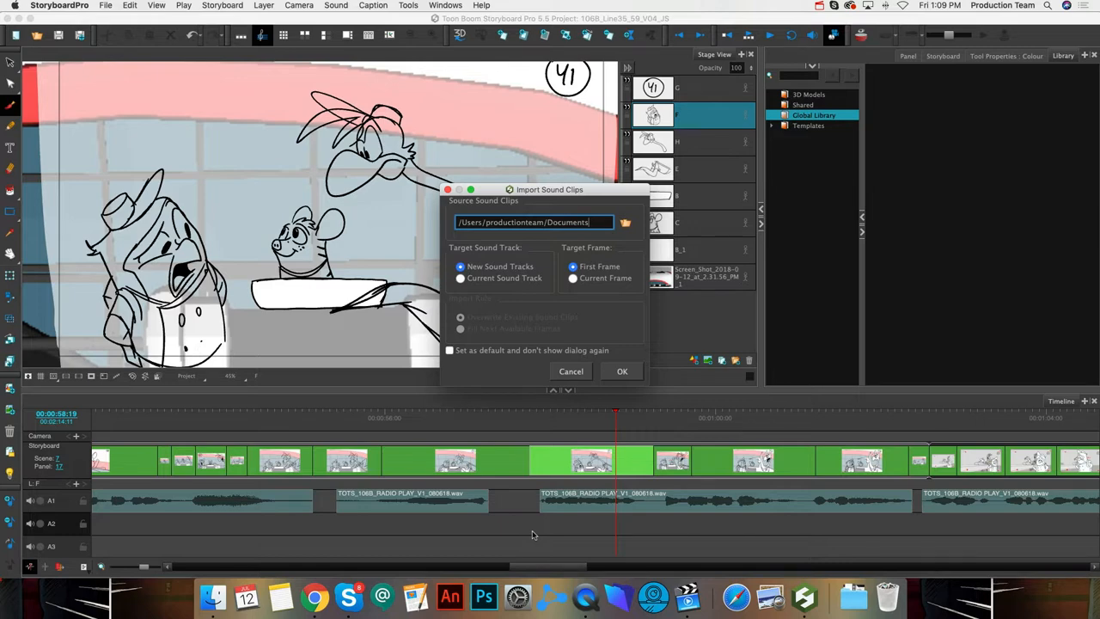
click(571, 372)
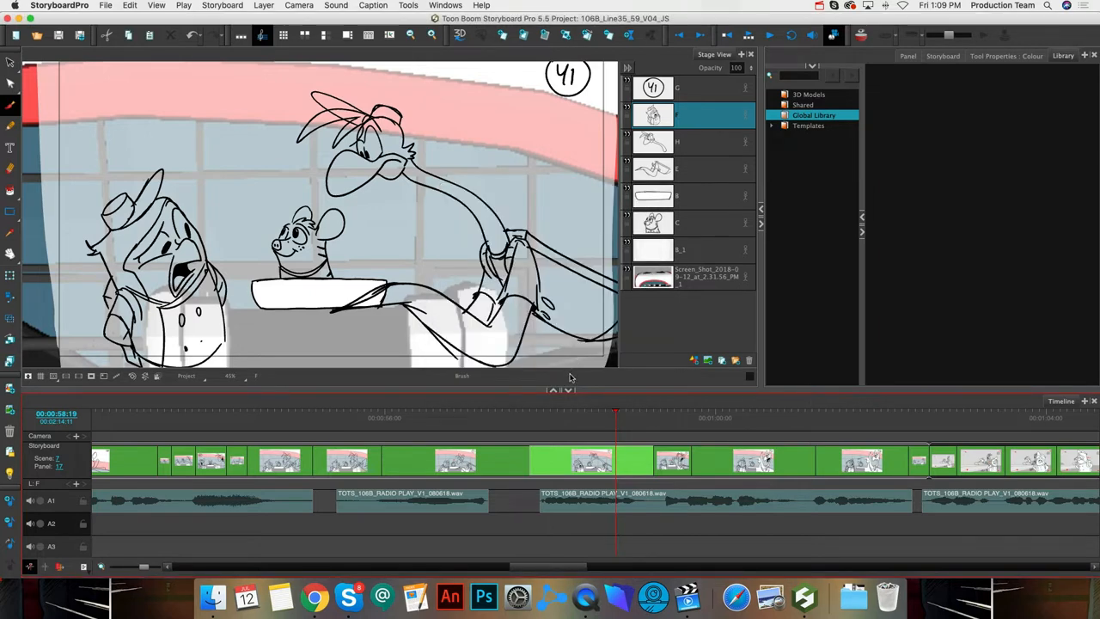
- Open the recent Skill_Share_Blue_Fran project without saving the changes in the current one
click(105, 5)
mouse_move(189, 77)
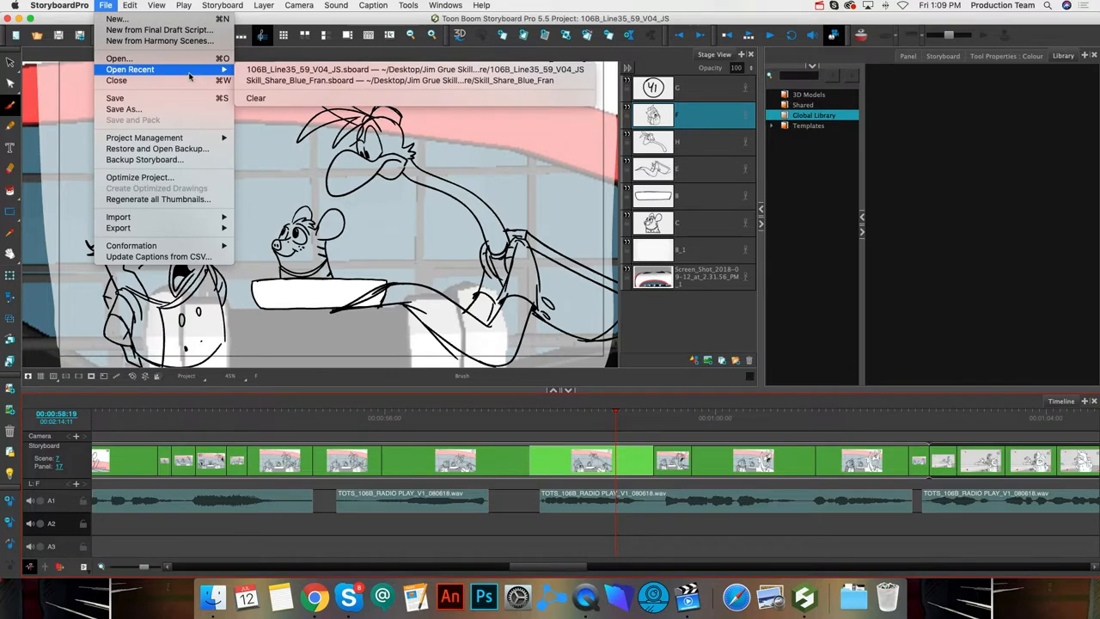
click(548, 81)
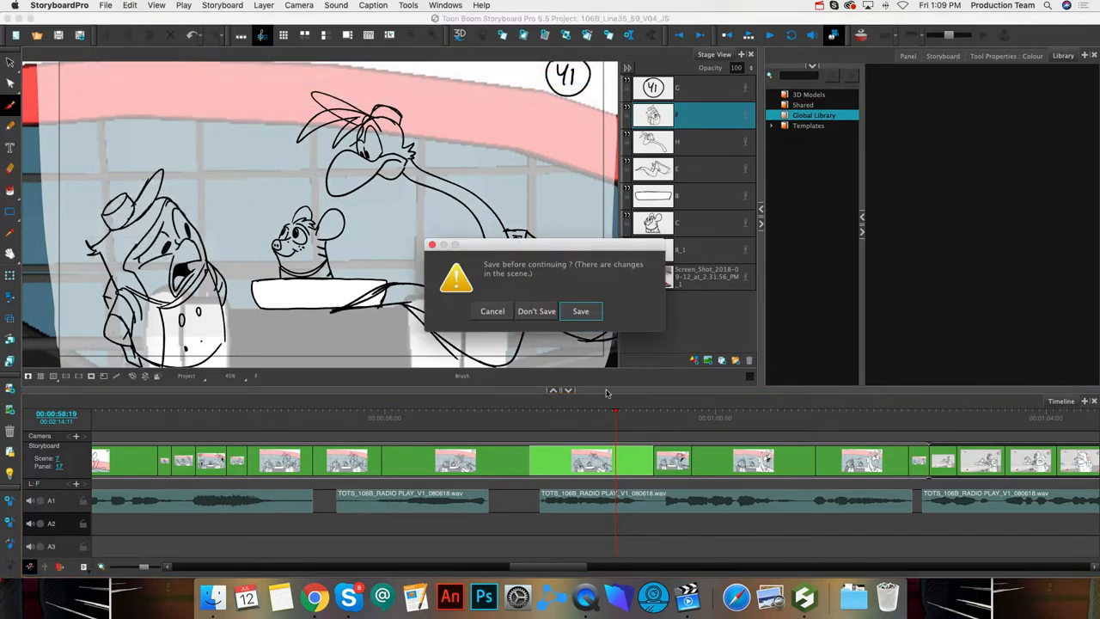
click(536, 312)
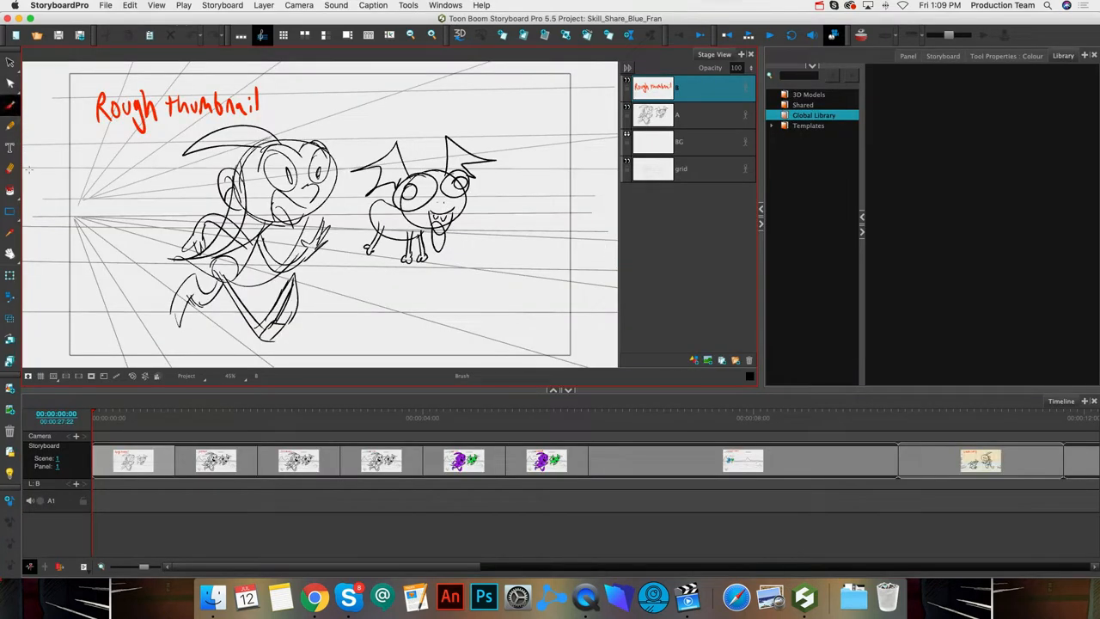
- Show the brush tool properties, choose the Brush 4 preset and set its maximum size to 19.6
click(908, 57)
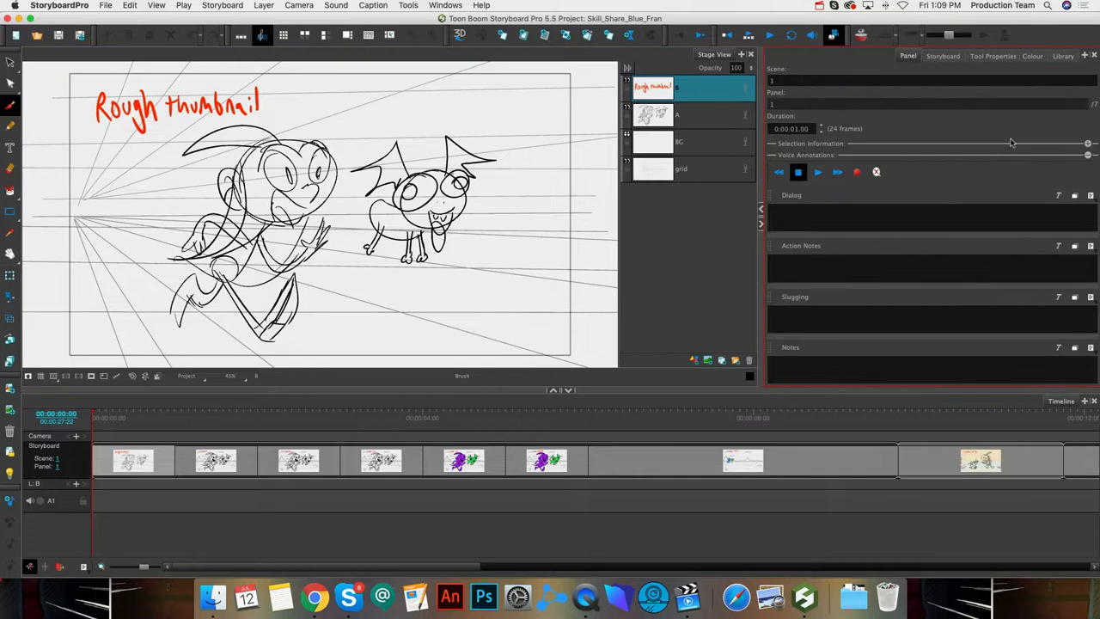
click(1005, 56)
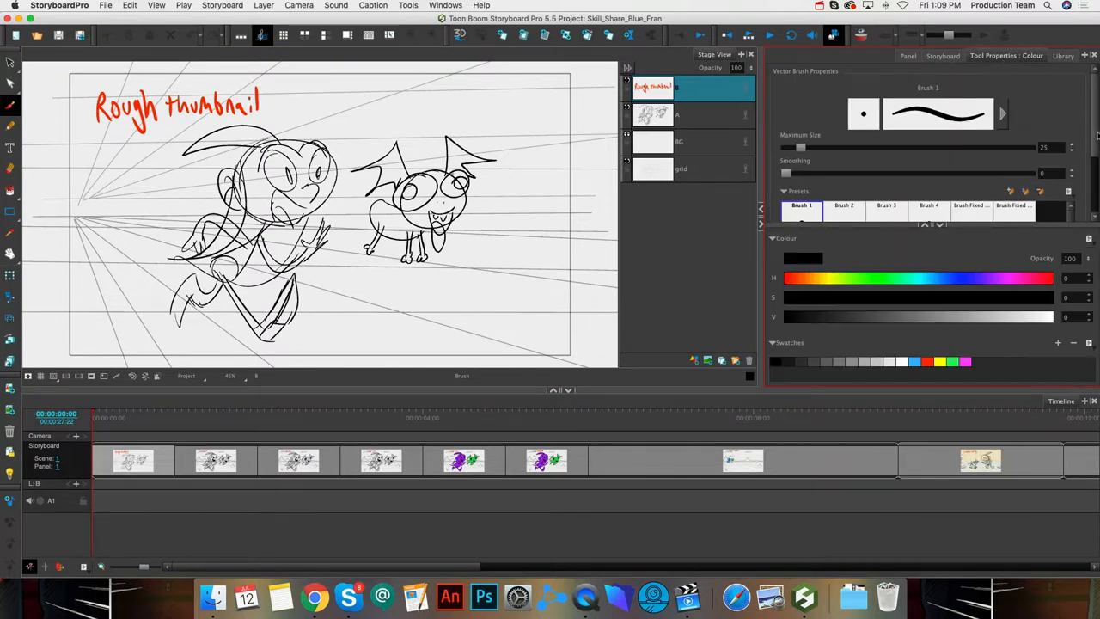
drag(1096, 129, 1094, 199)
click(929, 142)
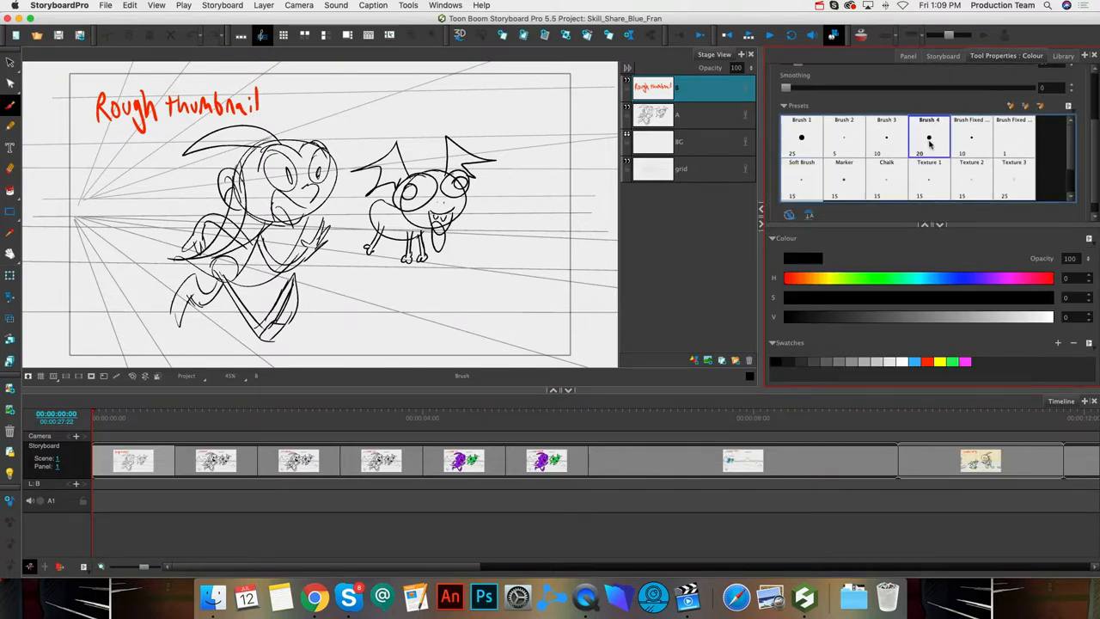
scroll(1088, 157, up, 3)
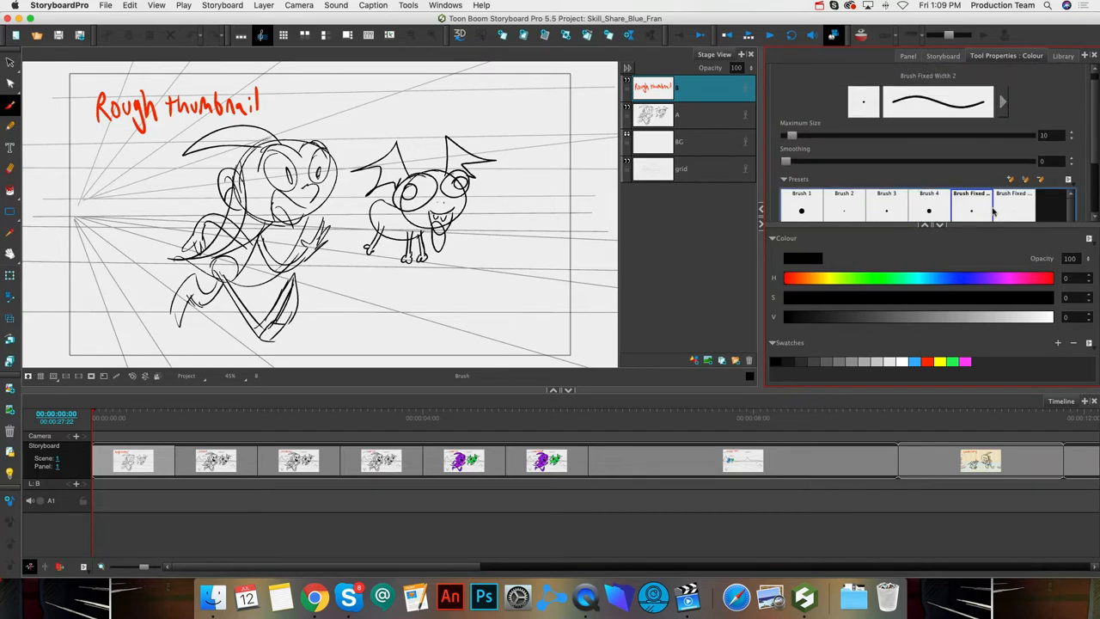
mouse_move(797, 142)
mouse_down()
mouse_move(808, 138)
mouse_move(797, 138)
mouse_up()
- Scribble thick test loops beside the creature with Brush 4 and thin ones below it with the Pencil 1 preset
drag(516, 196, 507, 205)
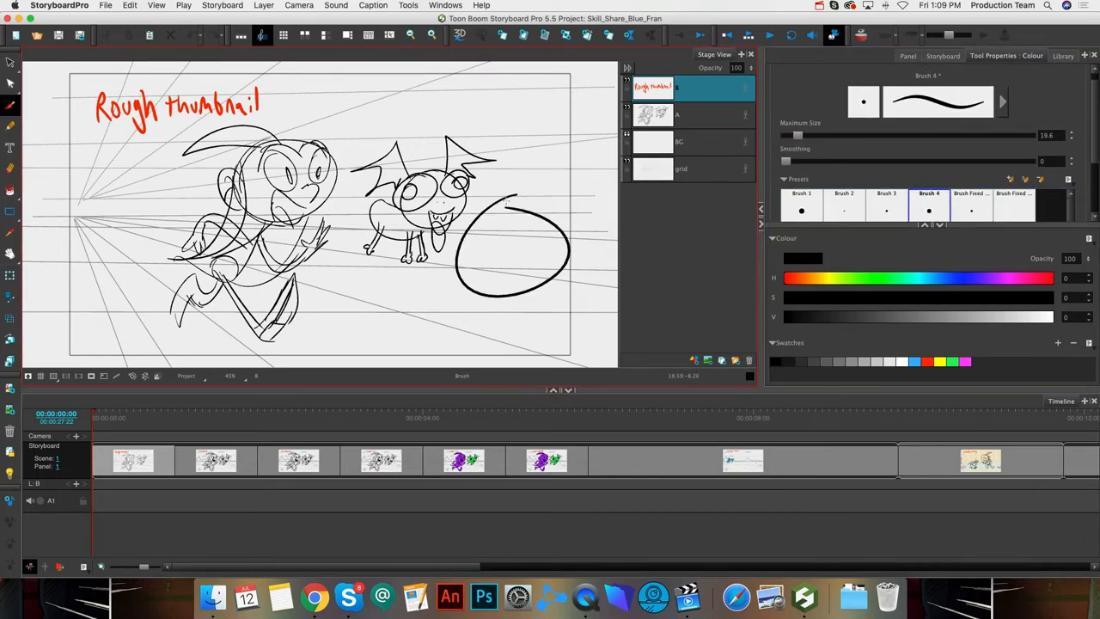
mouse_move(533, 136)
mouse_down()
mouse_move(602, 206)
mouse_move(447, 292)
mouse_move(514, 295)
mouse_move(452, 292)
mouse_up()
click(11, 125)
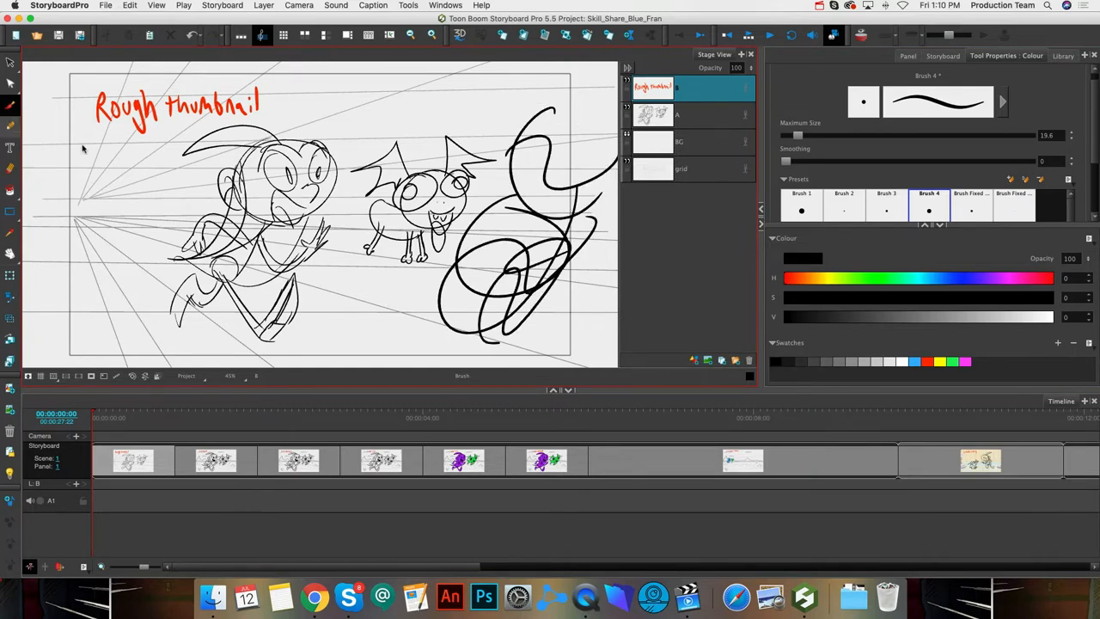
mouse_move(370, 319)
mouse_down()
mouse_move(412, 322)
mouse_move(379, 262)
mouse_up()
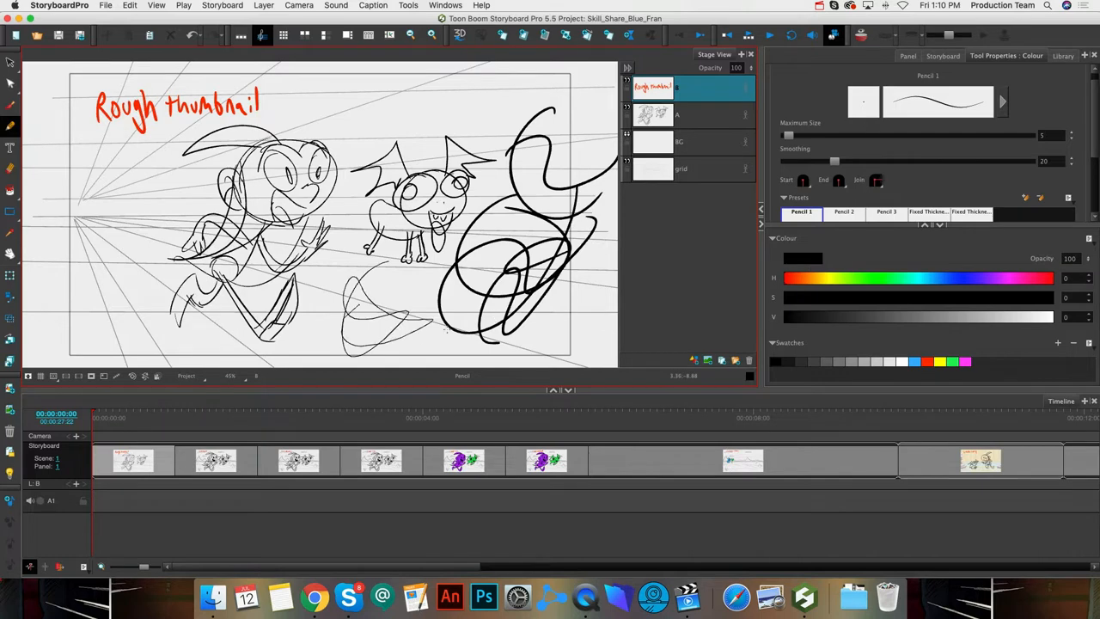
mouse_move(343, 320)
mouse_down()
mouse_move(400, 332)
mouse_move(361, 294)
mouse_up()
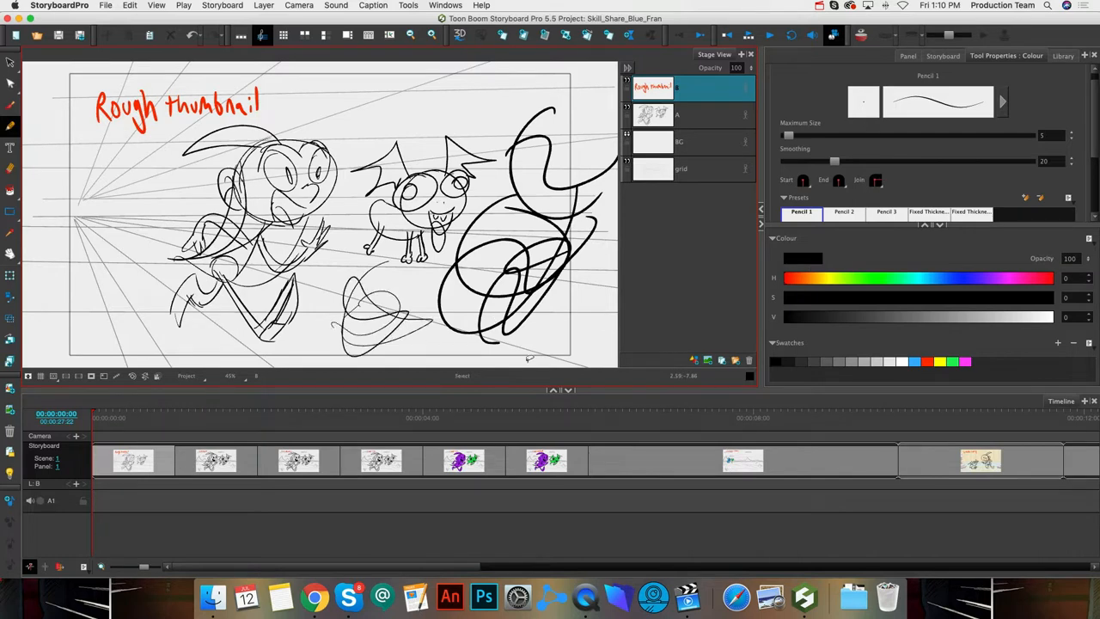
- Undo all the brush and pencil test strokes on layer B
key(super+z)
key(super+z)
key(super+z)
key(super+z)
key(super+z)
key(super+z)
key(super+z)
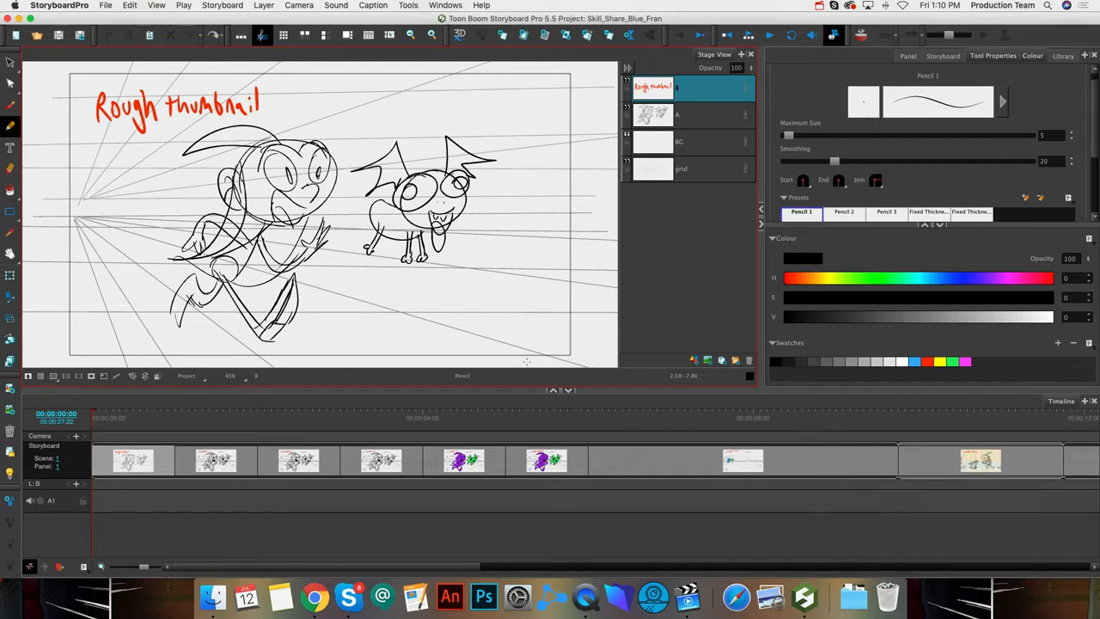
- With the Brush tool, draw a large oval beside the creature with two smaller ovals, one inside and one across its edge
key(alt+b)
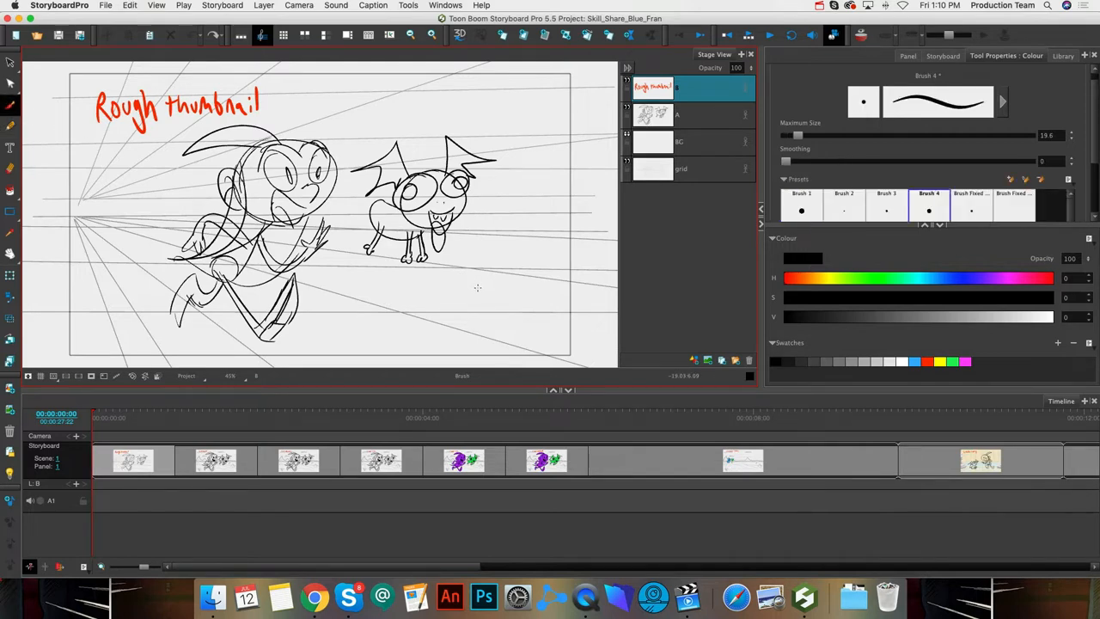
mouse_move(530, 212)
mouse_down()
mouse_move(450, 256)
mouse_move(539, 205)
mouse_move(584, 292)
mouse_move(447, 285)
mouse_up()
drag(502, 225, 555, 217)
- Select the small oval inside the large one and delete it
click(10, 62)
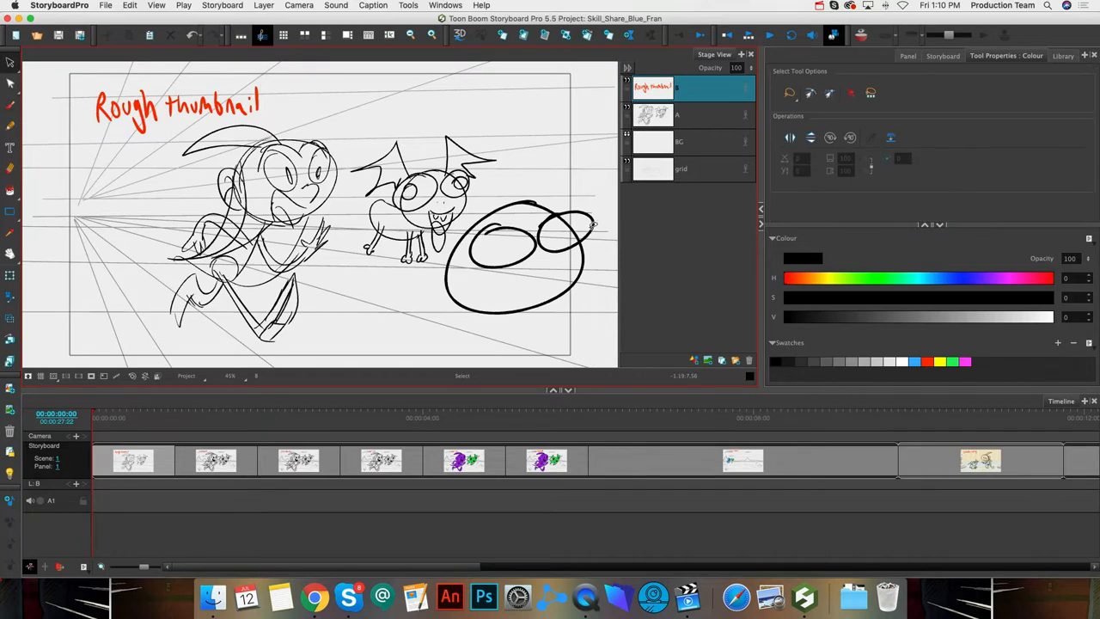
click(593, 228)
click(505, 264)
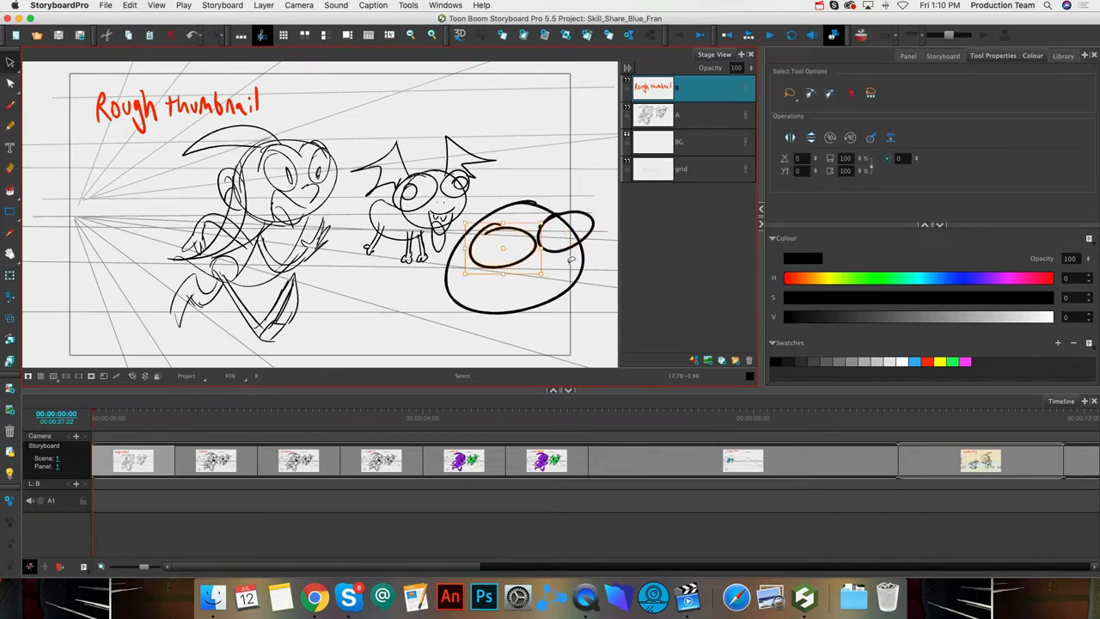
key(Delete)
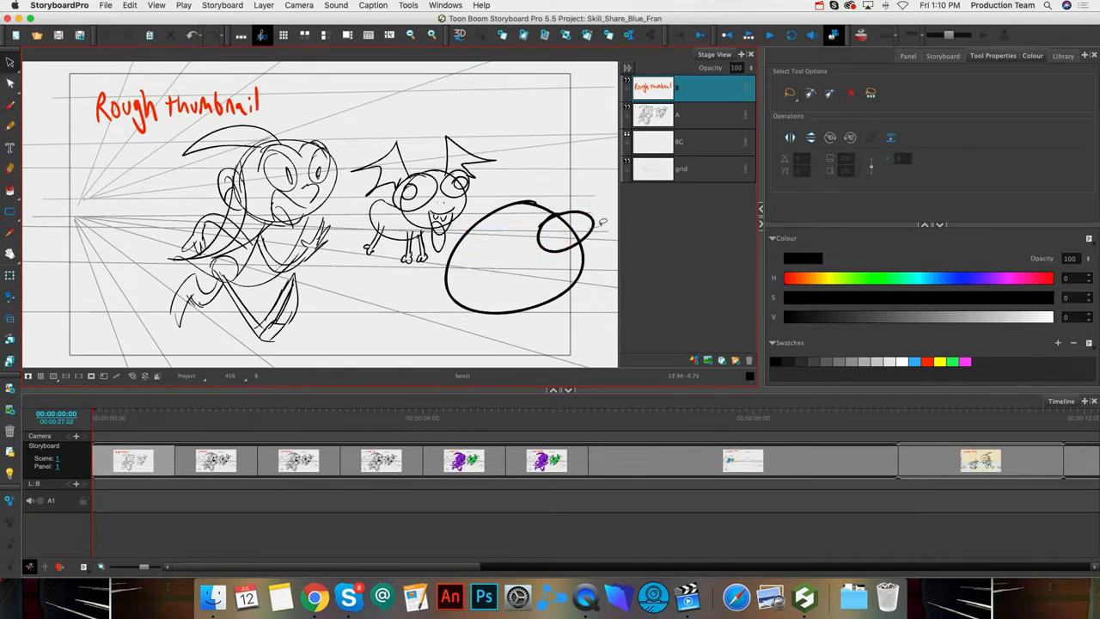
- Delete the small oval crossing the large one's edge, and clear the remaining test ovals from layer B
click(592, 225)
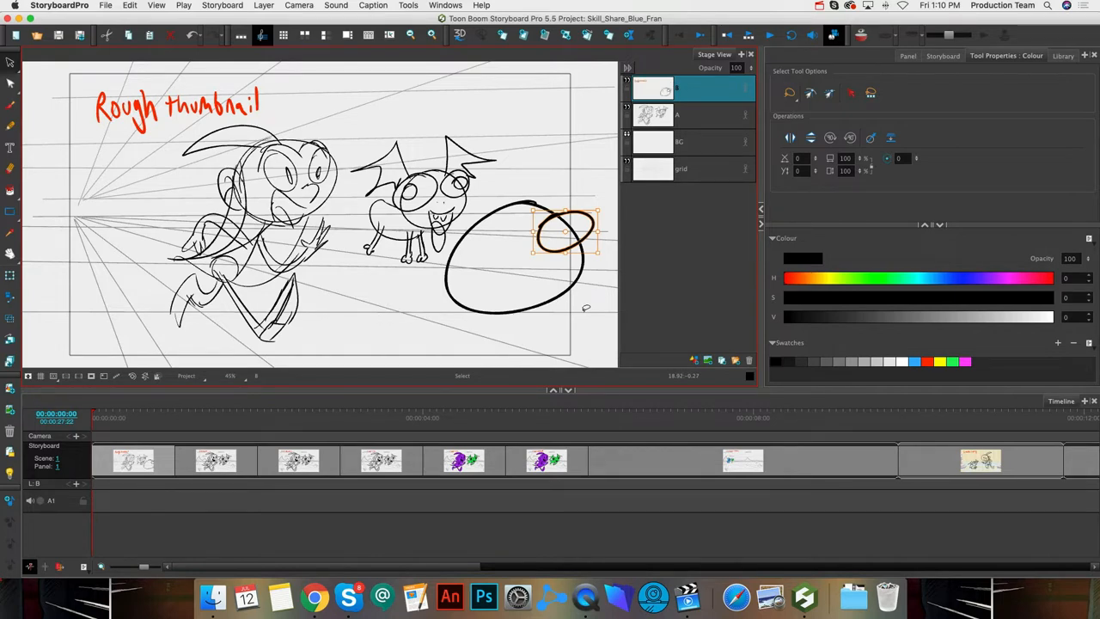
key(Delete)
key(super+z)
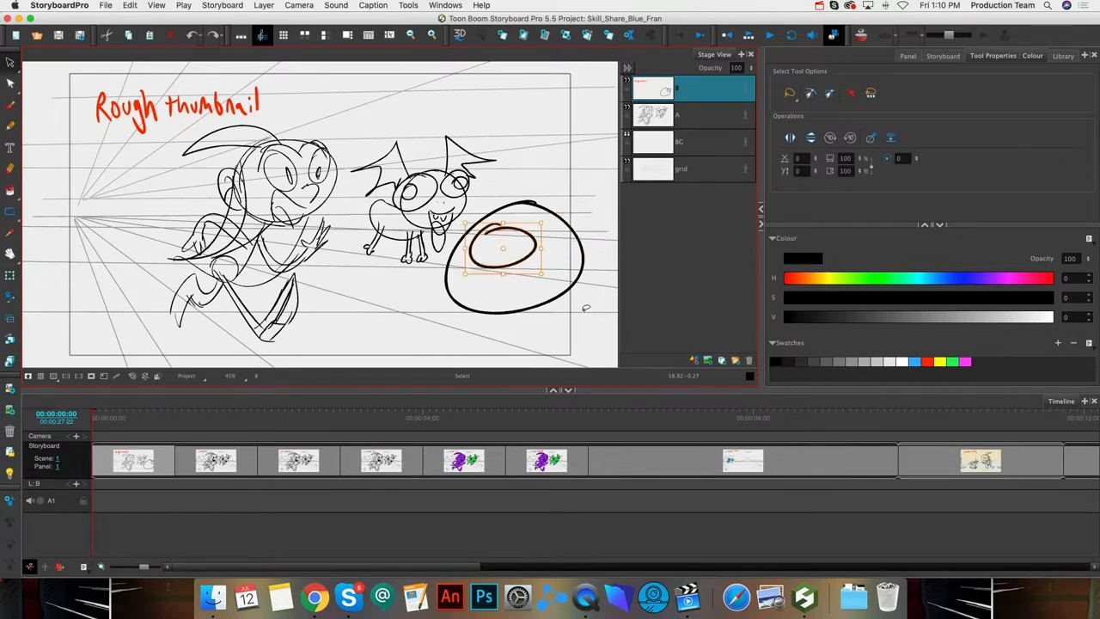
mouse_move(538, 162)
mouse_down()
mouse_move(465, 305)
mouse_move(447, 202)
mouse_up()
key(Delete)
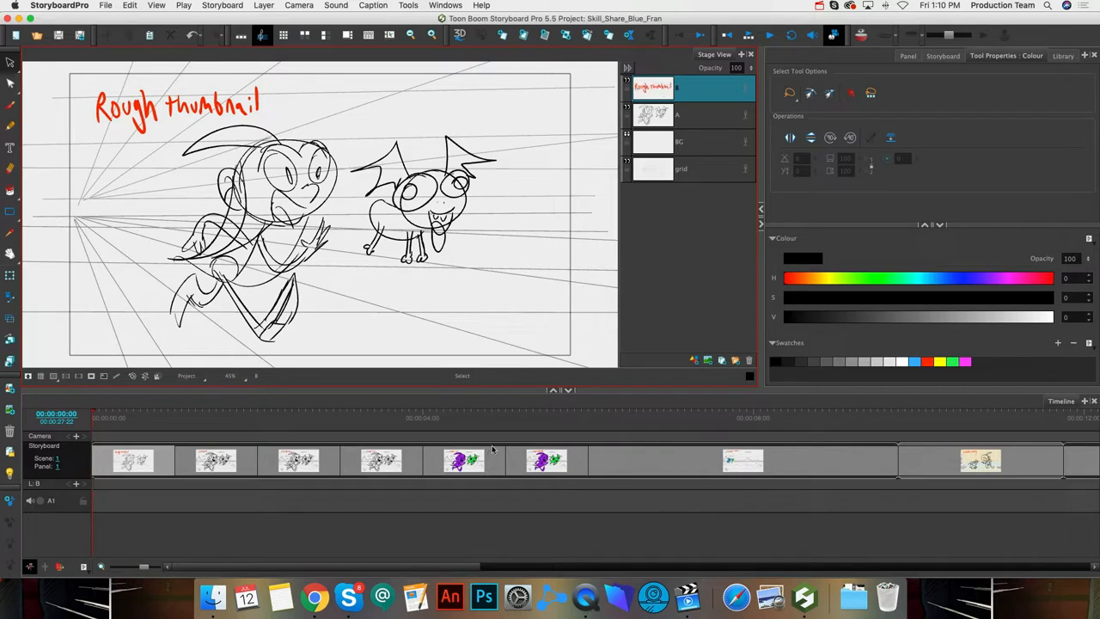
- On layer A, draw a large oval below the creature with the Brush and select it
click(694, 114)
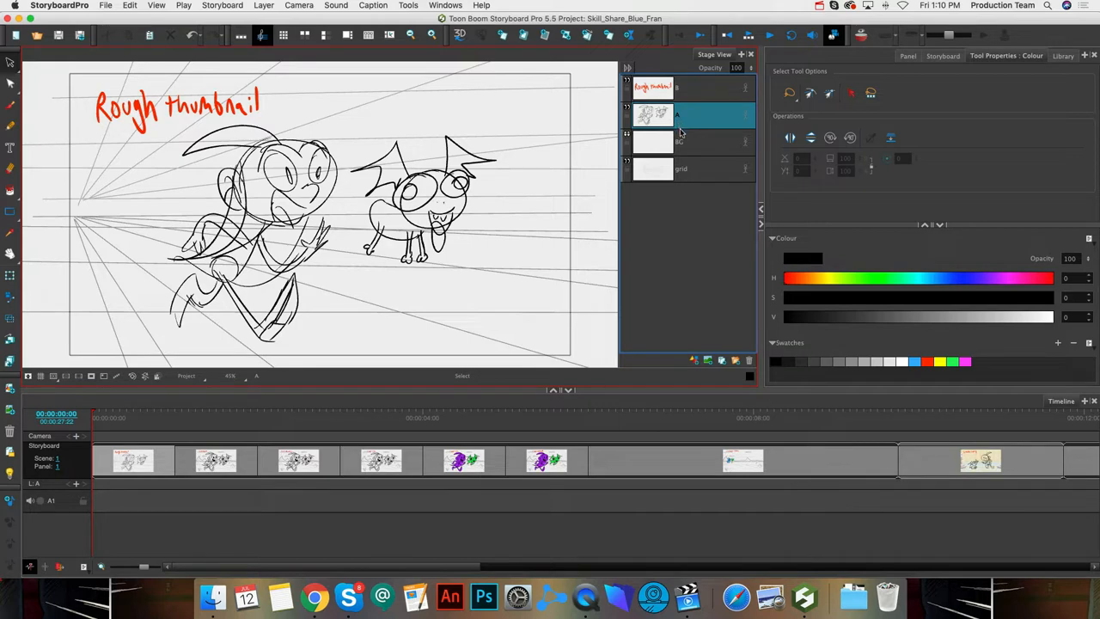
click(10, 104)
mouse_move(443, 328)
mouse_down()
mouse_move(516, 342)
mouse_move(434, 322)
mouse_up()
key(alt+s)
mouse_move(530, 223)
mouse_down()
mouse_move(576, 348)
mouse_move(423, 249)
mouse_up()
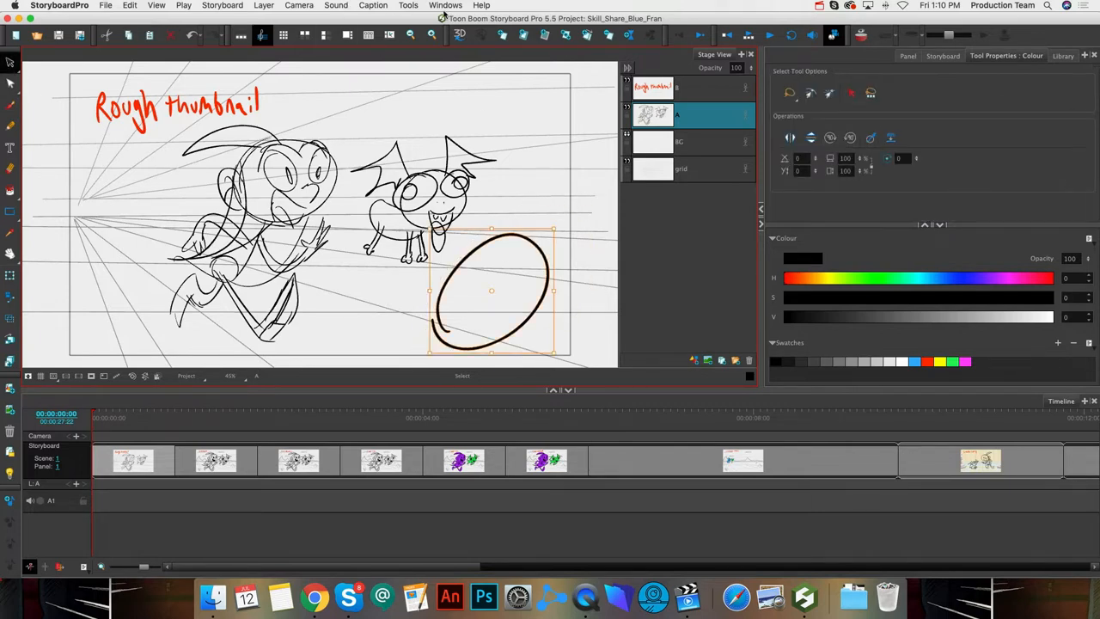
click(226, 5)
mouse_move(386, 10)
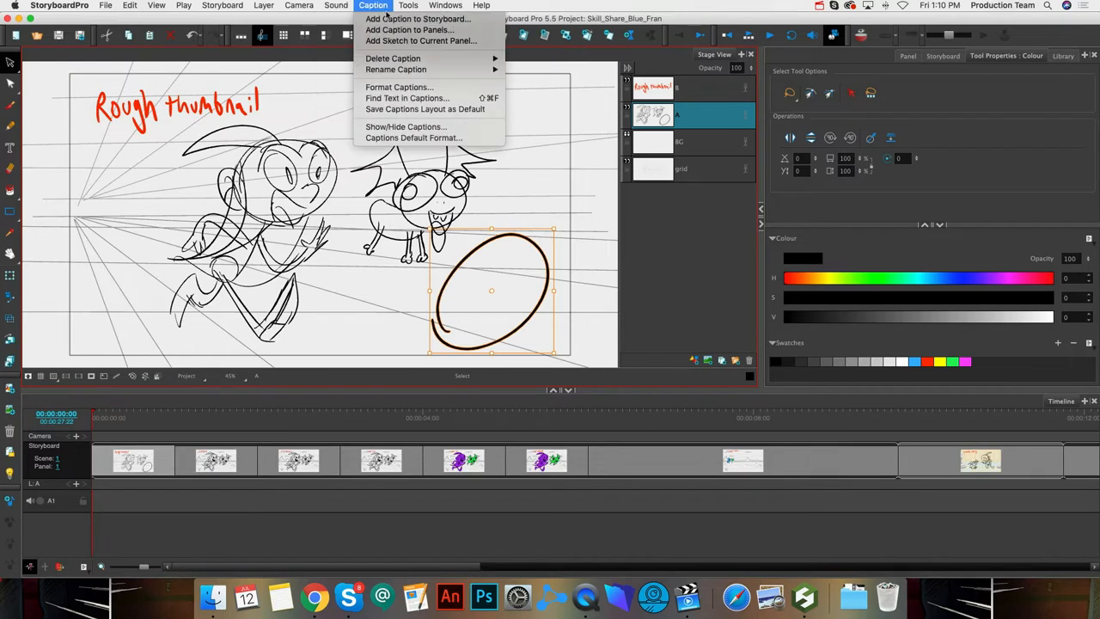
mouse_move(420, 10)
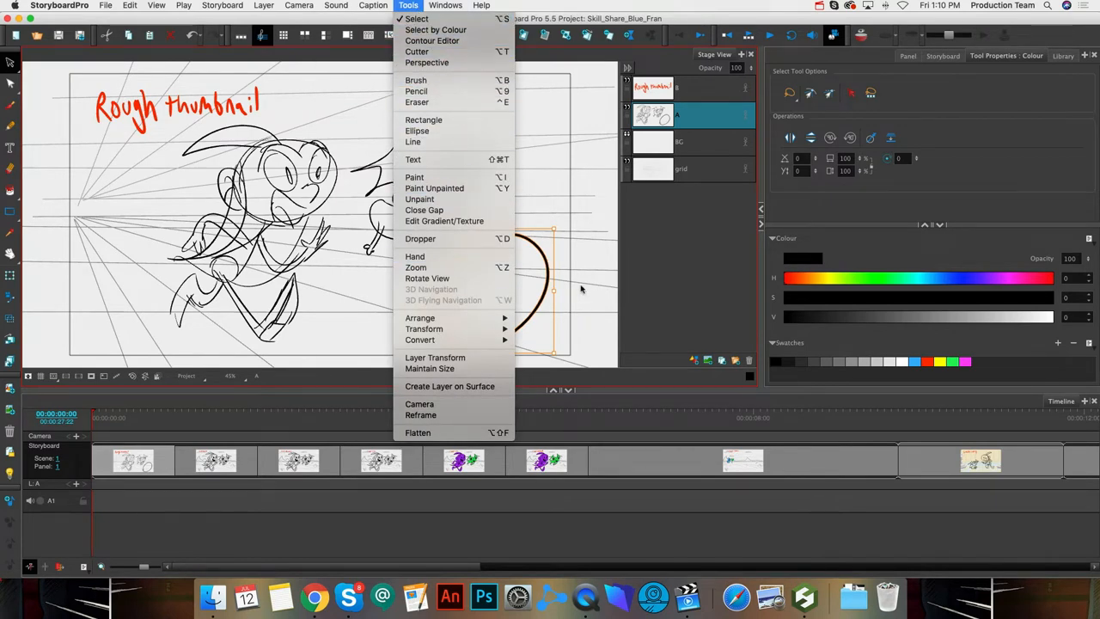
click(591, 205)
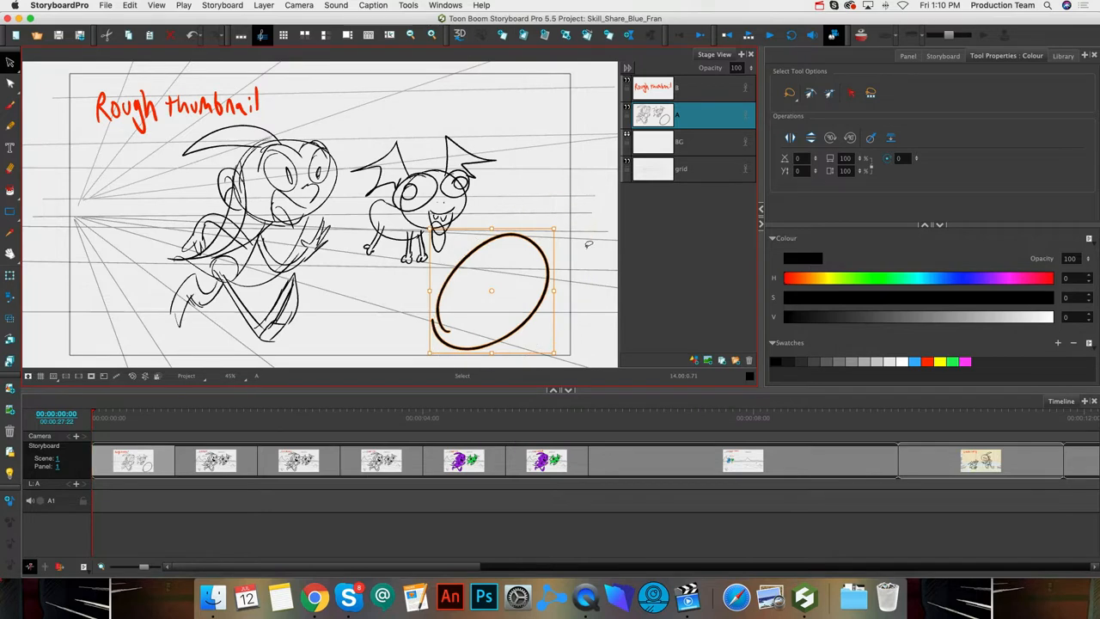
- Delete the selected oval from layer A, and turn on the light table with layer A active
key(Delete)
click(688, 144)
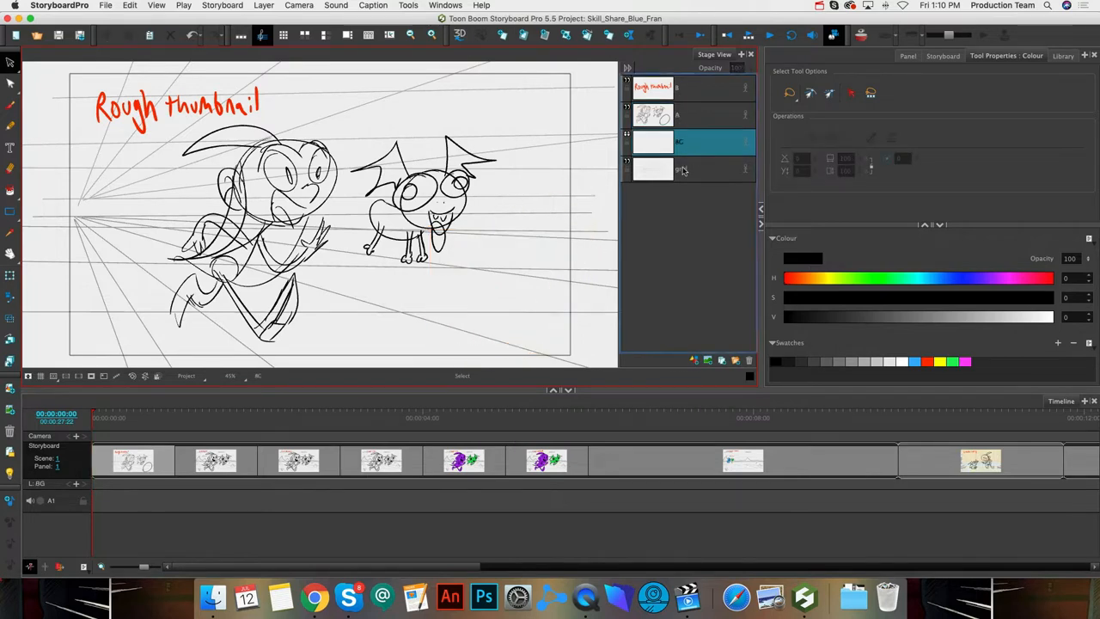
click(687, 172)
click(679, 114)
click(679, 87)
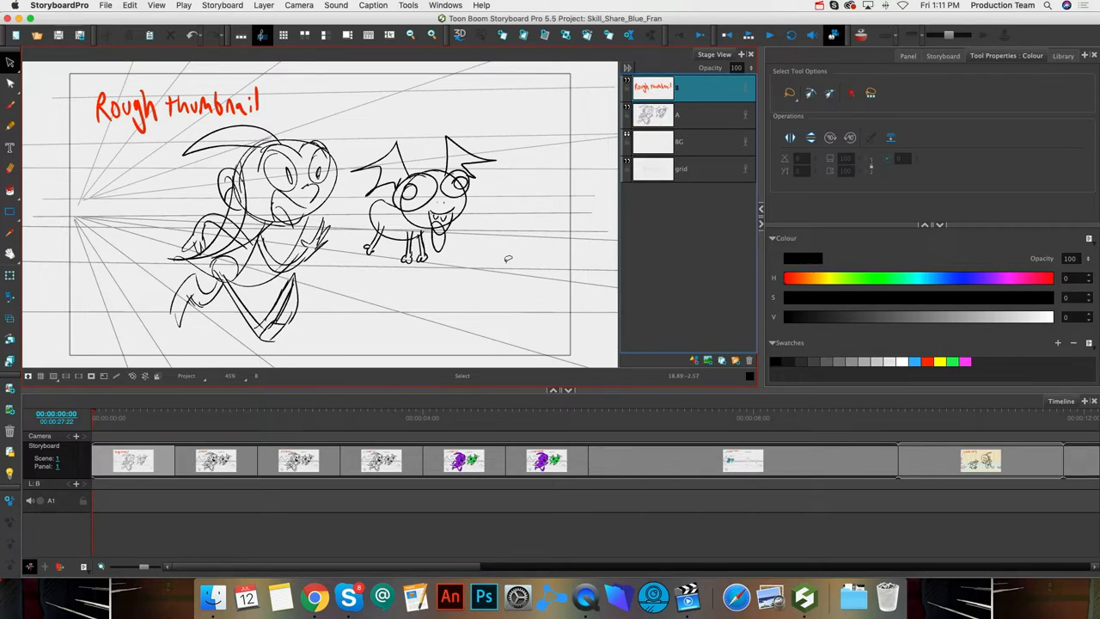
click(687, 122)
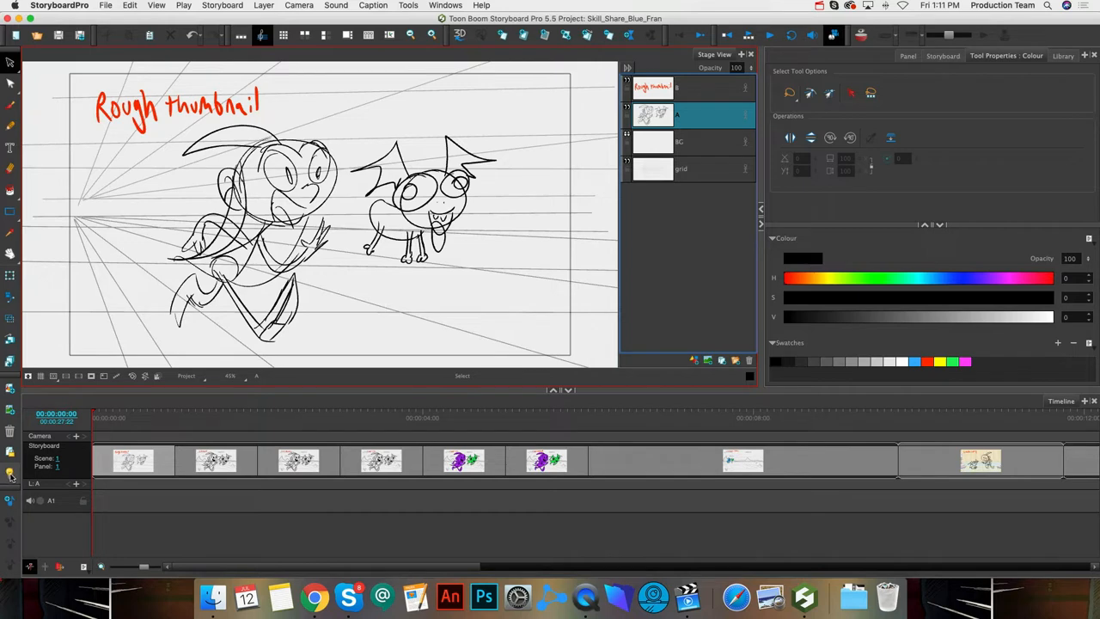
click(10, 474)
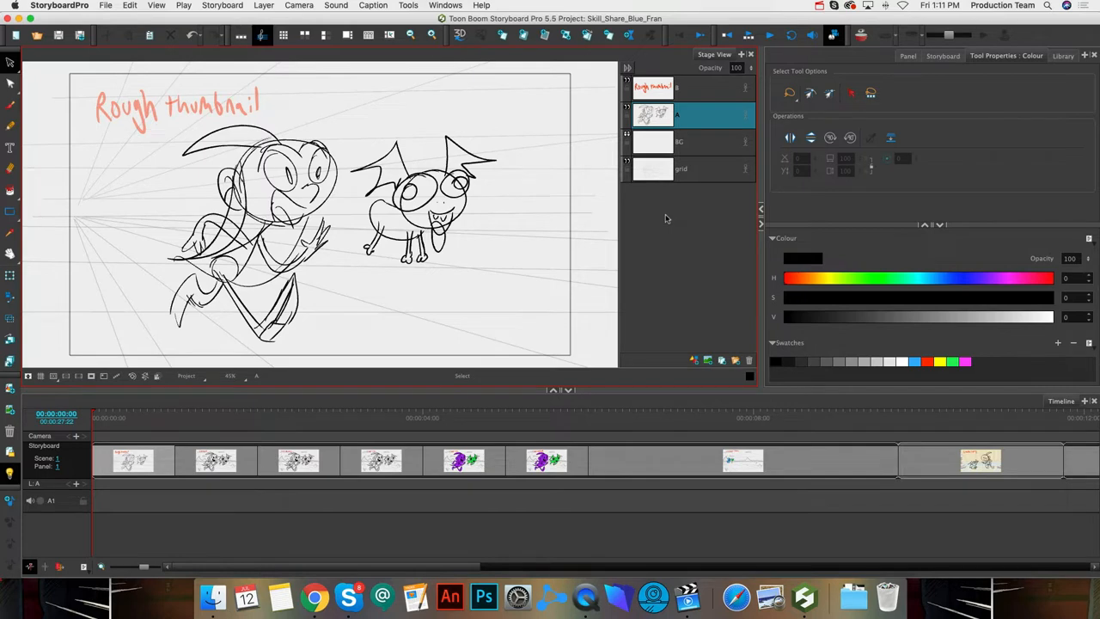
- Check the light table on the Cleanup panel by activating layers B, A and BG in turn
key(Right)
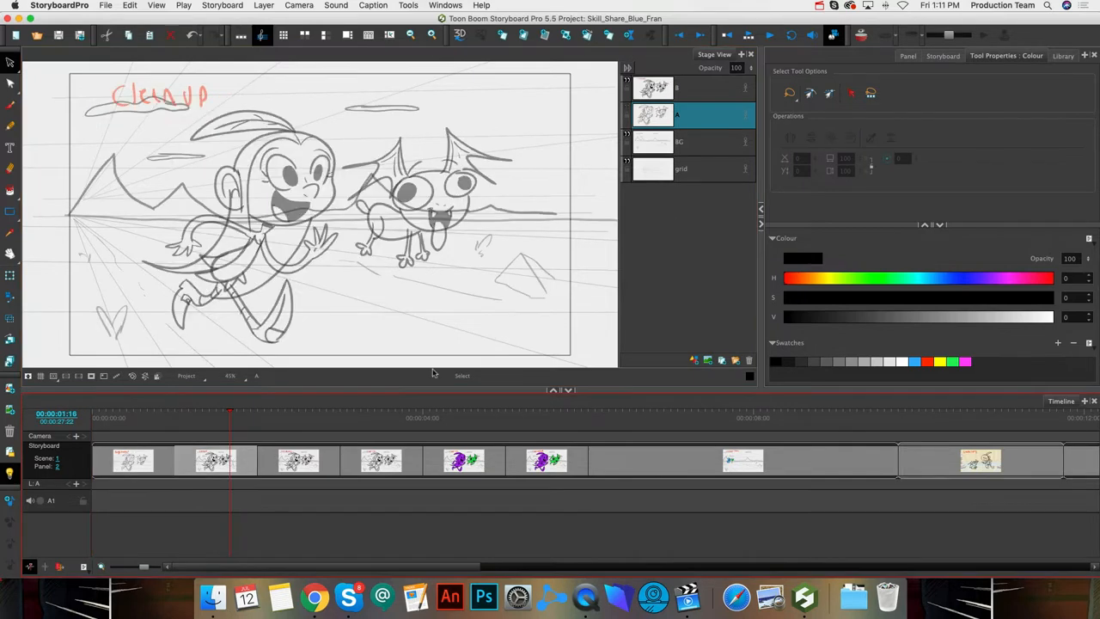
click(682, 88)
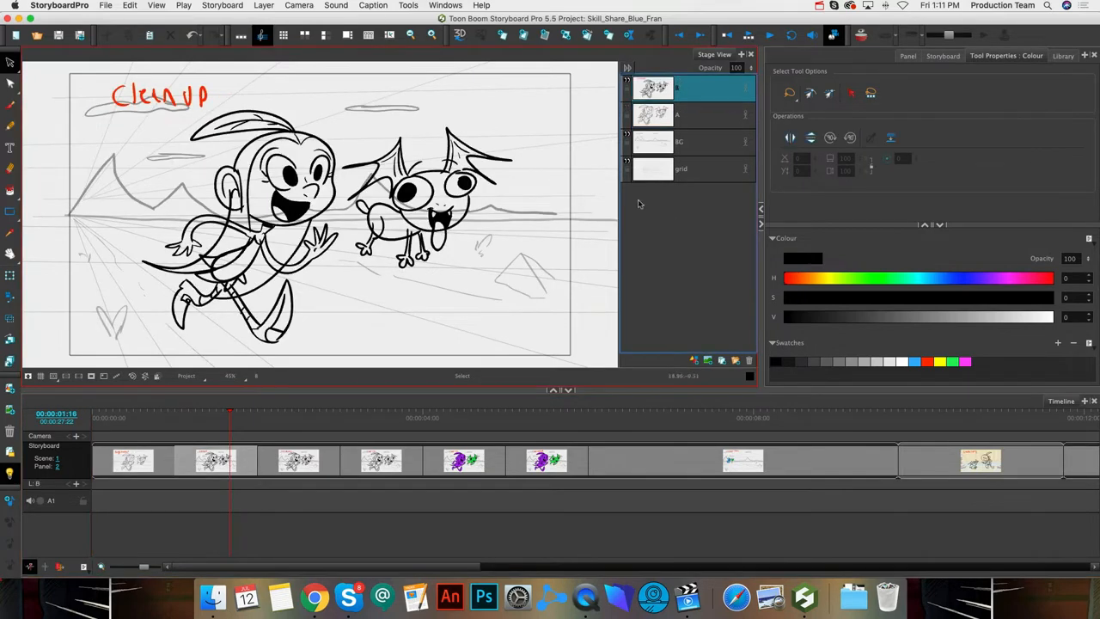
click(693, 123)
click(685, 146)
- View the Cut strokes panel, and compare layers B, A and BG on the Color Fill panel
click(320, 473)
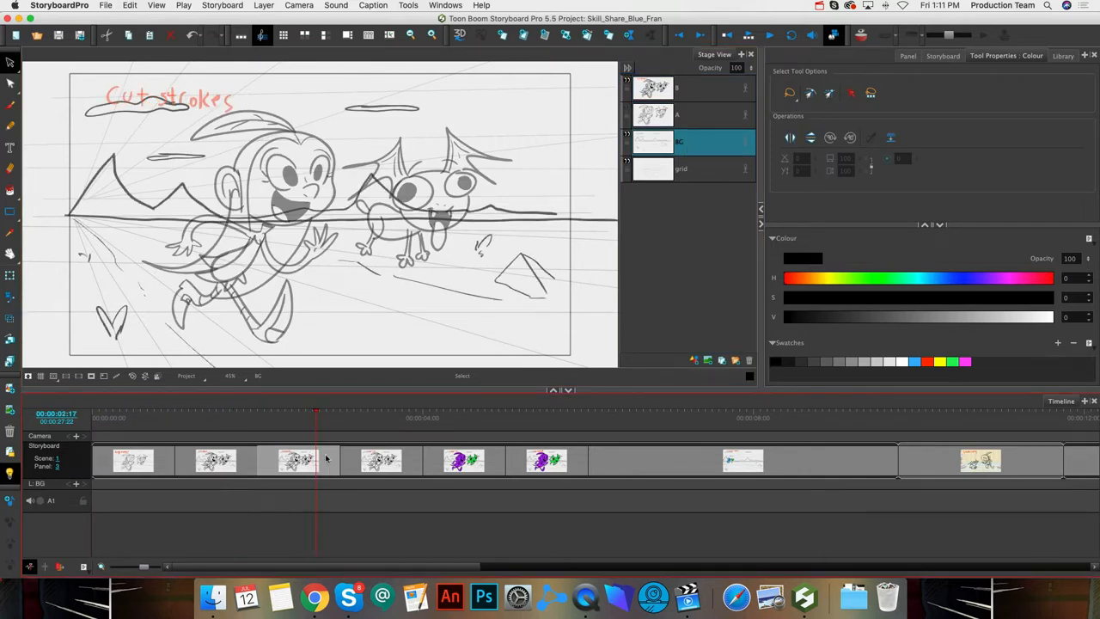
click(357, 473)
click(684, 87)
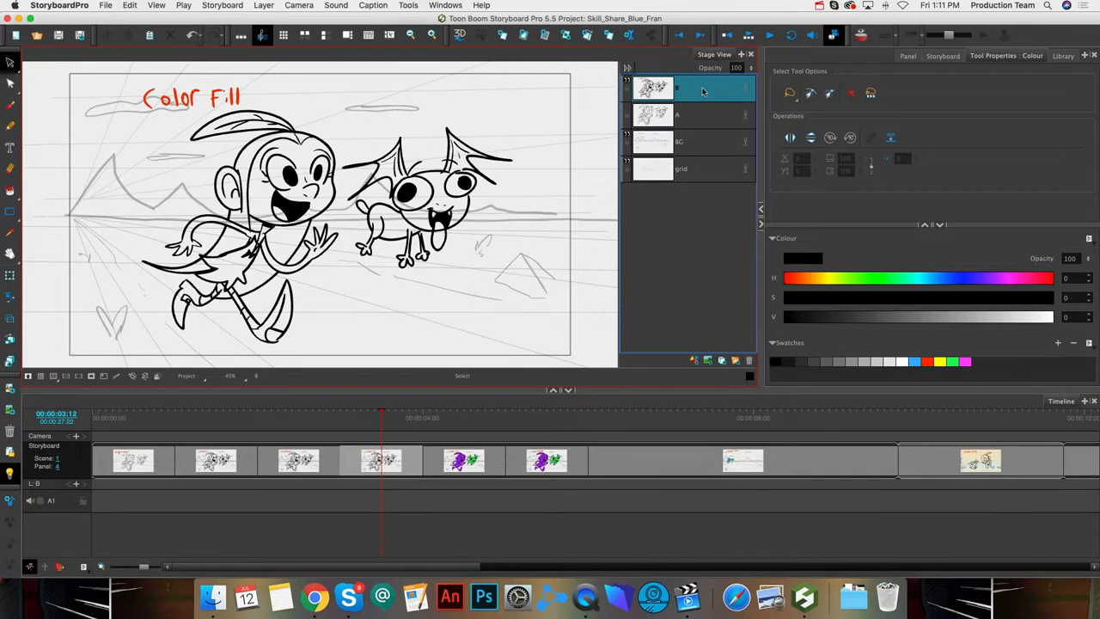
click(673, 114)
click(673, 143)
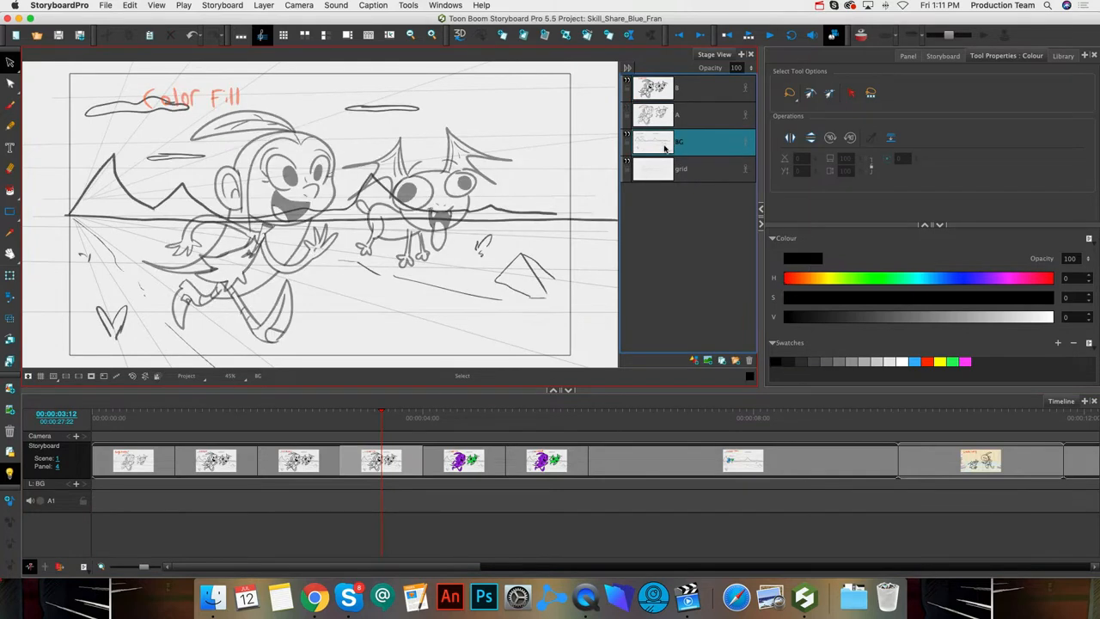
- On layer A of the Rough thumbnail panel, brush a rough running figure extending past the camera frame's lower right corner
click(135, 463)
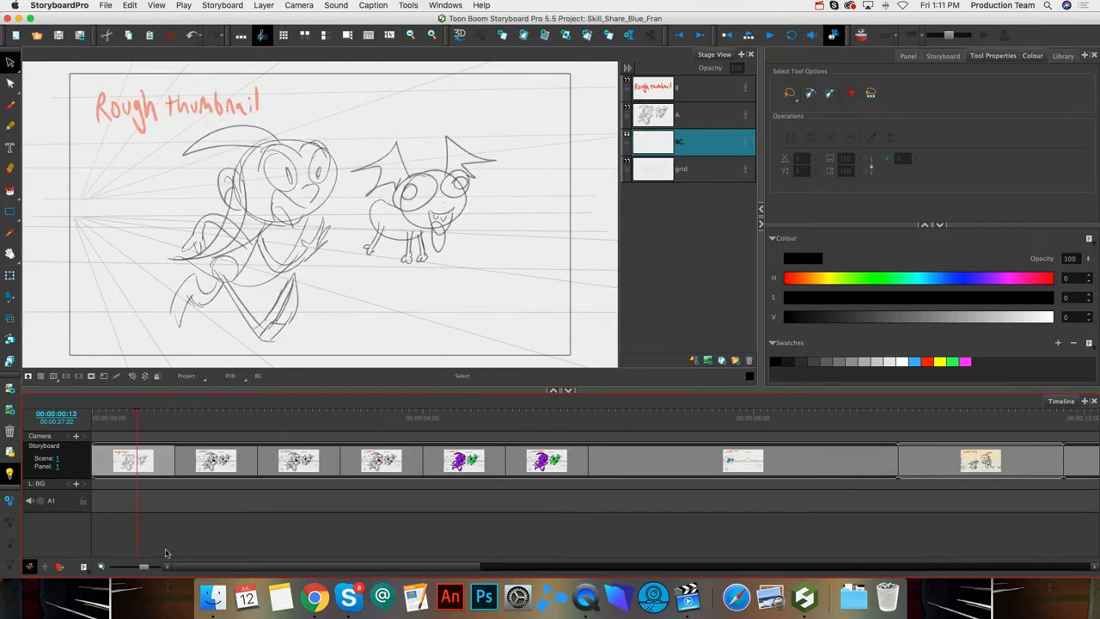
click(692, 121)
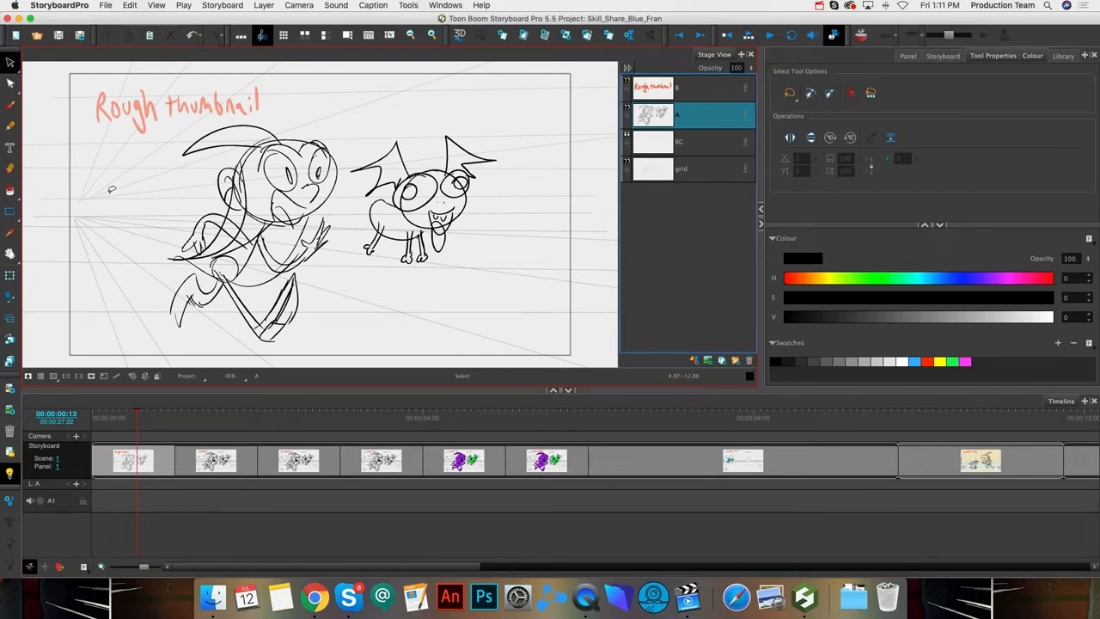
key(alt+b)
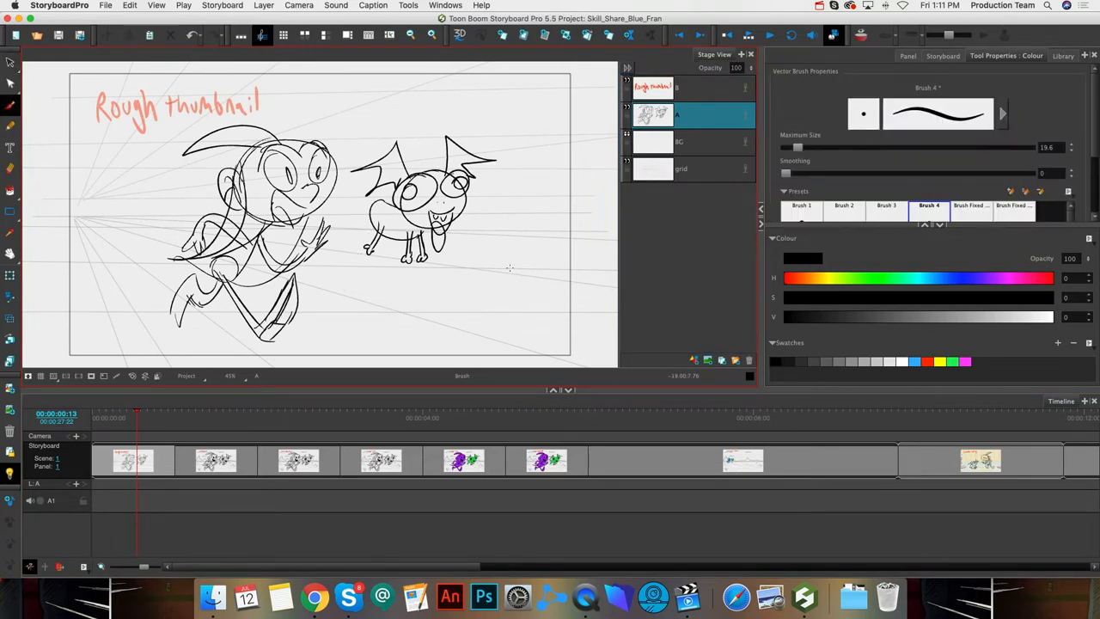
mouse_move(492, 301)
mouse_down()
mouse_move(563, 307)
mouse_move(508, 325)
mouse_move(557, 333)
mouse_up()
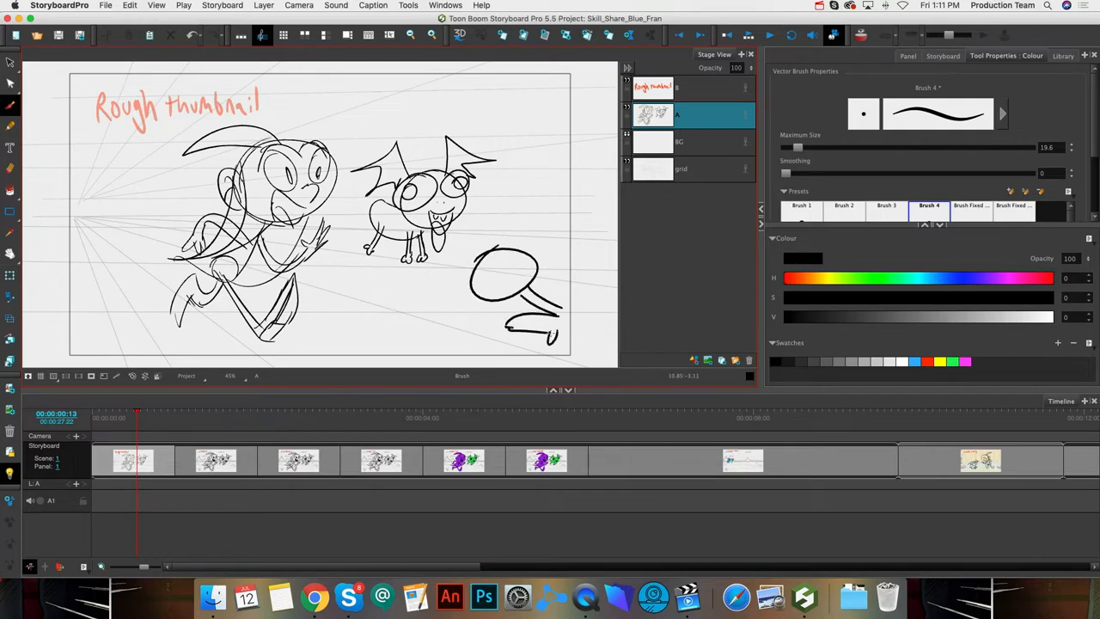
key(2)
key(2)
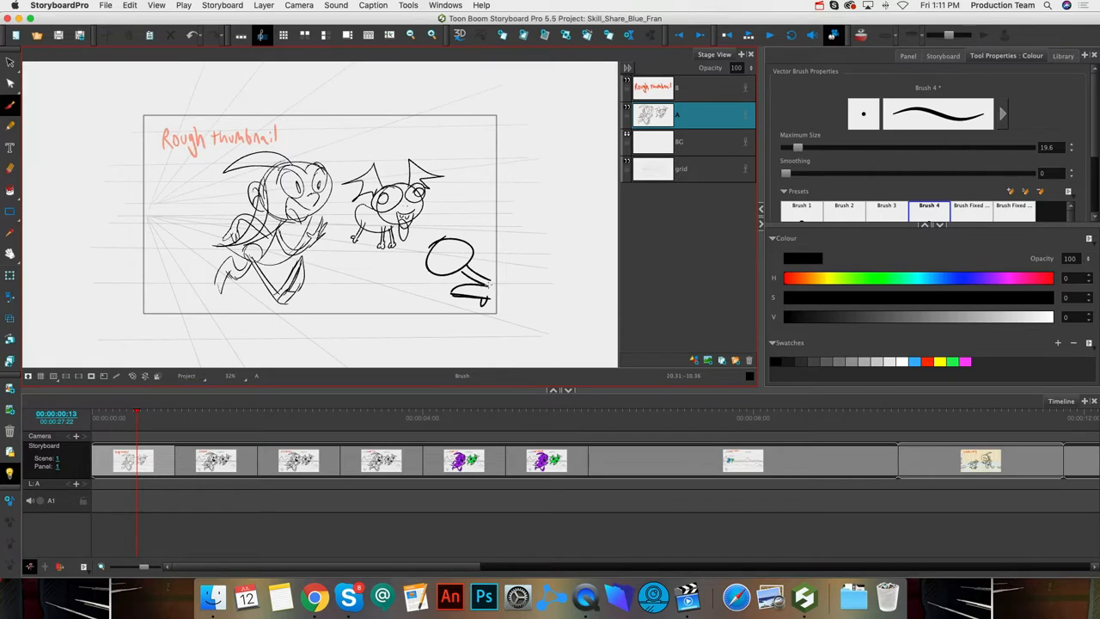
mouse_move(483, 284)
mouse_down()
mouse_move(543, 313)
mouse_move(530, 320)
mouse_move(545, 327)
mouse_move(505, 258)
mouse_move(513, 264)
mouse_move(425, 293)
mouse_up()
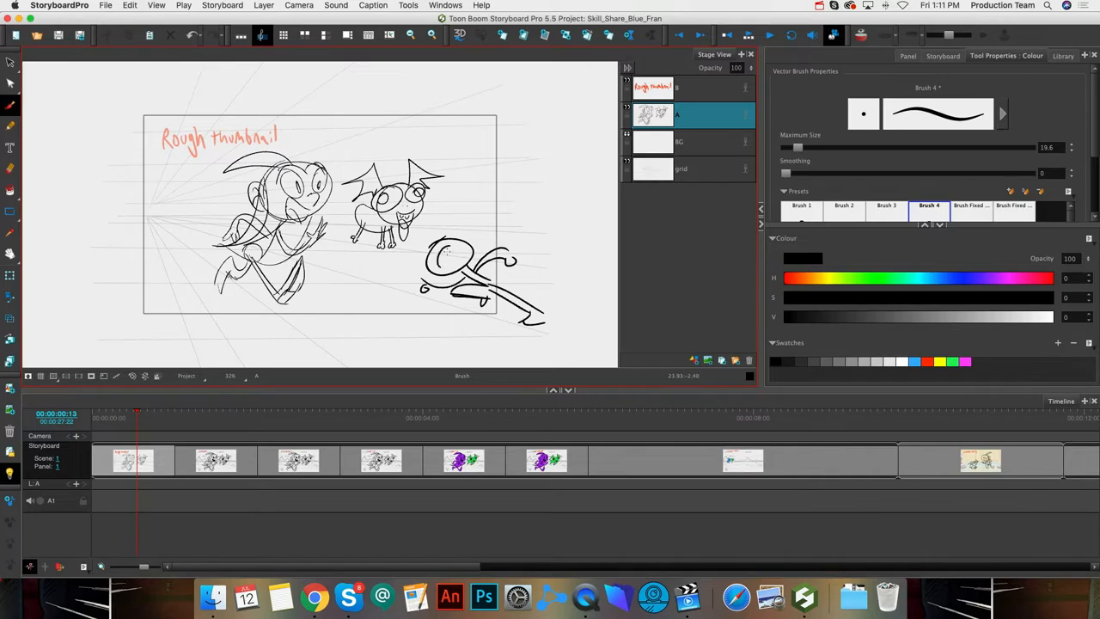
drag(448, 253, 440, 272)
drag(443, 249, 453, 255)
mouse_move(440, 248)
mouse_down()
mouse_move(500, 219)
mouse_move(495, 227)
mouse_move(578, 277)
mouse_up()
drag(499, 279, 552, 298)
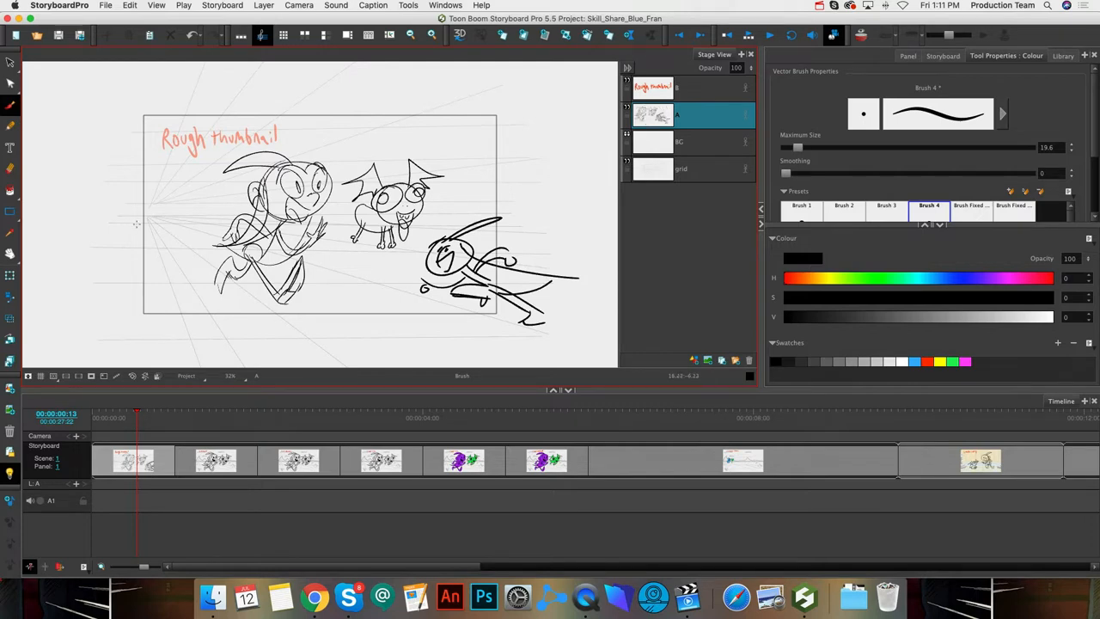
- Brush a second rough figure with raised arms across the left edge of the camera frame
mouse_move(132, 198)
mouse_down()
mouse_move(110, 238)
mouse_move(106, 224)
mouse_move(88, 231)
mouse_move(110, 234)
mouse_move(76, 232)
mouse_move(107, 213)
mouse_move(139, 226)
mouse_move(129, 229)
mouse_move(152, 207)
mouse_move(153, 176)
mouse_up()
drag(107, 232, 105, 256)
mouse_move(117, 235)
mouse_down()
mouse_move(128, 256)
mouse_move(119, 259)
mouse_move(138, 247)
mouse_move(135, 282)
mouse_move(120, 296)
mouse_up()
drag(139, 251, 173, 289)
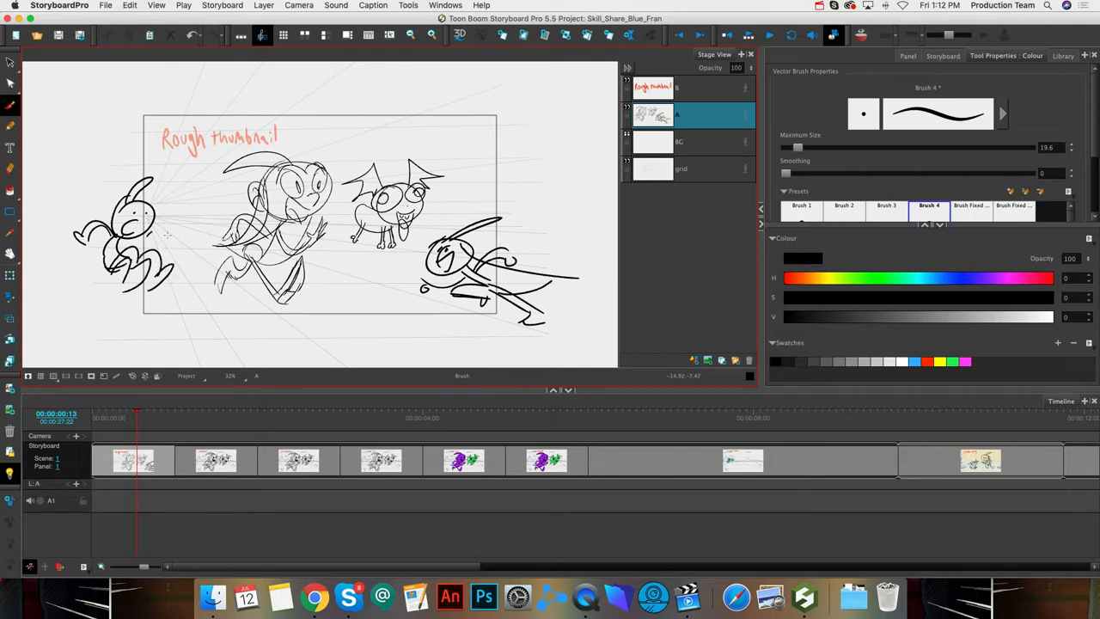
drag(166, 239, 175, 249)
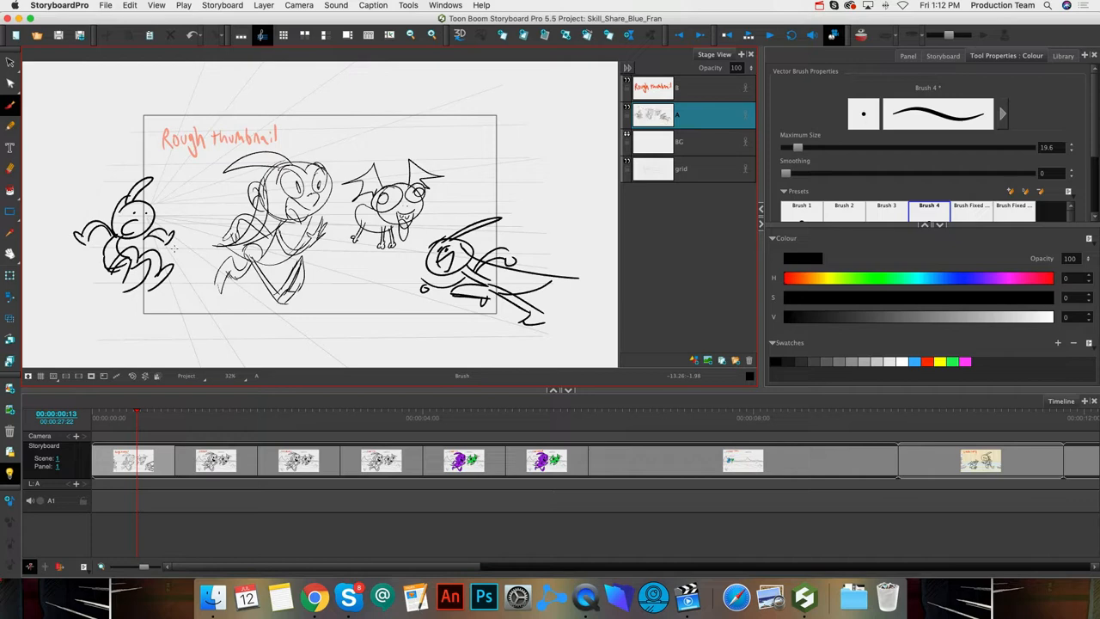
- Select both rough figures crossing the camera frame and delete them
key(alt+s)
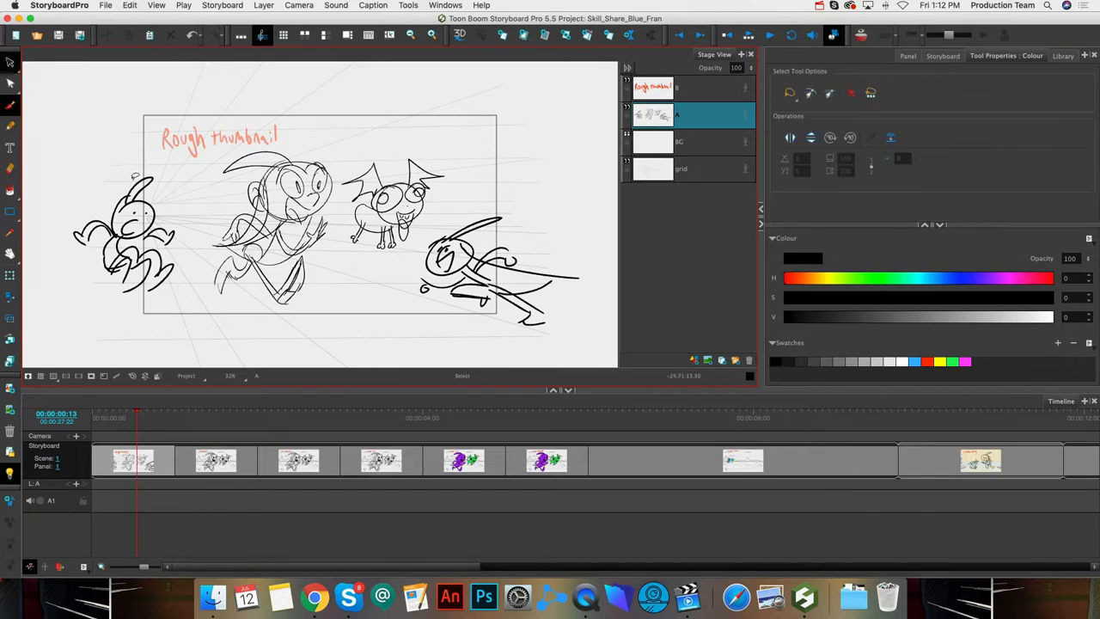
mouse_move(123, 164)
mouse_down()
mouse_move(177, 225)
mouse_move(409, 337)
mouse_move(580, 303)
mouse_move(568, 335)
mouse_up()
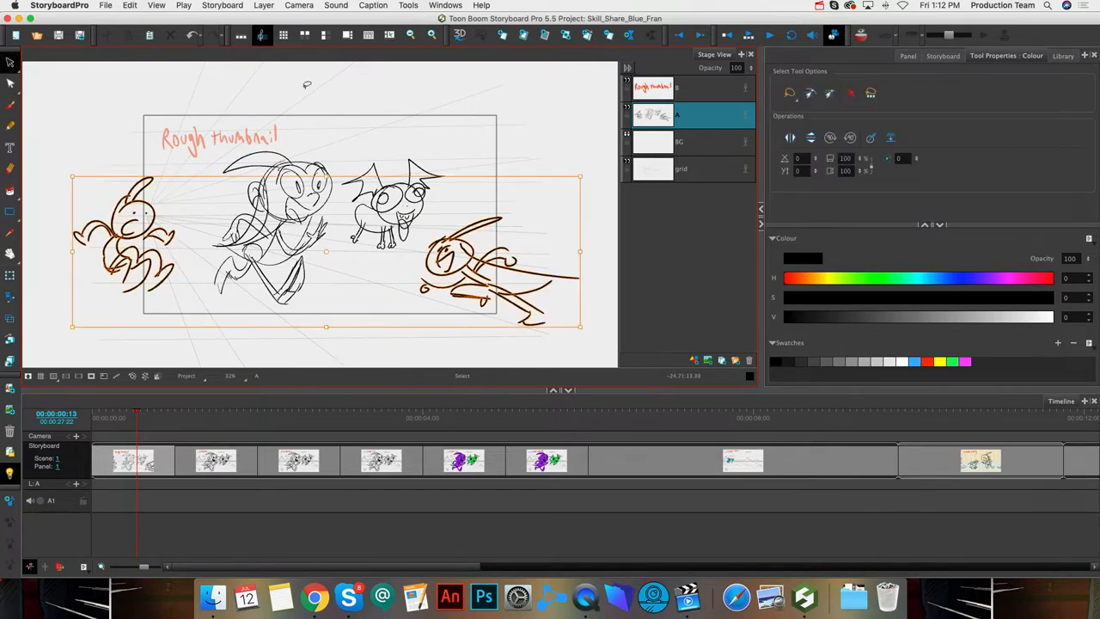
key(Delete)
- Open the Cleanup panel, activate layer B and switch to the Cutter tool
click(219, 464)
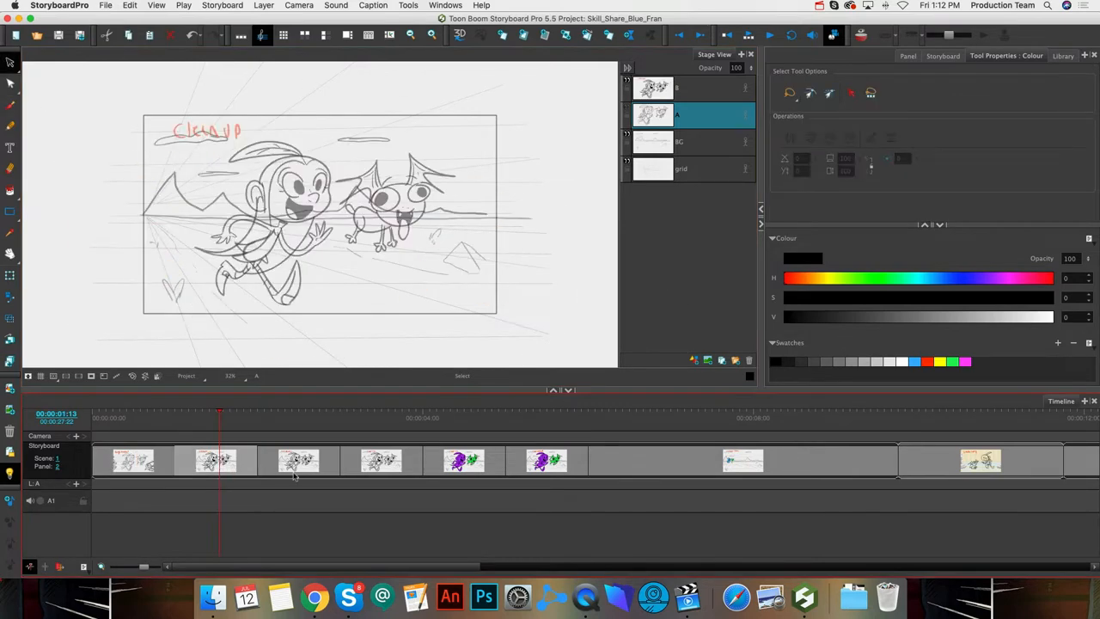
click(693, 93)
key(1)
key(2)
key(2)
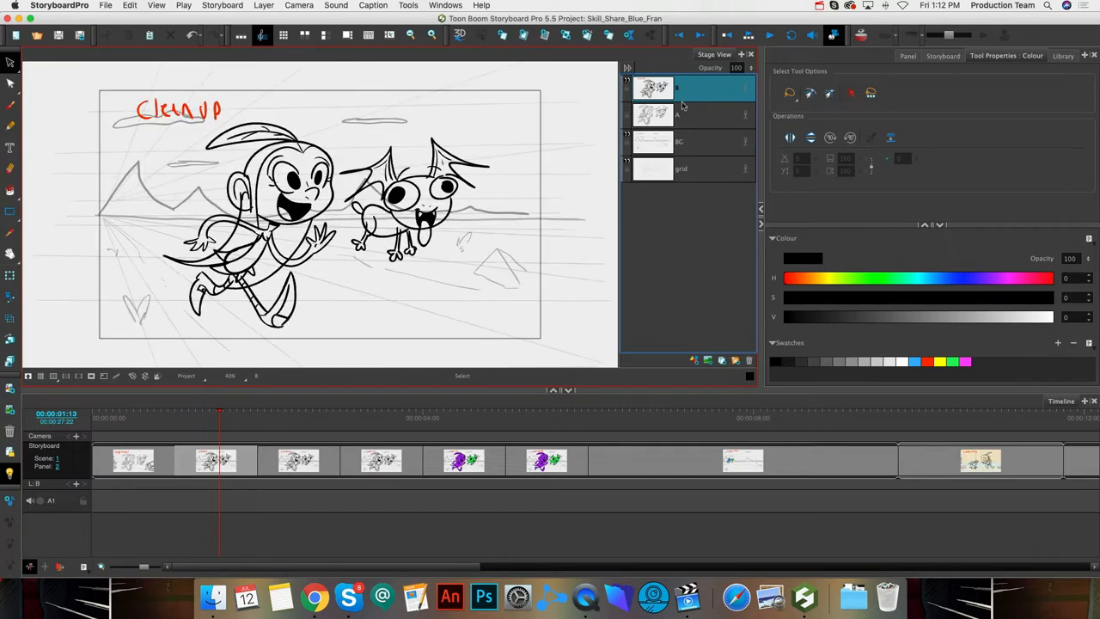
click(11, 104)
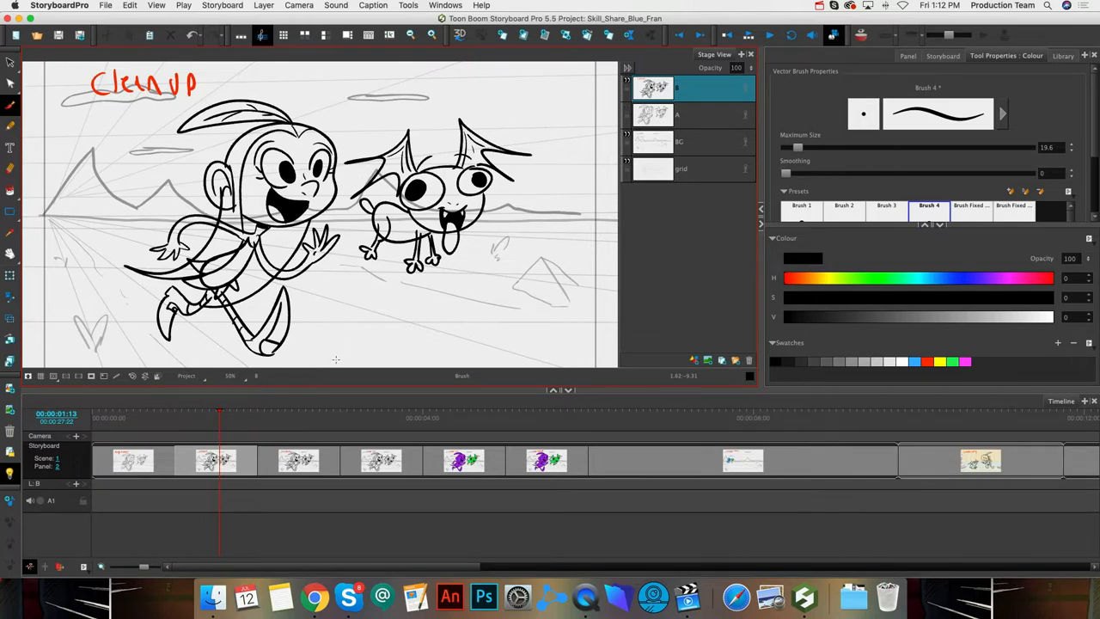
click(10, 62)
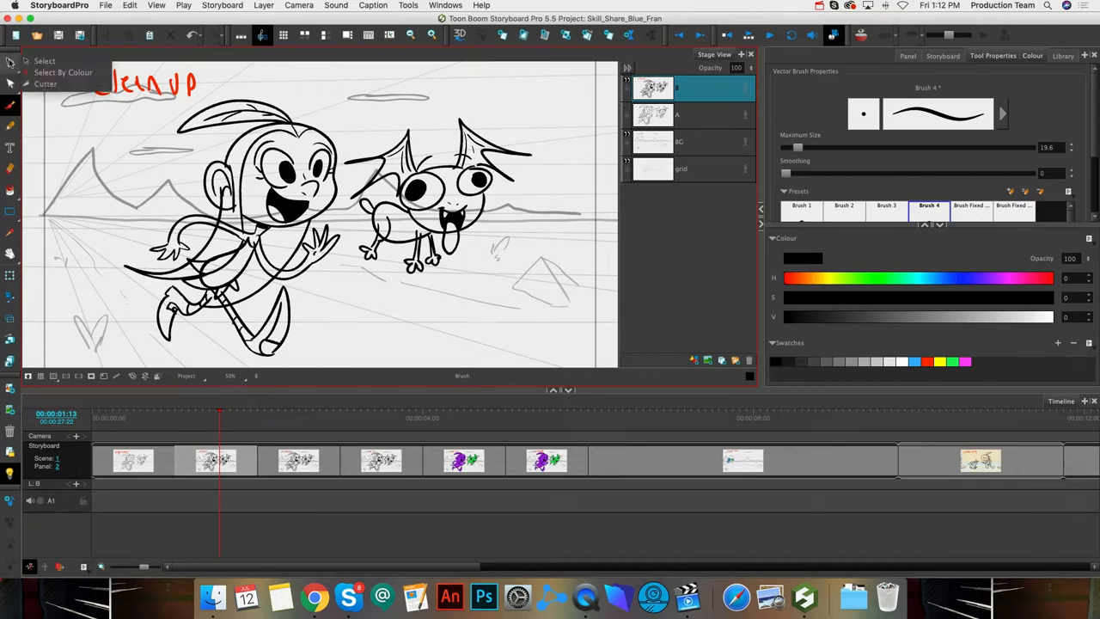
click(47, 84)
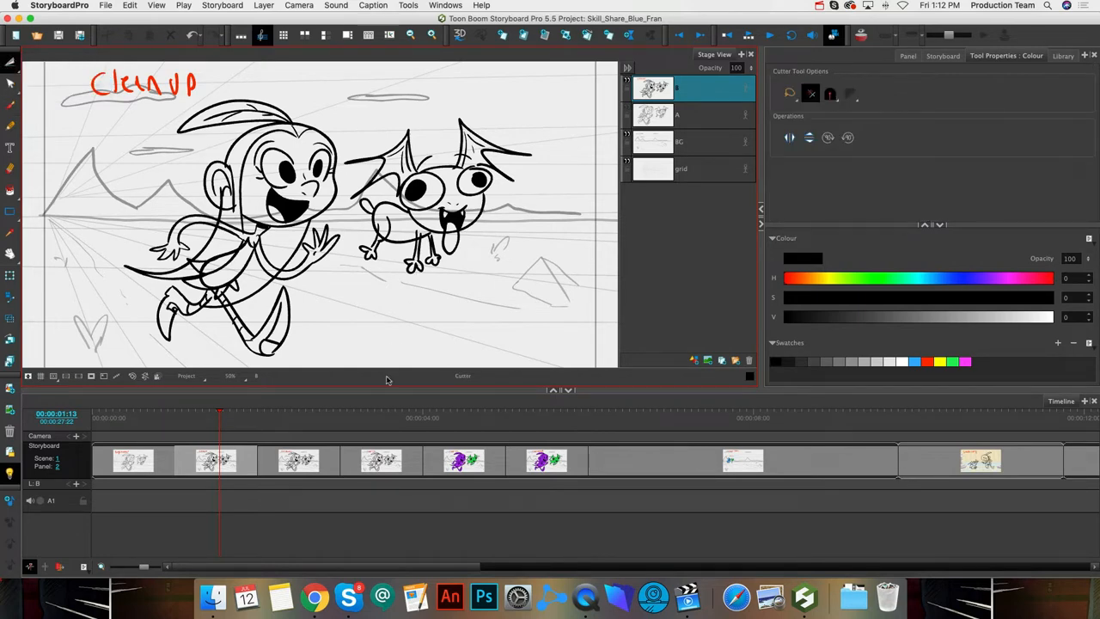
- Cut away the overlapping line segments around the running character's neck and torso with the Cutter
mouse_move(225, 198)
mouse_down()
mouse_move(274, 211)
mouse_move(218, 217)
mouse_move(239, 225)
mouse_move(230, 215)
mouse_up()
key(2)
key(1)
key(1)
key(1)
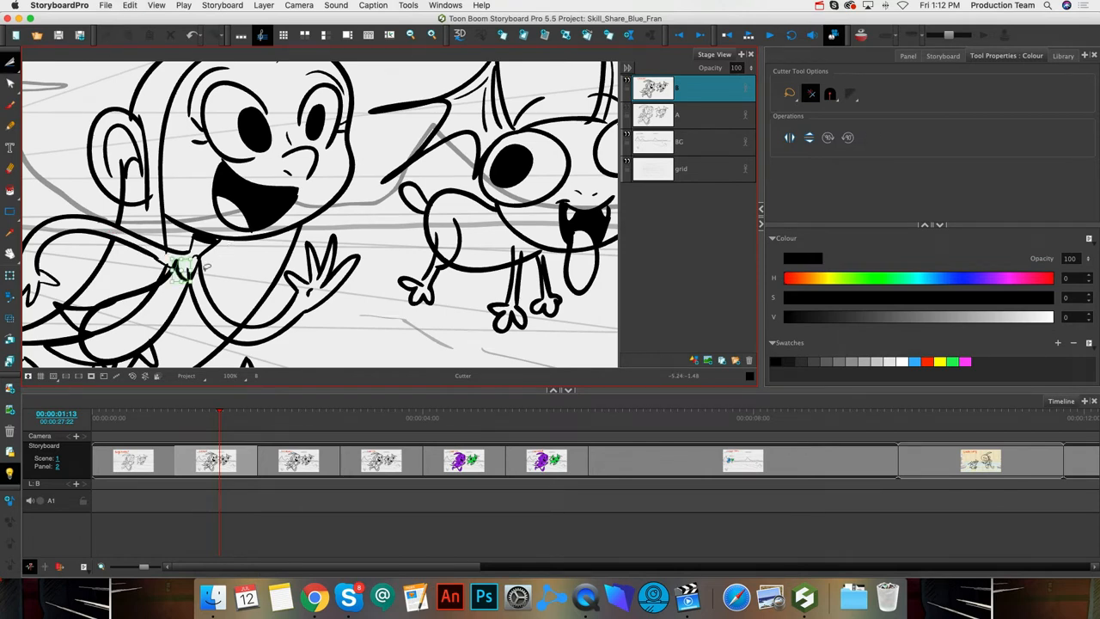
mouse_move(93, 331)
mouse_down()
mouse_move(126, 325)
mouse_move(86, 317)
mouse_move(103, 334)
mouse_up()
key(Delete)
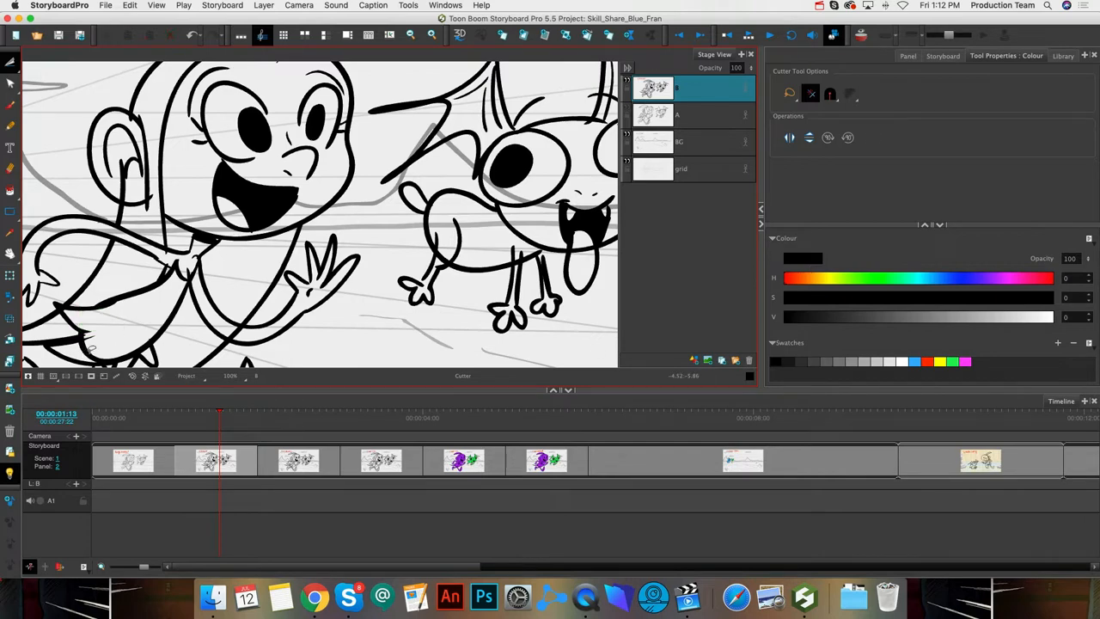
- Examine the trimmed linework on the Cleanup panel at several magnifications, and go to the Cut strokes panel
key(minus)
key(minus)
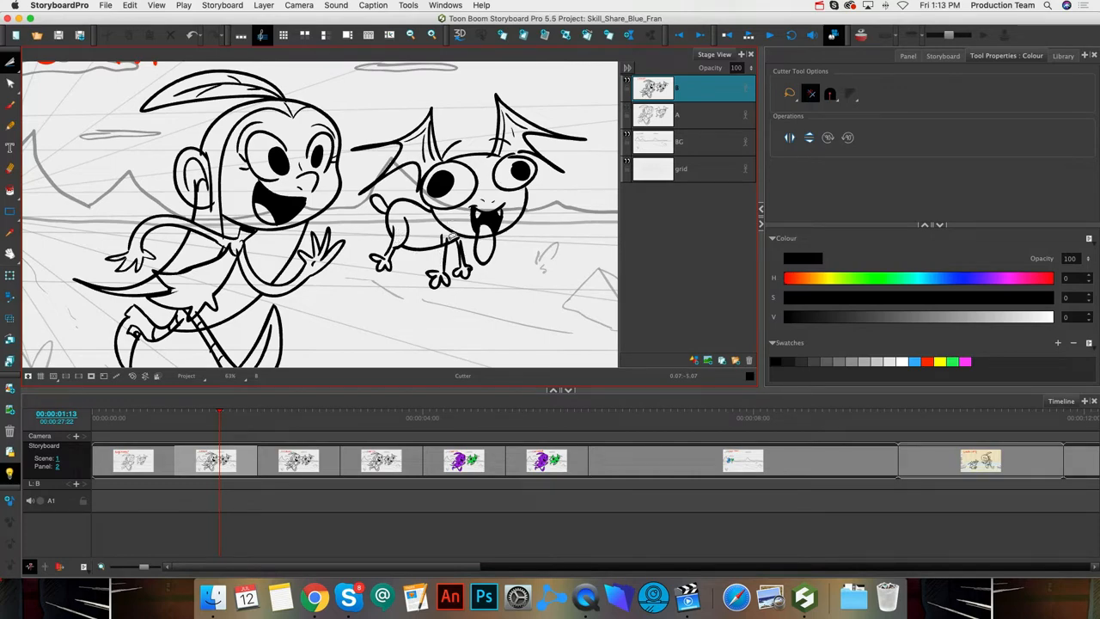
key(2)
key(2)
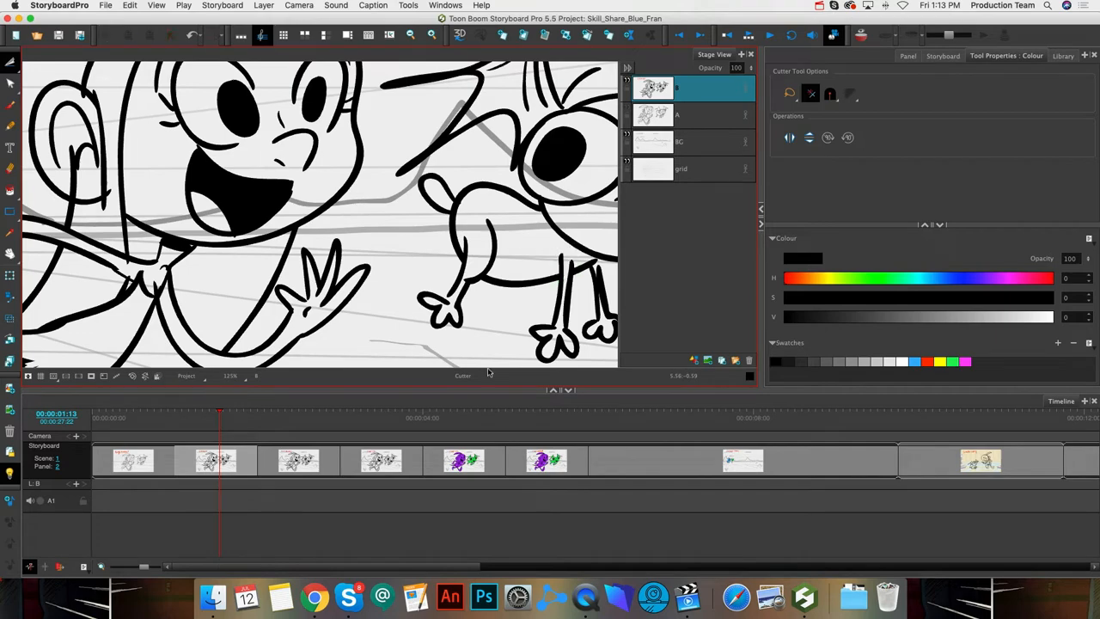
key(2)
key(2)
key(1)
key(1)
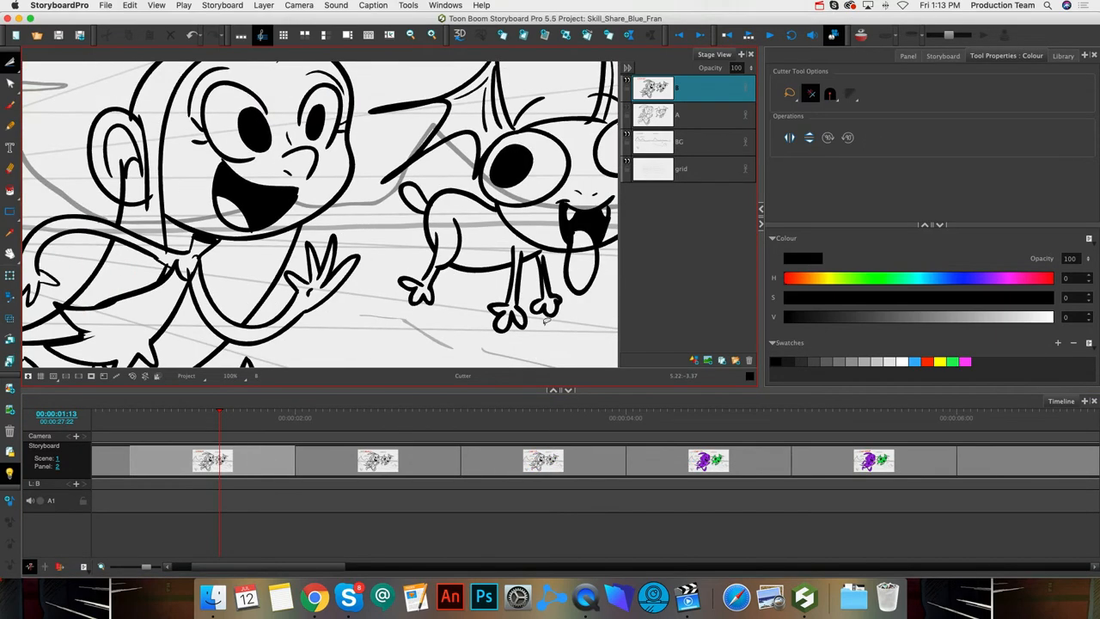
key(1)
key(1)
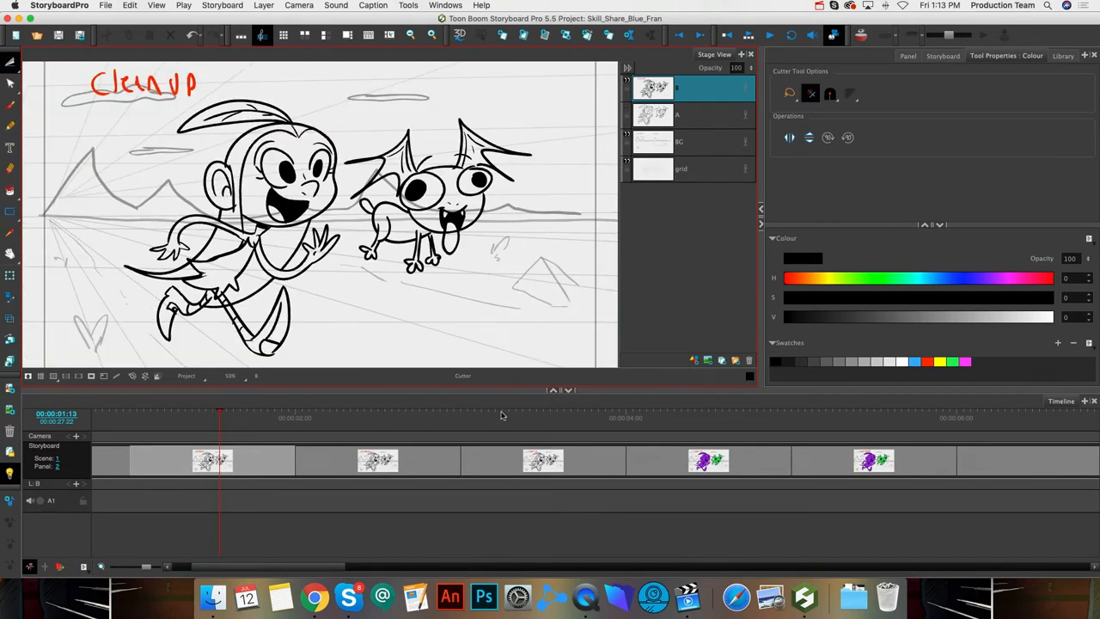
click(331, 460)
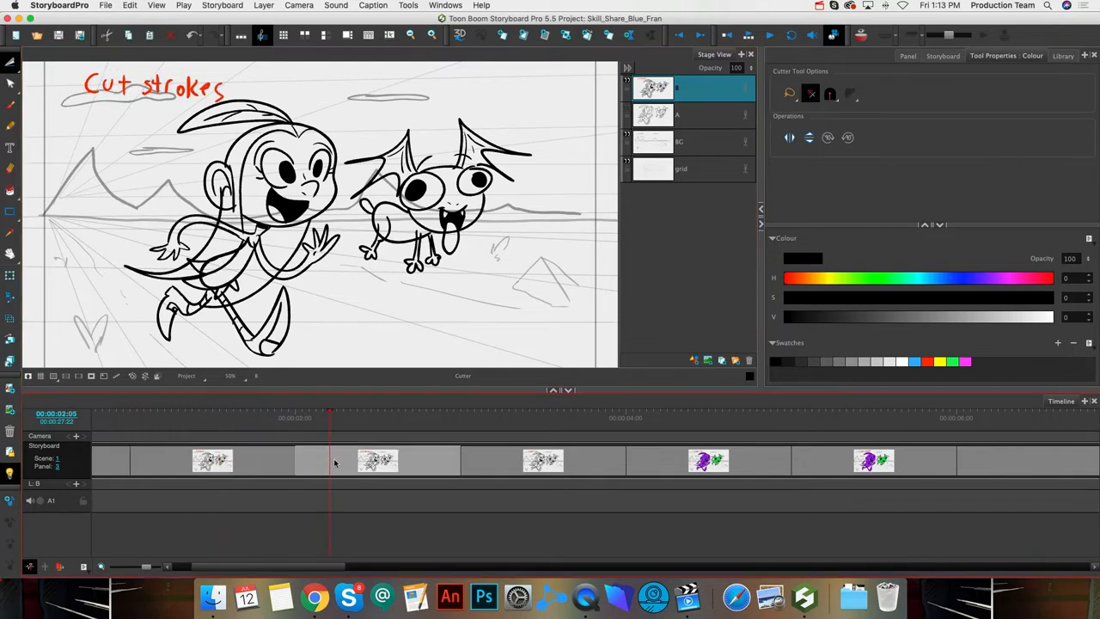
- Go to the Color Fill panel and set up the Brush 4 preset with a maximum size of about 37
click(494, 461)
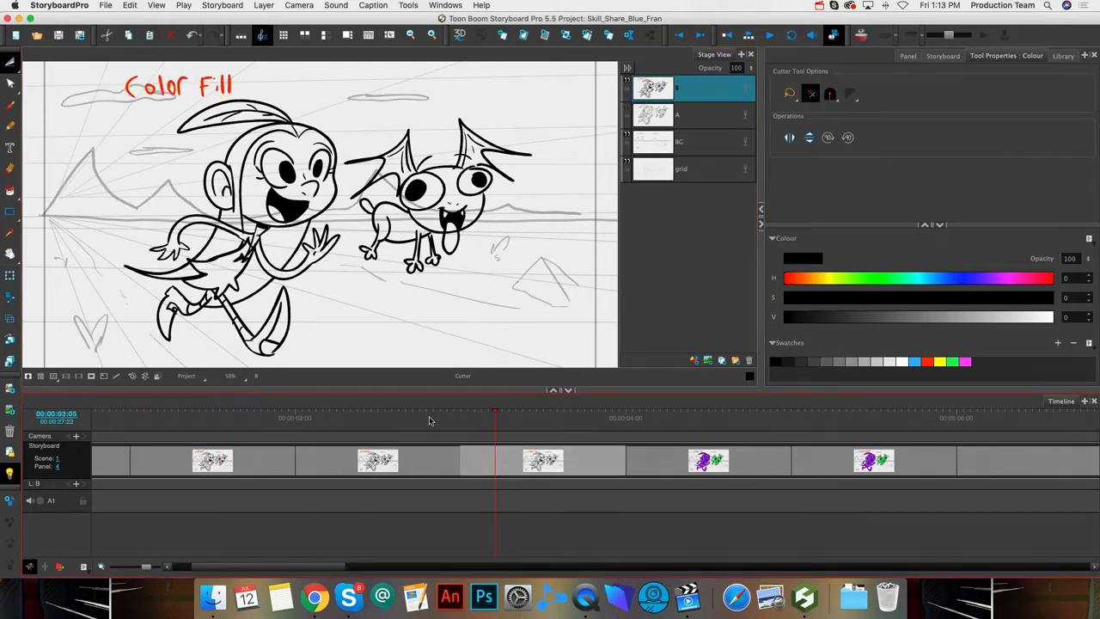
key(alt+b)
click(1095, 129)
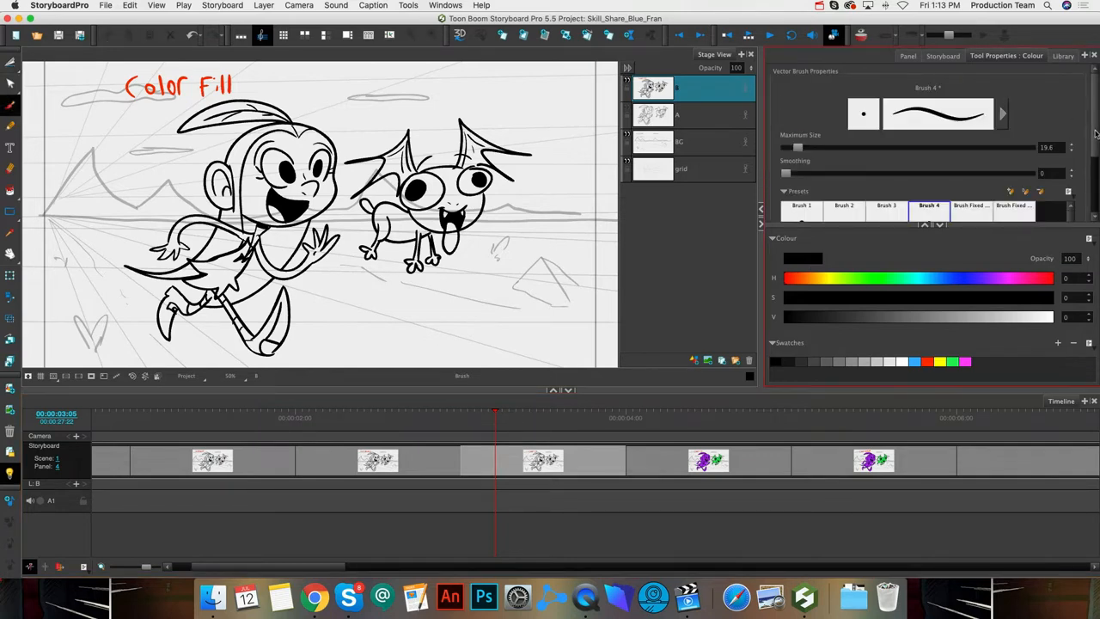
scroll(1096, 157, down, 2)
scroll(1097, 158, down, 3)
click(929, 151)
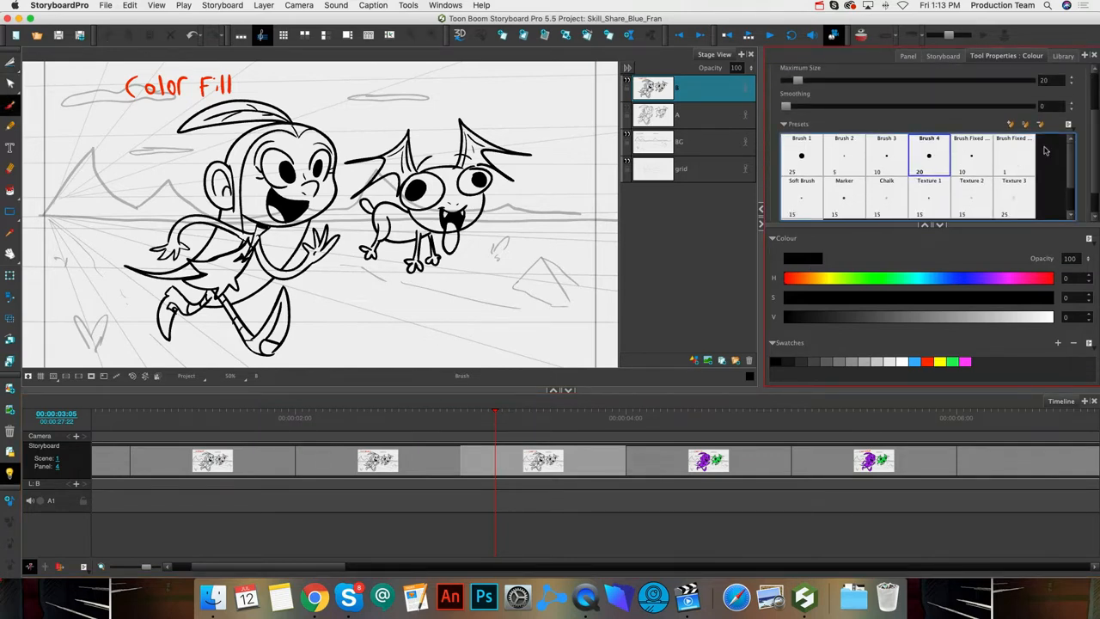
scroll(889, 147, up, 4)
drag(799, 148, 809, 148)
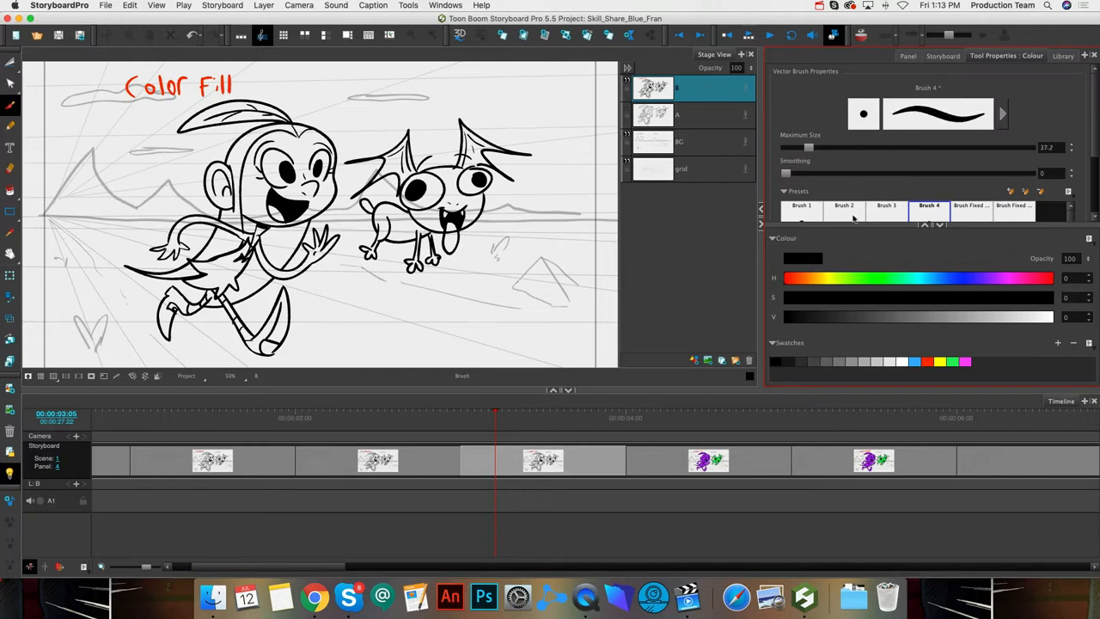
- Draw a thick-lined doodle character with body, arm and face in the empty area outside the camera frame
click(10, 253)
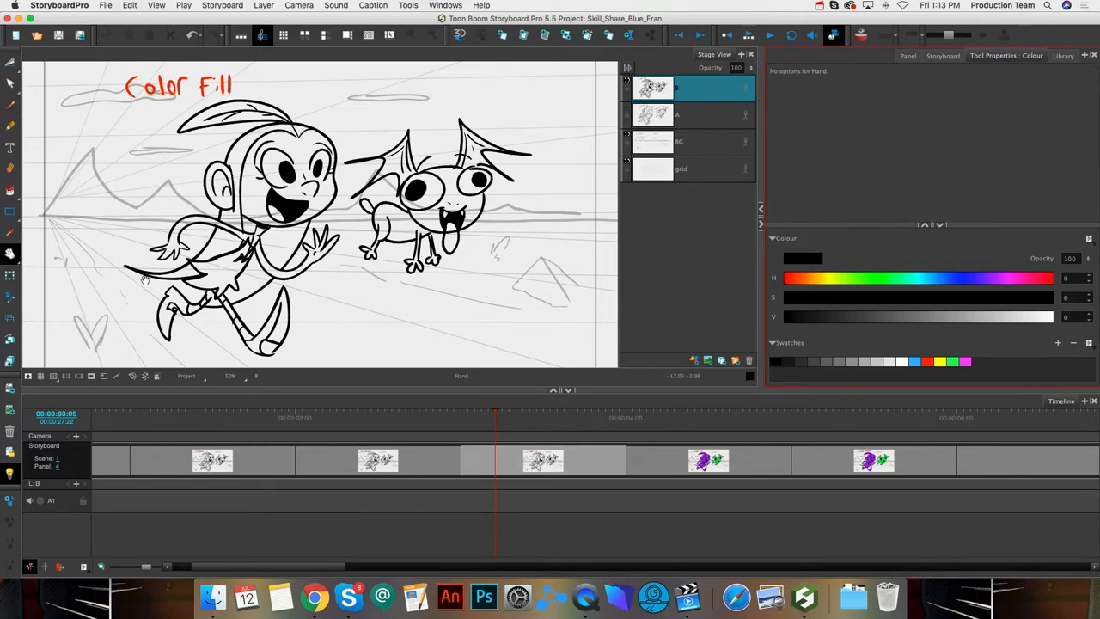
drag(122, 260, 445, 271)
click(10, 104)
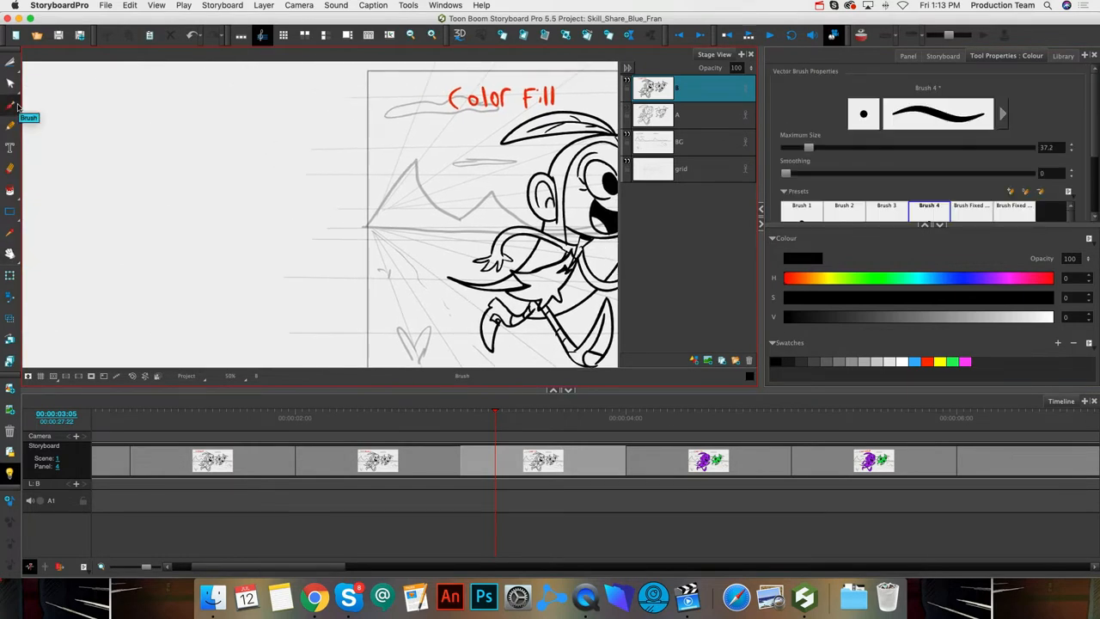
mouse_move(174, 301)
mouse_down()
mouse_move(244, 152)
mouse_move(220, 167)
mouse_move(288, 177)
mouse_move(264, 171)
mouse_move(300, 216)
mouse_move(282, 341)
mouse_up()
mouse_move(276, 249)
mouse_down()
mouse_move(303, 286)
mouse_move(277, 292)
mouse_up()
mouse_move(258, 182)
mouse_down()
mouse_move(272, 219)
mouse_move(240, 198)
mouse_move(212, 225)
mouse_move(222, 250)
mouse_up()
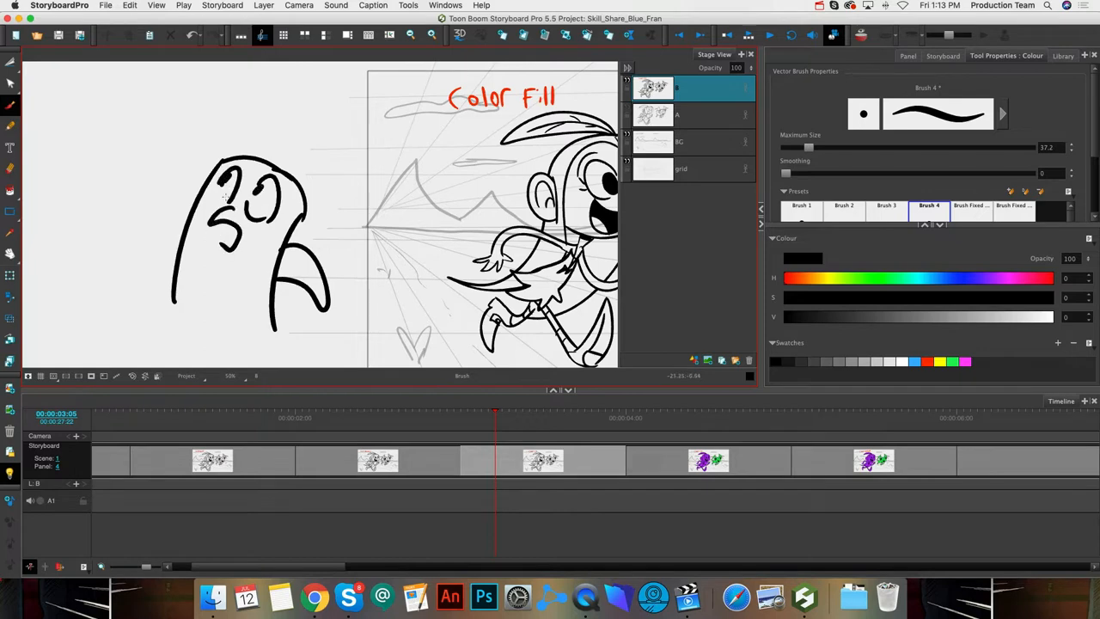
- Add a pointed raised arm, head shapes, a collar, buttons and side strokes to the doodle character
mouse_move(195, 192)
mouse_down()
mouse_move(168, 184)
mouse_move(191, 238)
mouse_up()
mouse_move(240, 161)
mouse_down()
mouse_move(310, 179)
mouse_move(304, 189)
mouse_up()
mouse_move(191, 211)
mouse_down()
mouse_move(201, 259)
mouse_move(282, 241)
mouse_up()
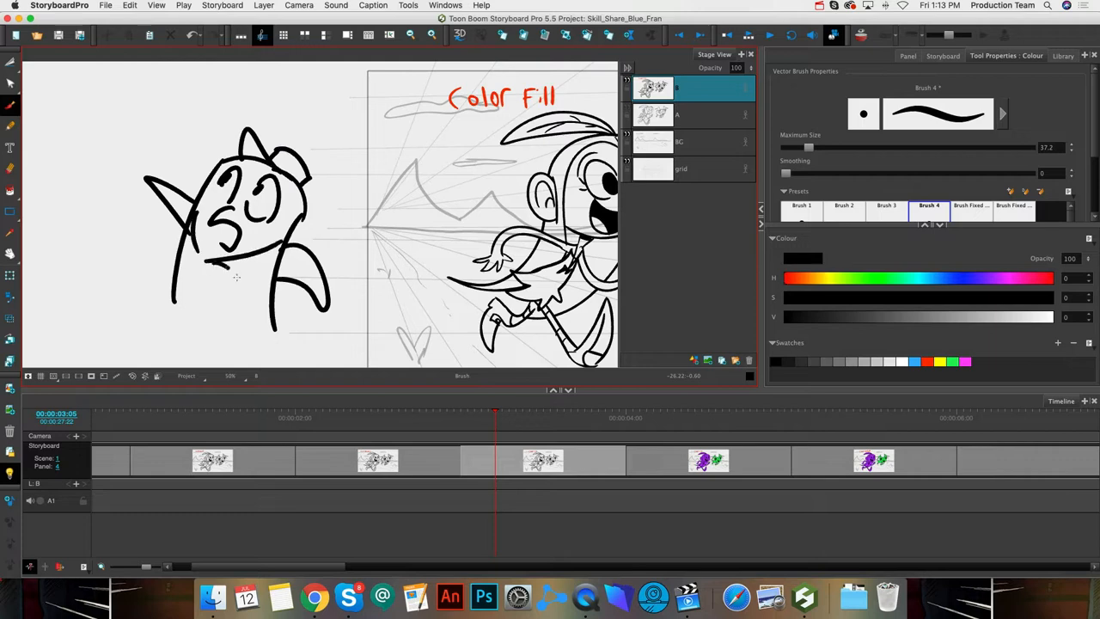
drag(189, 230, 183, 259)
click(191, 284)
click(225, 292)
drag(292, 177, 276, 241)
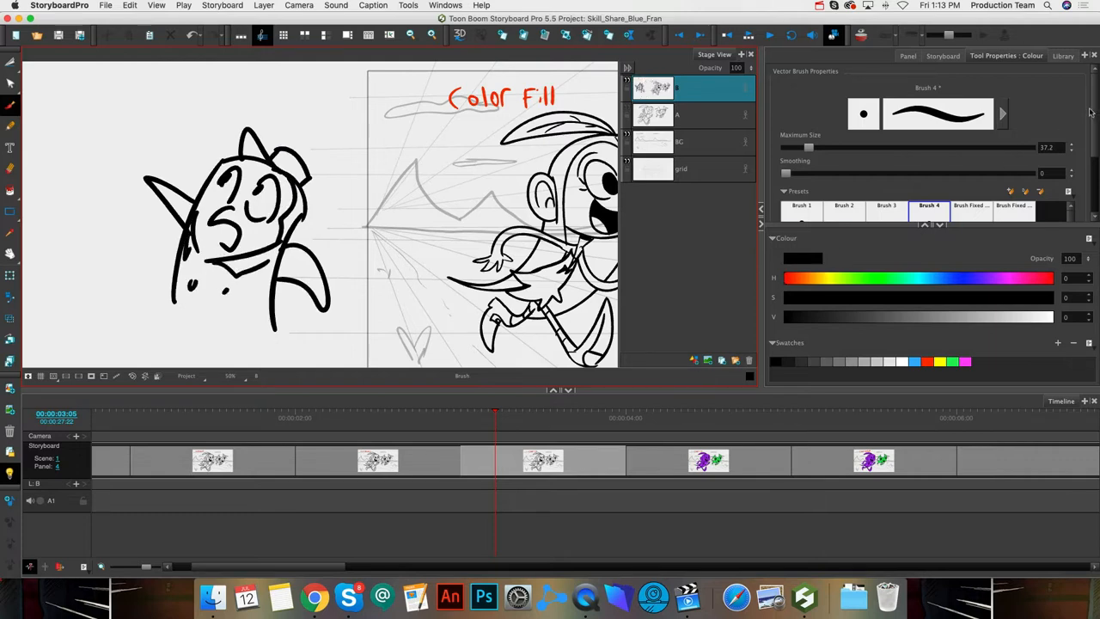
- Sketch thin overlapping arch-shaped strokes beside the doodle with a maximum brush size of about 2.8
drag(808, 148, 787, 148)
mouse_move(85, 234)
mouse_down()
mouse_move(92, 135)
mouse_move(109, 95)
mouse_move(196, 119)
mouse_up()
drag(183, 105, 134, 194)
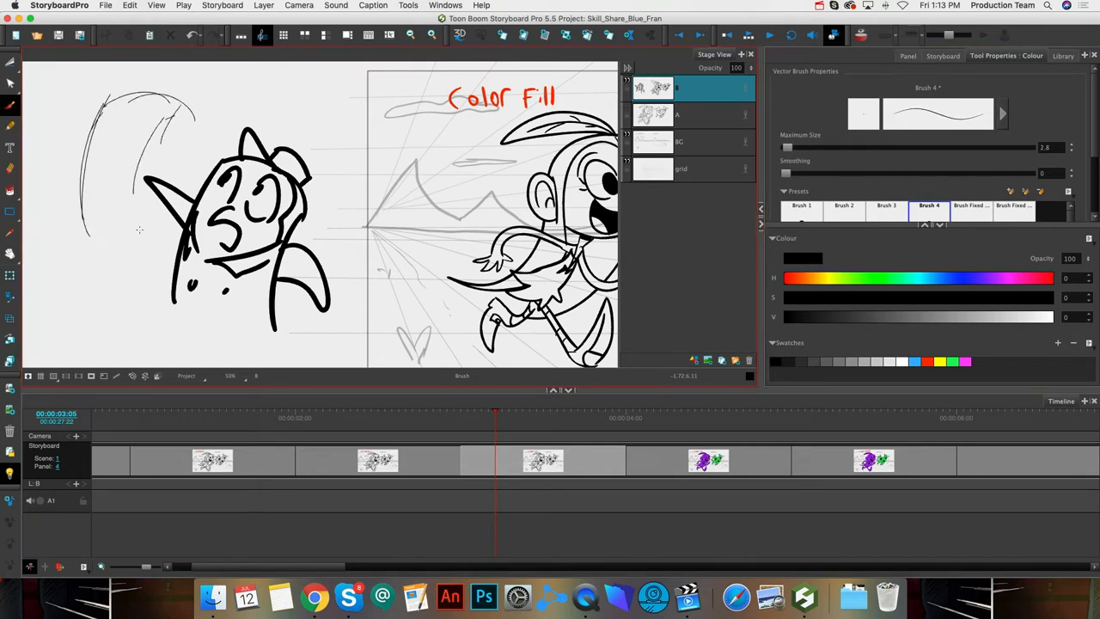
drag(149, 129, 141, 247)
drag(172, 107, 143, 190)
mouse_move(95, 119)
mouse_down()
mouse_move(163, 93)
mouse_move(79, 177)
mouse_up()
drag(103, 106, 91, 251)
key(super+z)
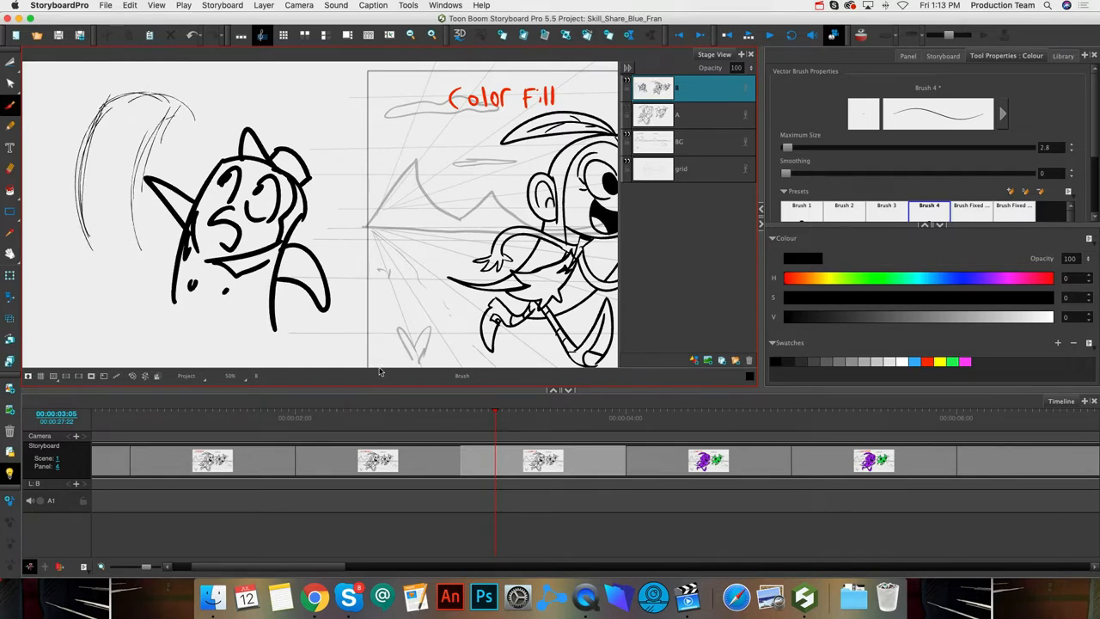
- Select the thin sketch strokes beside the doodle with the Select tool and delete them
click(10, 62)
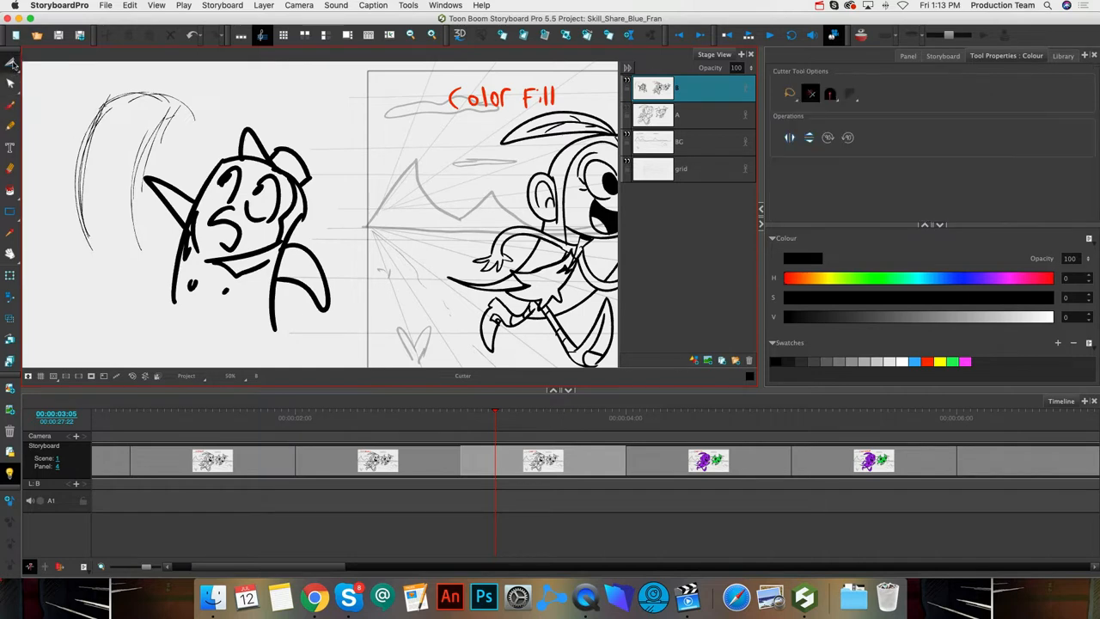
click(43, 61)
drag(145, 98, 192, 110)
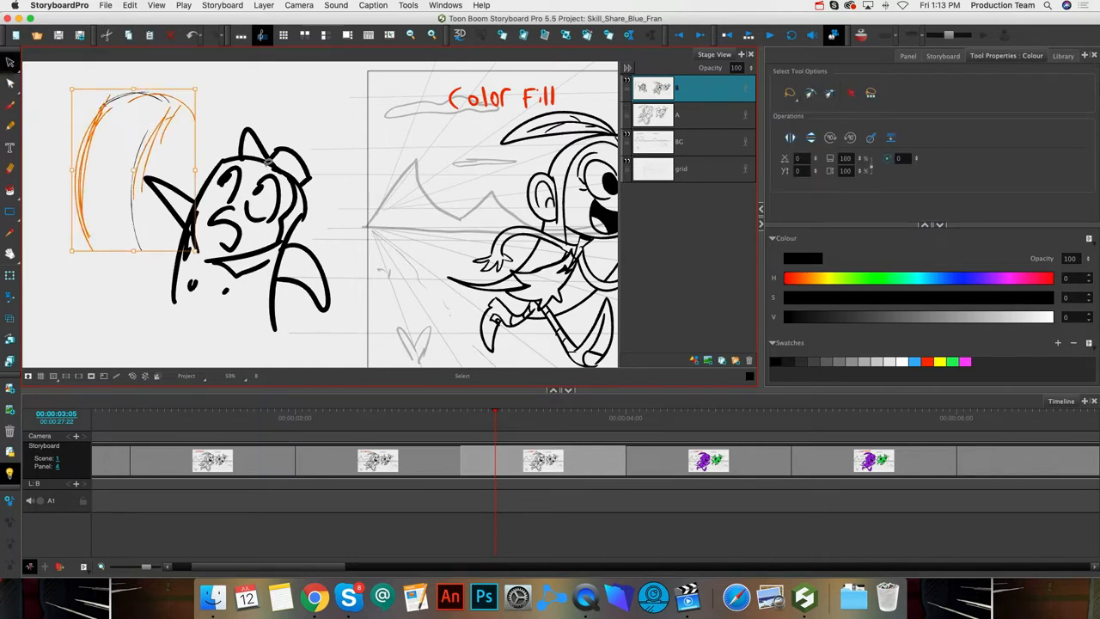
key(Delete)
mouse_move(95, 79)
mouse_down()
mouse_move(175, 113)
mouse_move(124, 254)
mouse_up()
key(Delete)
key(Delete)
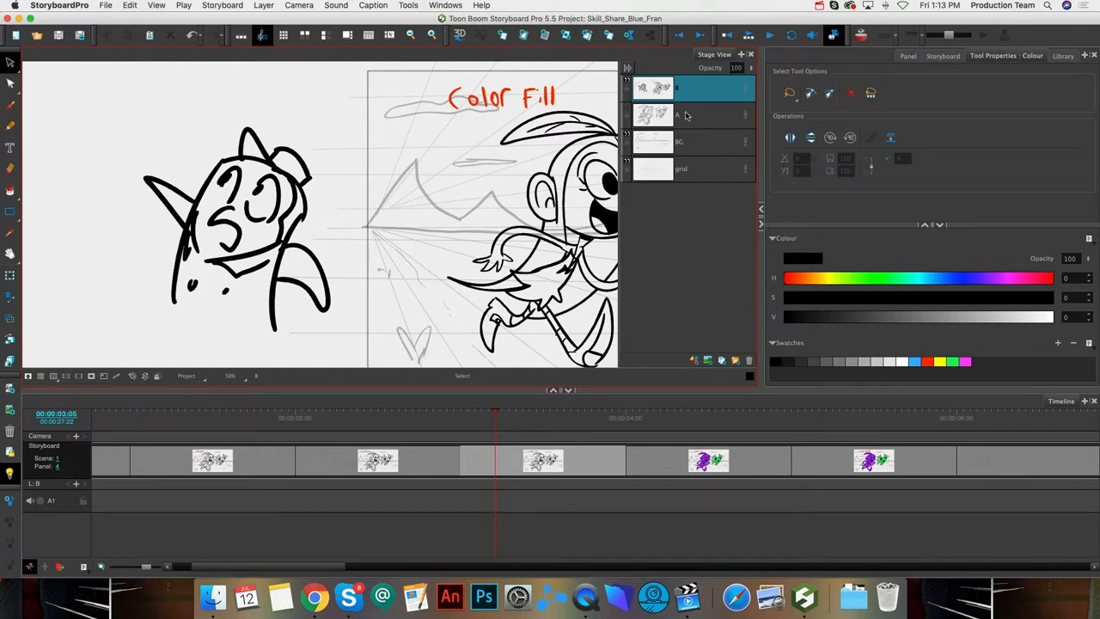
- Add a new layer above B and brush detail strokes on the doodle's arm, mouth and head with maximum size 14
click(696, 360)
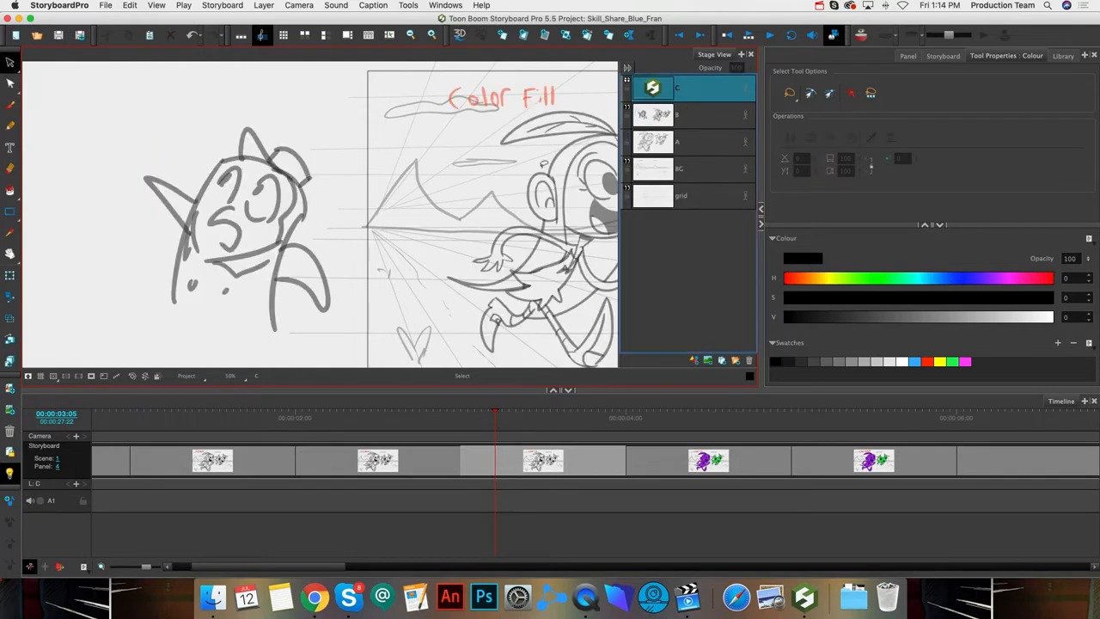
click(10, 105)
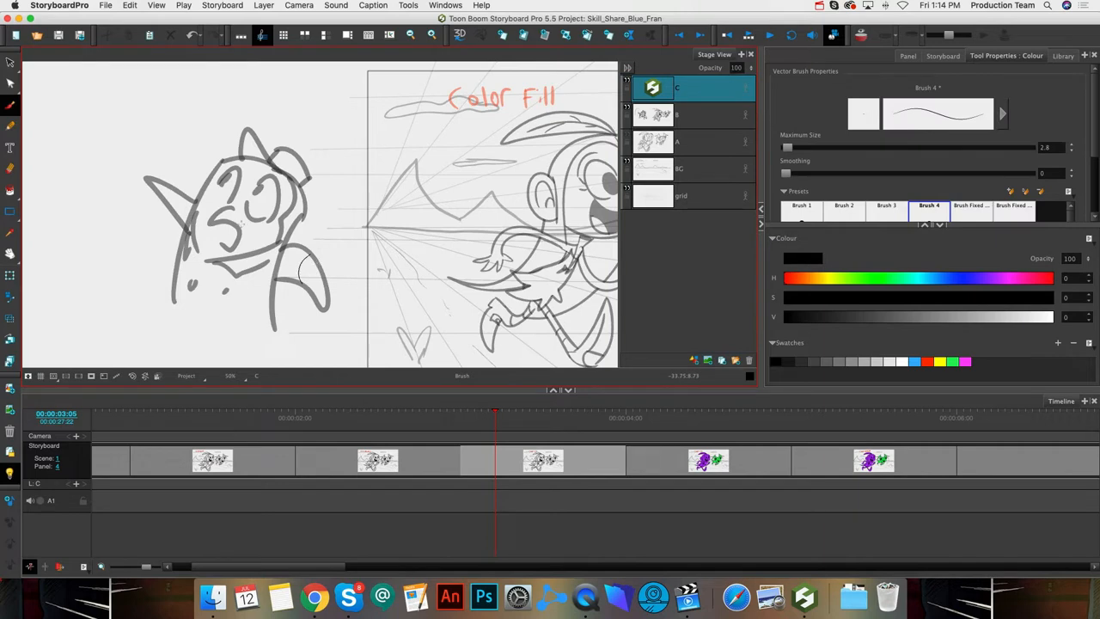
drag(787, 148, 824, 150)
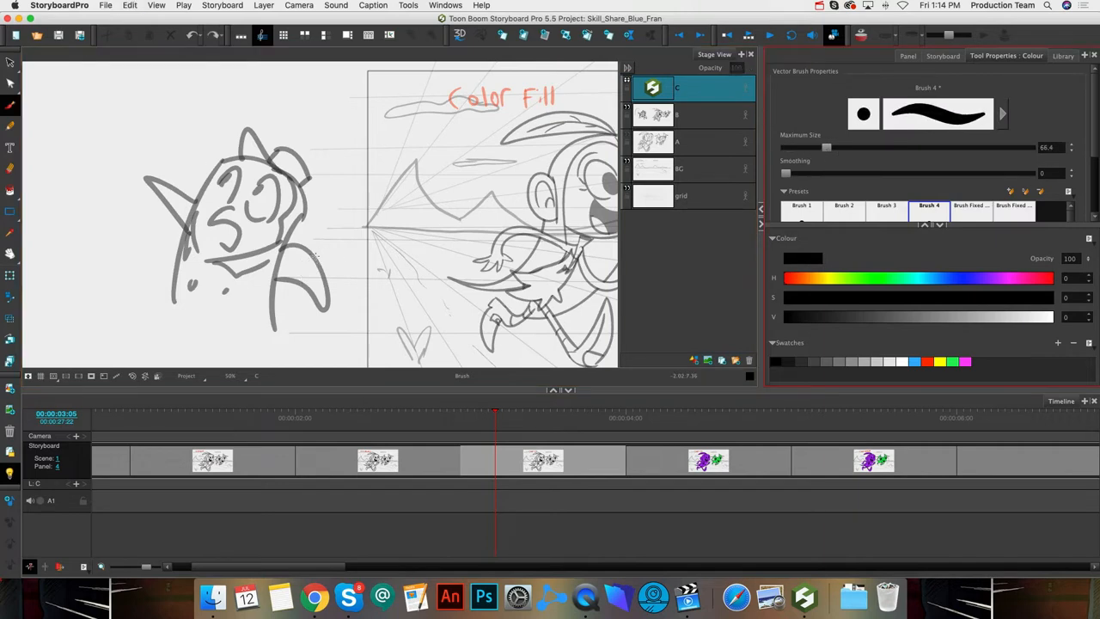
drag(307, 251, 297, 283)
key(ctrl+z)
drag(821, 150, 792, 148)
drag(302, 252, 296, 284)
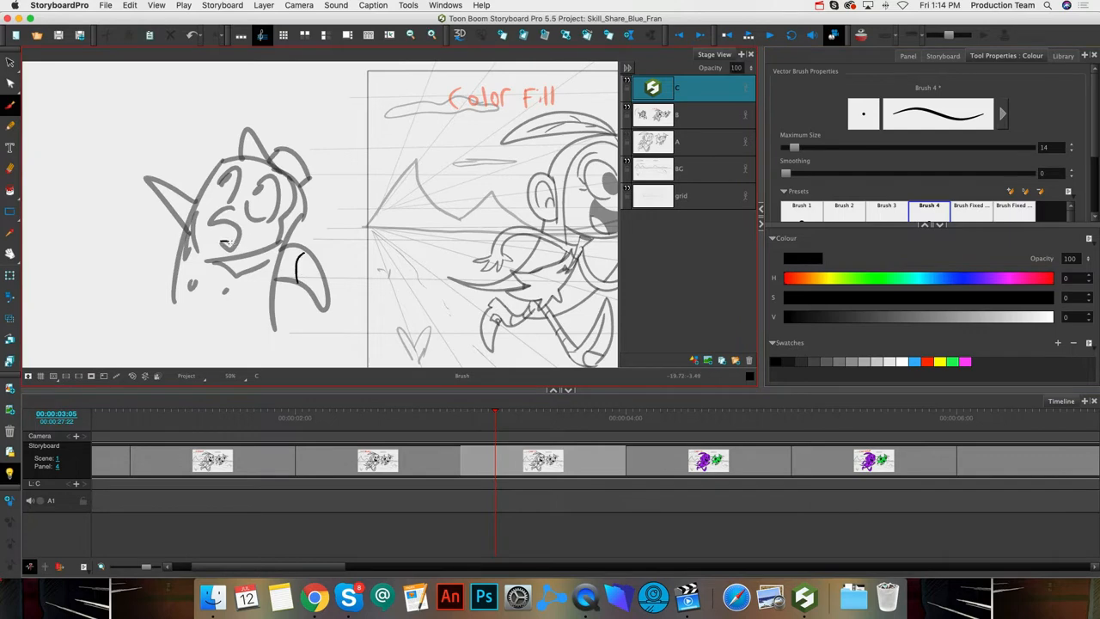
drag(288, 172, 279, 199)
drag(222, 173, 250, 160)
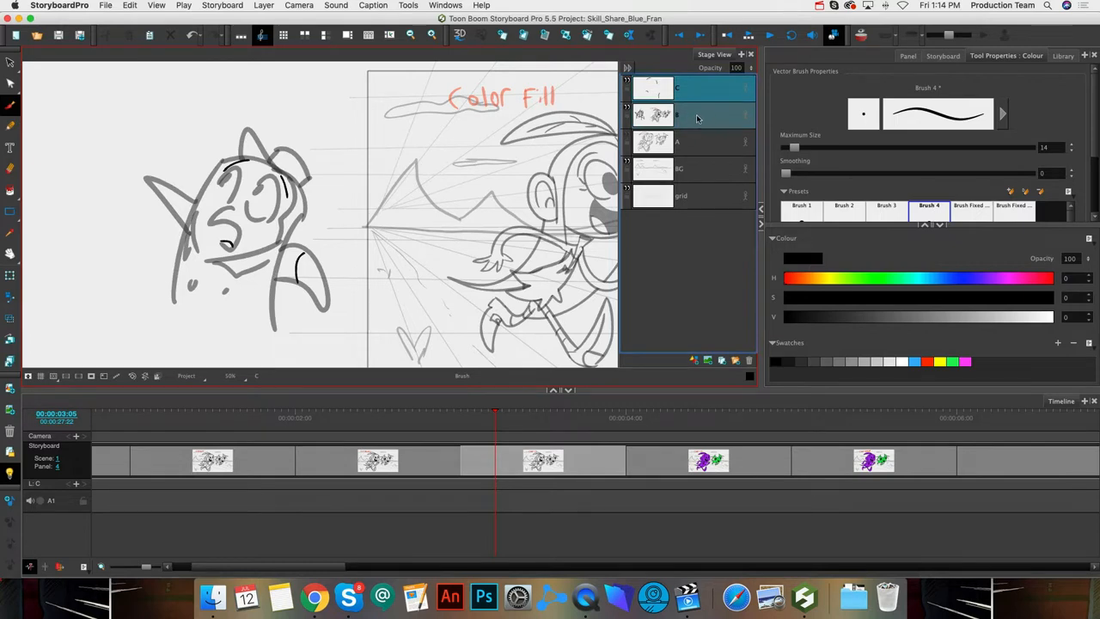
- Merge layers C and B, and cut the doodle's body line beside its arm with the Cutter
right_click(698, 119)
click(755, 261)
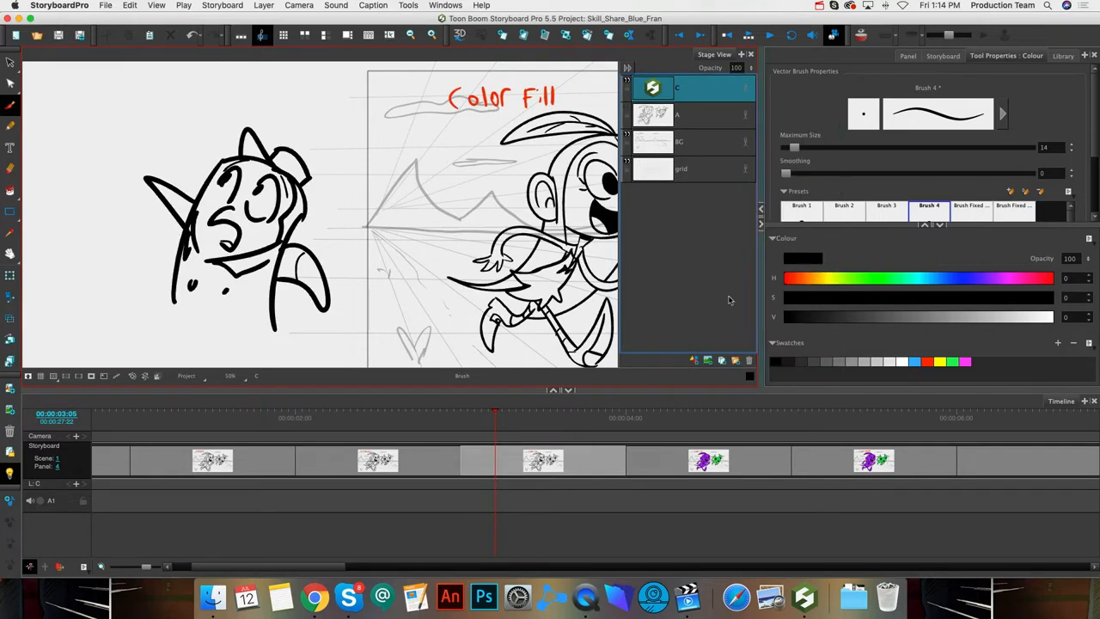
drag(13, 77, 52, 75)
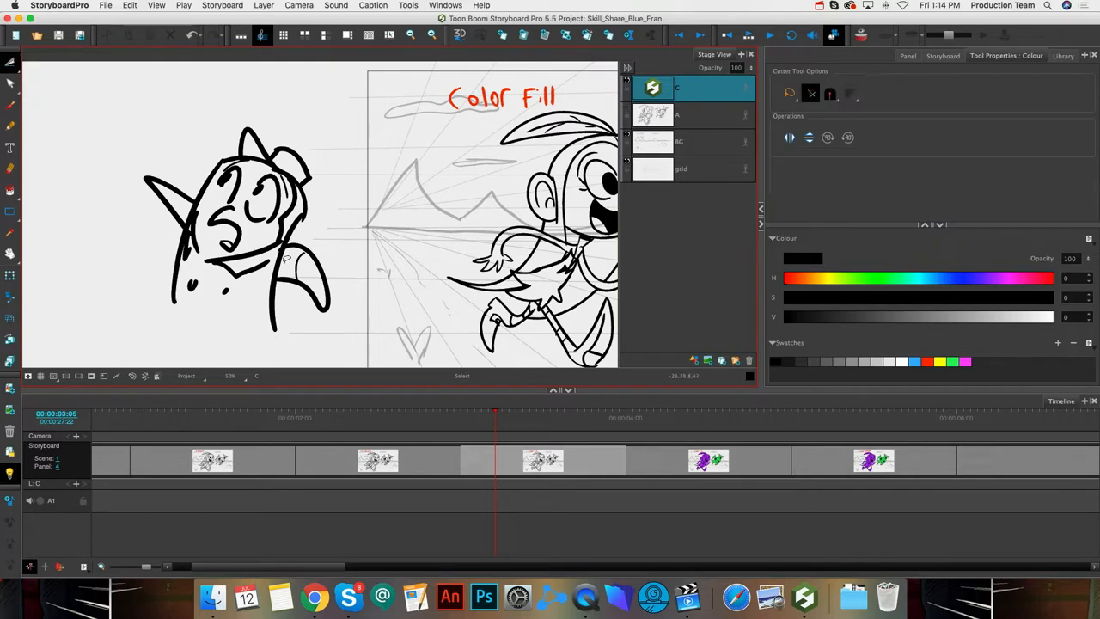
click(283, 258)
key(super+z)
click(280, 261)
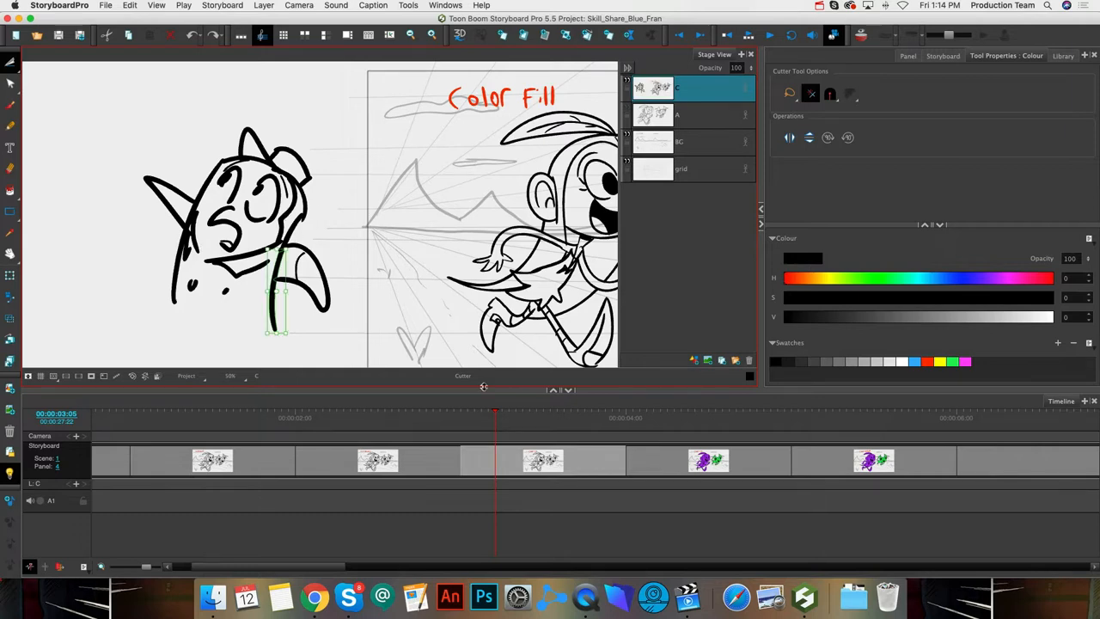
- Return to the running character on the Color Fill panel and turn off the light table
click(9, 253)
drag(537, 291, 344, 272)
scroll(567, 291, right, 5)
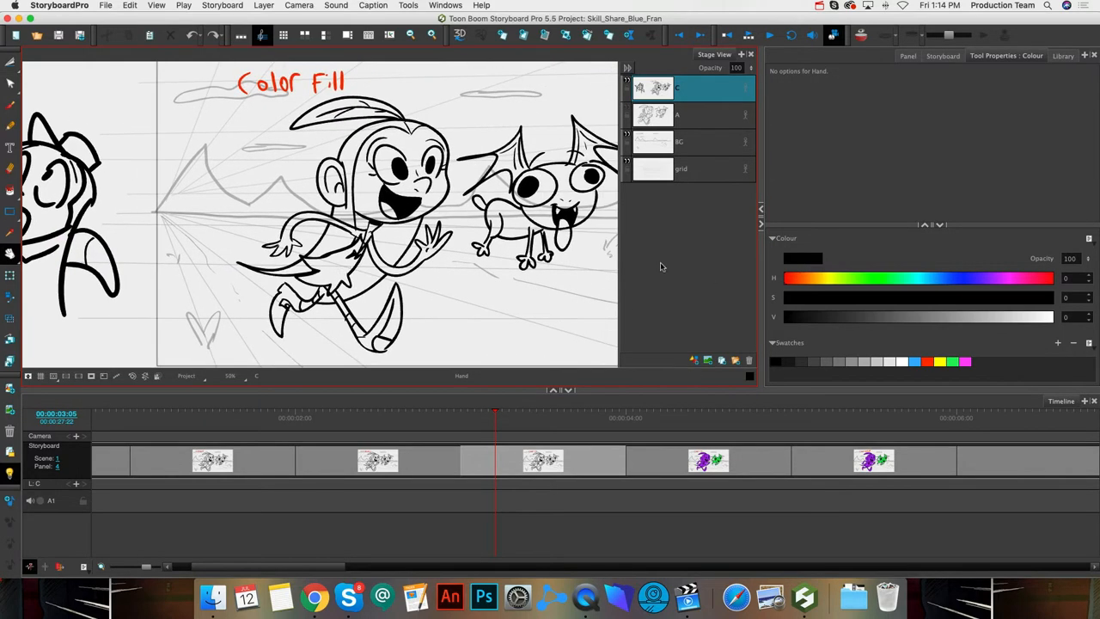
click(10, 474)
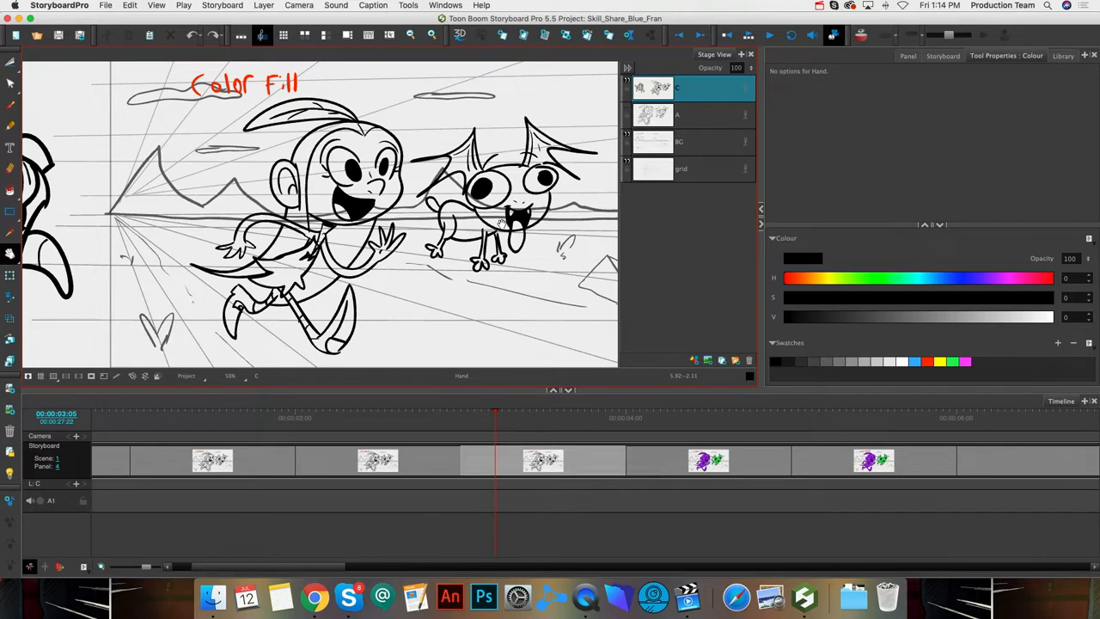
- Fill the running character's hair, head, body and legs with the magenta swatch using Paint Unpainted
click(9, 104)
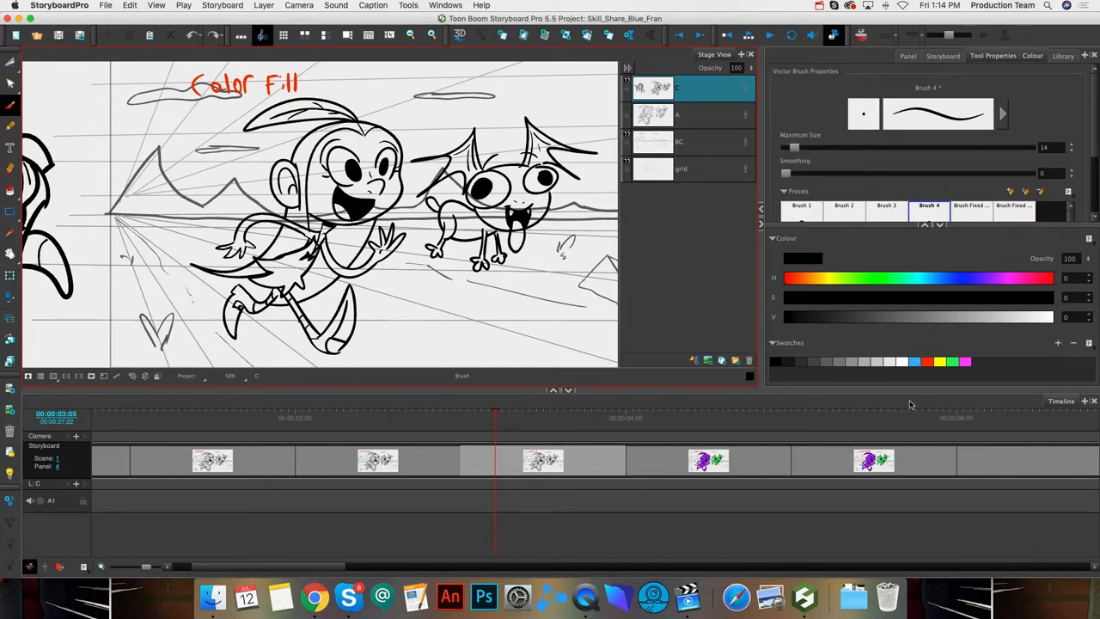
click(11, 190)
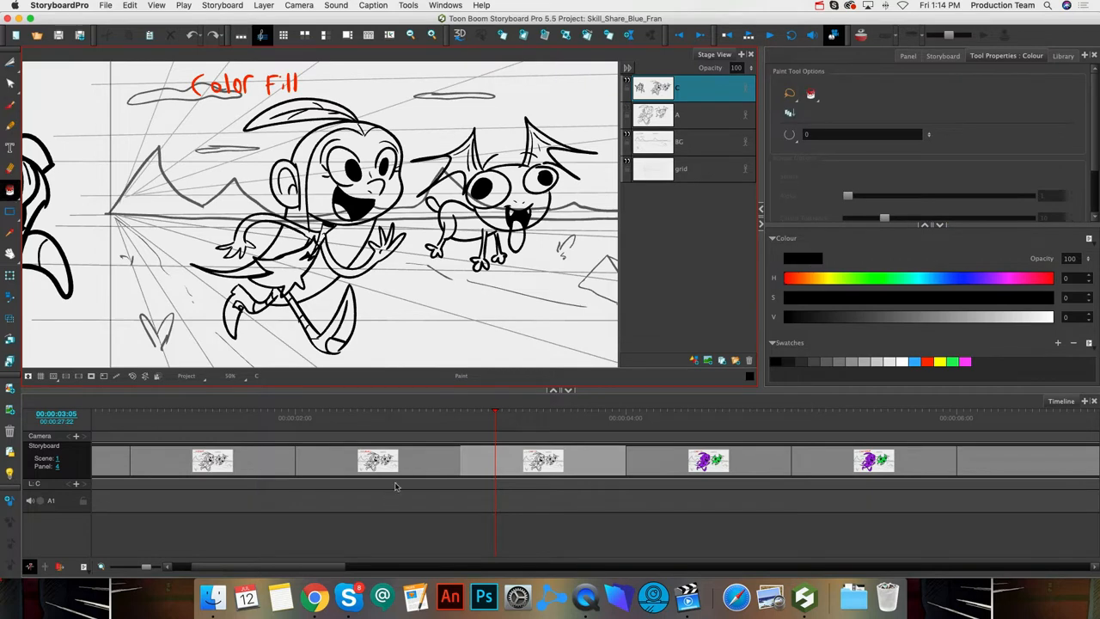
click(10, 191)
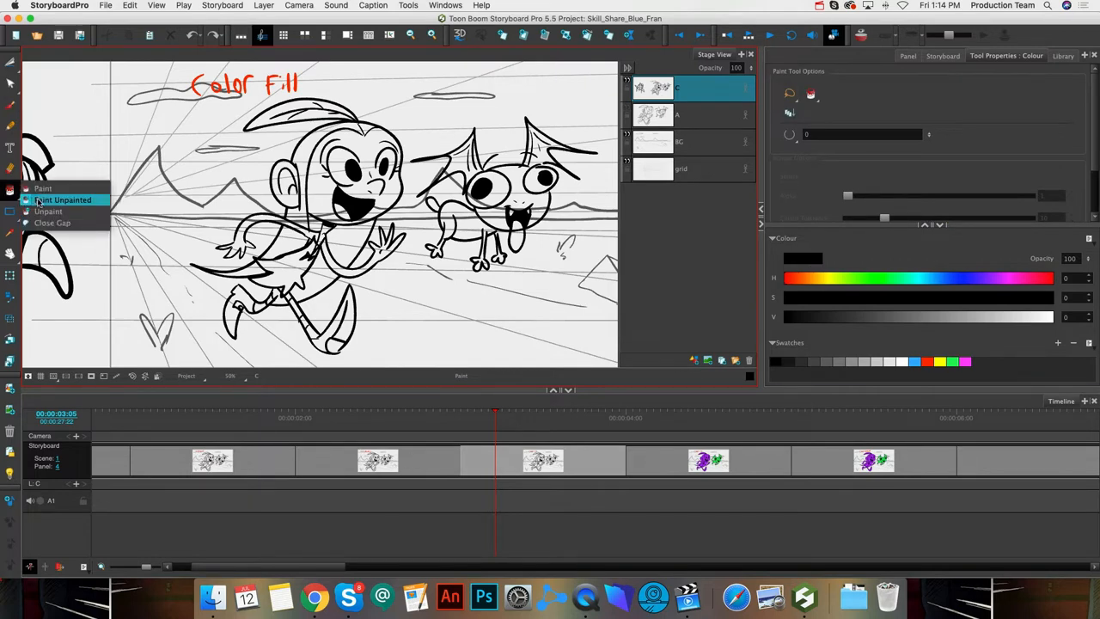
click(966, 361)
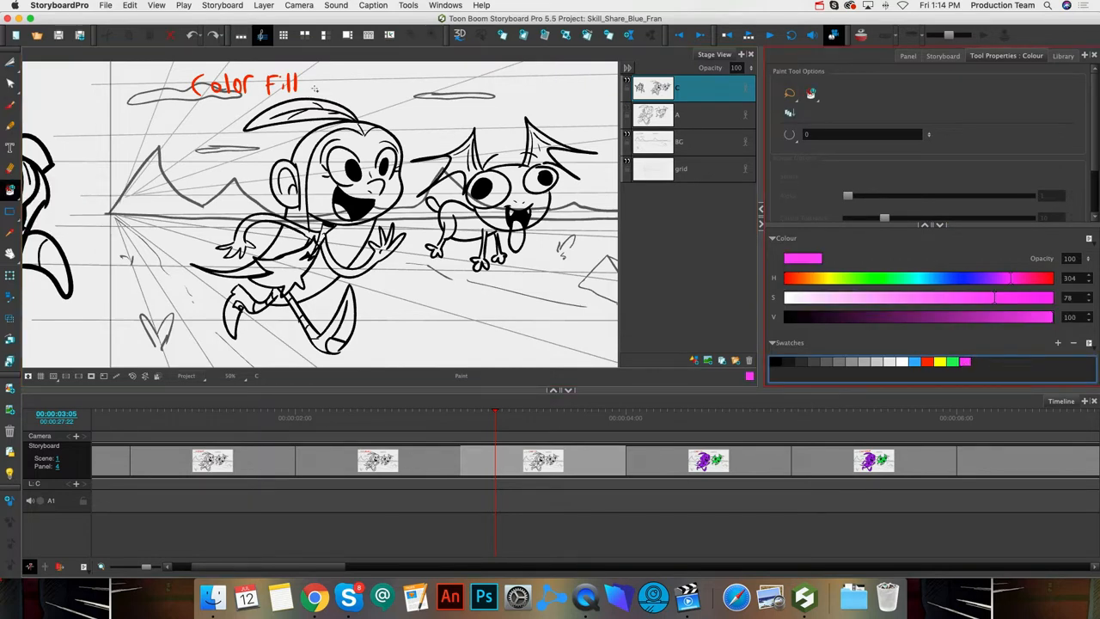
mouse_move(315, 88)
mouse_down()
mouse_move(249, 361)
mouse_move(310, 95)
mouse_up()
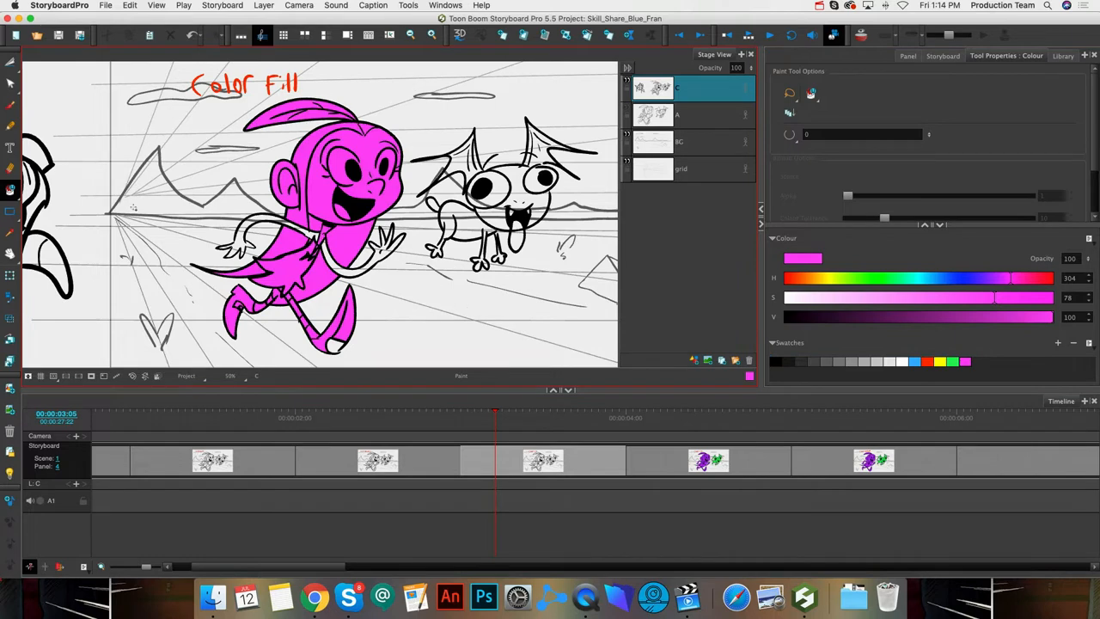
- Brush a magenta stroke to close the outline gap at the running character's rear hand, and choose the Paint tool
click(10, 105)
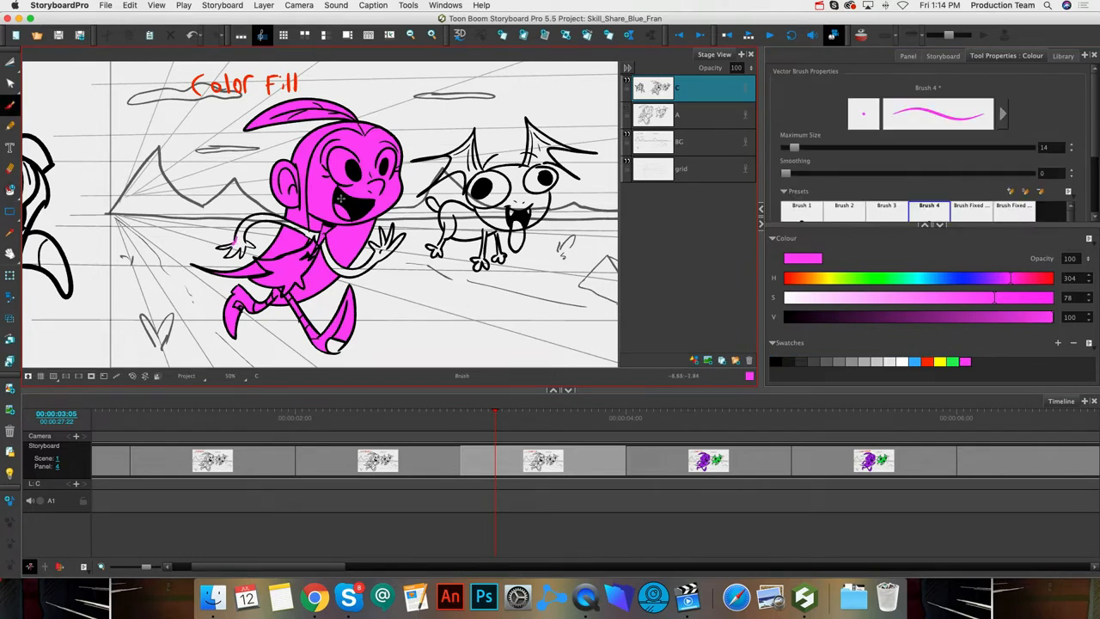
click(11, 191)
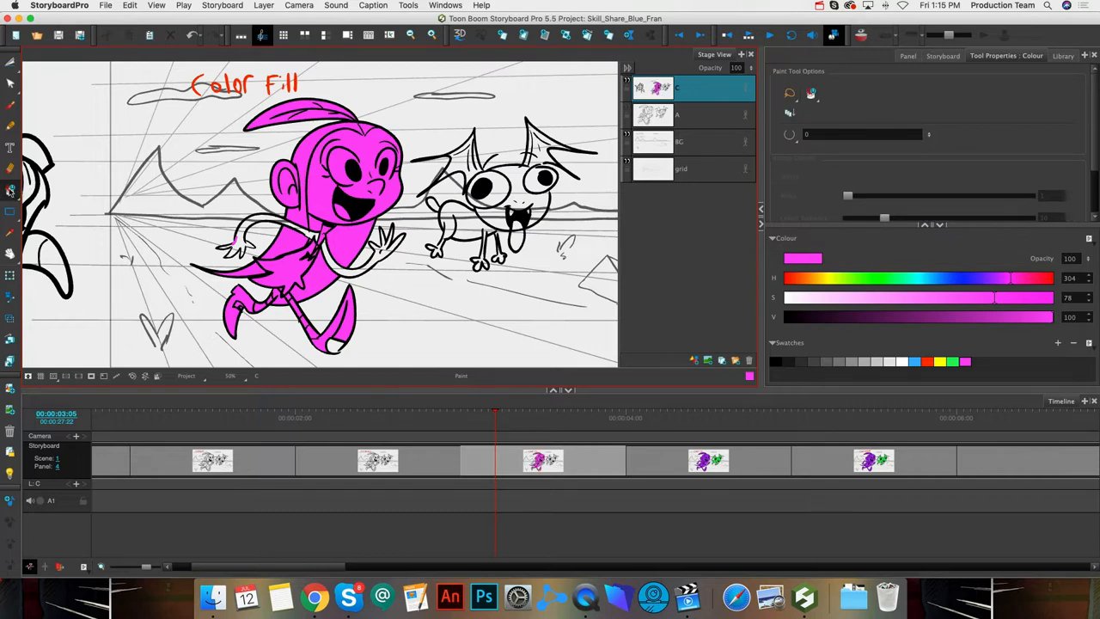
click(10, 190)
click(11, 190)
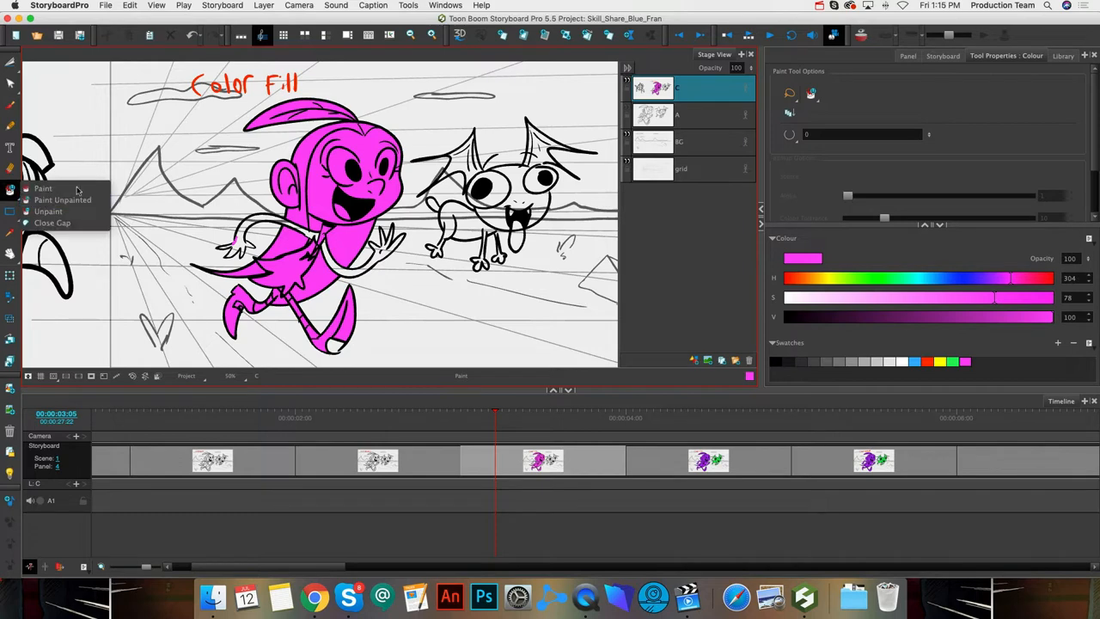
click(38, 188)
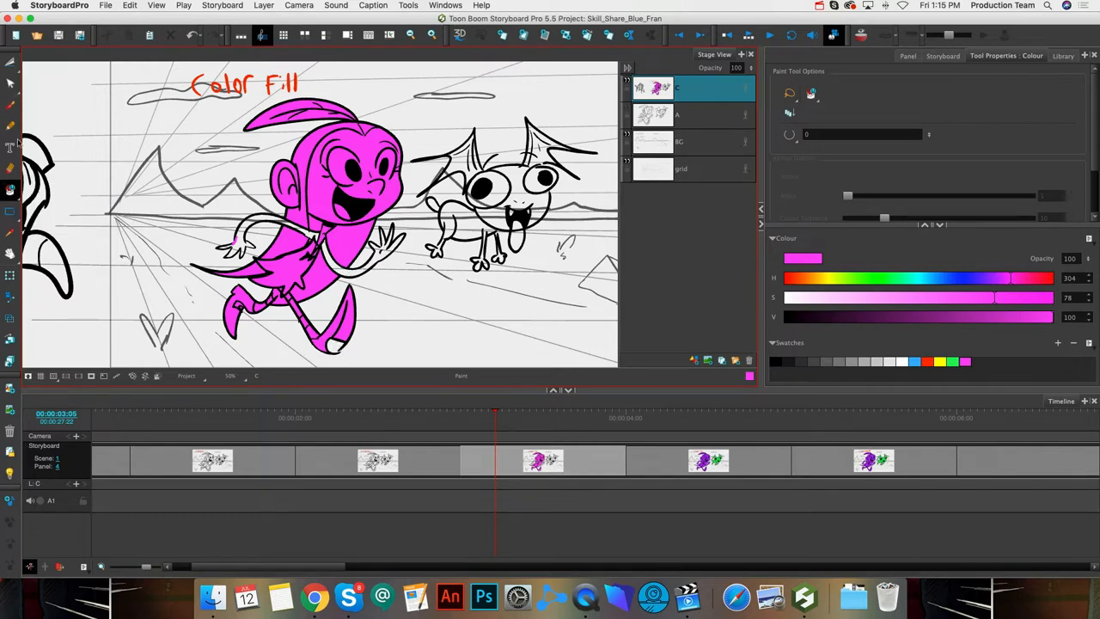
- Brush magenta strokes over the gaps at the character's front foot and rear hand, and fill both arms and hands with magenta
click(11, 104)
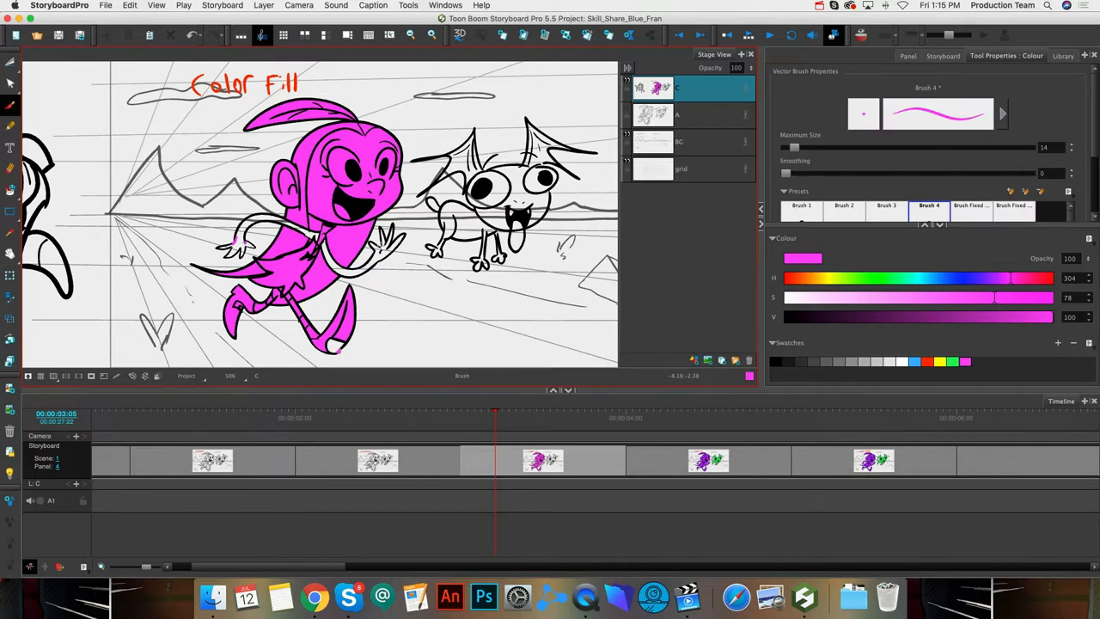
key(alt+i)
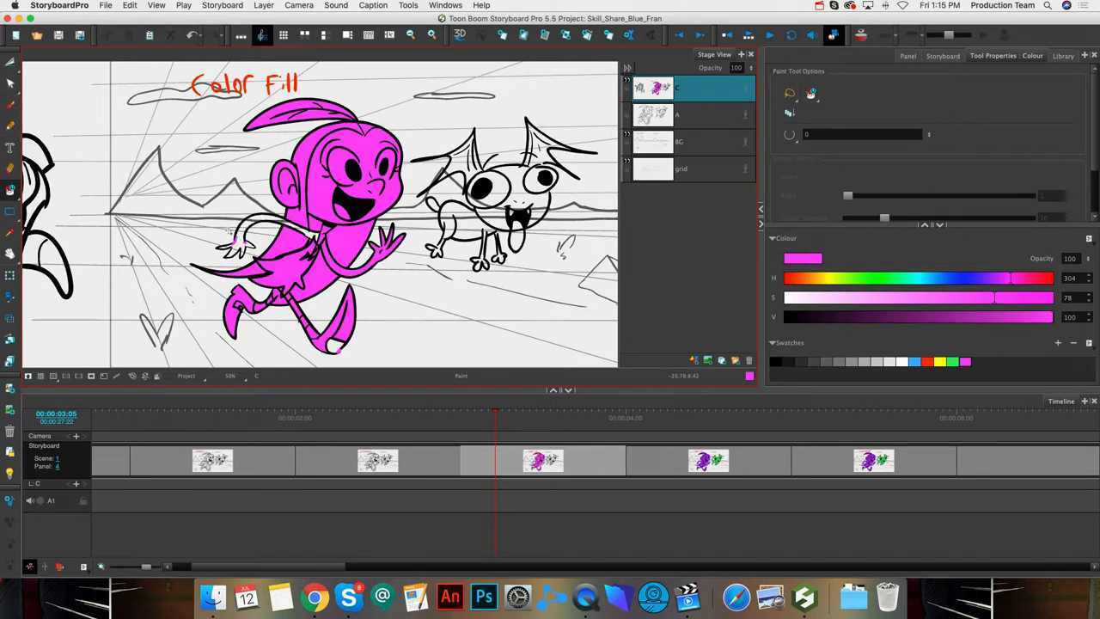
click(11, 105)
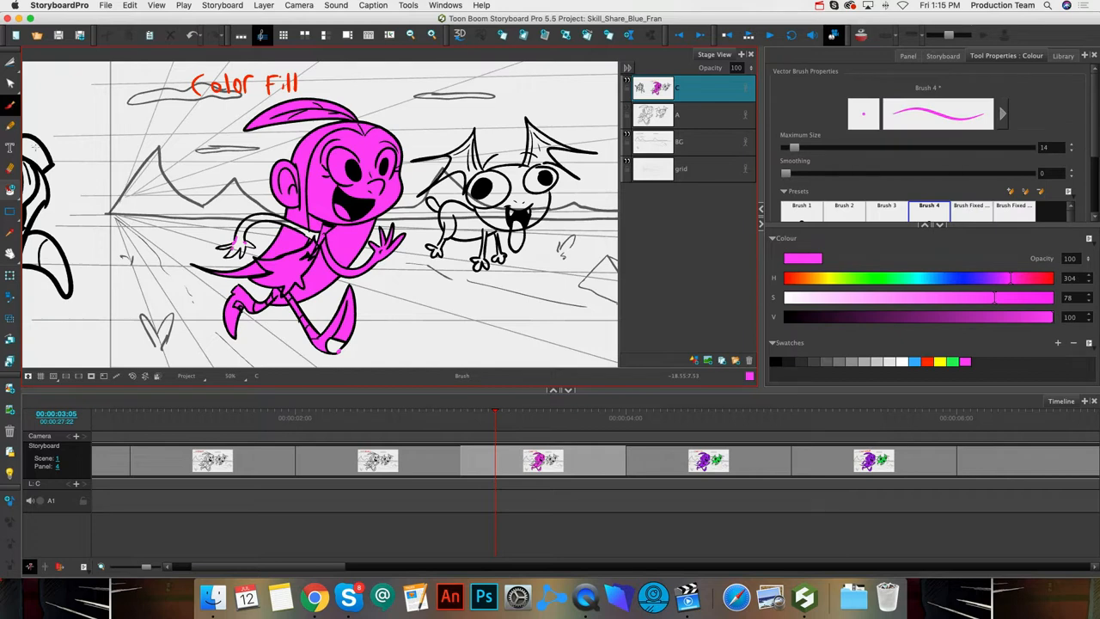
key(alt+i)
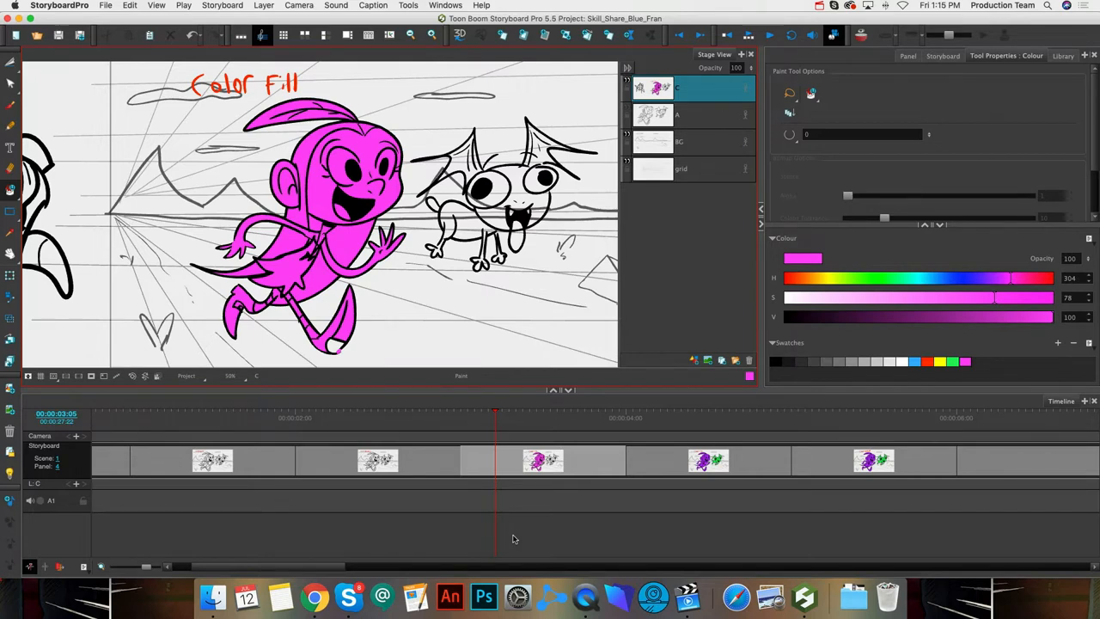
- Turn on the Draw Behind option for the Brush tool
key(alt+b)
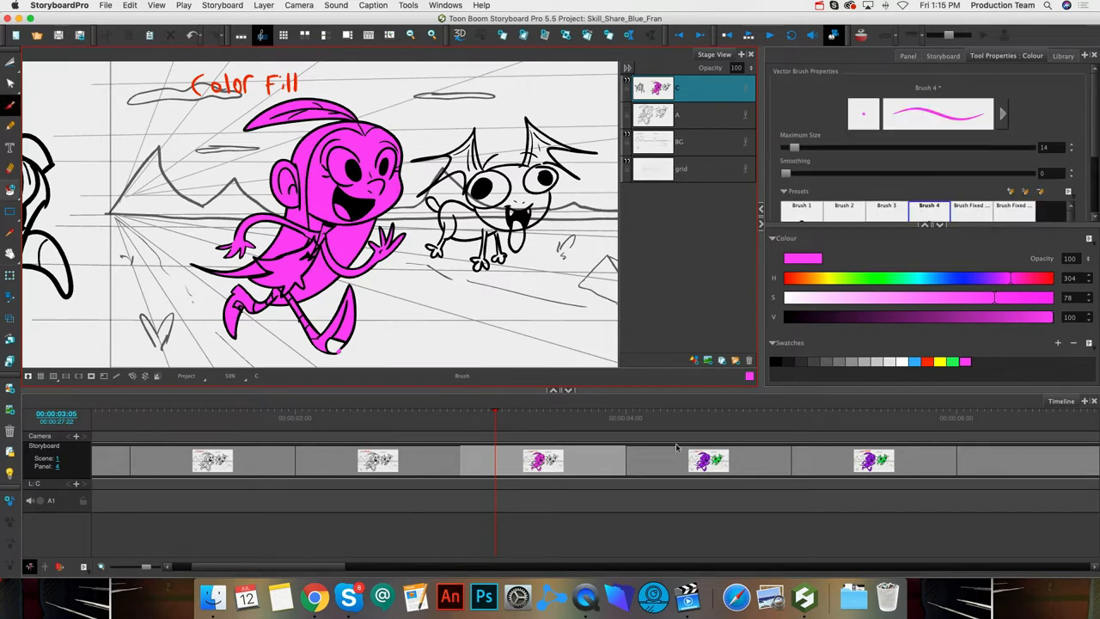
scroll(1093, 154, down, 3)
scroll(1093, 155, down, 2)
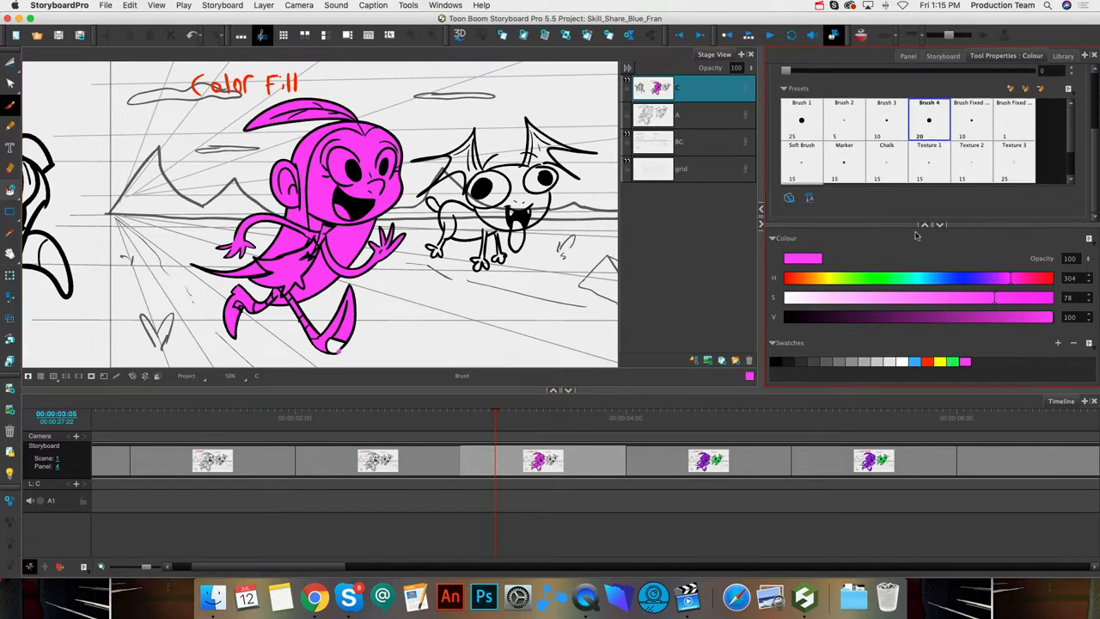
click(790, 198)
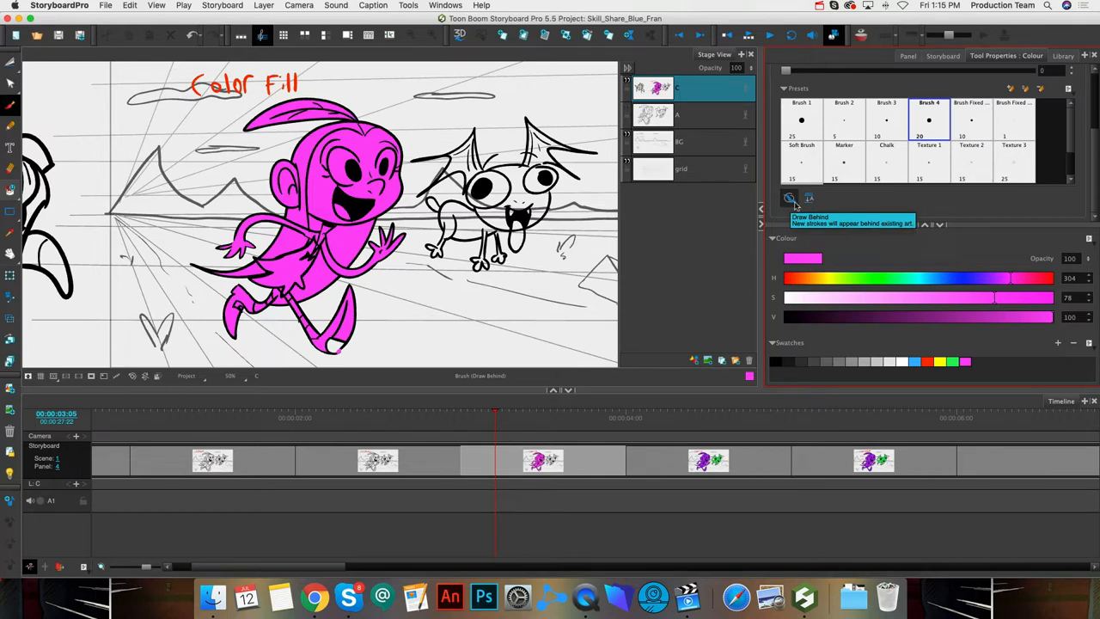
- Close the gap at the front foot's toe with the Brush and fill the toe with magenta
click(10, 64)
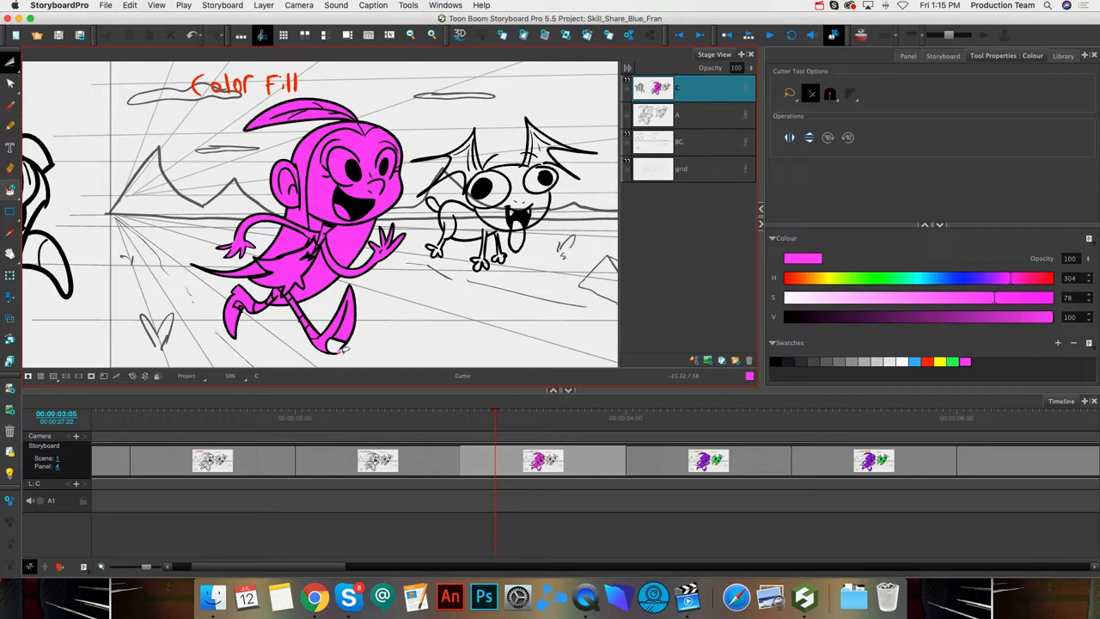
key(alt+b)
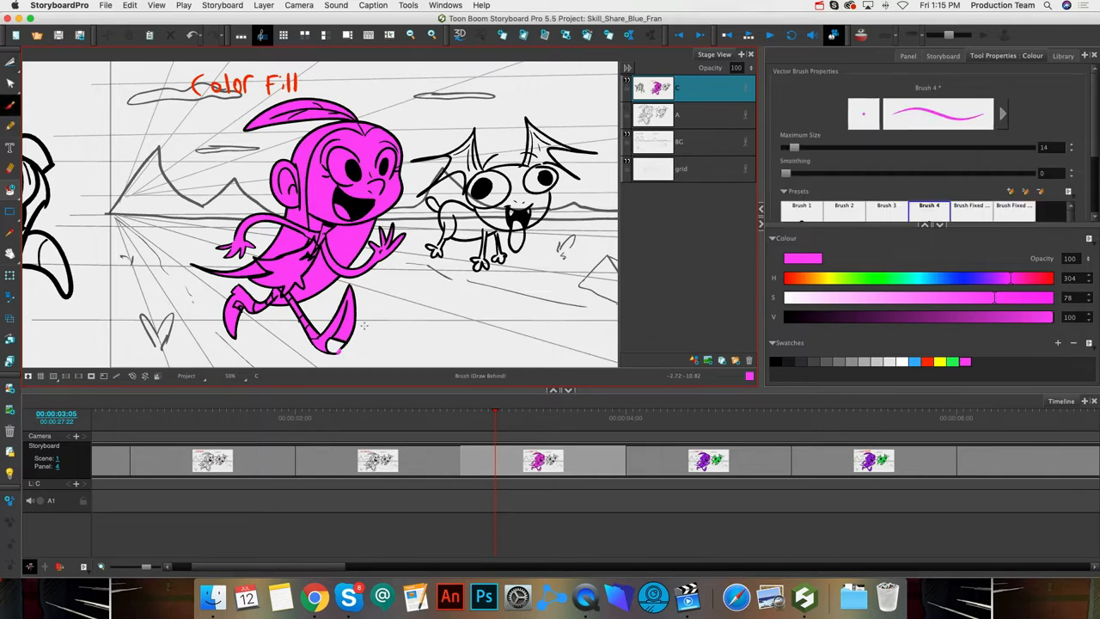
key(alt+i)
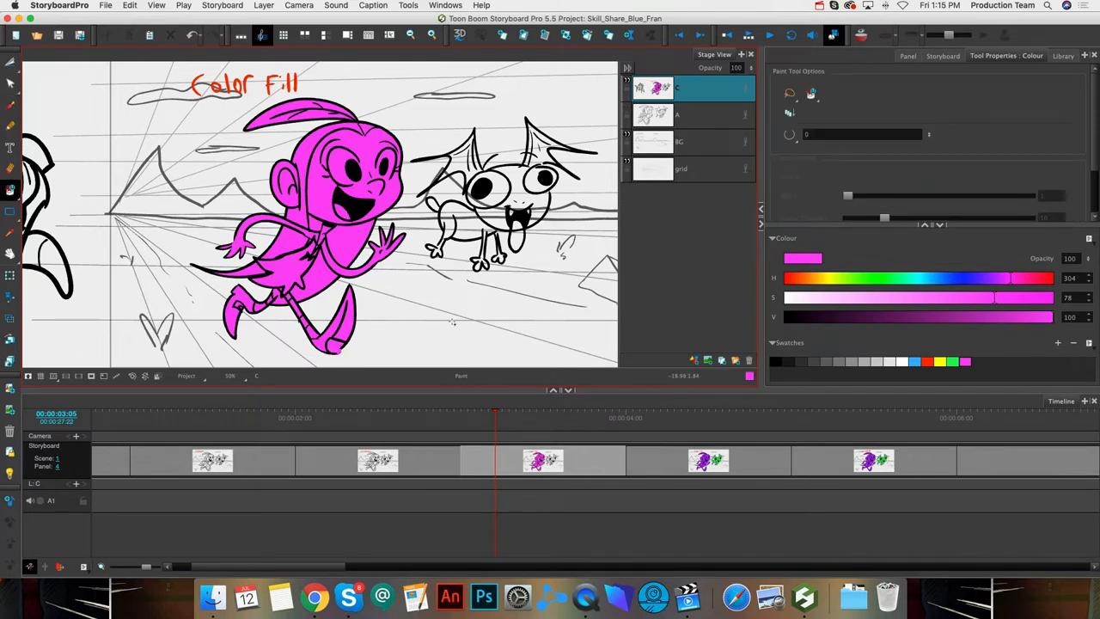
- Try closing the winged creature's outline and filling its eye, tongue and tail tip with magenta, and undo these changes
click(963, 361)
key(alt+b)
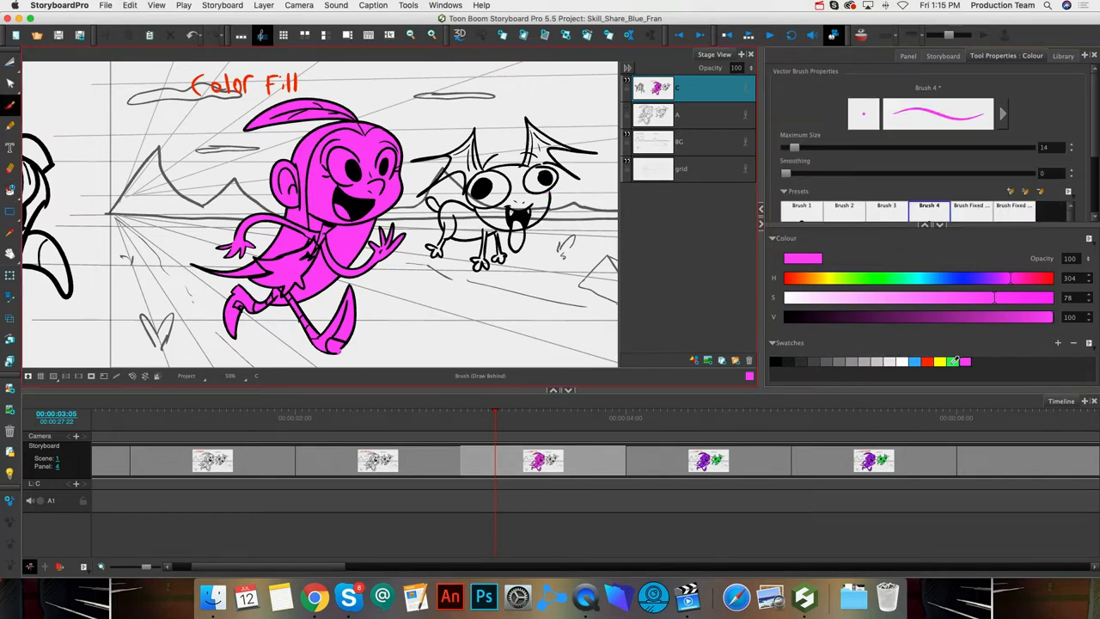
key(super+z)
drag(546, 190, 550, 196)
click(10, 189)
click(519, 234)
click(474, 195)
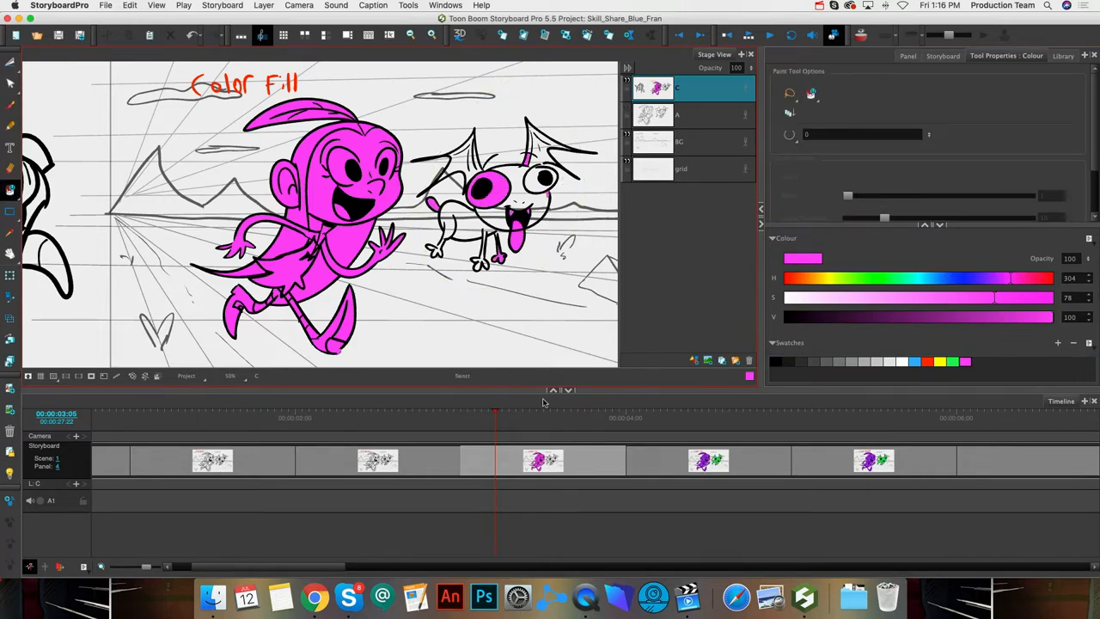
key(super+z)
key(super+z)
key(alt+b)
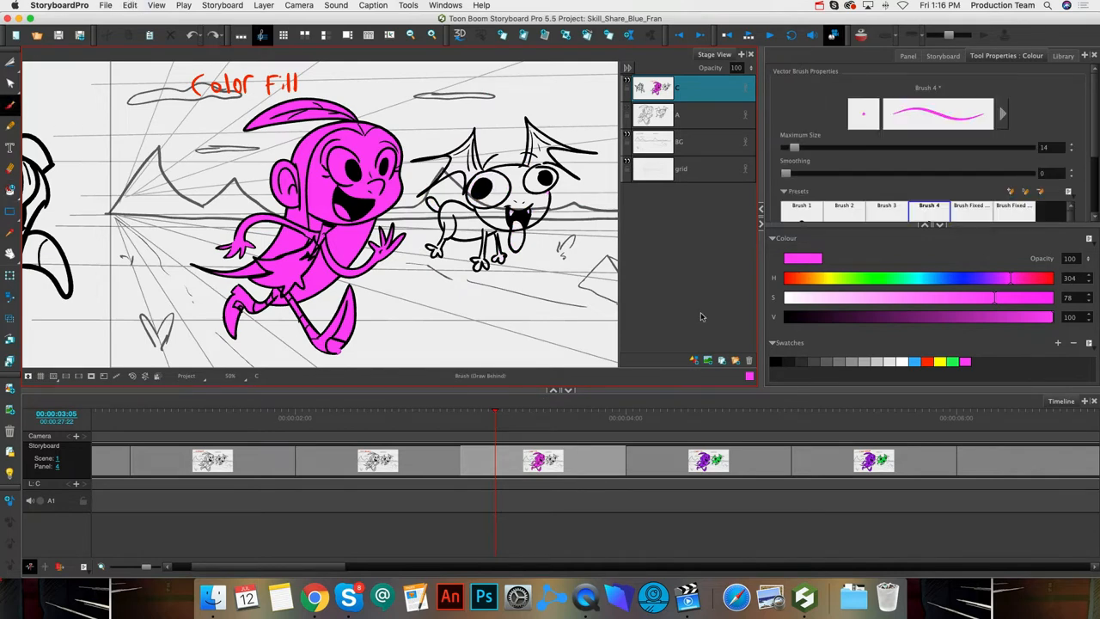
- Go to the next panel with the purple character, remove its skirt fill with the Select tool and select the chest fill
click(703, 460)
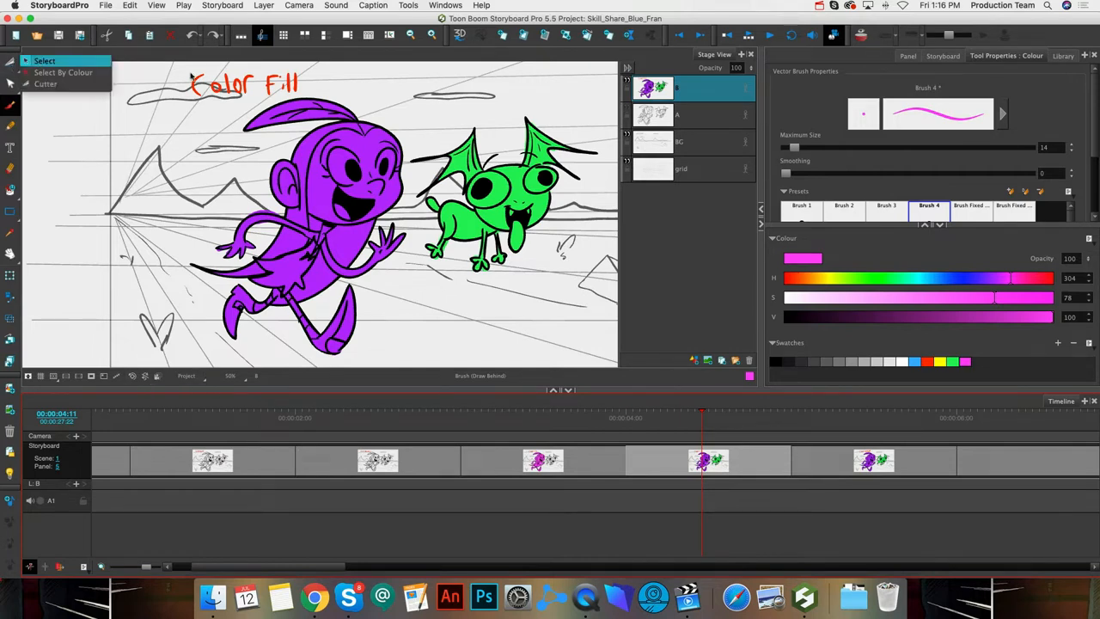
click(11, 63)
click(301, 259)
drag(301, 259, 369, 236)
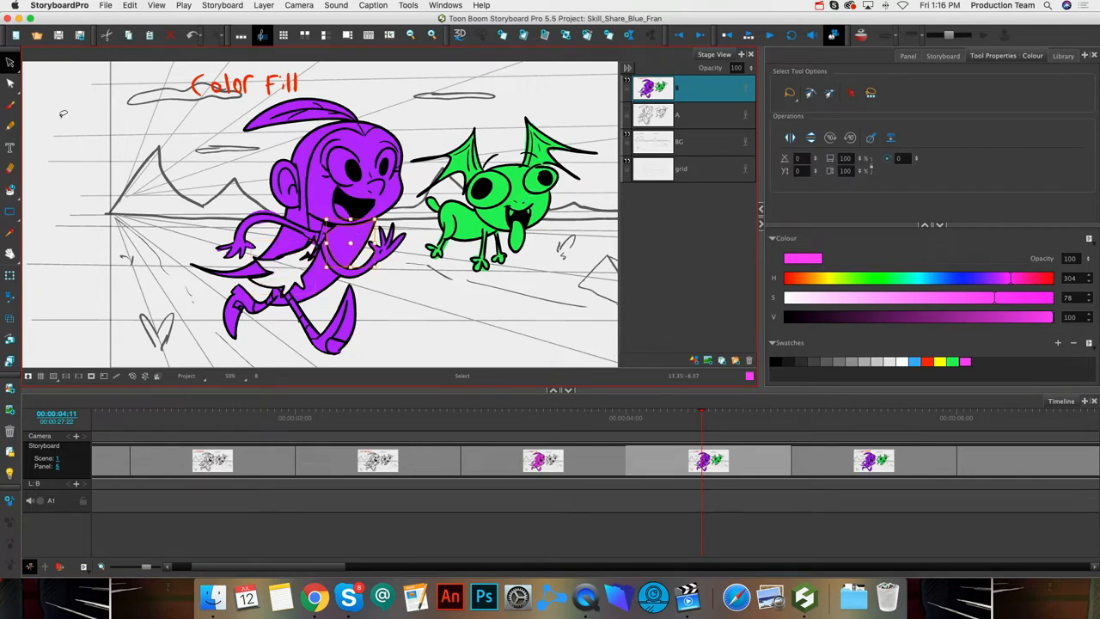
- Select all of the character's purple fills with Select By Colour and delete them
click(11, 64)
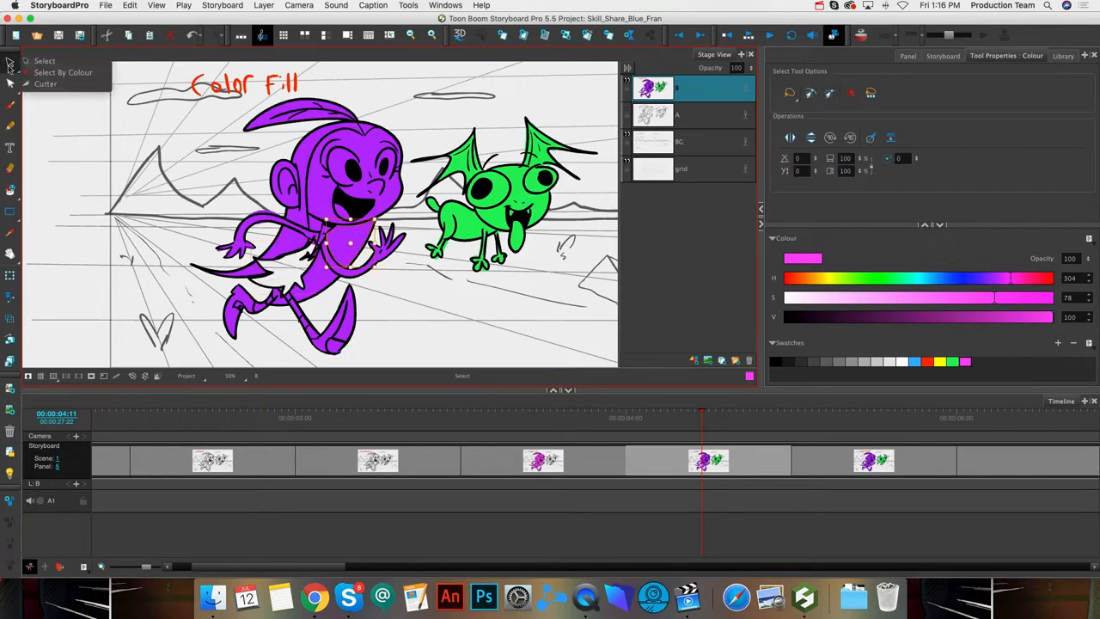
click(84, 77)
click(379, 146)
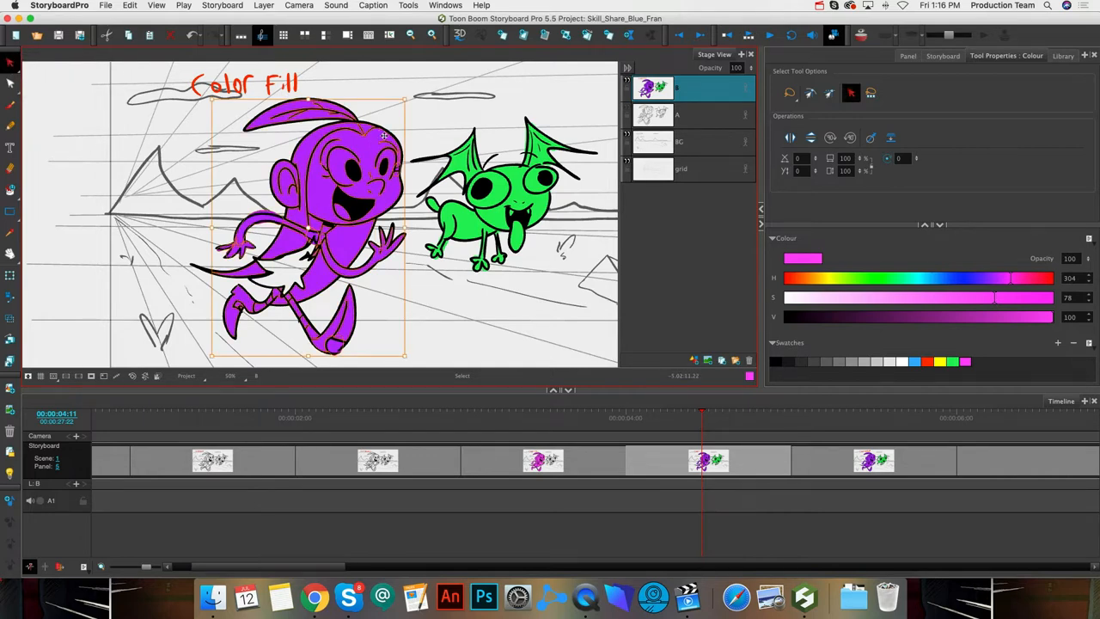
key(Delete)
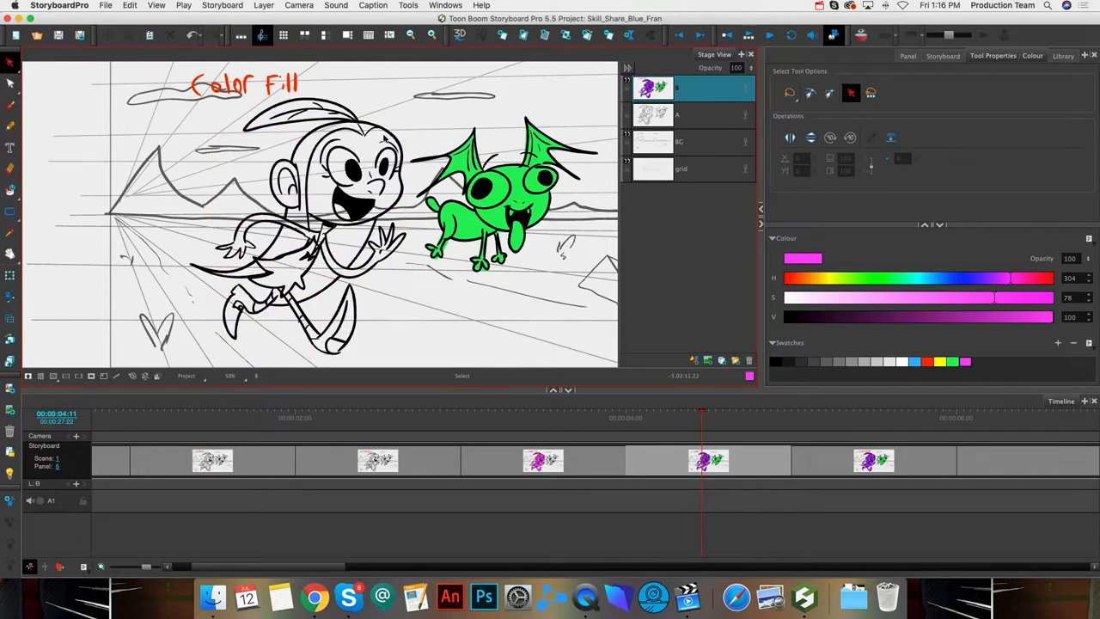
- Choose the blue swatch and switch to the Brush tool with the light table on
click(915, 360)
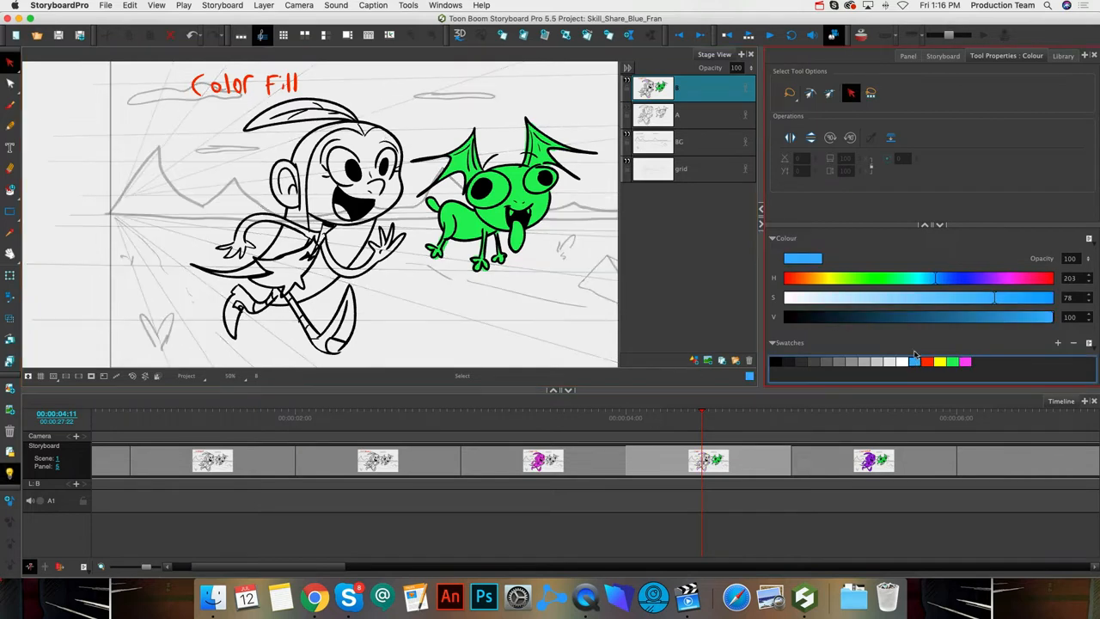
key(alt+b)
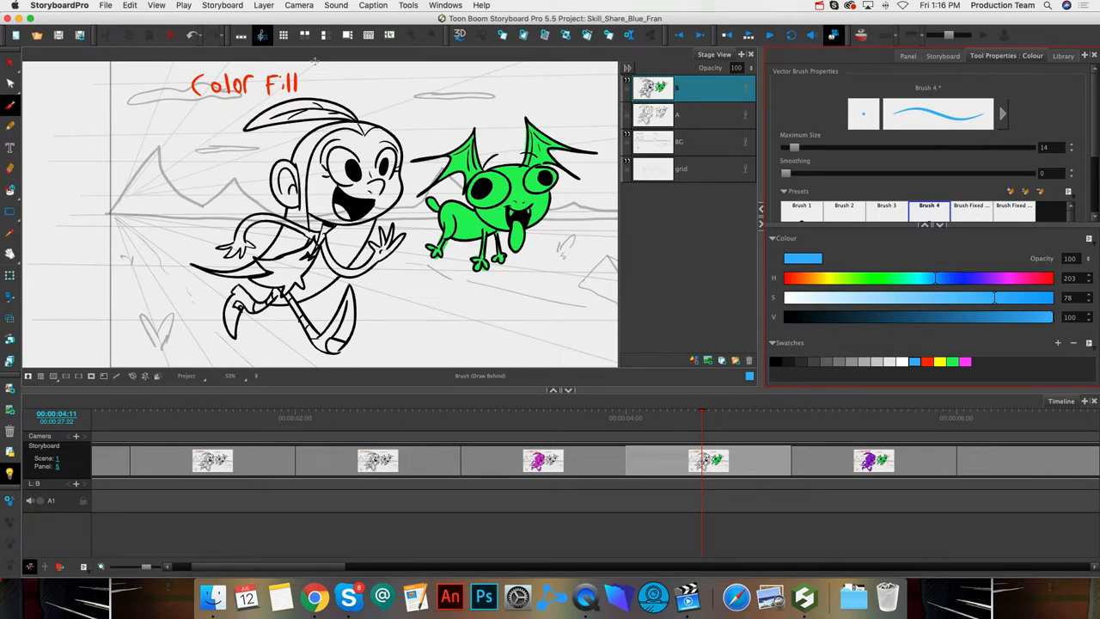
- Open the keyboard shortcut preferences, try a shortcut key entry and clear it
click(370, 6)
mouse_move(410, 7)
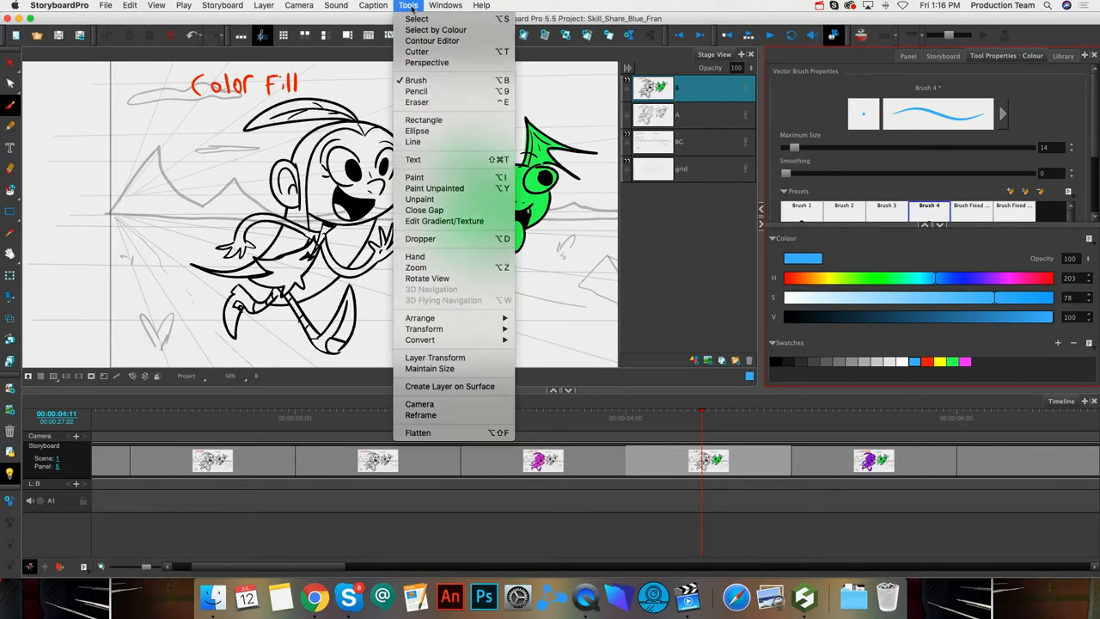
mouse_move(74, 10)
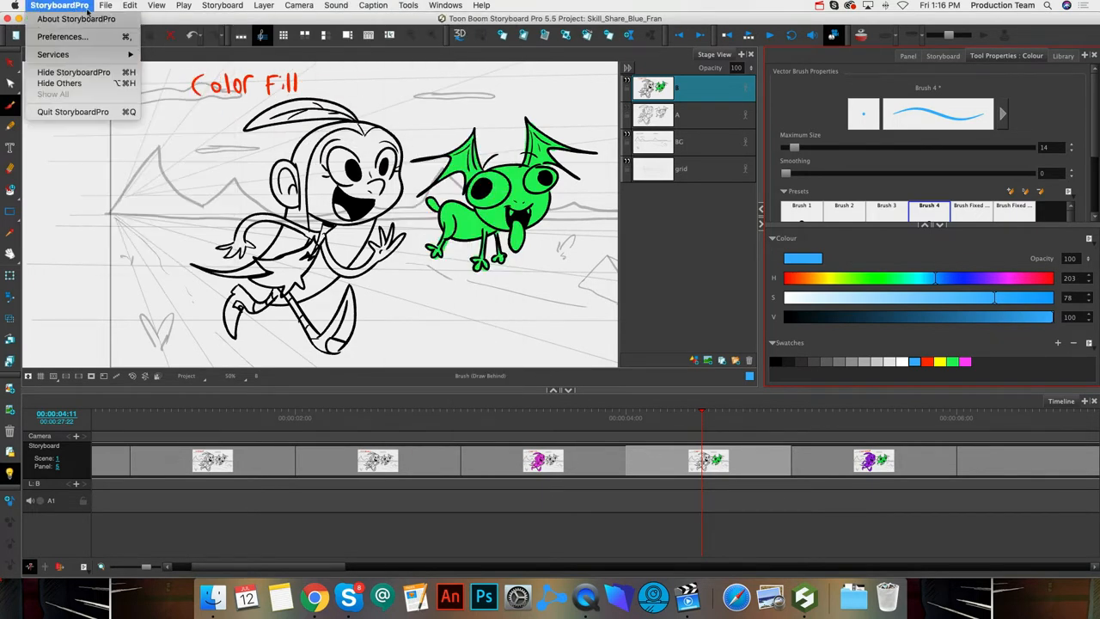
click(65, 37)
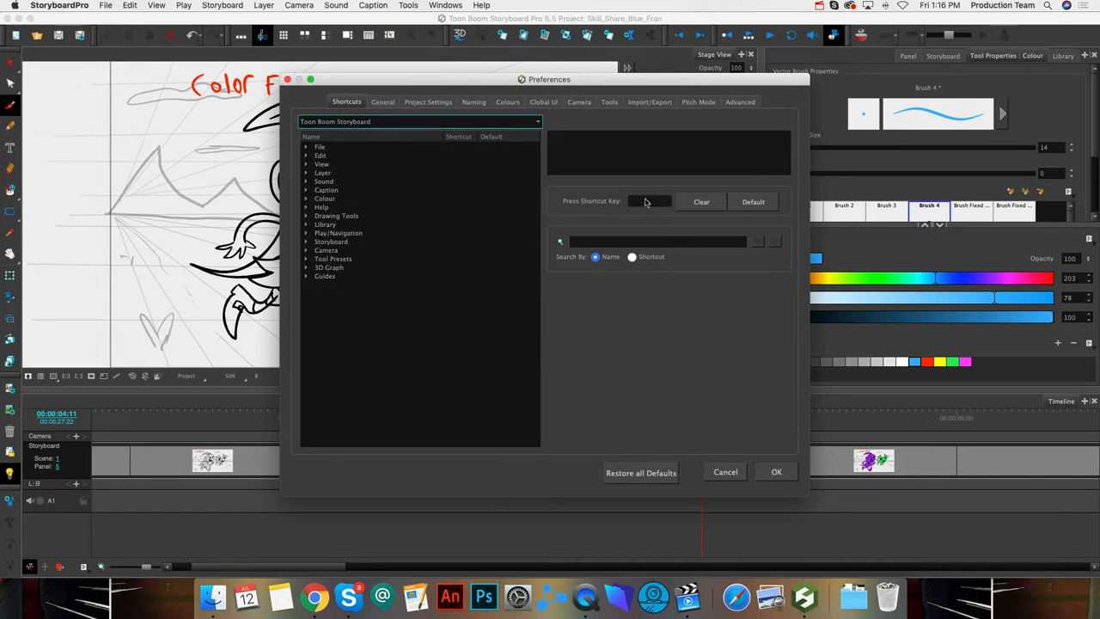
click(646, 201)
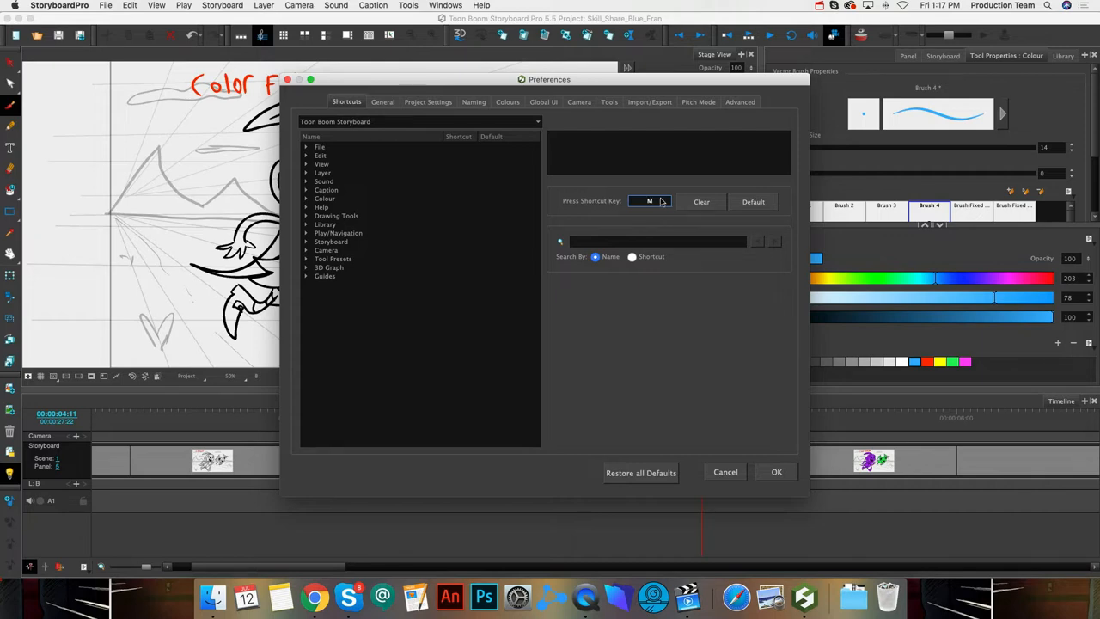
key(a)
click(701, 204)
- Find Generate Auto-Matte by searching the shortcuts for "matte", set its shortcut key and accept the preferences
click(639, 243)
text(matt)
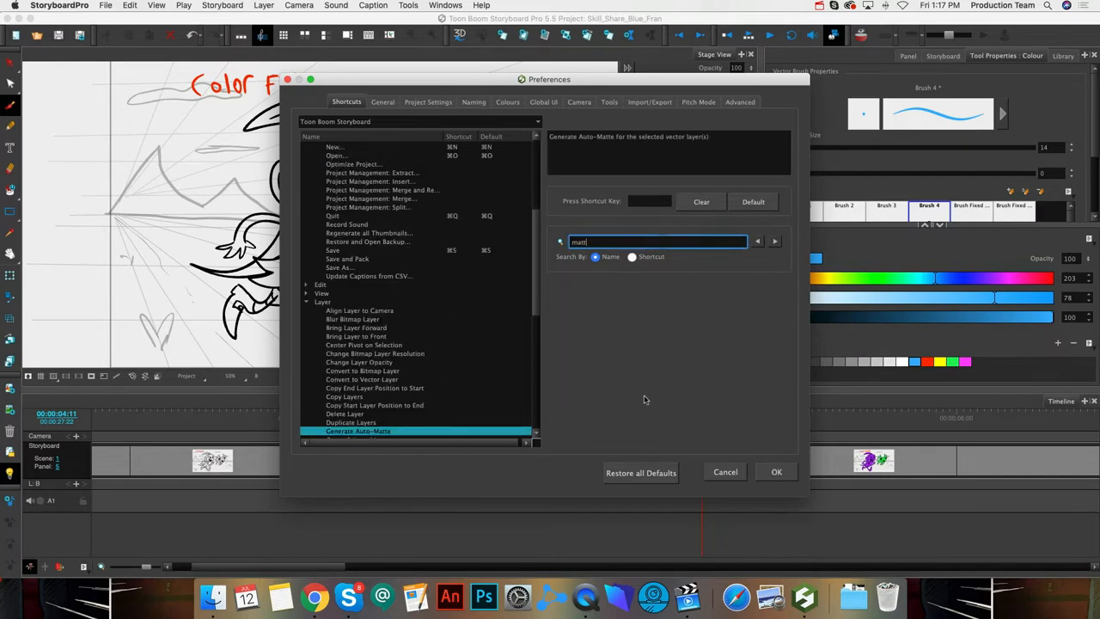
text(e)
click(510, 432)
scroll(510, 431, down, 3)
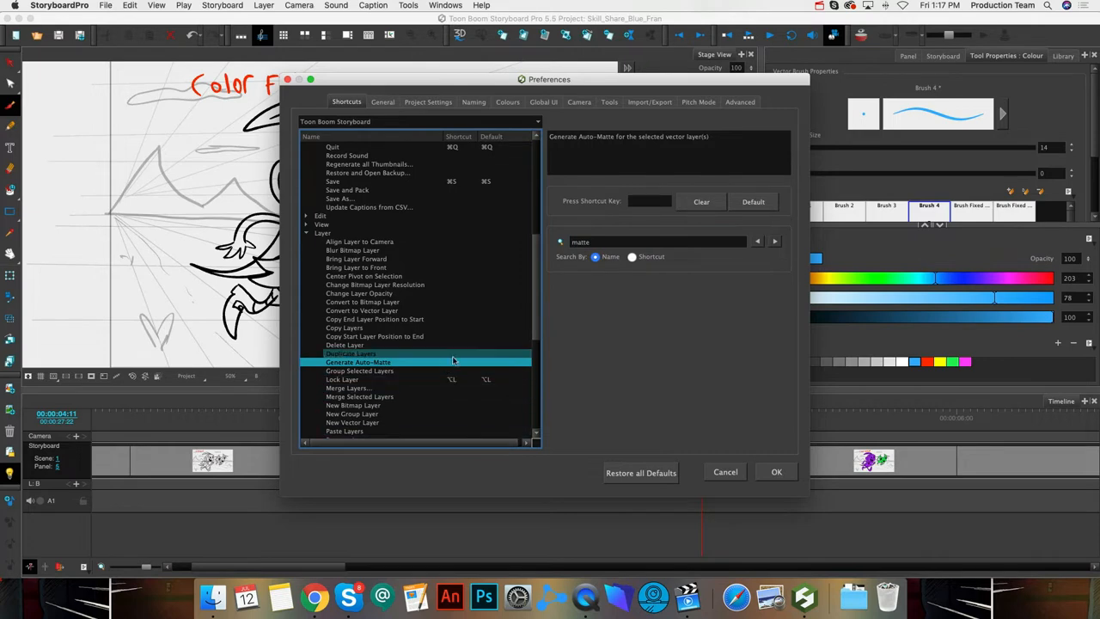
click(647, 206)
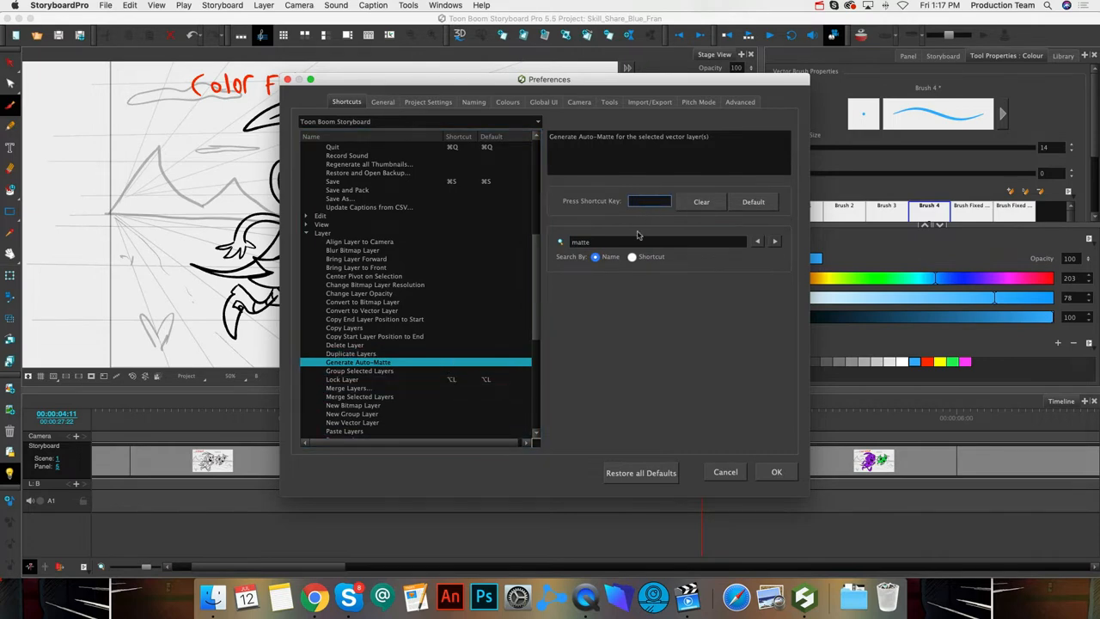
click(776, 472)
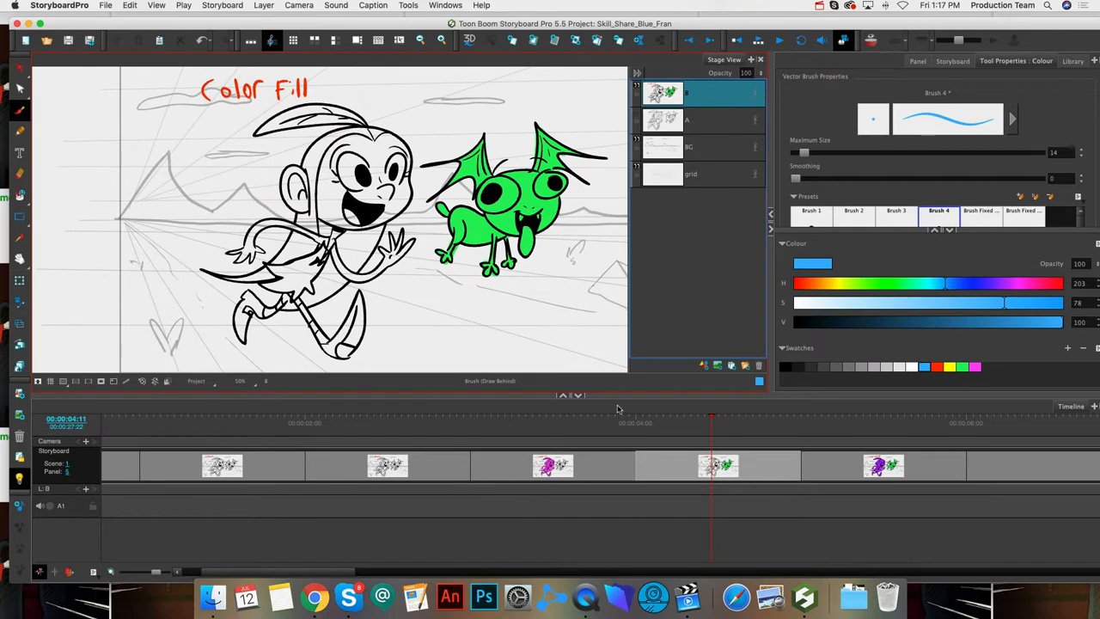
- Generate an auto-matte for layer B with radius 200 and the current blue matte colour, and undo it
key(shift+m)
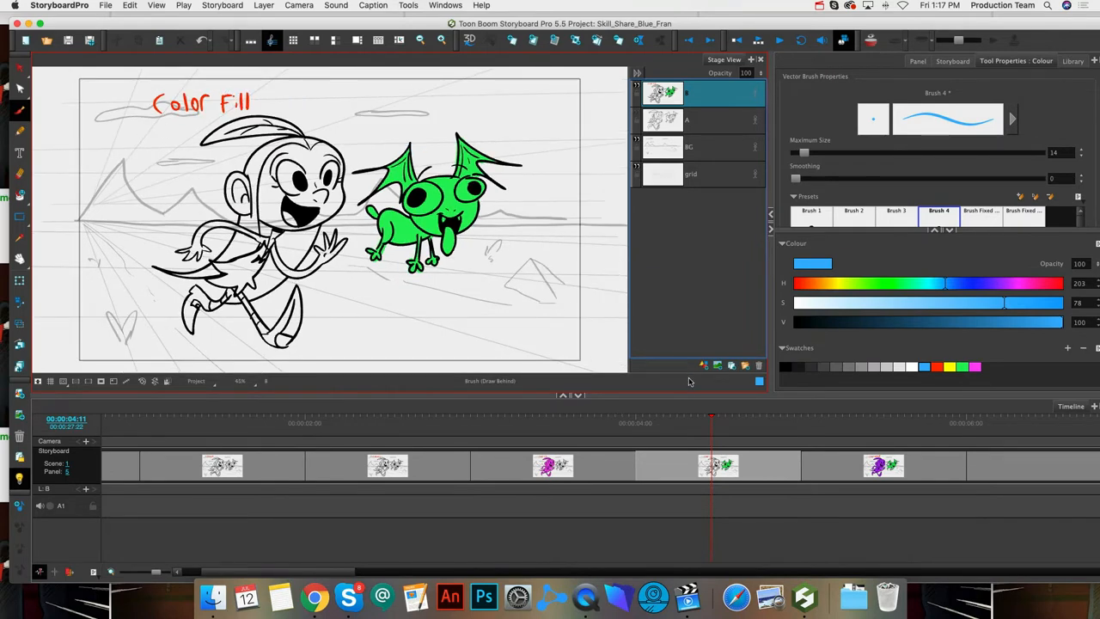
key(ctrl+shift+m)
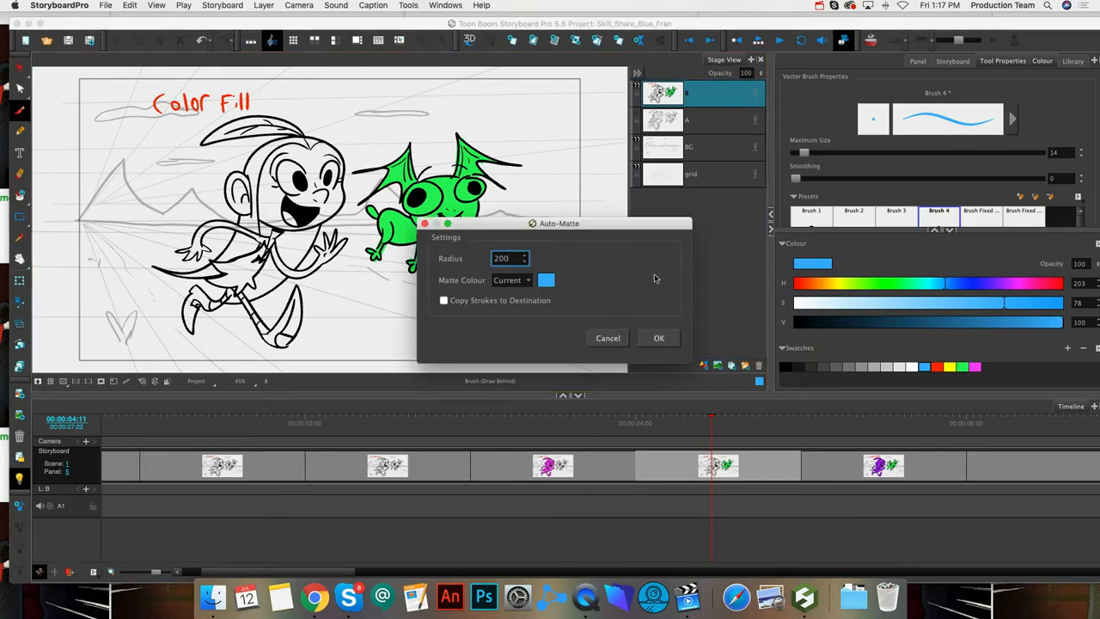
click(670, 340)
key(ctrl+z)
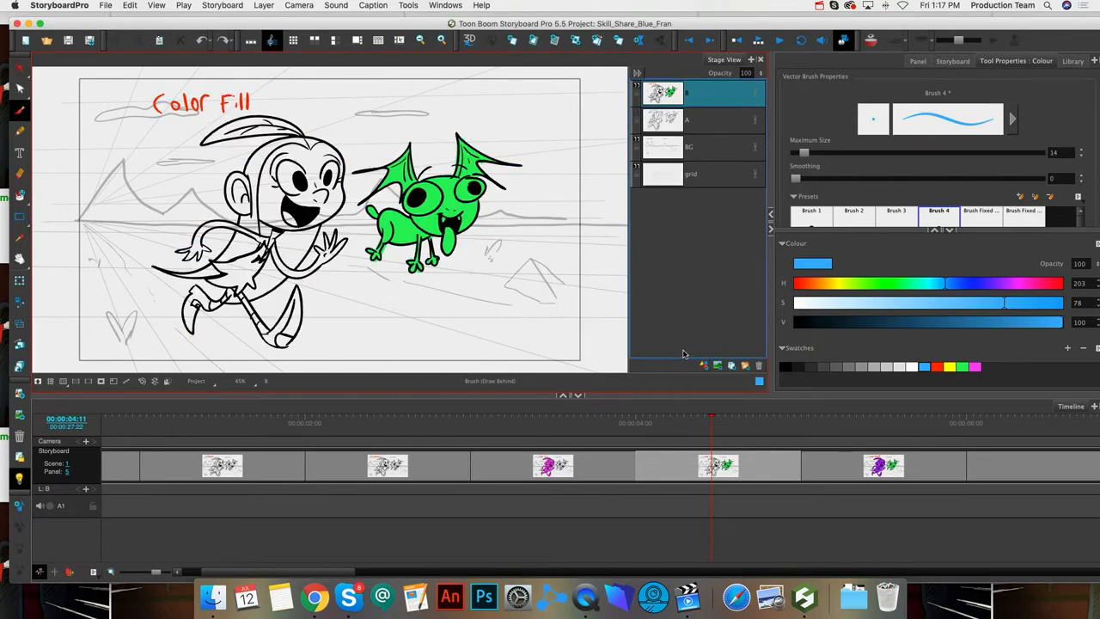
- Regenerate layer B's auto-matte with radius 200 and the current blue matte colour, and compare layer B with its matte layer
key(ctrl+shift+m)
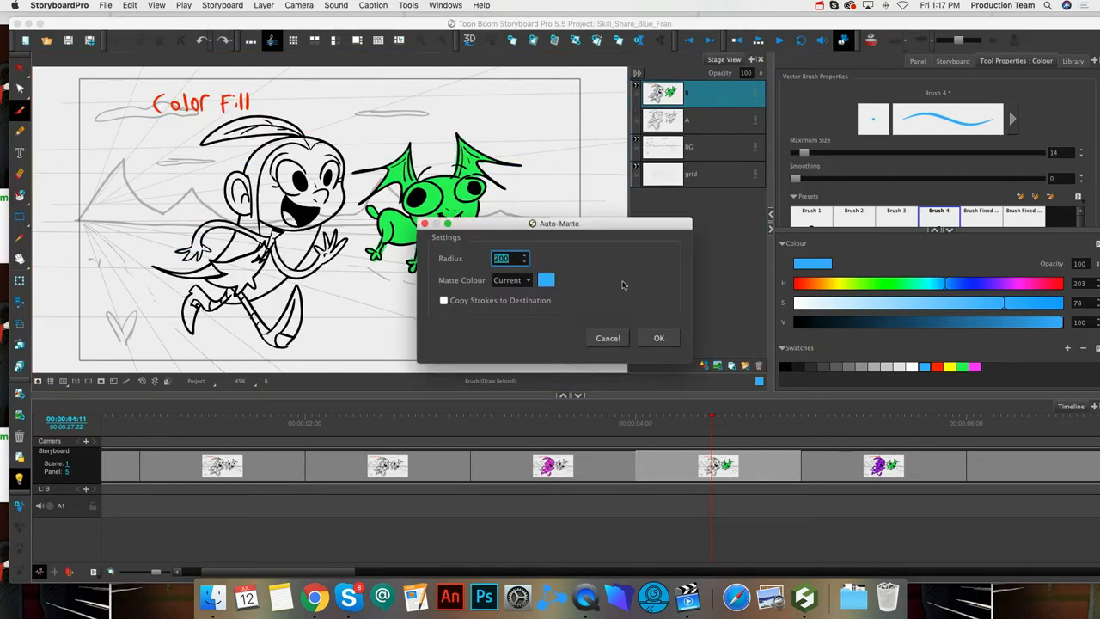
click(657, 341)
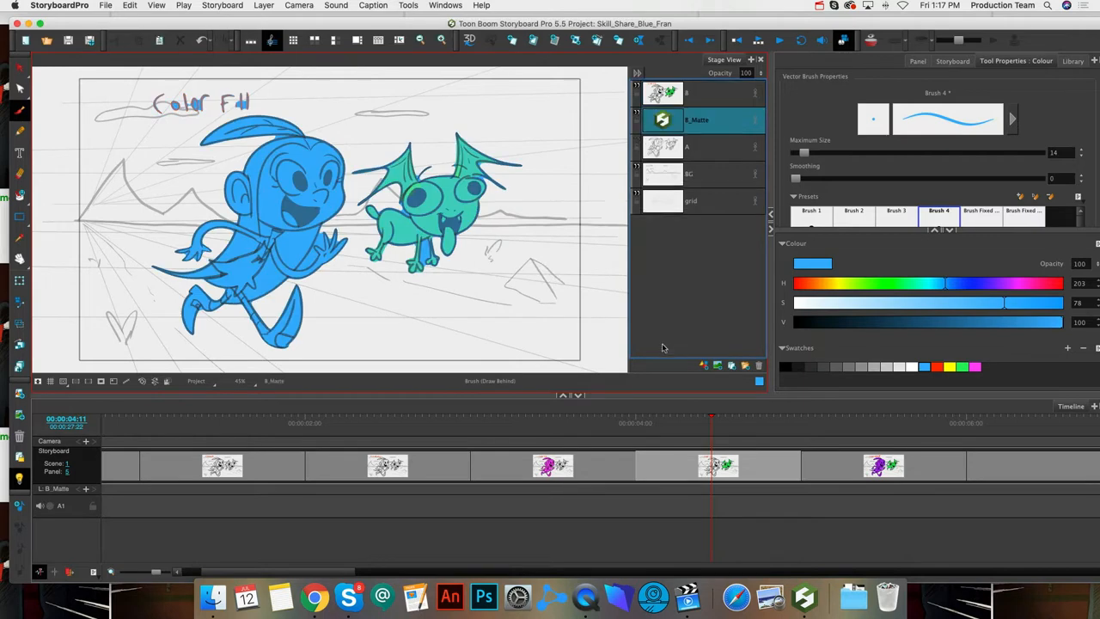
click(702, 101)
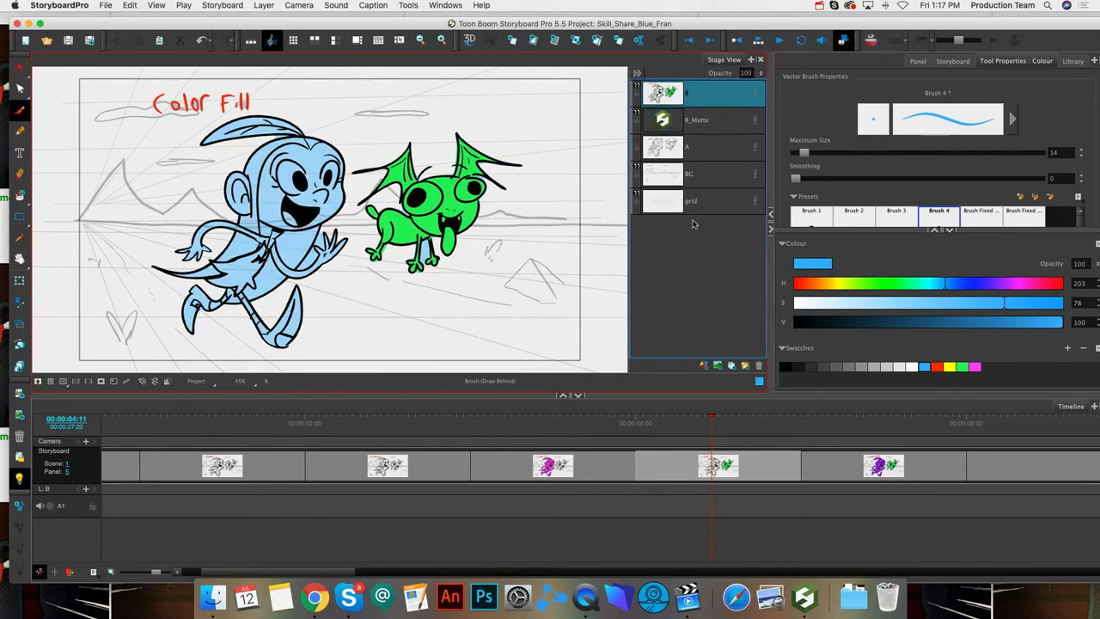
click(699, 121)
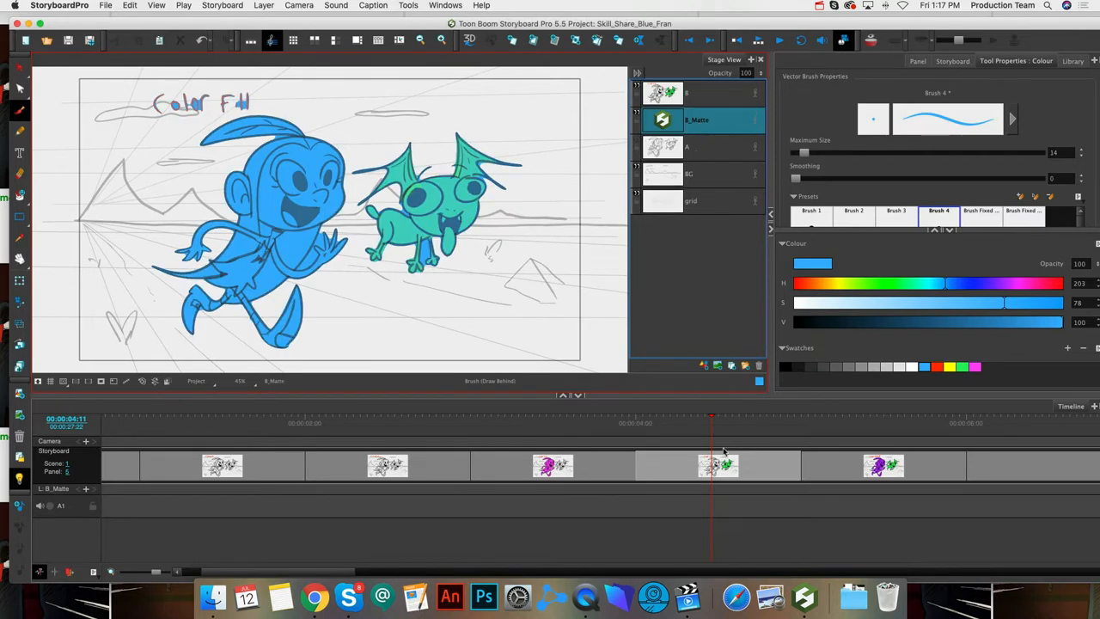
mouse_move(711, 422)
mouse_down()
mouse_move(655, 421)
mouse_move(690, 421)
mouse_up()
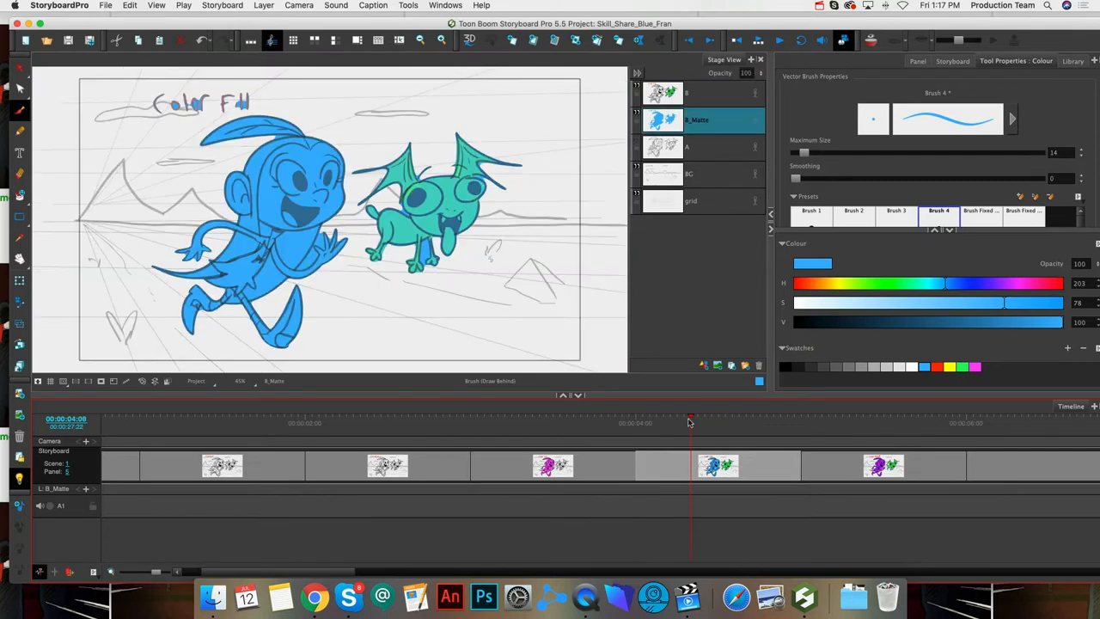
- Go to the colour unpaint panel and view its B and A layers in turn
click(878, 469)
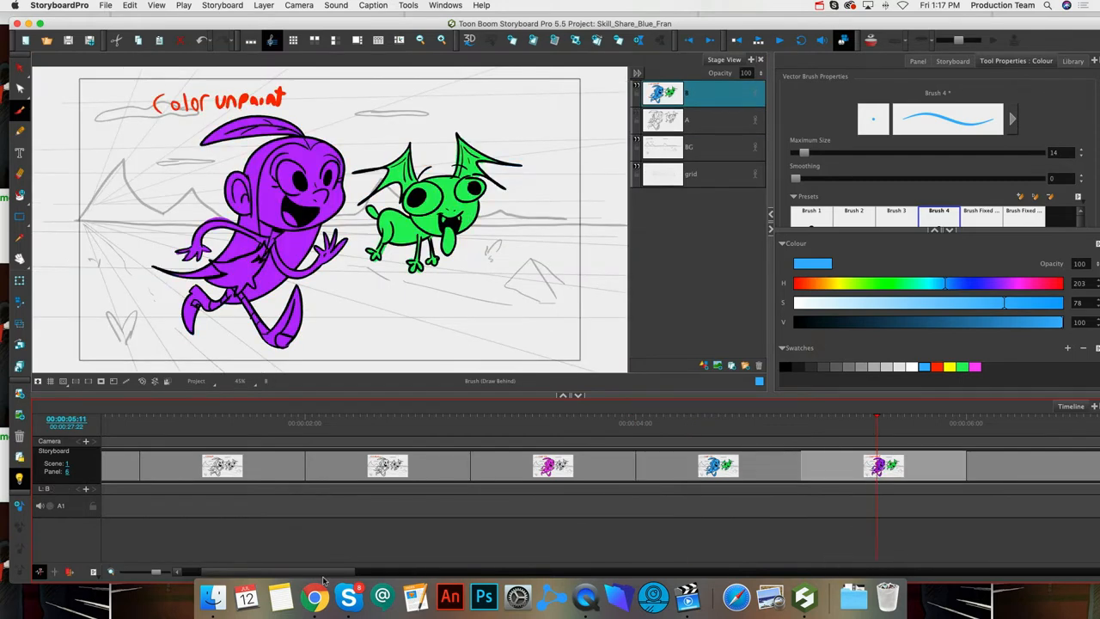
drag(323, 574, 421, 574)
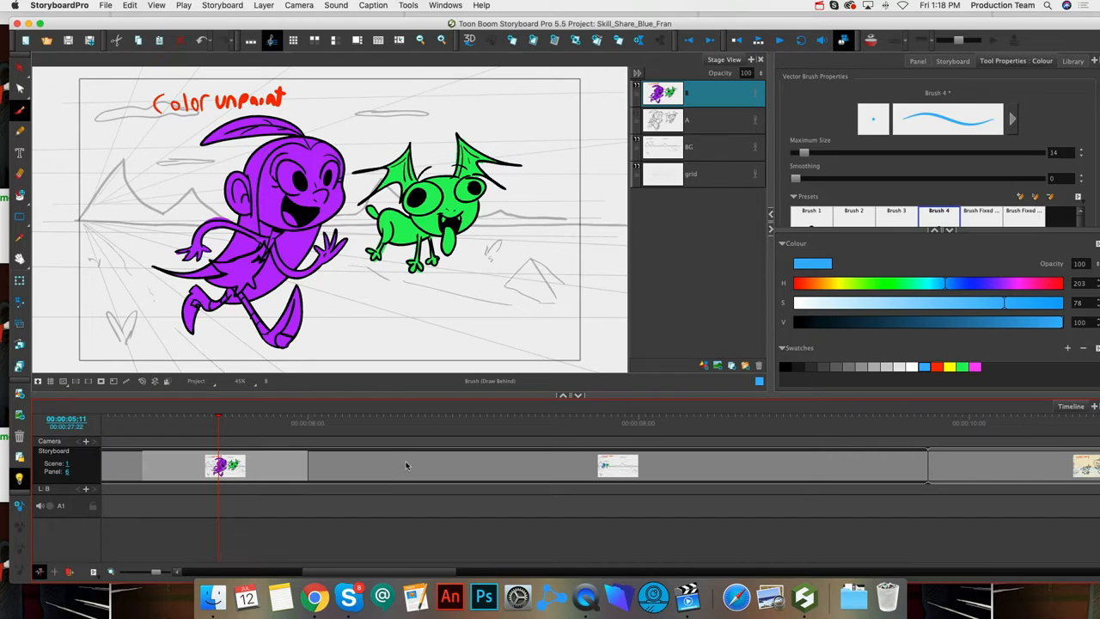
drag(413, 572, 363, 573)
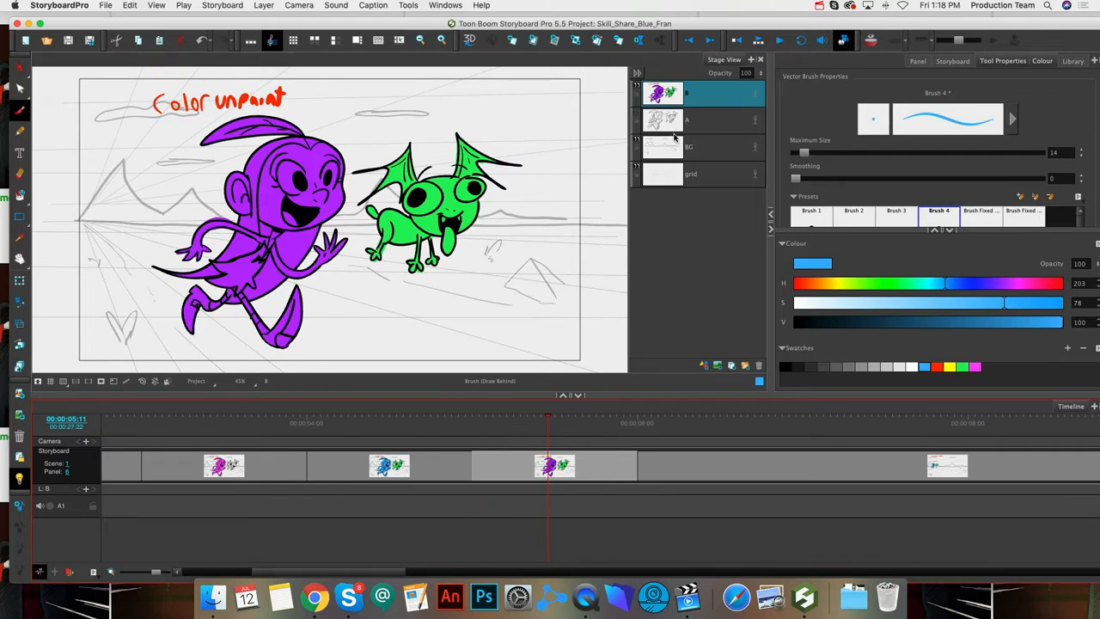
click(693, 97)
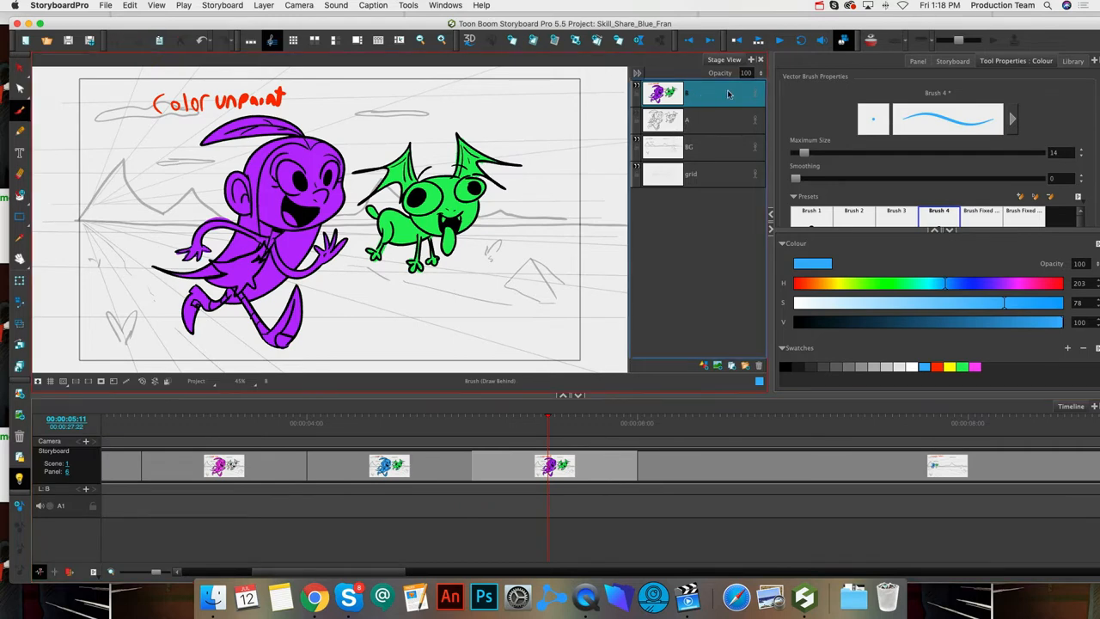
click(699, 120)
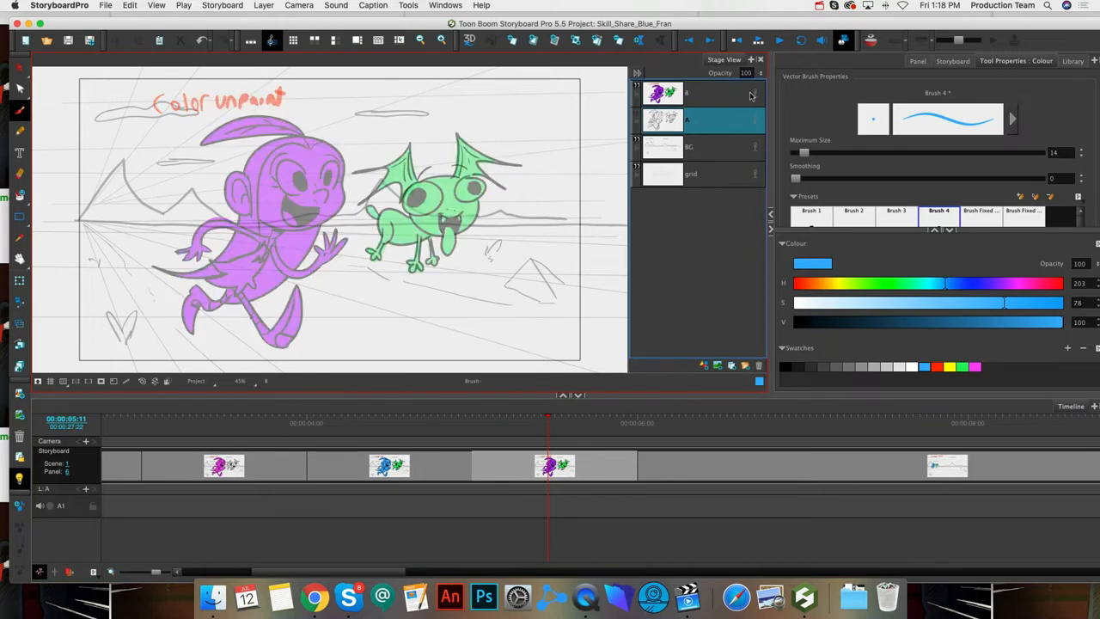
- Go to the character tween panel and move the playhead to its first frame, 00:00:06:00
click(698, 471)
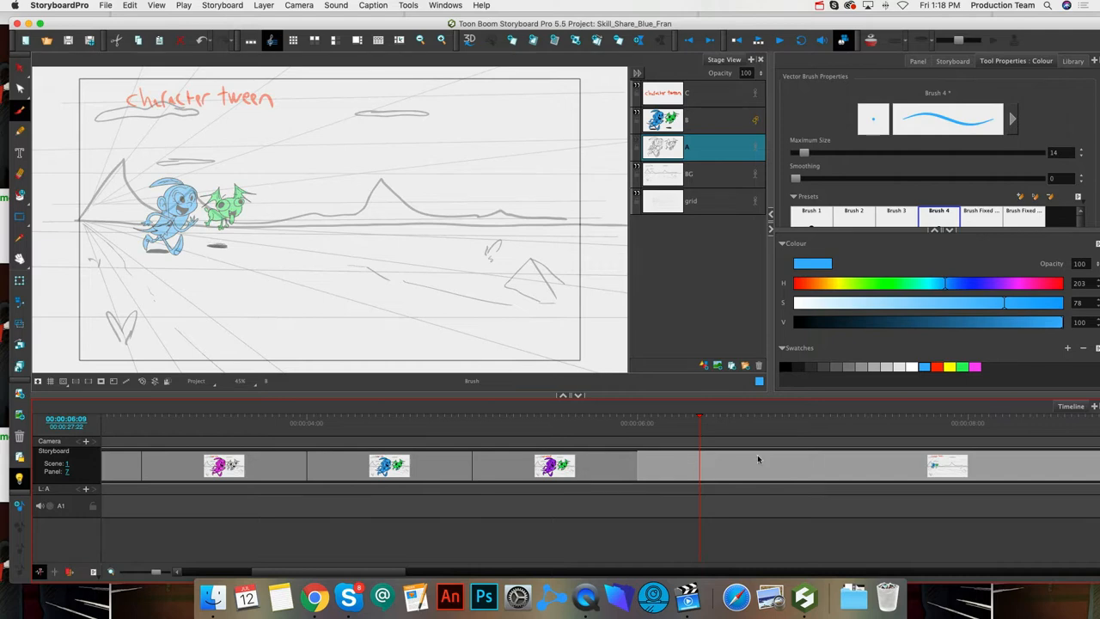
drag(375, 567, 424, 569)
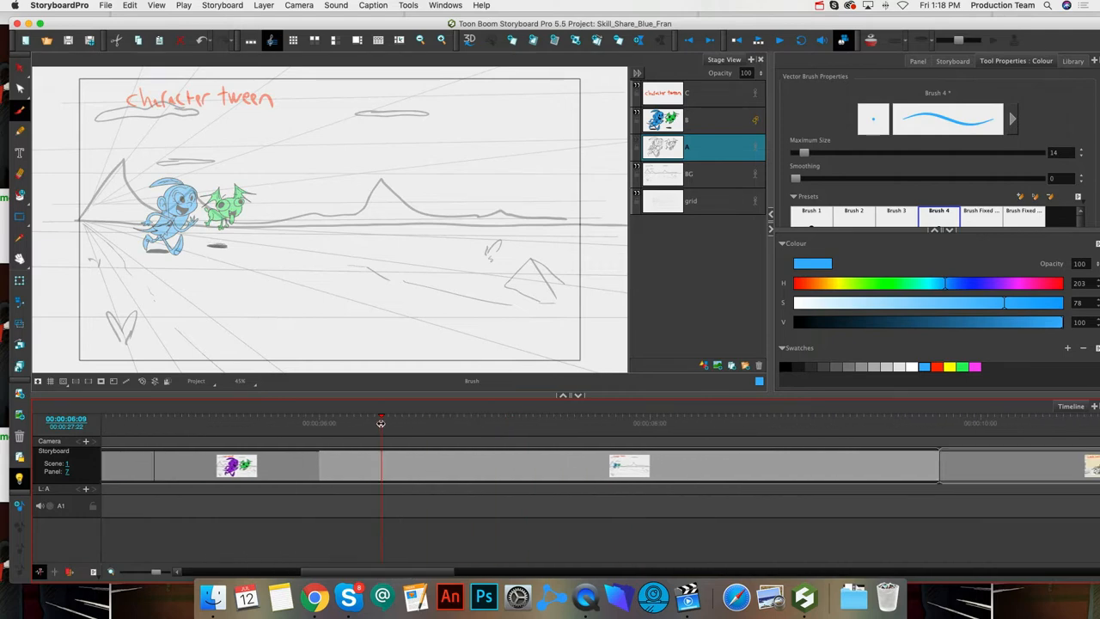
drag(381, 423, 320, 434)
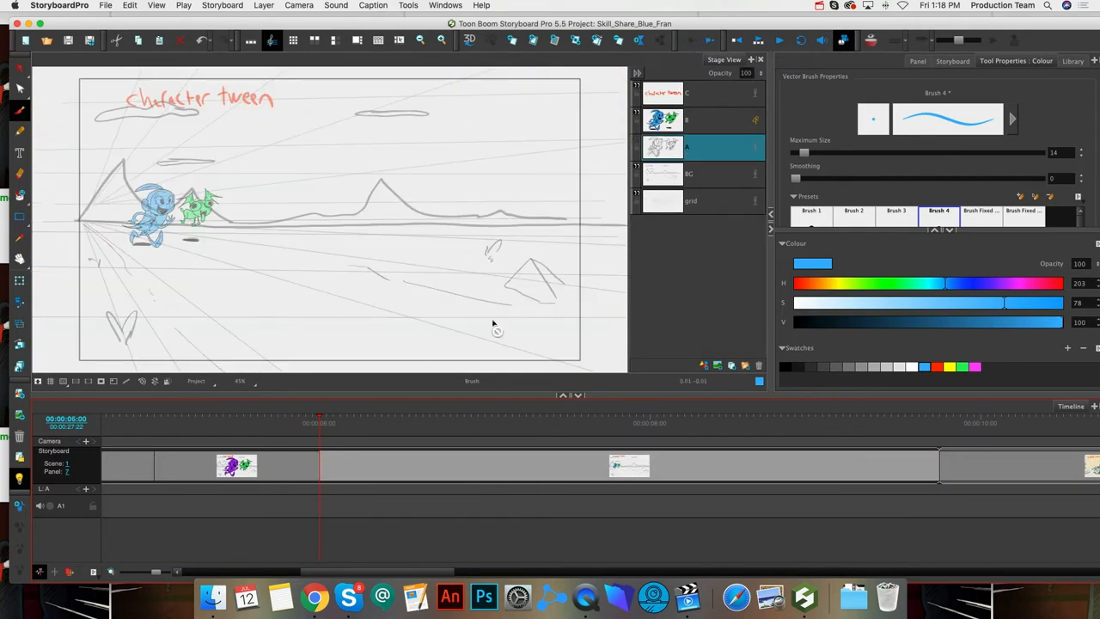
- Clear layer B's keyframes by resetting its animation mode, and select the keyframe on the panel's first frame
click(756, 126)
click(756, 121)
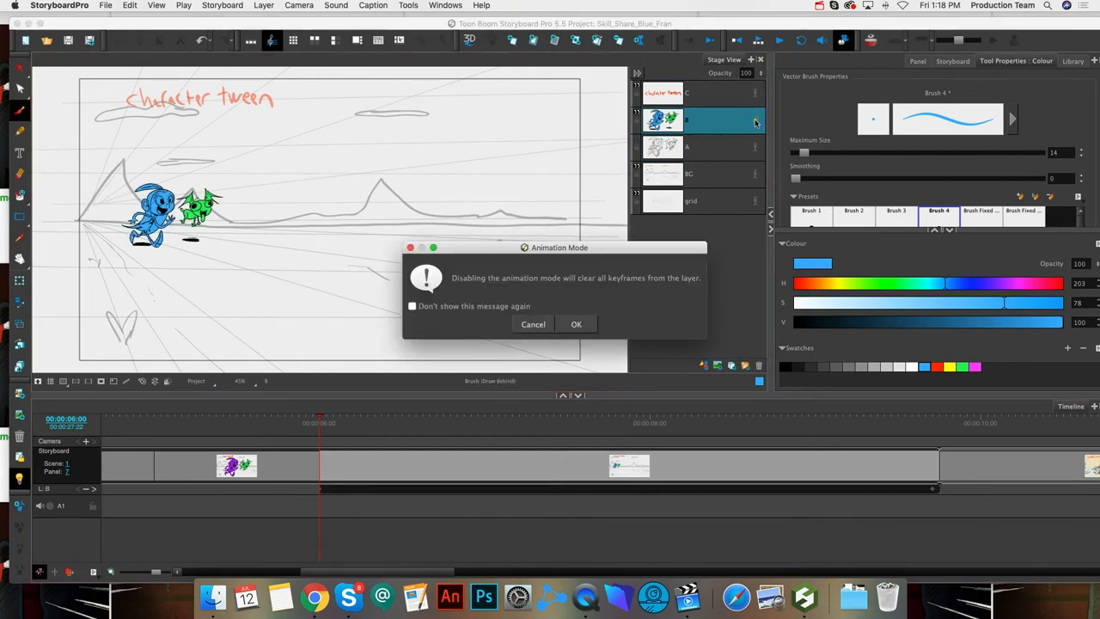
click(578, 324)
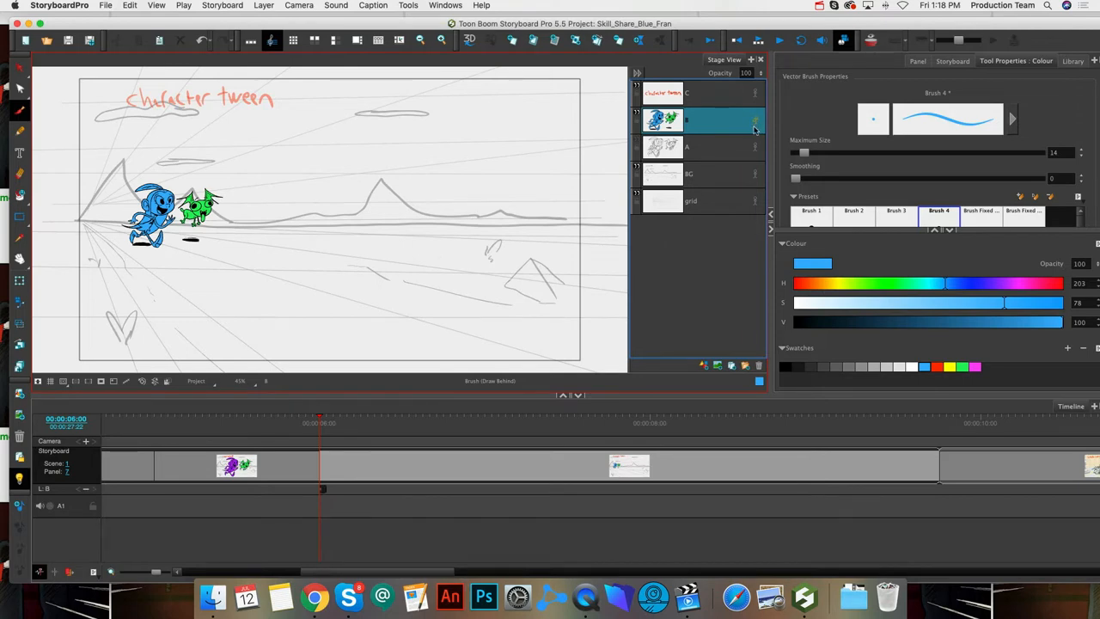
click(322, 491)
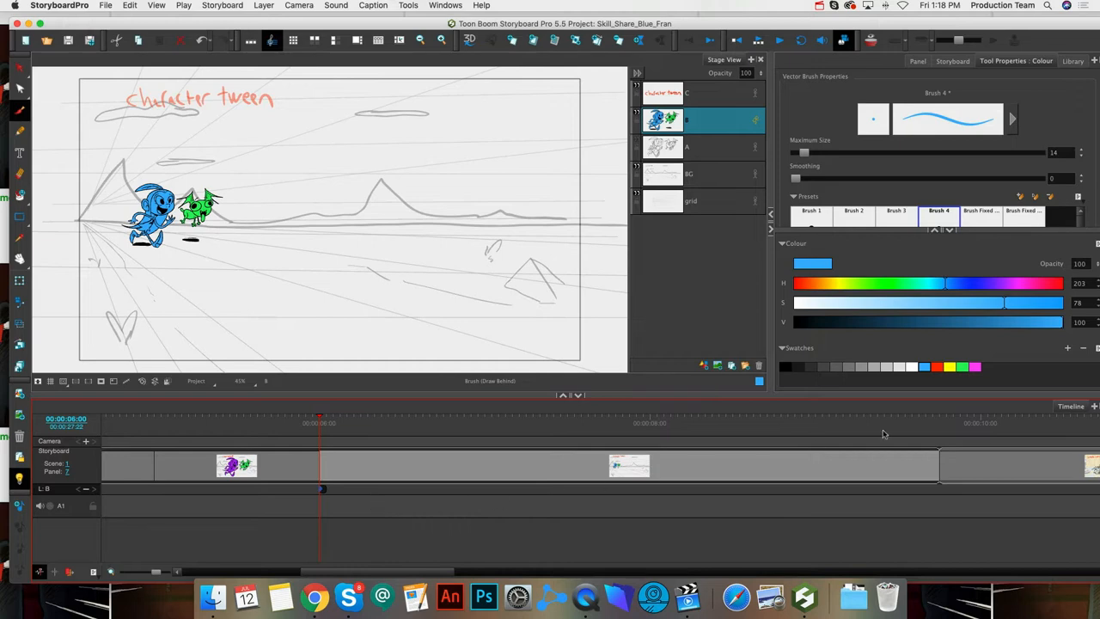
- Move to 00:00:09:17 near the panel's end and add a keyframe for layer B with the Layer Transform tool active
click(933, 440)
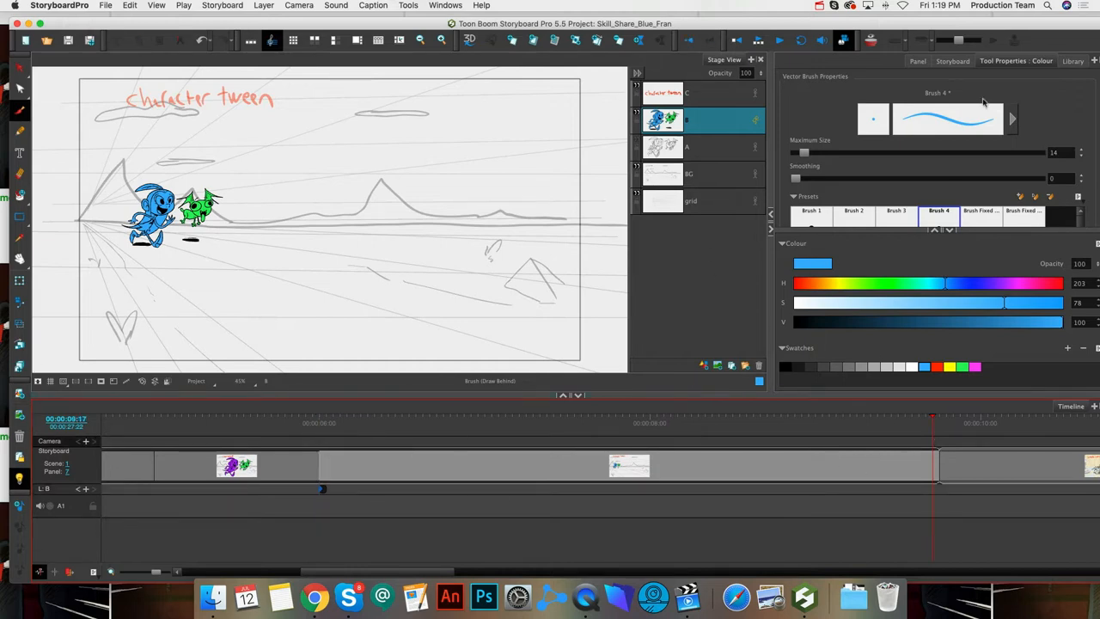
click(1004, 64)
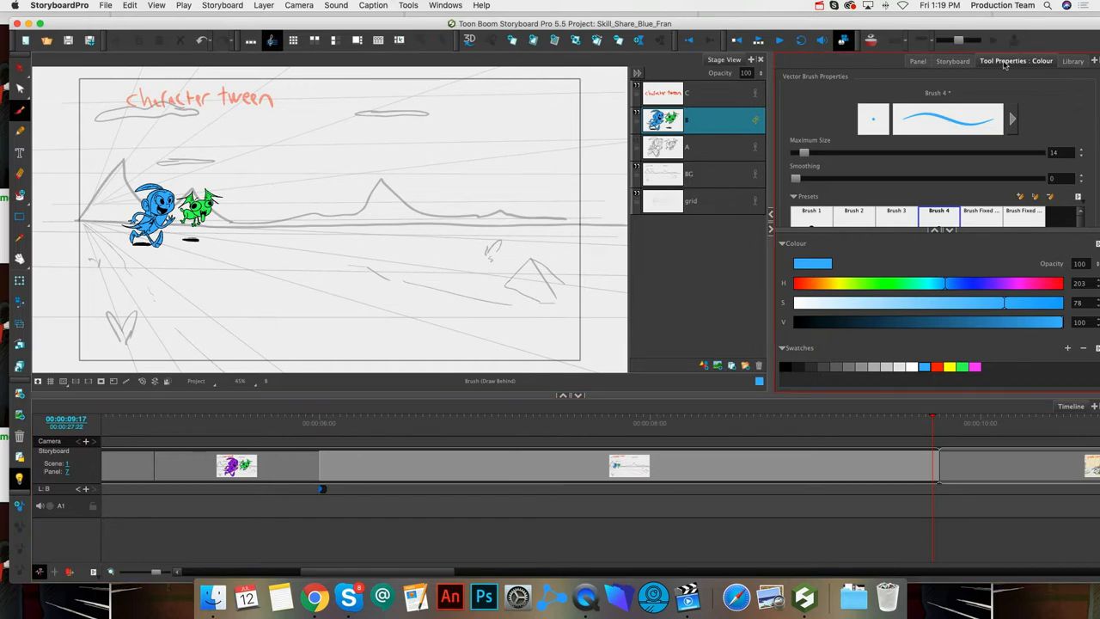
click(948, 62)
click(1002, 61)
click(933, 494)
click(937, 494)
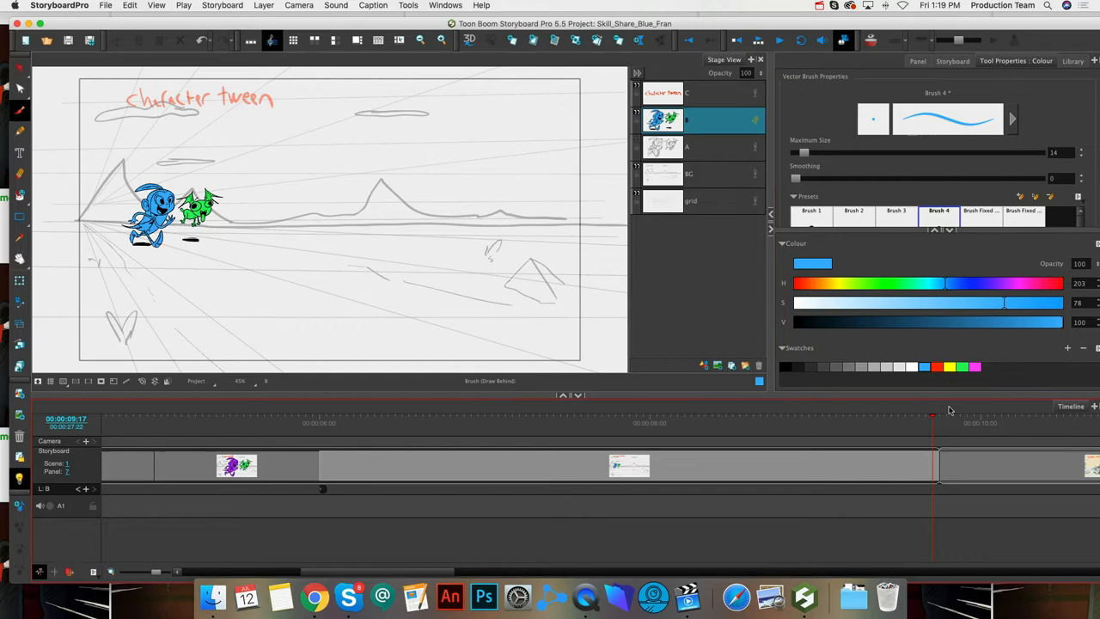
click(1043, 63)
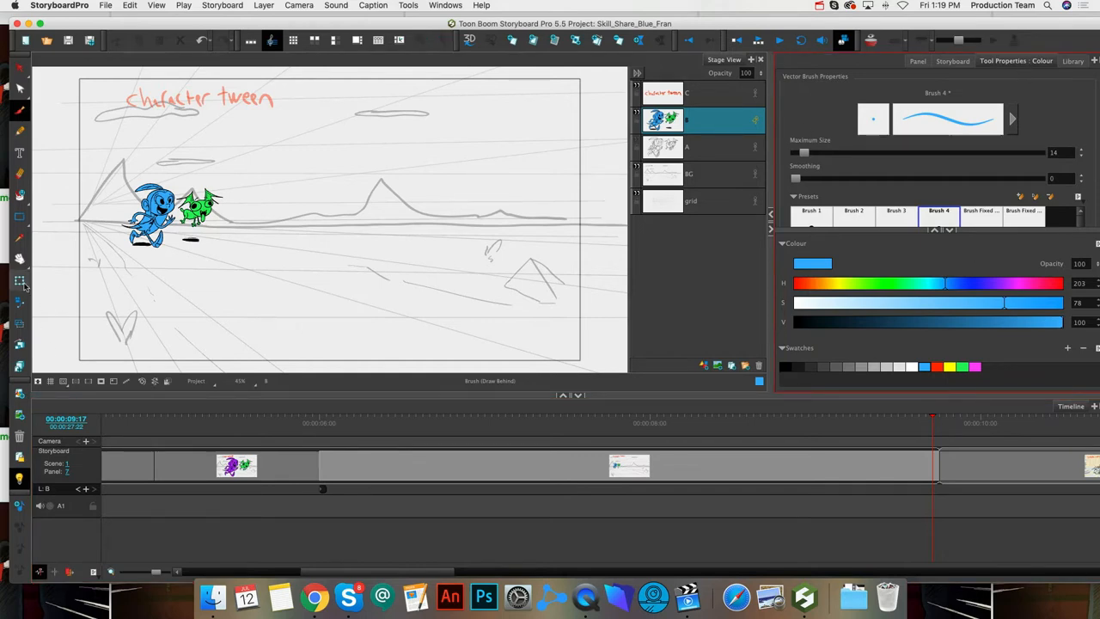
click(20, 282)
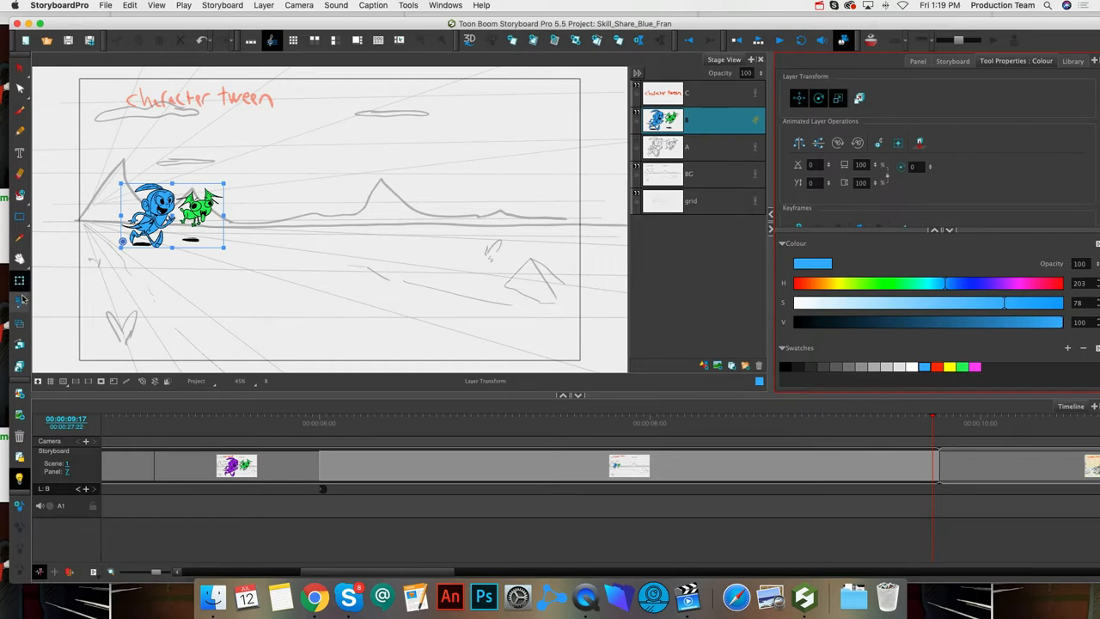
drag(983, 237, 983, 286)
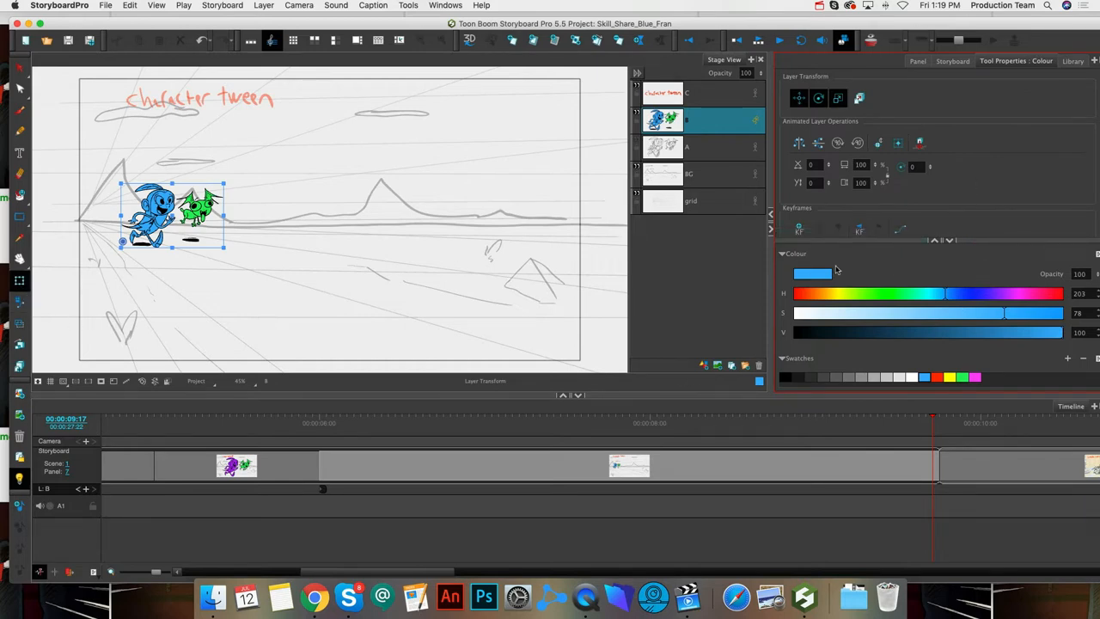
click(799, 228)
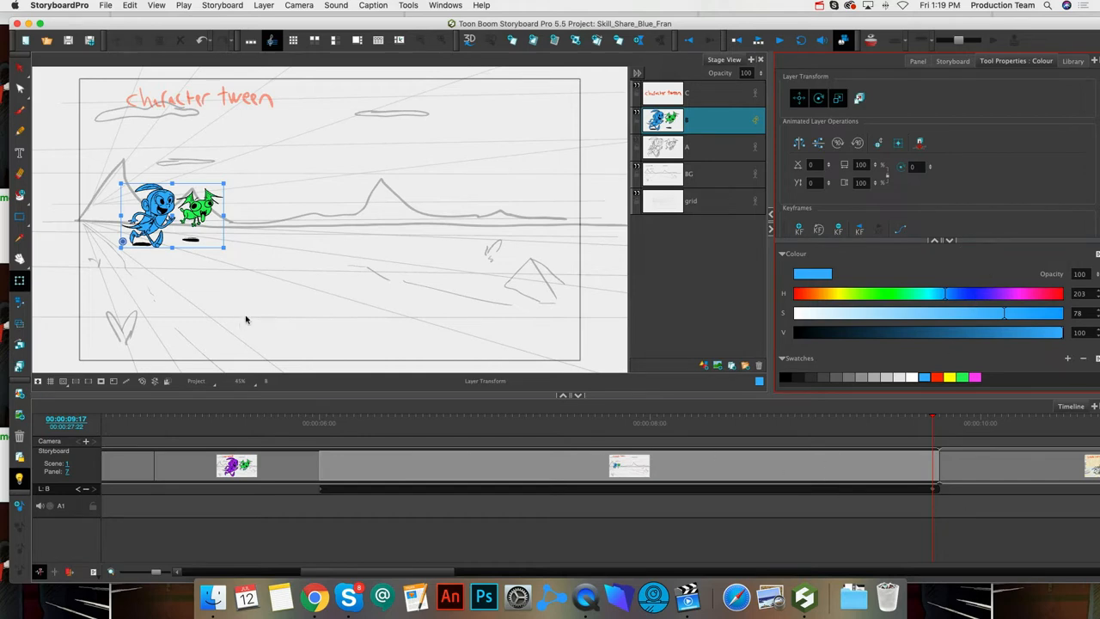
- At layer B's last keyframe, use the Select tool to enlarge, rotate and move both characters across the frame, and scrub back to the panel's start
click(321, 441)
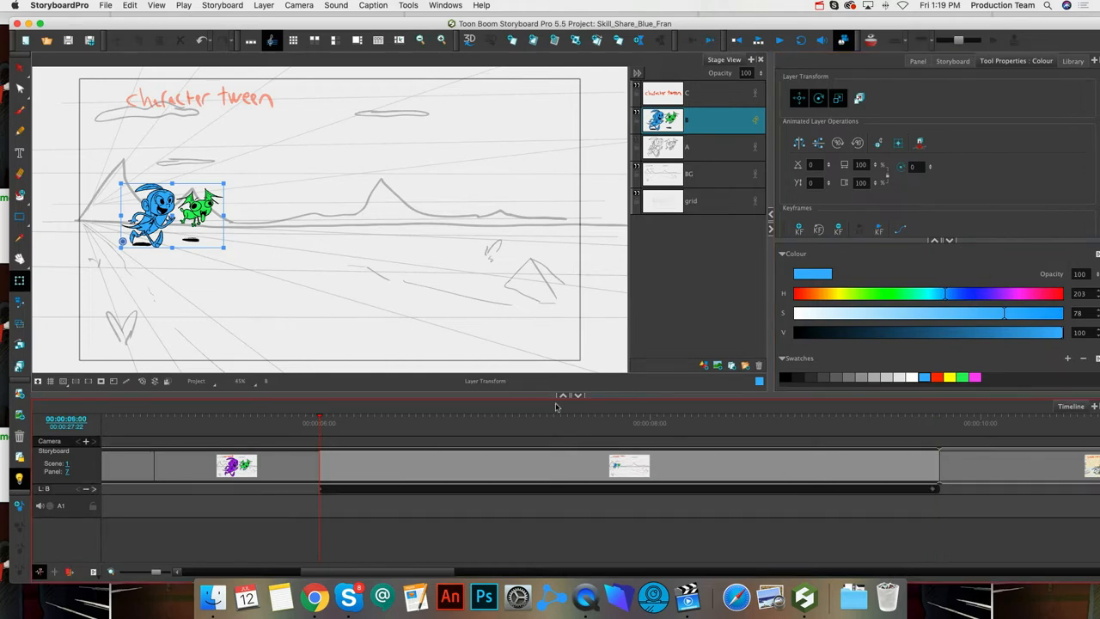
click(936, 492)
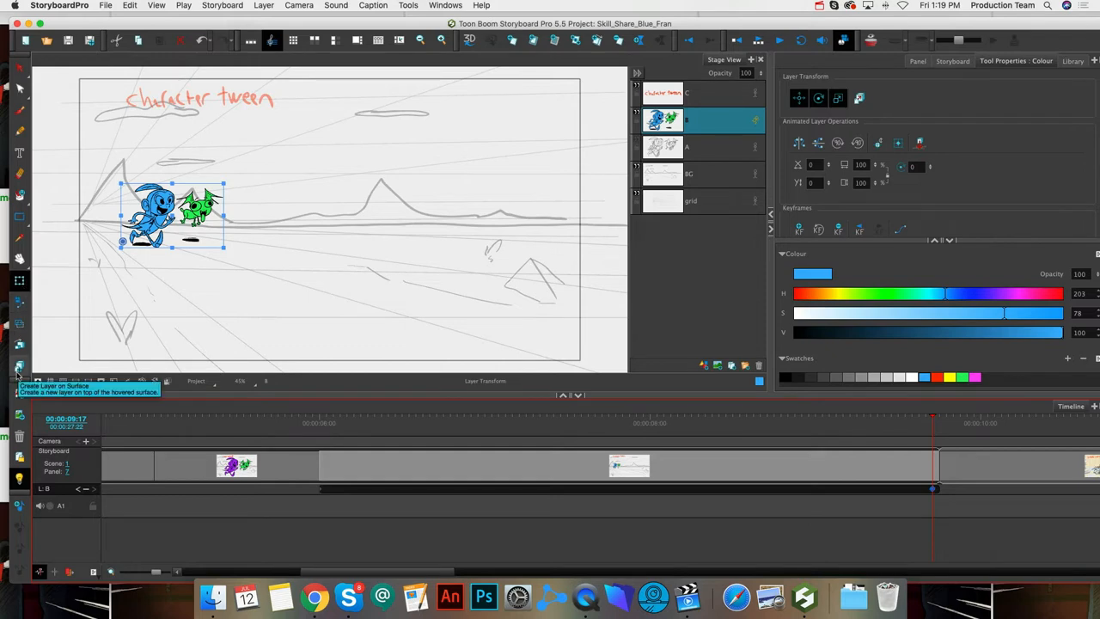
click(20, 67)
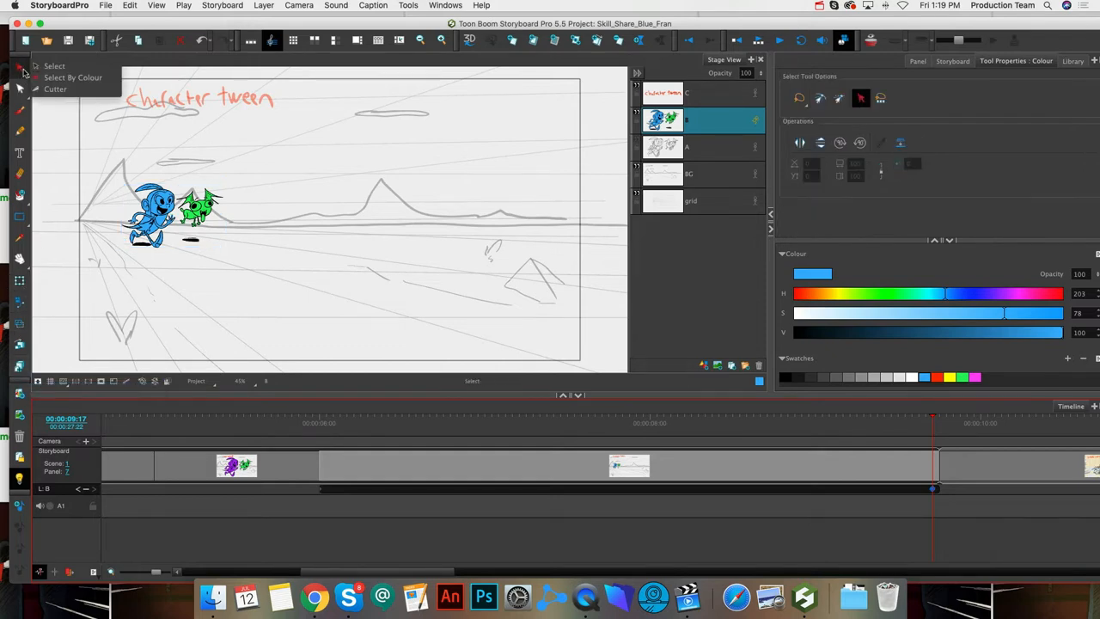
click(37, 67)
mouse_move(96, 177)
mouse_down()
mouse_move(227, 251)
mouse_move(102, 176)
mouse_up()
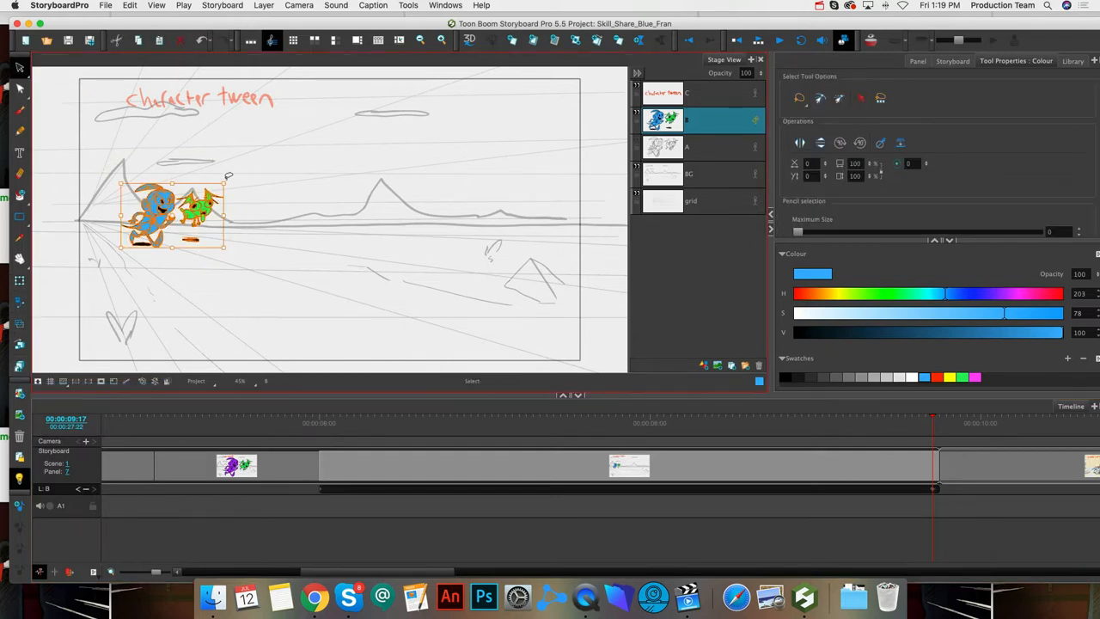
drag(254, 171, 553, 209)
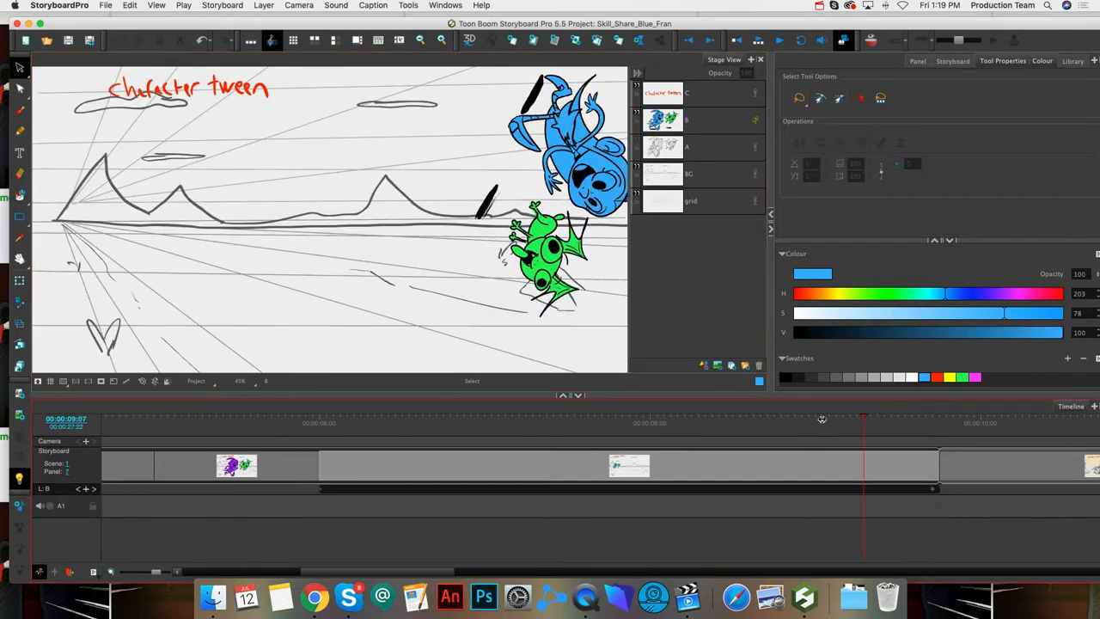
drag(923, 413, 320, 447)
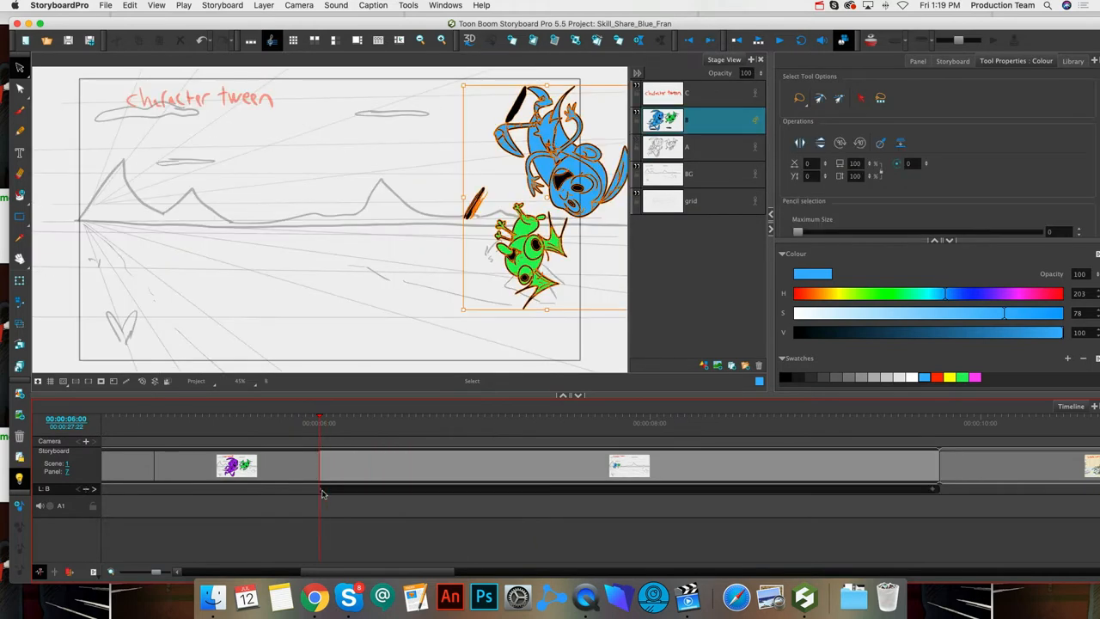
- Delete the first and last keyframes of layer B and return to the panel's first frame
click(322, 490)
click(934, 489)
click(932, 488)
key(Delete)
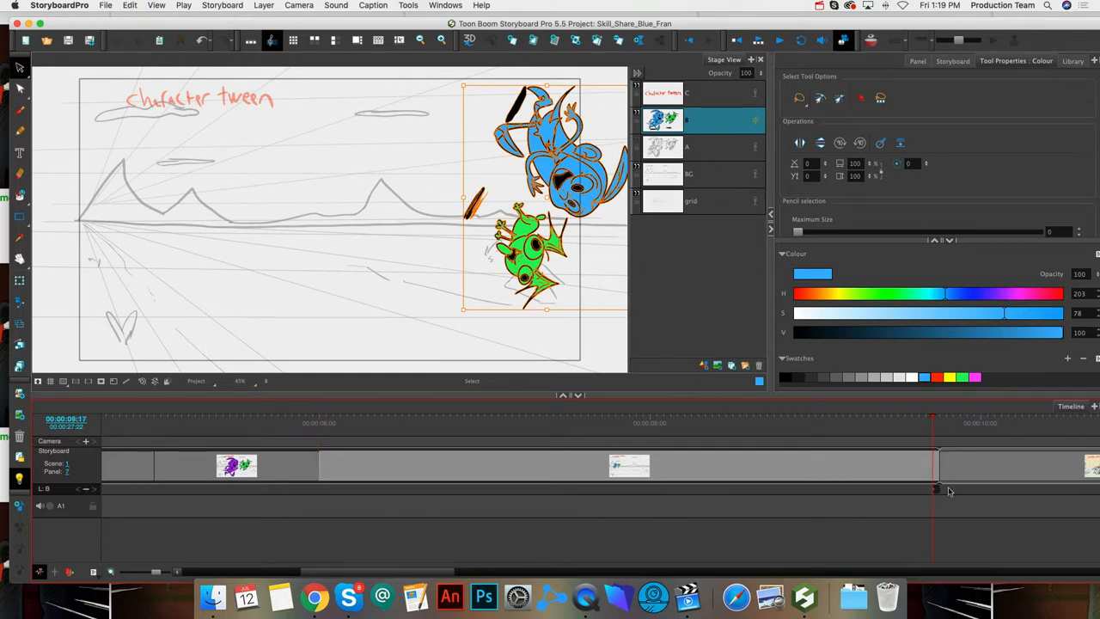
click(324, 443)
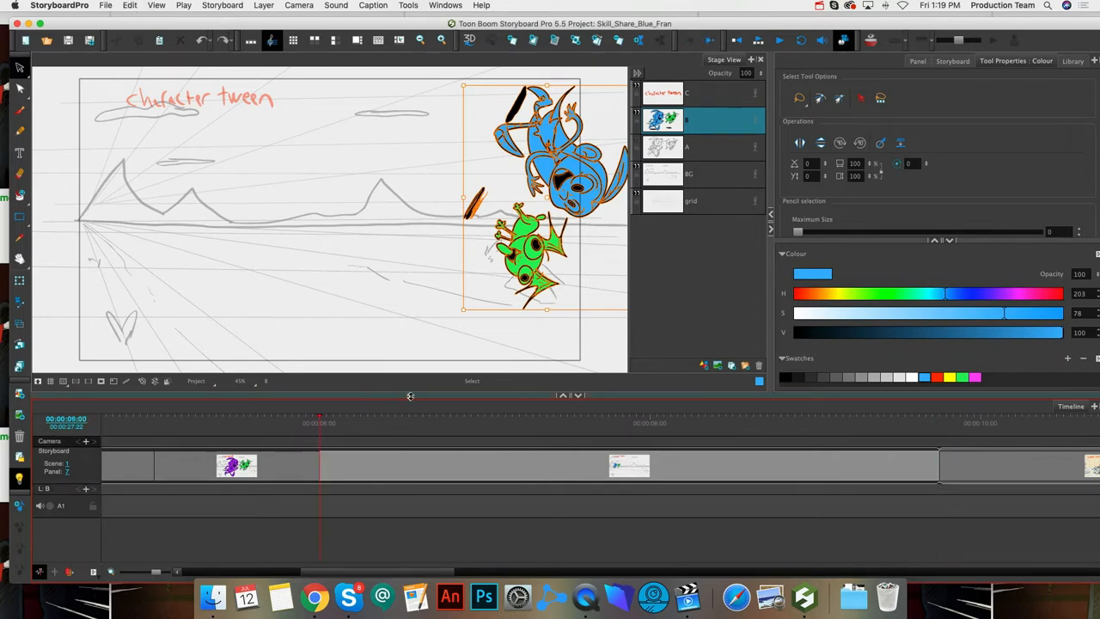
- Undo the keyframe and artwork changes on layer B, scrubbing the timeline to check the tween
key(super+z)
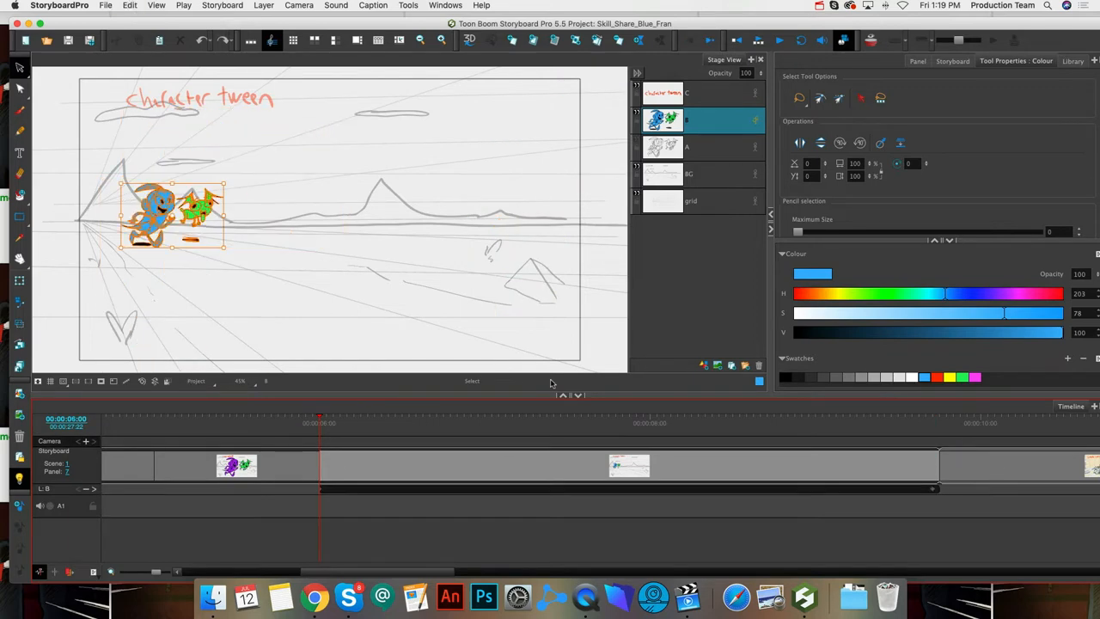
drag(325, 430, 401, 426)
key(super+shift+z)
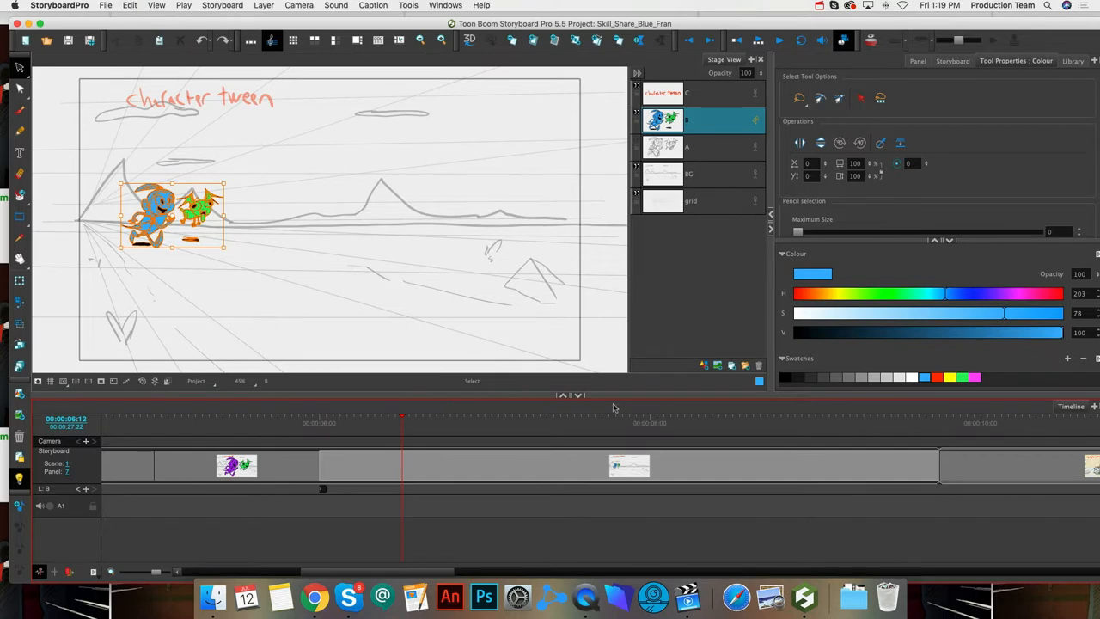
key(super+z)
- Play the character tween from 00:00:06:00 and select layer B's last keyframe
key(space)
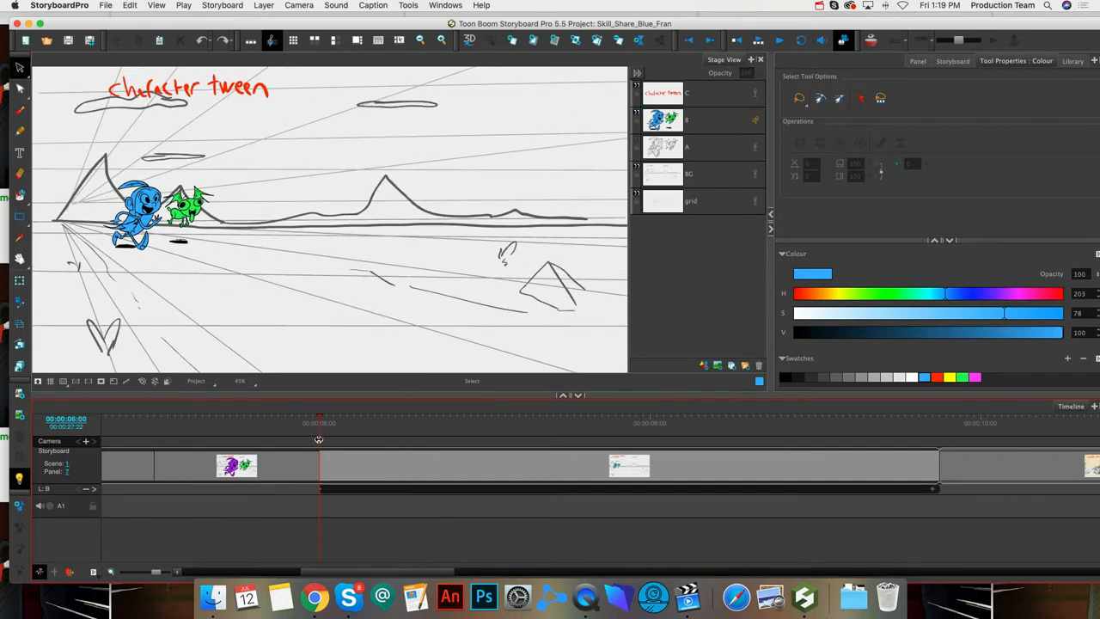
key(space)
click(934, 493)
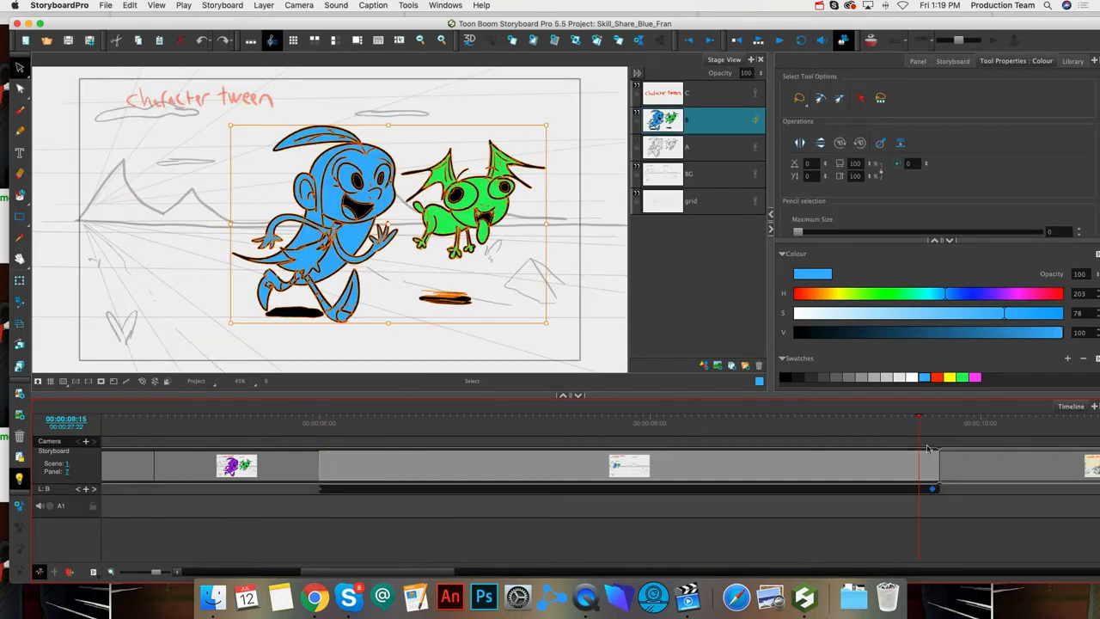
- Play layer B's character tween, show its motion path with the Layer Transform tool, and scrub back to 00:00:06:20
click(780, 421)
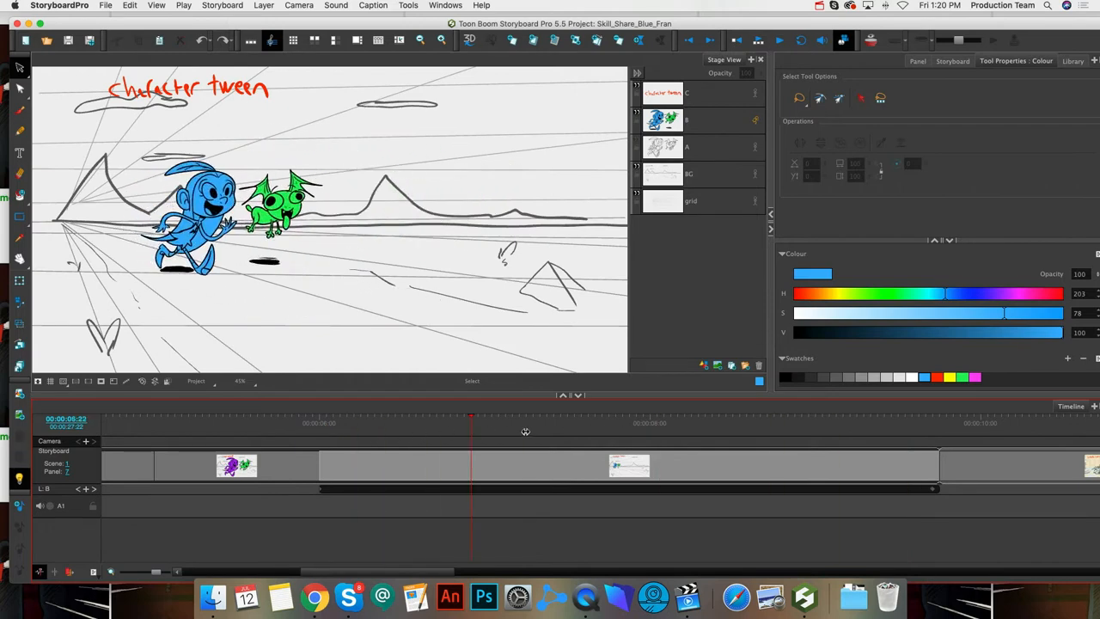
key(space)
click(20, 281)
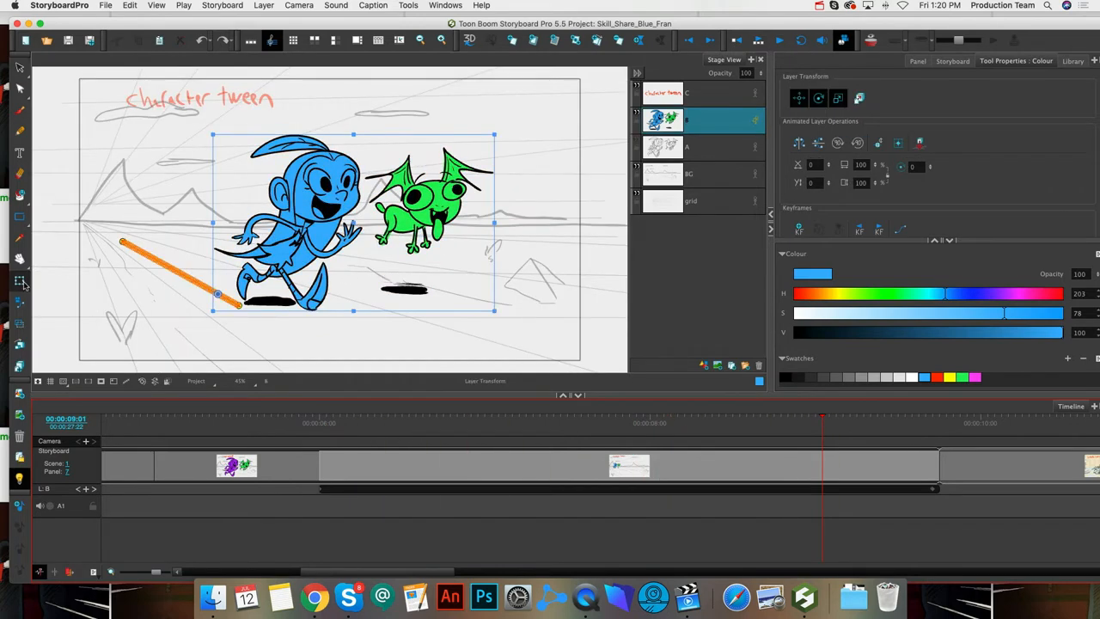
drag(819, 421, 457, 422)
right_click(24, 284)
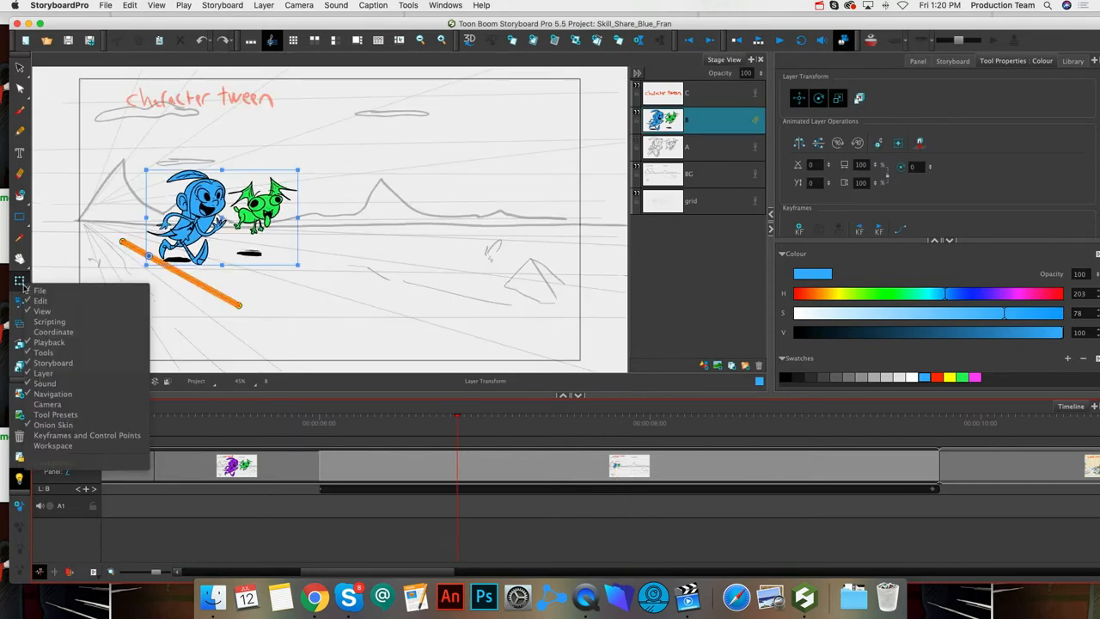
click(47, 247)
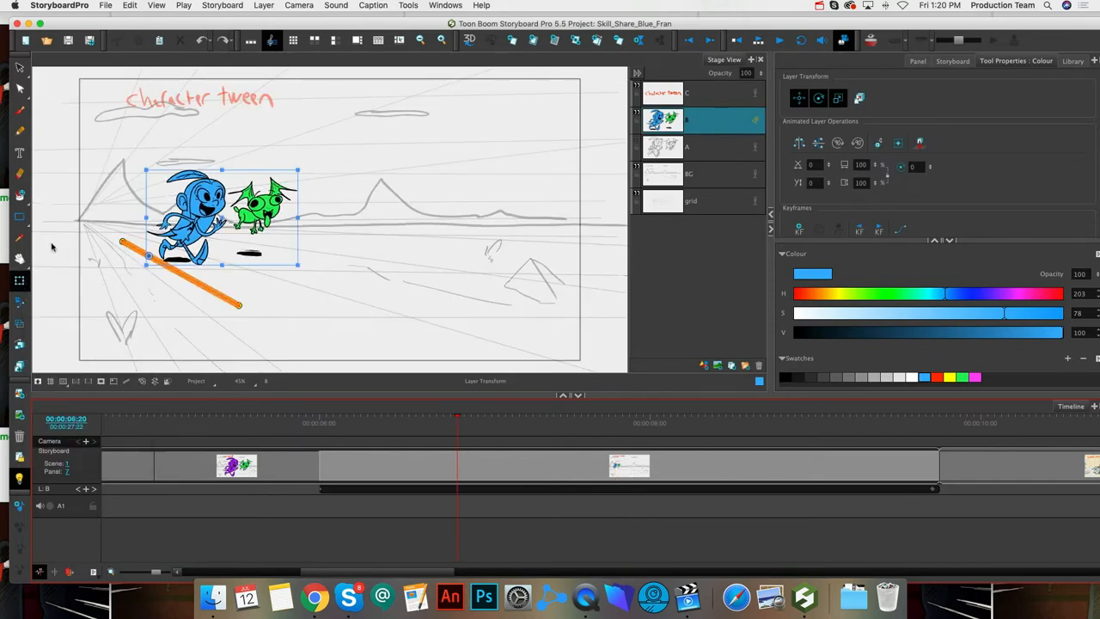
click(23, 282)
click(336, 8)
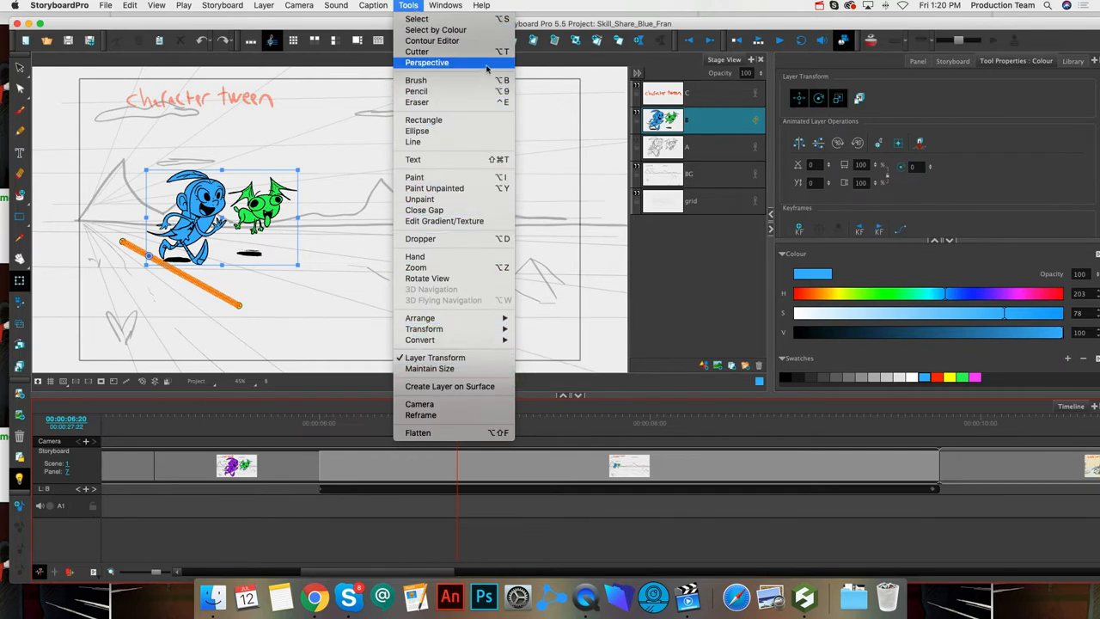
click(662, 464)
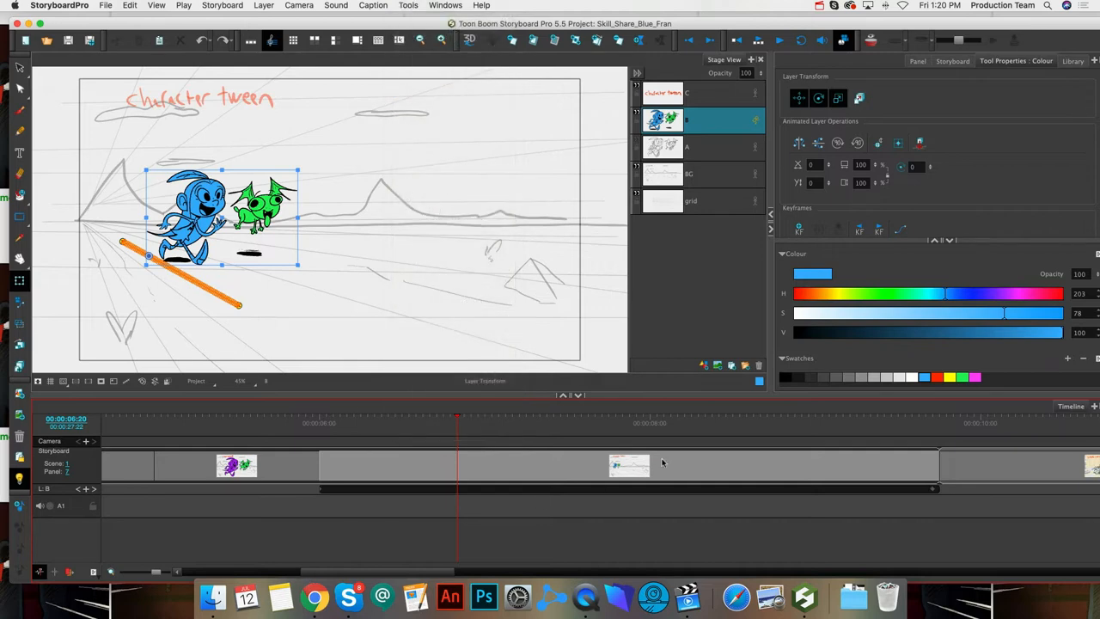
key(alt+6)
click(21, 281)
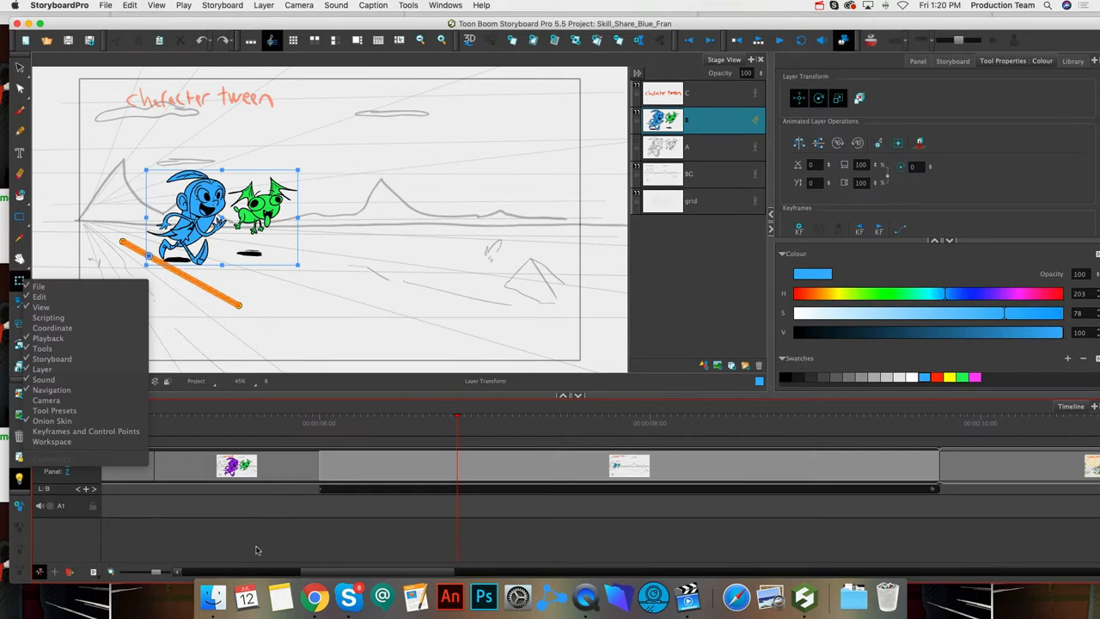
- Play the tween from near the panel's start and place the playhead at 00:00:07:11
click(348, 421)
key(Return)
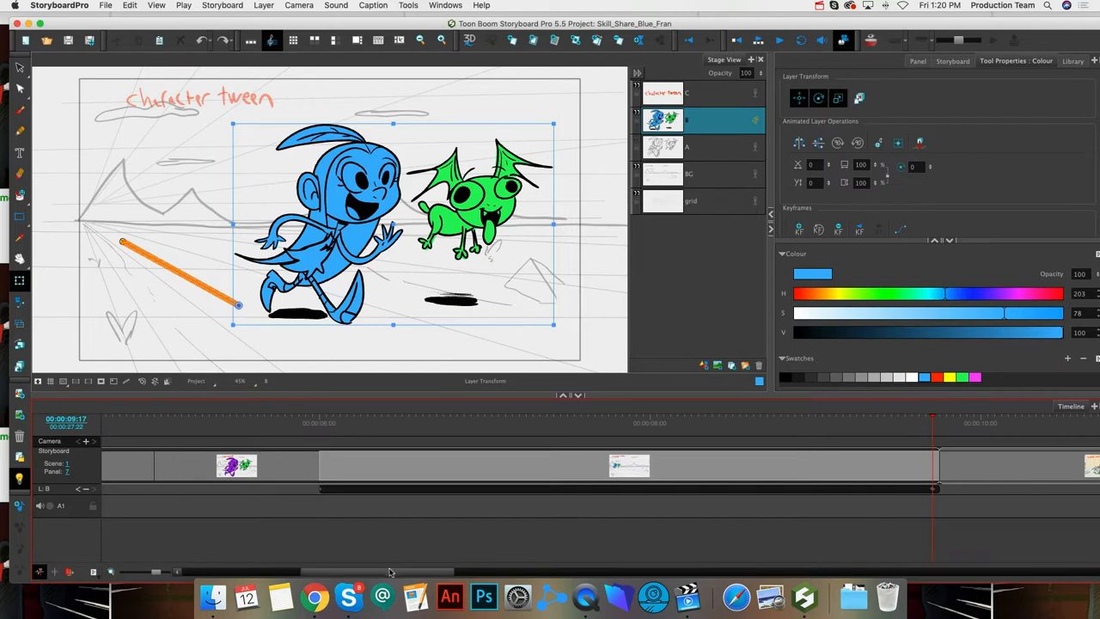
click(562, 474)
- Add a new drawing layer directly above the grid layer and activate the Brush tool with the whole camera frame in view
click(704, 176)
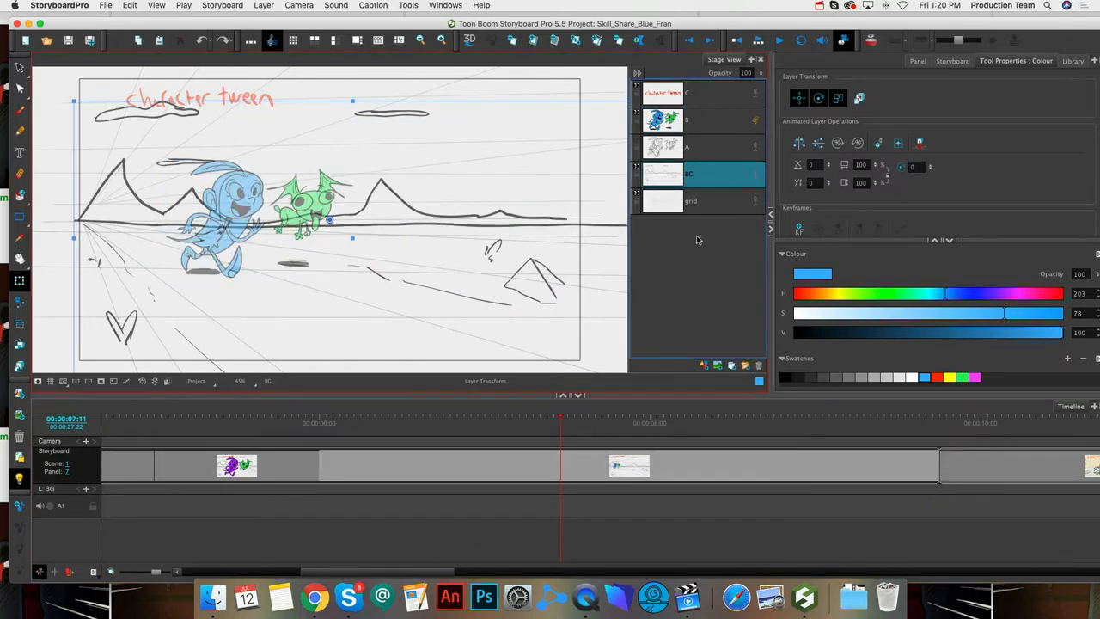
click(712, 204)
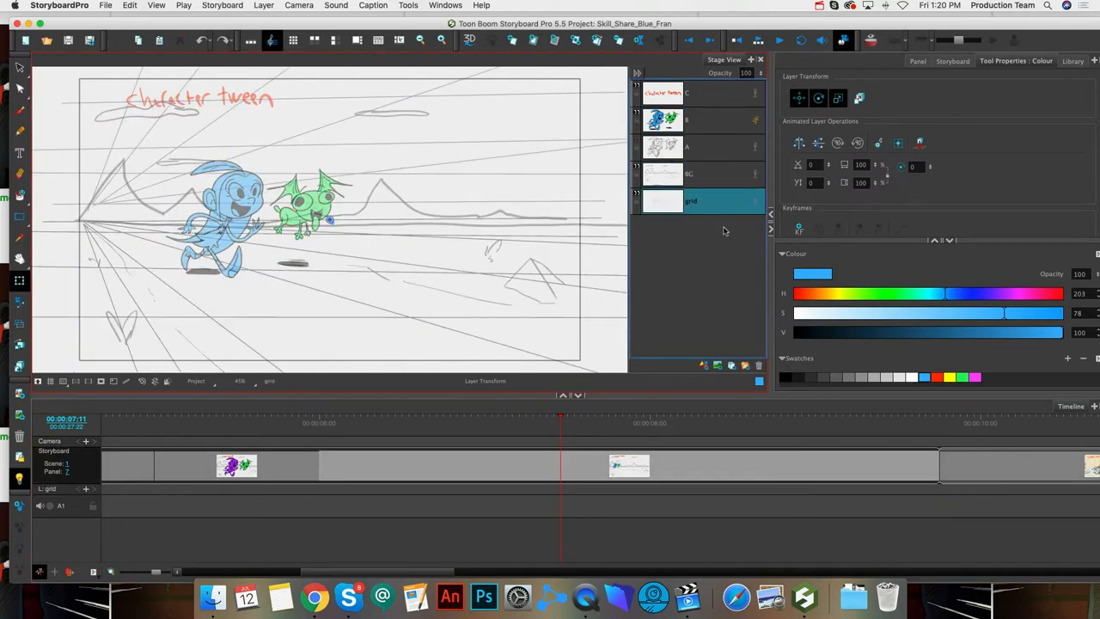
click(704, 365)
key(space)
drag(464, 280, 464, 309)
key(2)
key(alt+b)
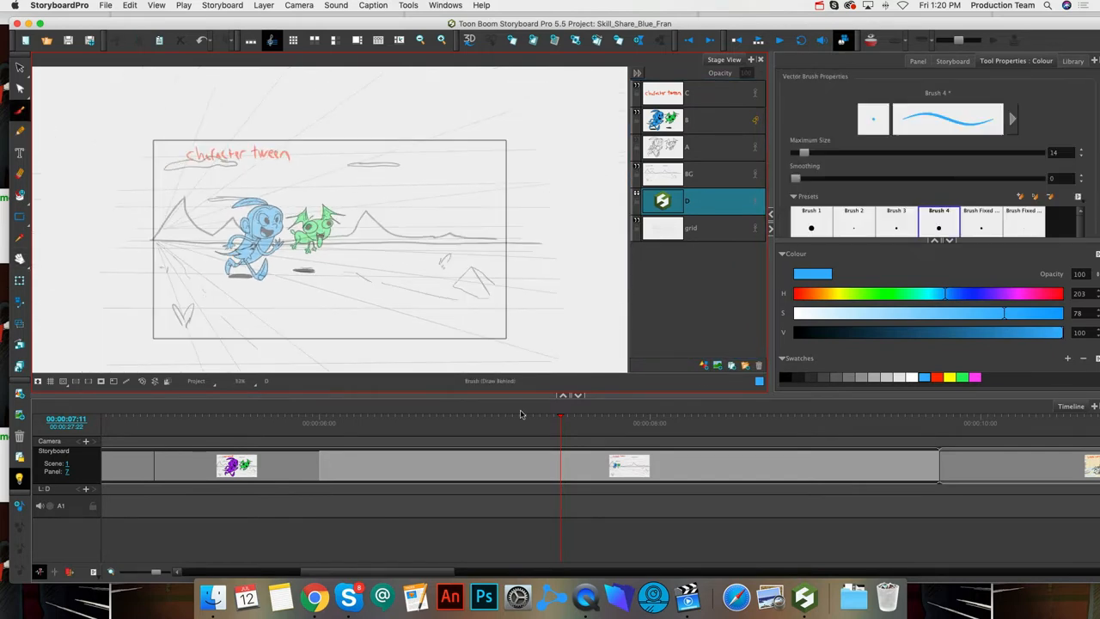
- Change the current colour to a linear gradient from blue to yellow, with RGB 245, 235, 110 as the end colour
click(935, 370)
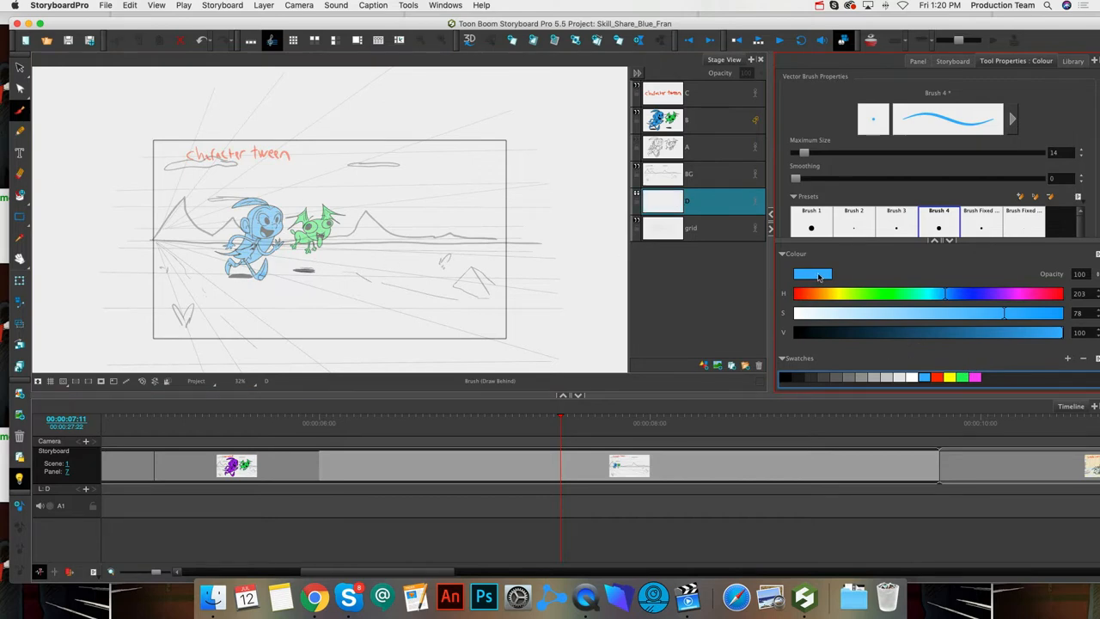
double_click(819, 275)
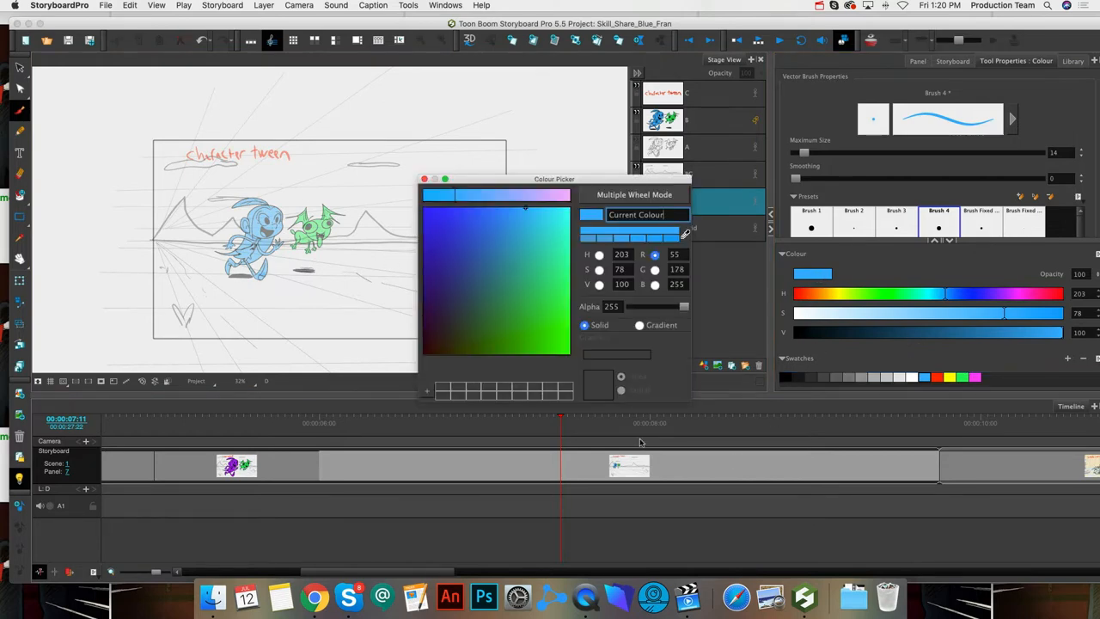
click(640, 326)
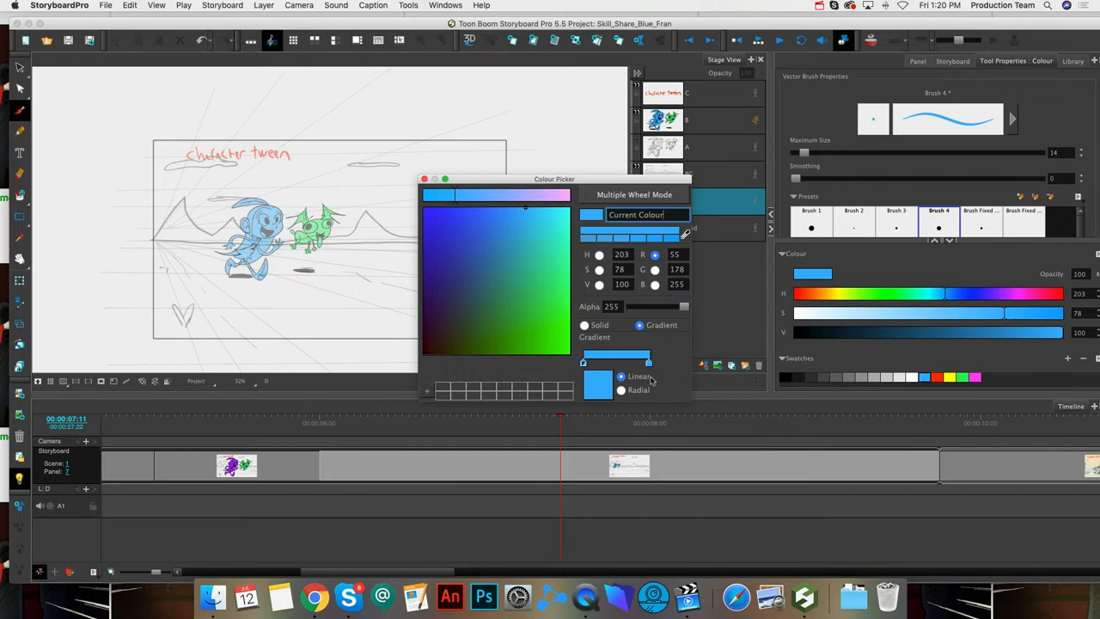
click(650, 367)
click(565, 199)
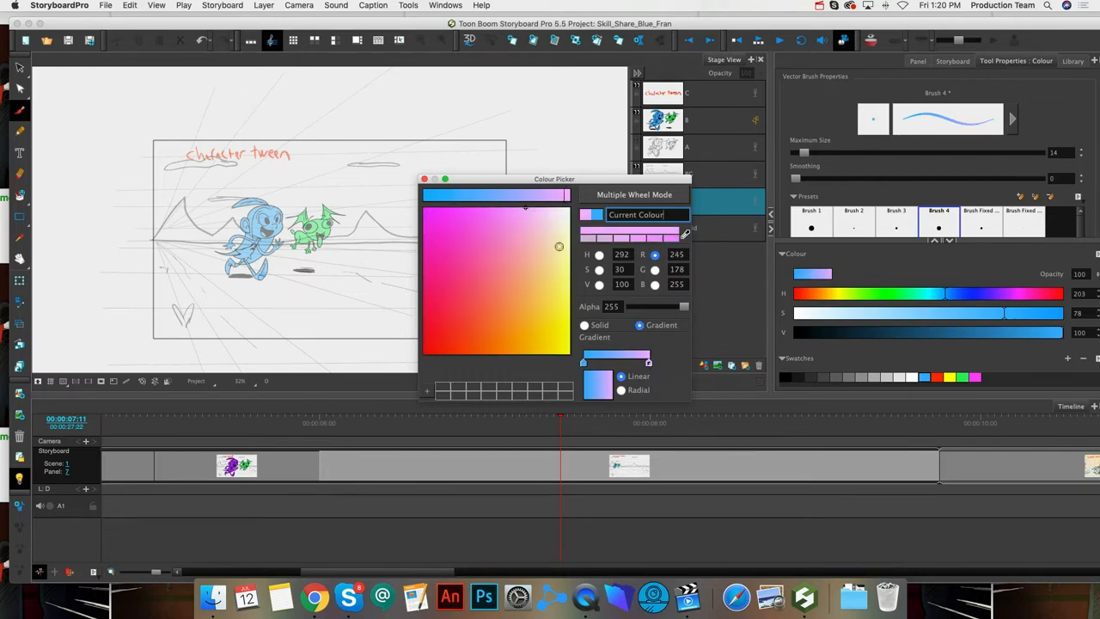
click(470, 325)
mouse_move(470, 326)
mouse_down()
mouse_move(525, 319)
mouse_move(558, 291)
mouse_up()
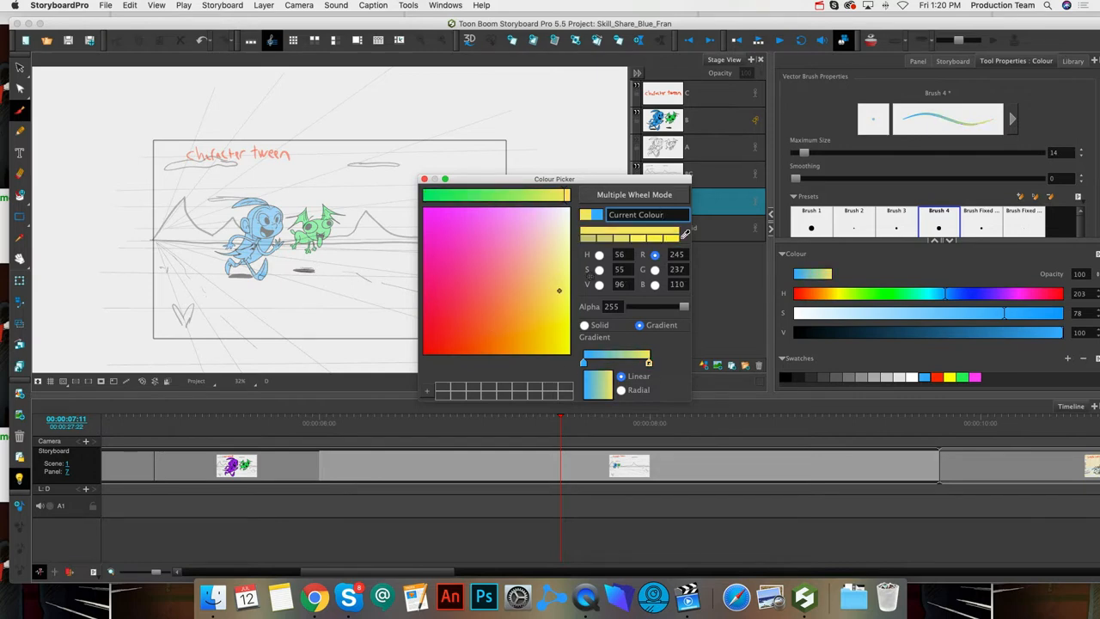
click(621, 390)
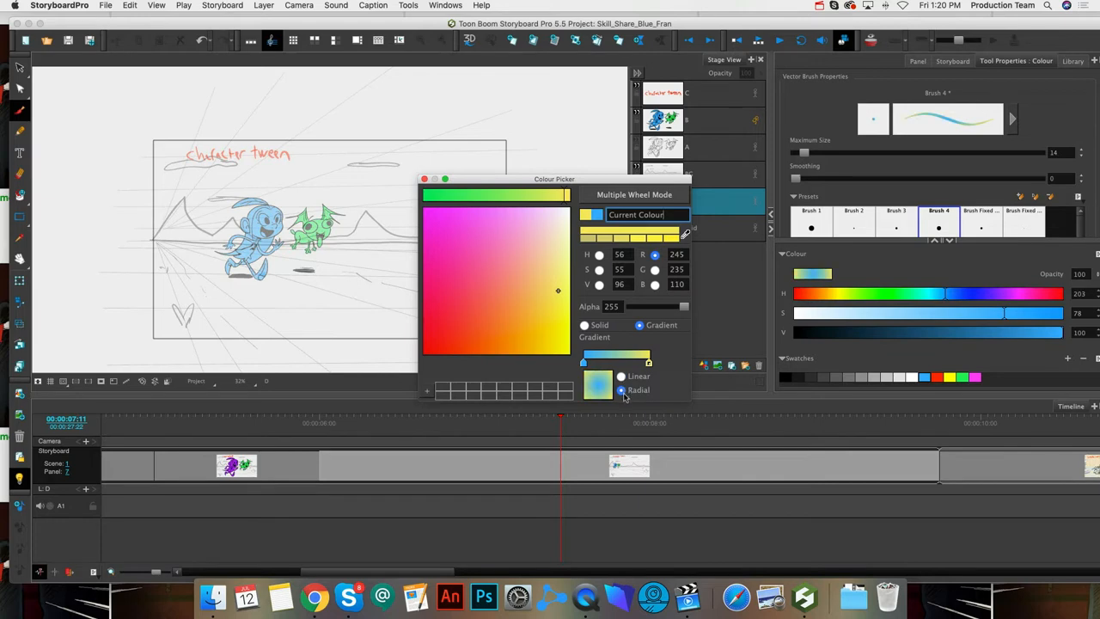
click(621, 375)
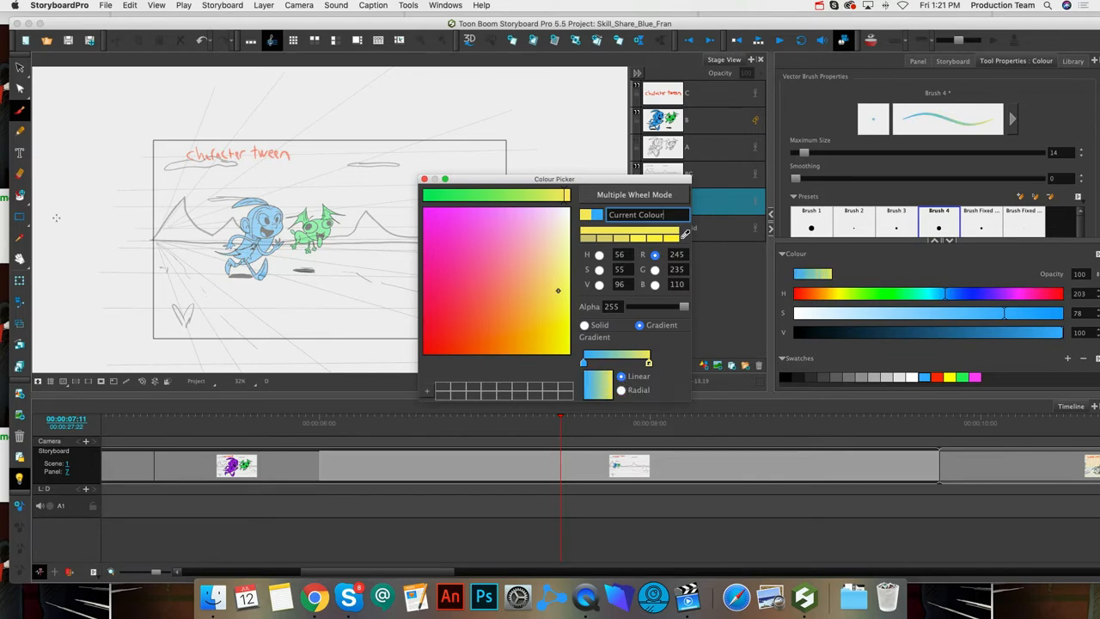
click(20, 110)
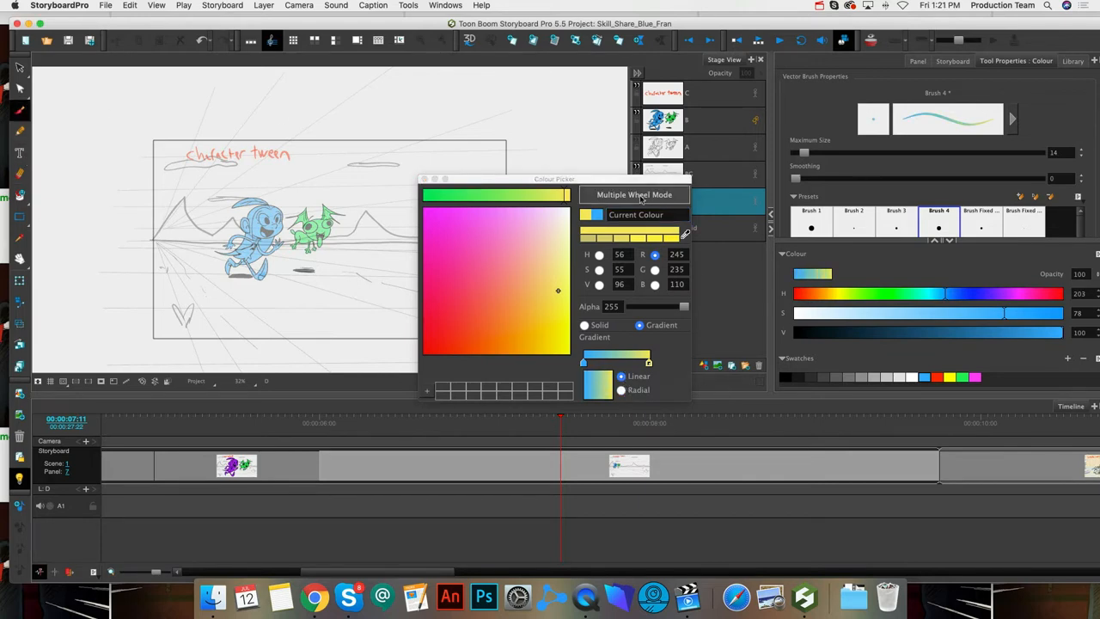
click(424, 178)
- Draw a closed brush outline around the camera frame on layer D and fill it with the blue-to-yellow gradient
mouse_move(131, 254)
mouse_down()
mouse_move(135, 147)
mouse_move(452, 113)
mouse_move(553, 275)
mouse_move(253, 347)
mouse_move(138, 239)
mouse_up()
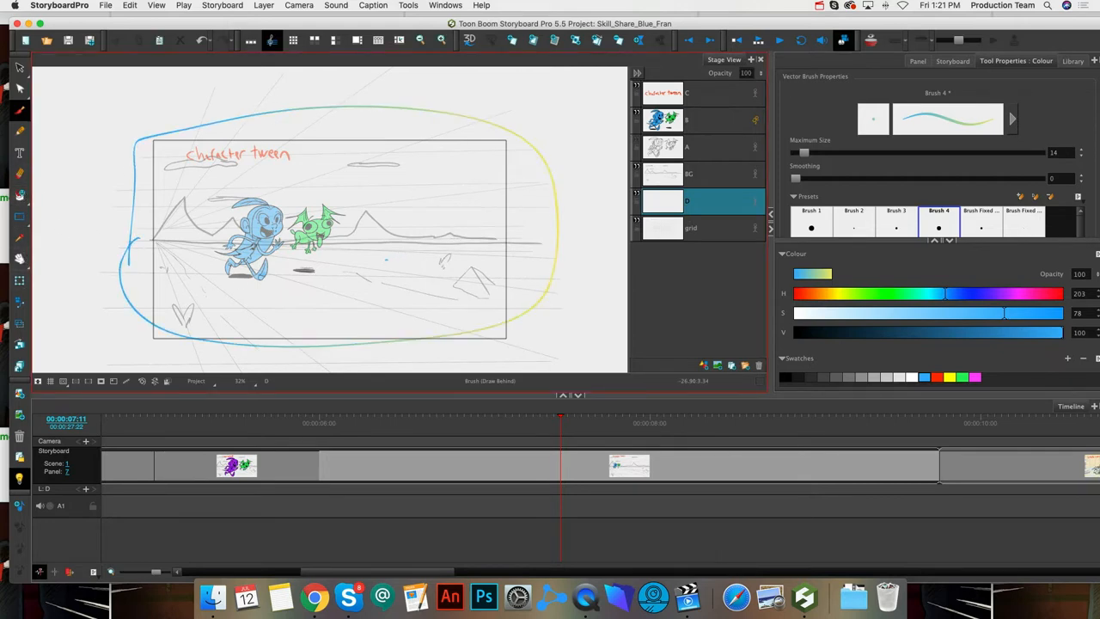
click(21, 196)
click(436, 223)
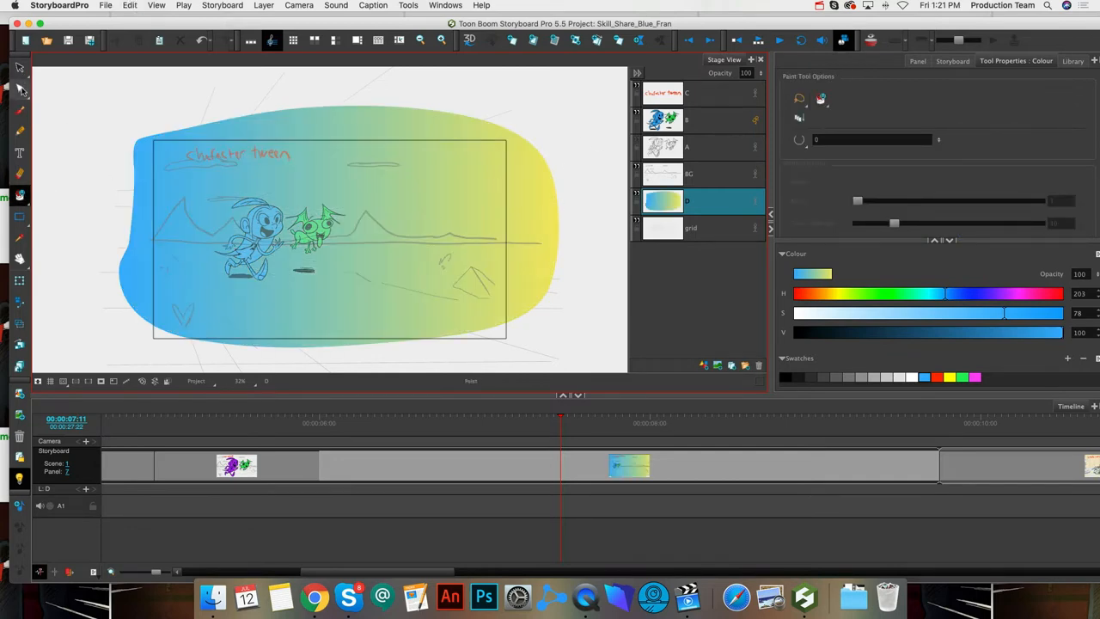
- Use Edit Gradient/Texture to offset the fill's gradient centre and rotate it to run vertically, blue above yellow
drag(20, 89, 105, 113)
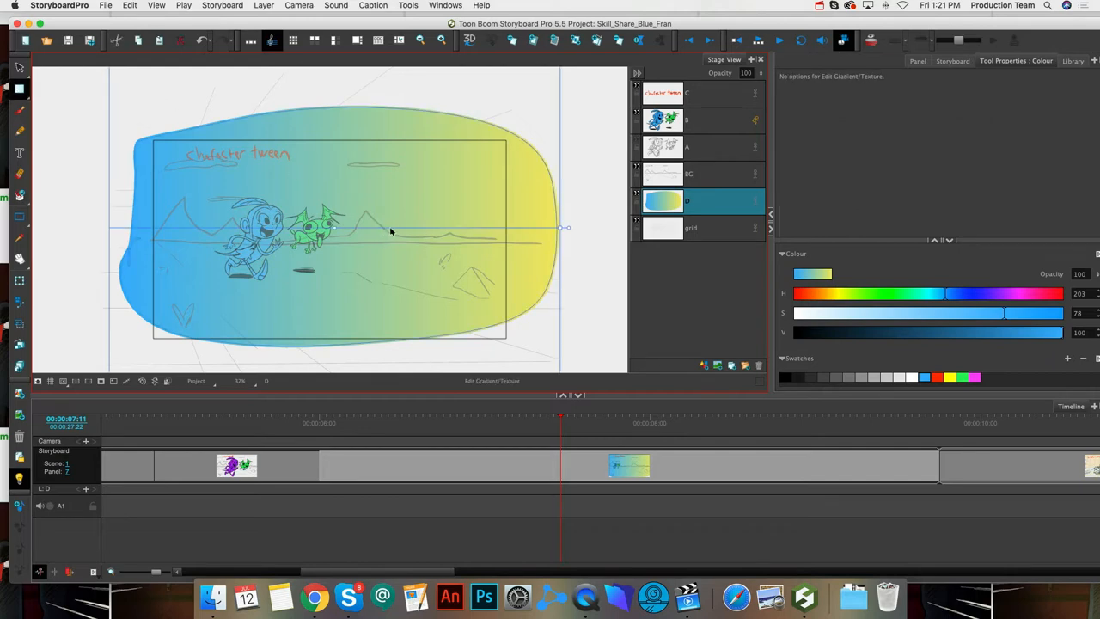
drag(334, 229, 301, 212)
key(1)
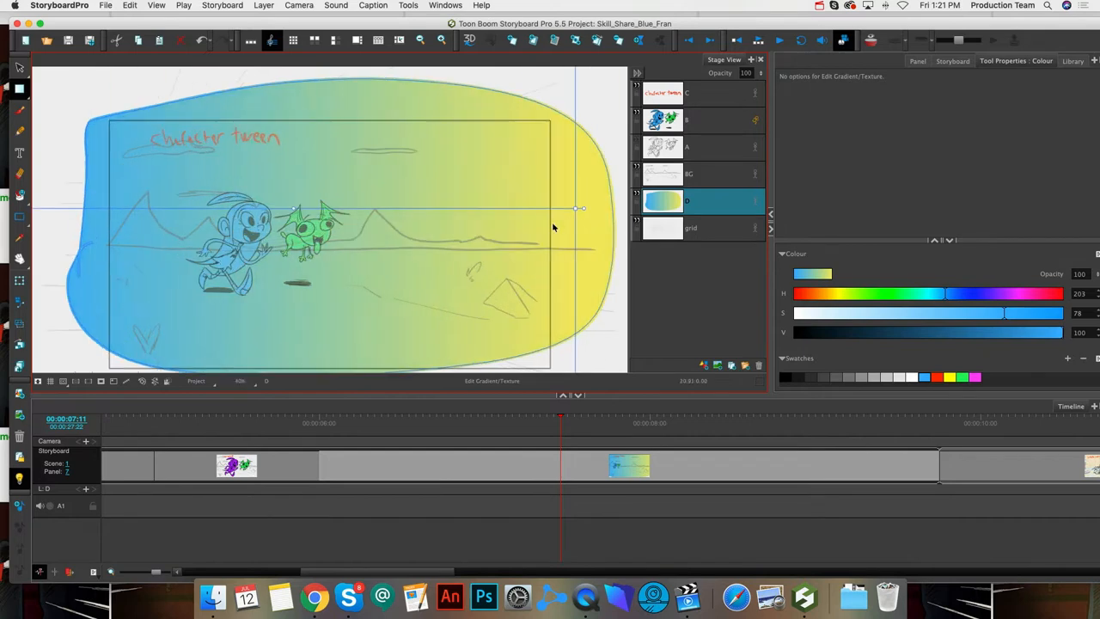
key(2)
key(2)
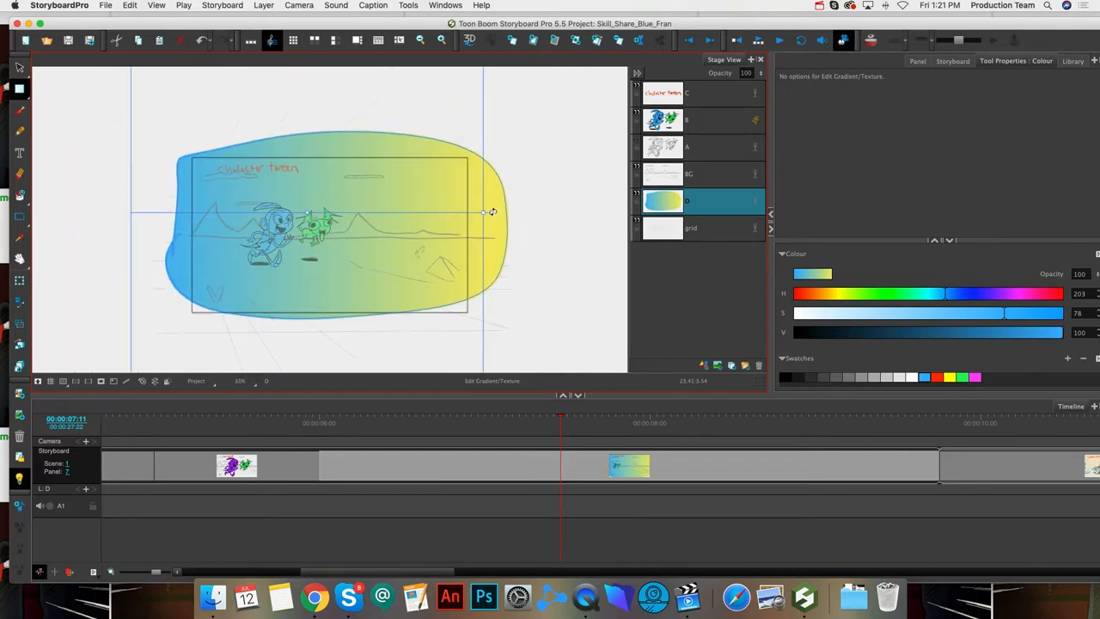
drag(493, 212, 306, 378)
key(2)
key(1)
key(1)
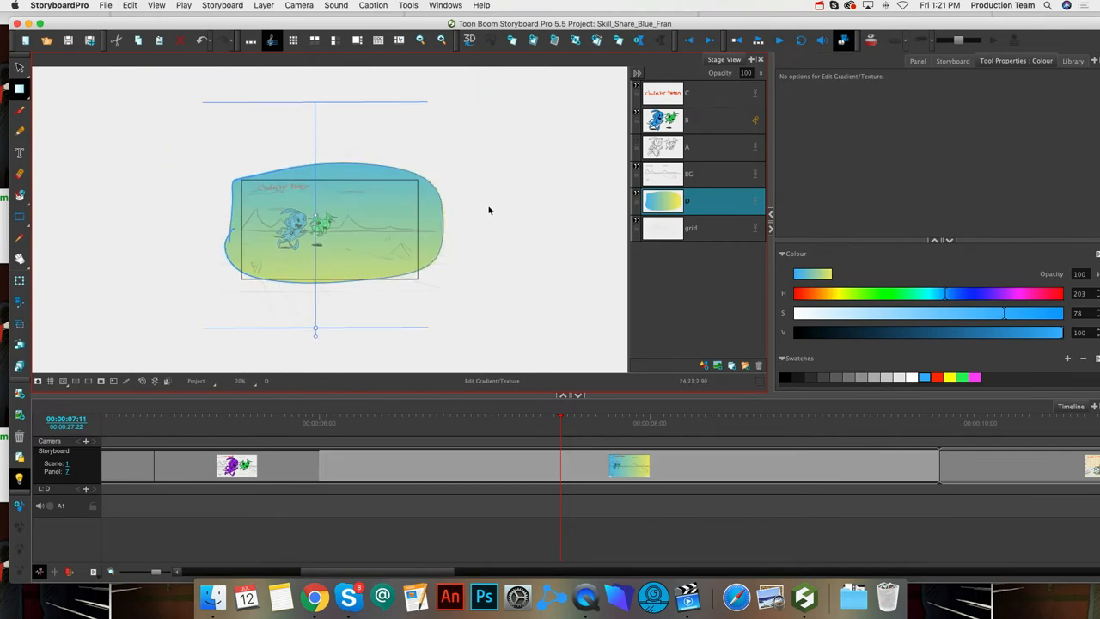
click(307, 138)
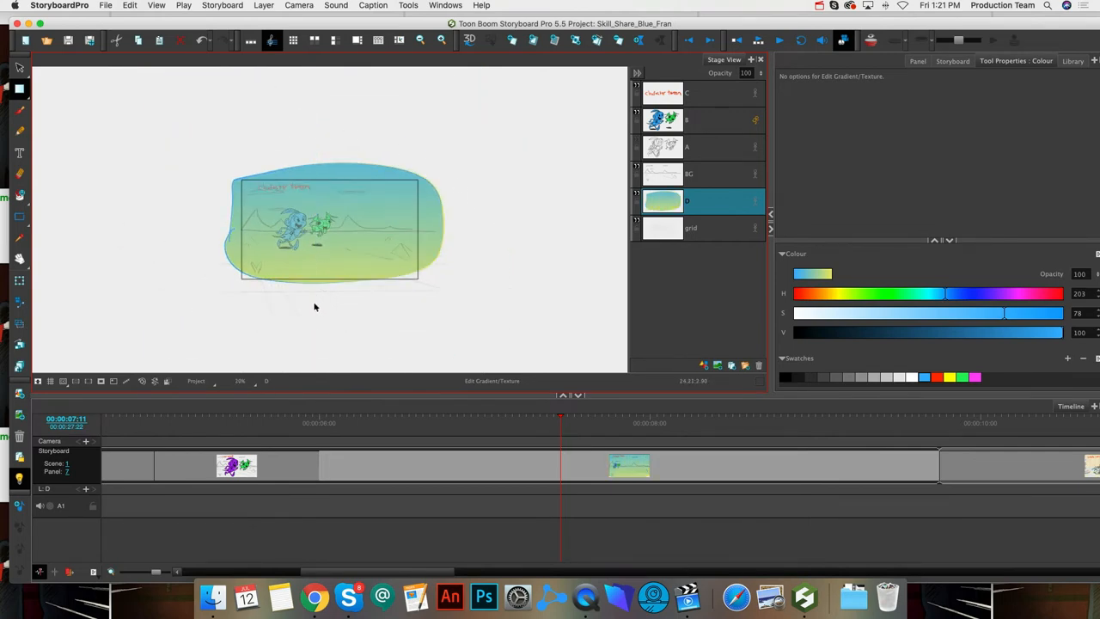
- Rotate the background shape's gradient diagonally so blue sits at the upper left and yellow at the lower right
drag(330, 206, 331, 208)
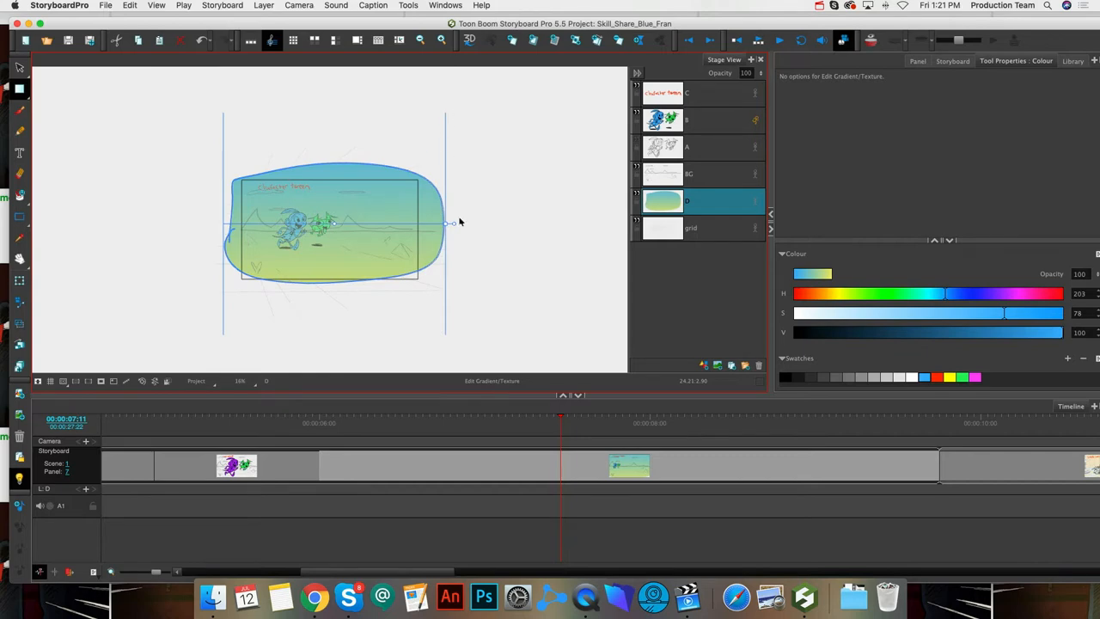
drag(455, 224, 424, 300)
click(547, 258)
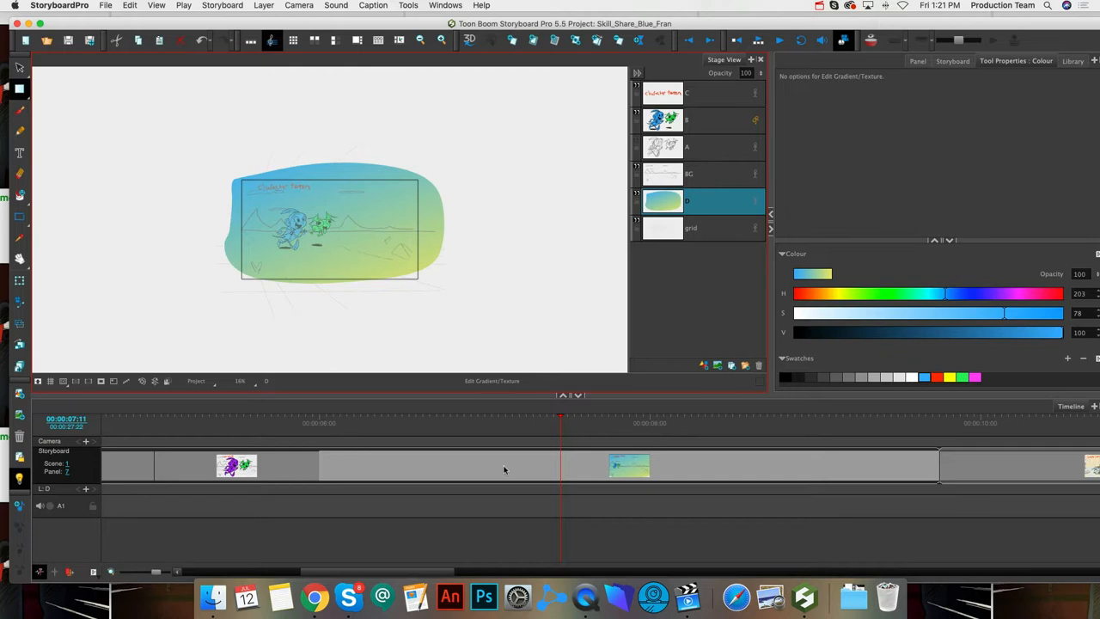
- Show panel 7's Dialog, Action Notes, Slugging and Notes captions and enlarge the area above the timeline
click(918, 61)
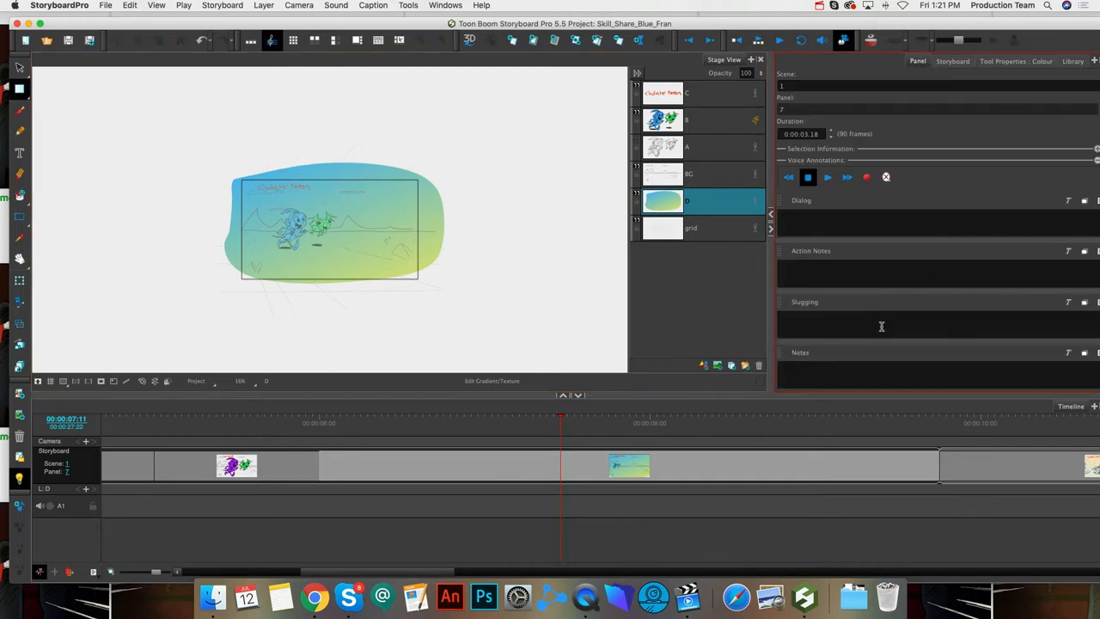
click(871, 220)
drag(856, 392, 860, 438)
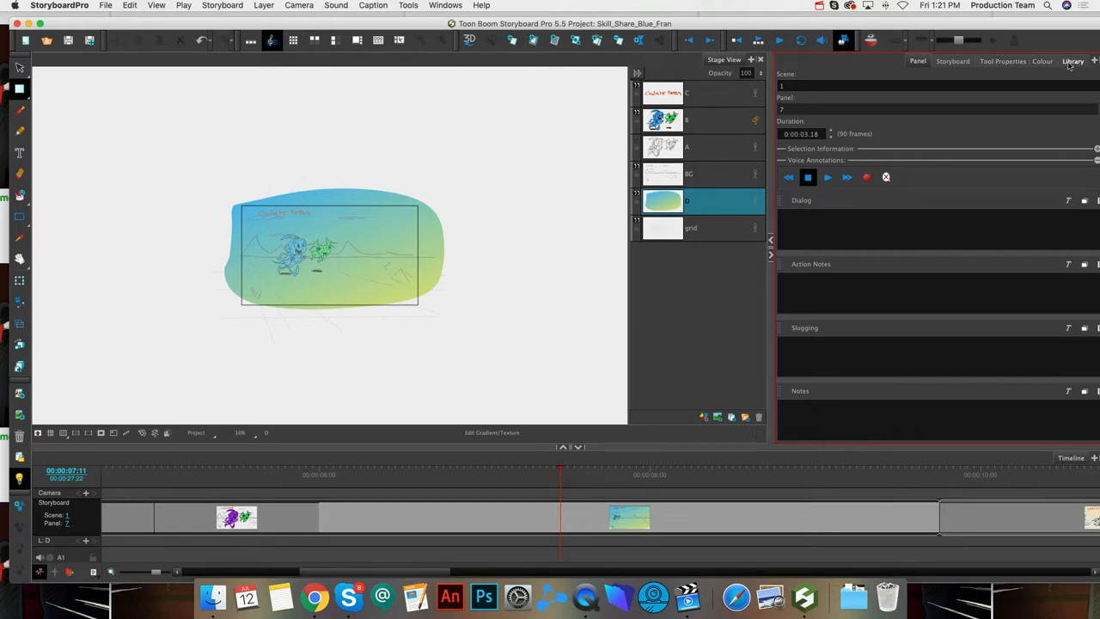
- Clear all the text from the storyboard's Script caption
click(953, 65)
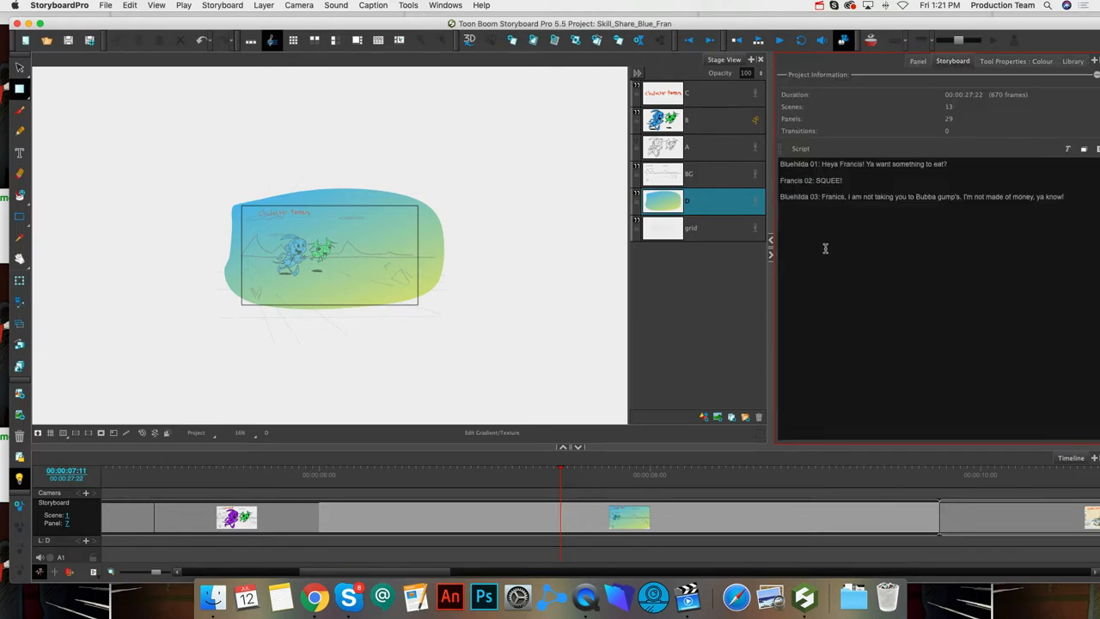
key(super+a)
key(BackSpace)
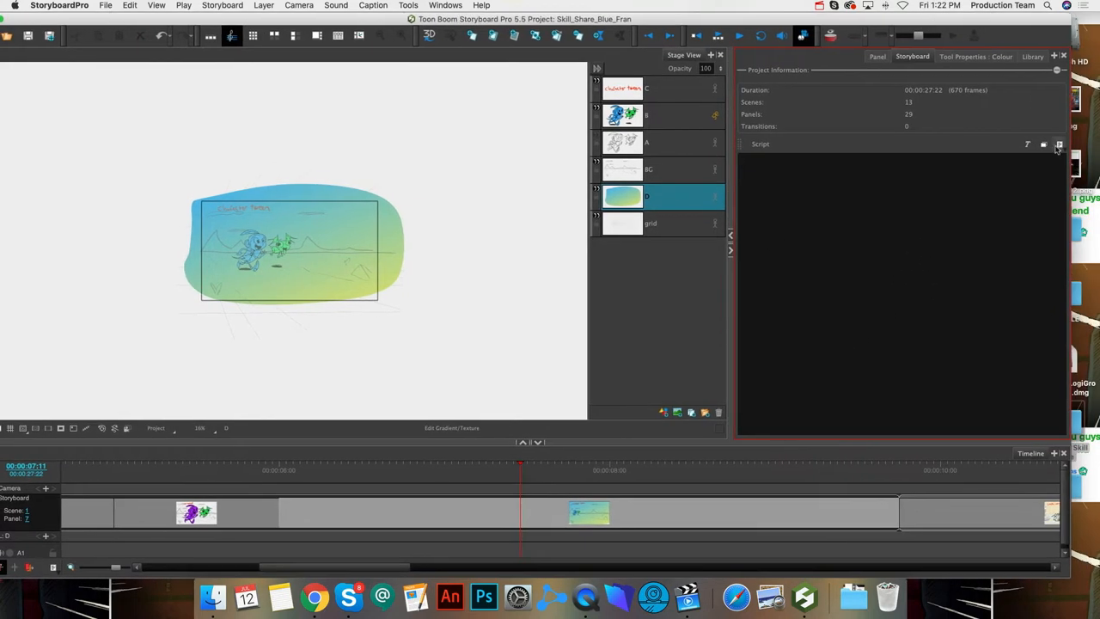
- Import the TOTS_RadioPlay text file from the skill share folder on the Desktop as a caption into the Script field
click(1060, 145)
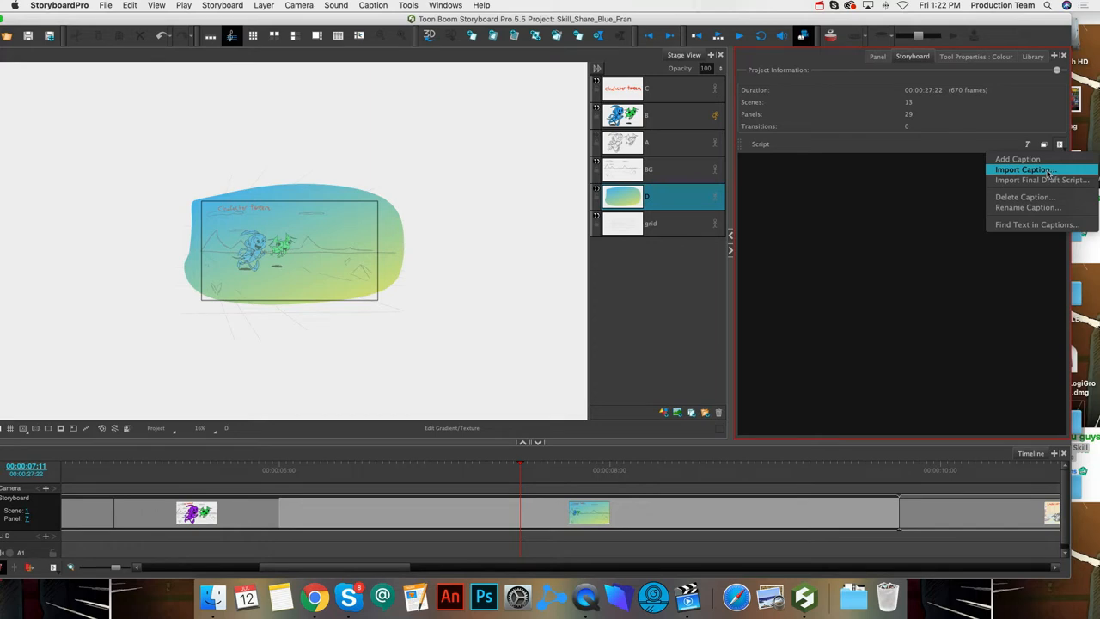
click(1040, 173)
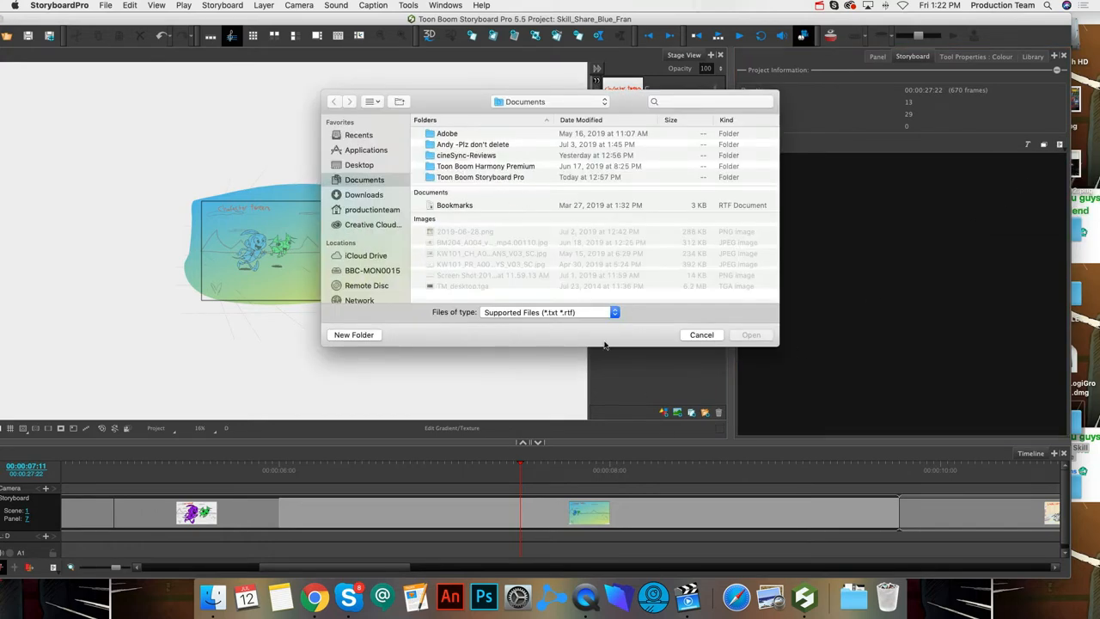
drag(606, 346, 606, 488)
click(365, 166)
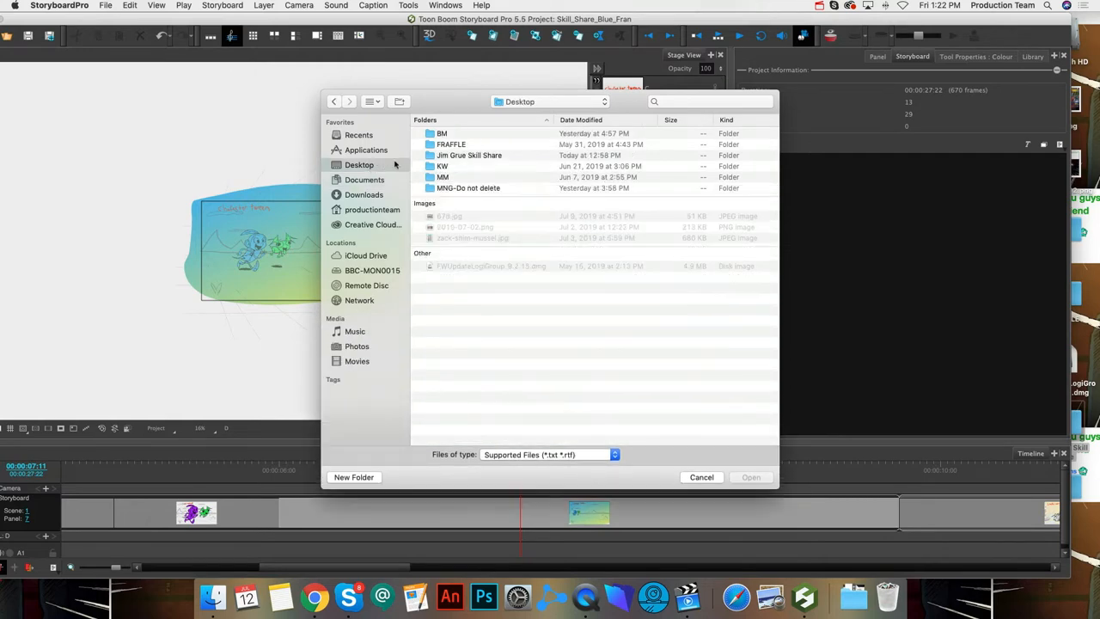
click(501, 156)
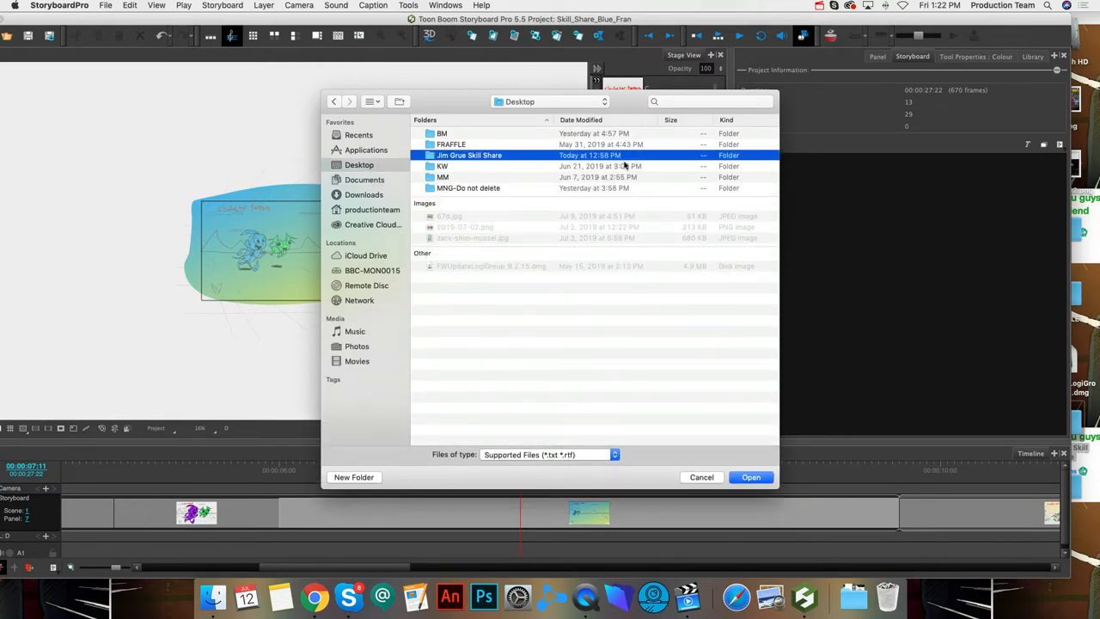
double_click(521, 157)
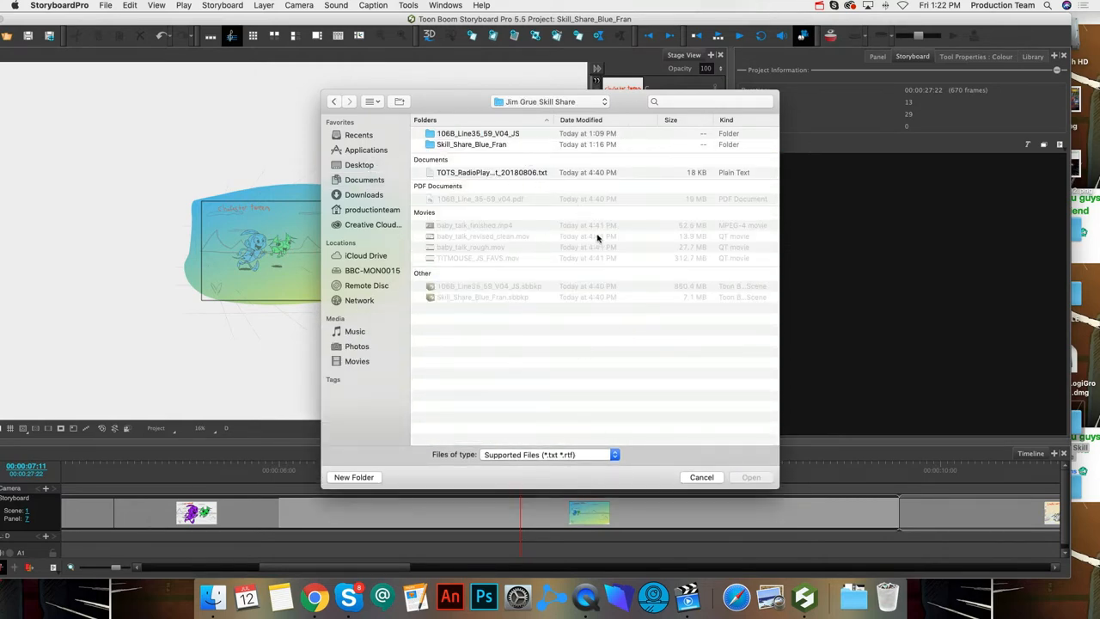
click(515, 174)
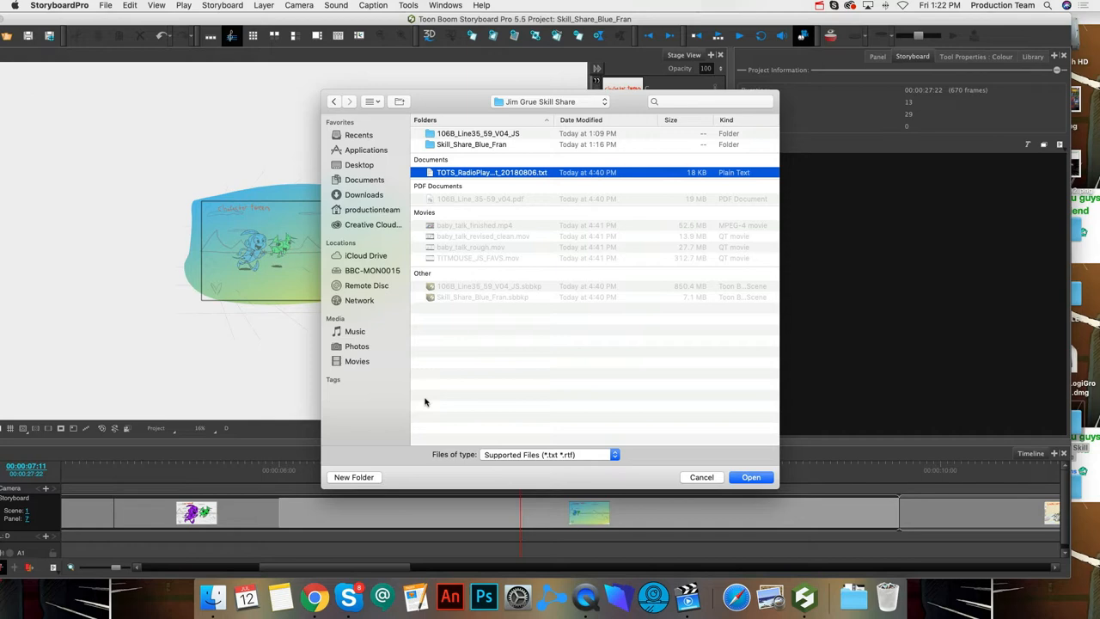
click(751, 478)
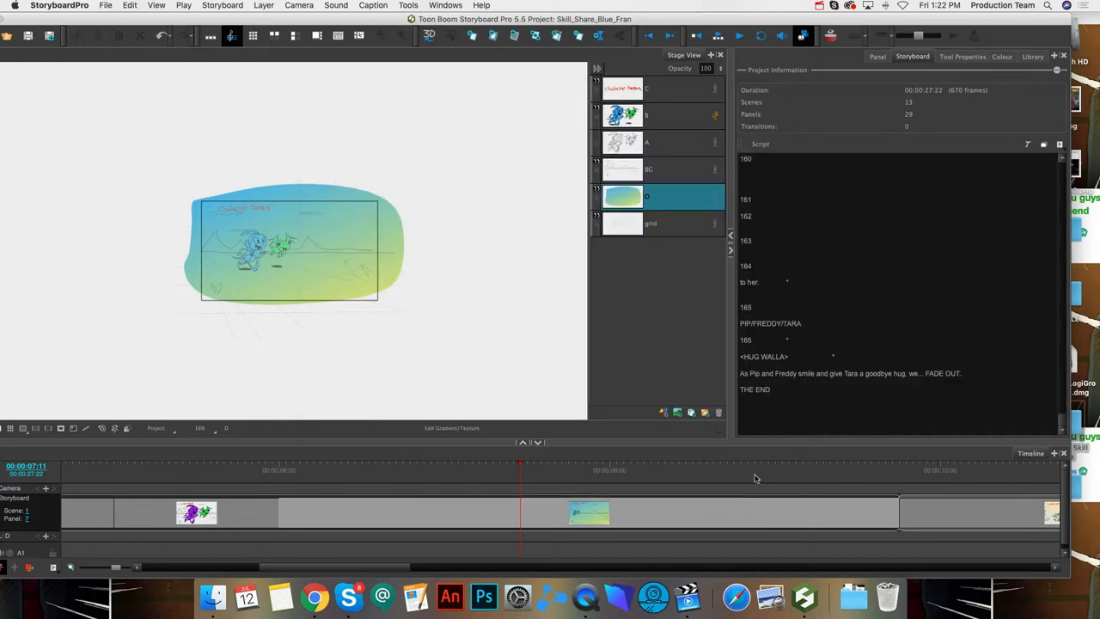
- Copy the "GAME FLAMINGO 8" lines from the imported script into panel 7's Dialog caption
drag(1063, 423, 1066, 174)
scroll(806, 385, down, 10)
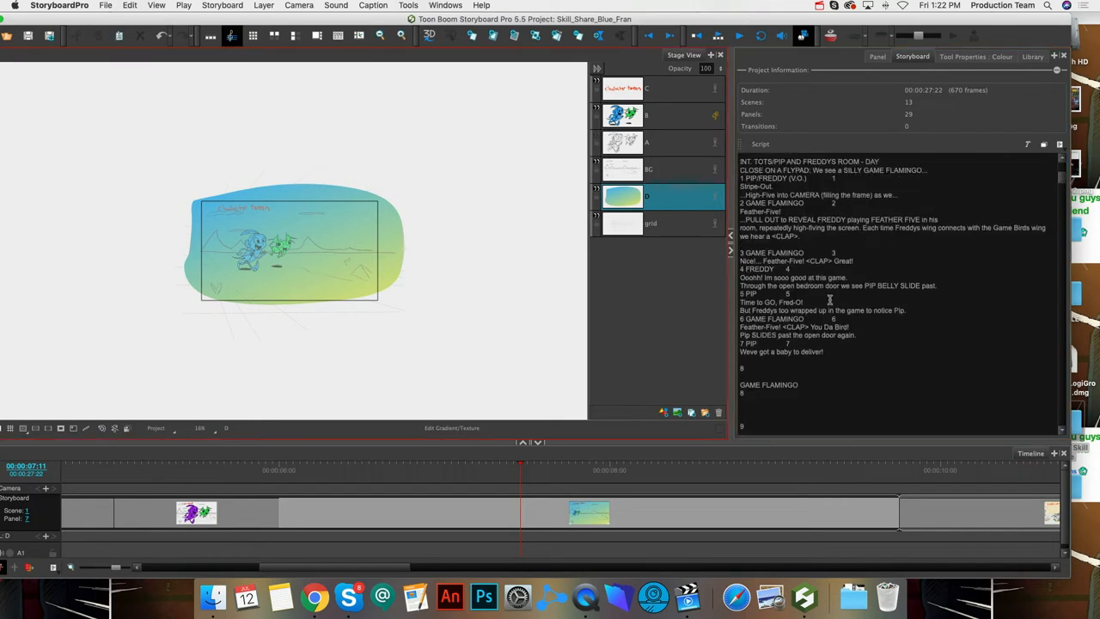
triple_click(806, 385)
key(super+c)
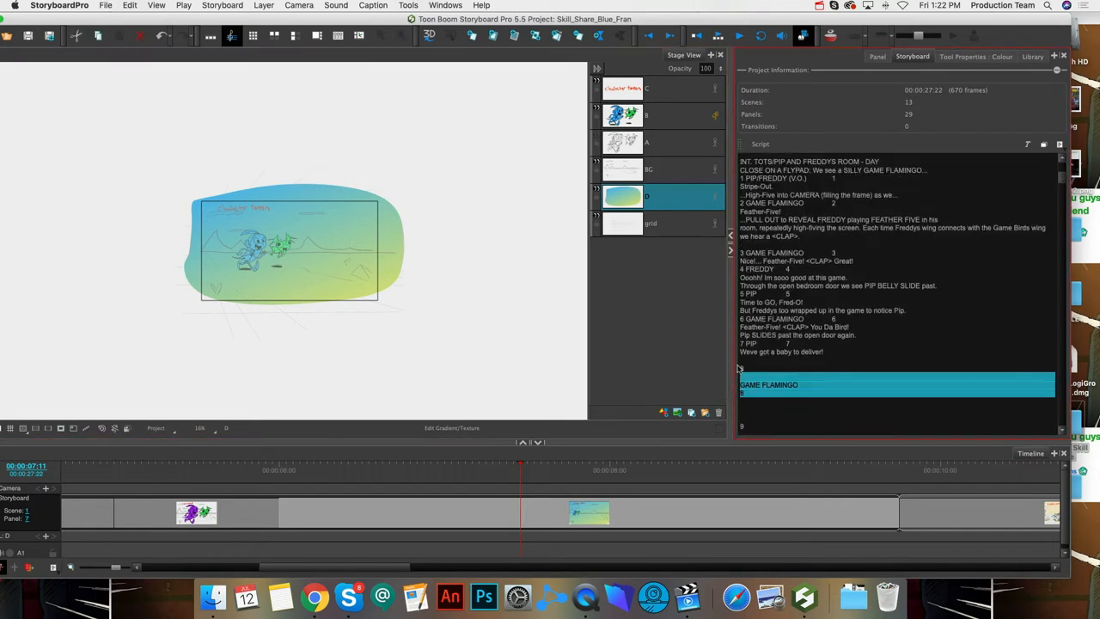
click(877, 56)
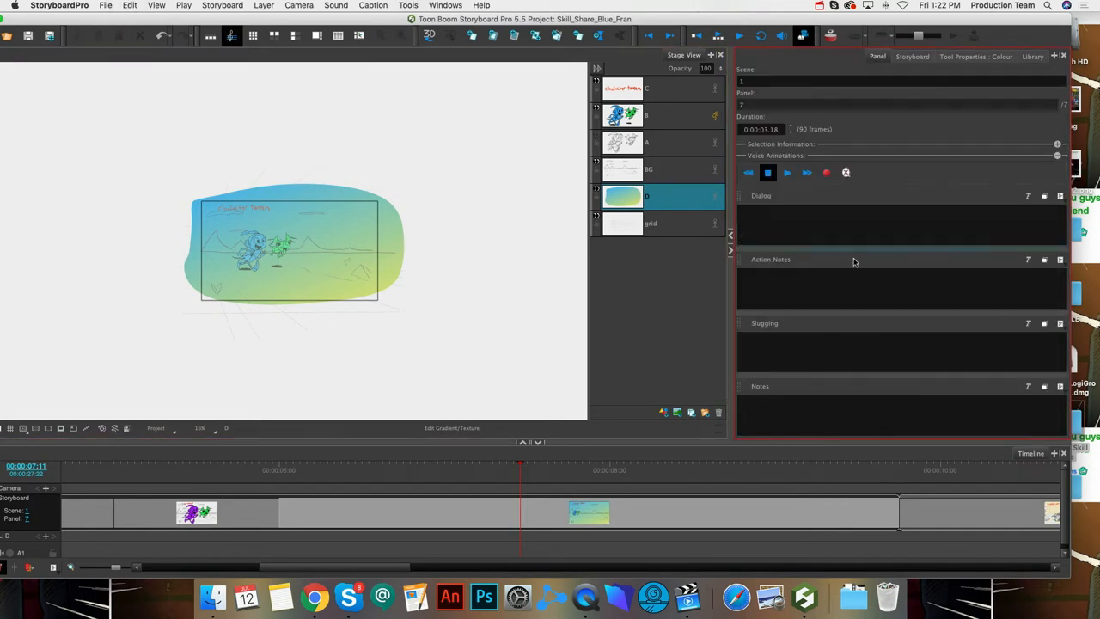
key(super+v)
click(920, 513)
click(844, 523)
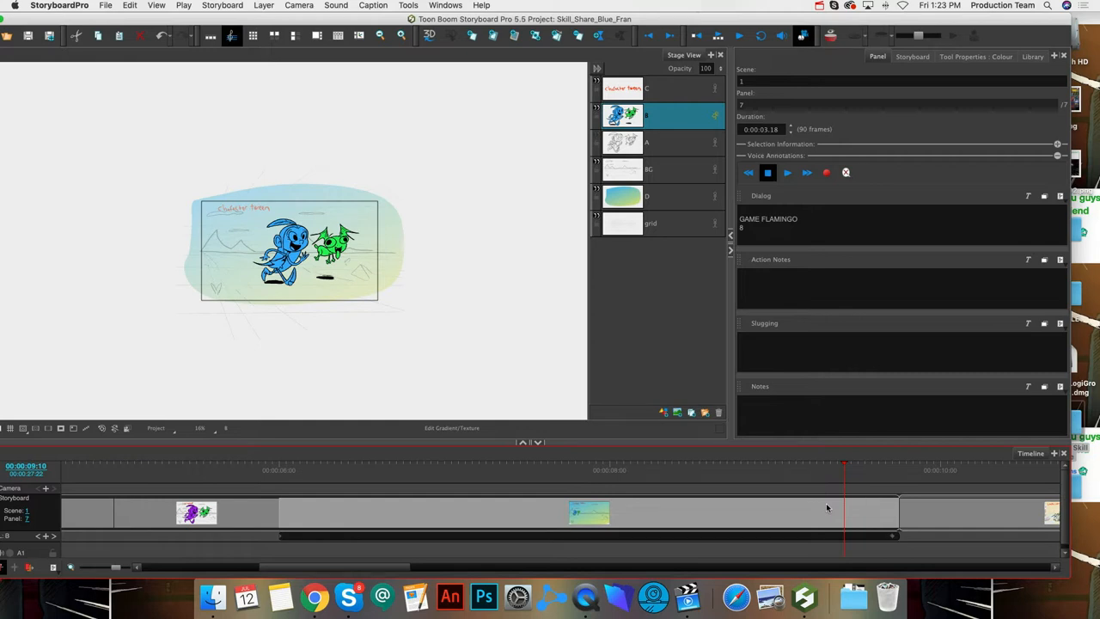
- Browse the PDF export layouts, including 3 Panels Vertical, Full page and the Overview grids, and close the export settings without exporting
click(105, 6)
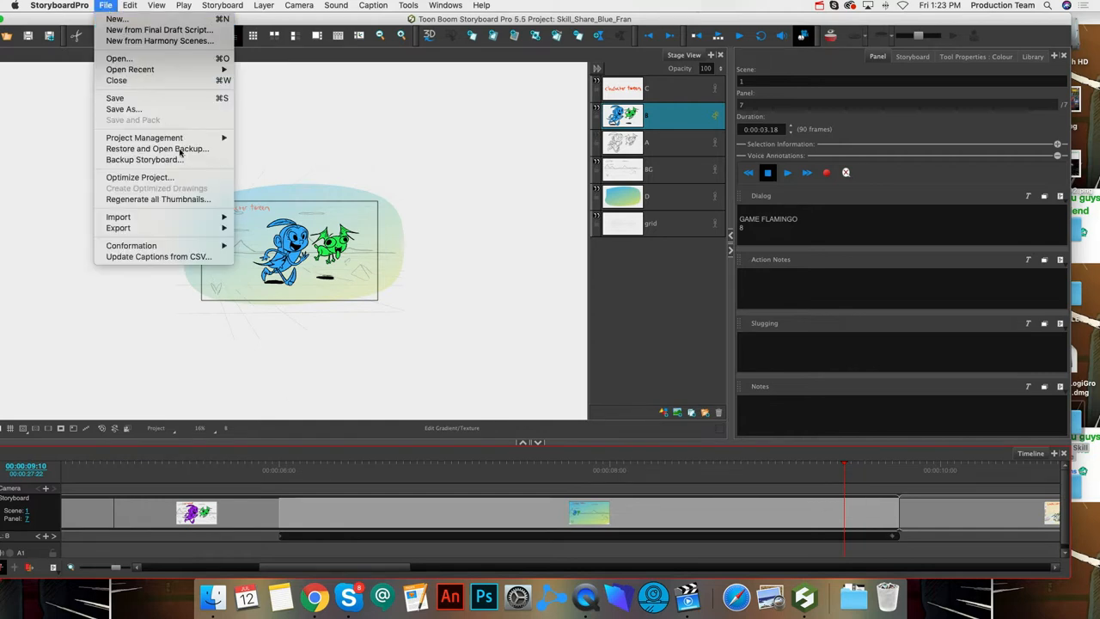
mouse_move(220, 229)
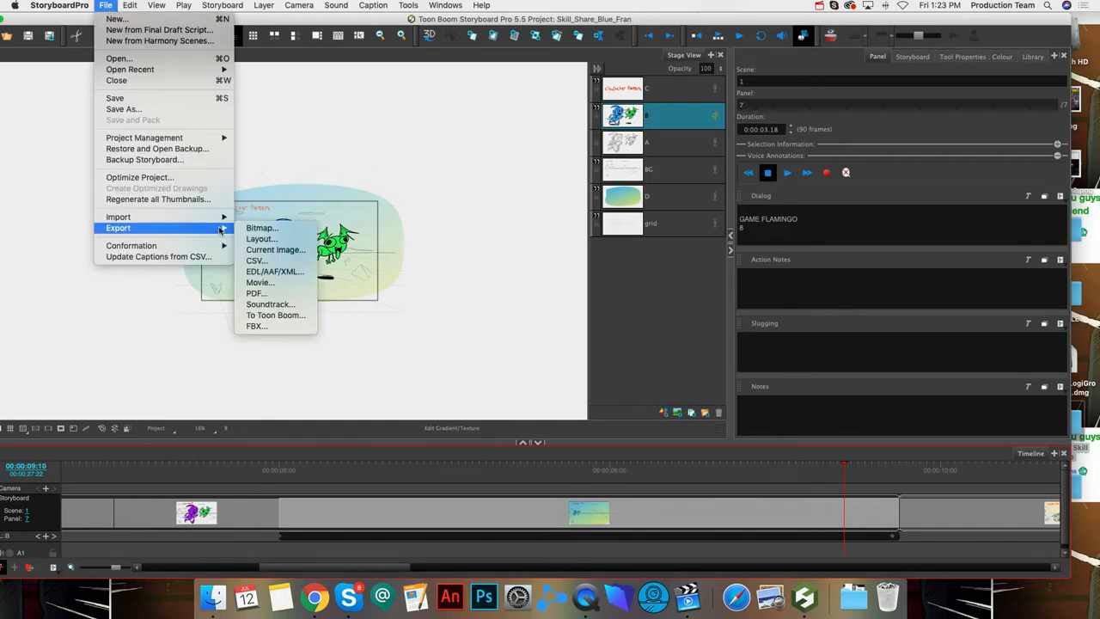
click(290, 295)
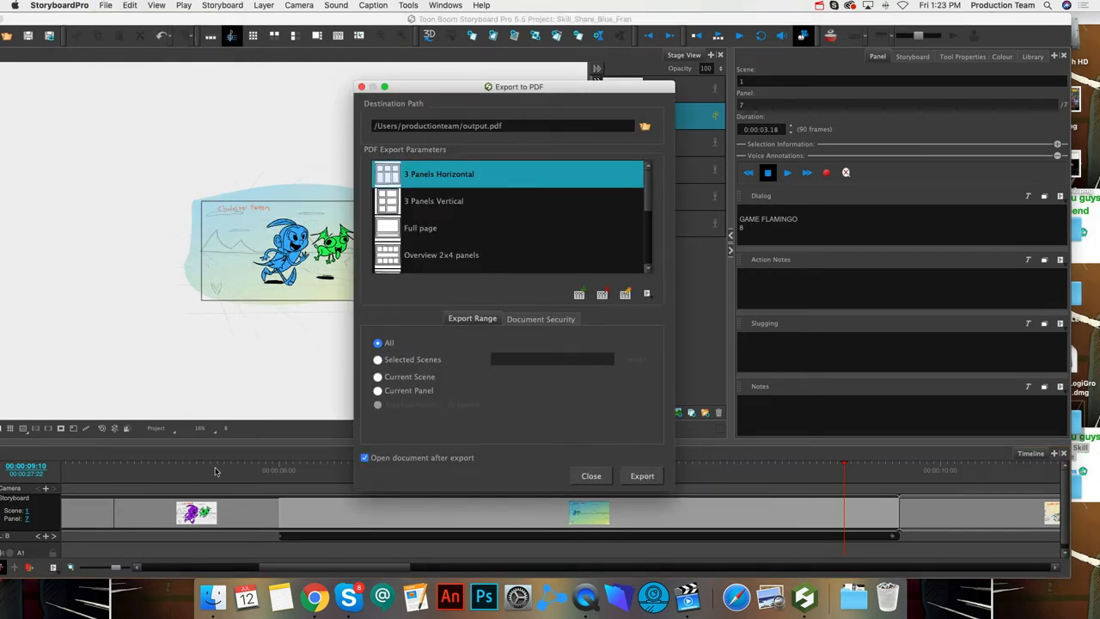
click(493, 204)
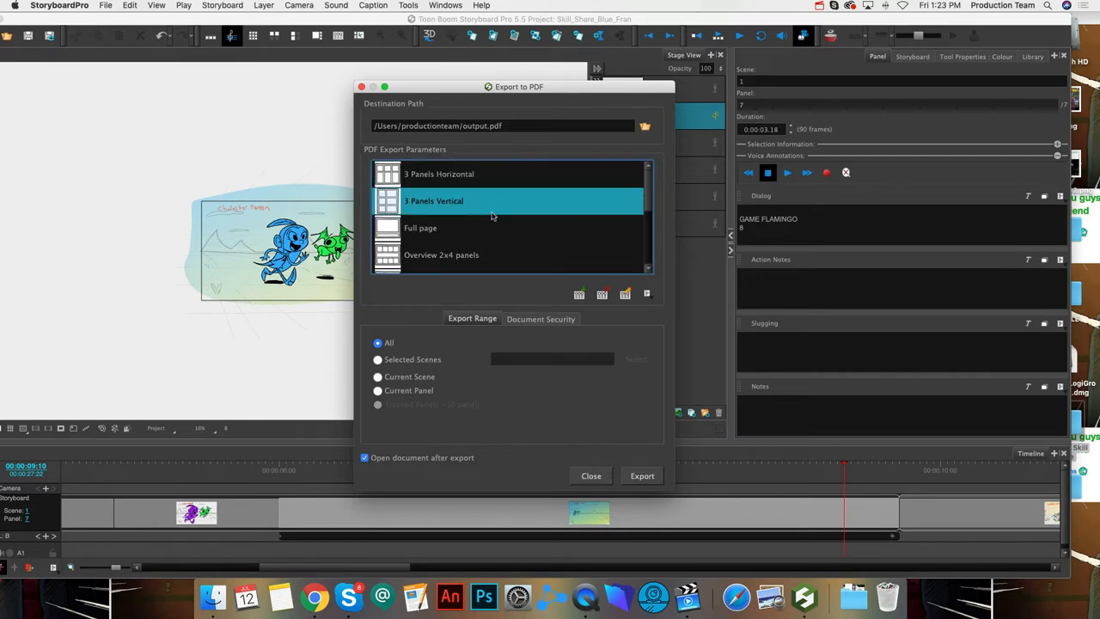
click(486, 230)
drag(648, 197, 646, 209)
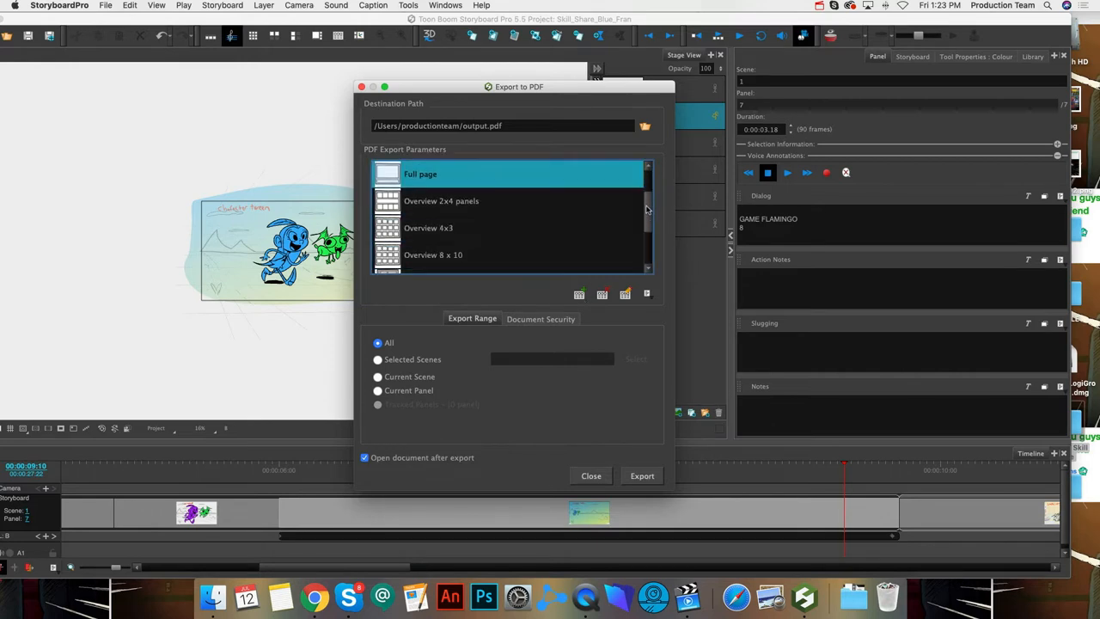
click(550, 205)
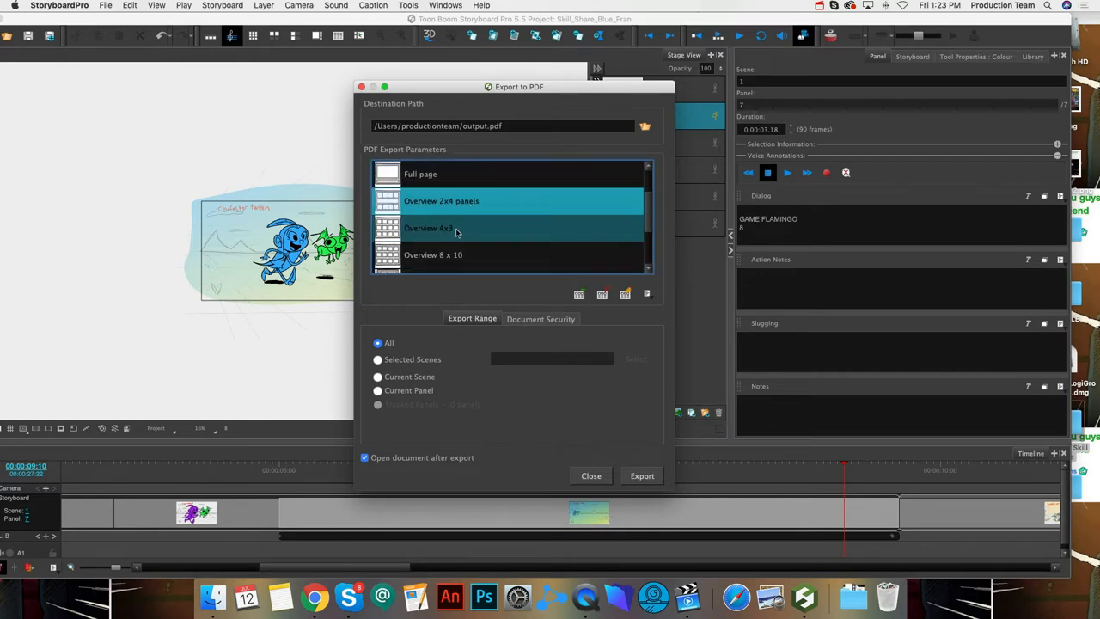
click(457, 231)
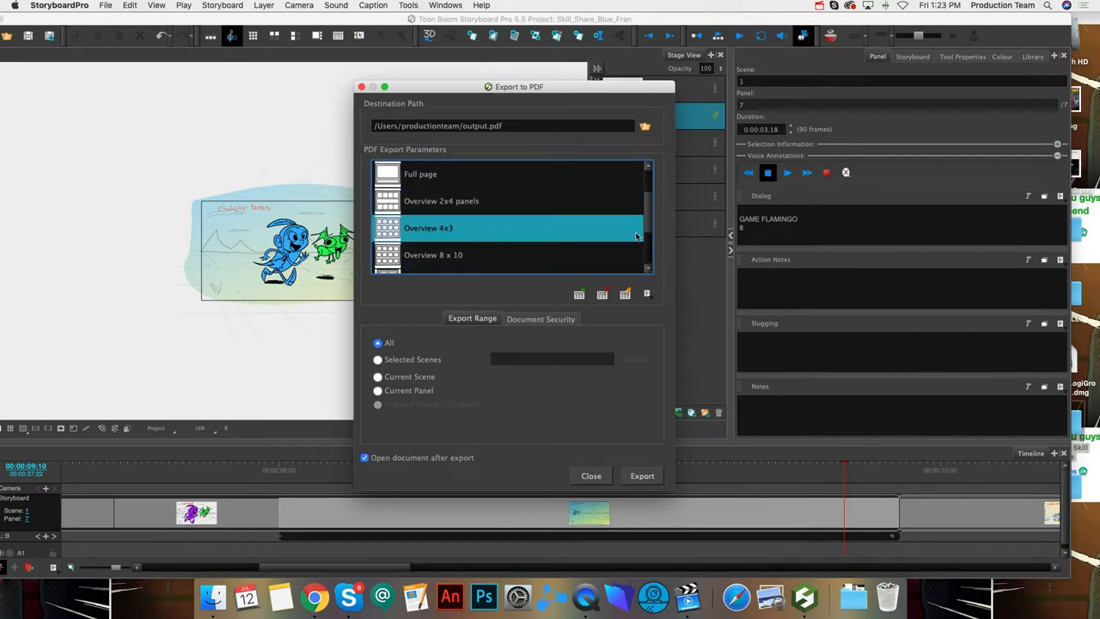
click(471, 256)
click(471, 227)
scroll(648, 256, down, 1)
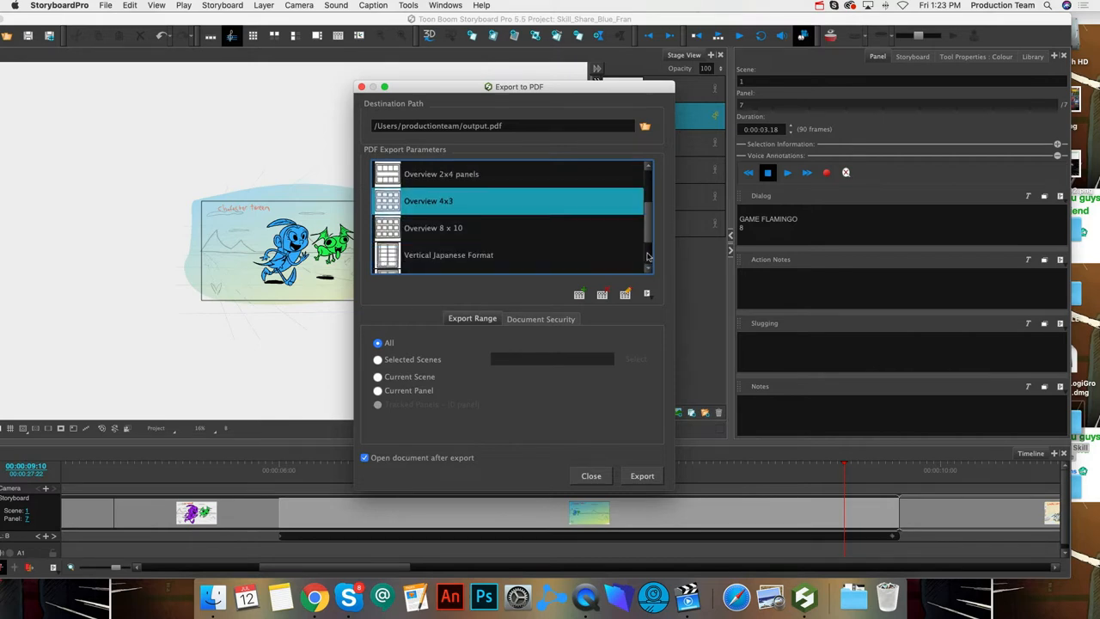
drag(648, 256, 646, 204)
click(484, 262)
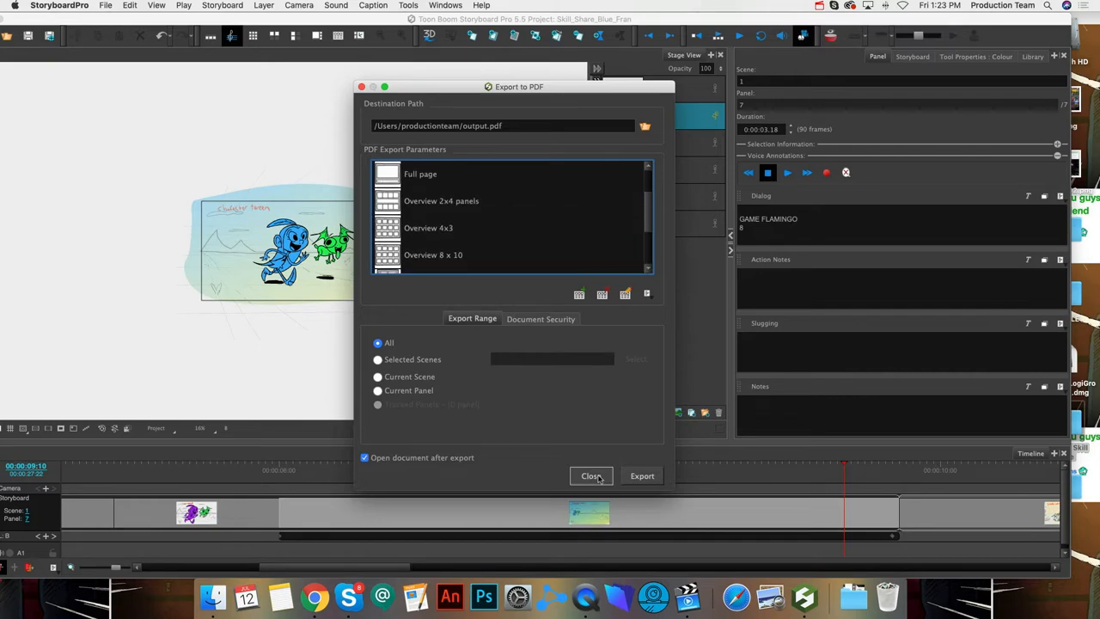
click(592, 477)
- Minimize the storyboard window, switch to Finder and preview 106B_Line_35-59_v04.pdf from the skill share folder
drag(68, 24, 99, 40)
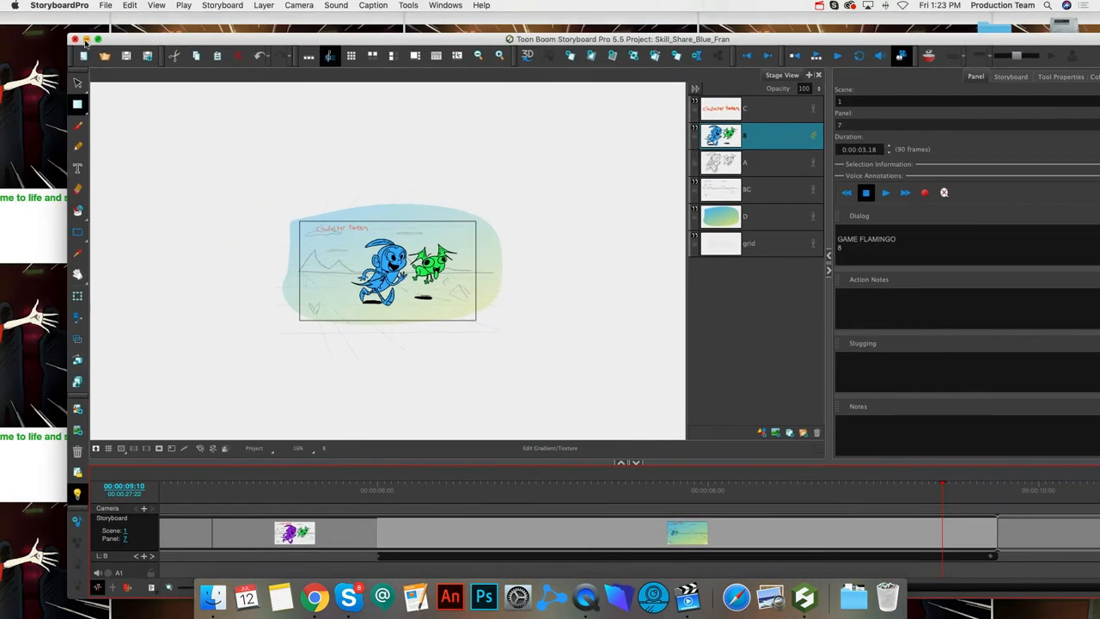
click(86, 39)
click(515, 289)
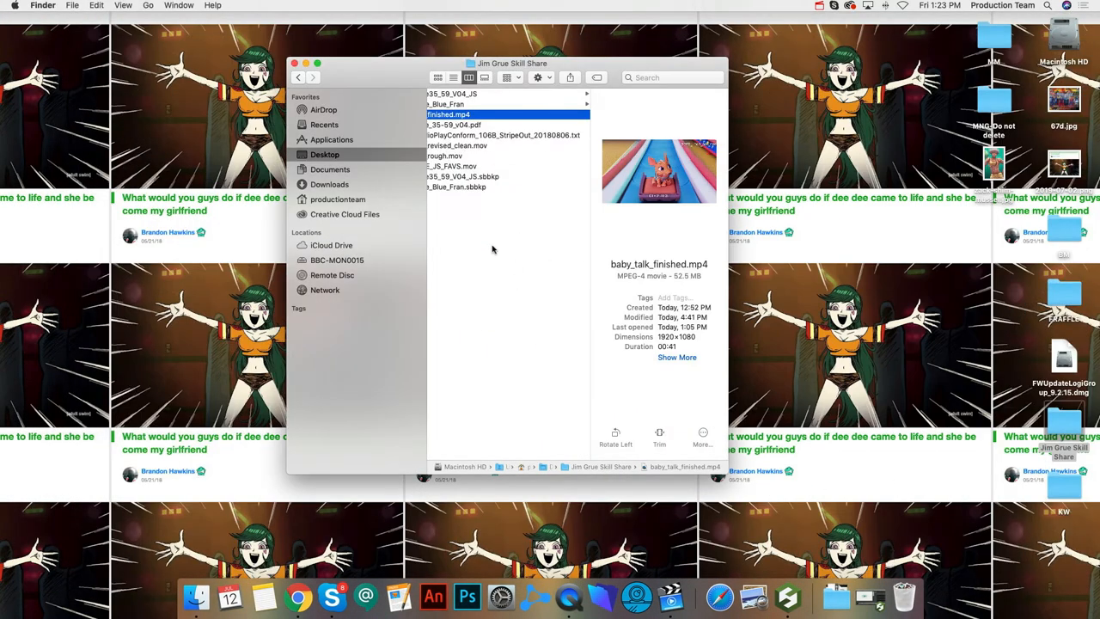
scroll(499, 250, left, 2)
click(622, 125)
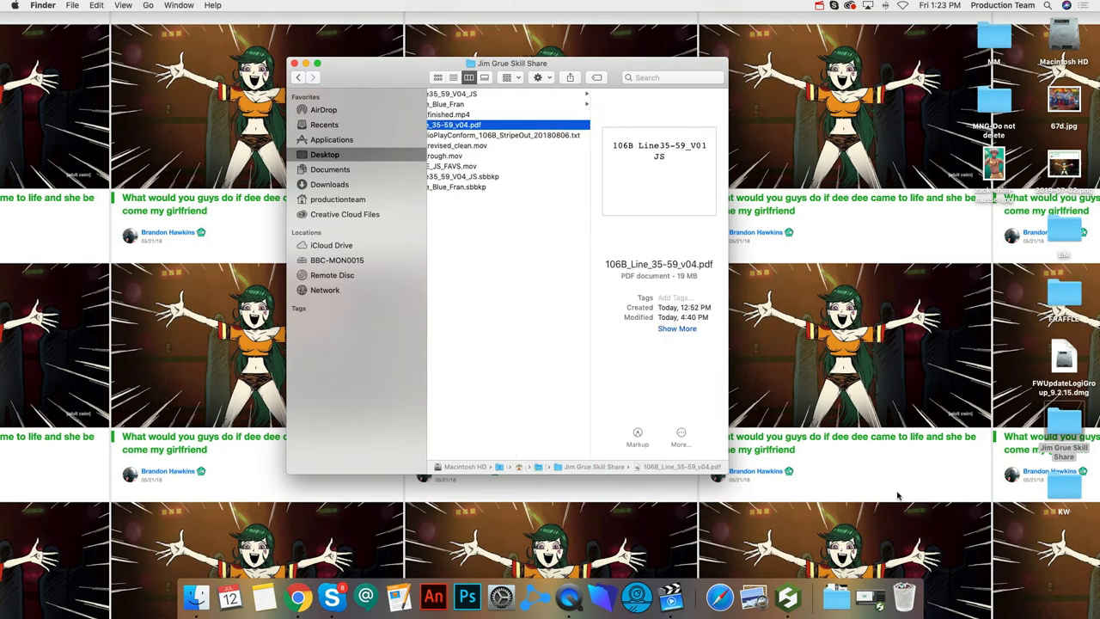
key(space)
- Page through the exported storyboard PDF to examine its three-panel layout with Dialog and Action Notes, and close the preview
click(1056, 162)
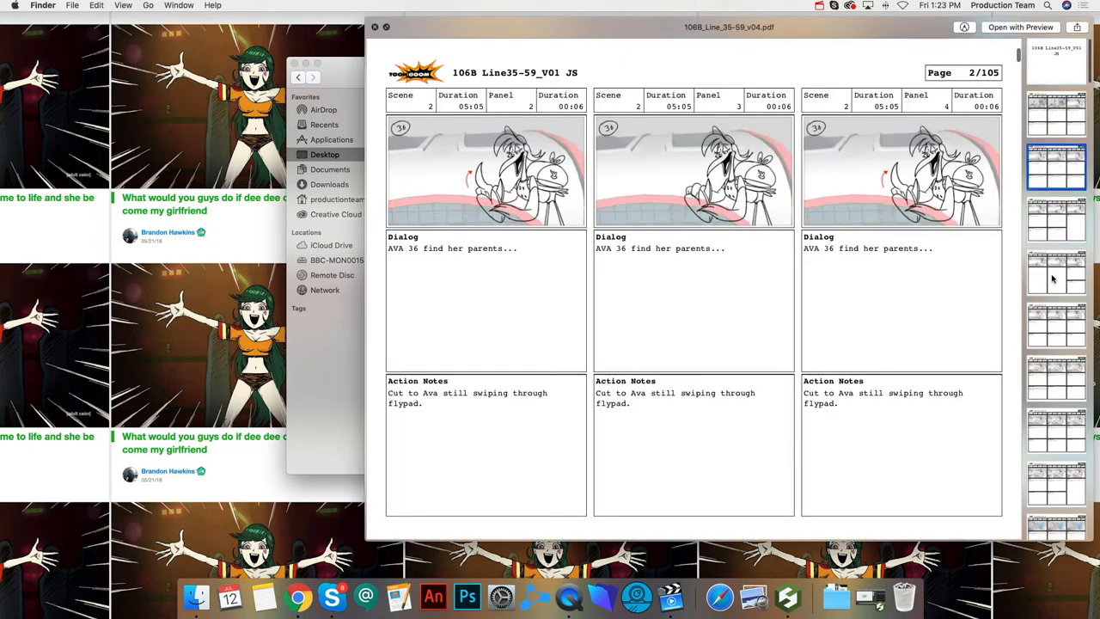
click(1057, 324)
click(1063, 445)
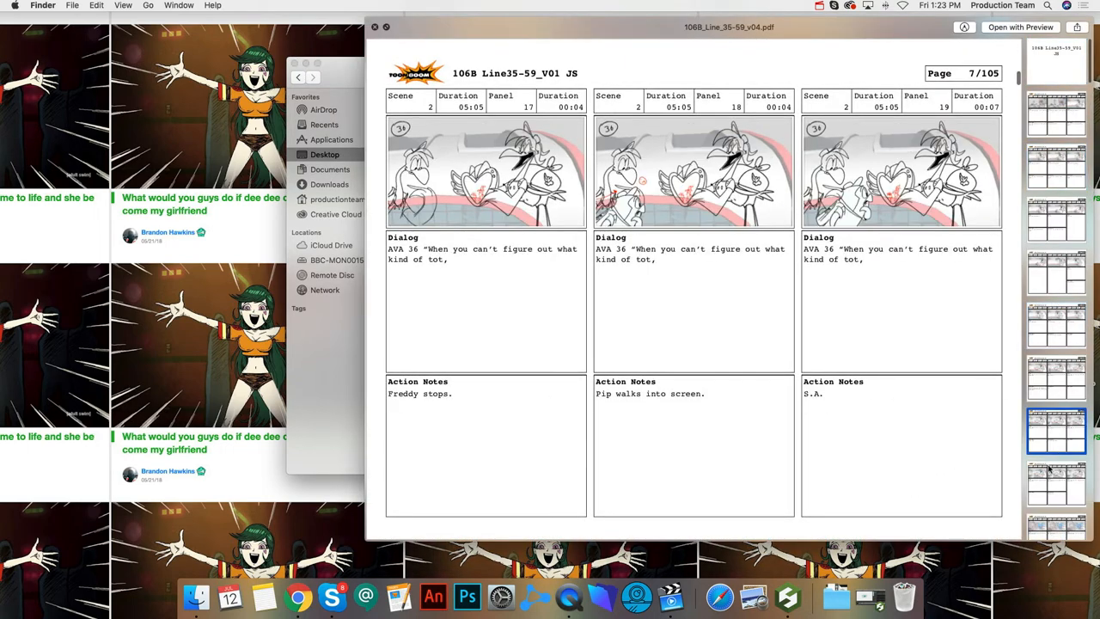
click(1059, 526)
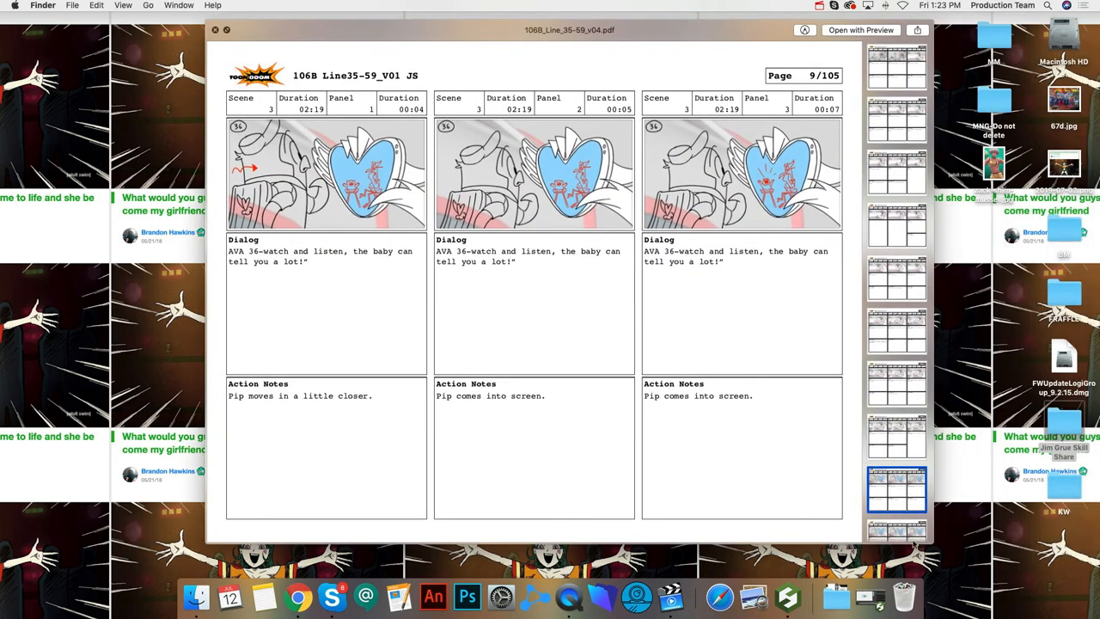
click(915, 535)
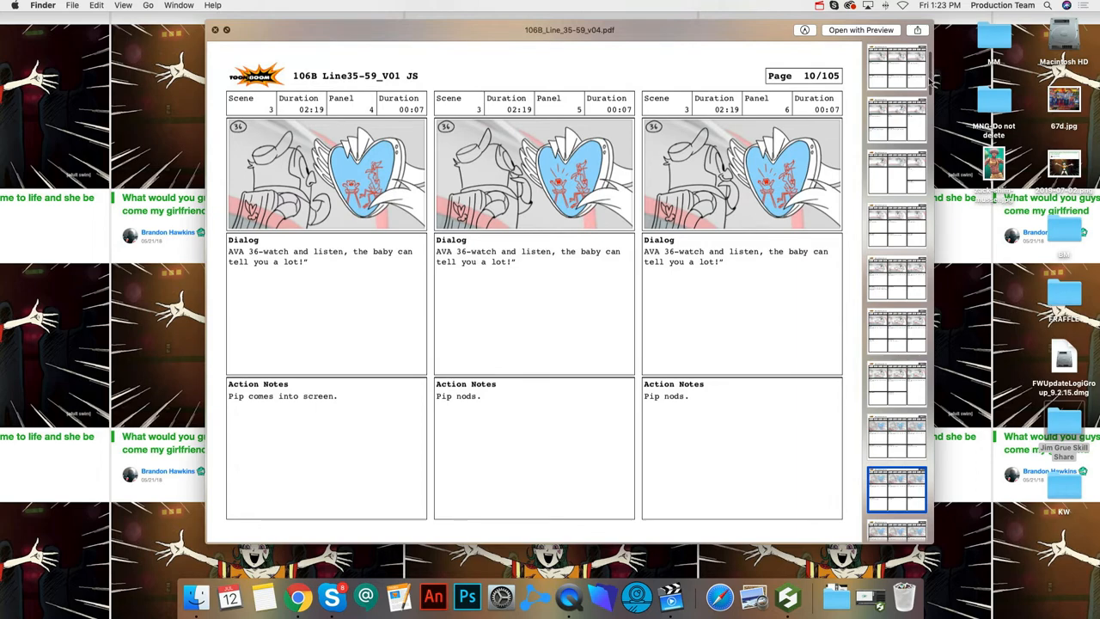
scroll(898, 258, down, 5)
click(897, 340)
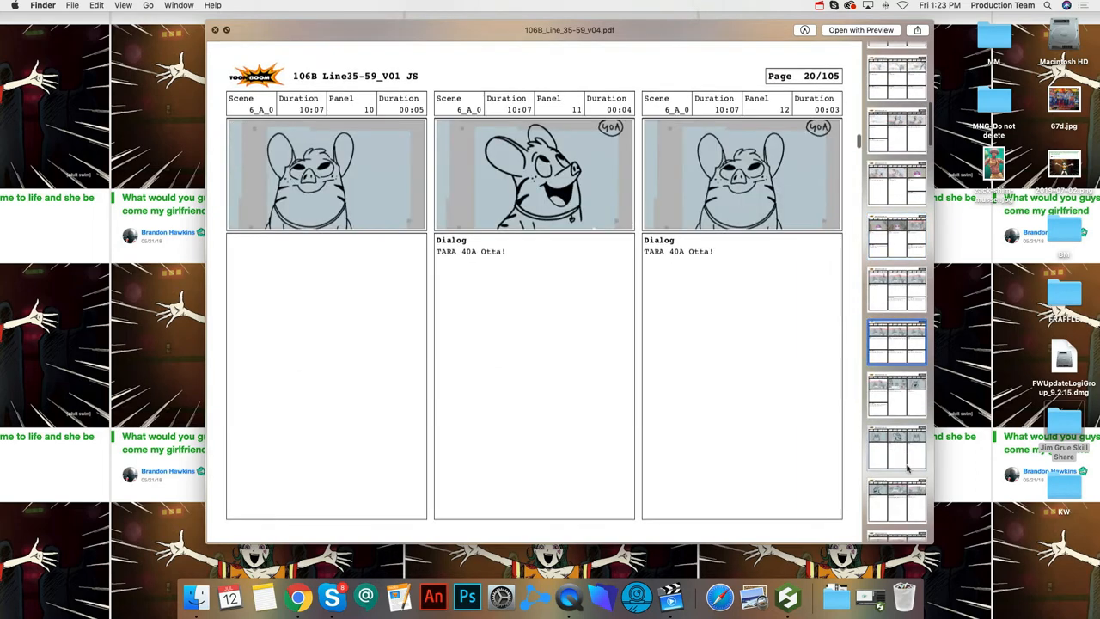
key(Down)
key(Down)
key(Down)
key(Down)
key(Down)
key(Down)
key(Down)
key(Down)
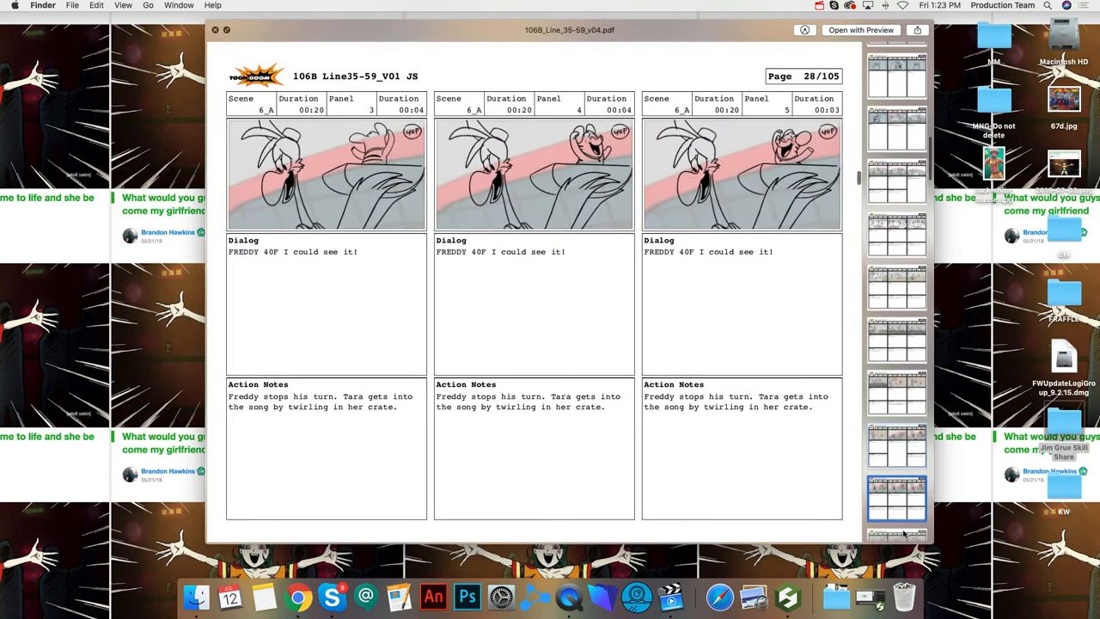
key(Down)
key(Down)
key(Down)
key(Down)
key(Down)
key(Down)
key(Down)
key(Down)
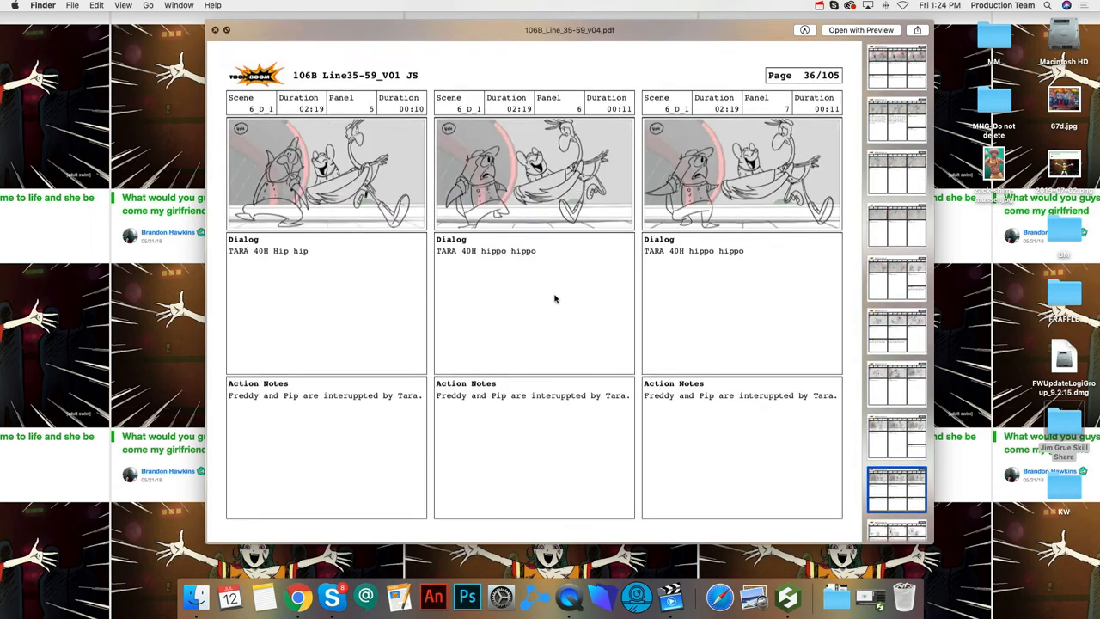
click(215, 31)
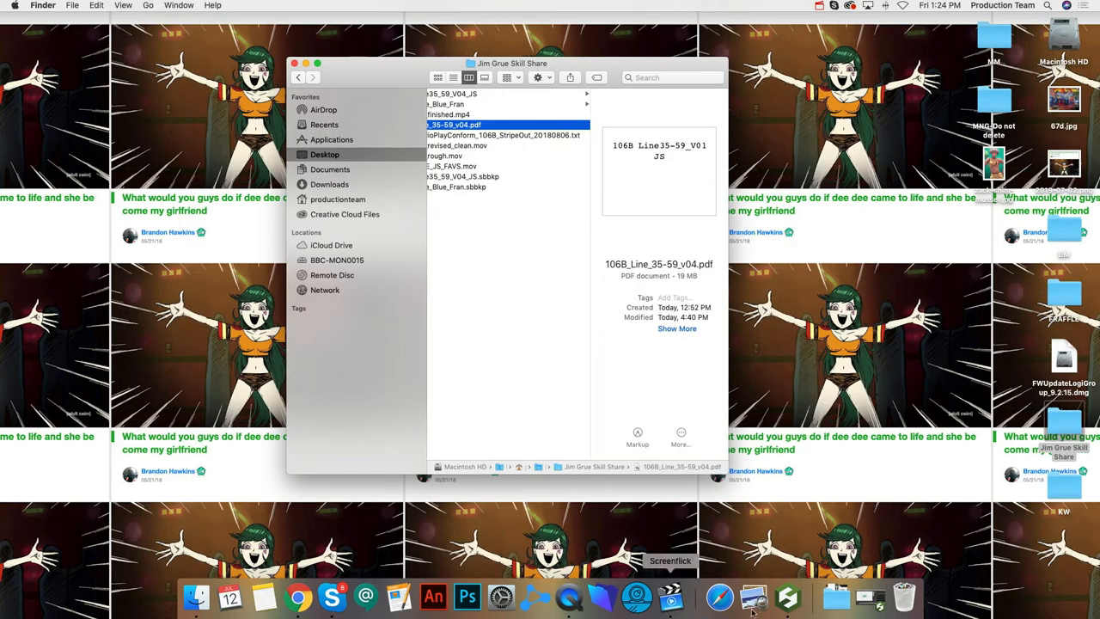
- Switch back to Storyboard Pro, reposition its window and go to the last panel of the storyboard in the timeline
click(870, 602)
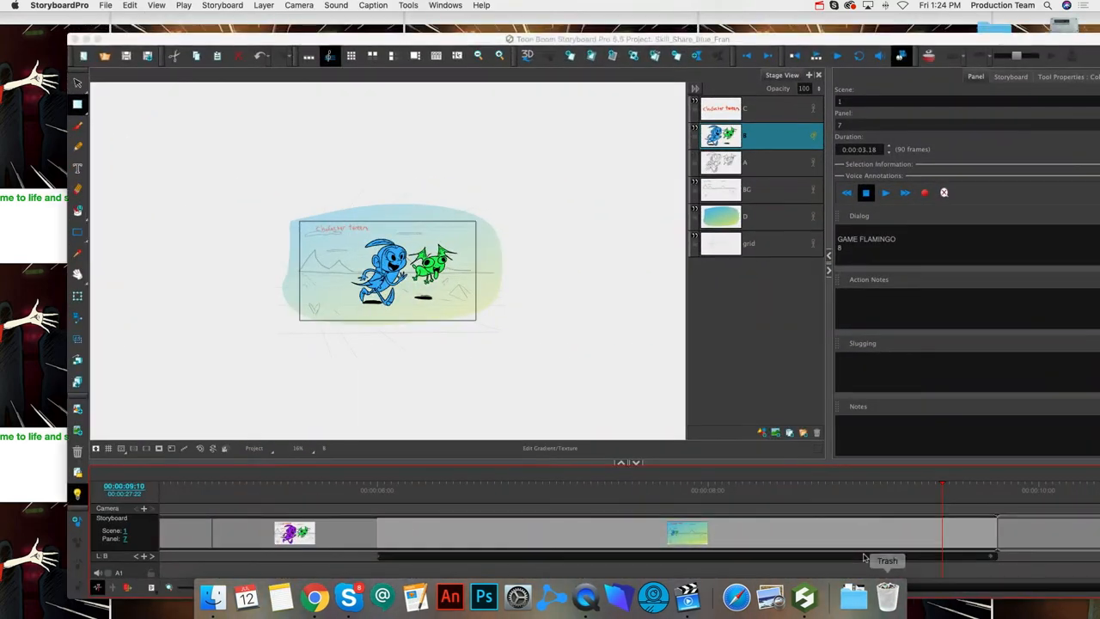
click(529, 399)
drag(343, 39, 295, 19)
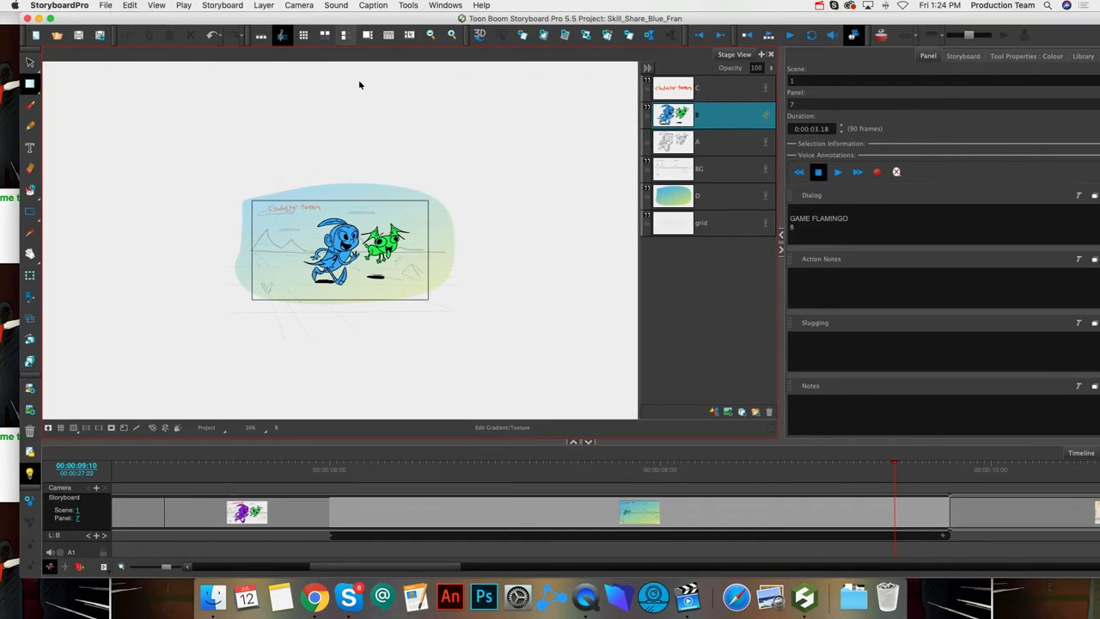
drag(429, 569, 628, 567)
scroll(628, 567, right, 15)
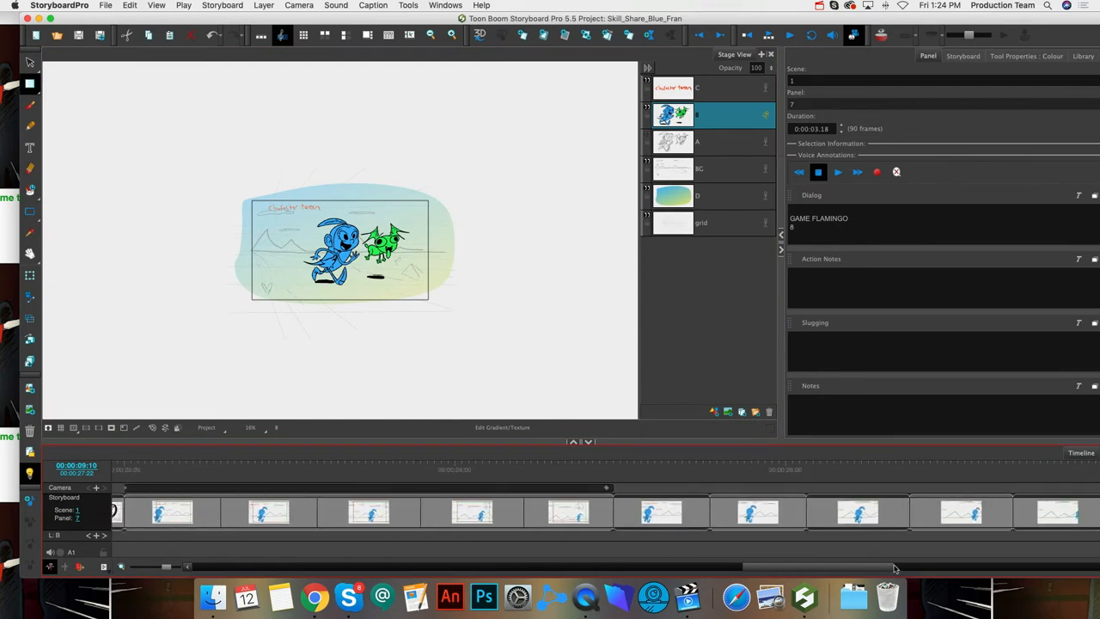
click(408, 522)
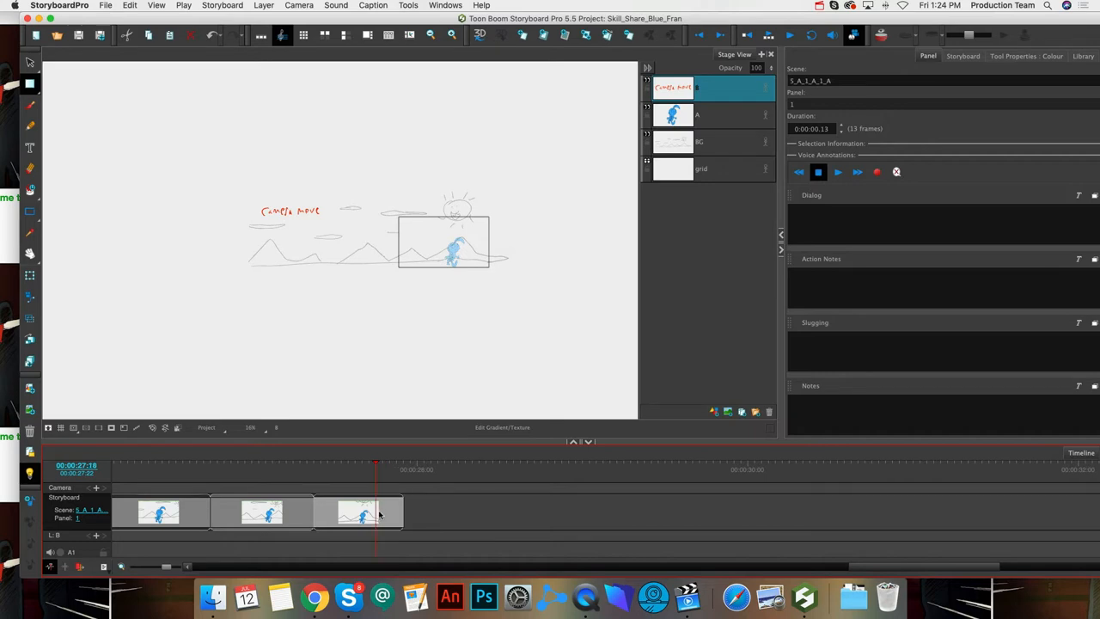
key(p)
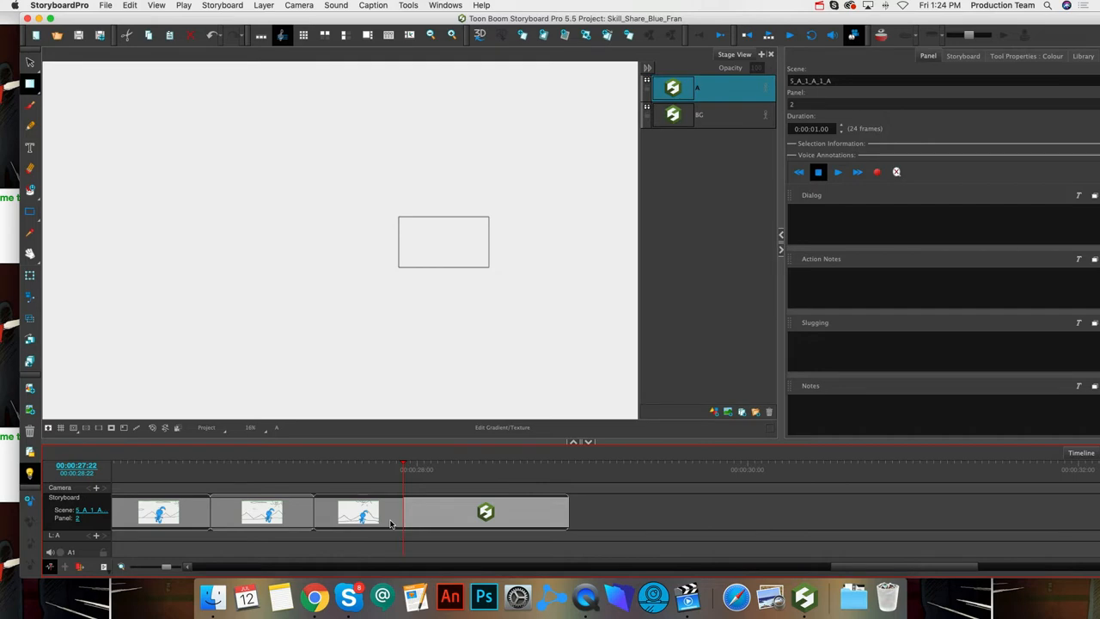
click(515, 516)
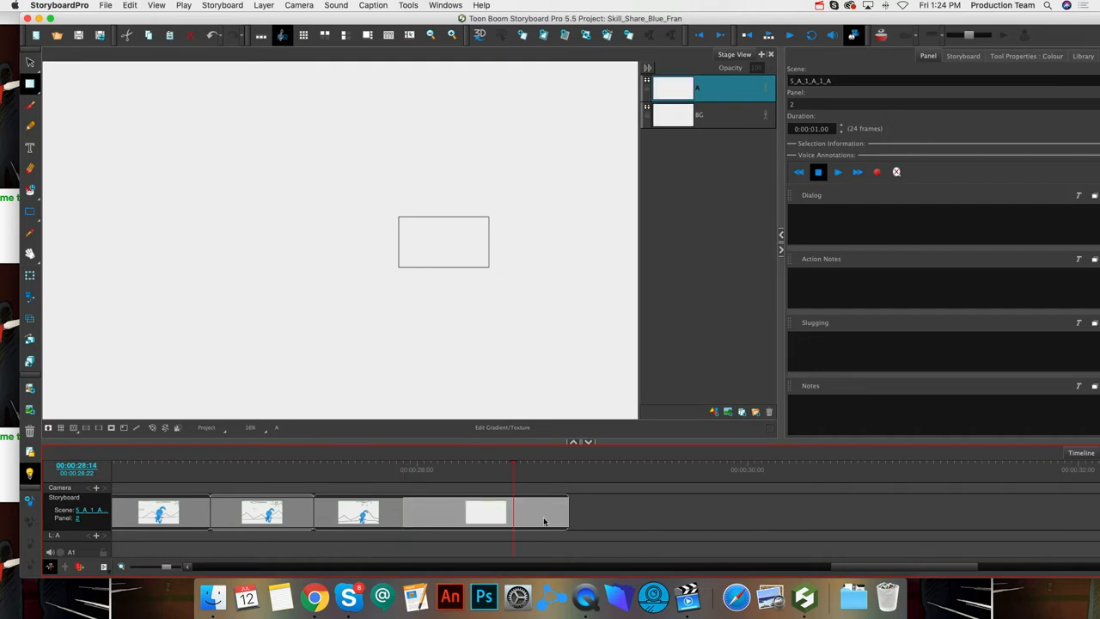
double_click(842, 81)
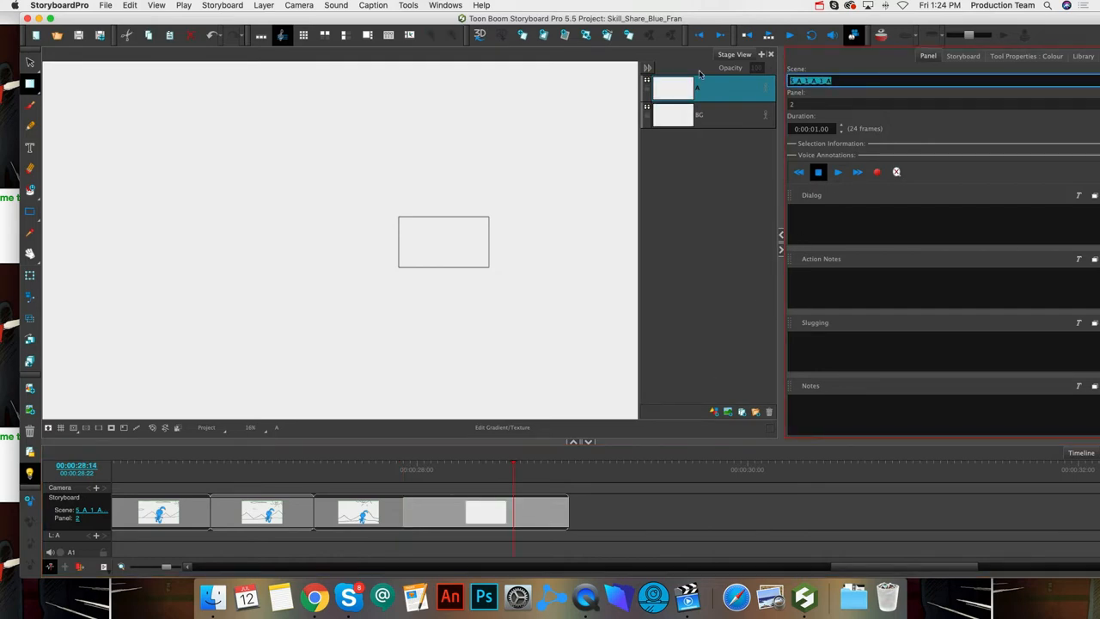
text(19)
key(Return)
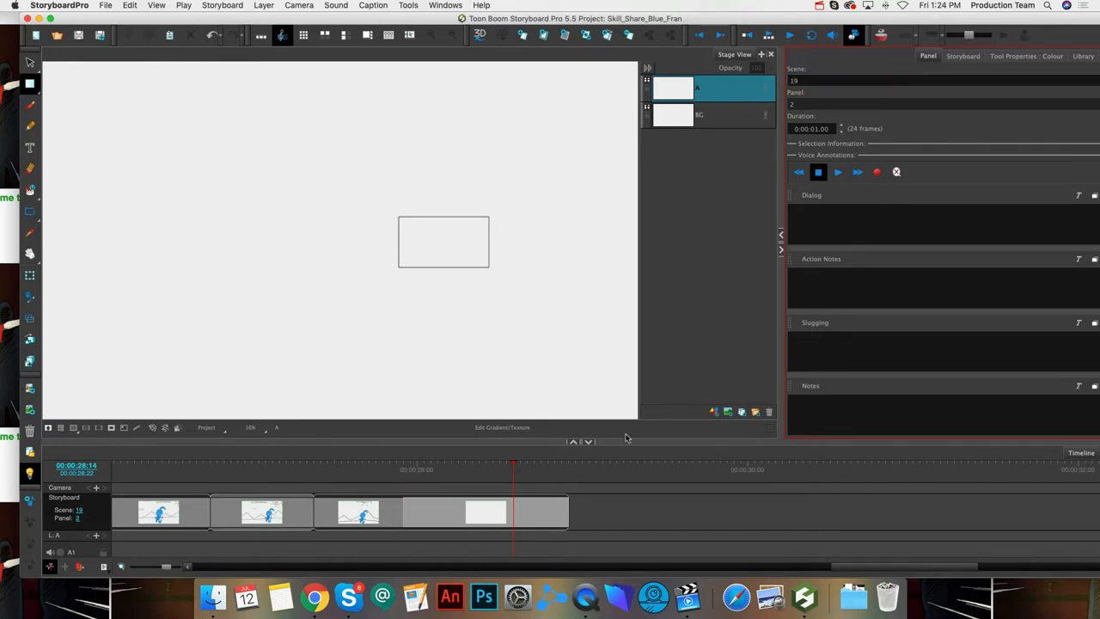
click(394, 516)
click(448, 517)
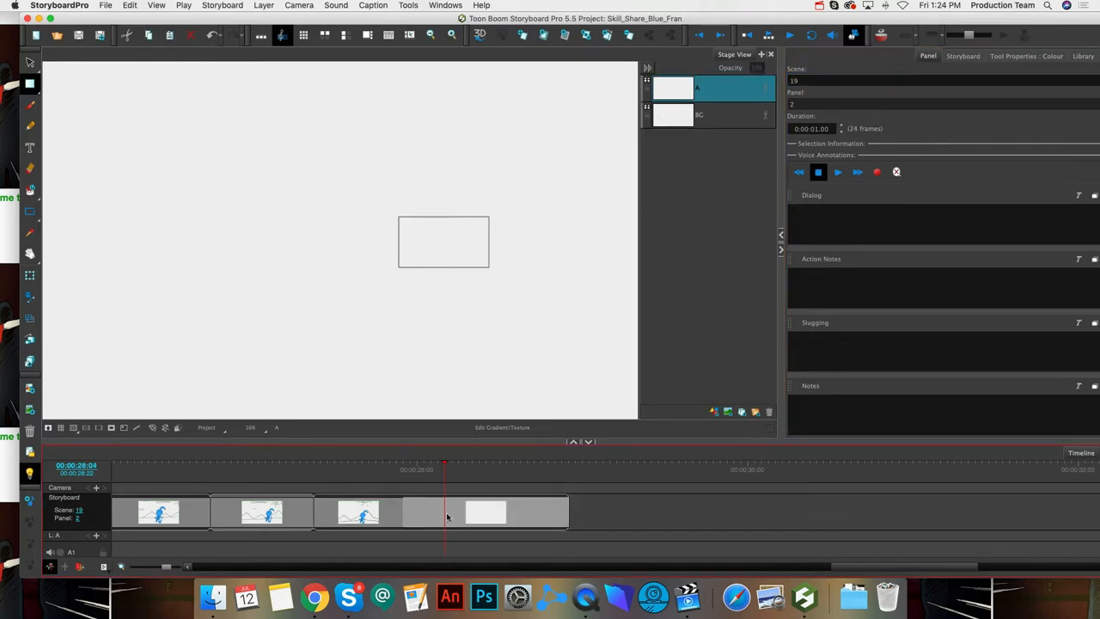
click(360, 517)
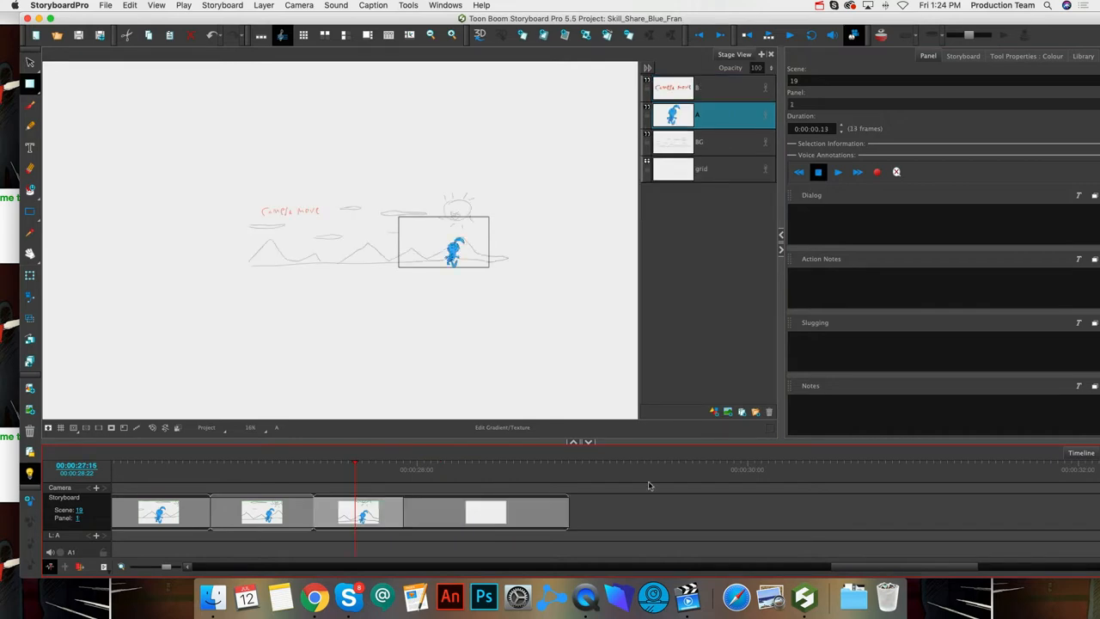
key(super+z)
click(386, 516)
key(super+z)
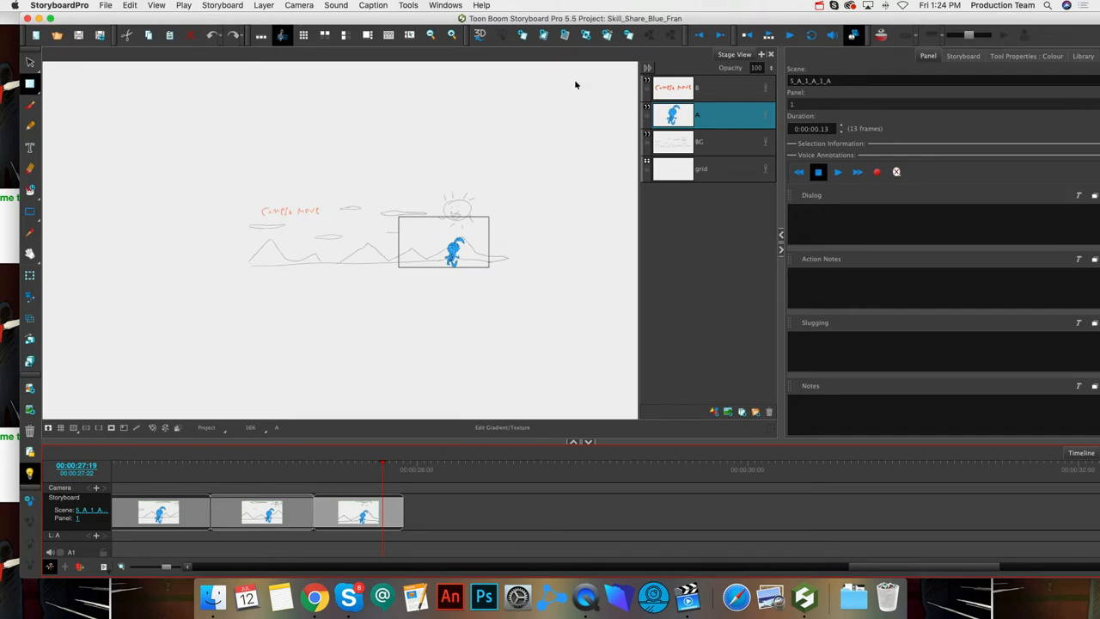
- Add a new scene named 20 after the last panel, with its panel extended to 36 frames
click(543, 36)
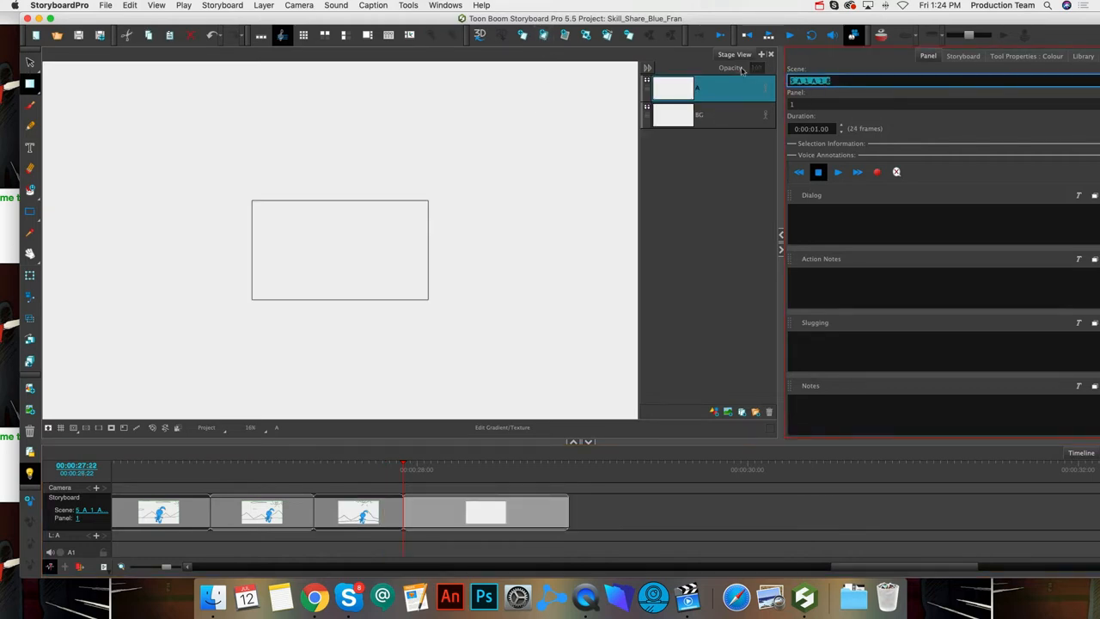
text(20)
key(Return)
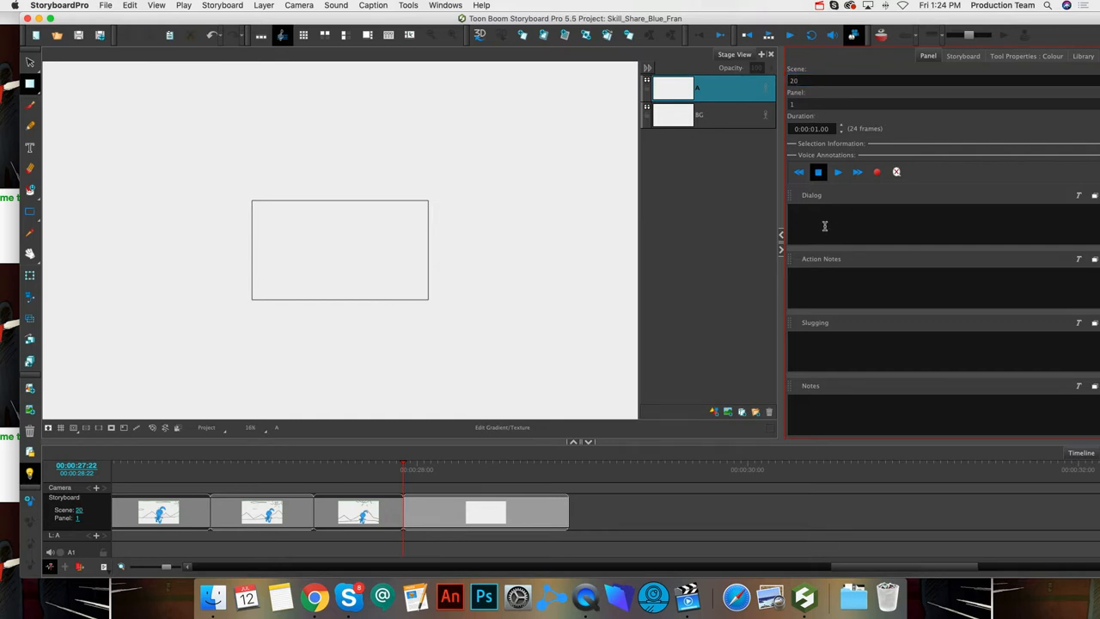
click(566, 526)
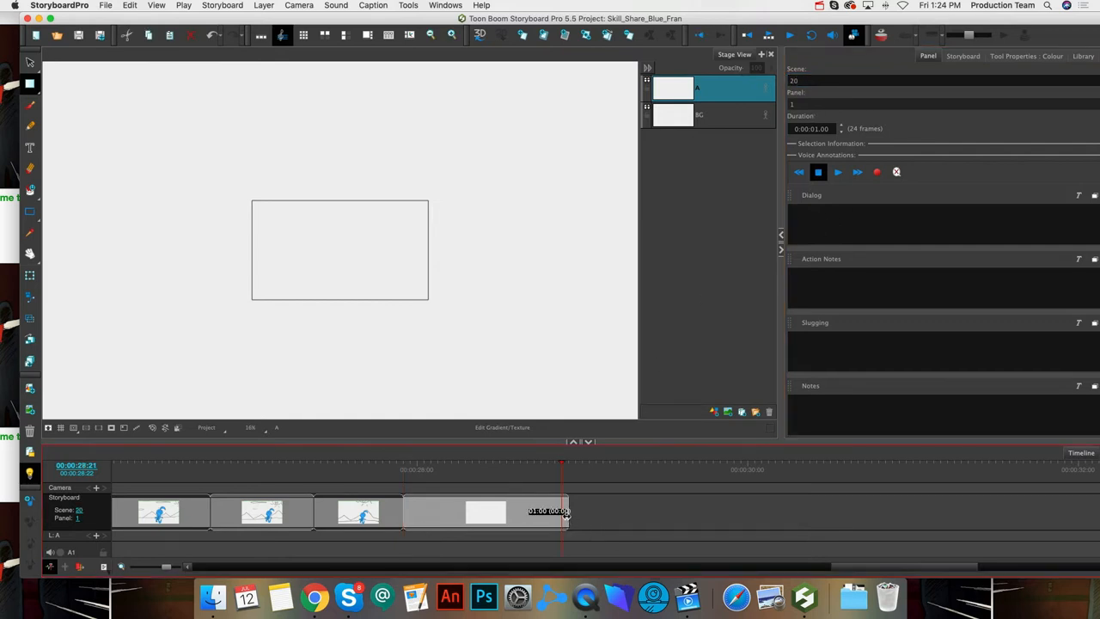
drag(566, 514, 651, 515)
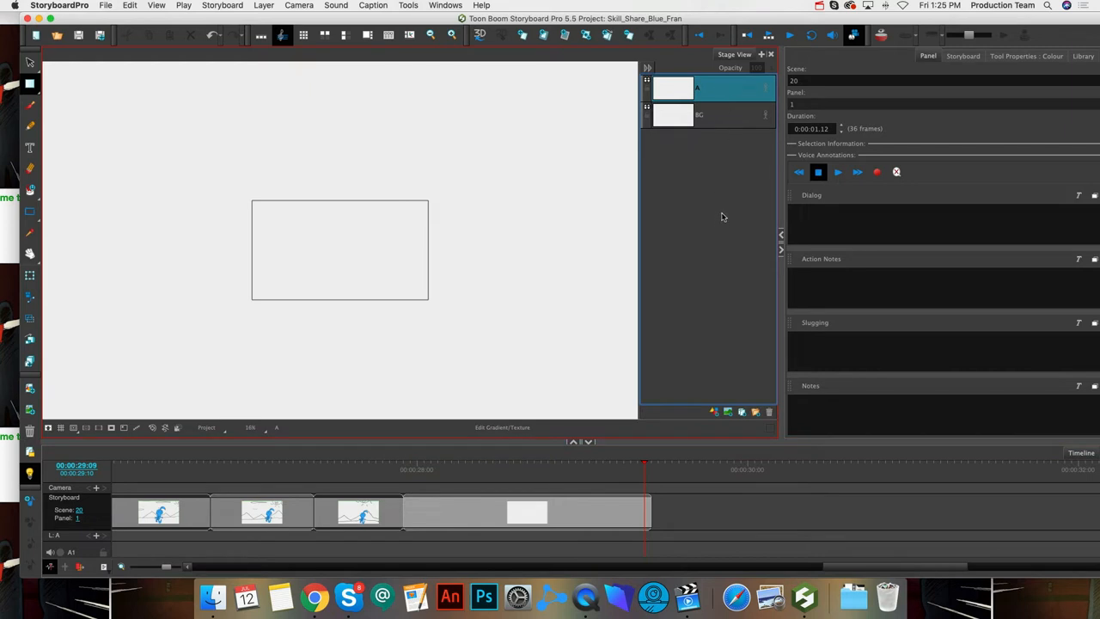
- Rename scene 20's layer A as grid and add a new layer named character above it
double_click(702, 93)
text(gr)
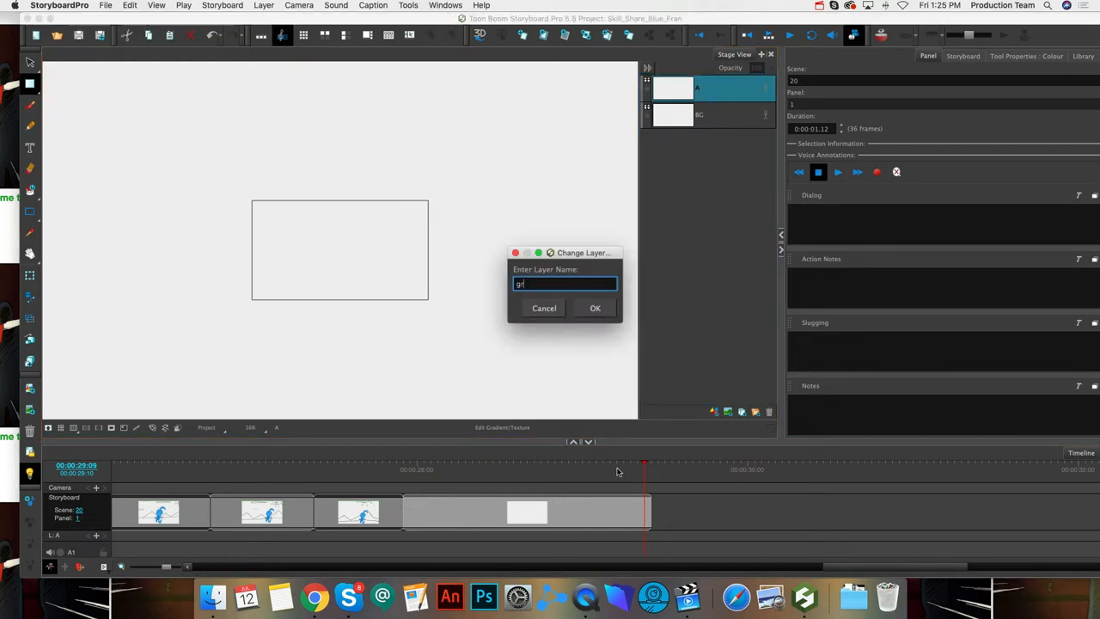
text(nd)
click(595, 308)
click(715, 415)
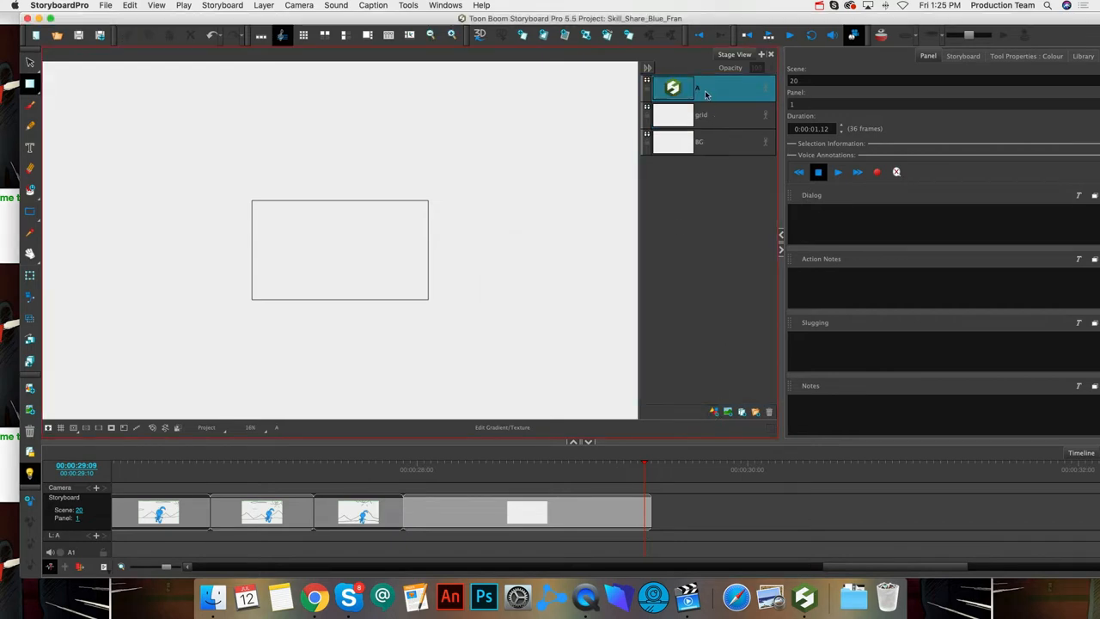
double_click(698, 87)
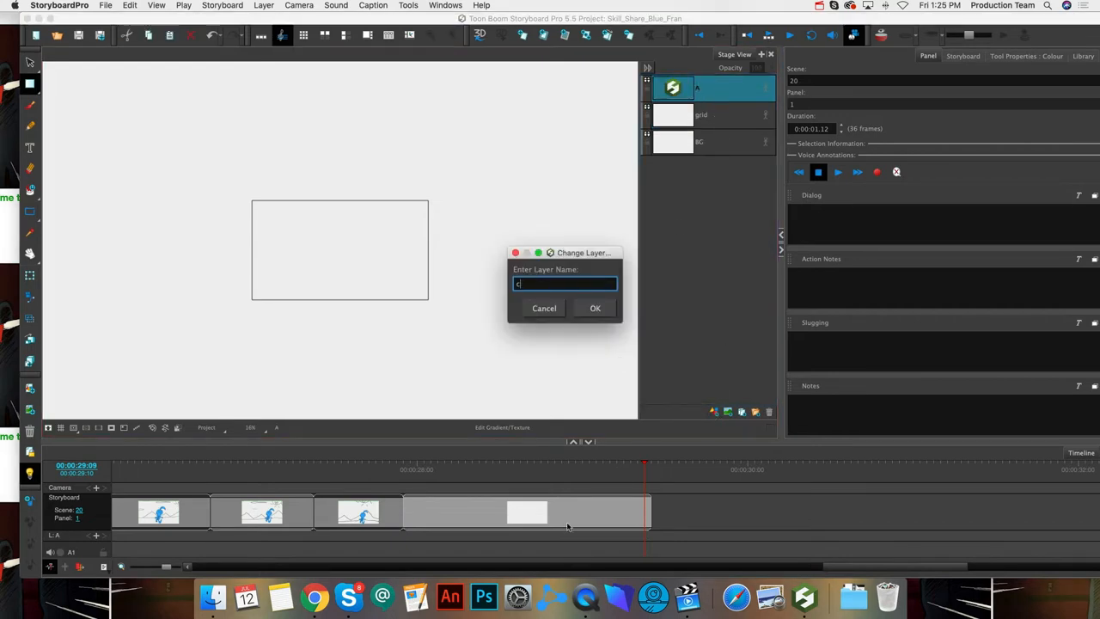
click(595, 307)
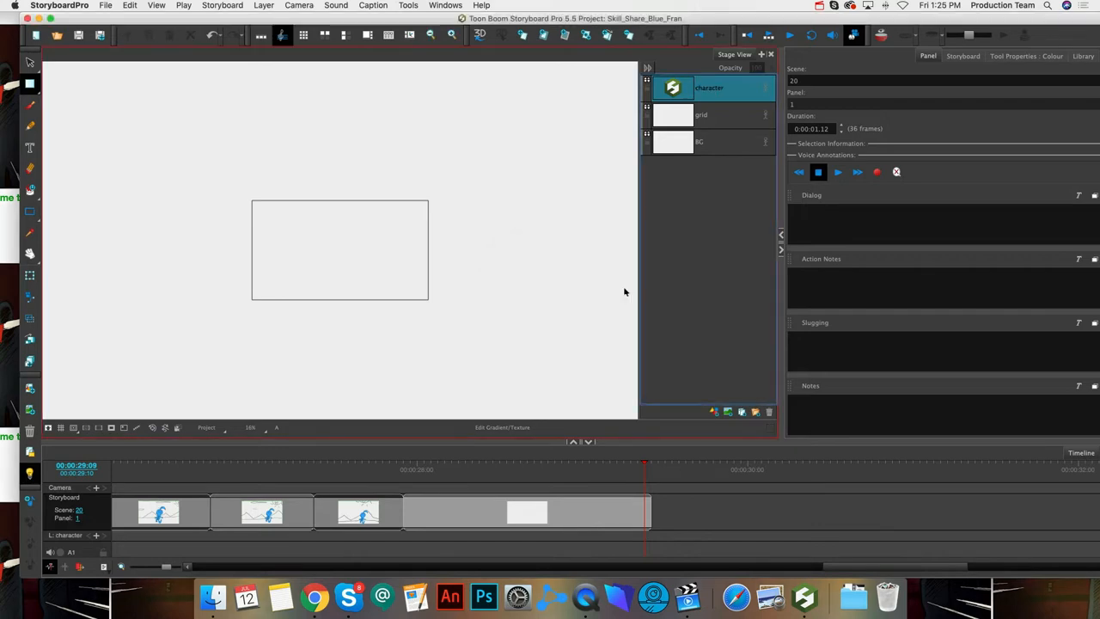
- Set the character, grid and BG layer layout as the default for new panels
click(715, 145)
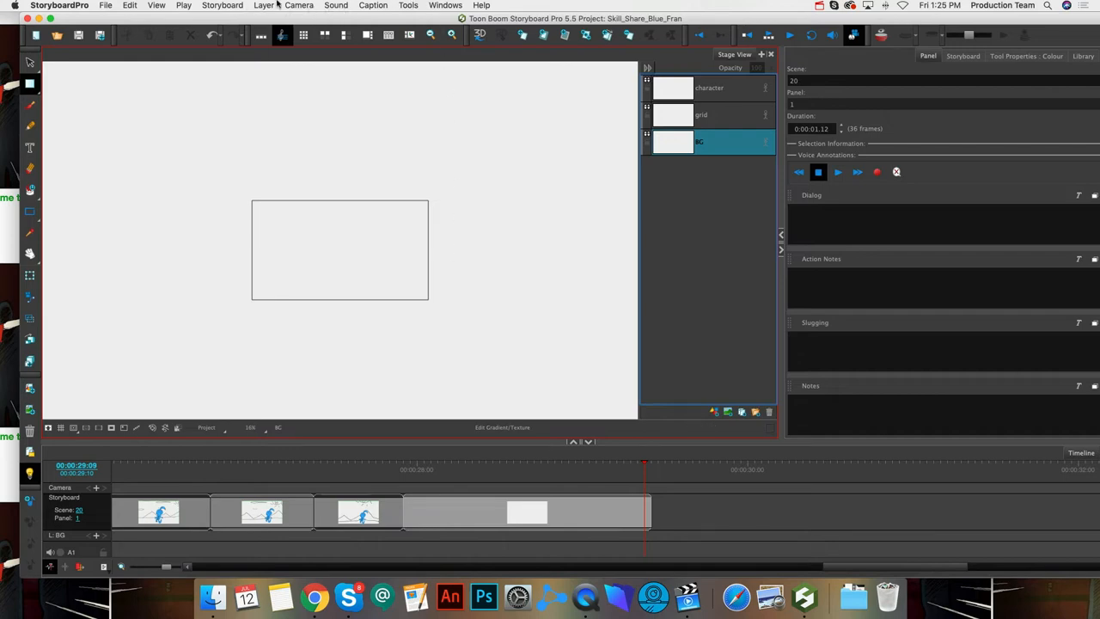
click(227, 6)
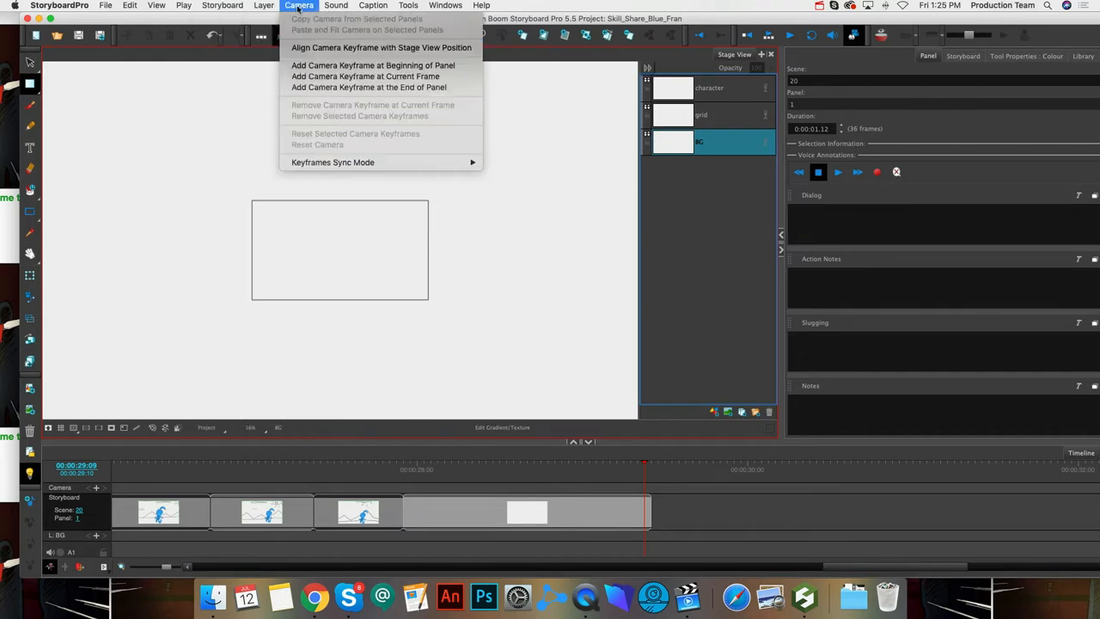
mouse_move(409, 9)
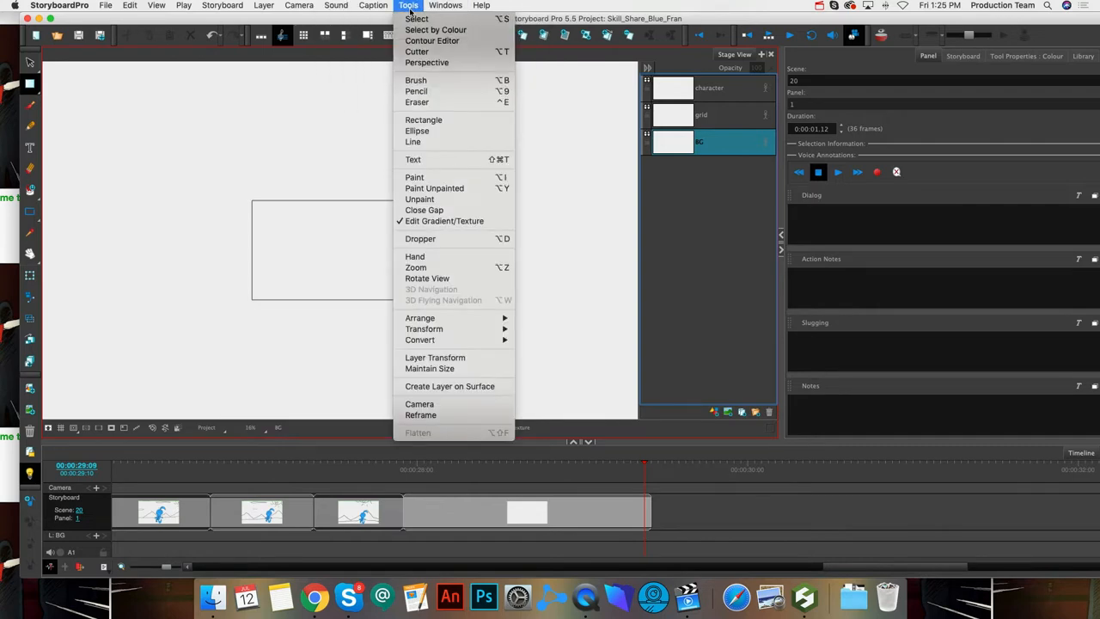
mouse_move(224, 8)
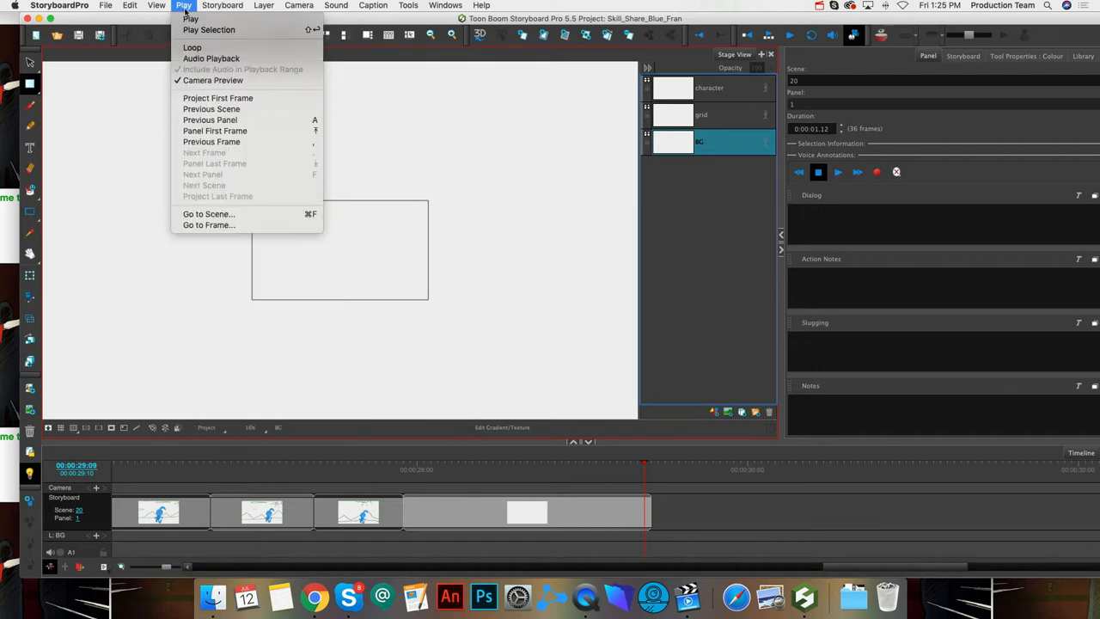
mouse_move(359, 9)
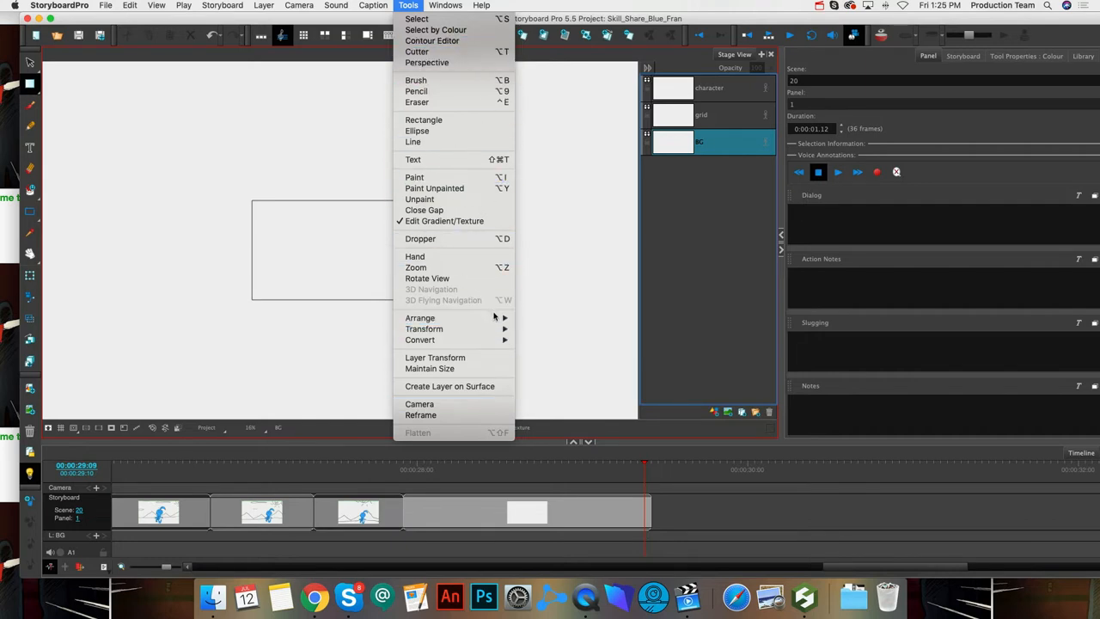
mouse_move(510, 319)
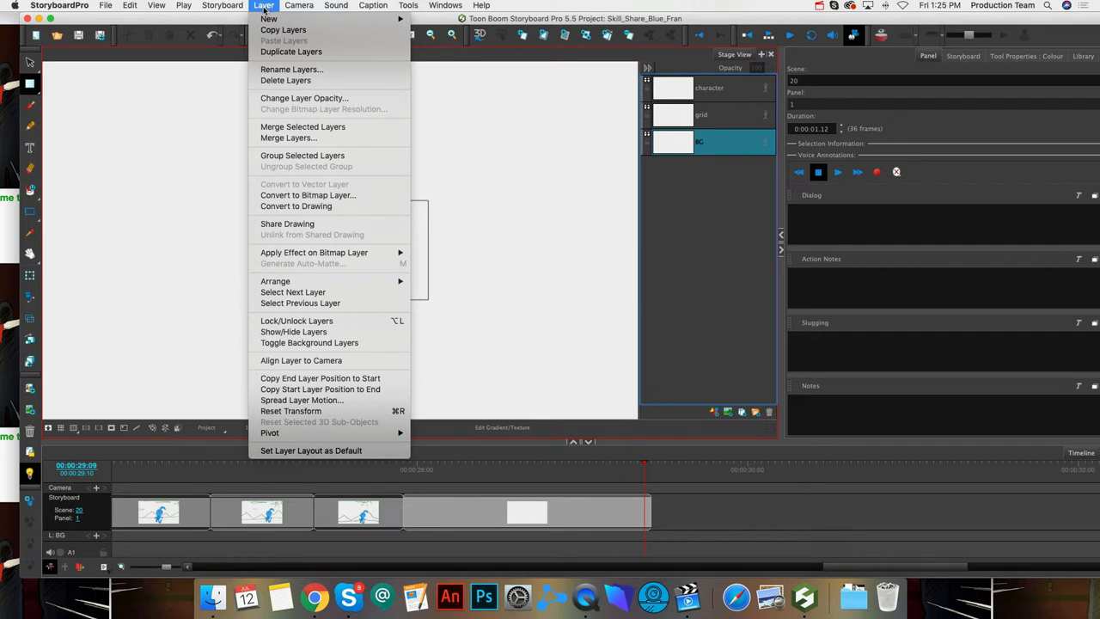
click(363, 451)
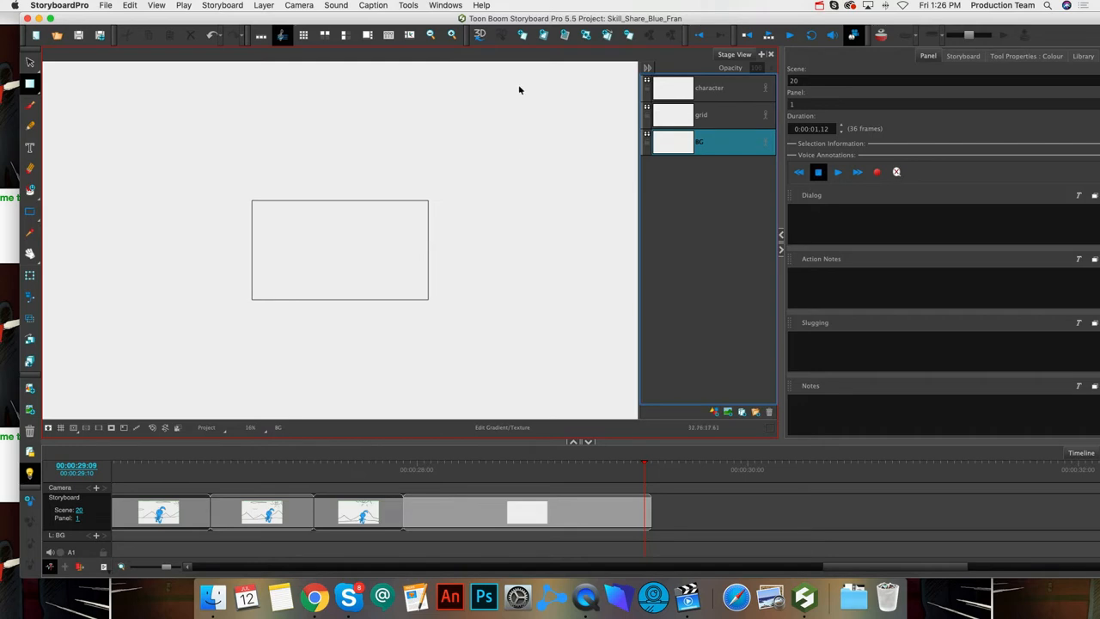
- Add another scene at the end of the storyboard and check its layers, leaving the BG layer's name as it is
click(543, 35)
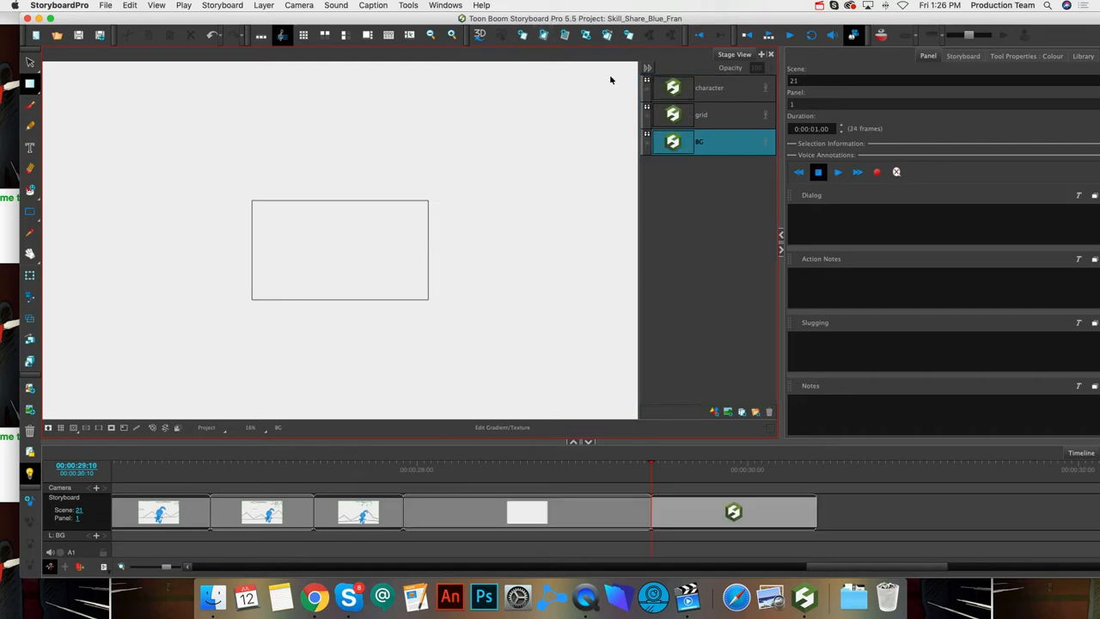
click(723, 505)
click(703, 115)
click(720, 142)
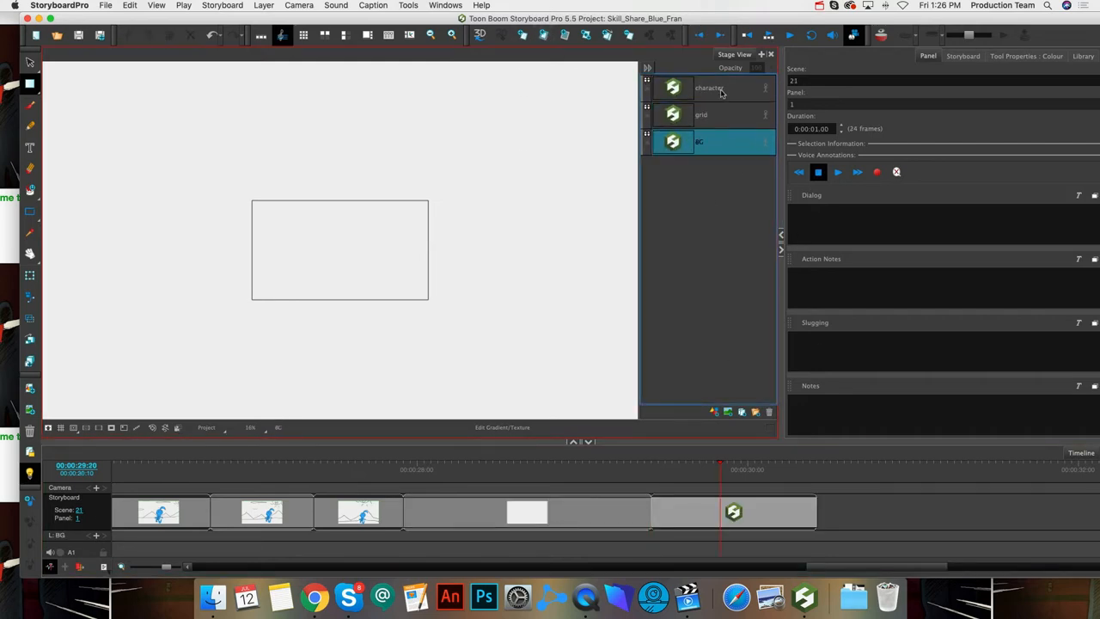
double_click(722, 142)
click(544, 308)
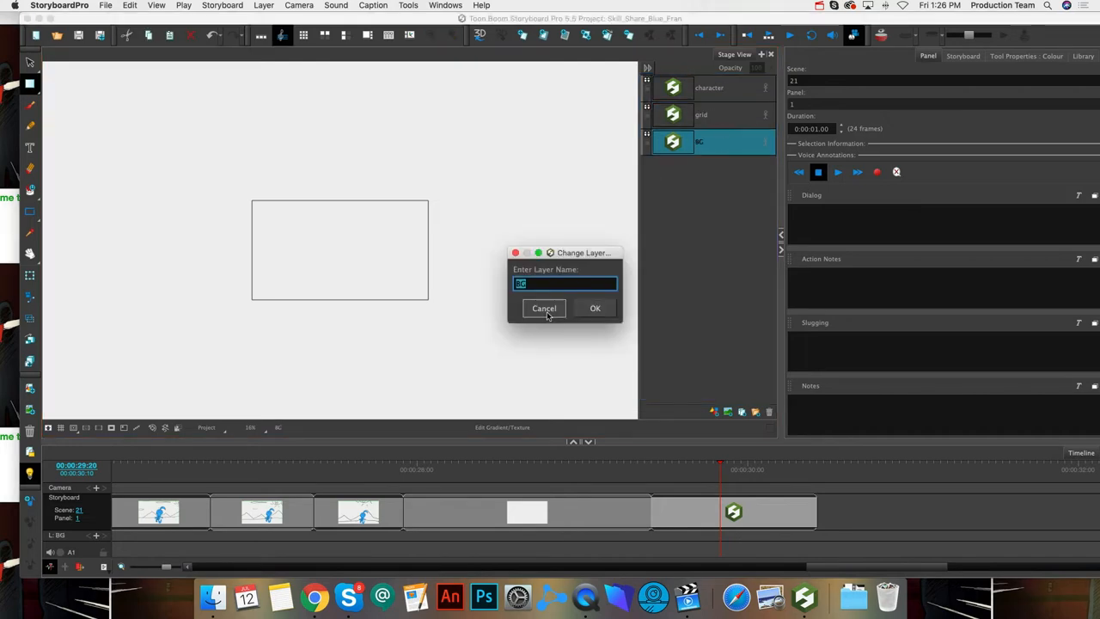
click(711, 87)
click(587, 523)
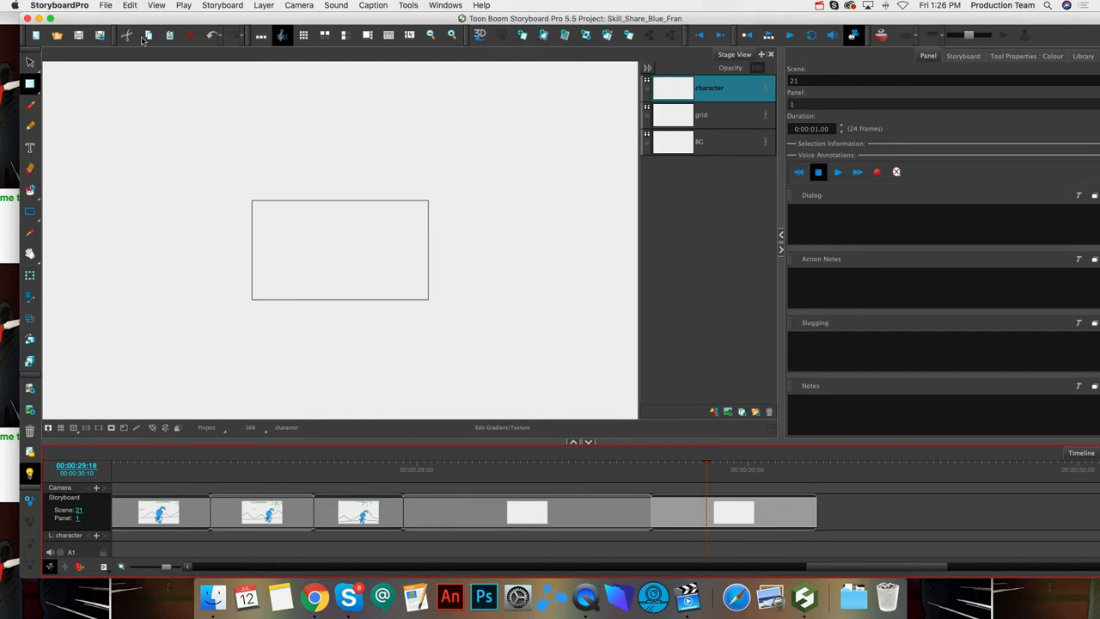
- Go back along the timeline to scene 2_A, the dynamic cutting panel
drag(857, 578, 569, 566)
click(379, 472)
click(353, 471)
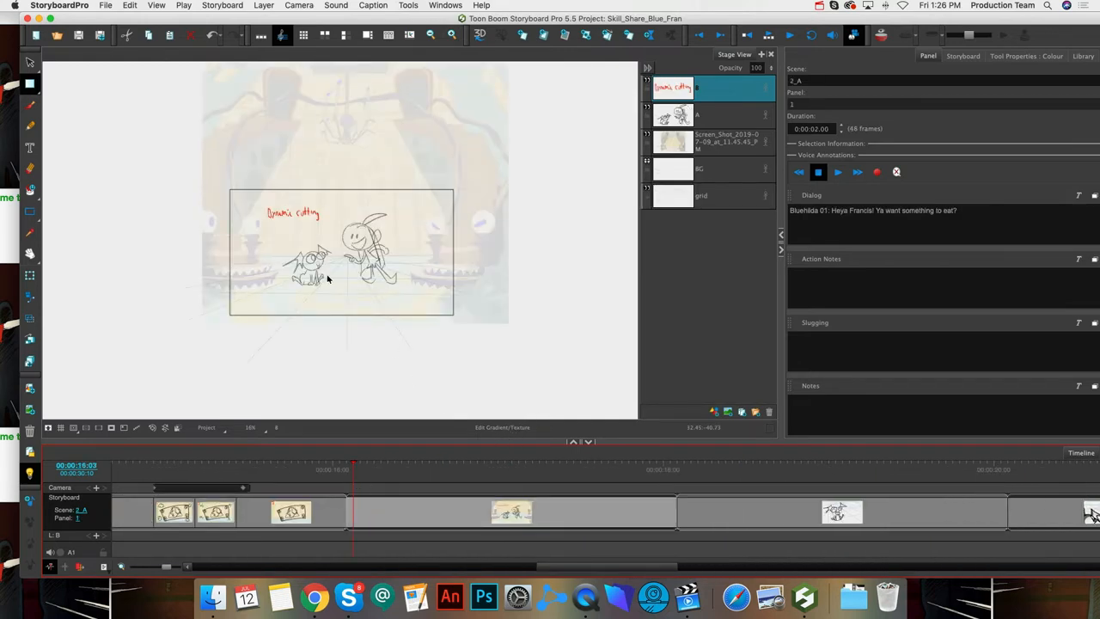
- Open the movie export settings and set the resolution to Quarter Size (480 x 270)
click(105, 7)
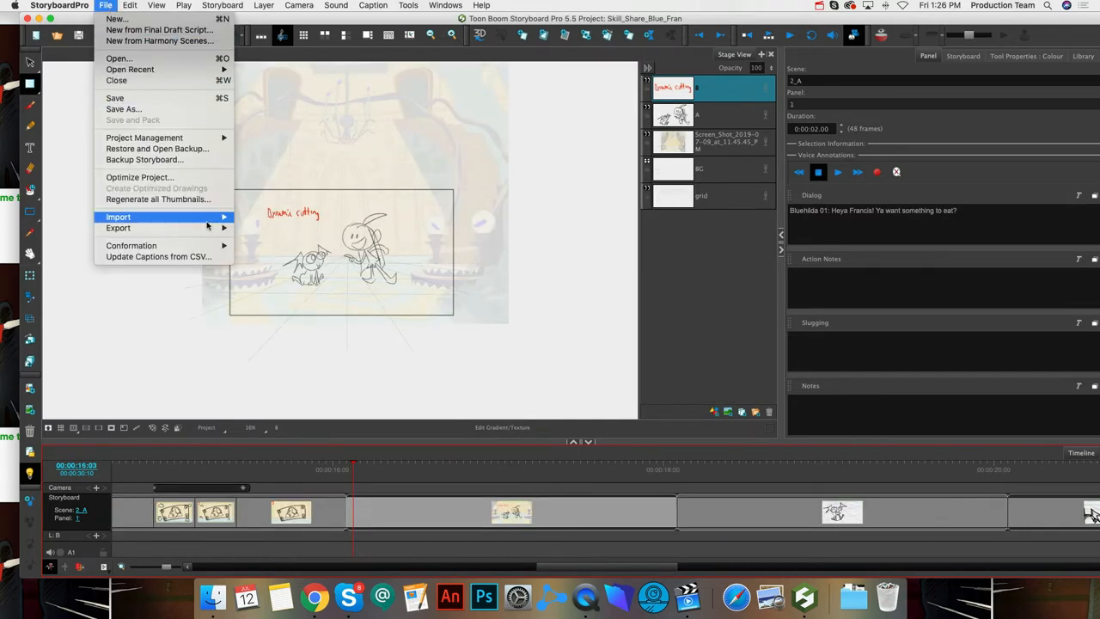
mouse_move(213, 227)
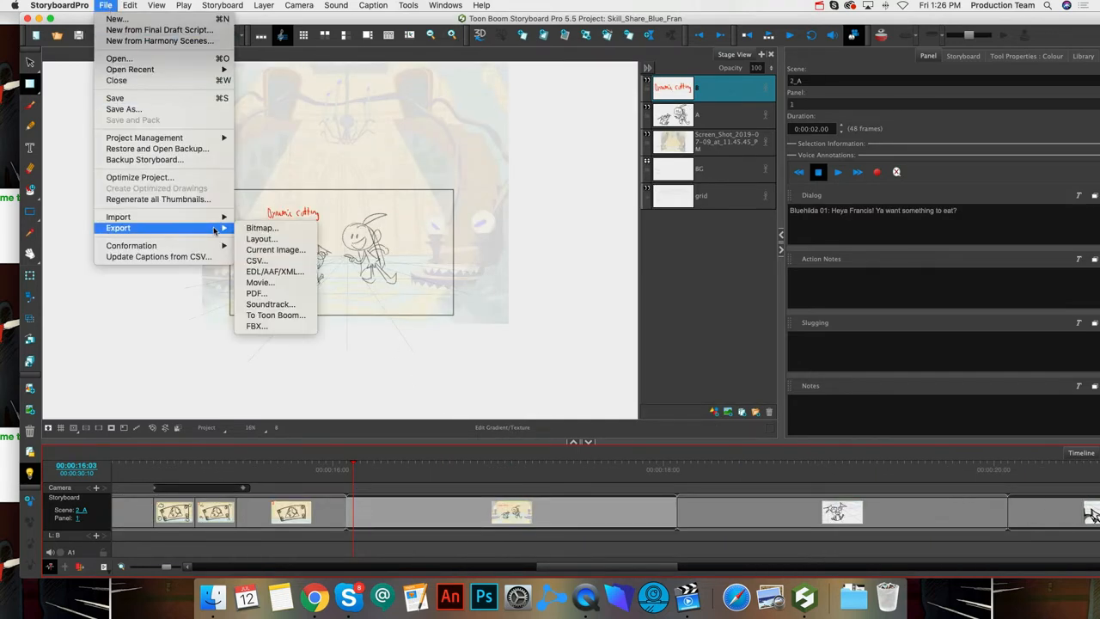
click(305, 284)
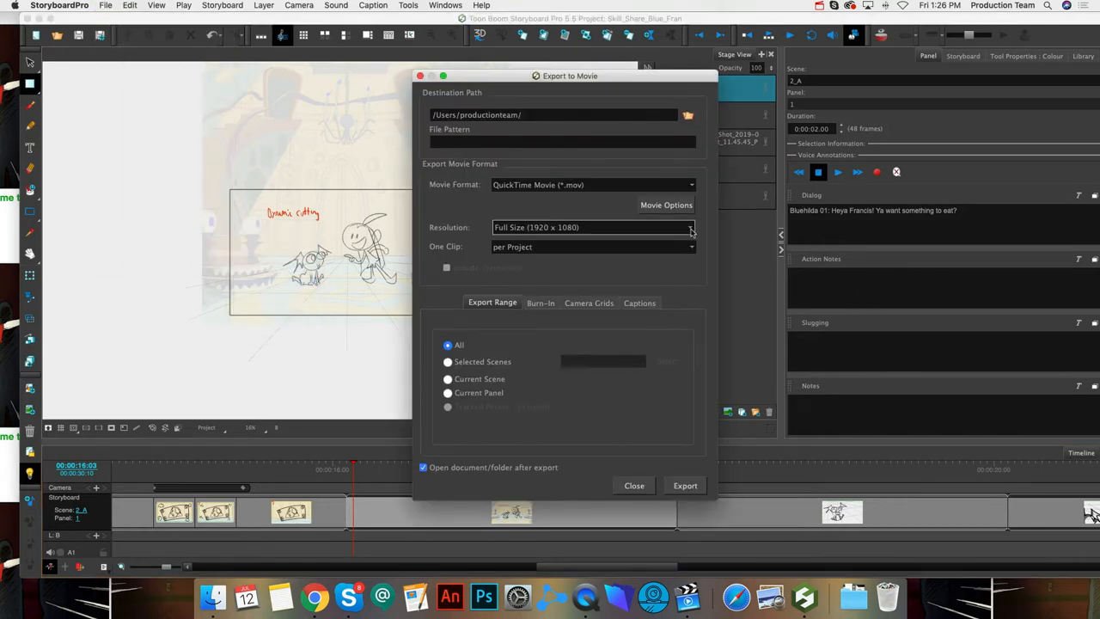
click(617, 228)
click(621, 225)
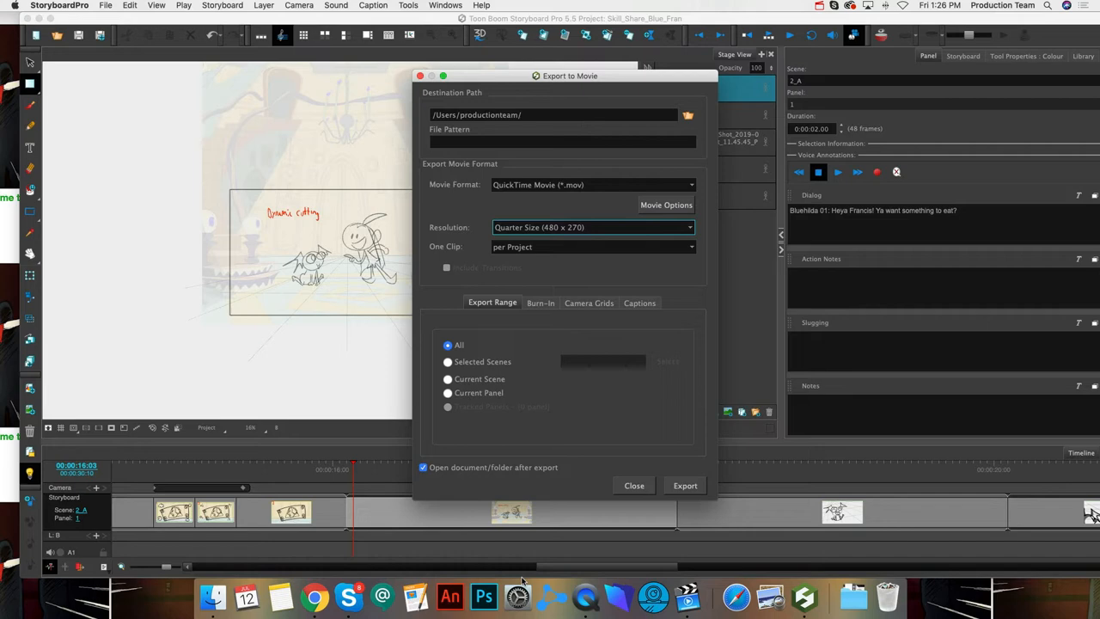
- Limit the movie export range to the selected scenes 2_A, 3_A and 4_A
click(448, 362)
click(668, 362)
scroll(610, 318, down, 2)
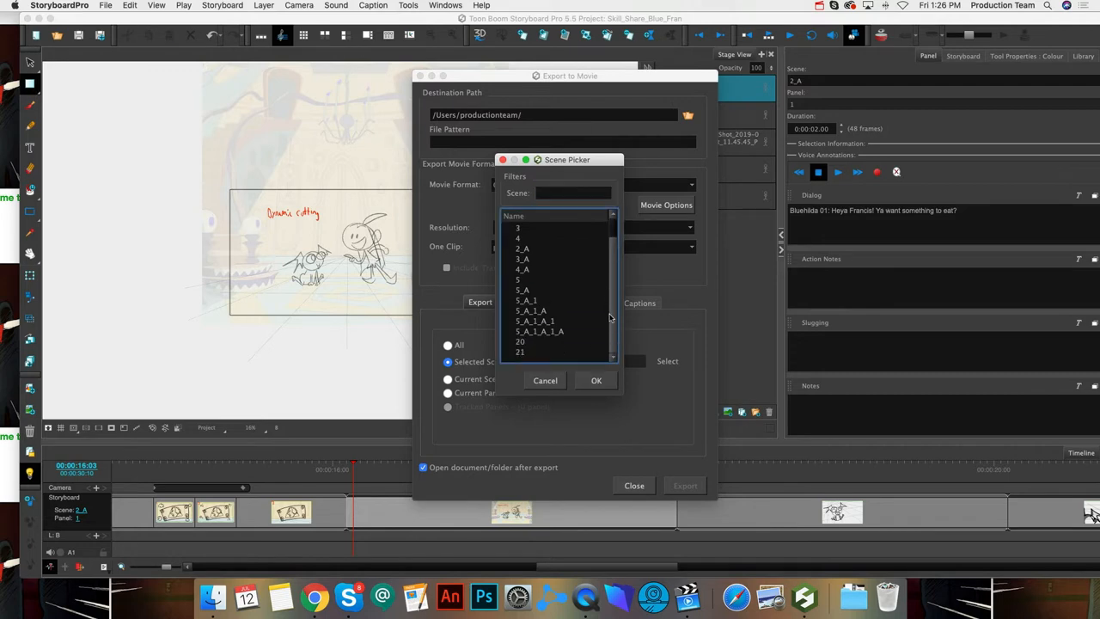
click(522, 248)
super+click(523, 259)
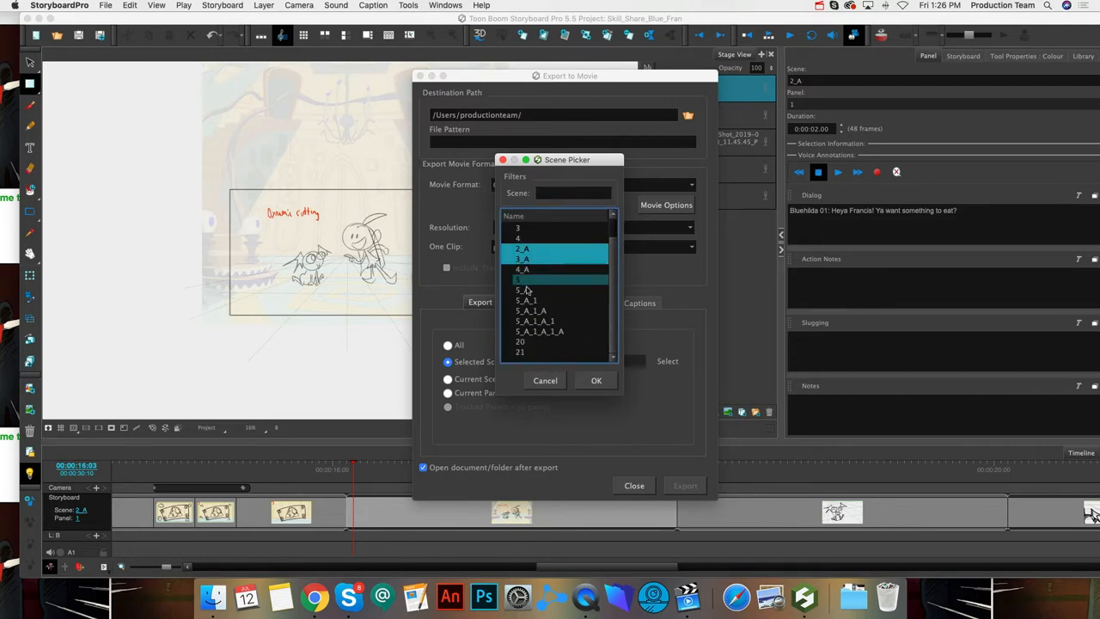
shift+click(529, 311)
click(542, 270)
click(526, 249)
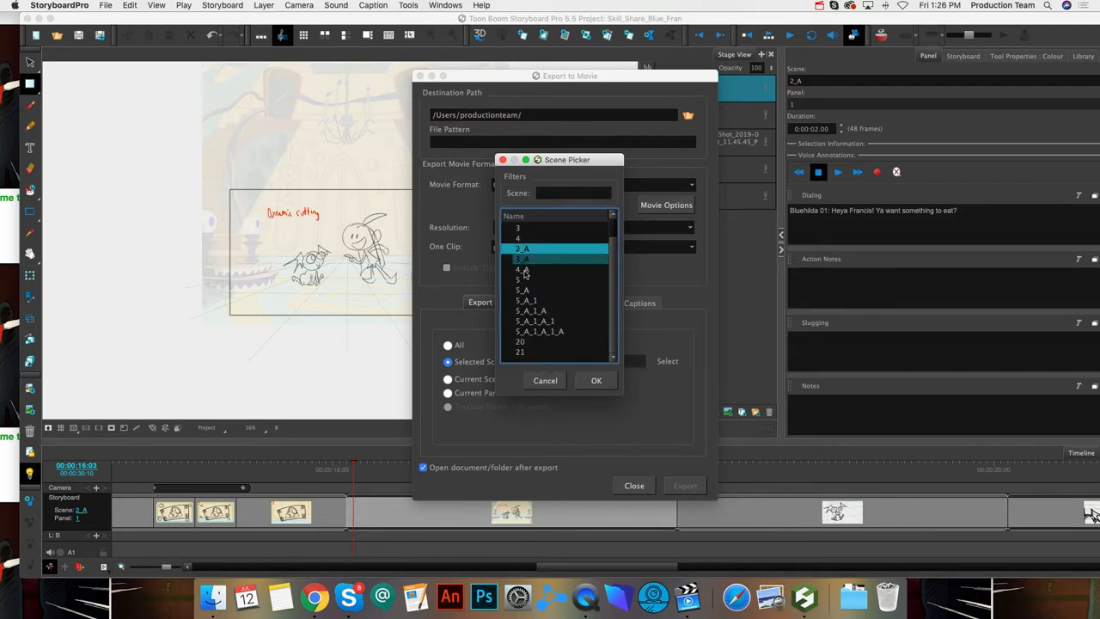
shift+click(526, 269)
click(596, 380)
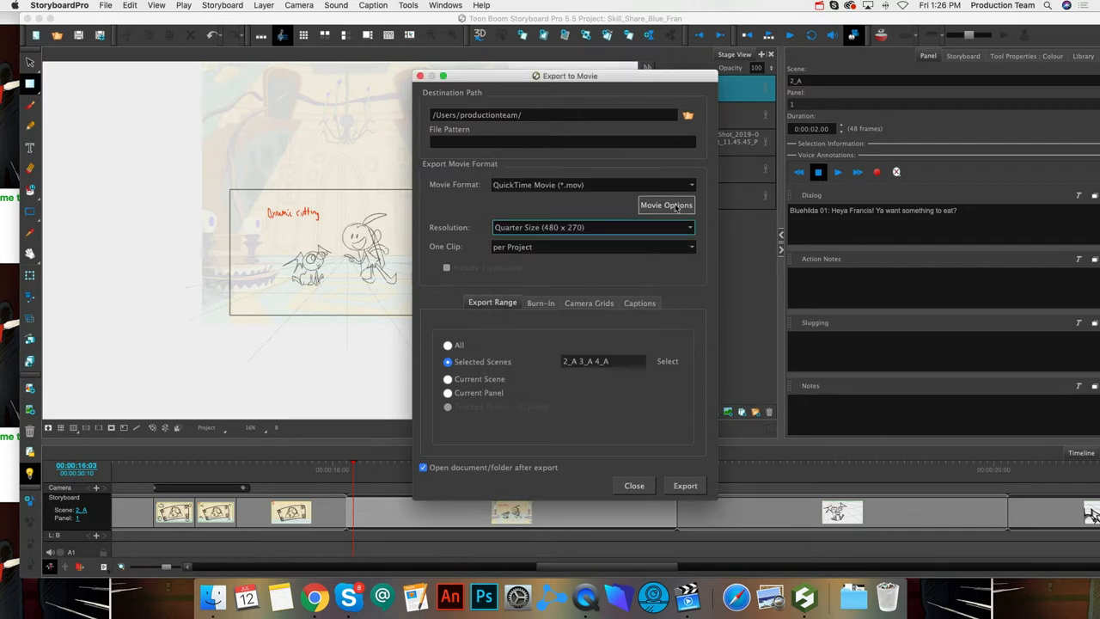
- Set the movie export destination to the Desktop folder and enter chdbhsfhbjf as the file pattern
click(689, 116)
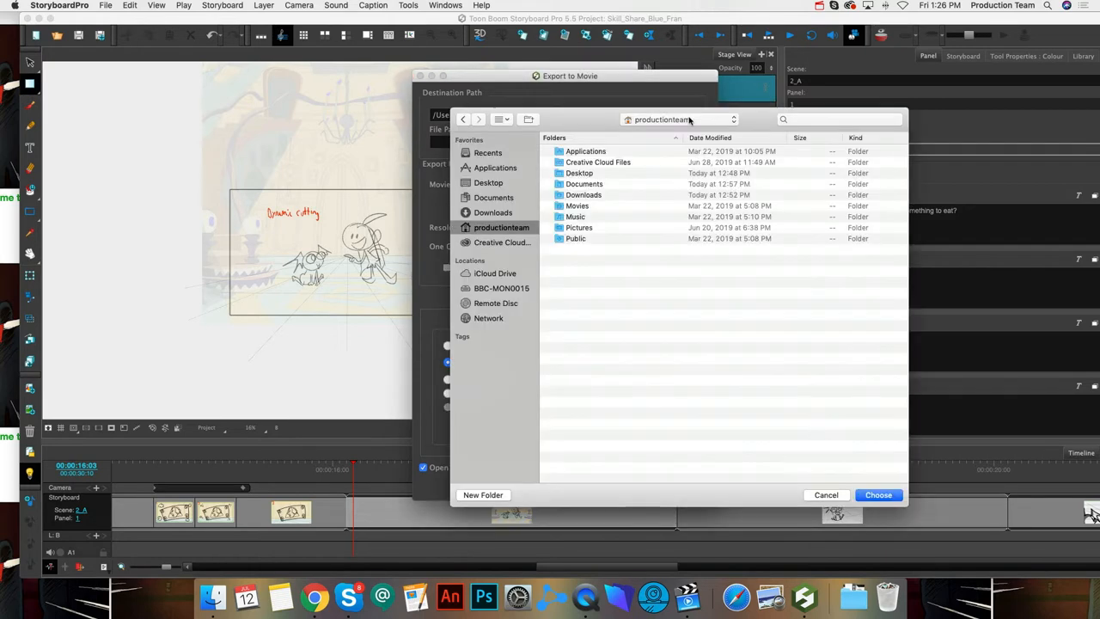
click(501, 198)
click(488, 183)
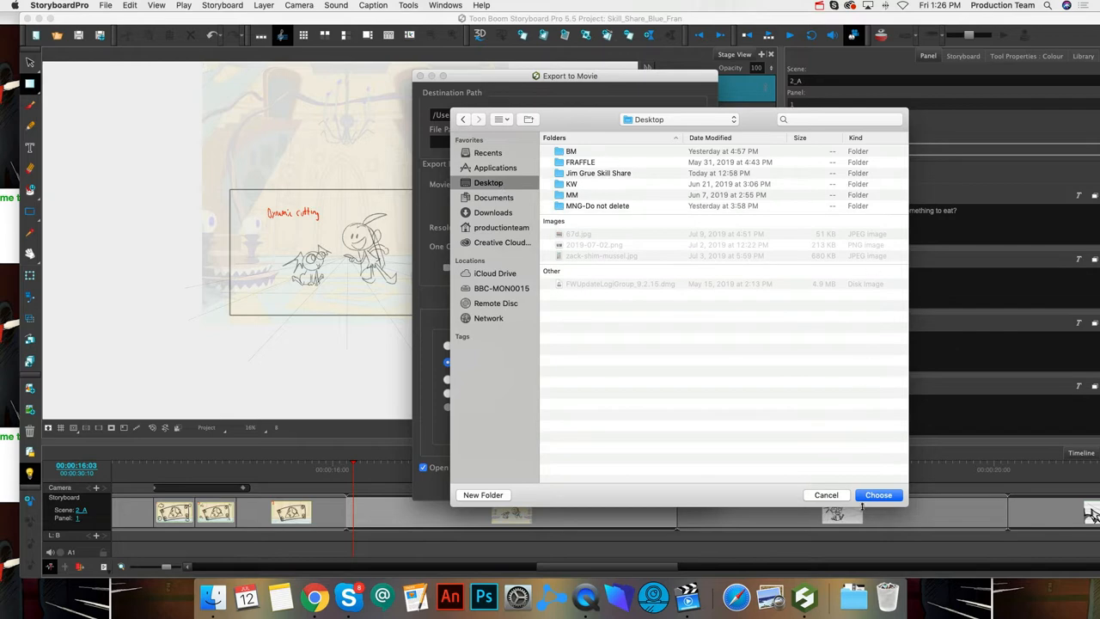
click(877, 495)
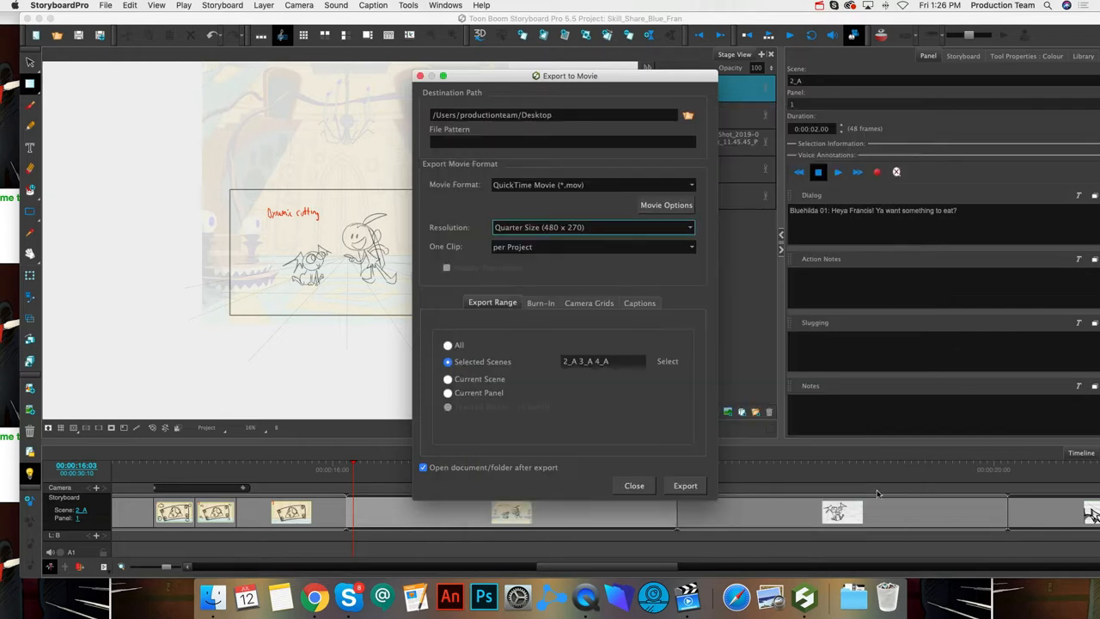
click(571, 142)
text(chdbhsfhbjf)
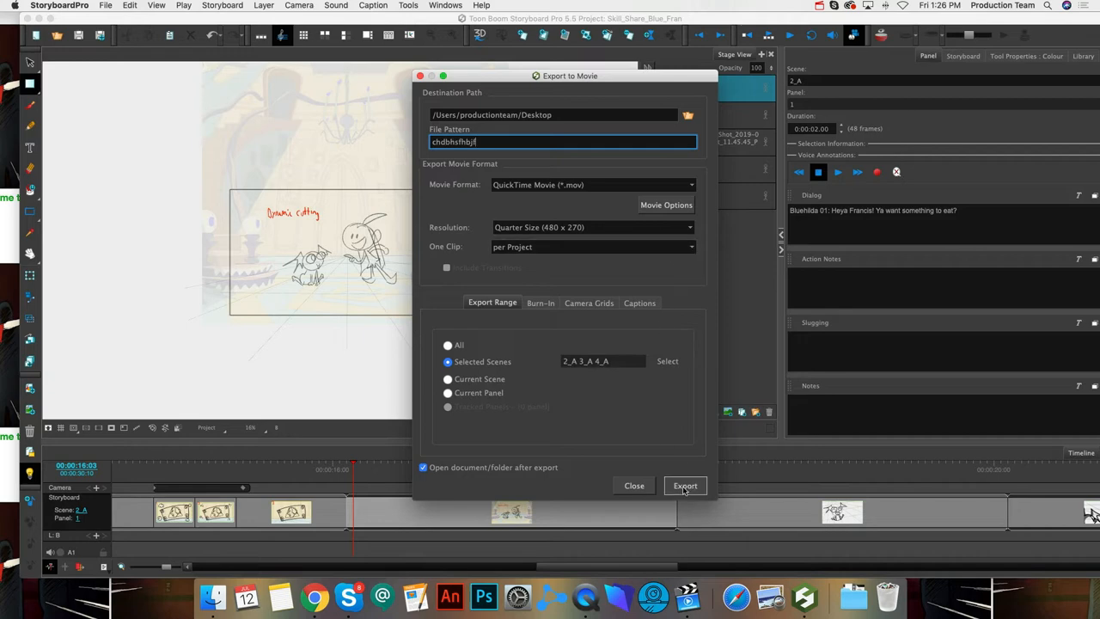
- Turn on the time code burn-in and export the movie
click(541, 303)
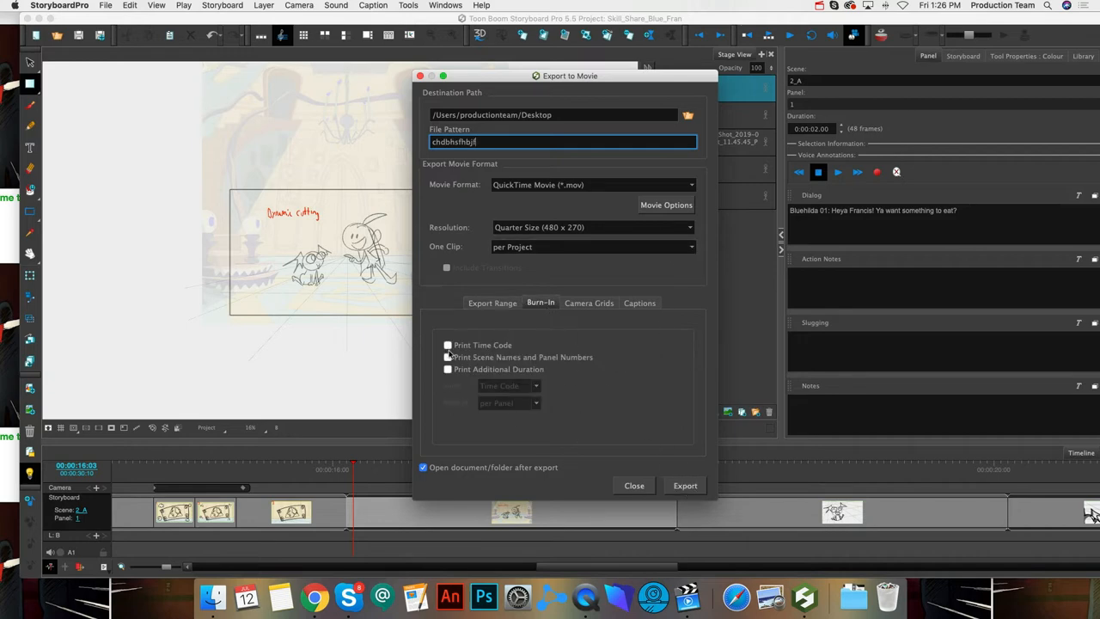
click(447, 346)
click(692, 488)
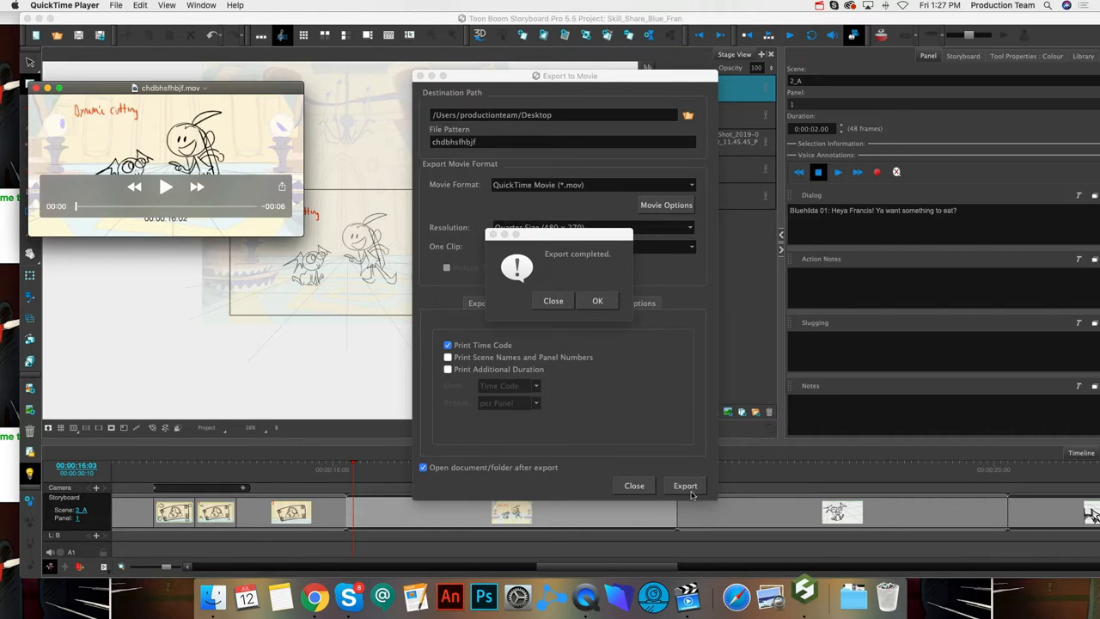
- Play back the exported chdbhsfhbjf.mov with the playback controls moved off the time code, and close the movie and export windows
drag(224, 187, 231, 111)
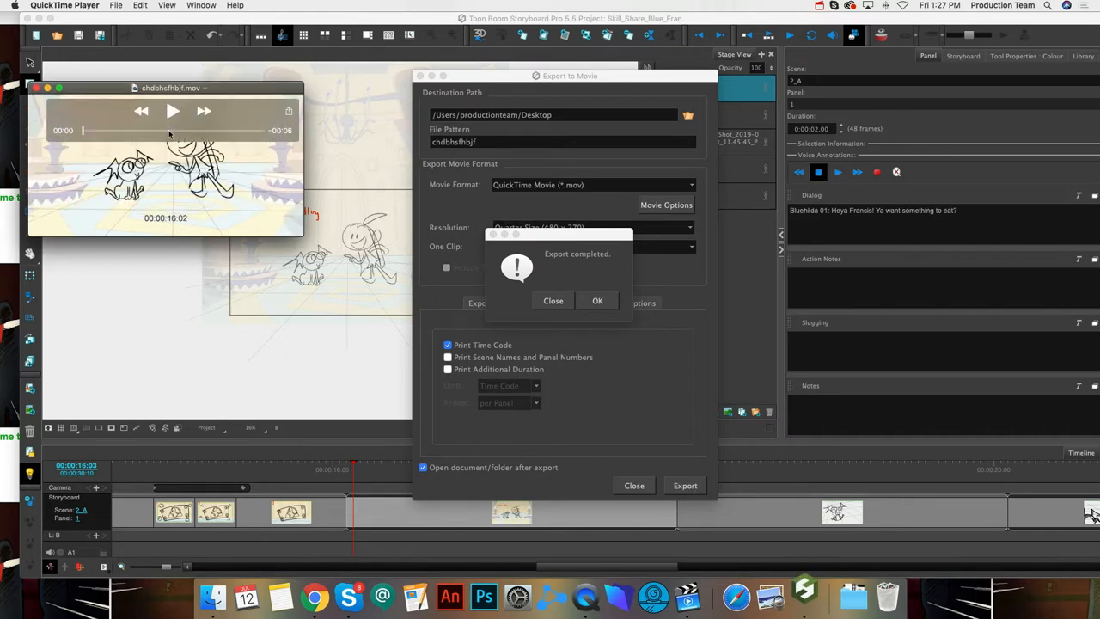
key(space)
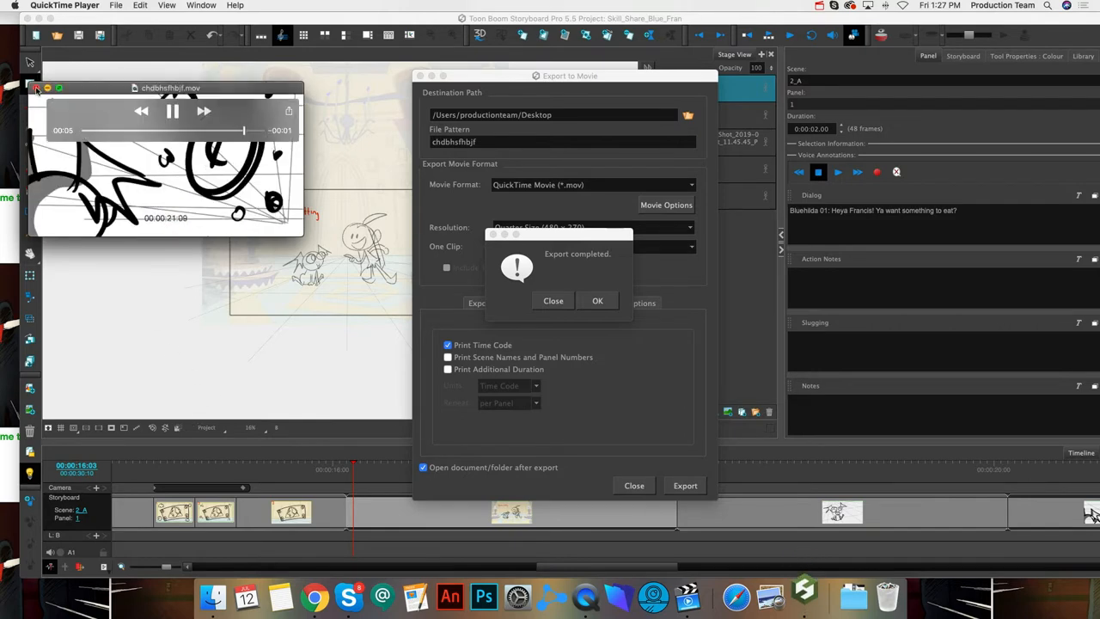
click(36, 88)
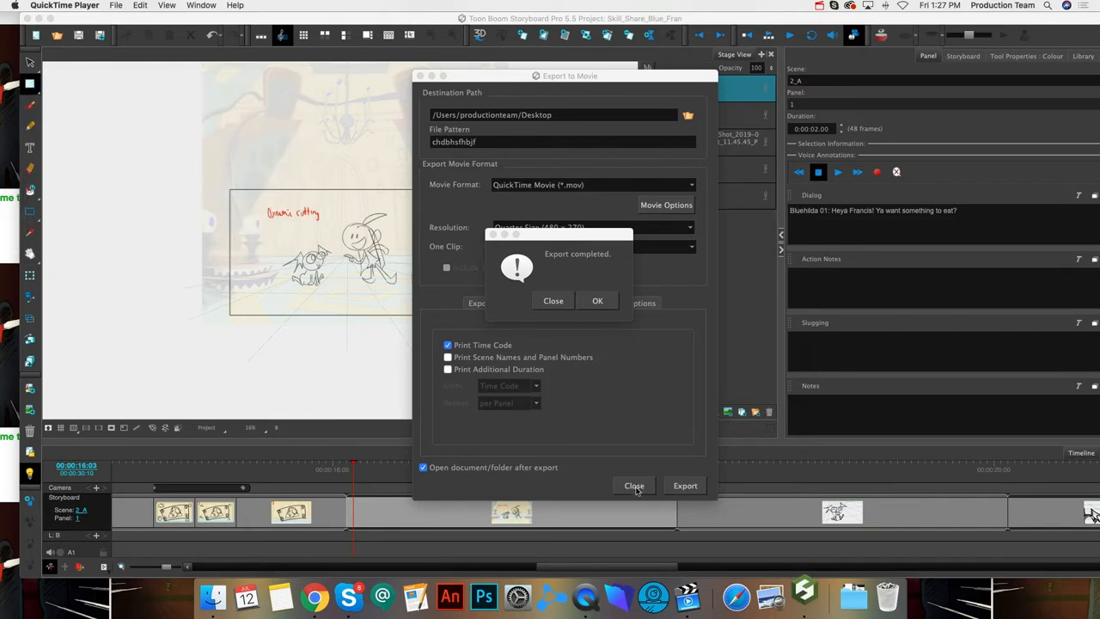
click(554, 302)
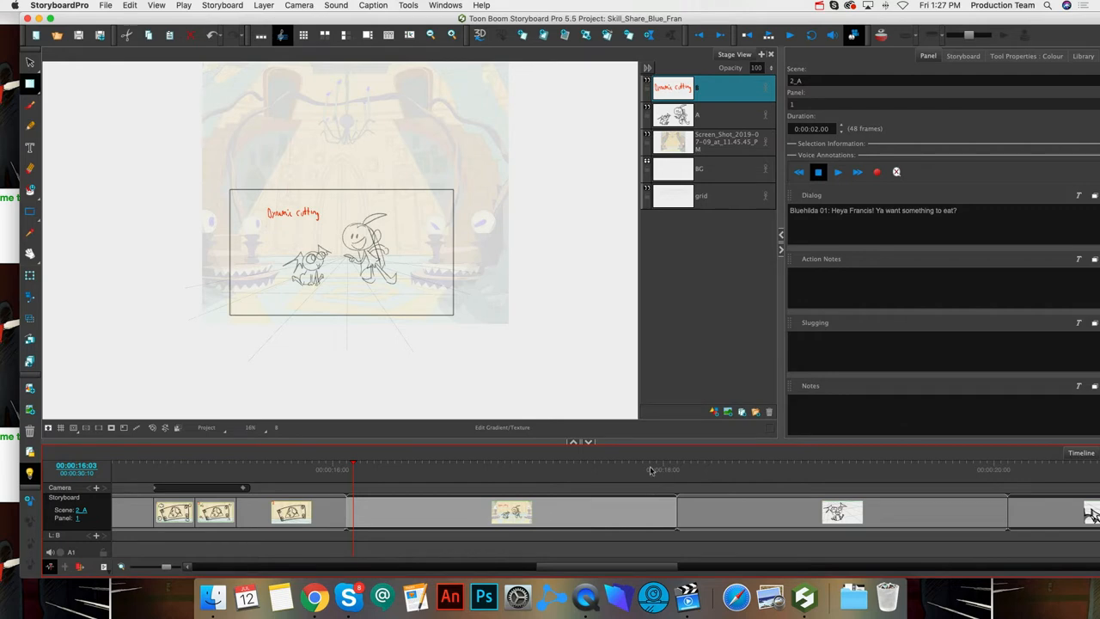
- Bring up the Guides view alongside the Panel, Storyboard and Library views
drag(877, 18, 833, 13)
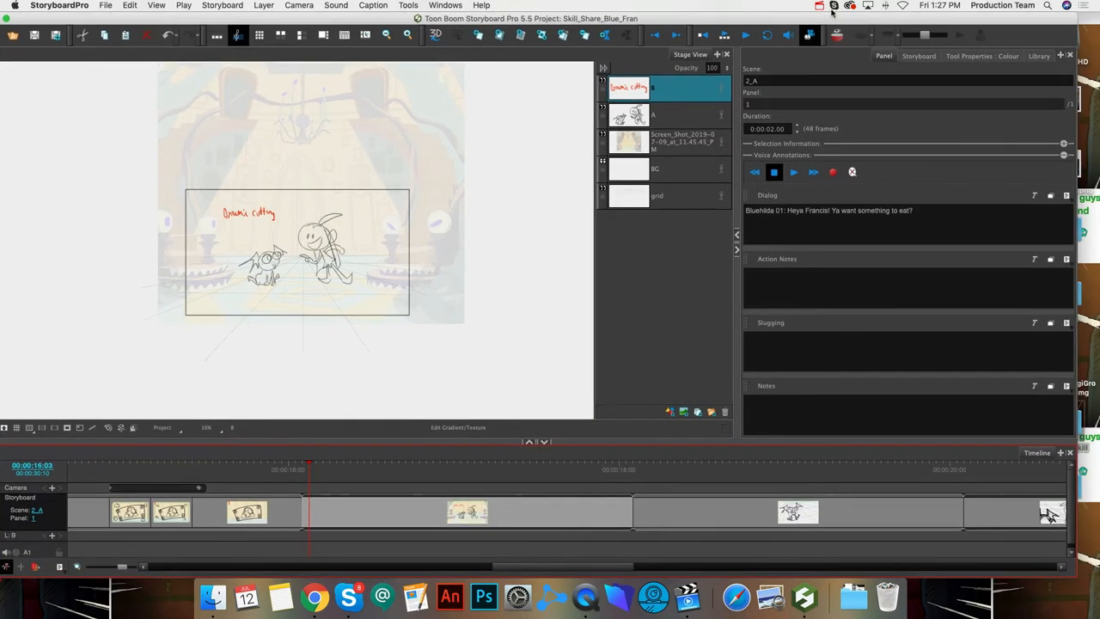
click(1061, 56)
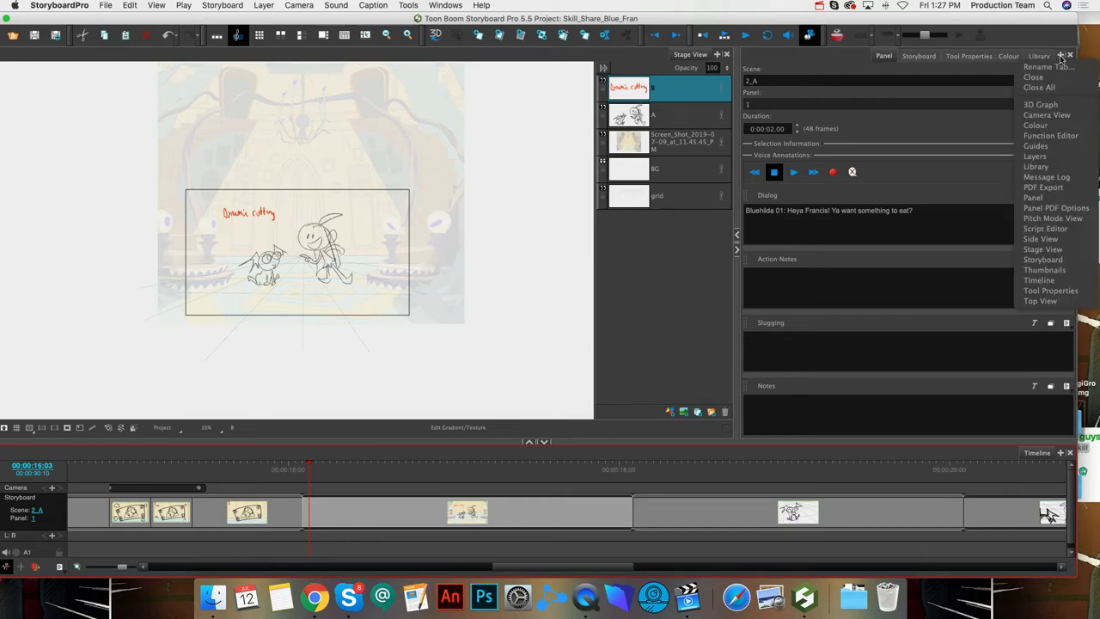
click(1041, 146)
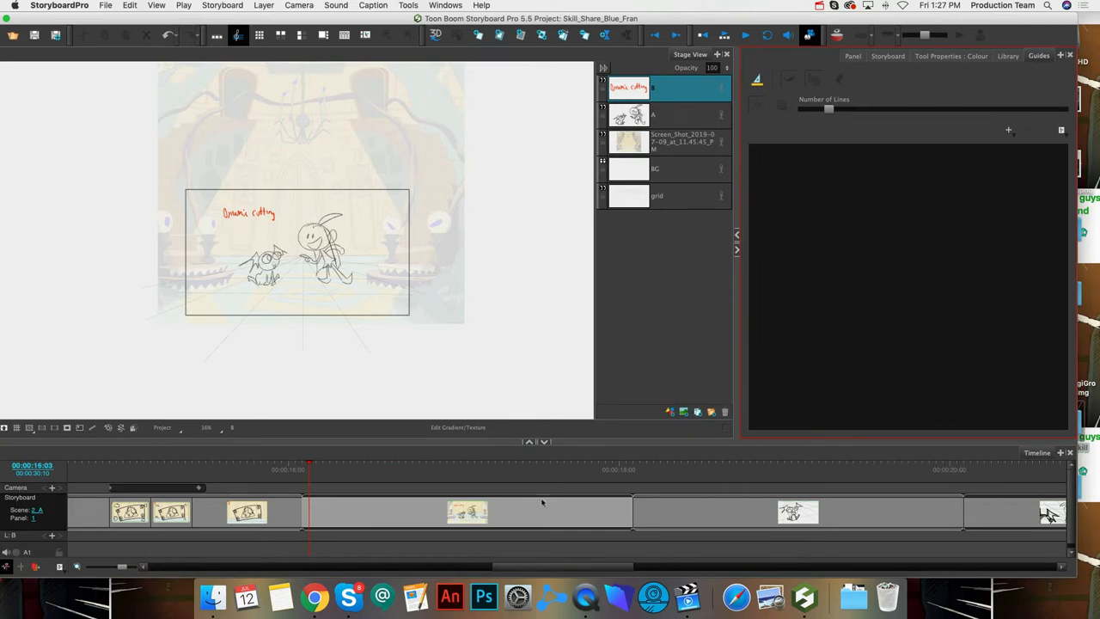
- Enable drawing guides and add a 1-Point Perspective guide
click(757, 80)
click(1009, 131)
click(1004, 160)
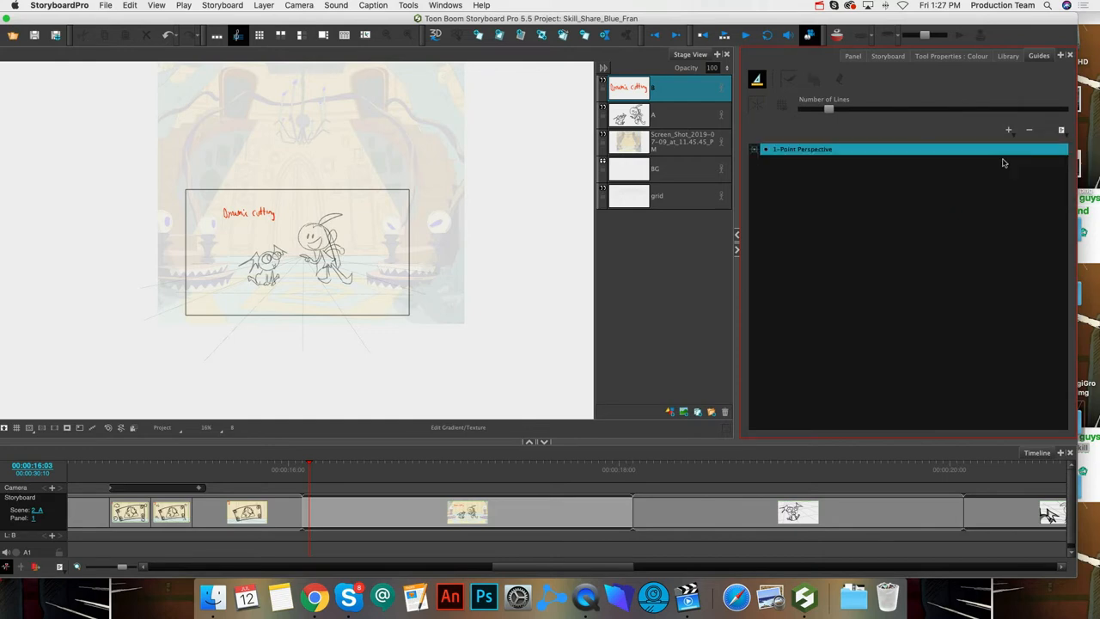
- Show the 1-Point Perspective guide on layer A with the Brush tool and move its vanishing point up to the standing character's head
click(316, 260)
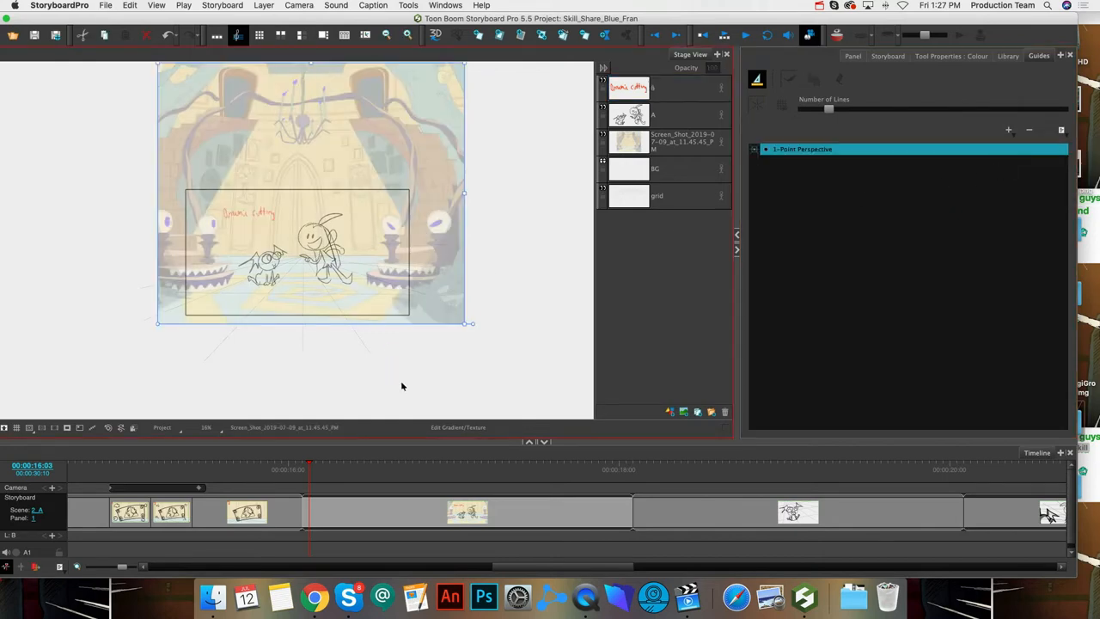
drag(774, 156, 335, 268)
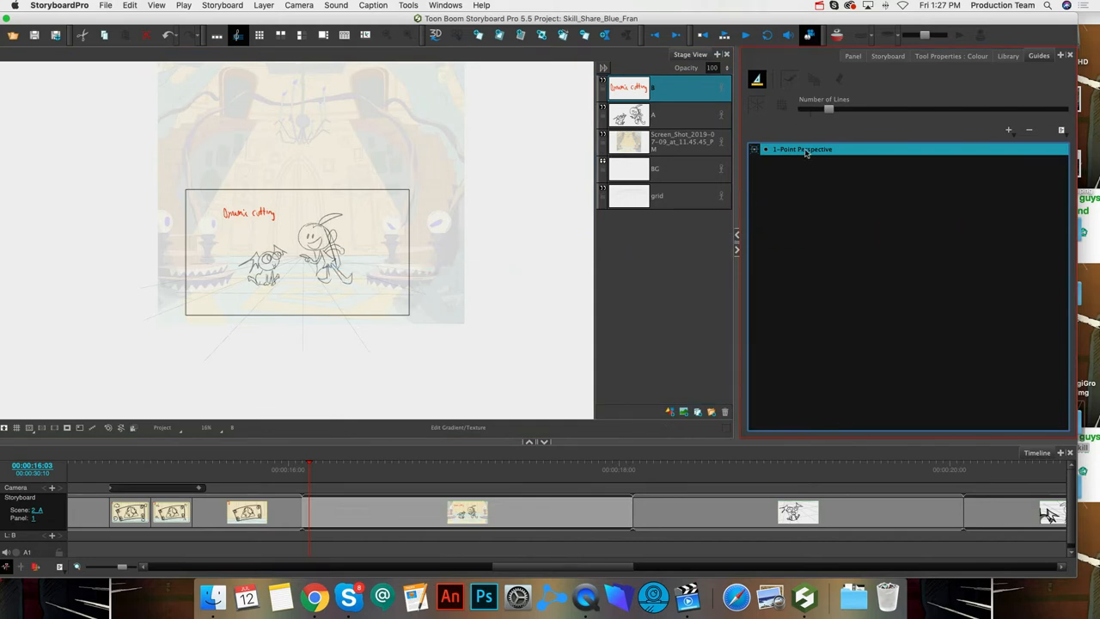
drag(806, 152, 345, 263)
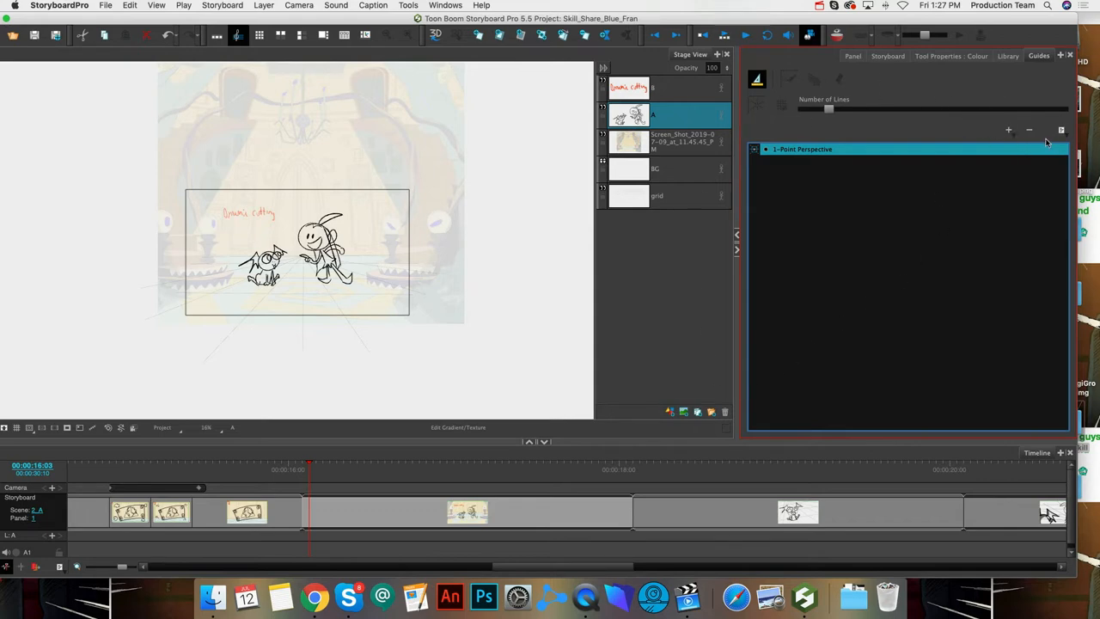
double_click(241, 17)
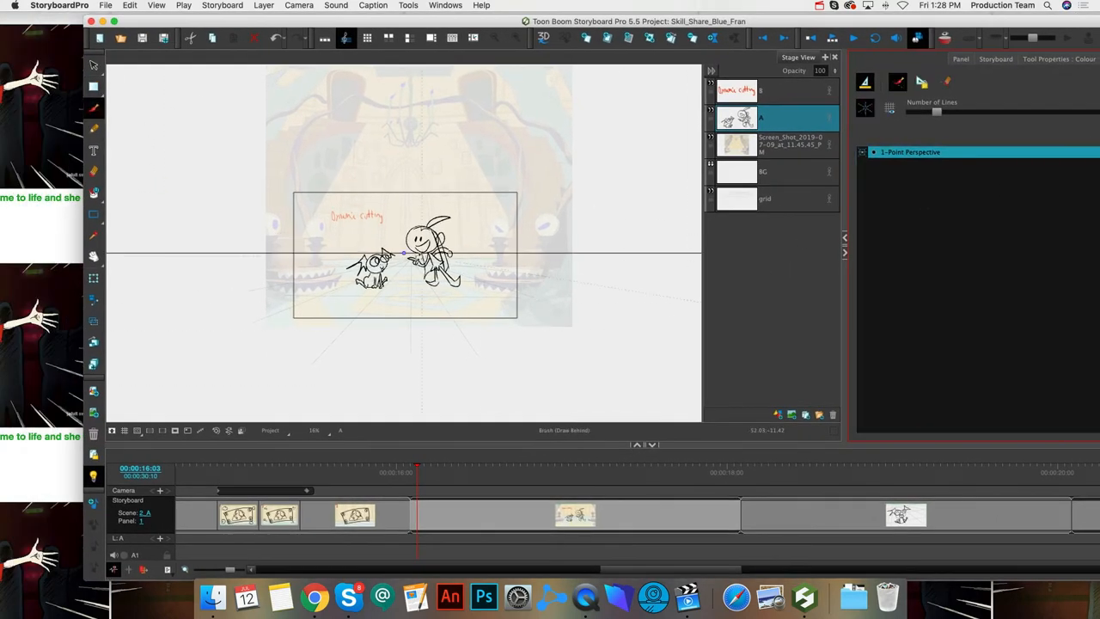
drag(420, 255, 421, 228)
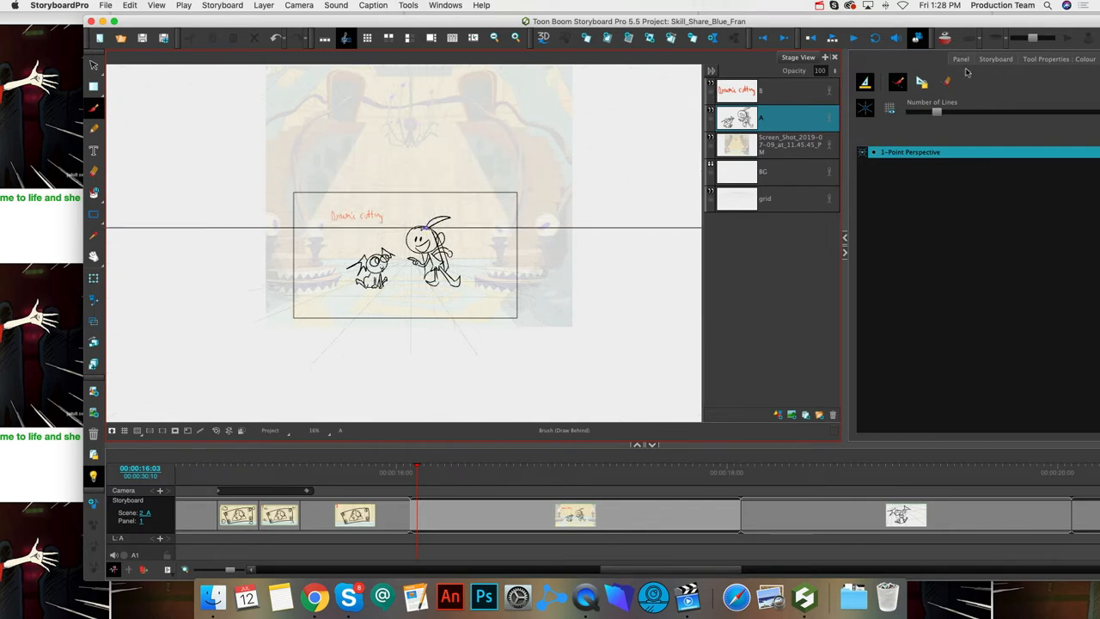
- Add a 2-Point Perspective guide to the guide list
double_click(964, 23)
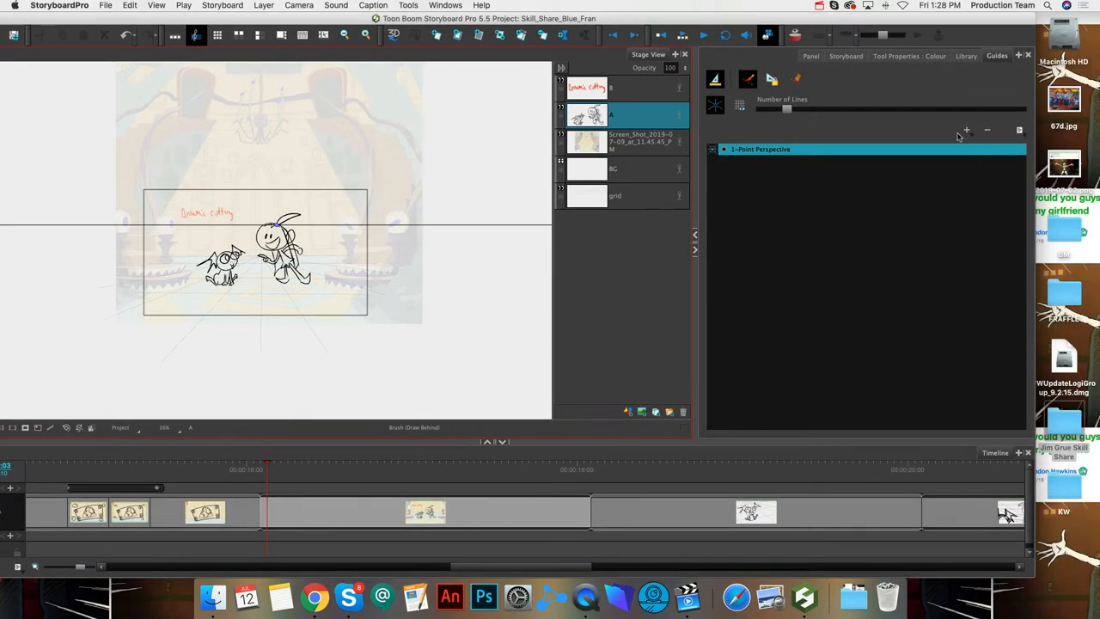
click(966, 131)
click(972, 168)
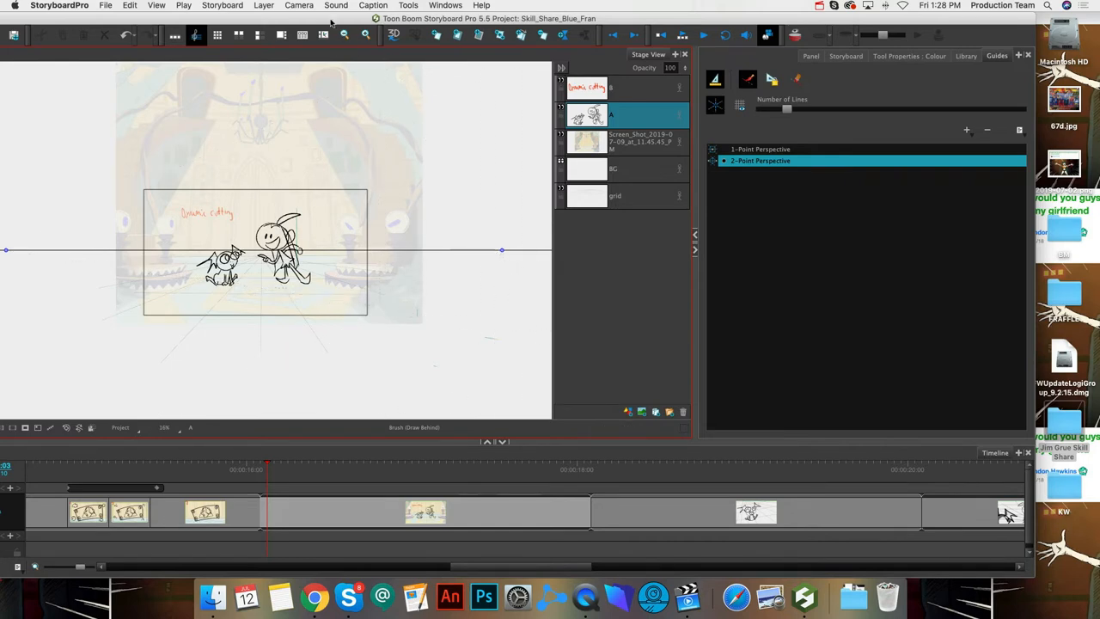
- Preview the 2-Point Perspective guide over the scene and turn the guides off
drag(330, 19, 515, 50)
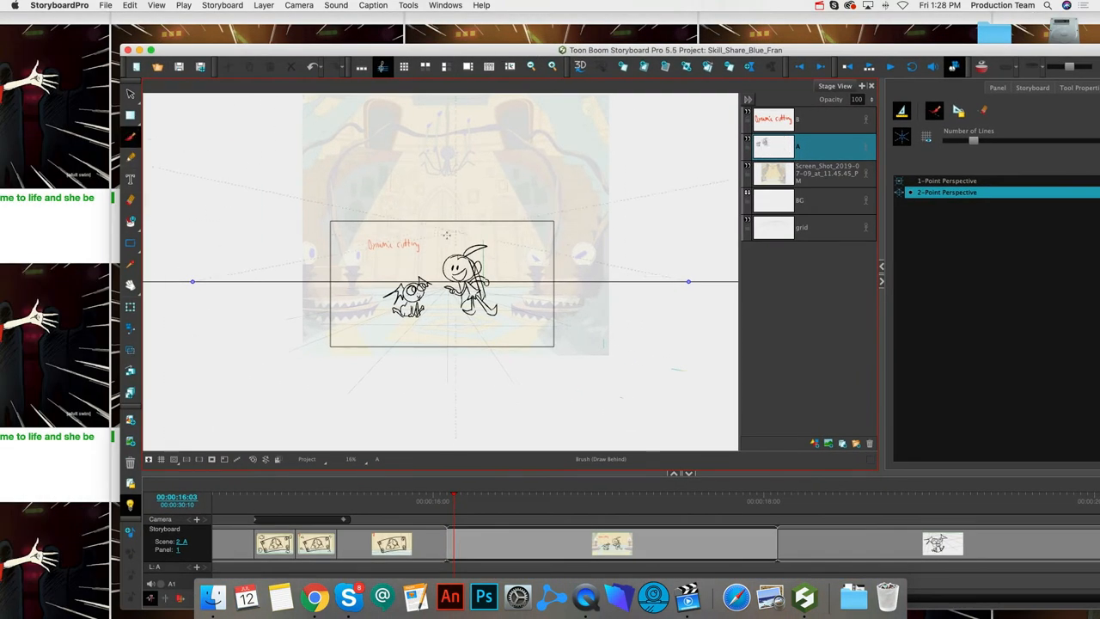
click(902, 110)
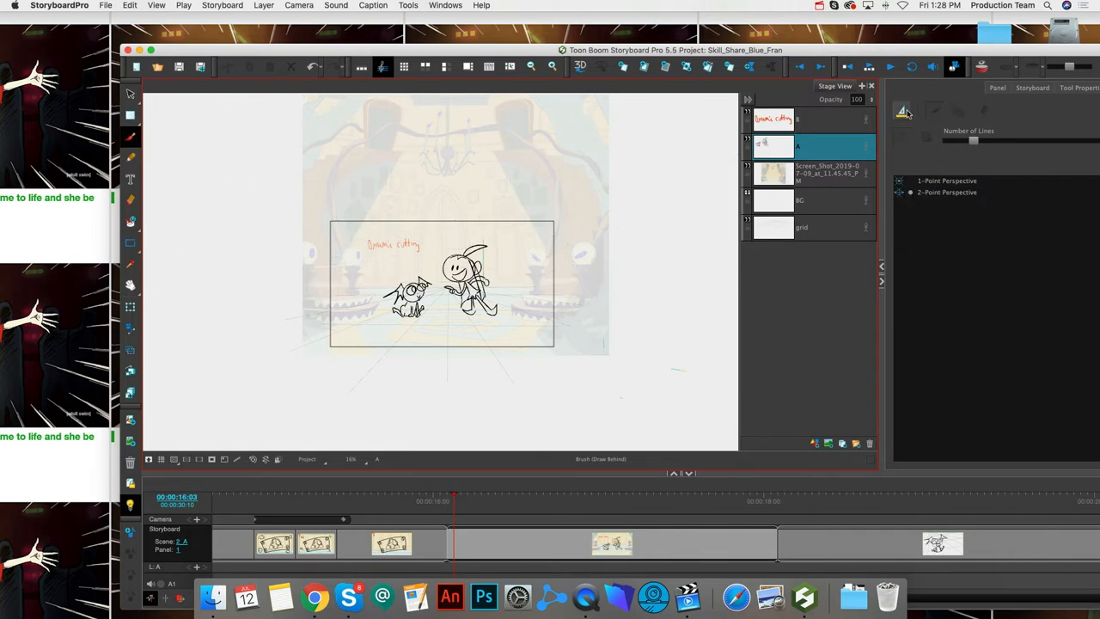
- Display the tool properties and colour settings and set the brush colour to the red swatch
drag(975, 51, 924, 43)
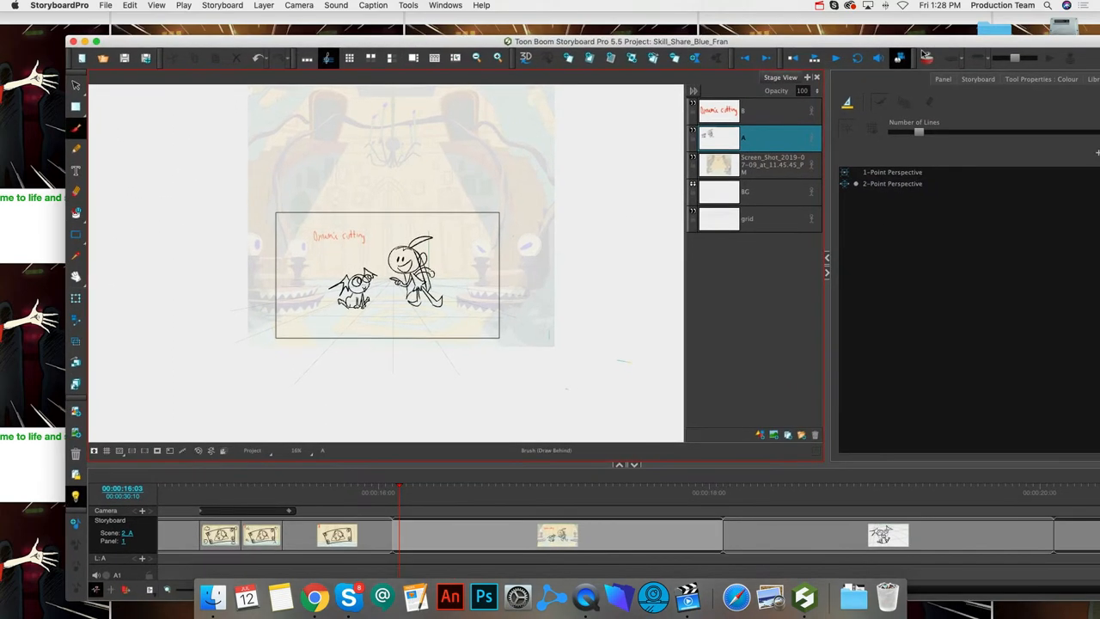
click(978, 79)
drag(1002, 42, 926, 32)
click(919, 414)
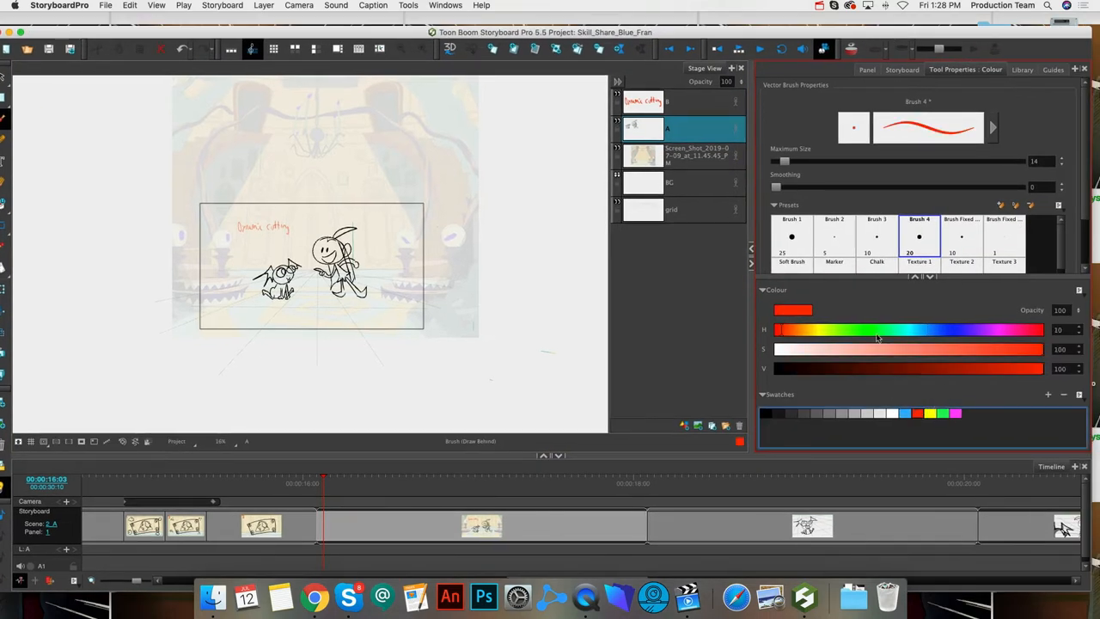
- Try drawing freehand red lines across the stage floor on layer A, undoing each of them
drag(157, 283, 505, 295)
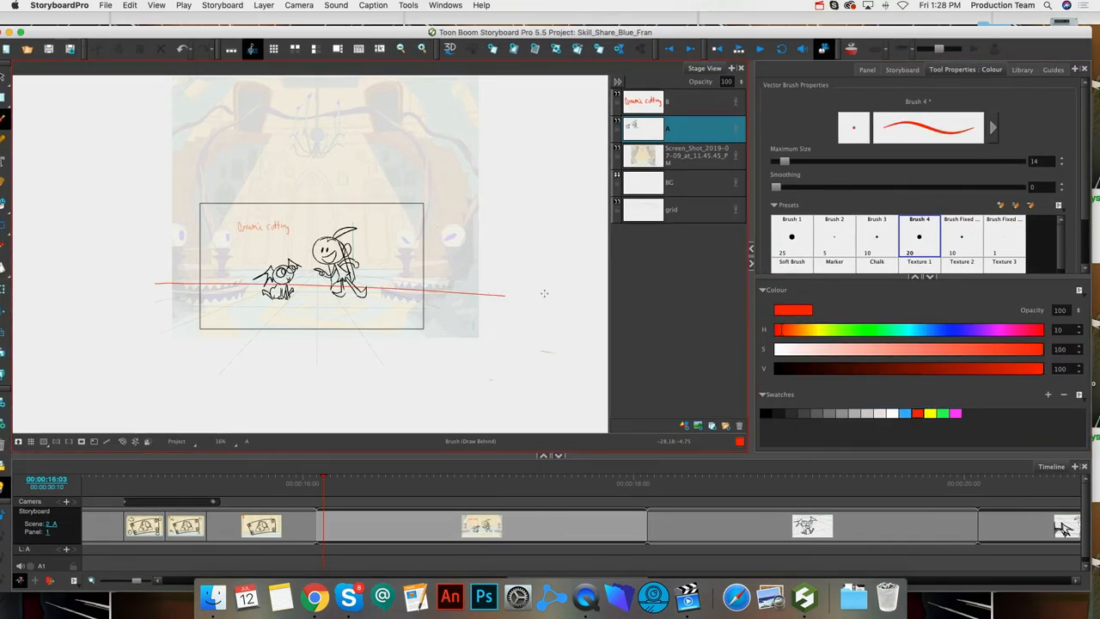
key(super+z)
drag(179, 280, 459, 285)
mouse_move(320, 284)
mouse_down()
mouse_move(319, 409)
mouse_move(453, 385)
mouse_up()
key(super+z)
key(super+z)
key(super+z)
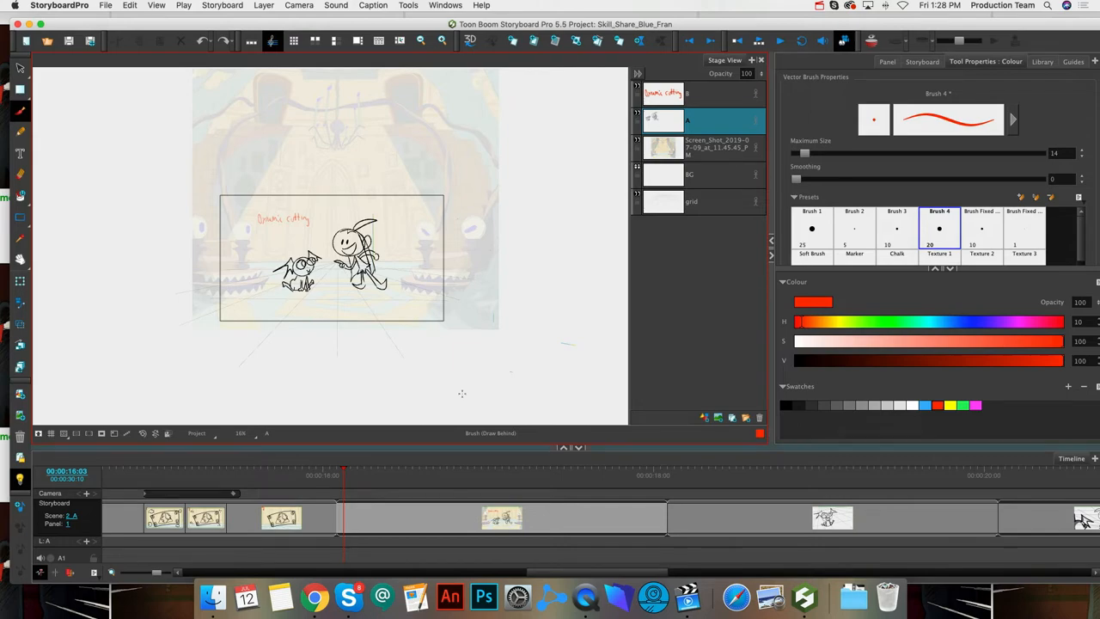
- Switch the project window to full screen and activate the Brush tool
click(41, 24)
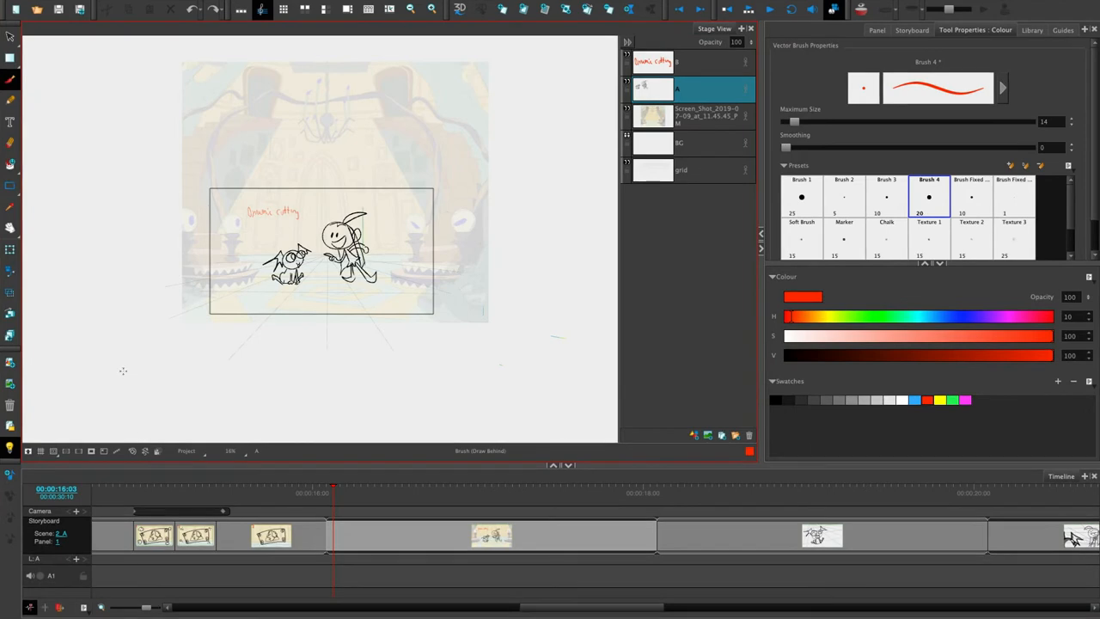
click(10, 207)
click(10, 78)
- Try two loose red brush strokes beside the camera frame on layer A and undo both
drag(499, 187, 555, 206)
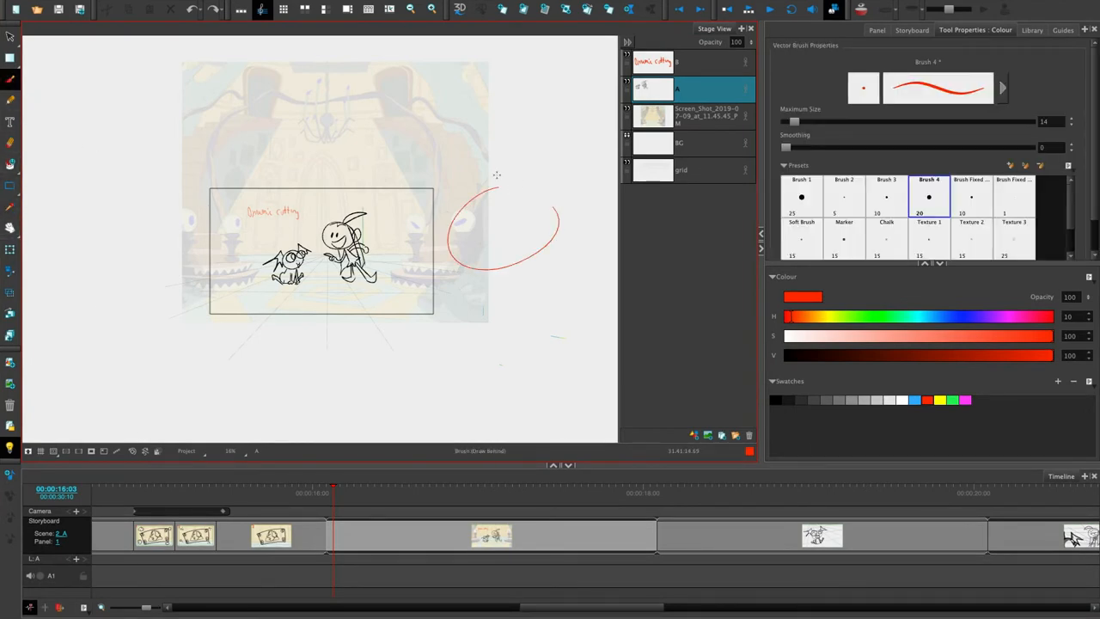
key(ctrl+z)
drag(440, 136, 548, 210)
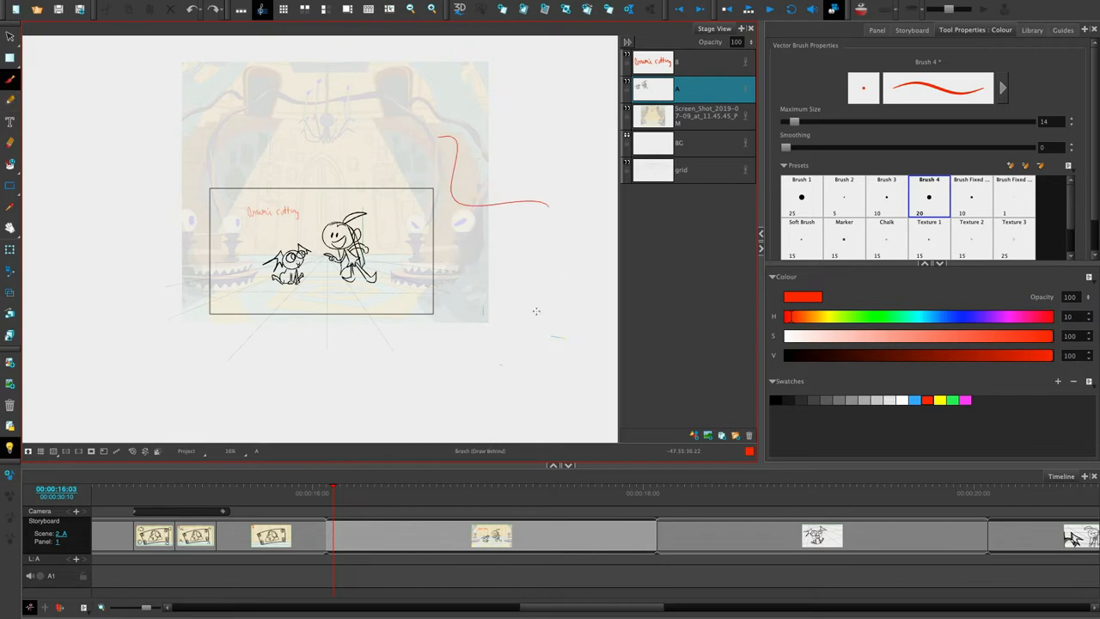
key(ctrl+z)
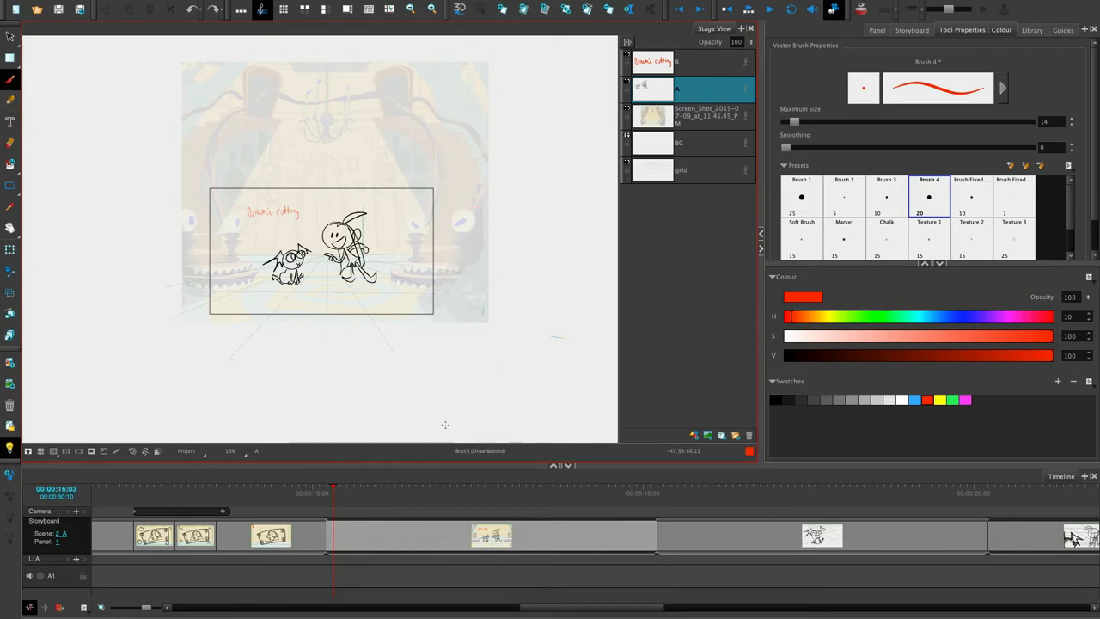
- On a new vector layer above layer B, draw a thick size-112 red circle over the standing character and a thin Brush 4 circle by its feet
click(696, 62)
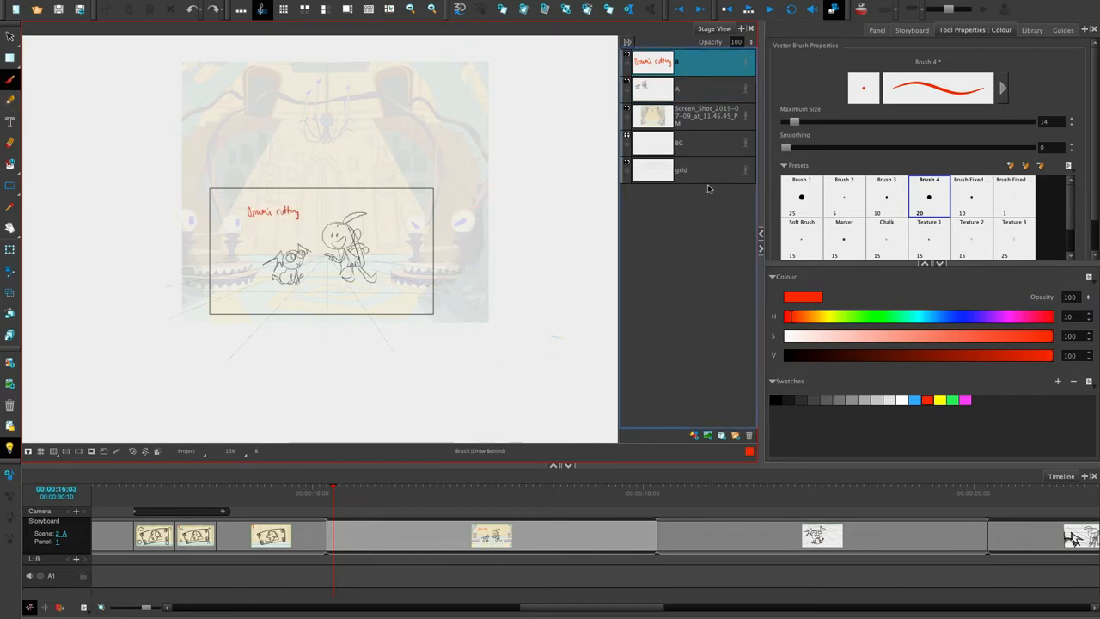
click(695, 437)
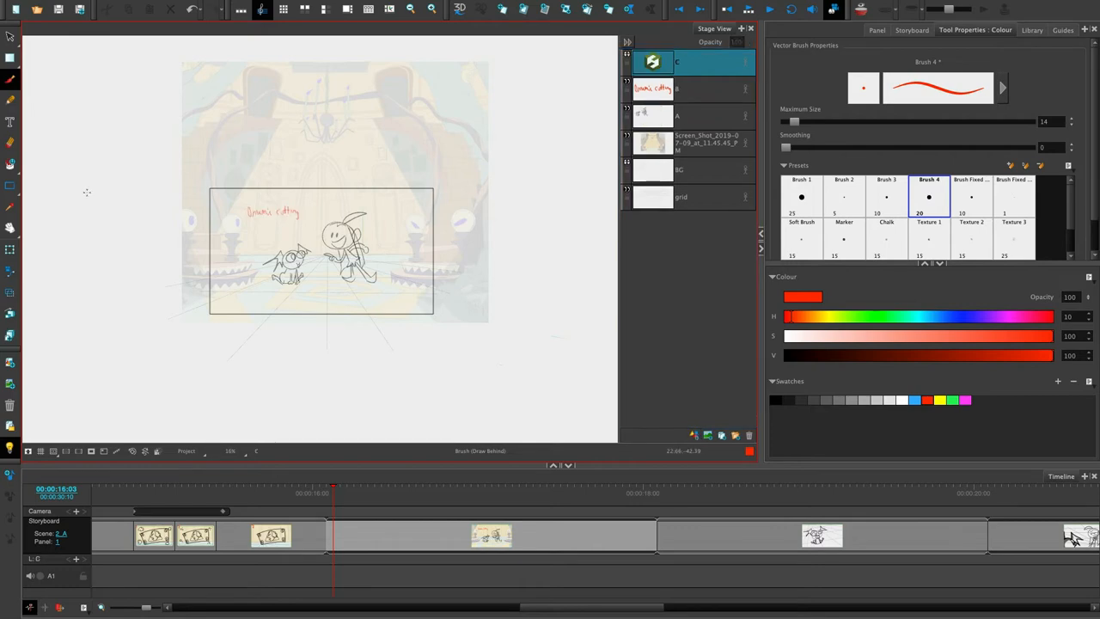
drag(795, 122, 853, 122)
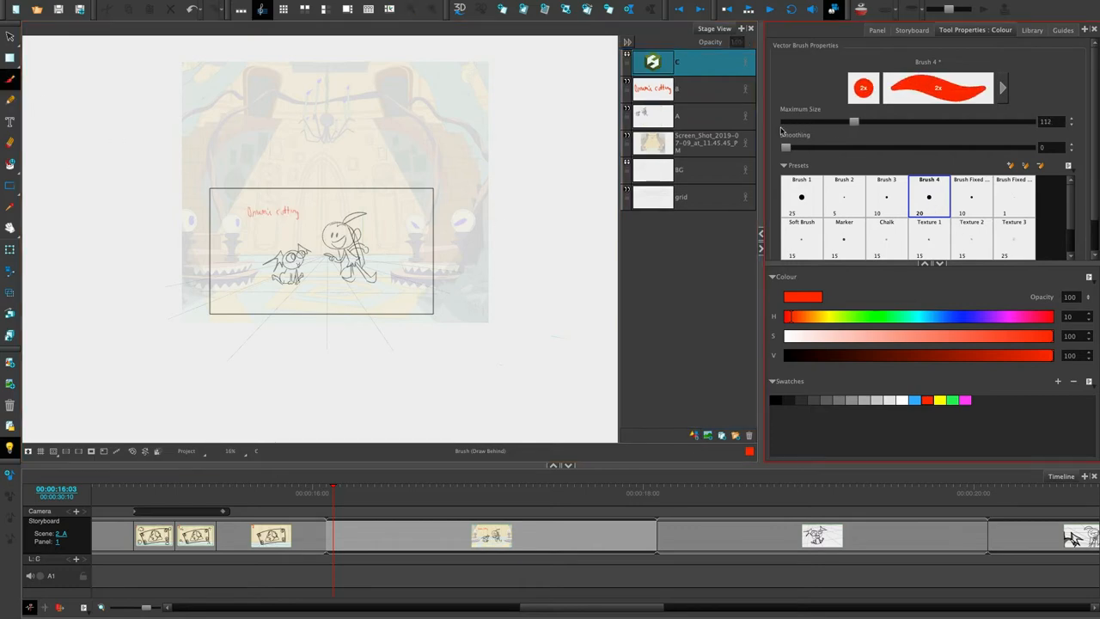
drag(340, 225, 370, 234)
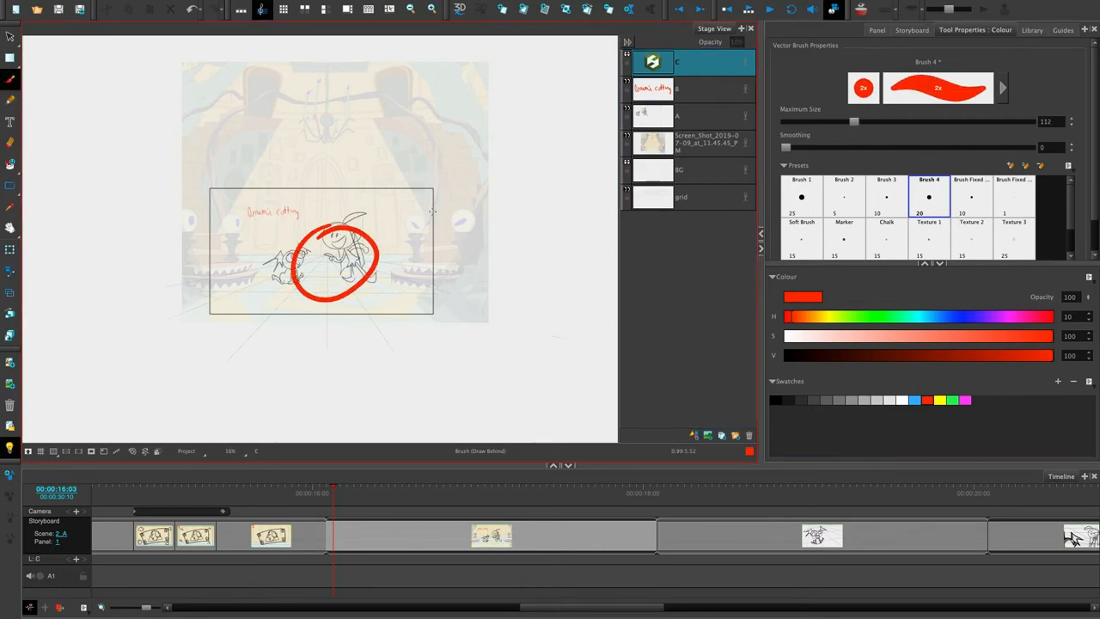
click(917, 203)
drag(375, 276, 388, 283)
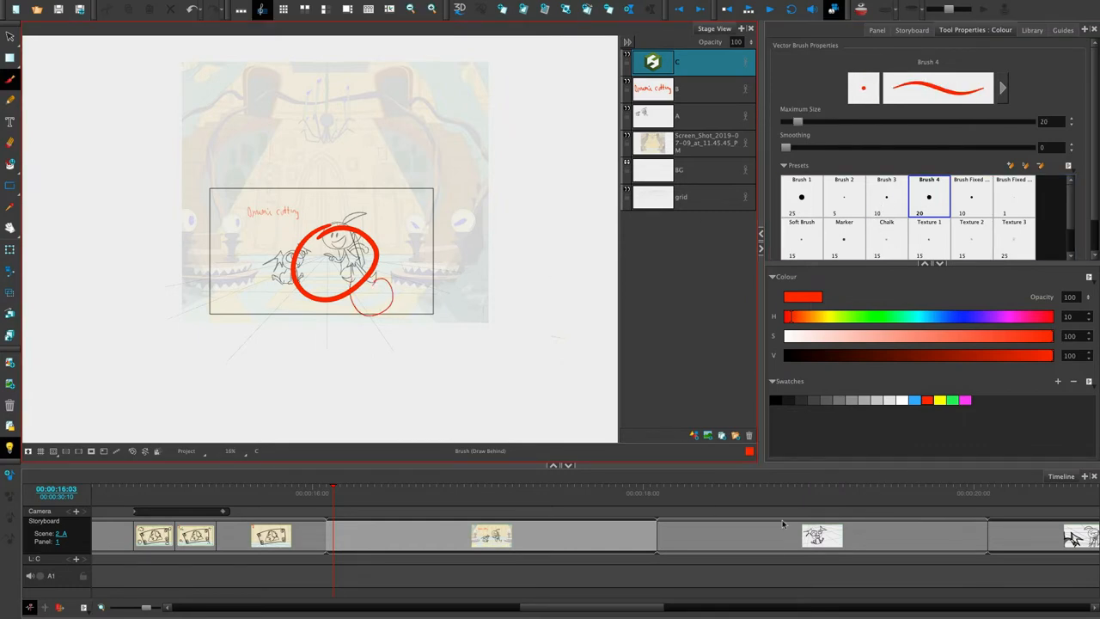
- Add a bitmap layer above the circles layer and choose the Pipe Cleaner brush preset
click(709, 435)
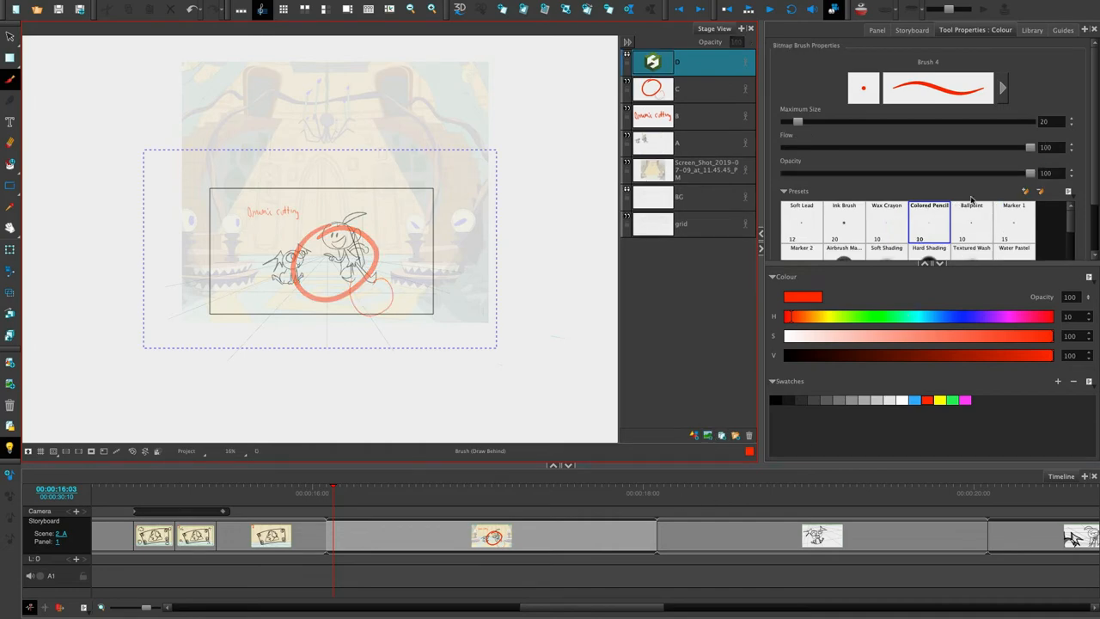
scroll(1007, 191, down, 2)
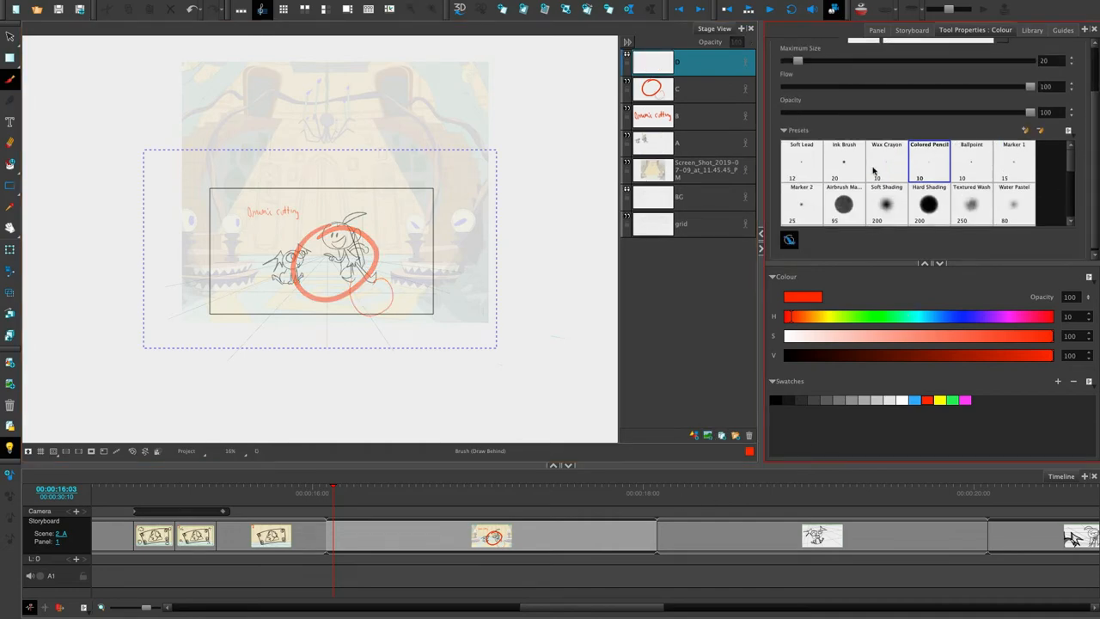
click(844, 163)
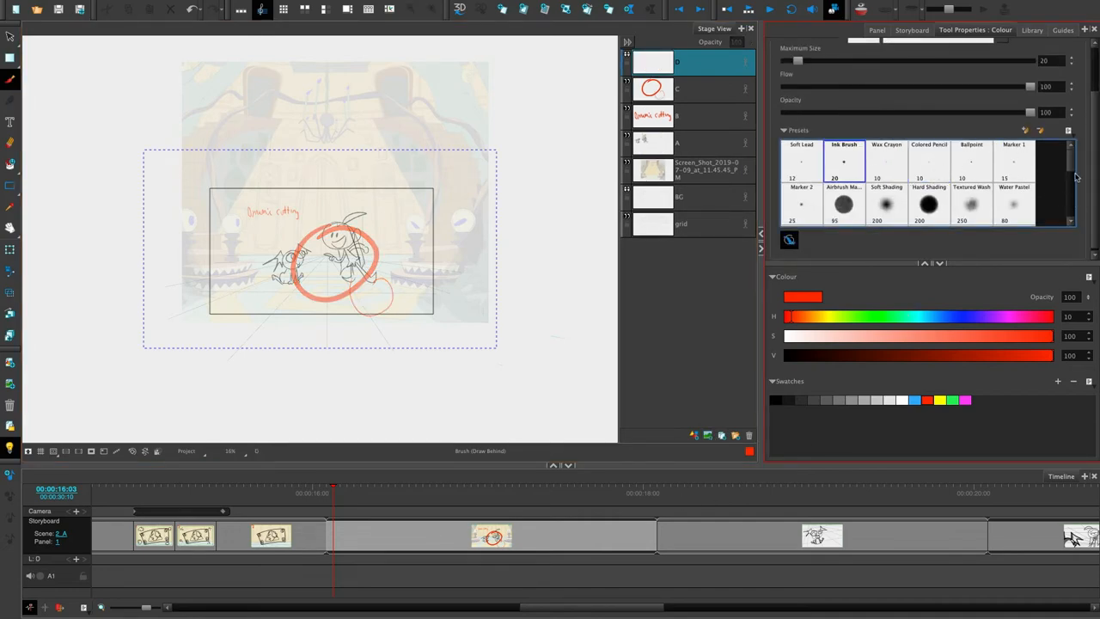
scroll(1076, 176, down, 5)
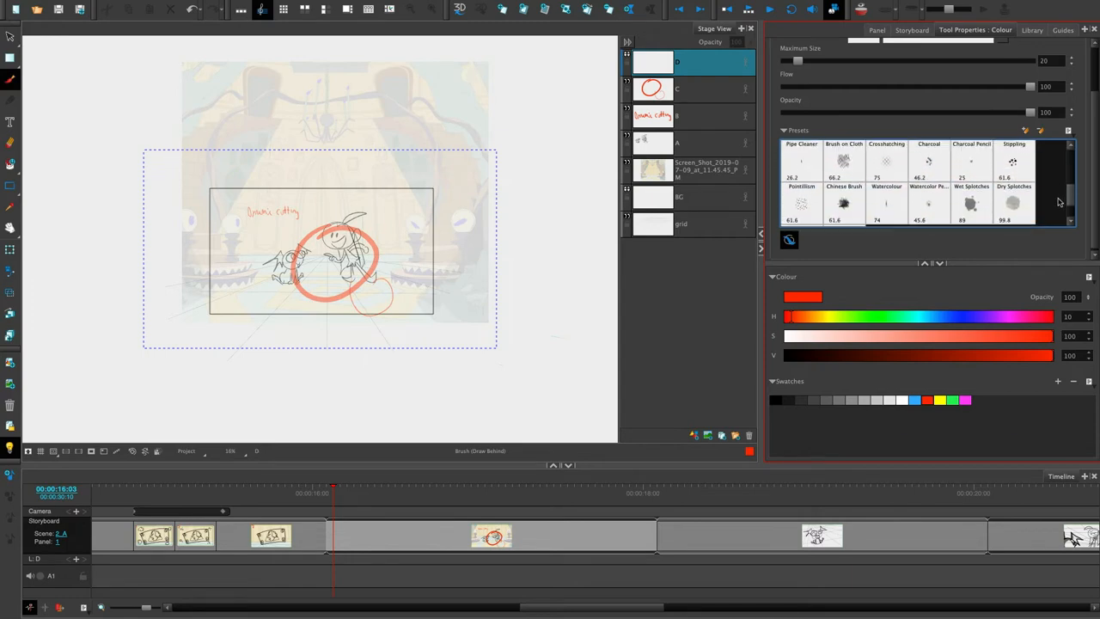
scroll(804, 198, up, 2)
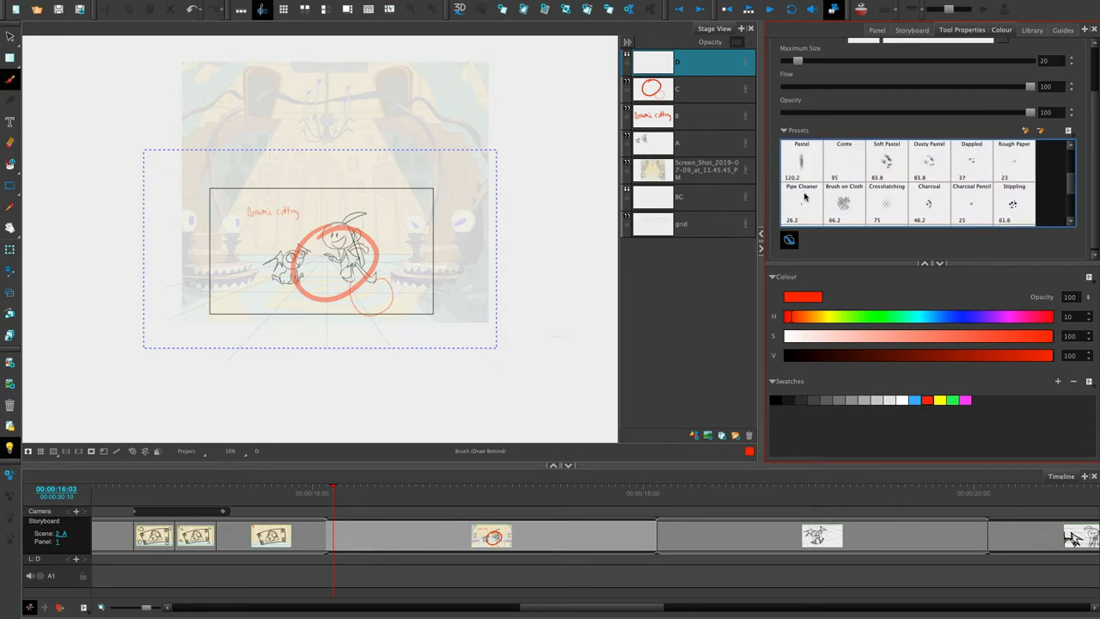
click(805, 198)
scroll(1095, 197, up, 3)
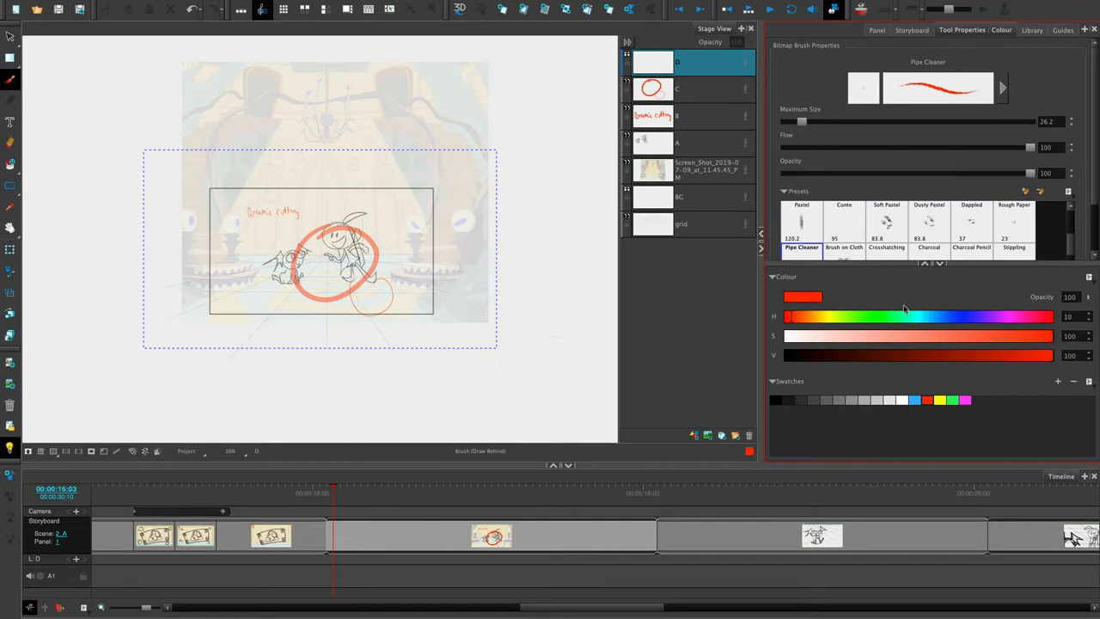
- With a black Pipe Cleaner brush at size 48.4, draw an S-curve beside the standing character and a small circle above its head
click(776, 399)
drag(801, 121, 815, 121)
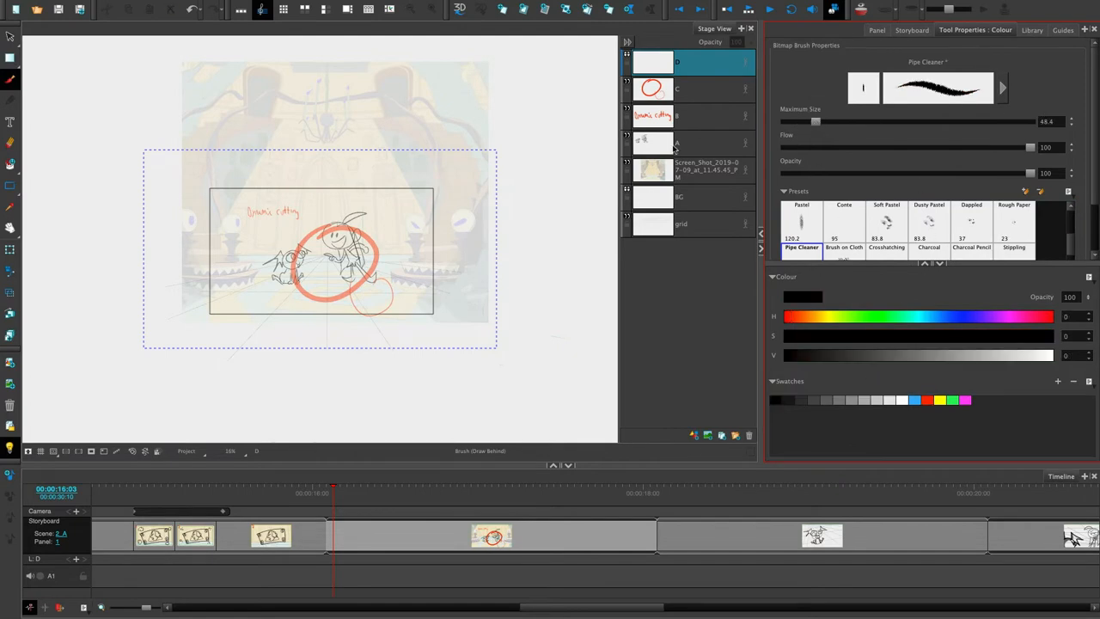
drag(402, 195, 405, 285)
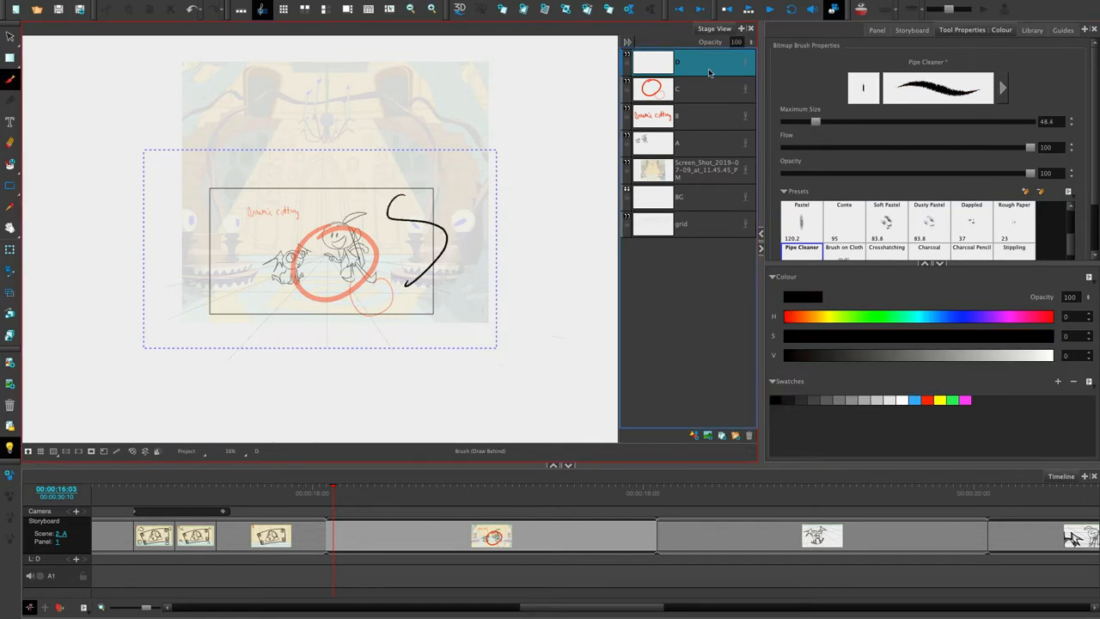
key(2)
drag(411, 151, 414, 197)
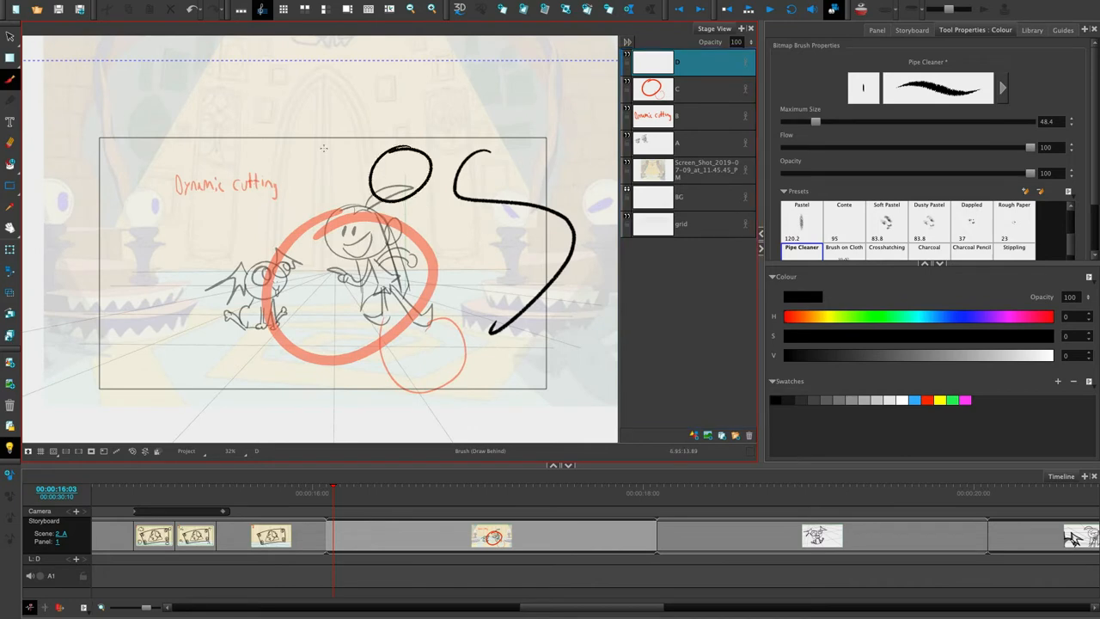
- On bitmap layer D, draw a black Pipe Cleaner circle above the seated creature and a Soft Pastel curve across both characters
mouse_move(230, 131)
mouse_down()
mouse_move(306, 129)
mouse_move(232, 125)
mouse_up()
click(886, 219)
mouse_move(230, 234)
mouse_down()
mouse_move(274, 285)
mouse_move(487, 335)
mouse_move(487, 385)
mouse_up()
- Draw a Soft Shading curve by the standing character's feet and an Airbrush Marker squiggle inside the large S-curve
scroll(968, 237, down, 3)
click(887, 245)
scroll(1064, 218, up, 3)
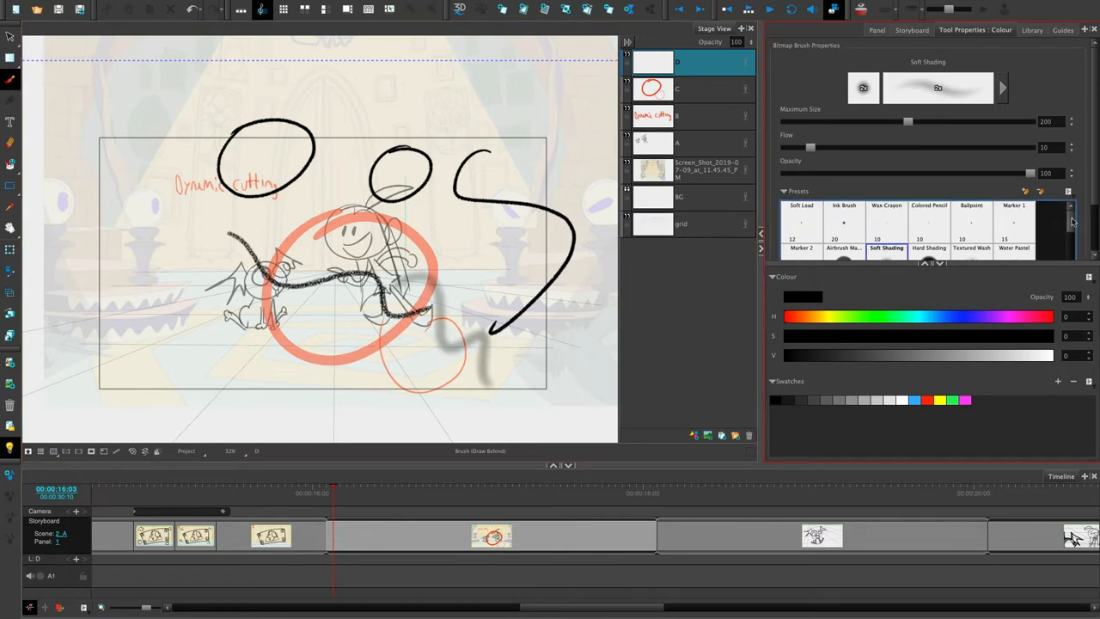
scroll(1068, 222, down, 3)
click(844, 236)
drag(476, 236, 513, 297)
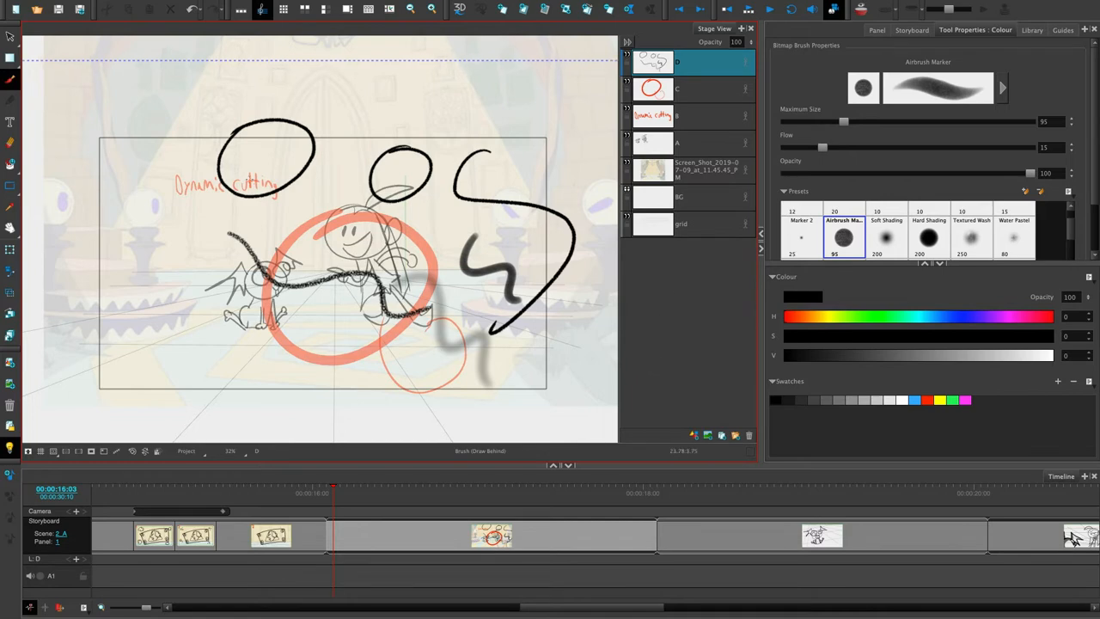
- On vector layer C, draw two thin black Brush 2 strokes at size 5 beside the standing character's head
key(alt+s)
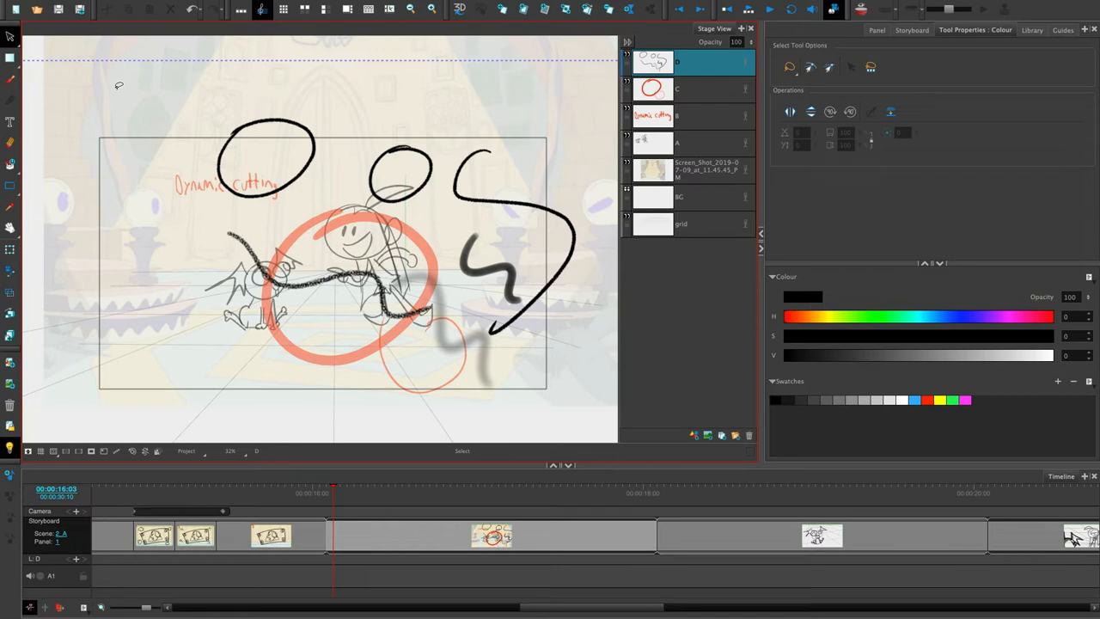
click(10, 78)
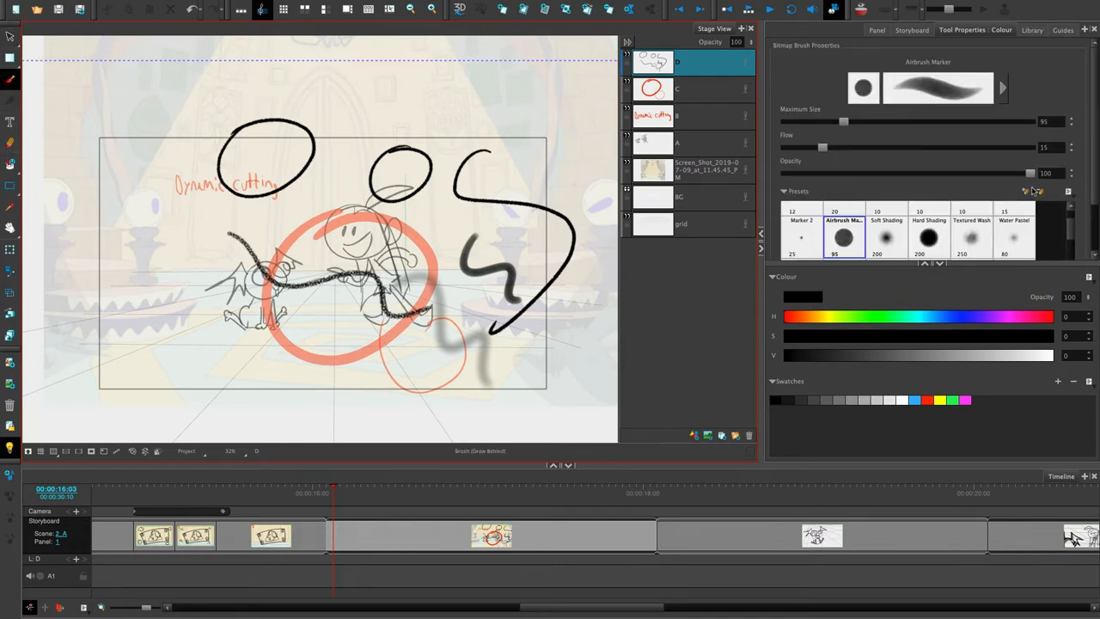
key(Down)
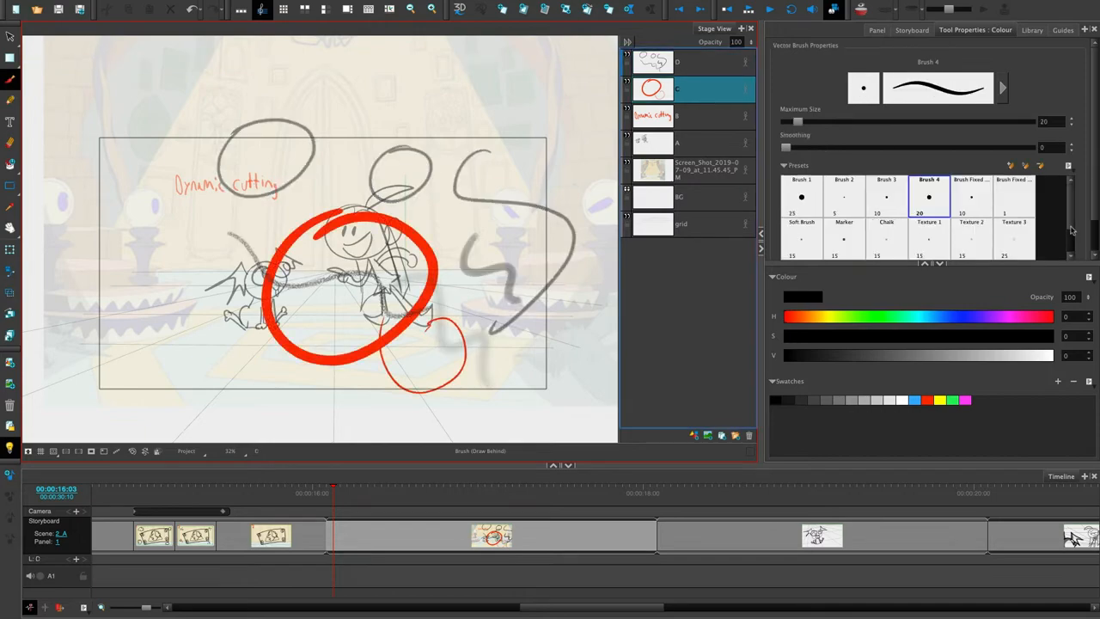
click(845, 198)
scroll(231, 243, up, 5)
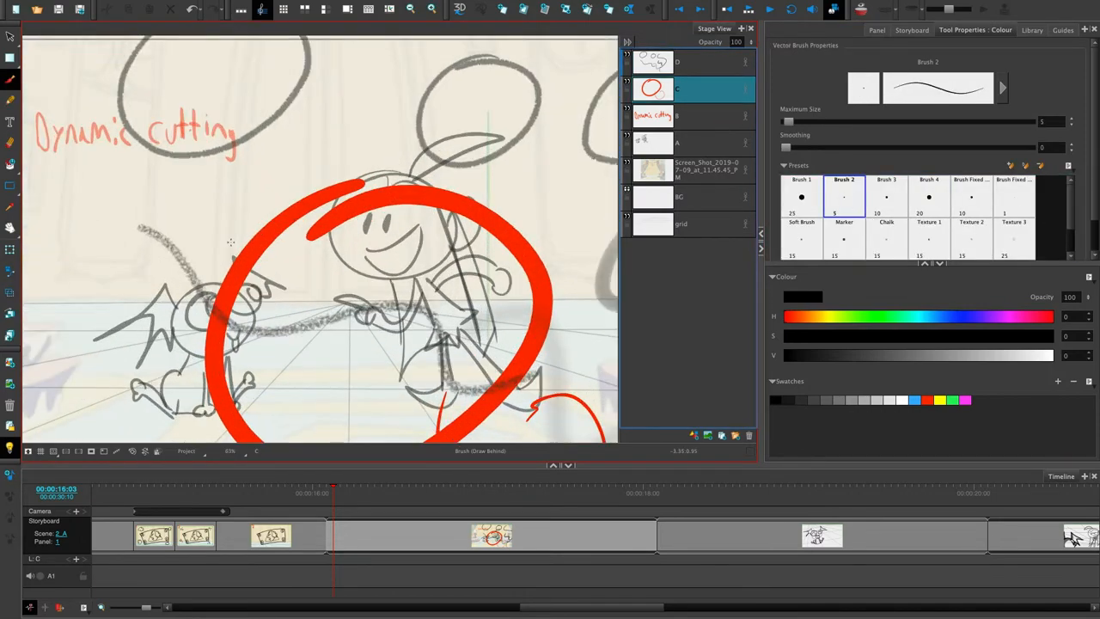
scroll(231, 242, up, 5)
drag(187, 166, 251, 110)
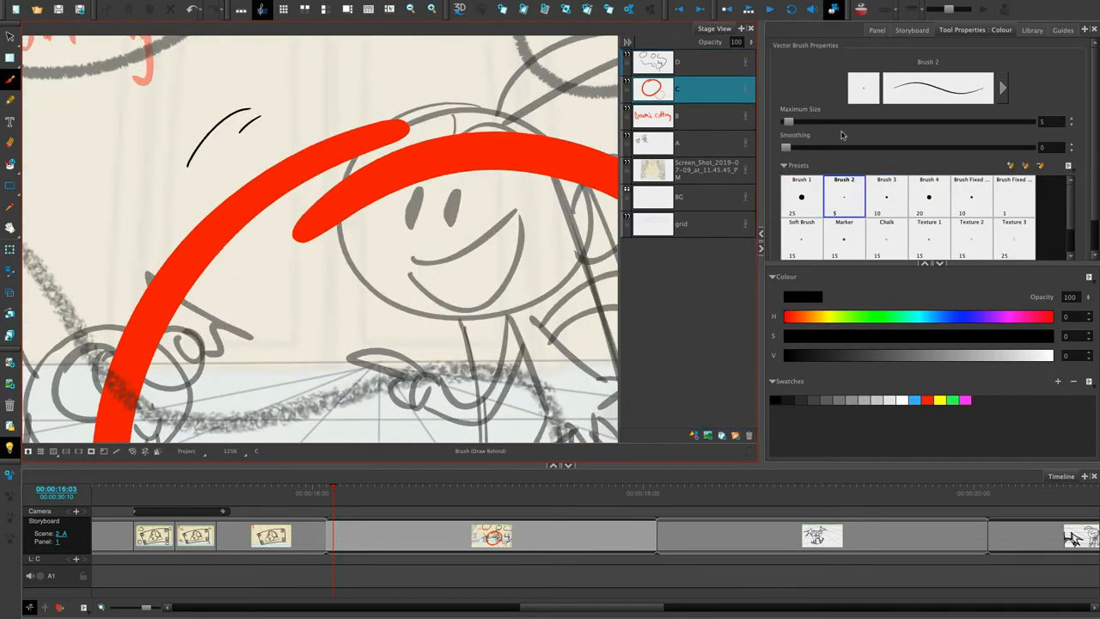
- Set Brush 2 to size 14 and draw short strokes above the head, a curve over the mouth and wavy lines beside the character
drag(788, 122, 795, 122)
mouse_move(286, 112)
mouse_down()
mouse_move(359, 77)
mouse_move(468, 88)
mouse_move(507, 129)
mouse_up()
drag(543, 69, 561, 137)
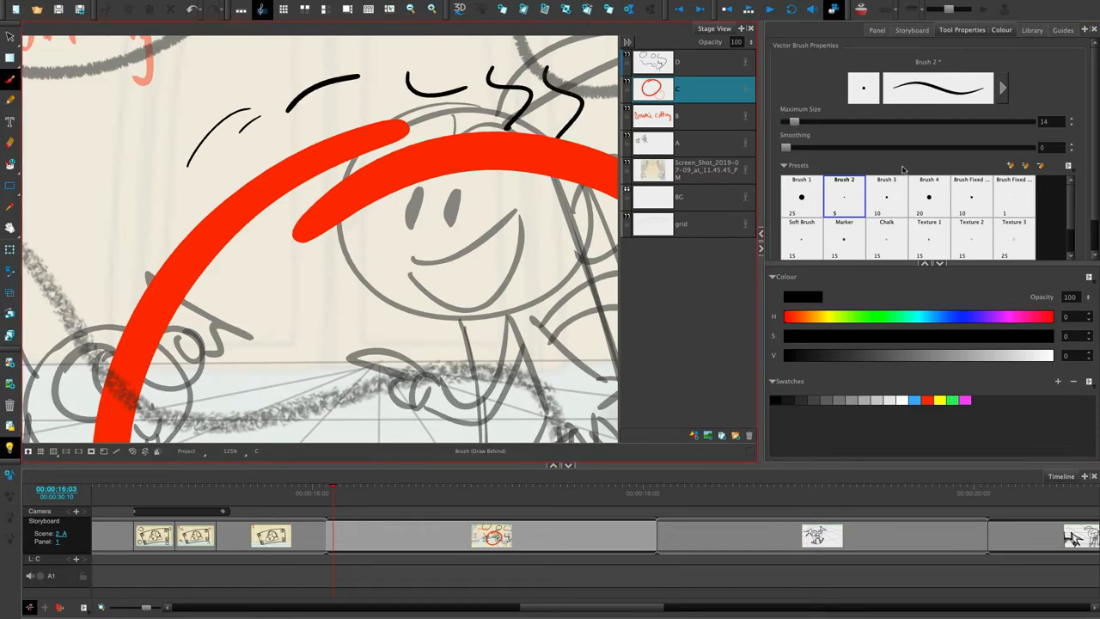
drag(442, 251, 438, 325)
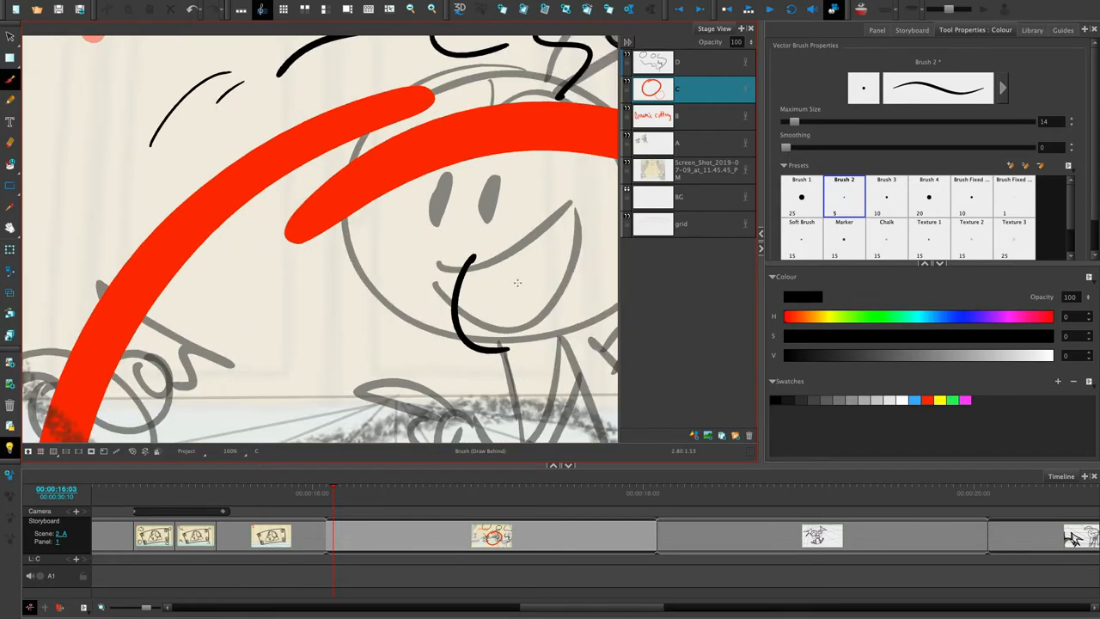
scroll(522, 288, down, 5)
scroll(522, 288, down, 3)
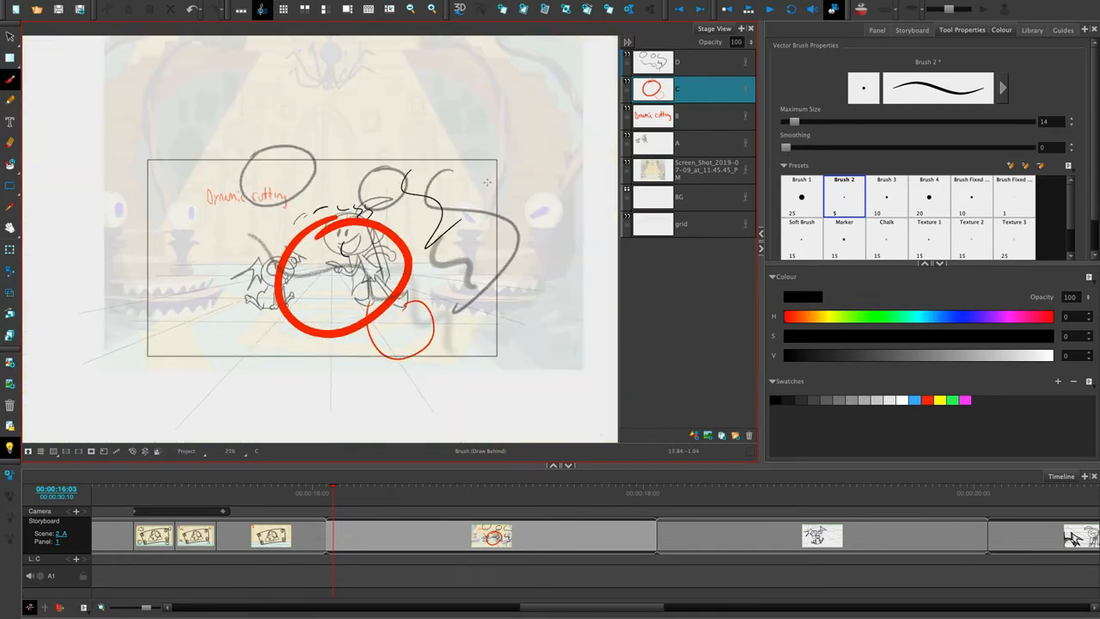
- Choose the Brush 4 preset at size 60 and draw a thick zigzag at the camera frame's lower right corner
click(935, 203)
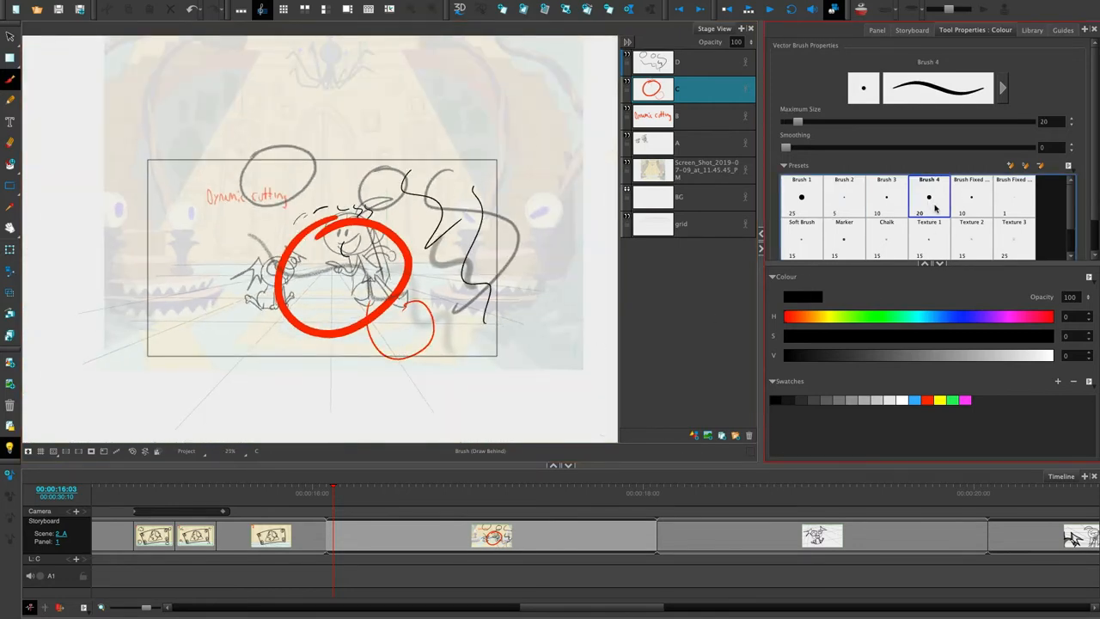
drag(792, 122, 823, 122)
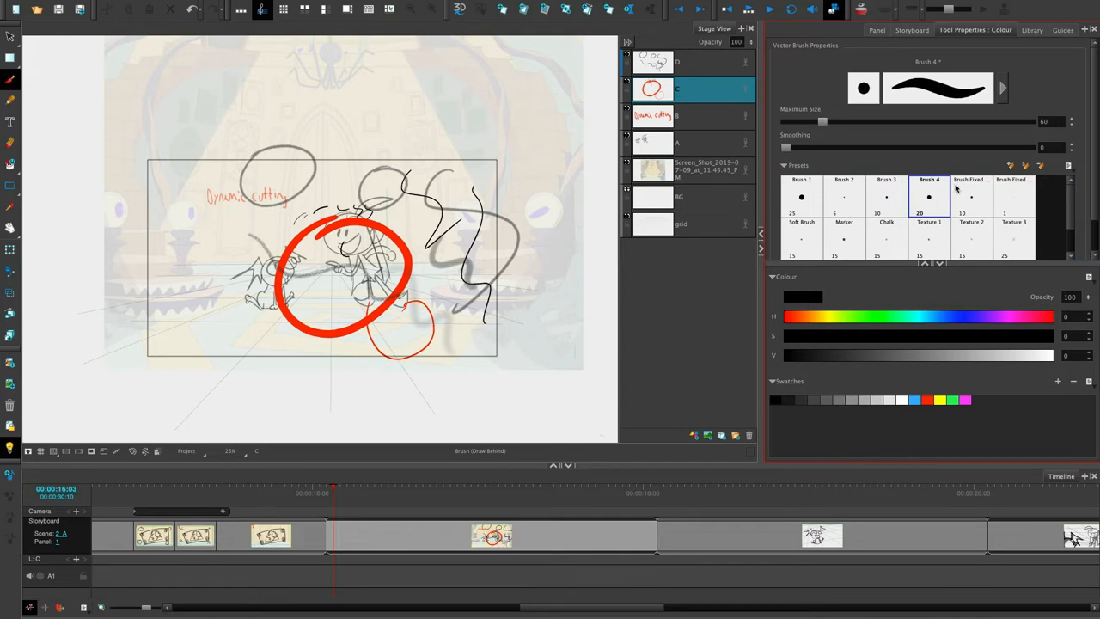
drag(440, 270, 492, 360)
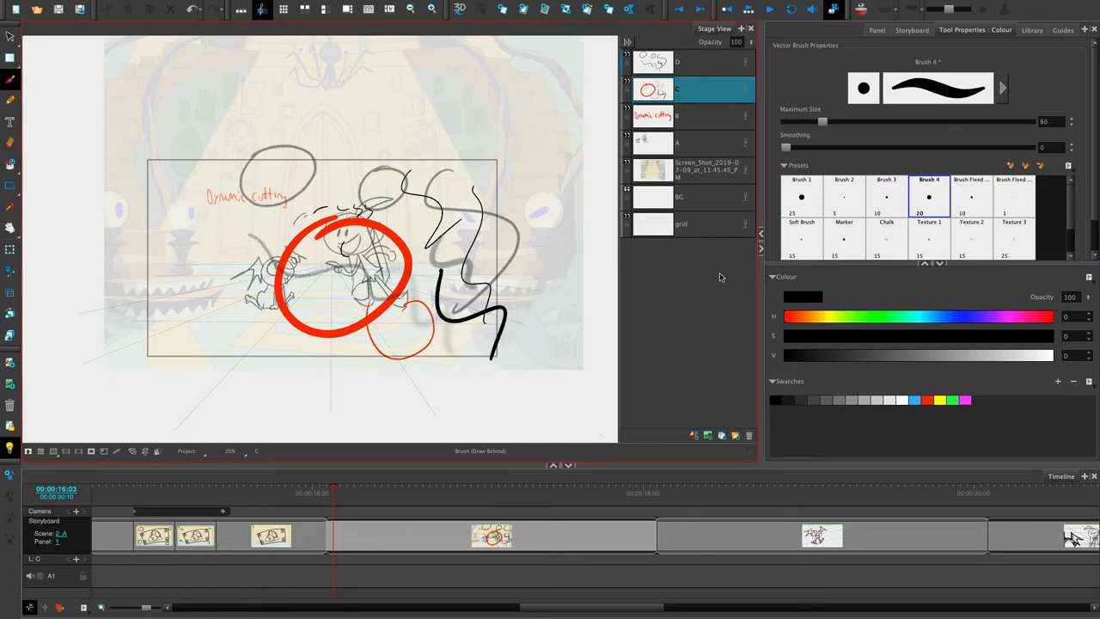
- Draw thick loose Brush 4 strokes over the seated creature and one large zigzag outside the camera frame
key(1)
mouse_move(221, 206)
mouse_down()
mouse_move(248, 234)
mouse_move(261, 214)
mouse_move(247, 267)
mouse_move(237, 247)
mouse_move(246, 280)
mouse_up()
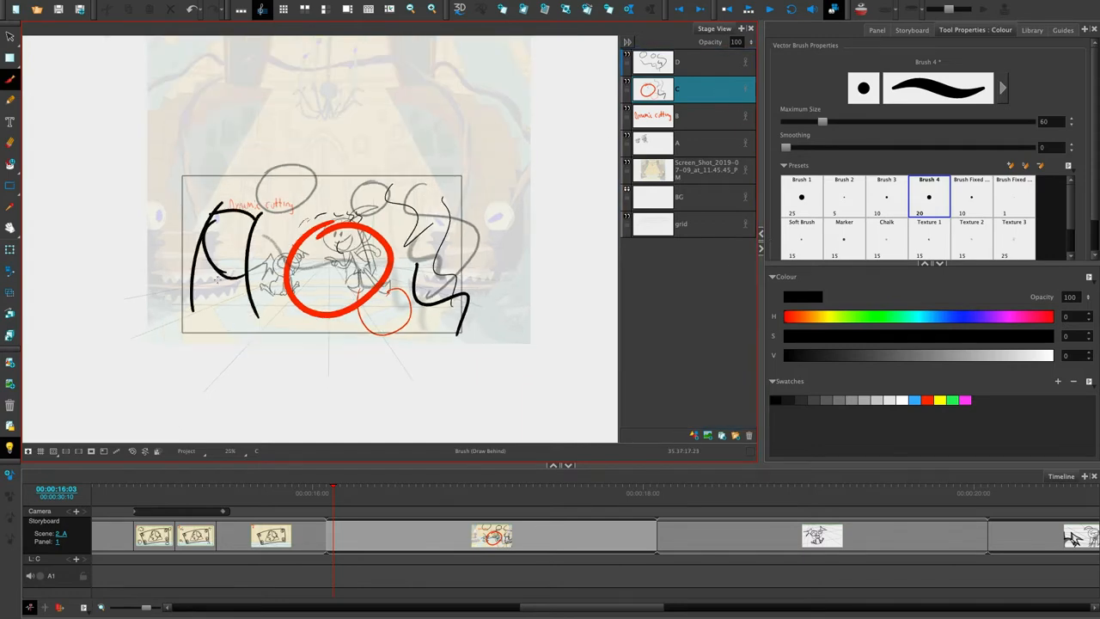
drag(208, 234, 246, 306)
drag(277, 244, 226, 283)
drag(521, 211, 509, 378)
- Delete the bitmap layer D and the vector layer C together from the panel
click(690, 63)
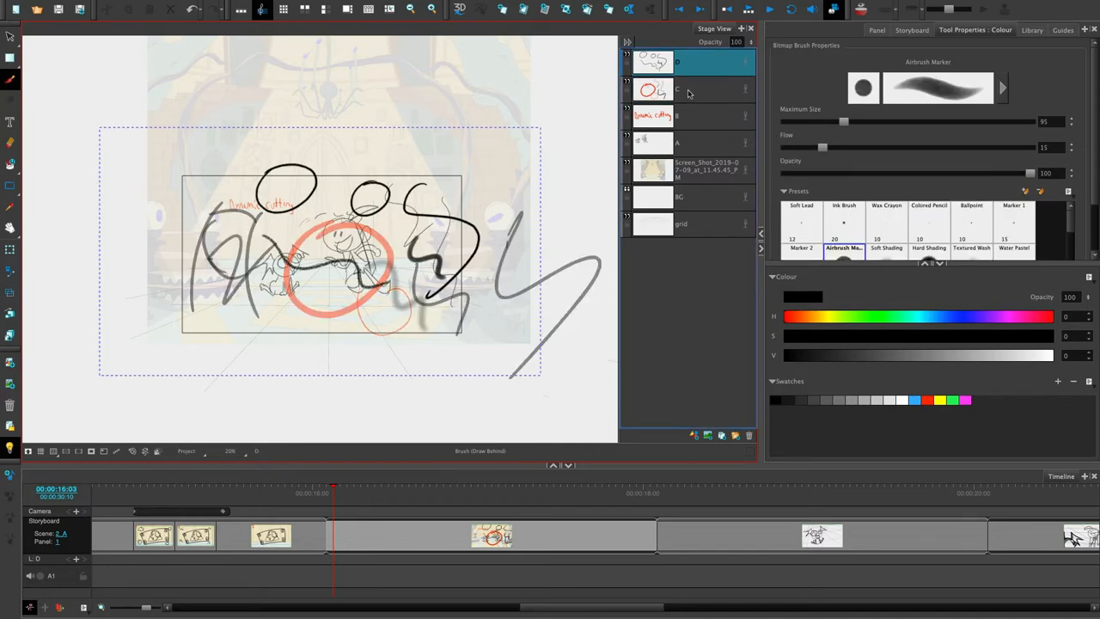
shift+click(690, 95)
click(748, 434)
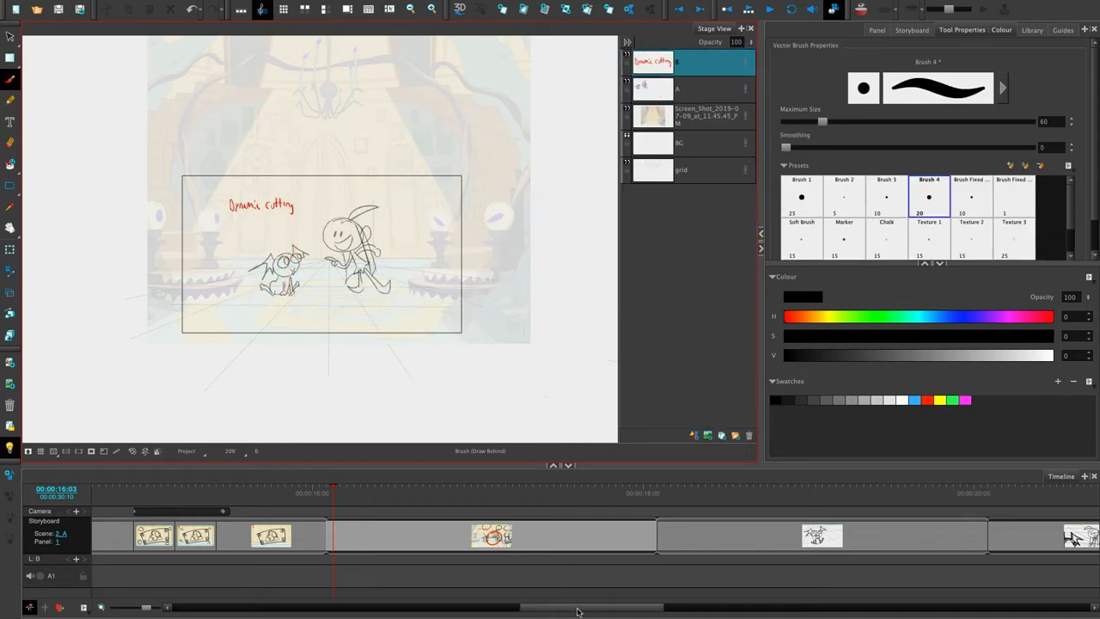
- Play the "Camera move" scene from its first frame at 00:00:22:00, stopping once the camera move has ended
mouse_move(580, 612)
mouse_down()
mouse_move(320, 616)
mouse_move(651, 612)
mouse_move(732, 604)
mouse_move(732, 586)
mouse_up()
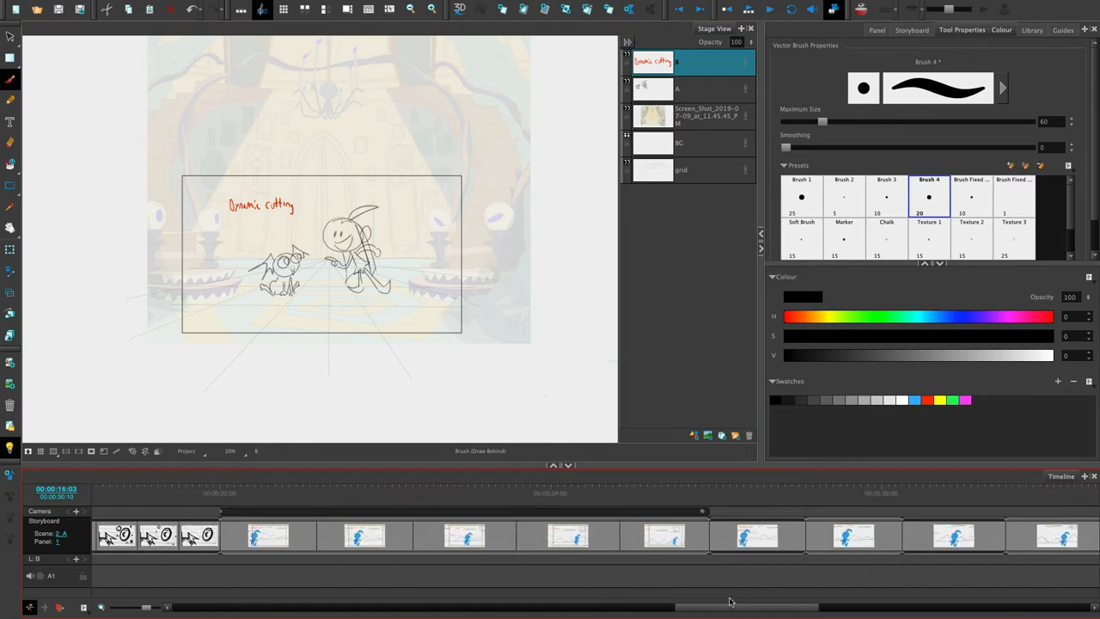
click(233, 500)
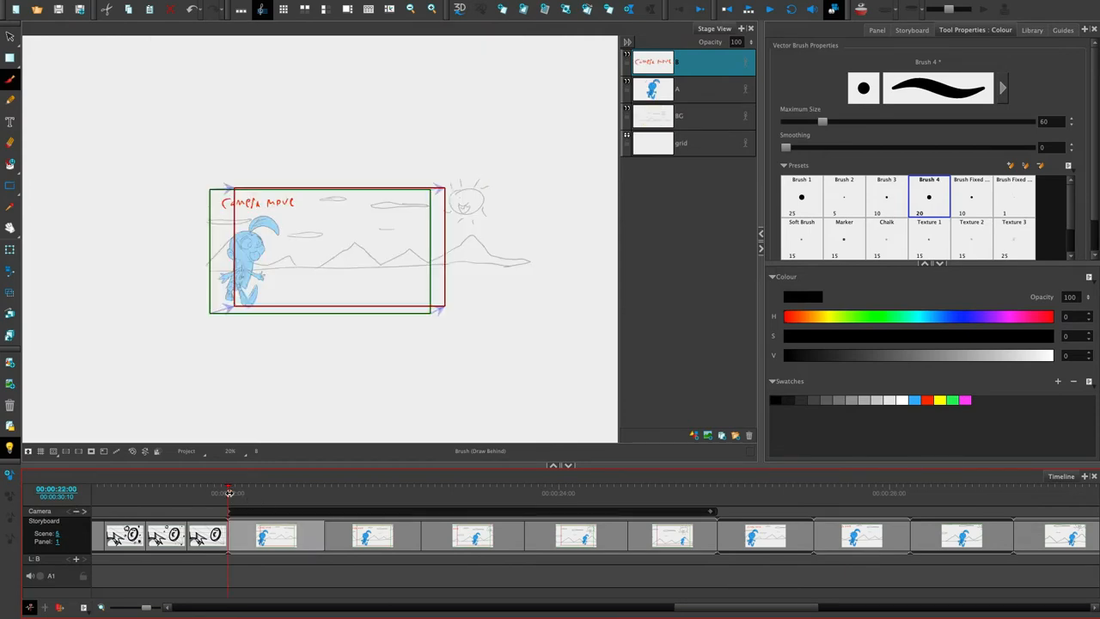
click(770, 8)
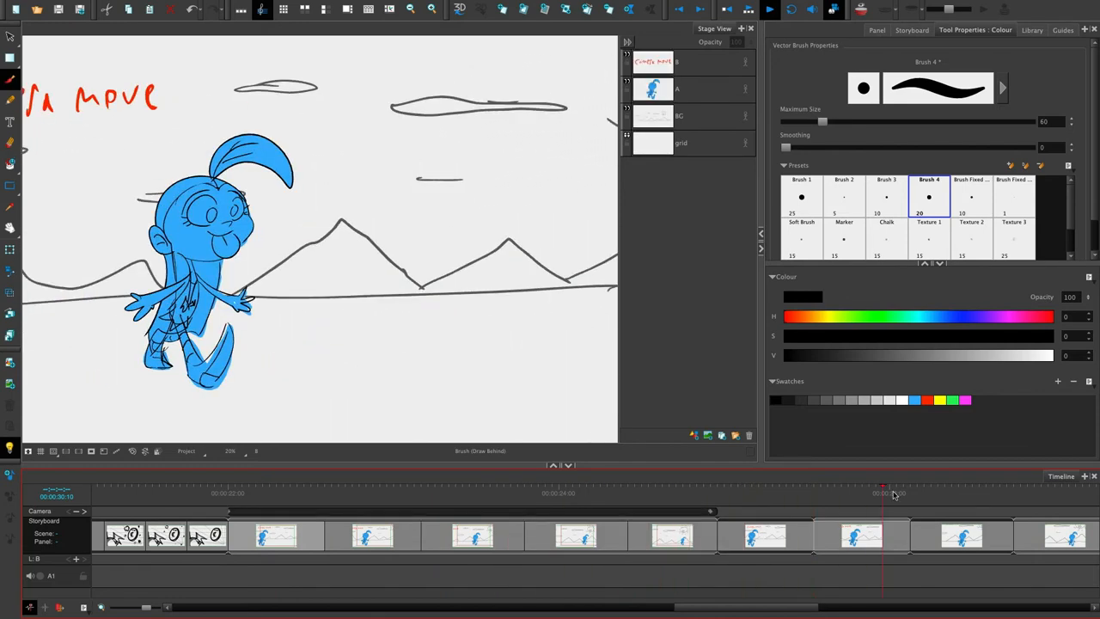
key(space)
- Delete the existing camera keyframes at the start and end of the "Camera move" scene
click(233, 496)
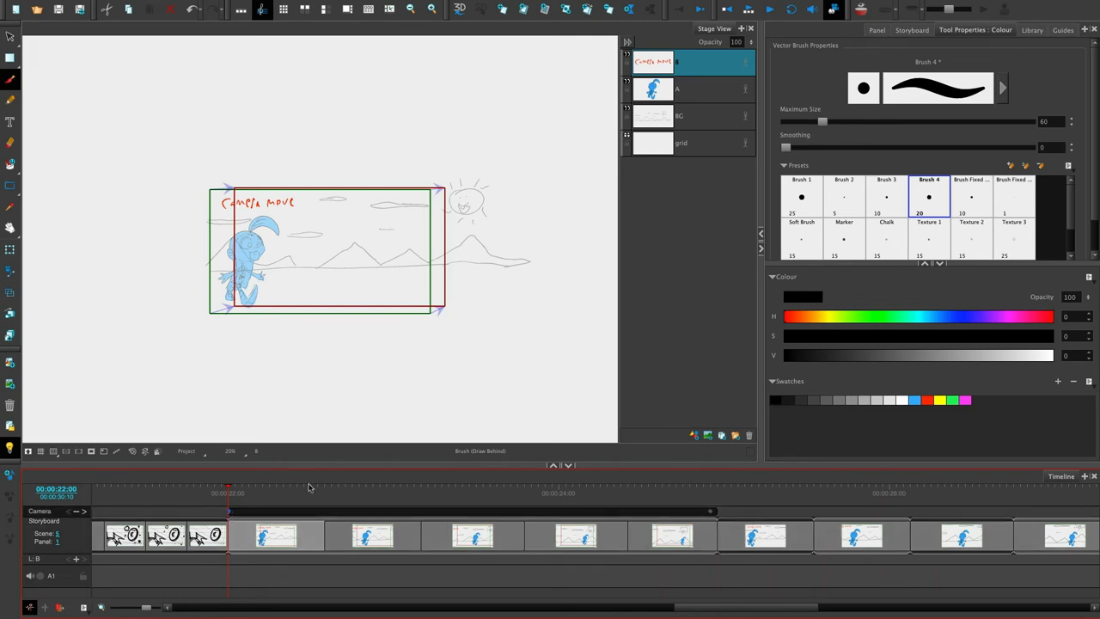
key(Delete)
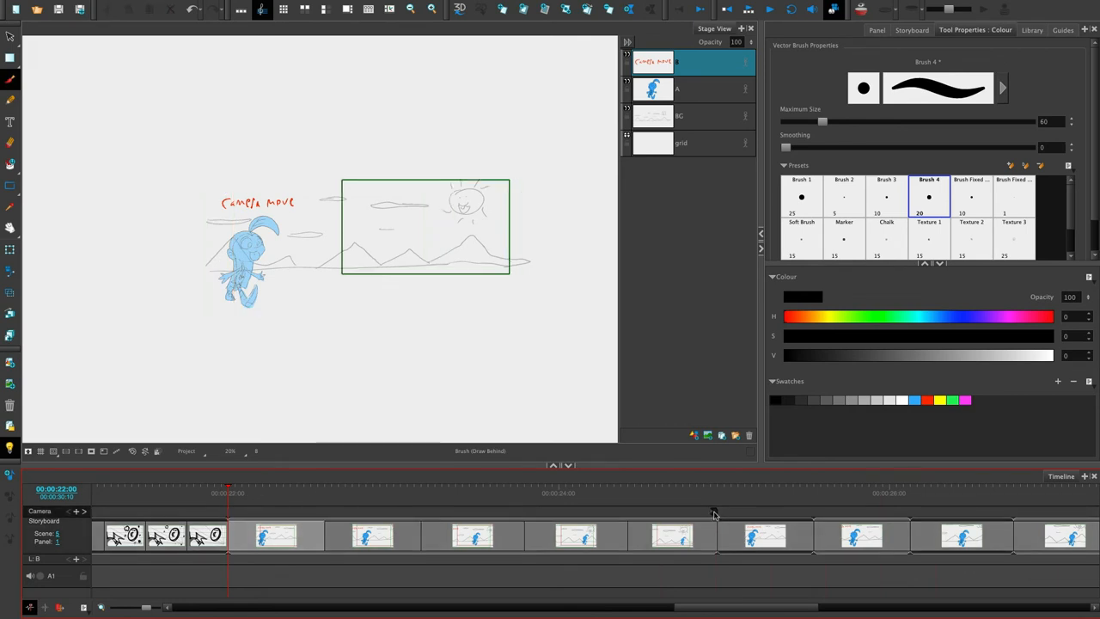
click(713, 514)
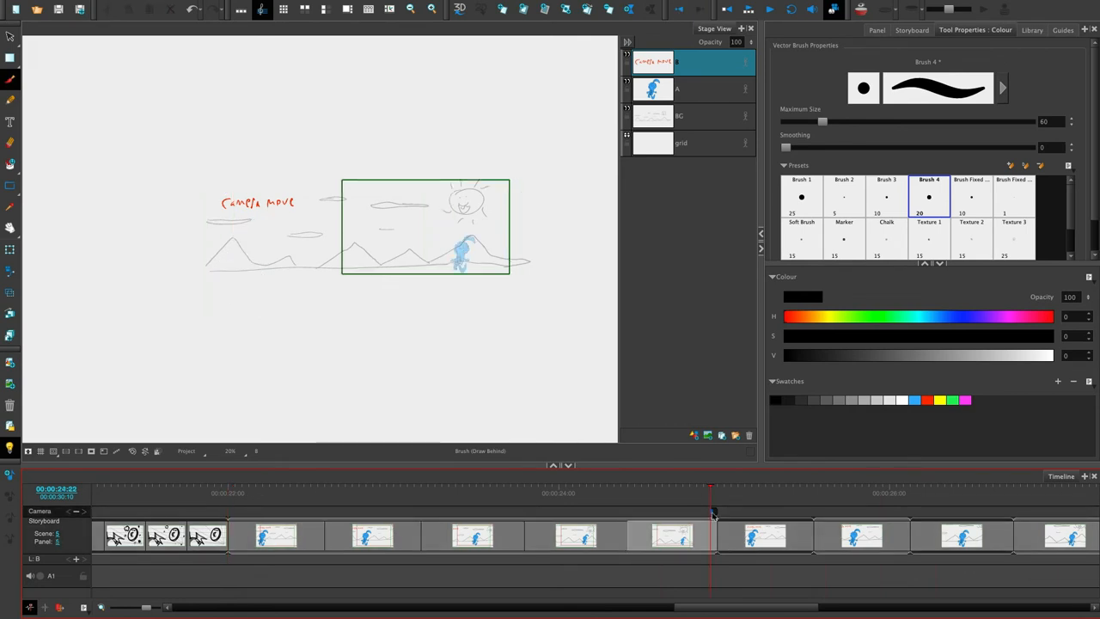
- With the Camera tool, add a camera keyframe at 00:00:22:00 and another at 00:00:24:22
click(230, 505)
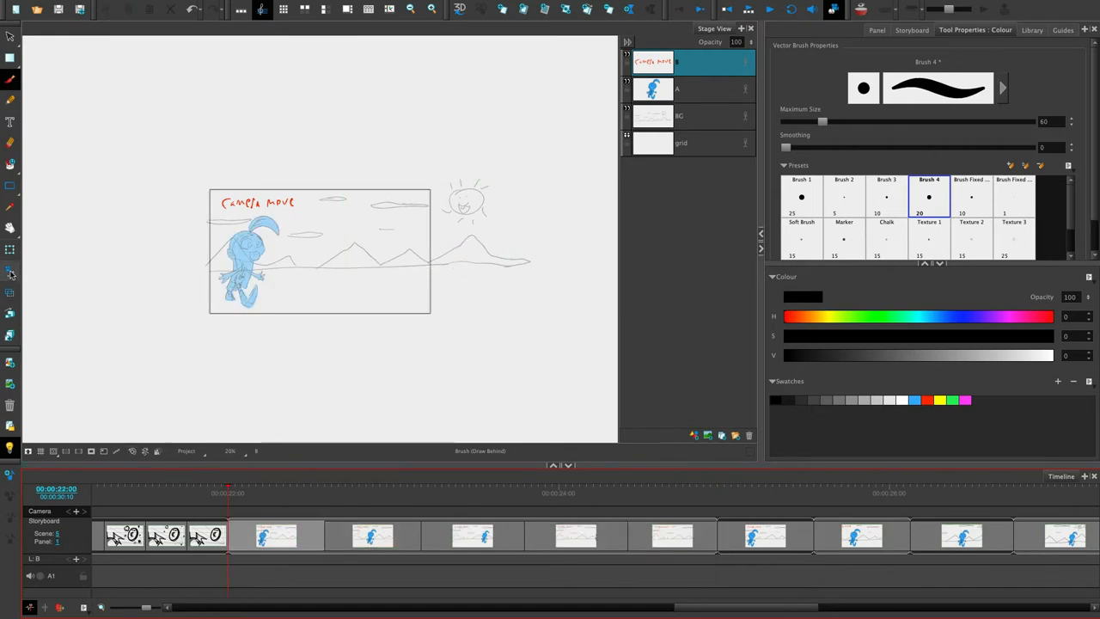
click(10, 271)
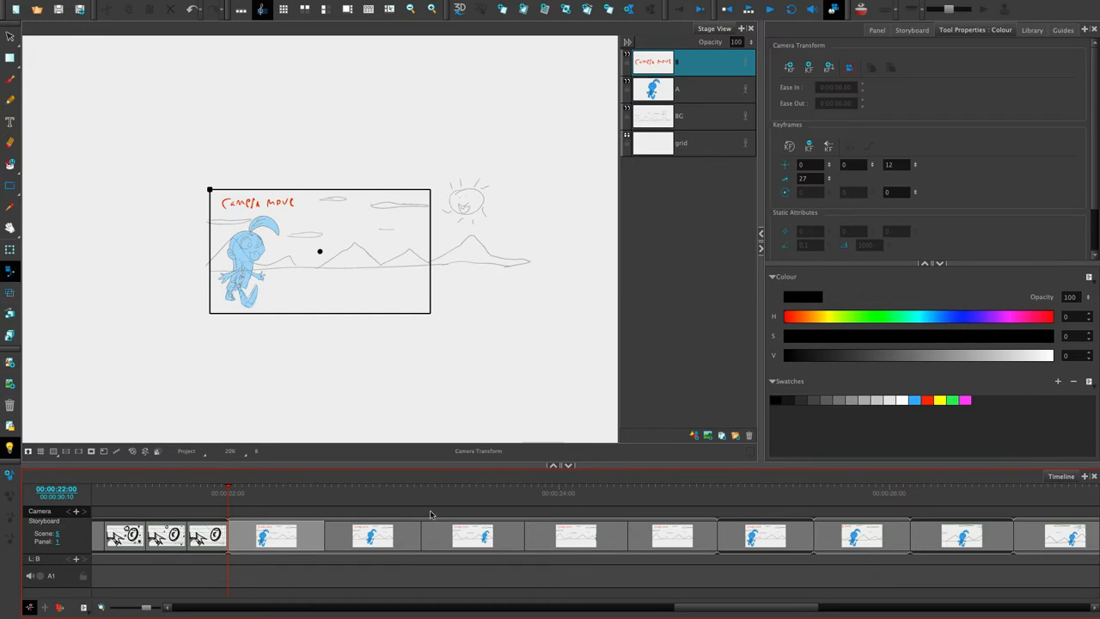
click(790, 68)
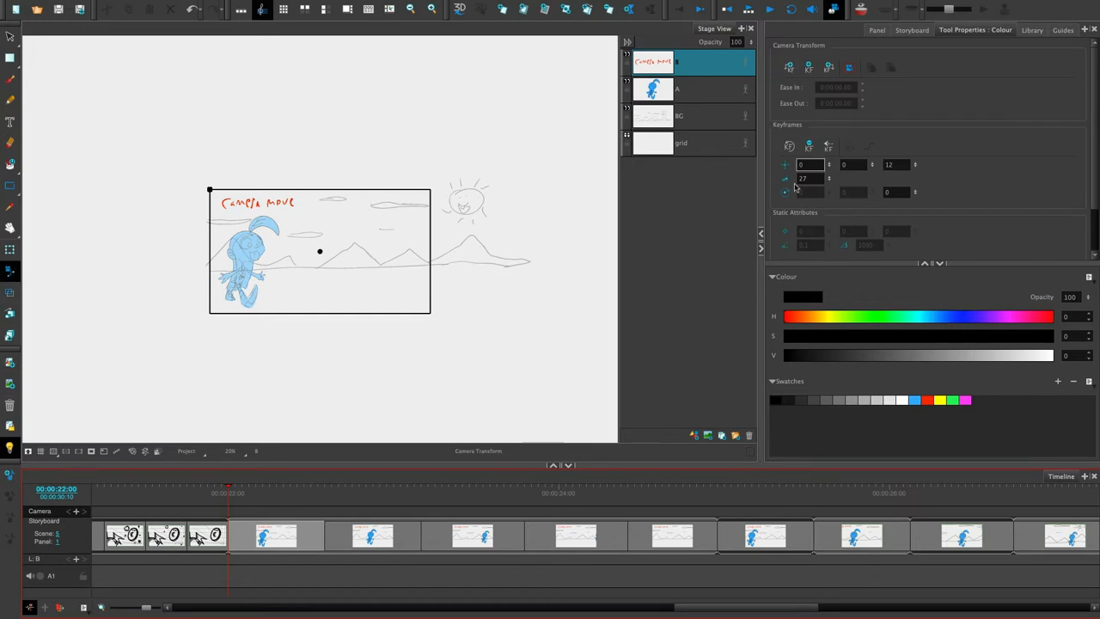
click(790, 68)
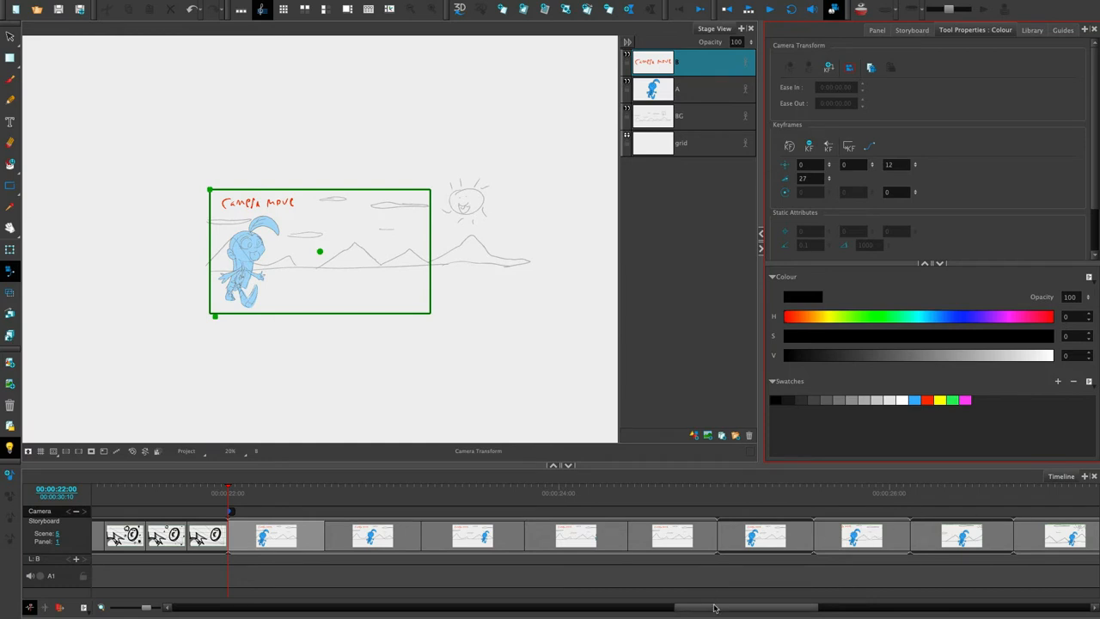
click(714, 510)
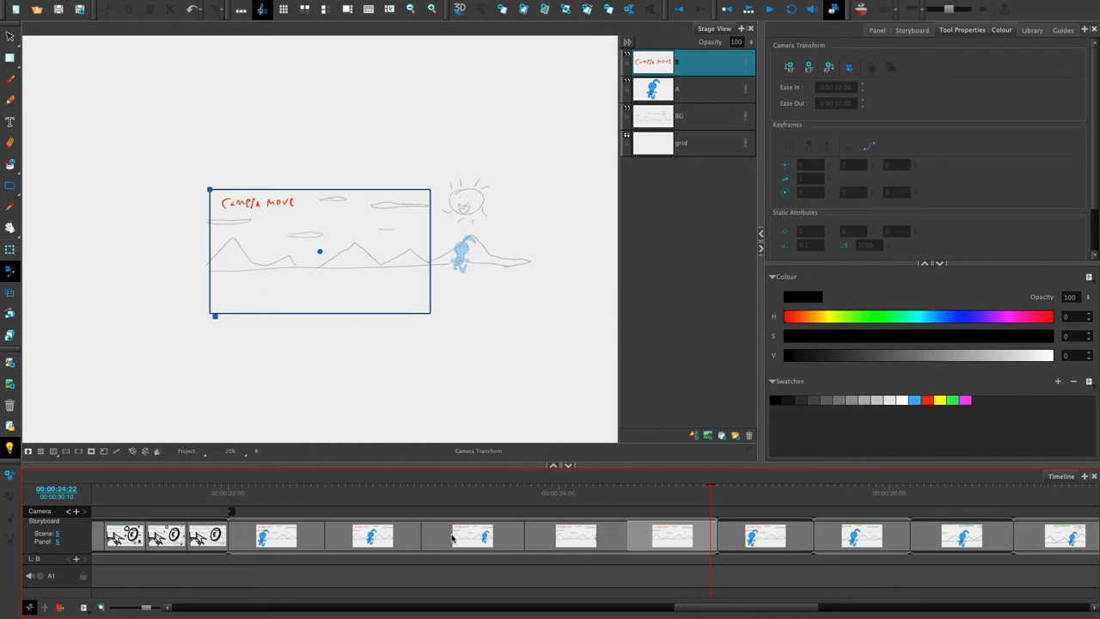
click(829, 68)
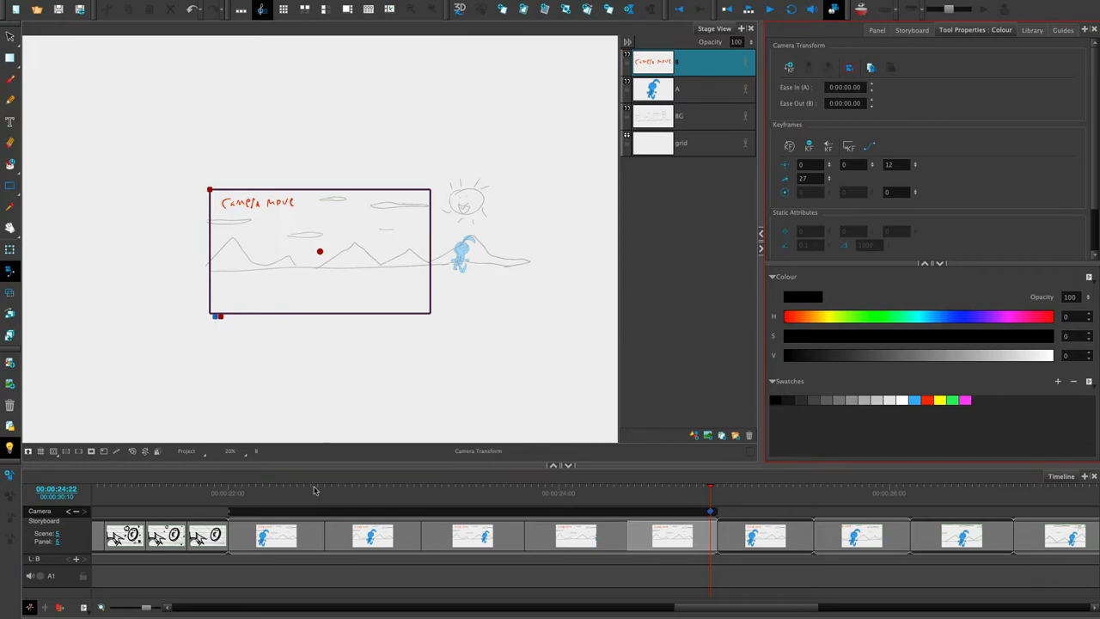
- Shrink the end keyframe's camera frame to roughly half size and move it over the blue character beneath the sun
click(216, 318)
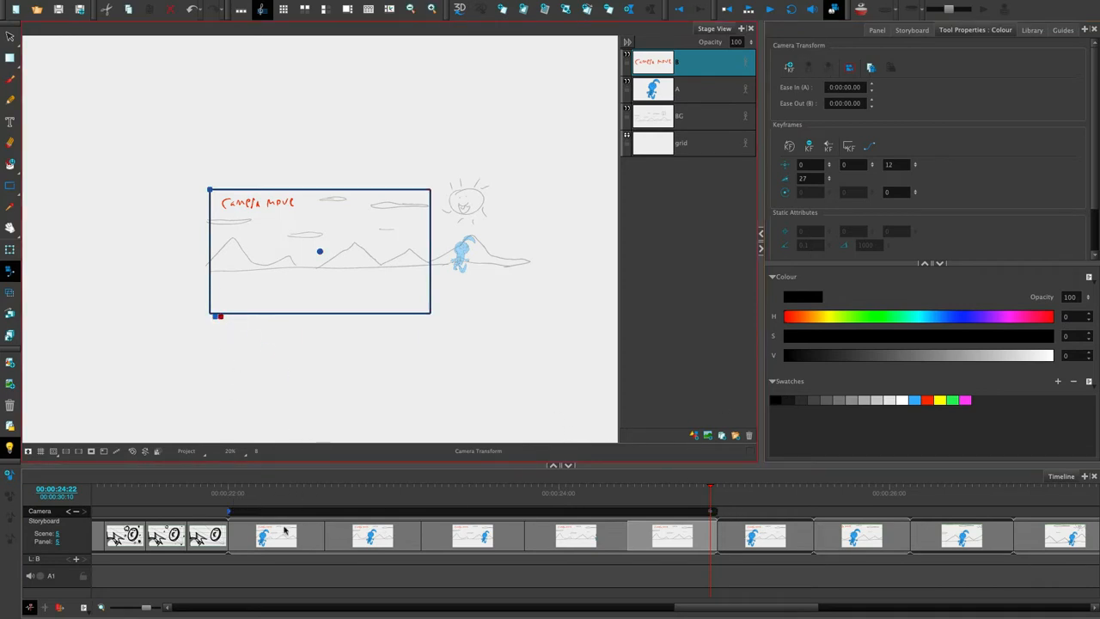
click(220, 317)
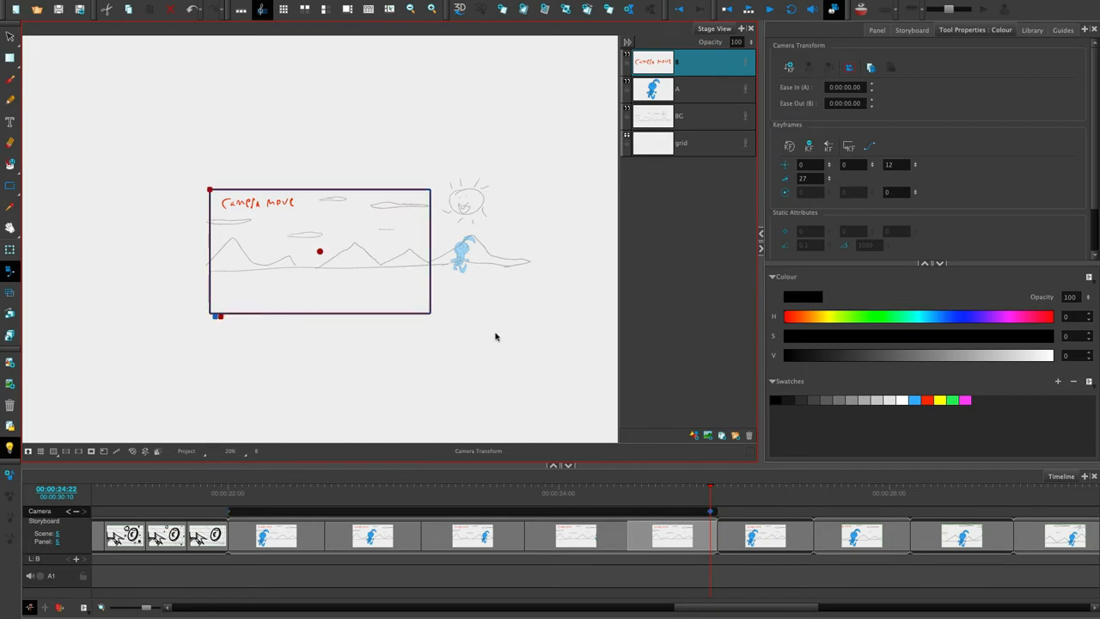
drag(210, 189, 262, 219)
drag(322, 253, 467, 253)
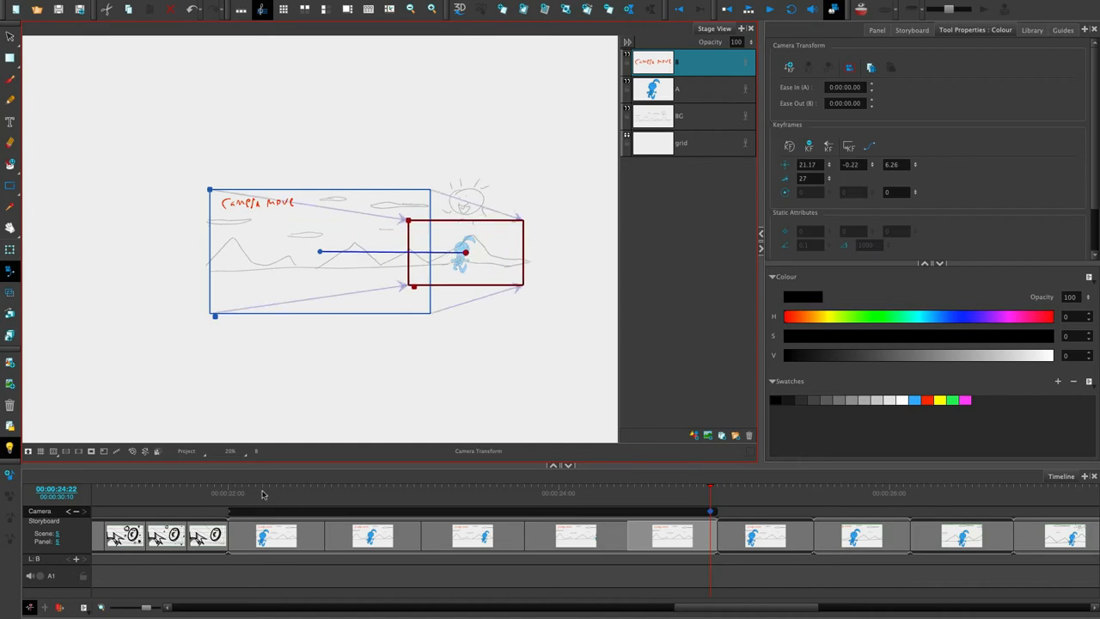
- Scrub through the scene to review the camera move and return to its opening frames
drag(262, 495, 722, 480)
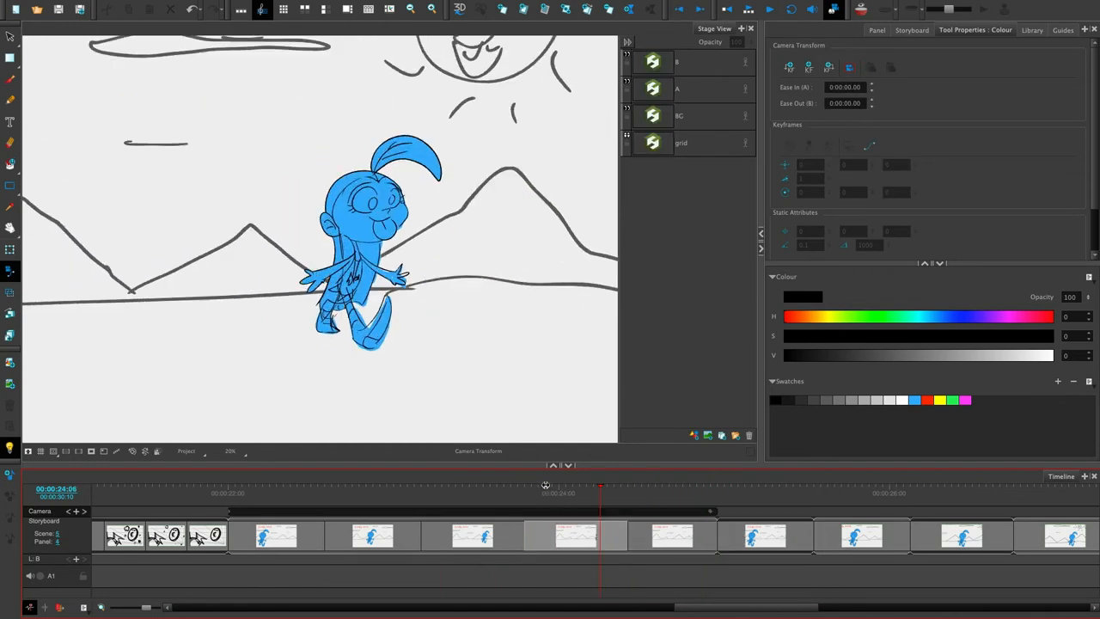
click(283, 535)
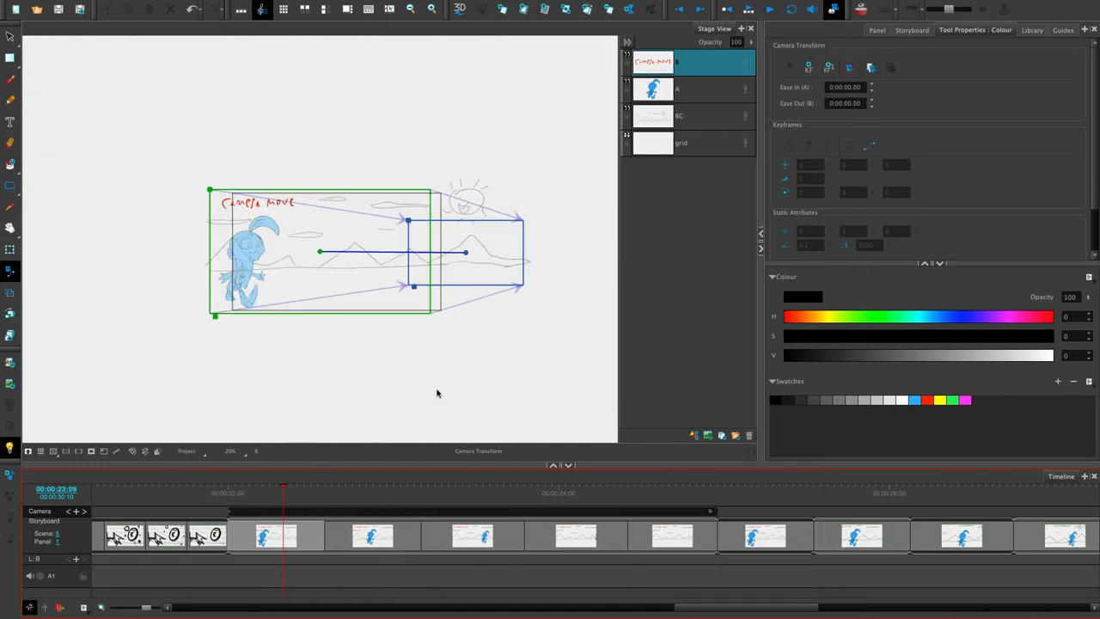
drag(282, 488, 256, 486)
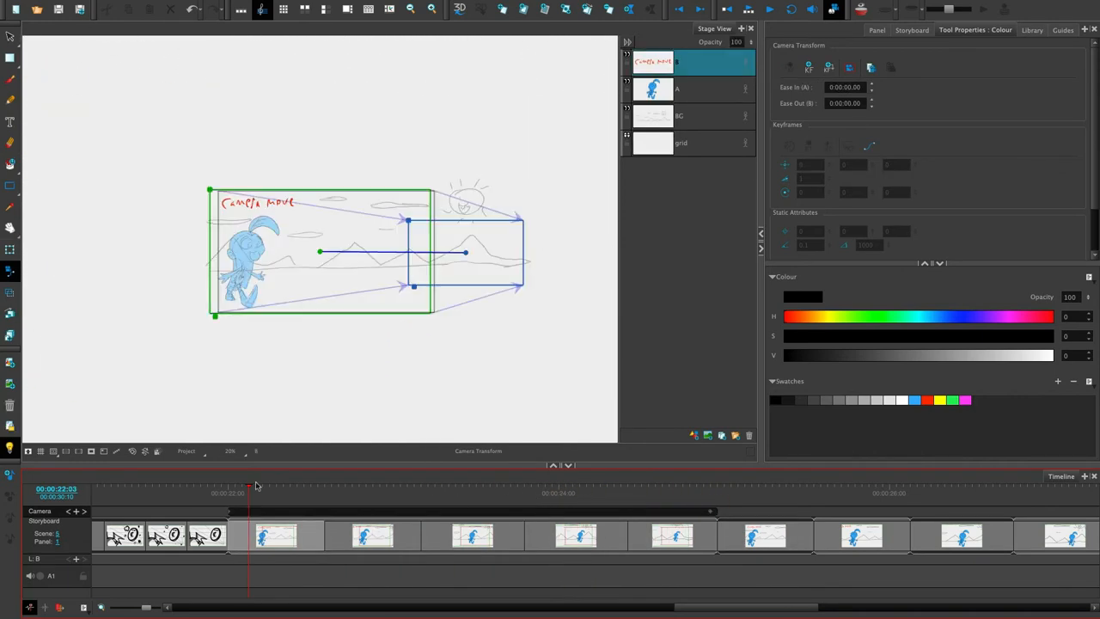
- Open the Camera View and zoom out until the whole starting camera frame is visible
click(741, 30)
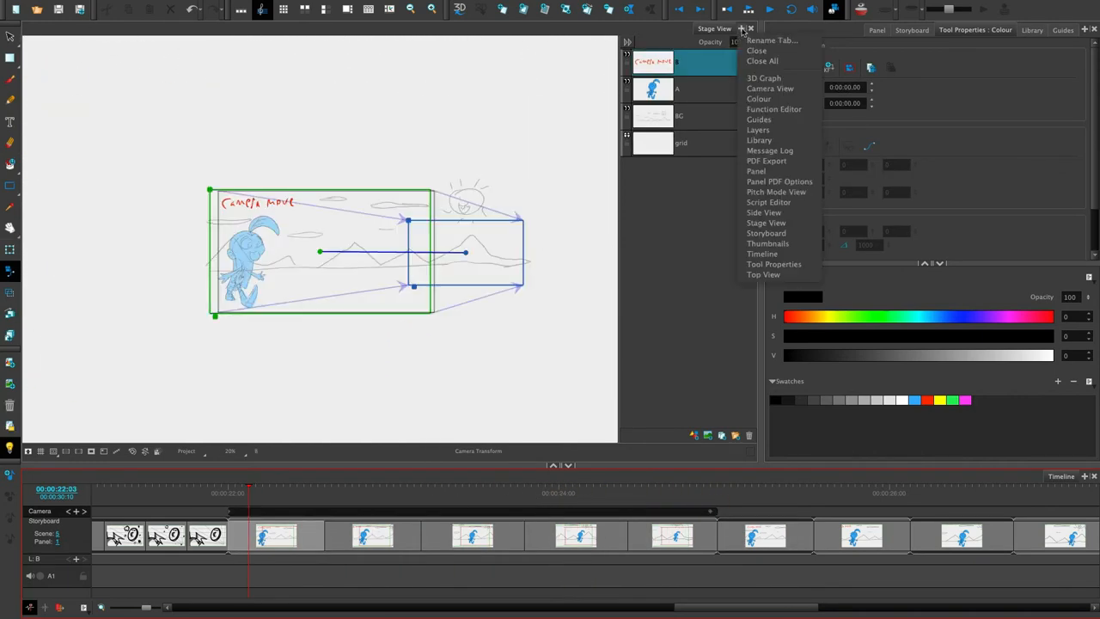
click(787, 83)
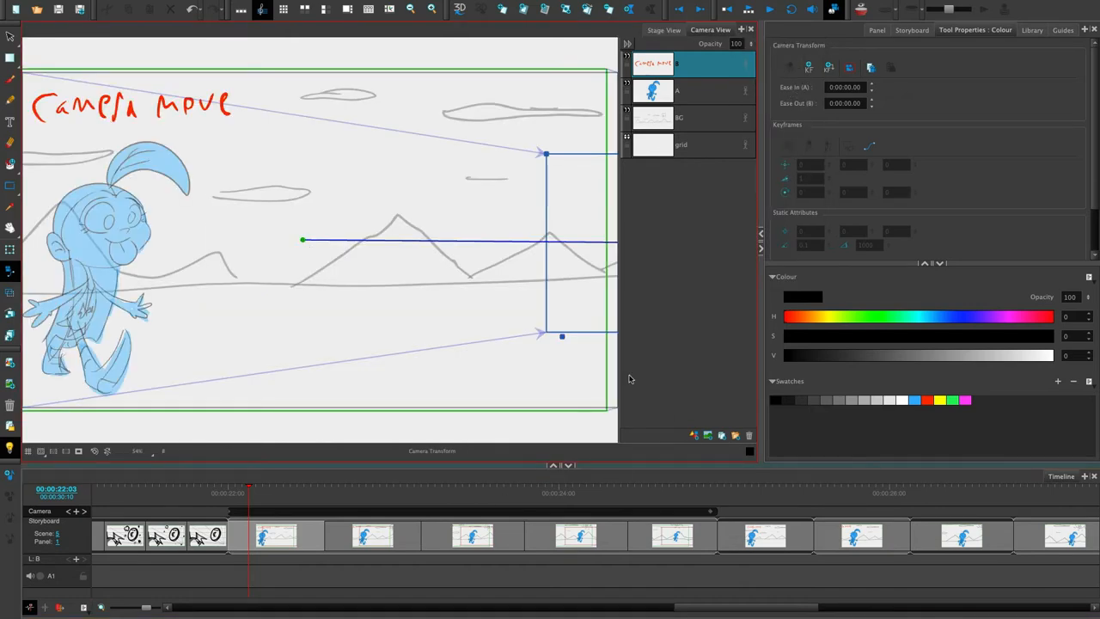
key(2)
key(2)
key(2)
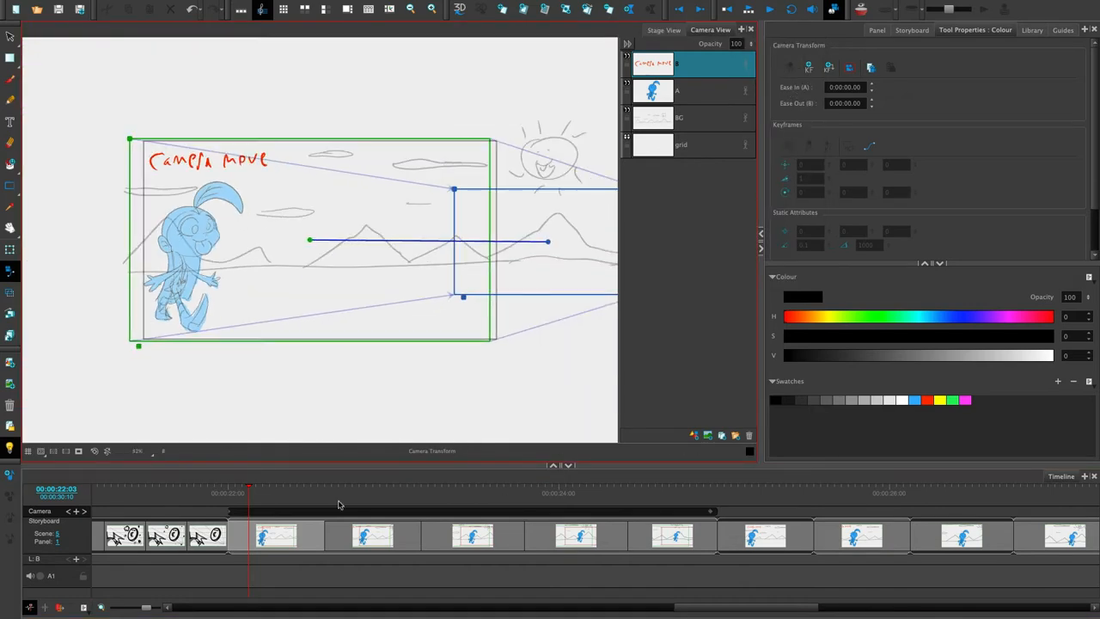
- Extend the first panel of the "Camera move" scene to a duration of 0:00:03.01
drag(268, 493, 229, 493)
click(252, 523)
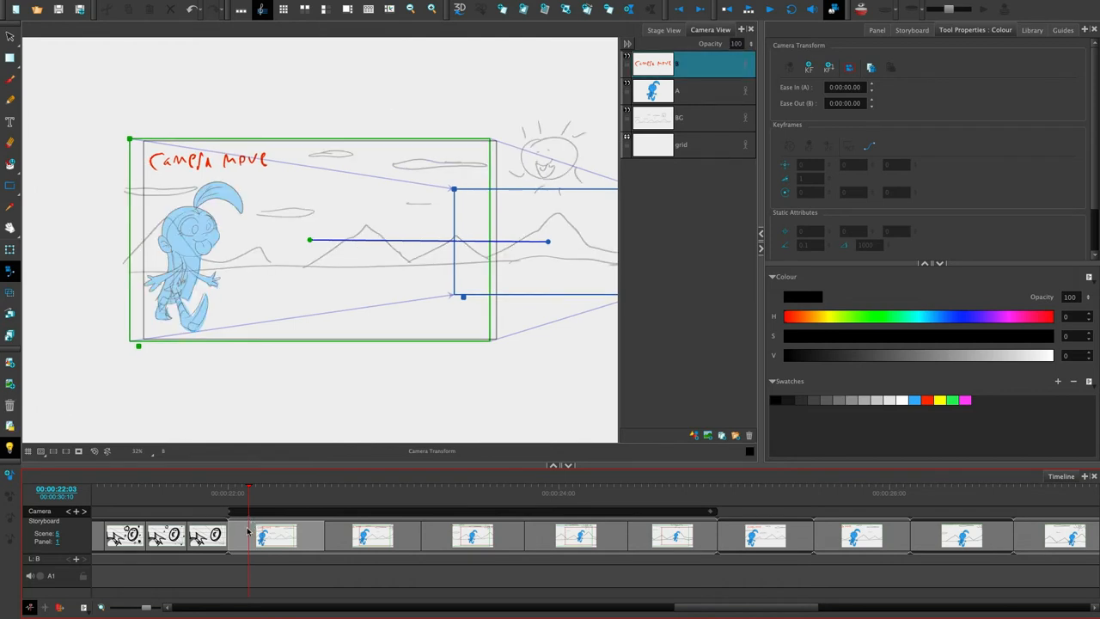
mouse_move(446, 3)
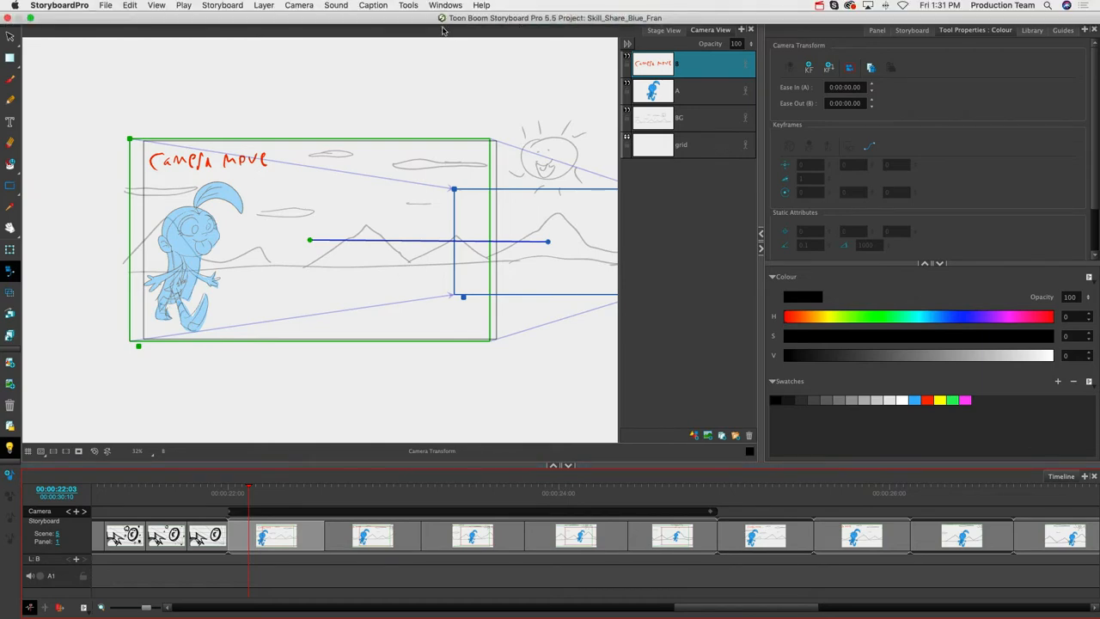
key(space)
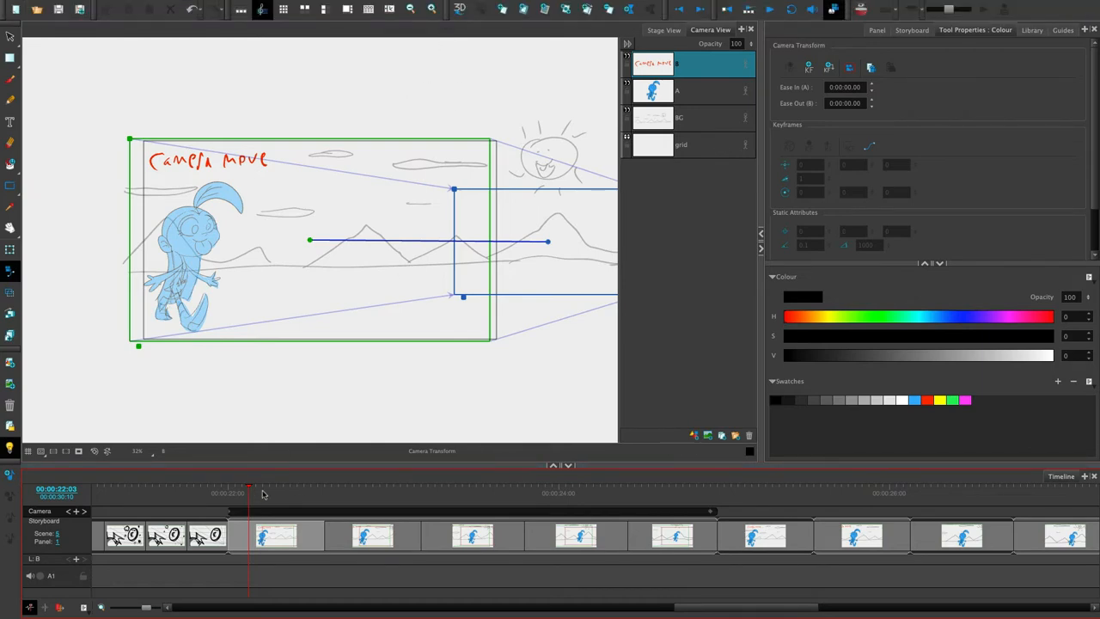
click(347, 505)
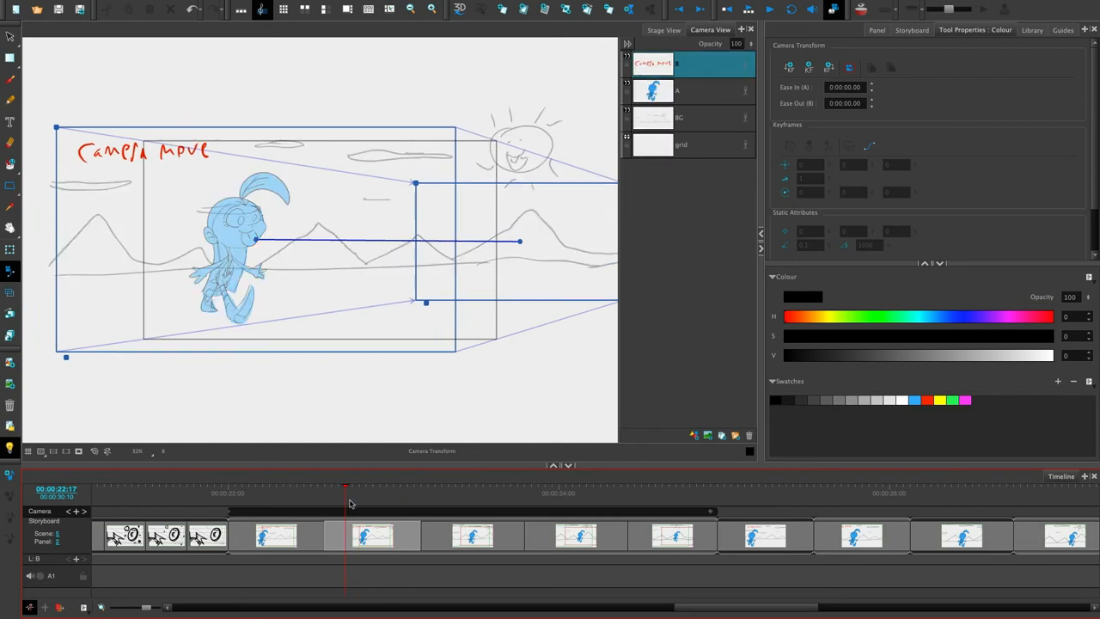
drag(324, 539, 724, 528)
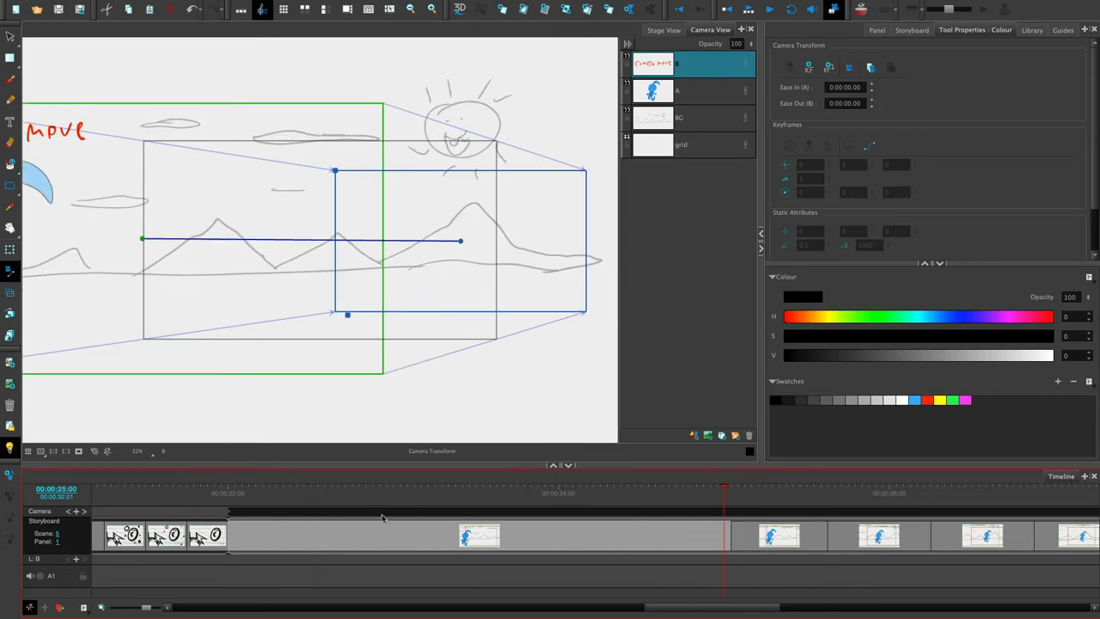
- Review the lengthened first panel on the timeline and select the blue character's layer A
key(space)
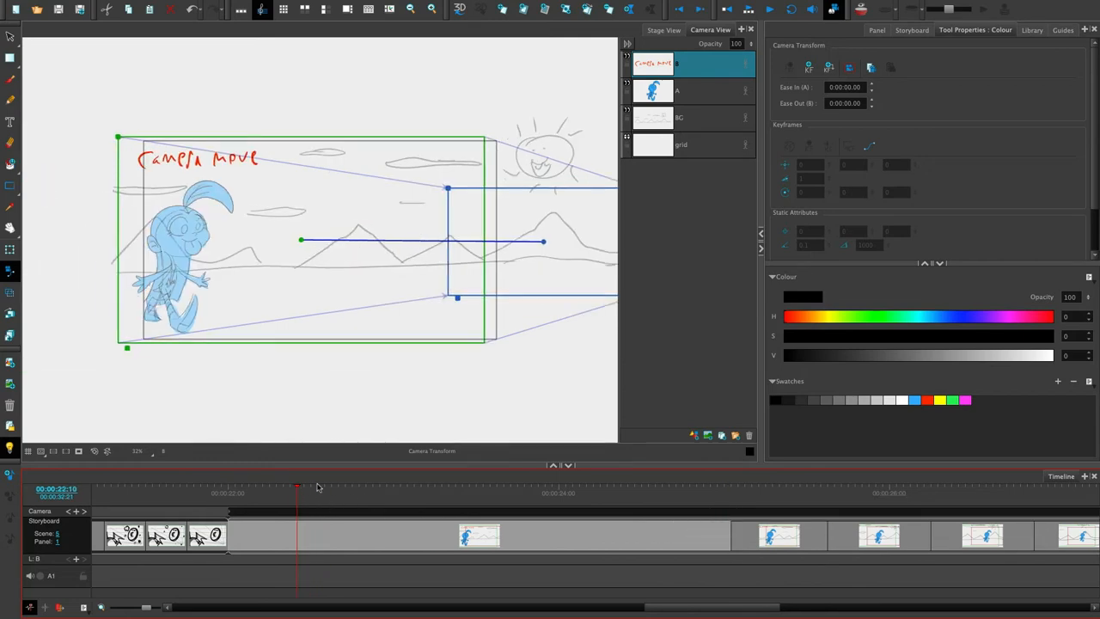
key(space)
click(697, 92)
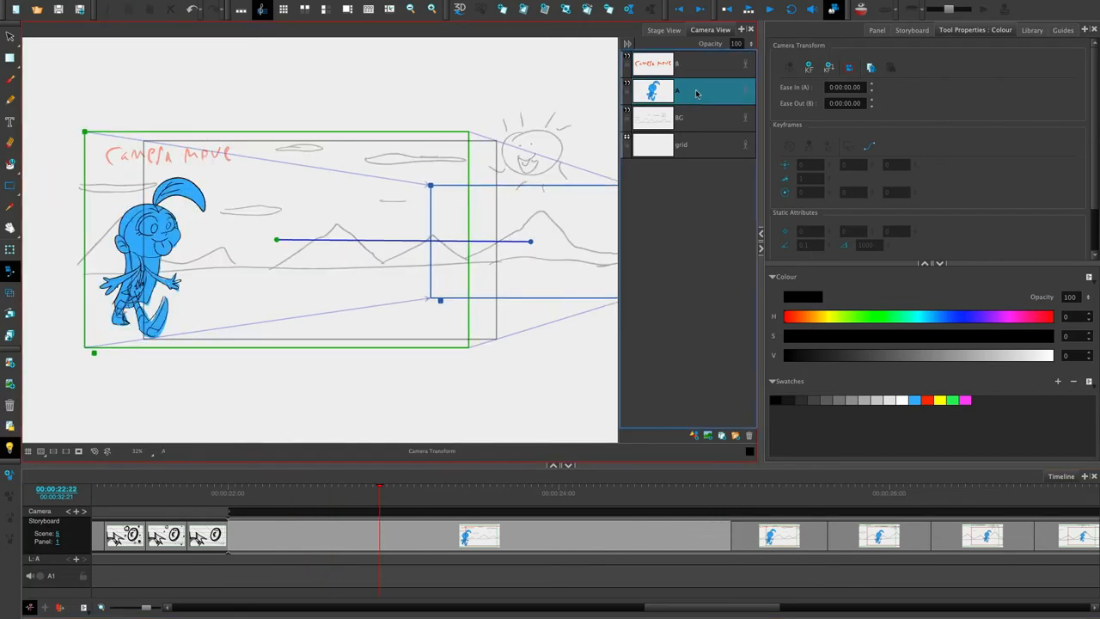
key(space)
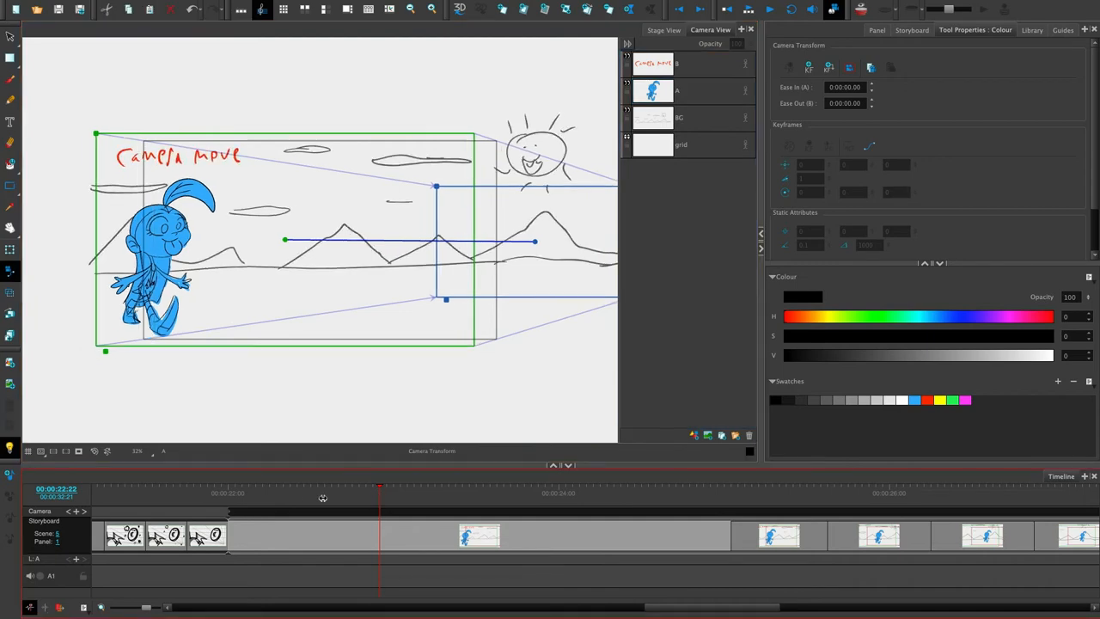
key(space)
- Show the panel's properties and split the lengthened panel at frame 00:00:22:21
click(877, 31)
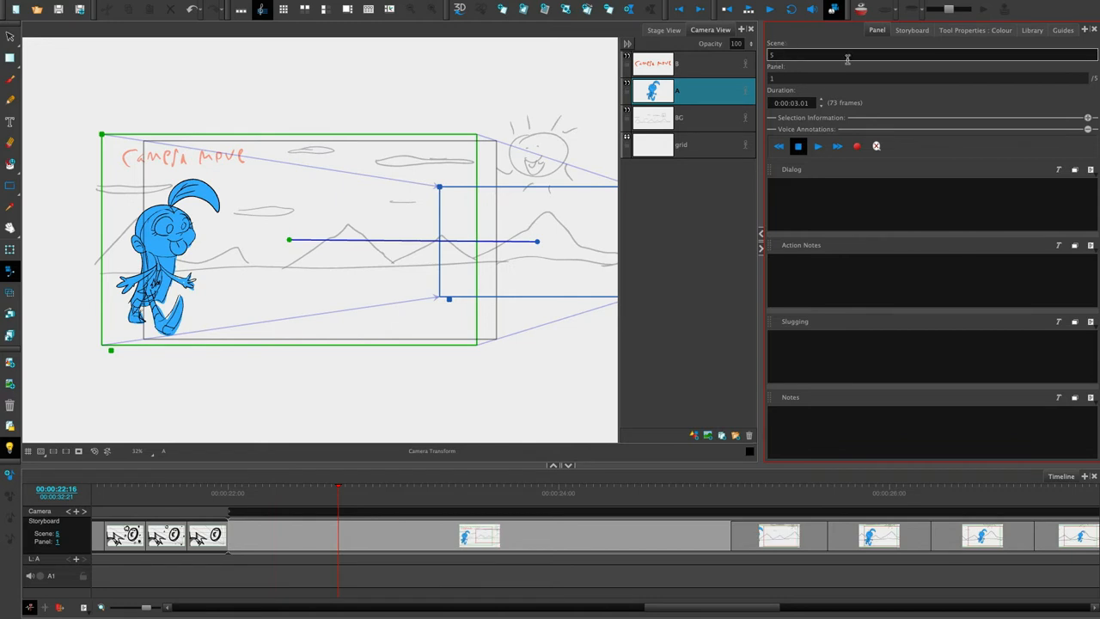
click(372, 540)
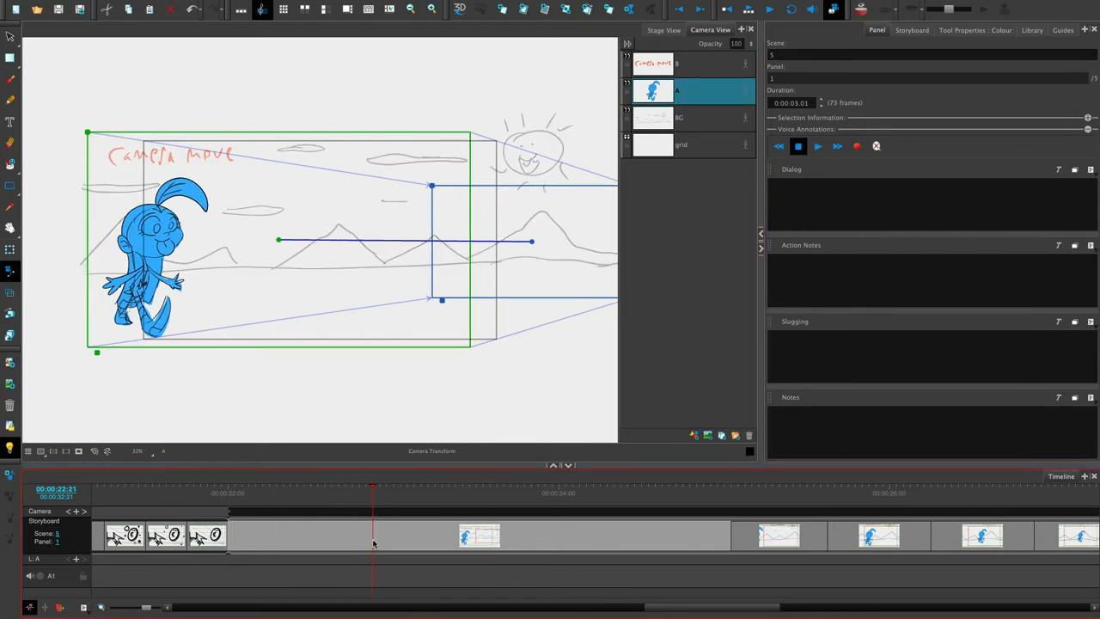
right_click(373, 539)
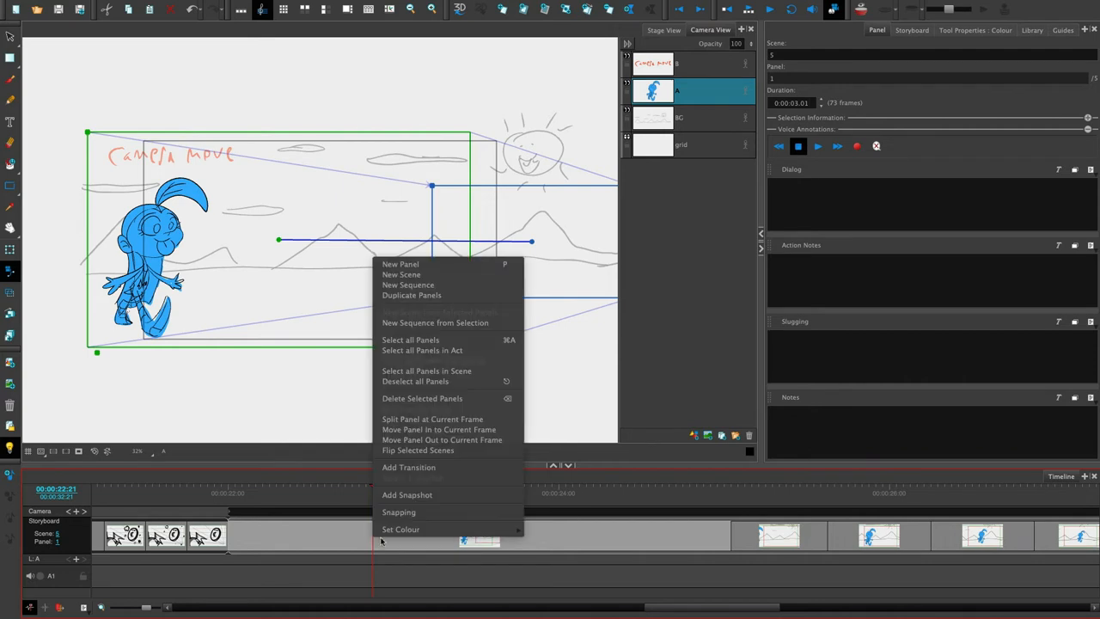
click(483, 421)
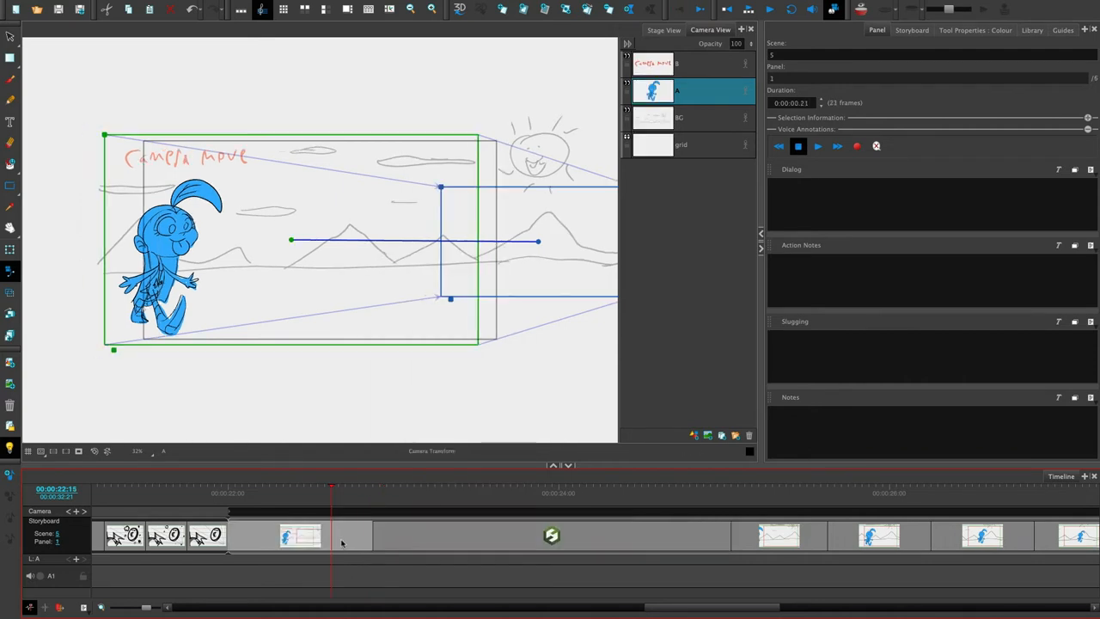
- Add a vector layer above layer A in the second panel and brush a rough frowning face beside the blue character
click(420, 535)
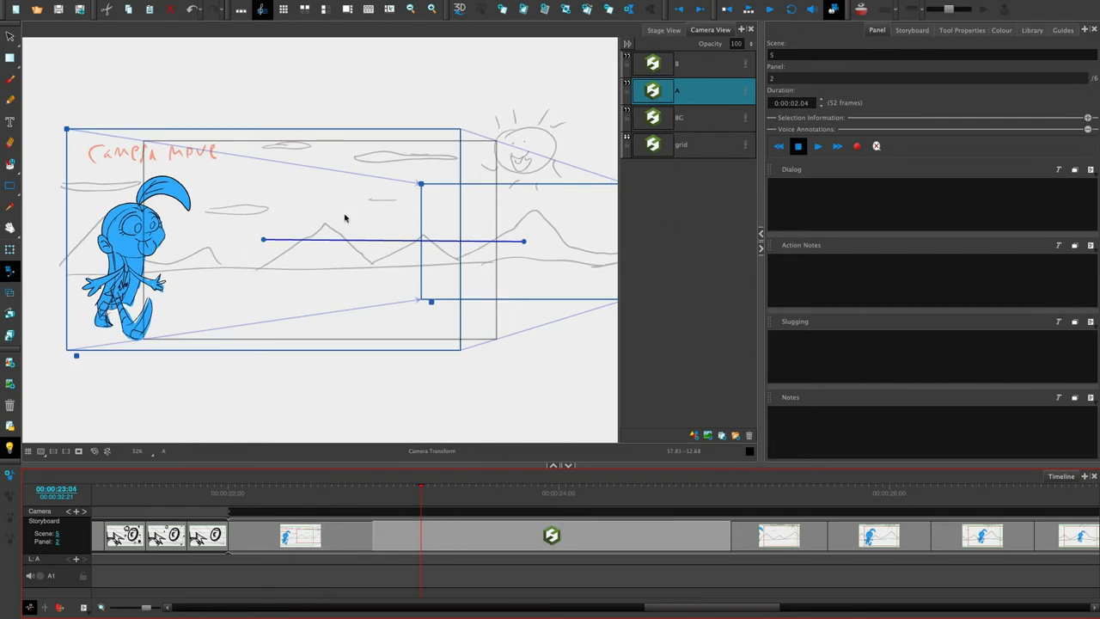
click(10, 79)
click(694, 436)
mouse_move(276, 207)
mouse_down()
mouse_move(289, 205)
mouse_move(268, 212)
mouse_move(311, 248)
mouse_move(311, 220)
mouse_up()
click(285, 221)
drag(325, 211, 326, 223)
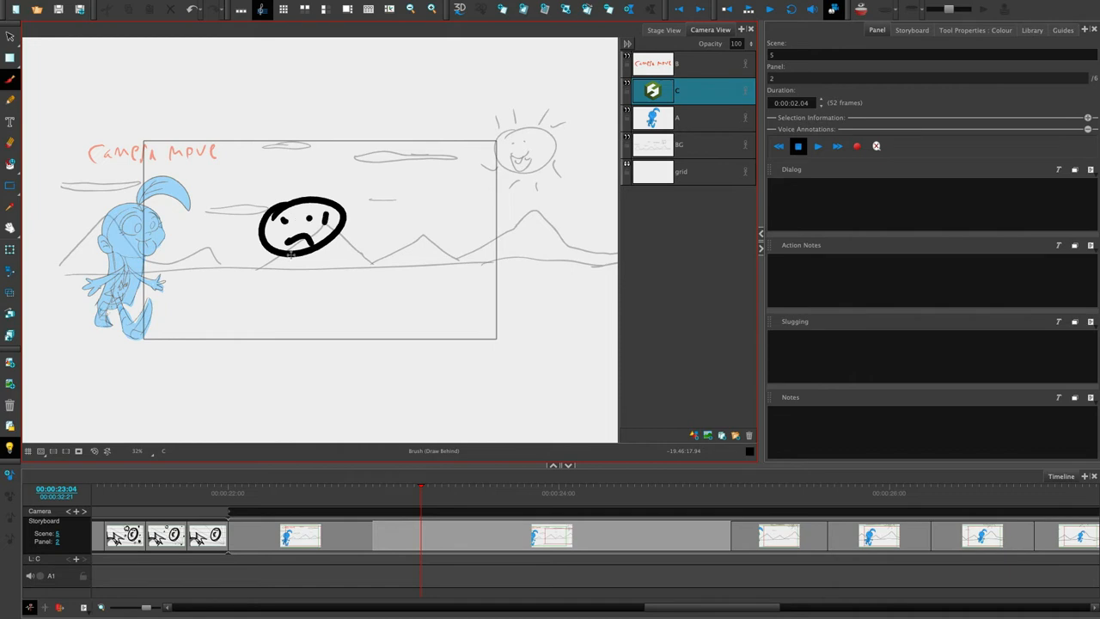
- Draw the stick figure's body, arms and legs below the face and set the playhead to 00:00:23:15
drag(287, 258, 272, 299)
drag(302, 256, 292, 296)
drag(229, 266, 318, 254)
drag(275, 288, 249, 315)
drag(292, 292, 303, 324)
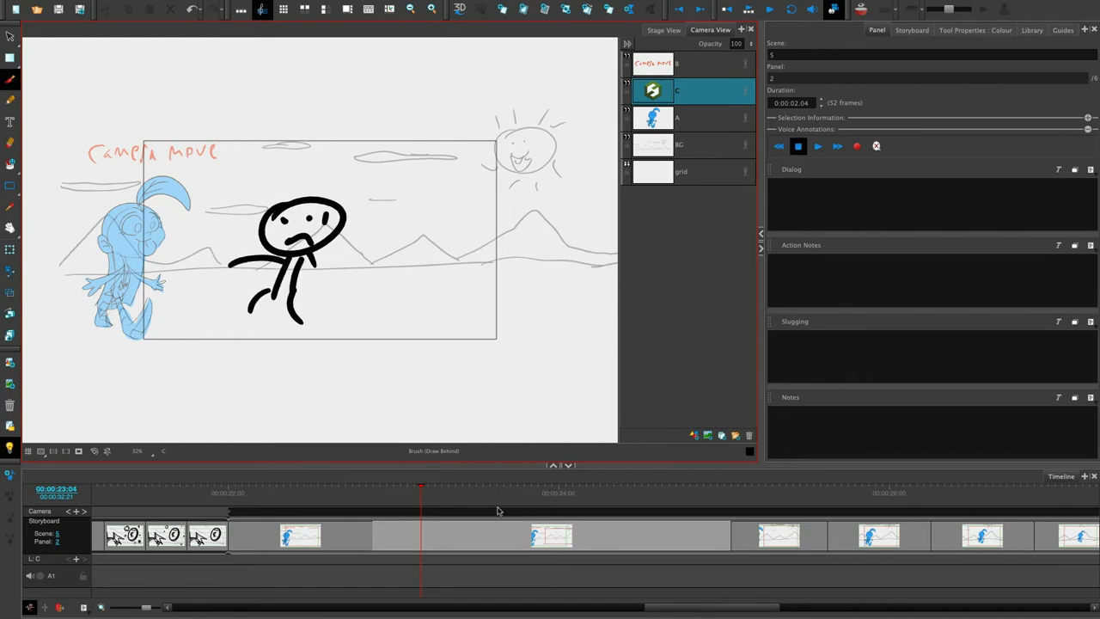
click(496, 509)
right_click(496, 540)
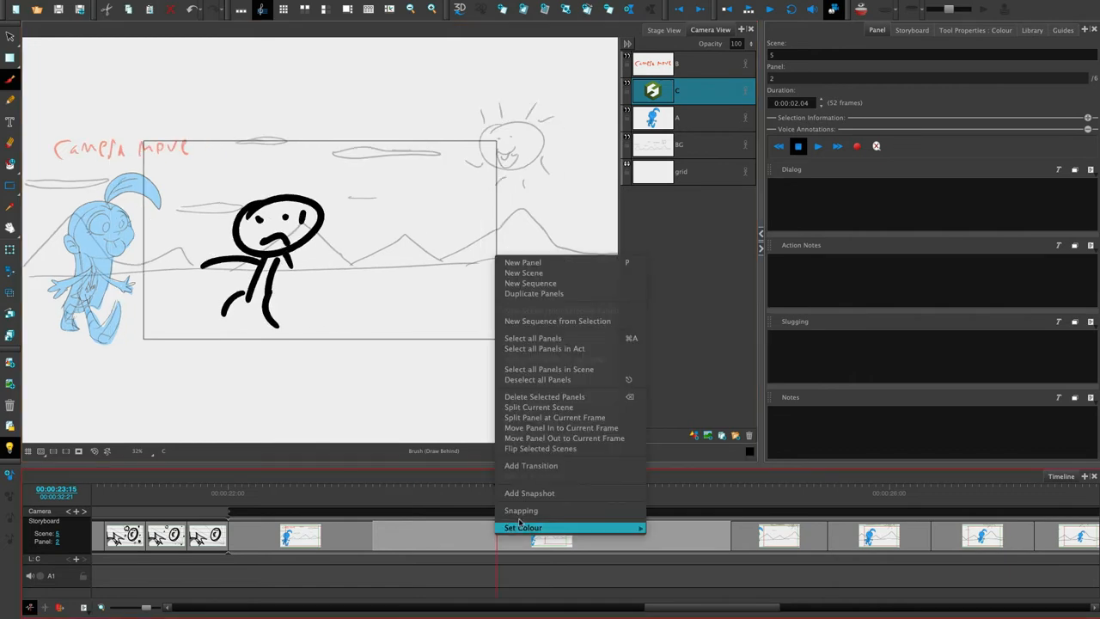
click(570, 409)
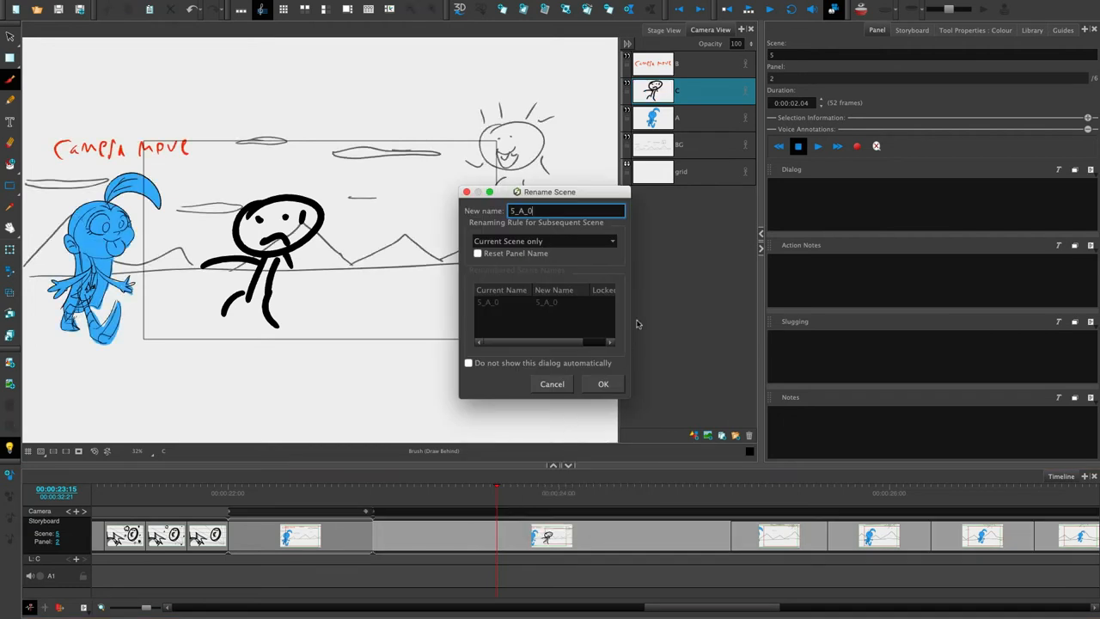
click(554, 384)
- Split the stick figure's panel at 00:00:23:15 and sketch a second rough face beside the figure in the new panel
right_click(501, 536)
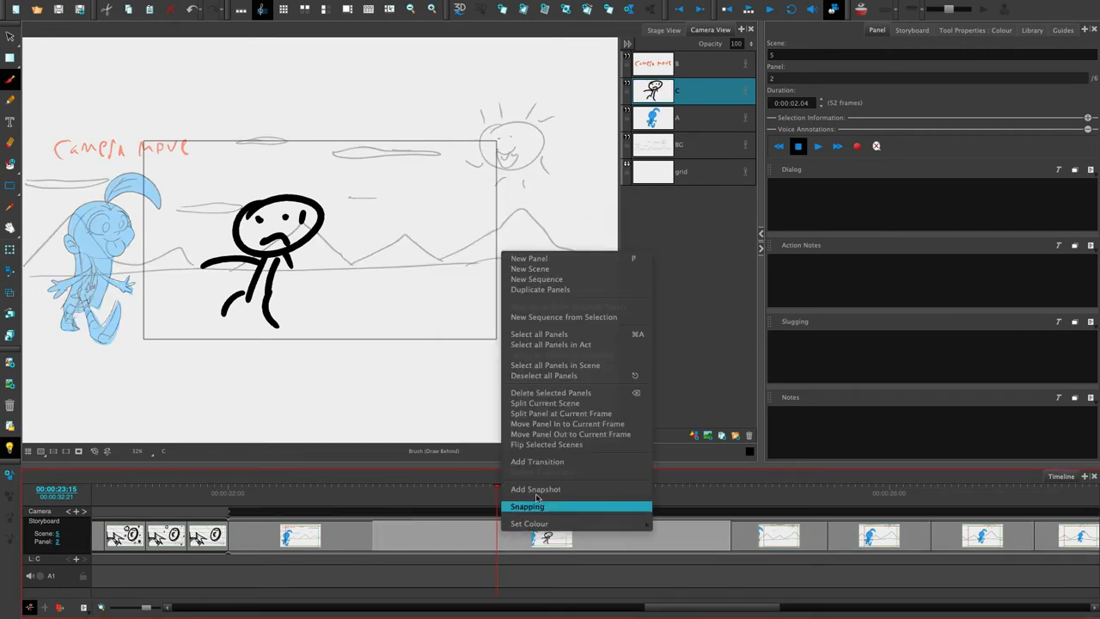
click(589, 414)
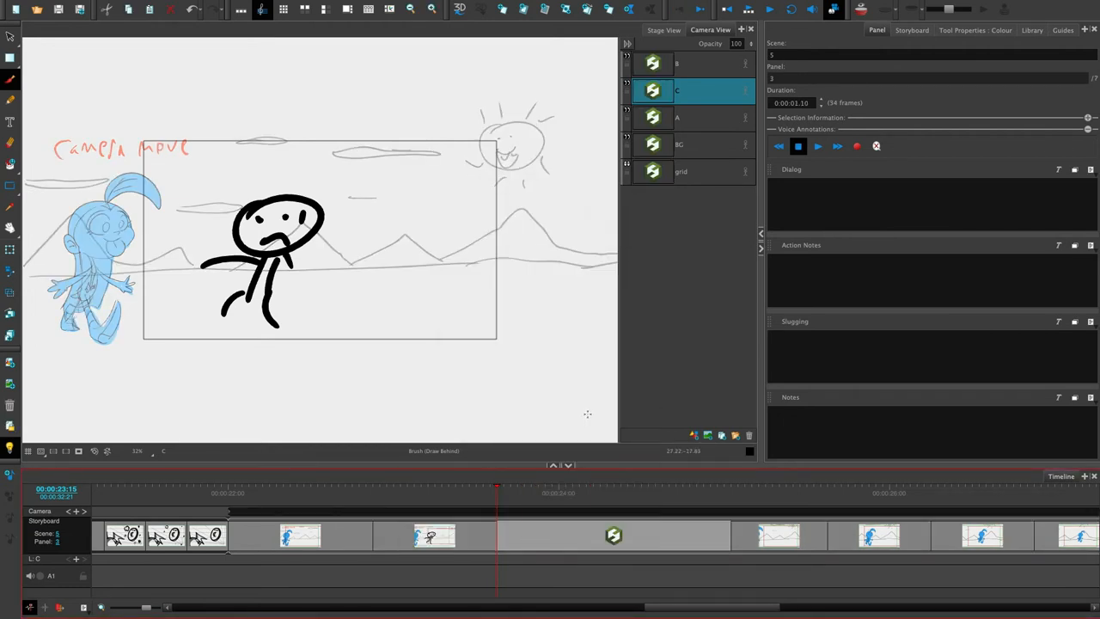
drag(413, 176, 447, 210)
drag(417, 245, 438, 255)
drag(456, 210, 454, 236)
- Review the split panels of scene 5 and play back the single-panel scenes that follow, starting at scene 5_A
click(355, 496)
drag(355, 496, 525, 496)
click(877, 536)
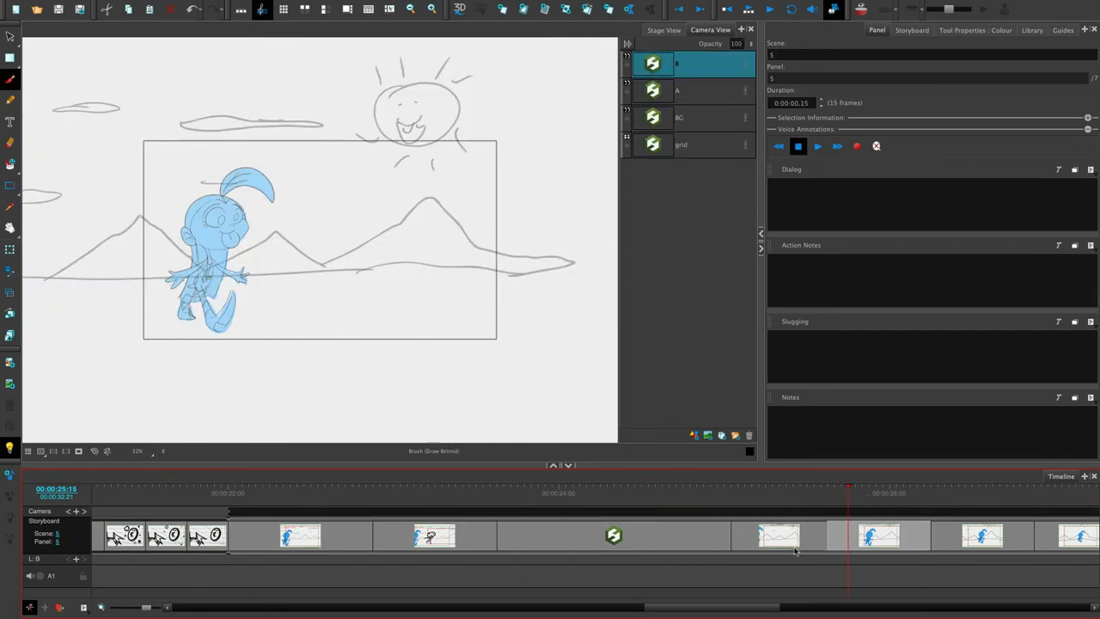
drag(714, 610, 826, 609)
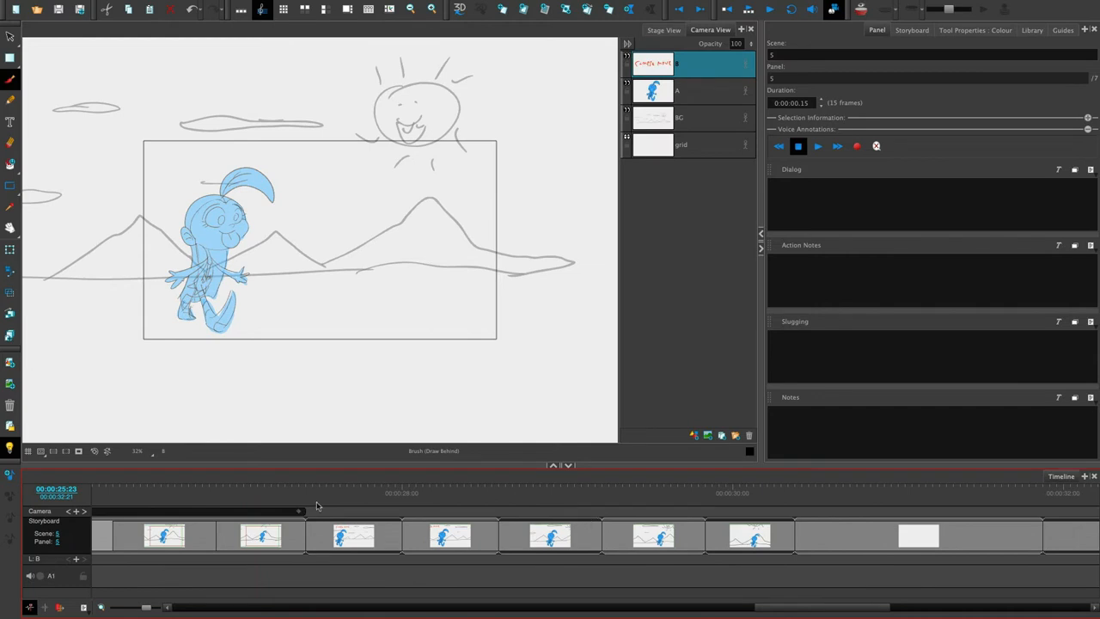
click(279, 493)
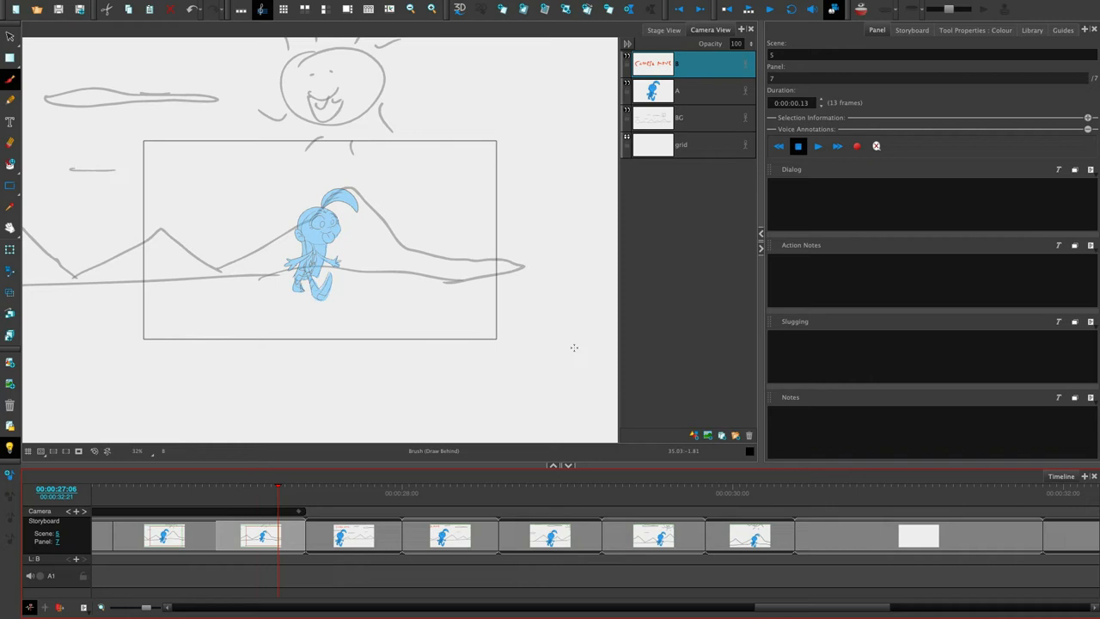
click(346, 536)
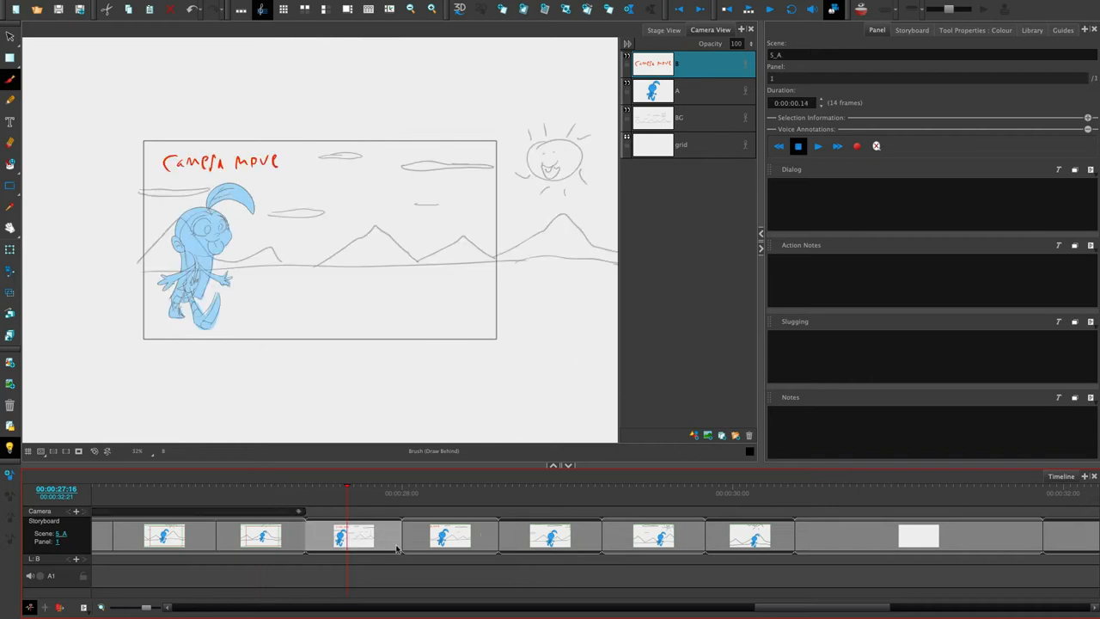
click(770, 11)
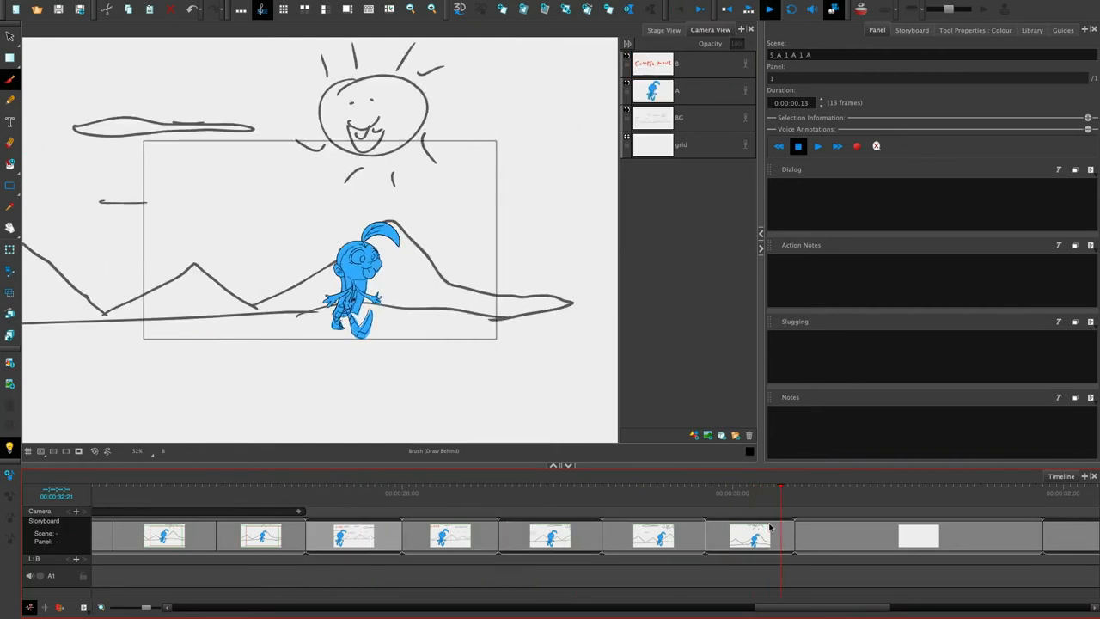
click(371, 539)
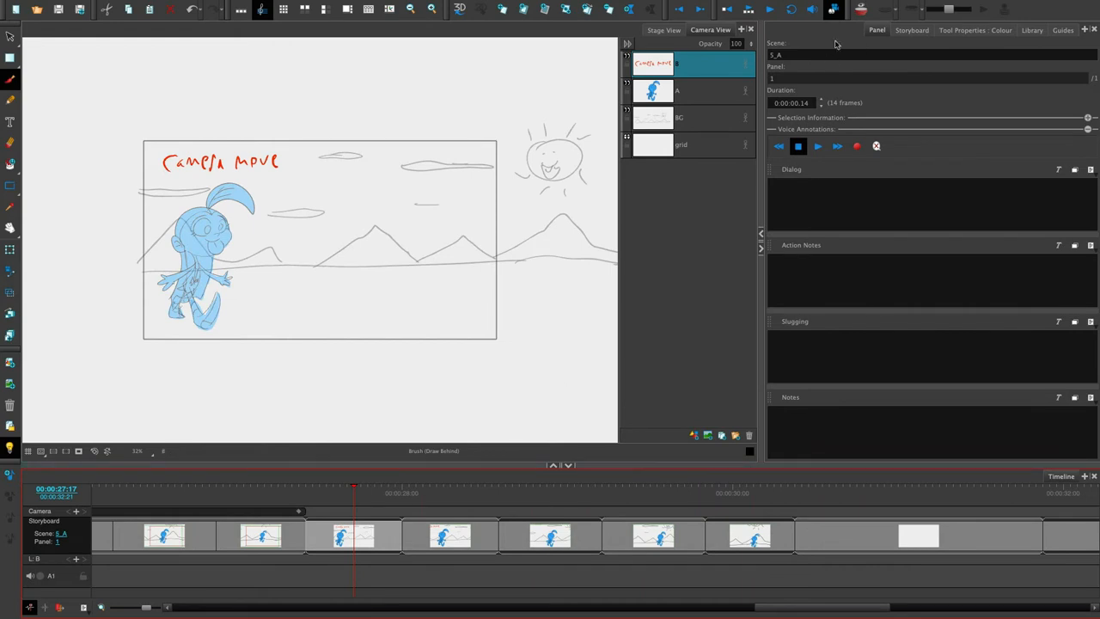
- Delete the four single-panel character scenes that follow scene 5_A
click(440, 539)
click(759, 543)
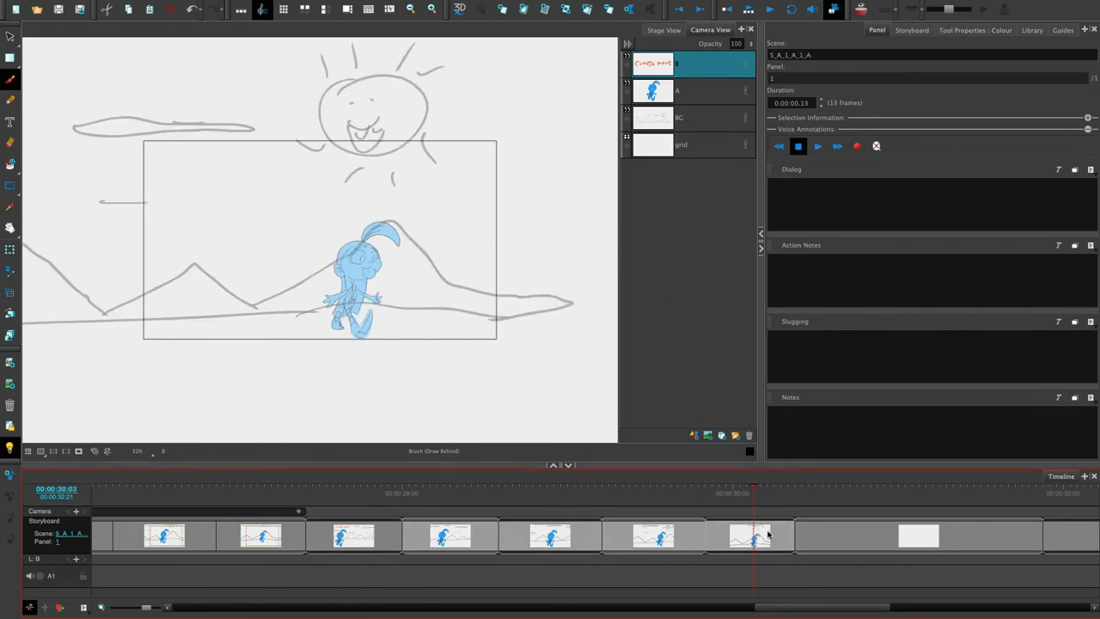
key(Delete)
- Add a new panel after the first panel of scene 5_A
click(368, 542)
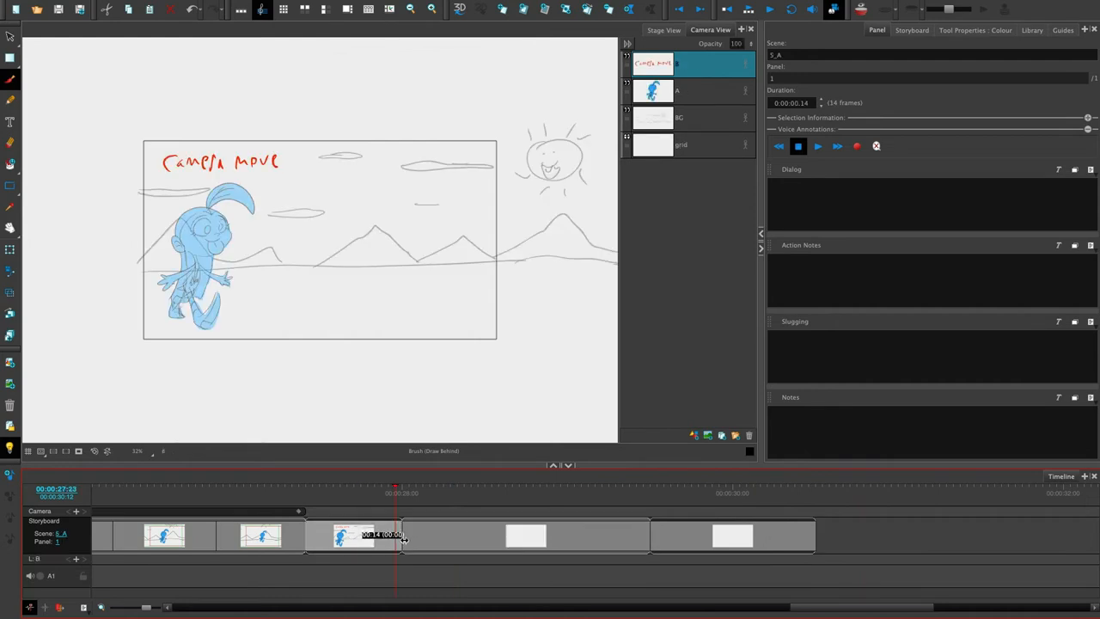
mouse_move(401, 540)
mouse_down()
mouse_move(430, 540)
mouse_move(400, 536)
mouse_up()
click(377, 548)
key(p)
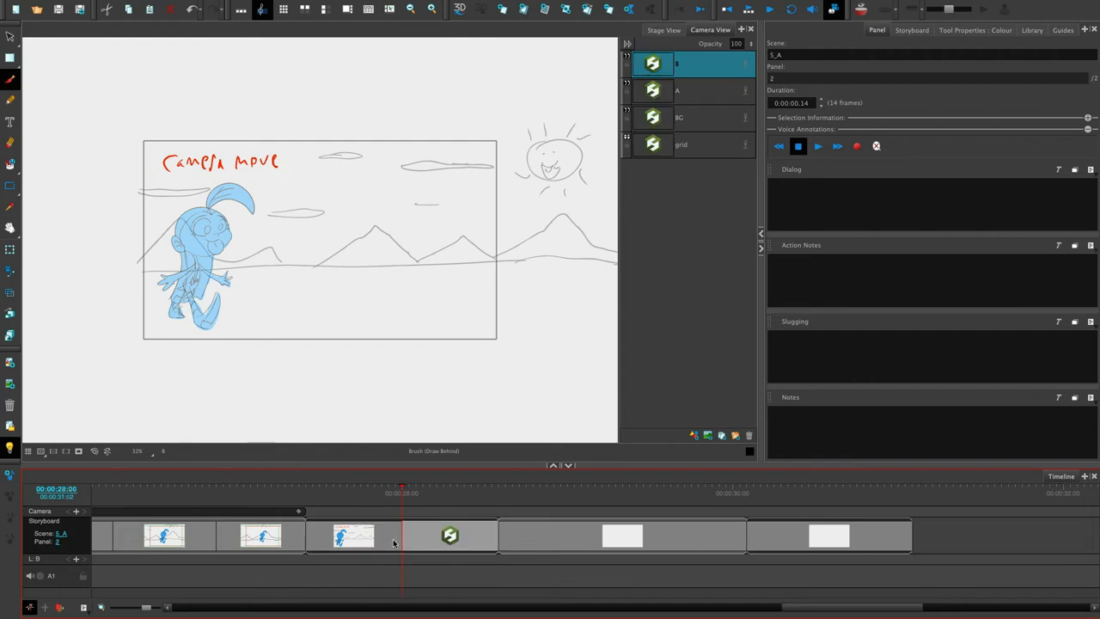
- Split the second panel of scene 5_A at frame 00:00:28:06
click(383, 548)
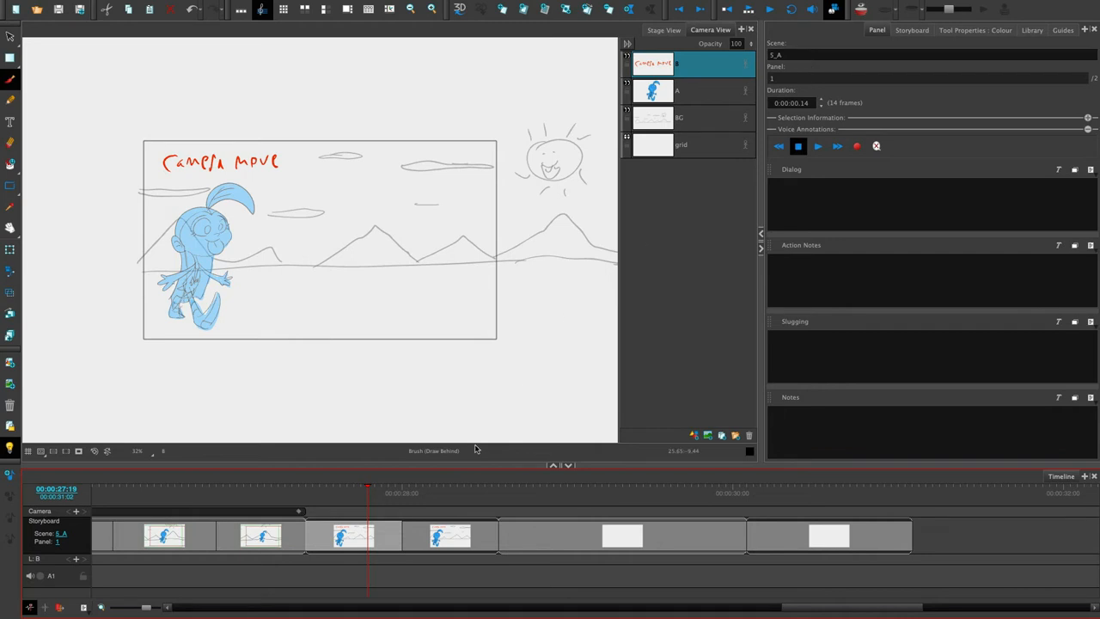
click(445, 537)
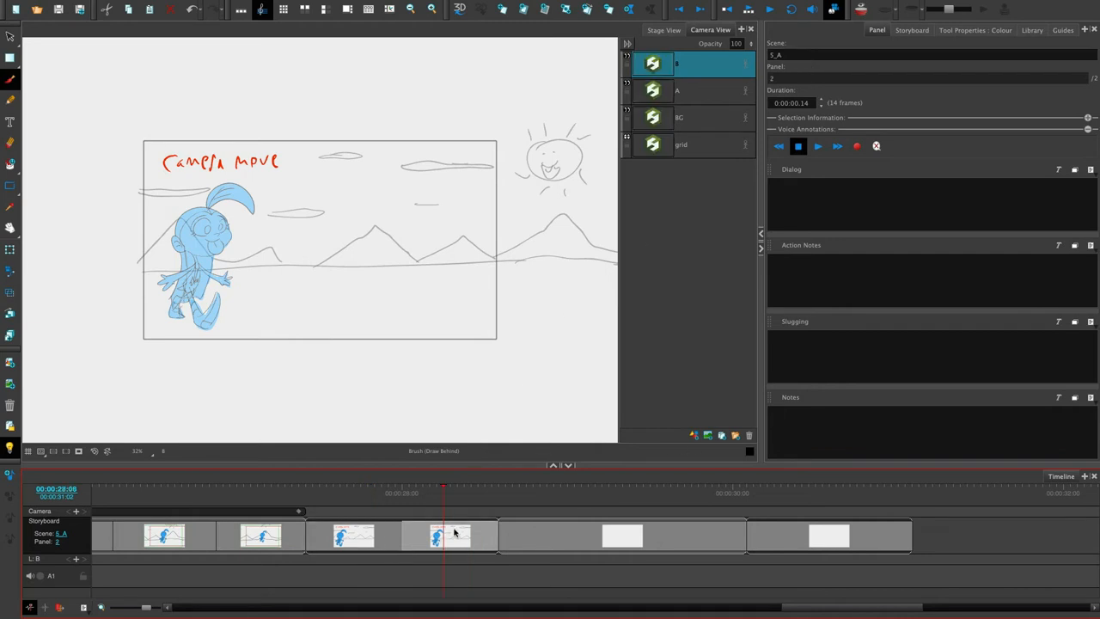
right_click(455, 534)
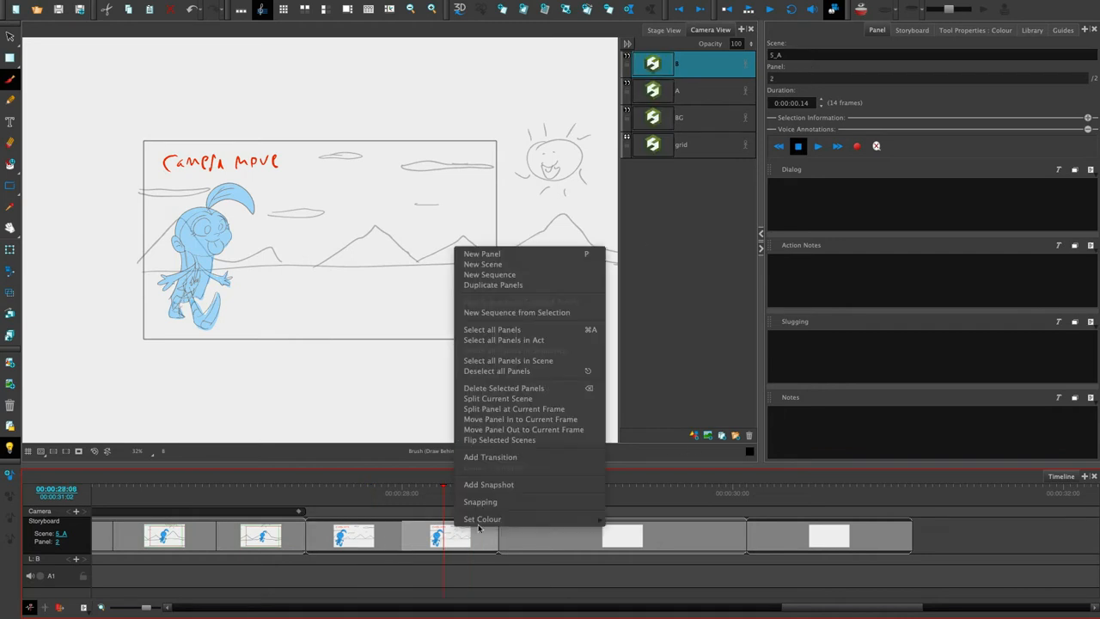
click(562, 410)
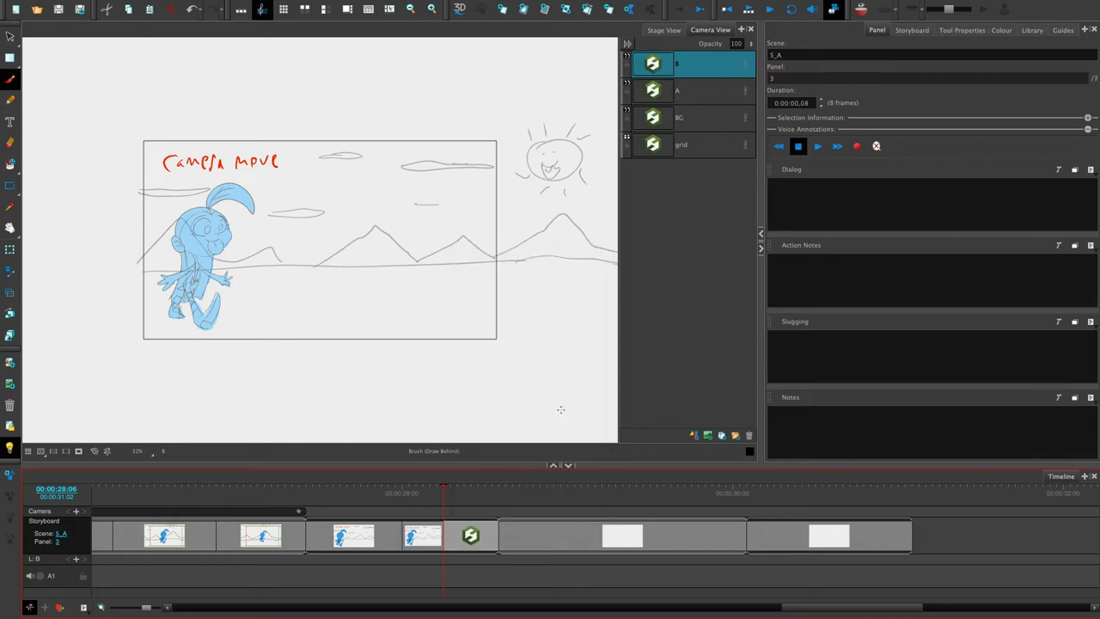
- Split scene 5_A at its second panel, undivided again, and name the resulting scene 5_A_1
right_click(453, 538)
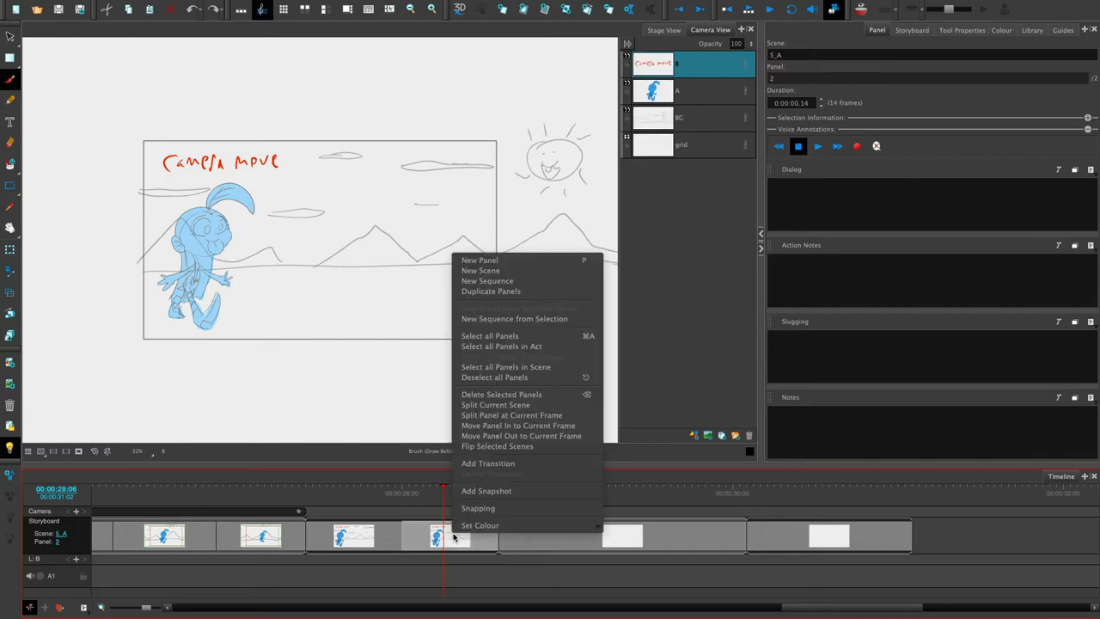
click(539, 405)
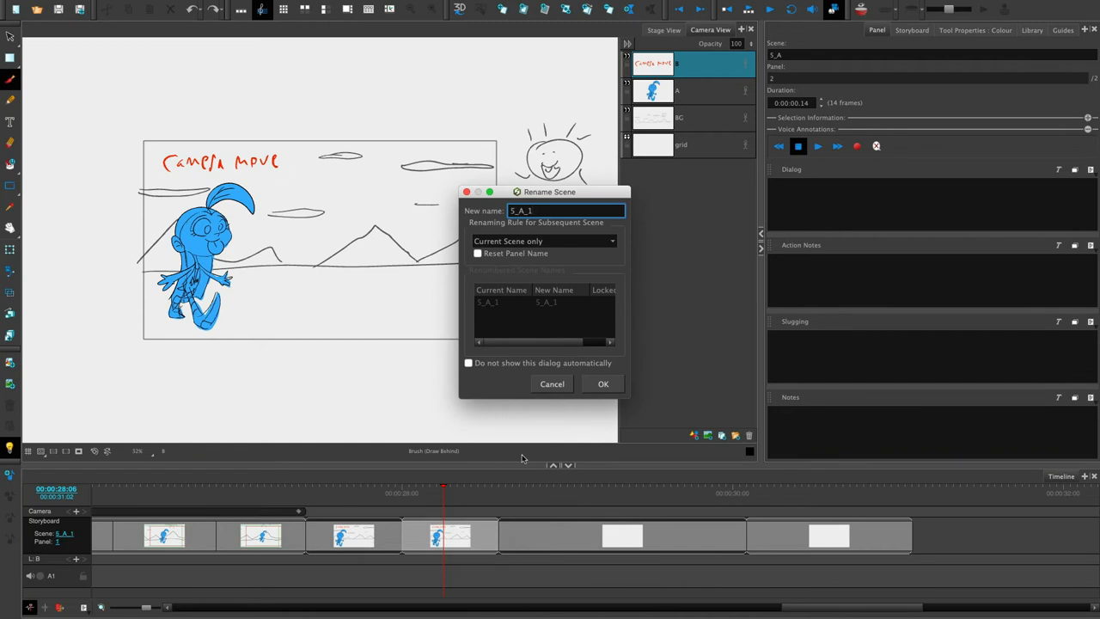
click(600, 384)
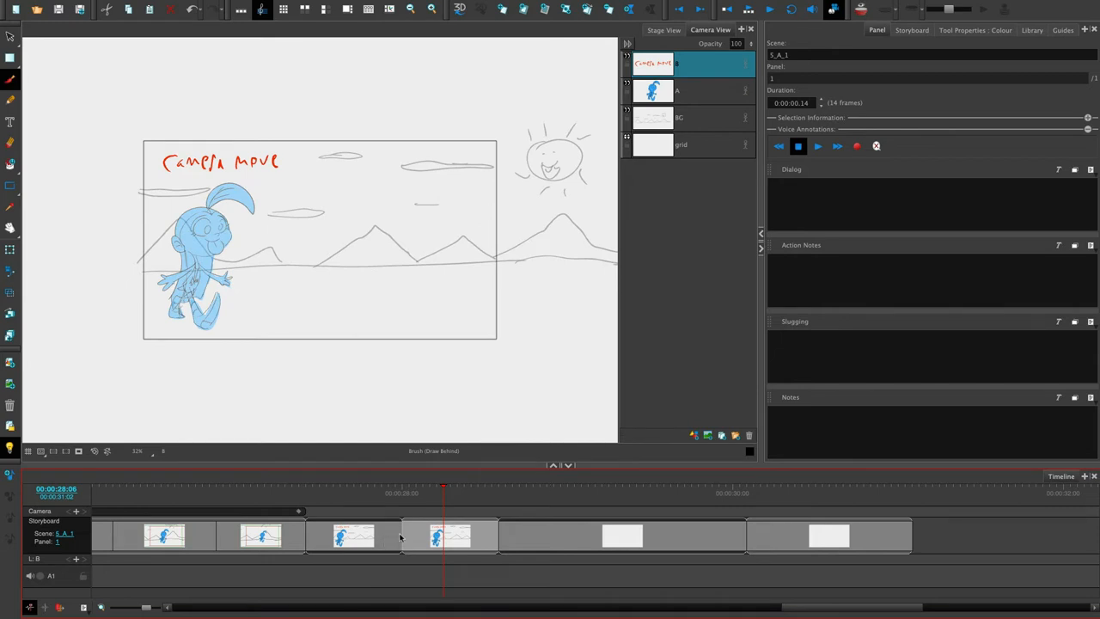
- Shift the camera of scene 5_A_1 a short distance toward the sun with the Camera Transform tool
click(451, 537)
click(9, 270)
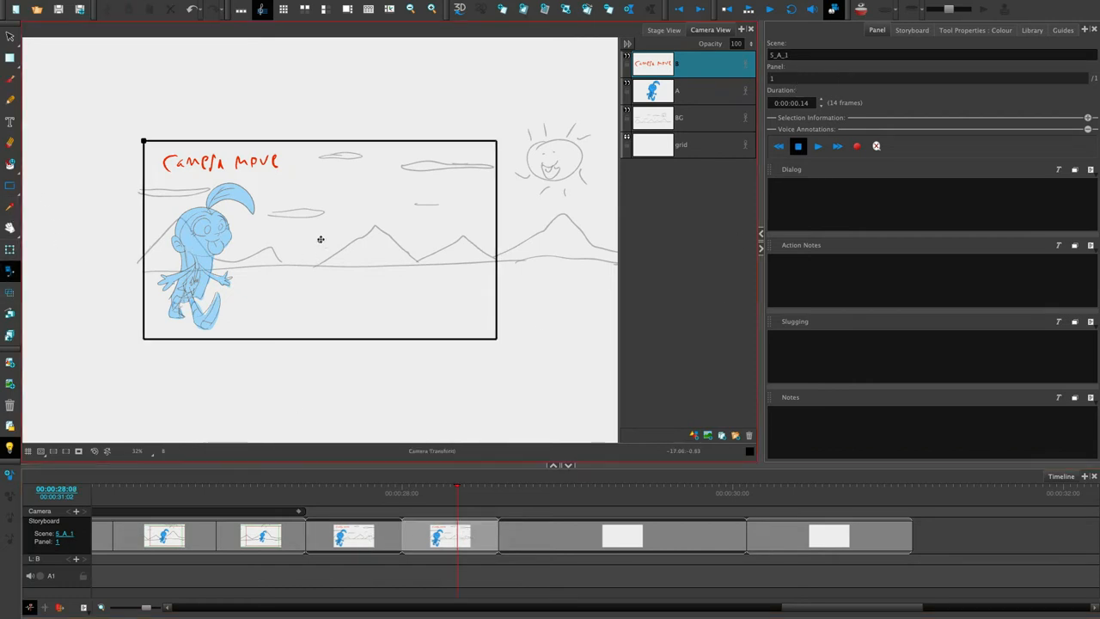
drag(319, 239, 381, 229)
- Add a new panel to the end of scene 5_A_1 and split it off as scene 5_A_1_A
click(488, 539)
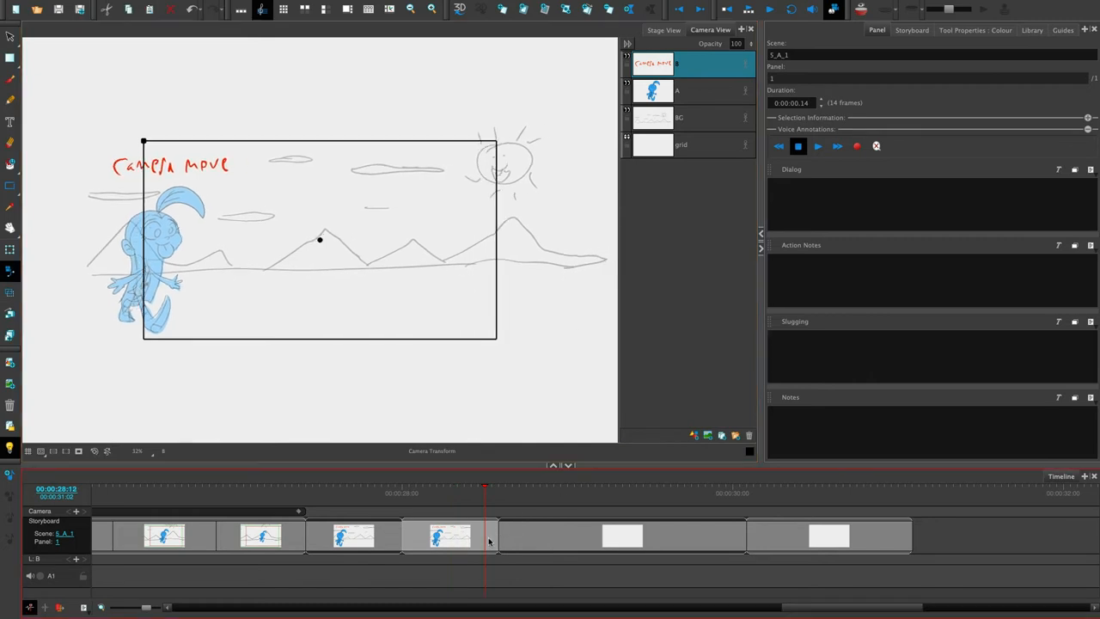
key(p)
right_click(565, 537)
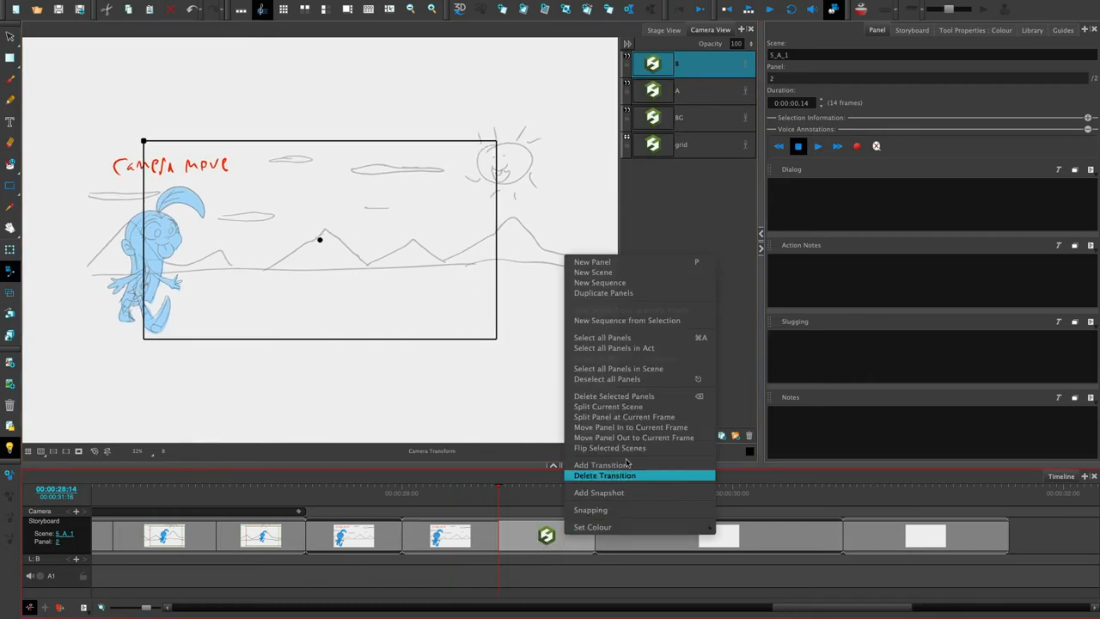
click(642, 408)
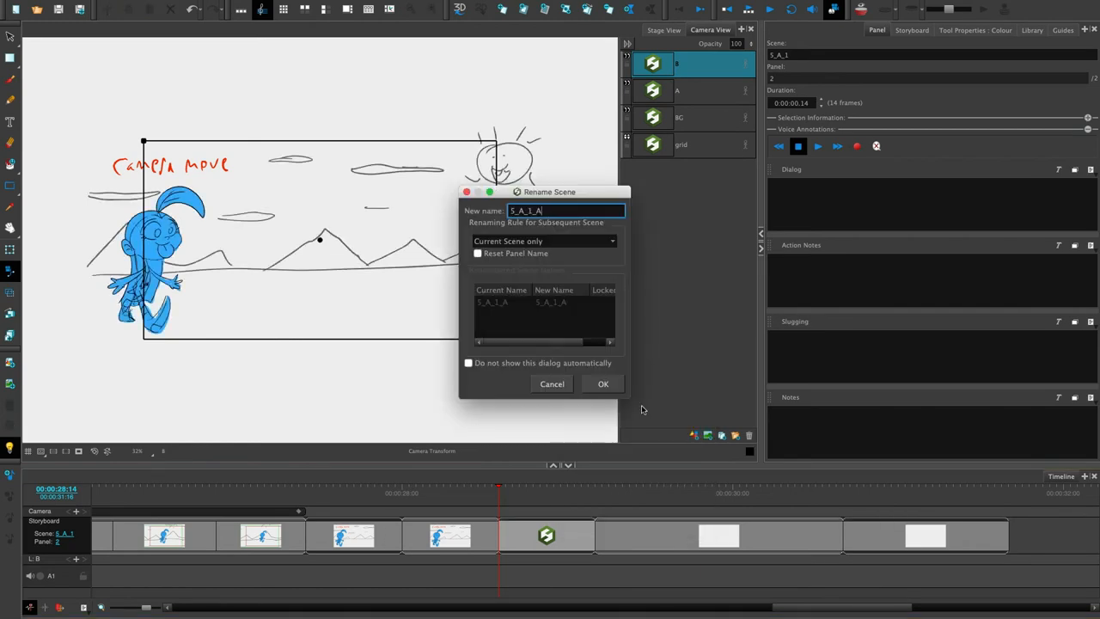
click(600, 382)
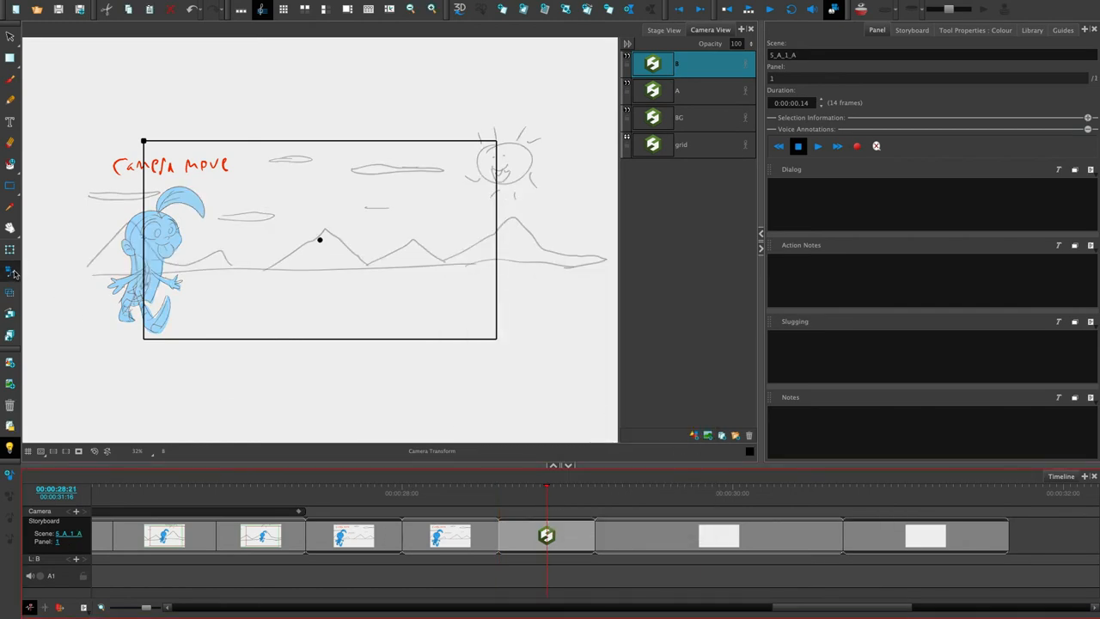
- Move the camera of scene 5_A_1_A farther toward the sun until the sun is fully in frame, and scrub through the neighbouring scenes
drag(317, 238, 421, 240)
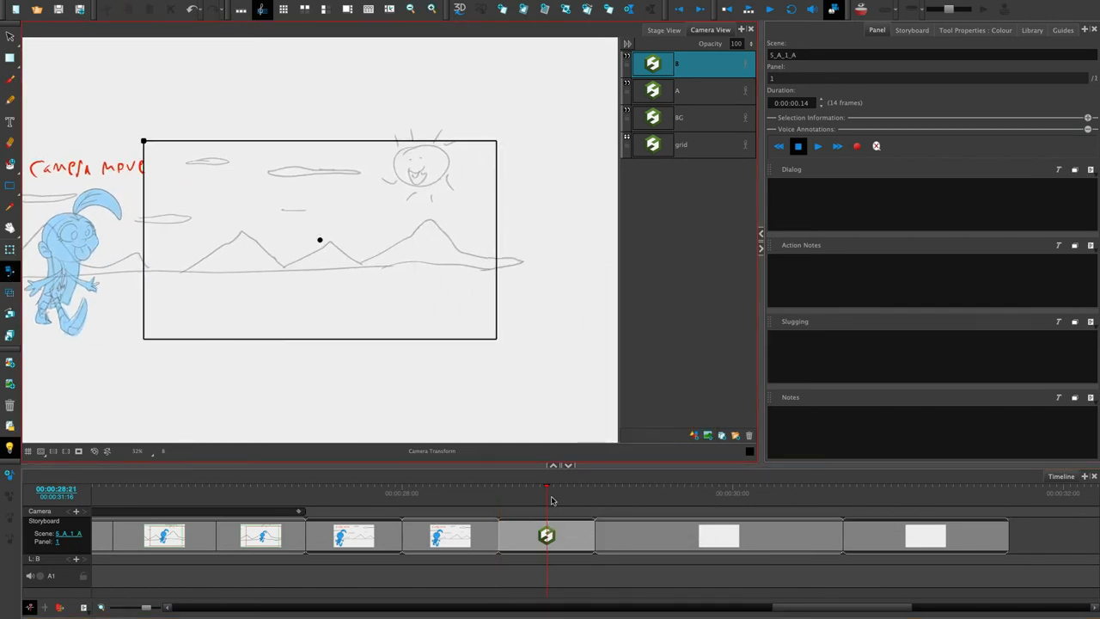
mouse_move(516, 485)
mouse_down()
mouse_move(378, 485)
mouse_move(563, 486)
mouse_move(482, 487)
mouse_move(561, 487)
mouse_move(546, 490)
mouse_up()
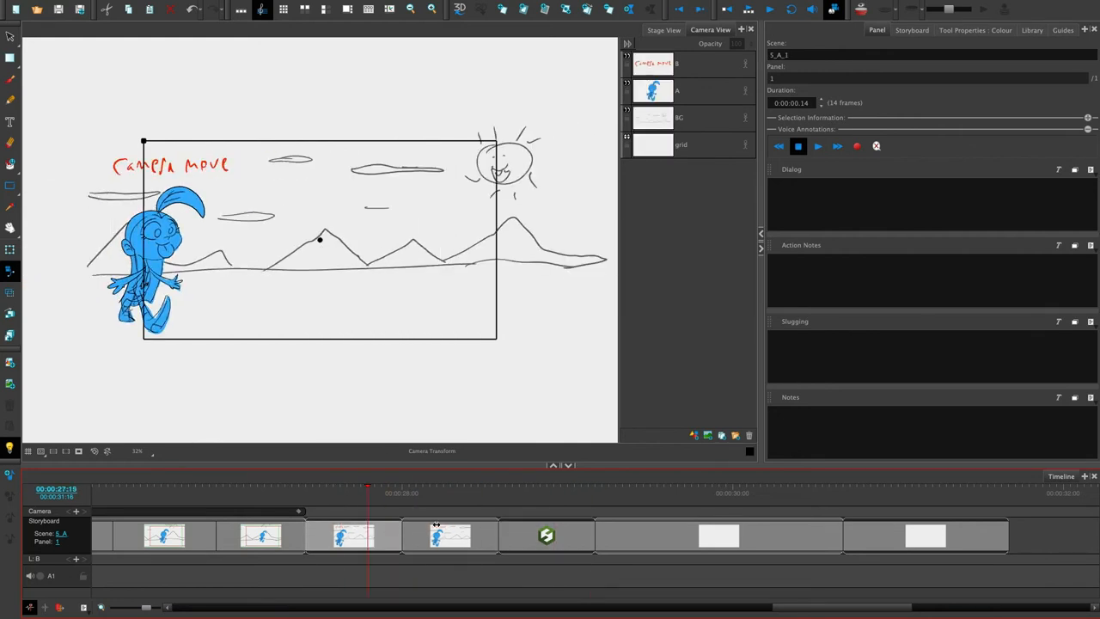
click(538, 533)
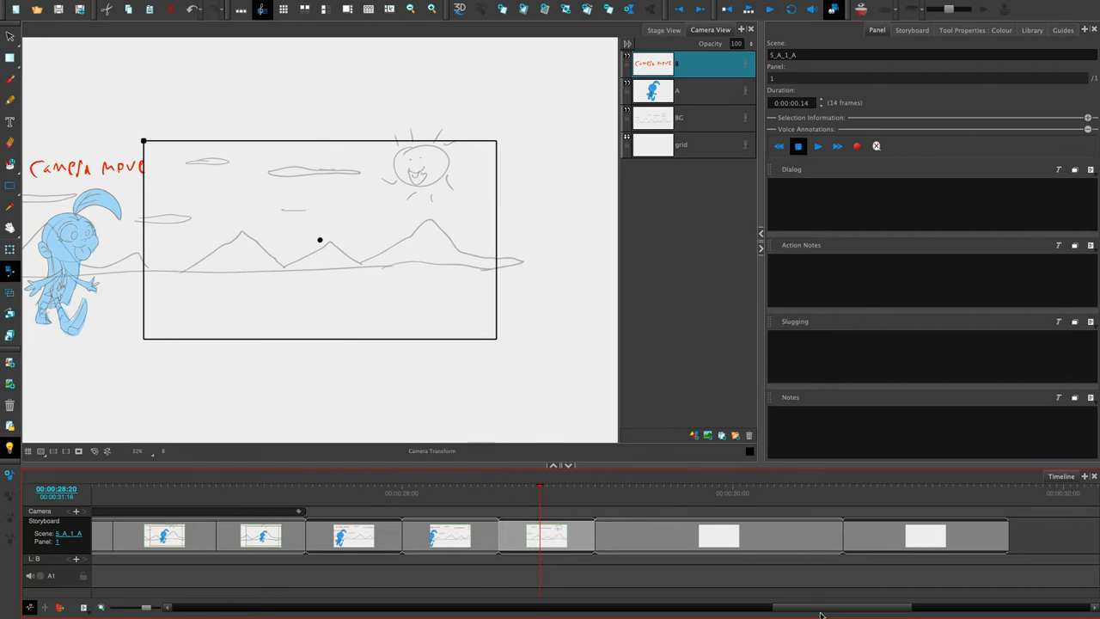
- Add a camera keyframe in scene 5 near the end of the first panel, at 00:00:22:20
drag(806, 612, 681, 608)
click(263, 500)
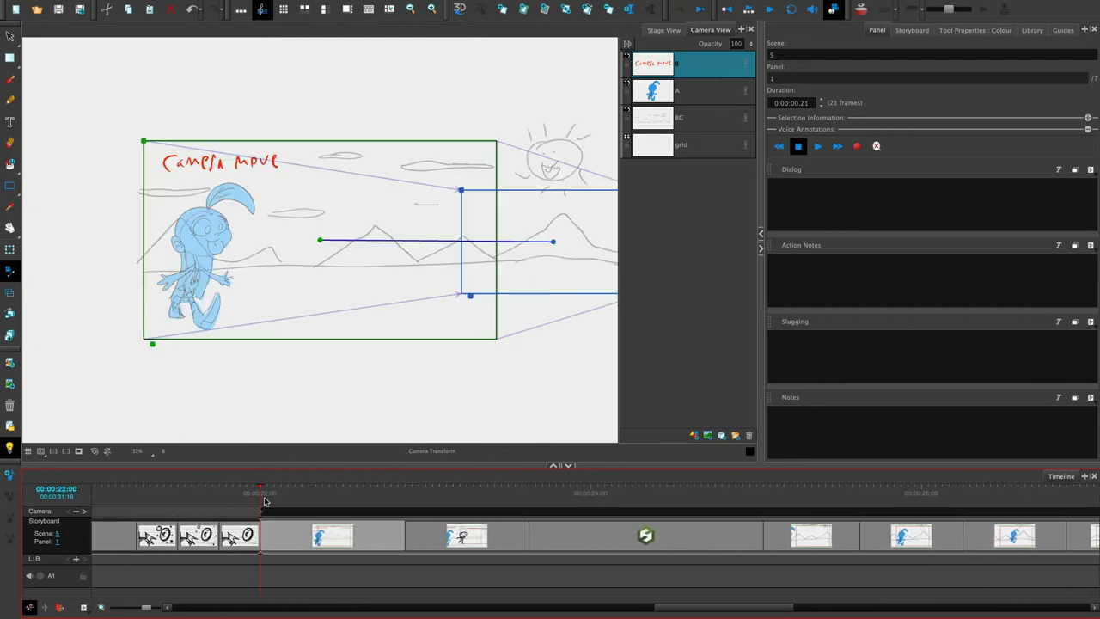
click(262, 514)
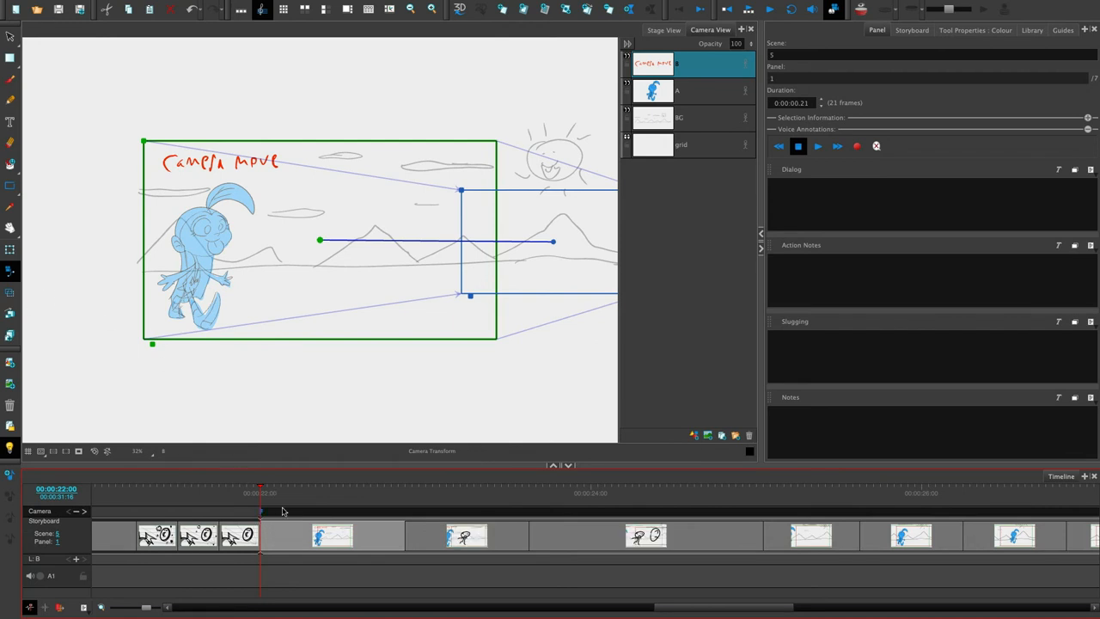
click(403, 508)
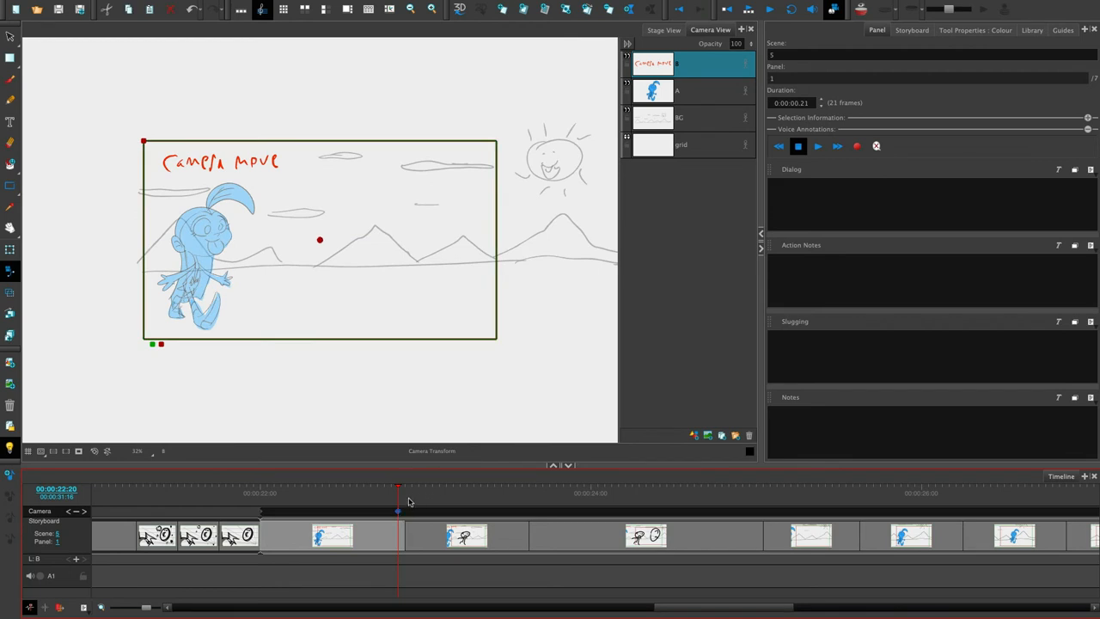
- Add camera keyframes to scene 5 at 00:00:22:22 and near the end of the second panel
click(412, 504)
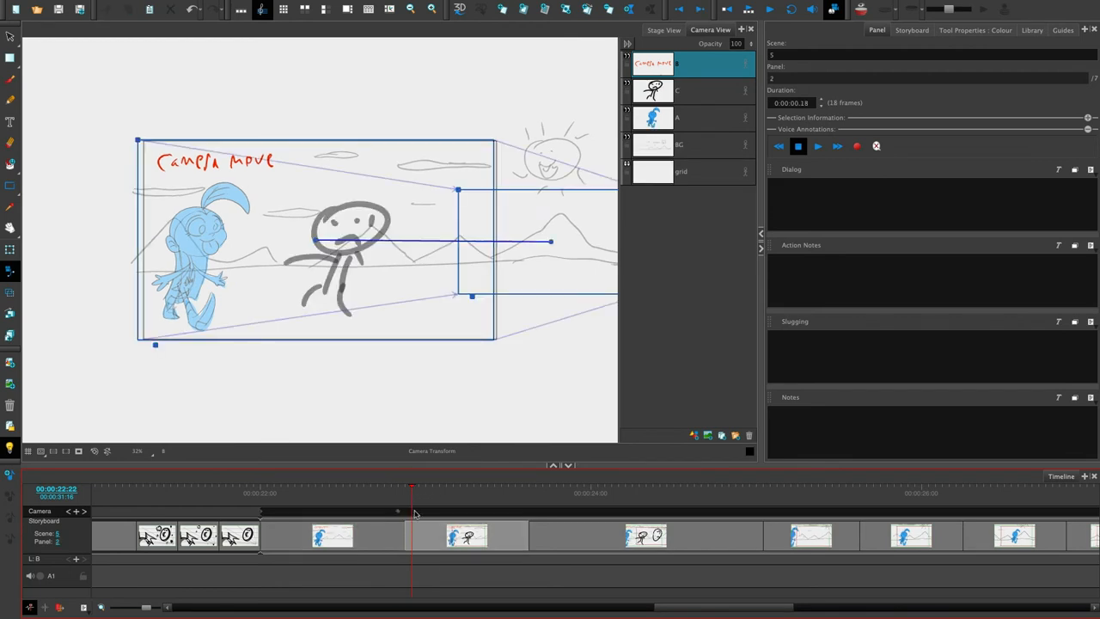
click(953, 30)
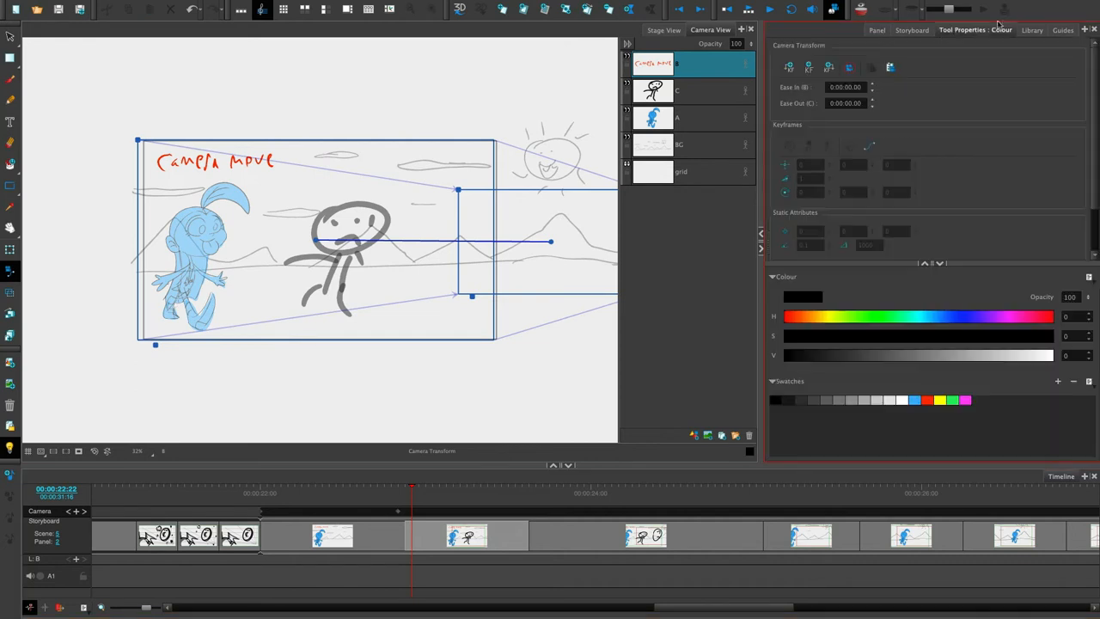
click(809, 68)
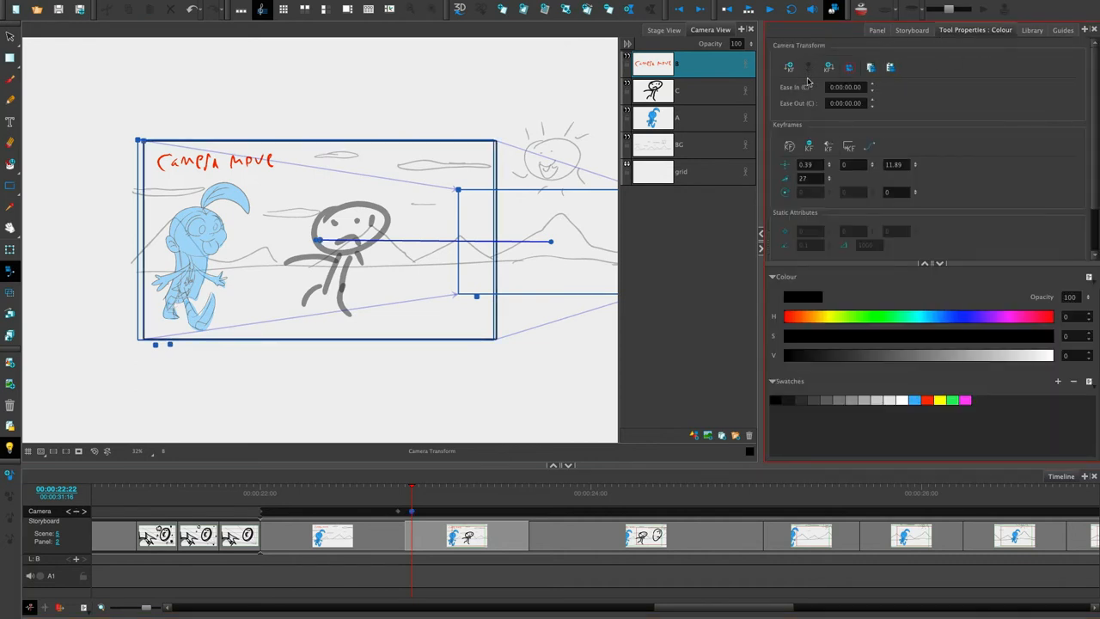
click(526, 500)
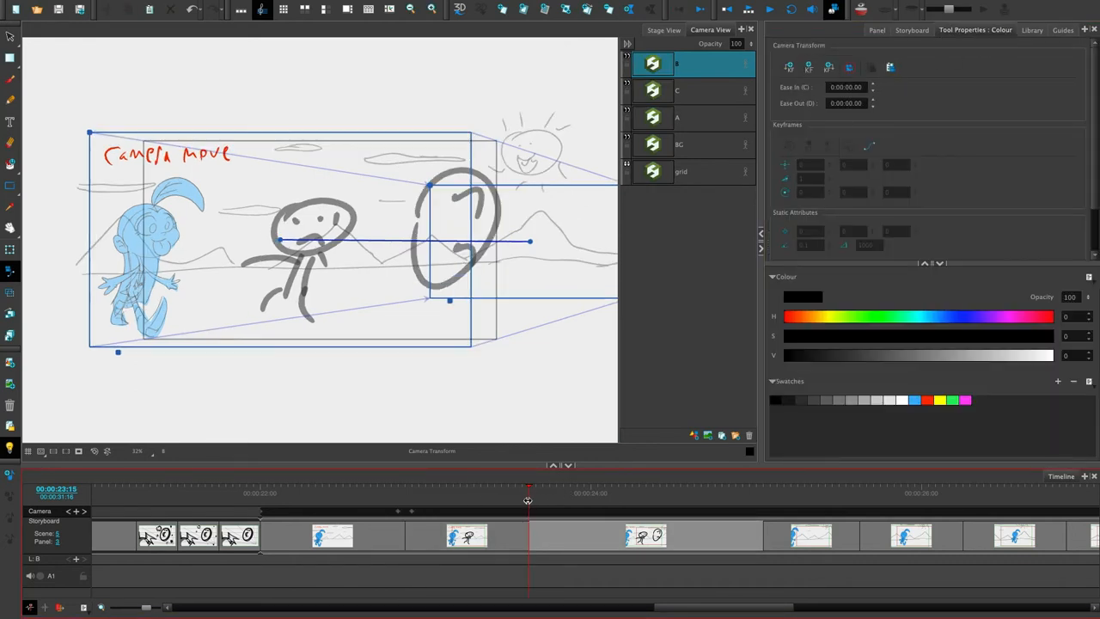
- Split scene 5 at its second panel and name the resulting scene 5_A_0
click(468, 538)
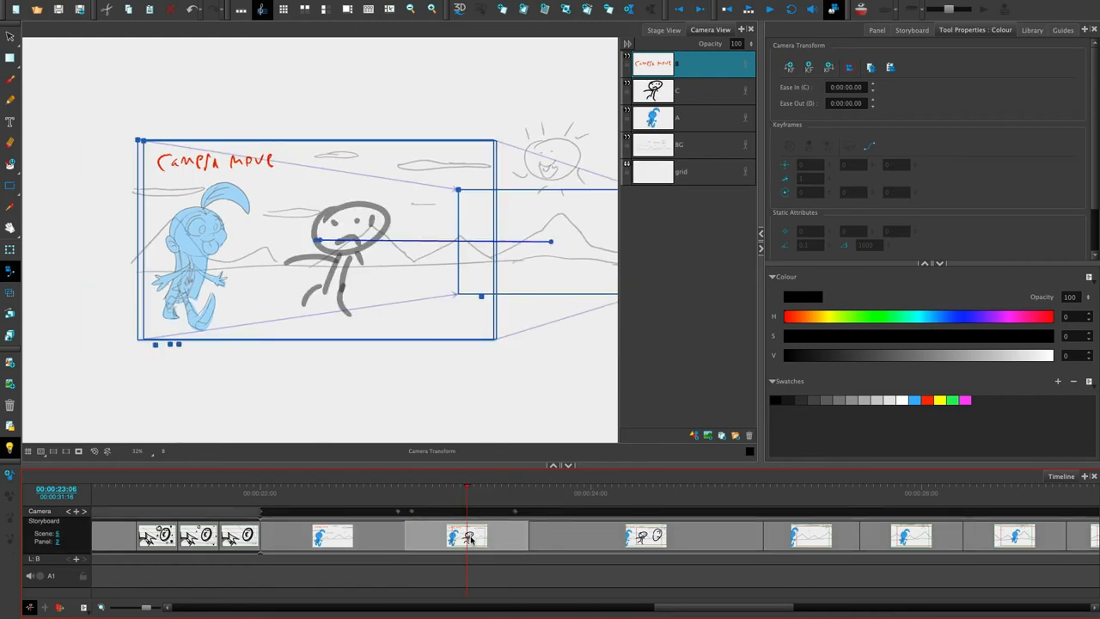
right_click(469, 538)
click(545, 406)
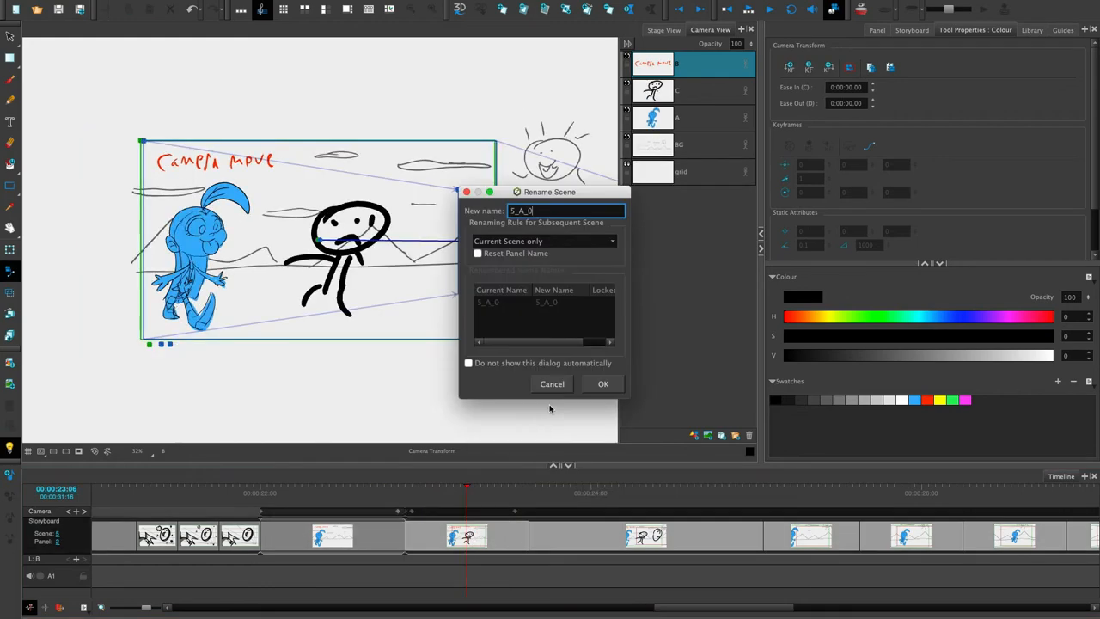
click(600, 388)
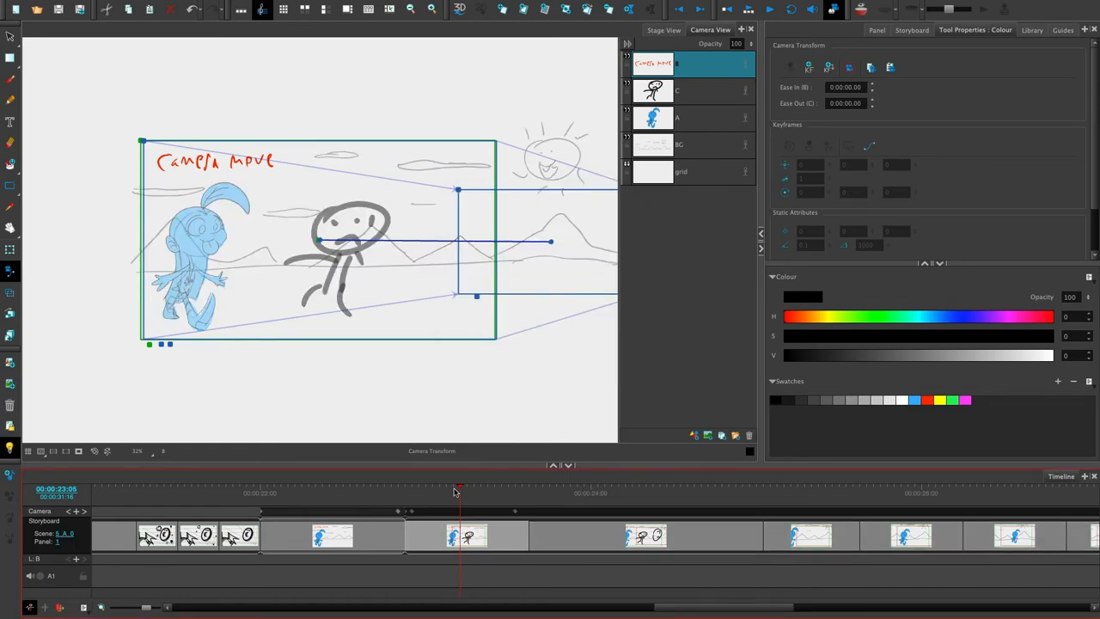
- Remove the two extra camera keyframes from the first panel of scene 5_A_0
click(413, 493)
click(412, 512)
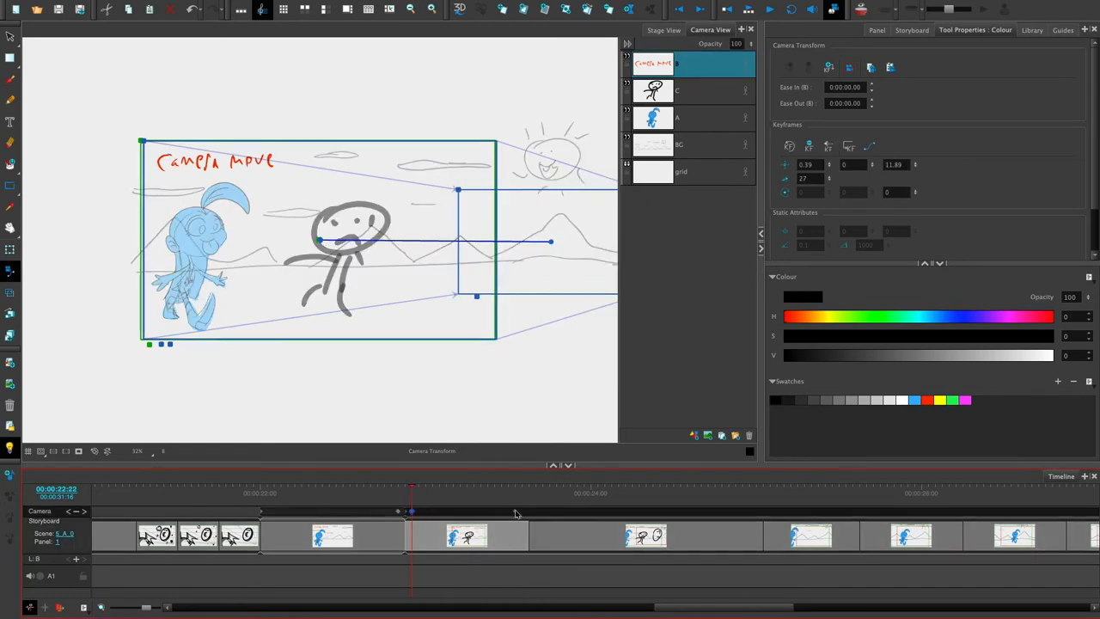
click(387, 537)
click(413, 512)
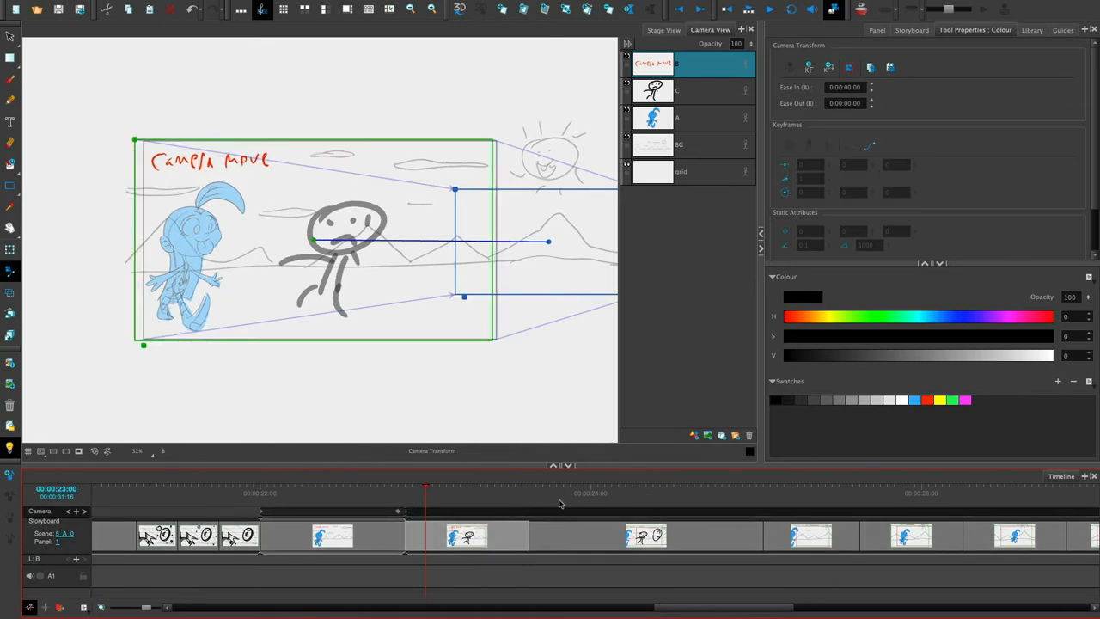
- Inspect the starting camera keyframe of scene 5_A_0 and scrub through the beginning of its camera move
click(409, 514)
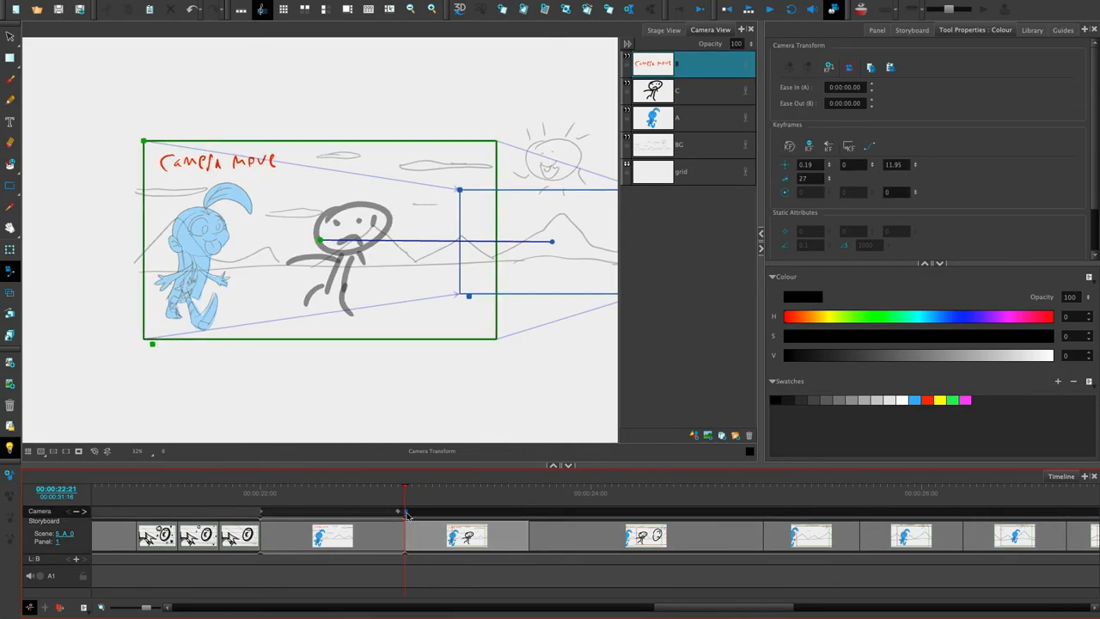
click(423, 496)
click(401, 496)
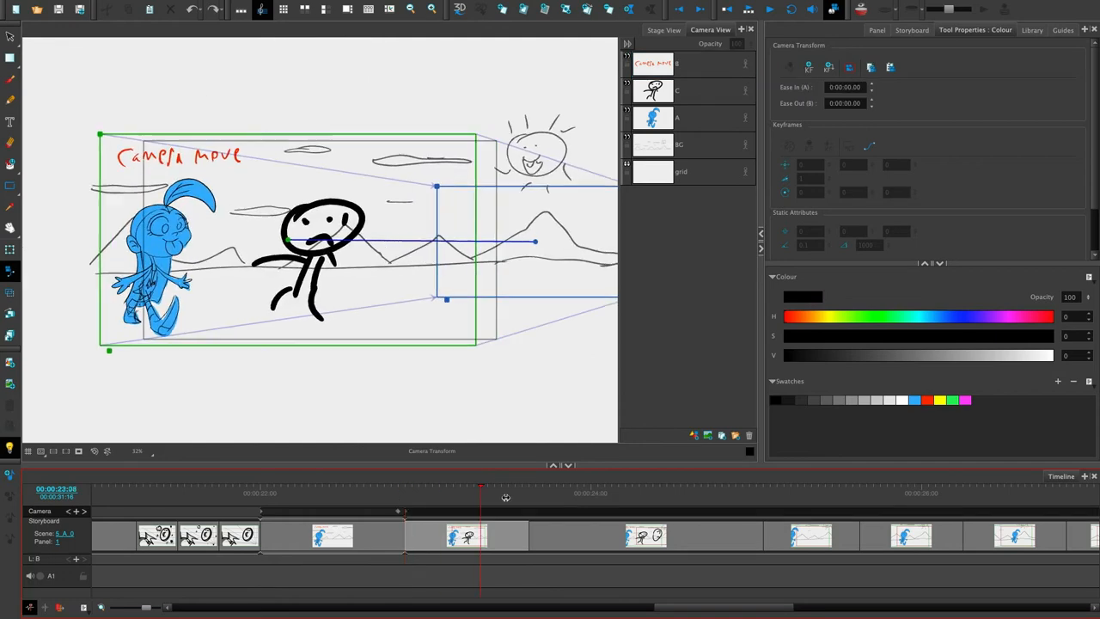
click(453, 496)
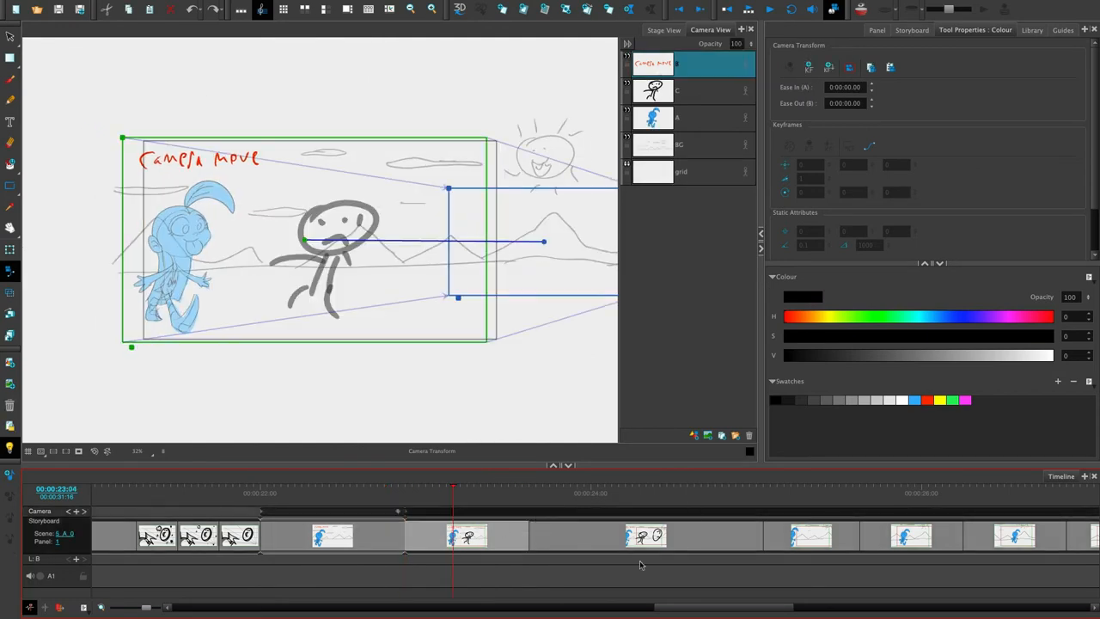
- Bend the camera motion path of scene 5_A_0 downward into a curve and scrub through the move
drag(710, 608, 773, 611)
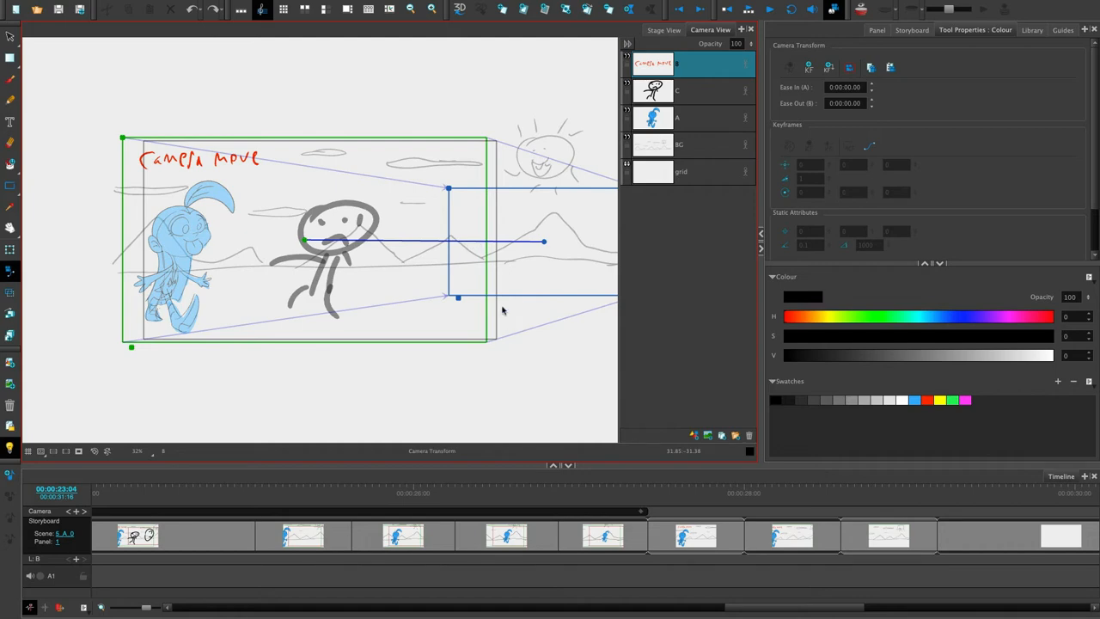
drag(438, 245, 440, 311)
drag(292, 503, 564, 482)
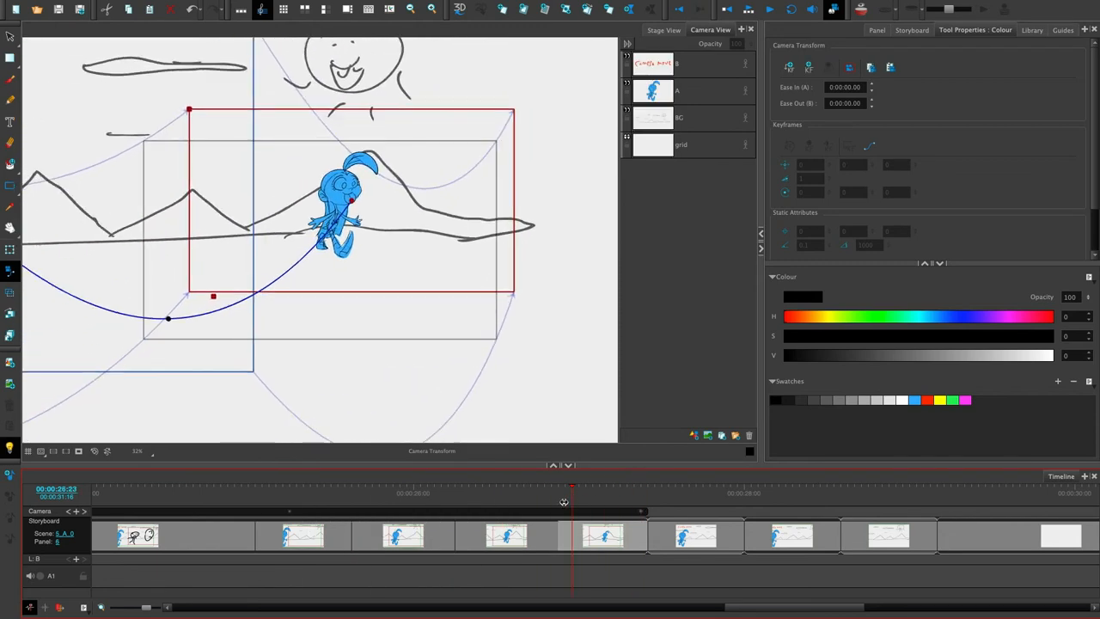
- Set the camera move's Ease Out to 20 frames in scene 5_A_0 and play back the result
click(705, 64)
click(863, 87)
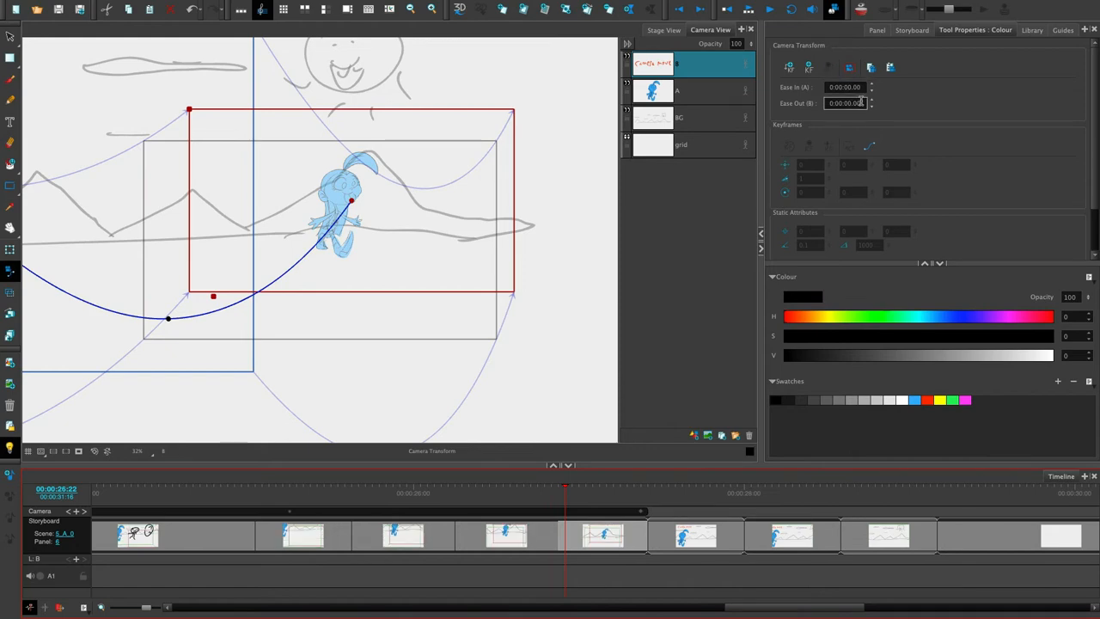
click(861, 102)
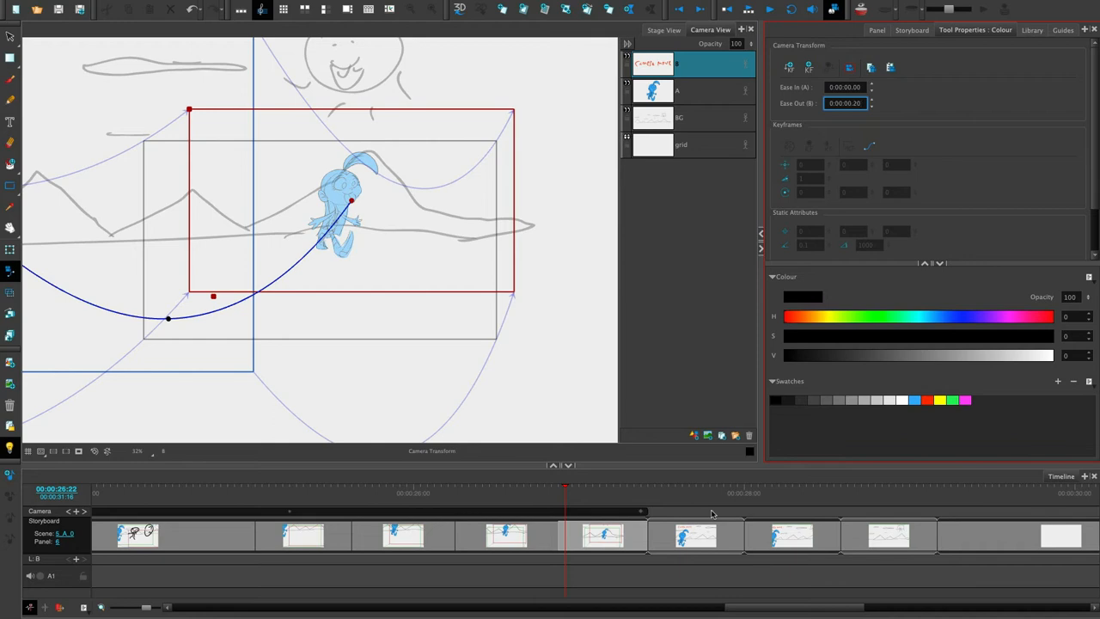
key(comma)
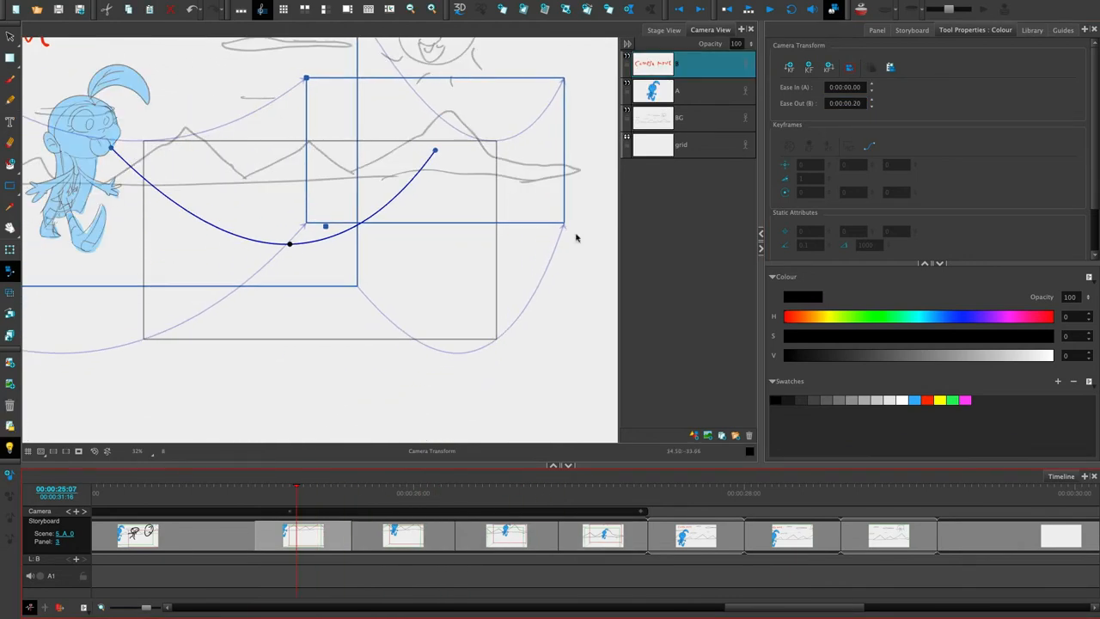
click(769, 9)
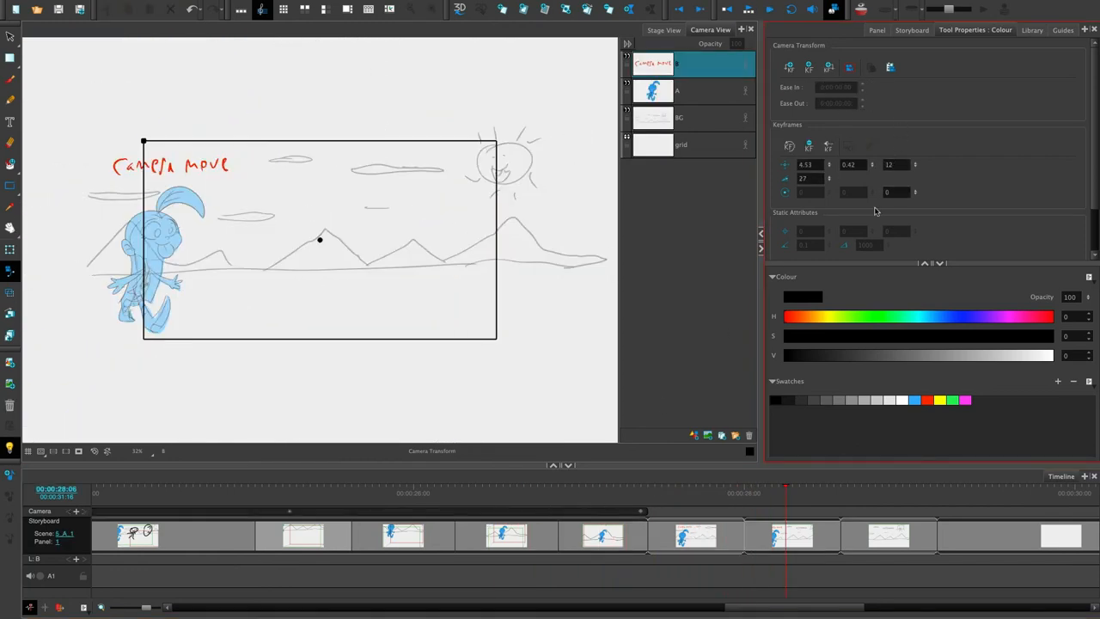
- Extend the panel of scene 5_A to 22 frames on the timeline
click(738, 540)
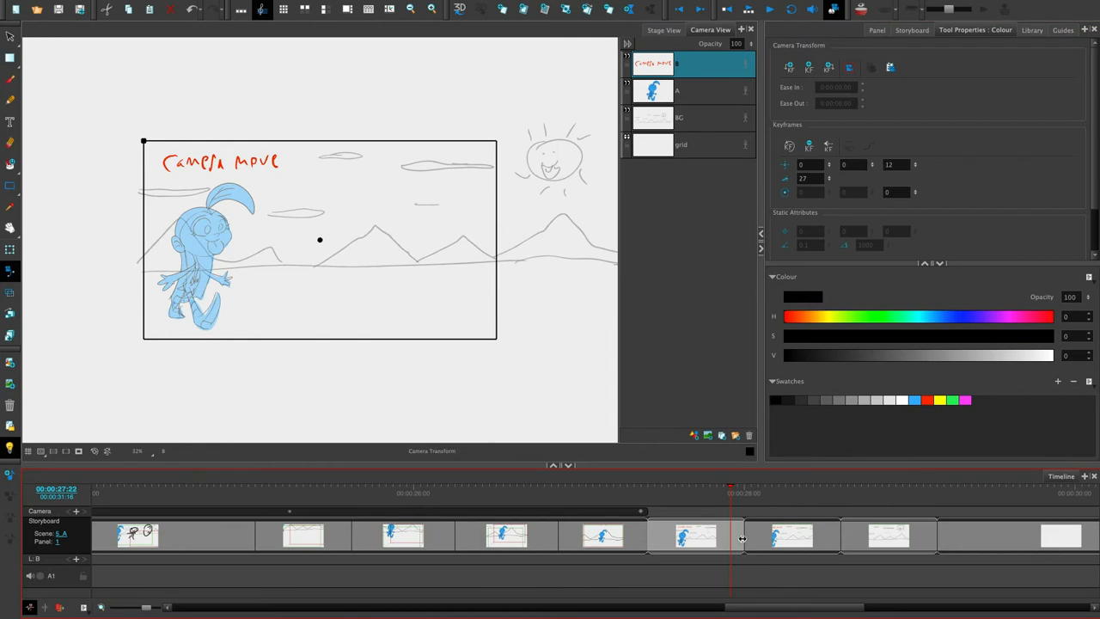
drag(741, 538, 798, 534)
click(805, 548)
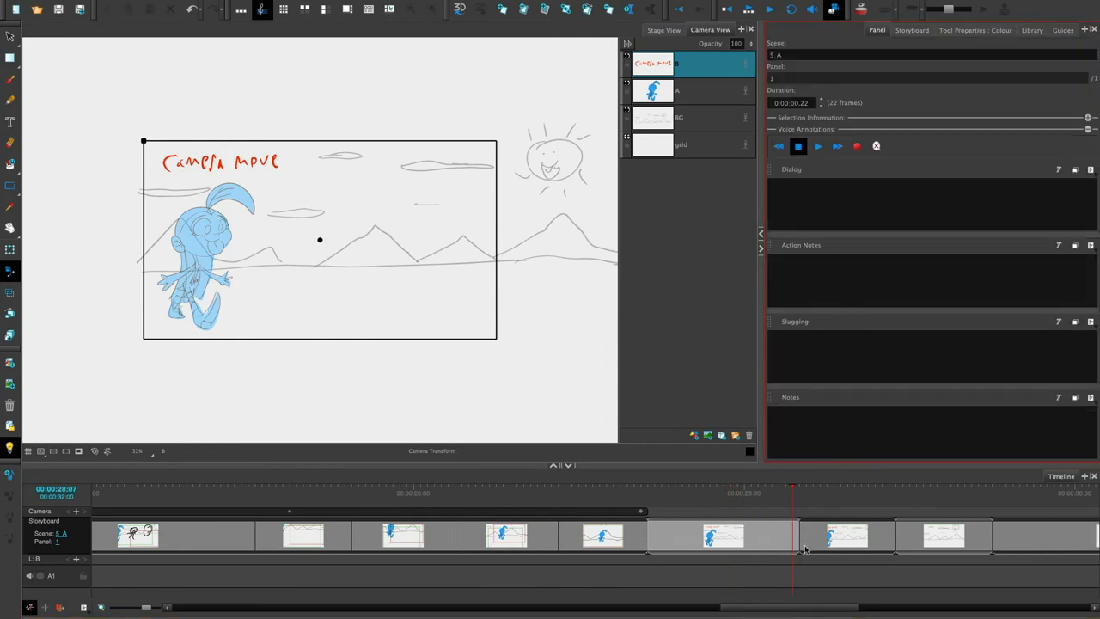
click(798, 543)
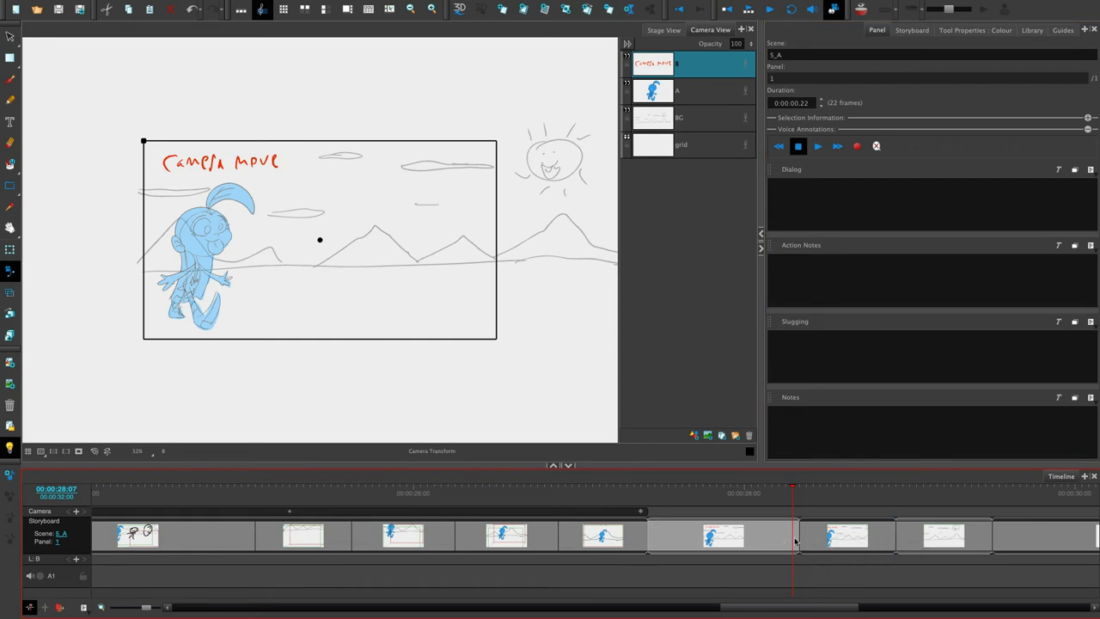
- Shorten the panel of scene 5_A to 3 frames on the timeline and step frame by frame into scene 5_A_1
drag(797, 539, 661, 538)
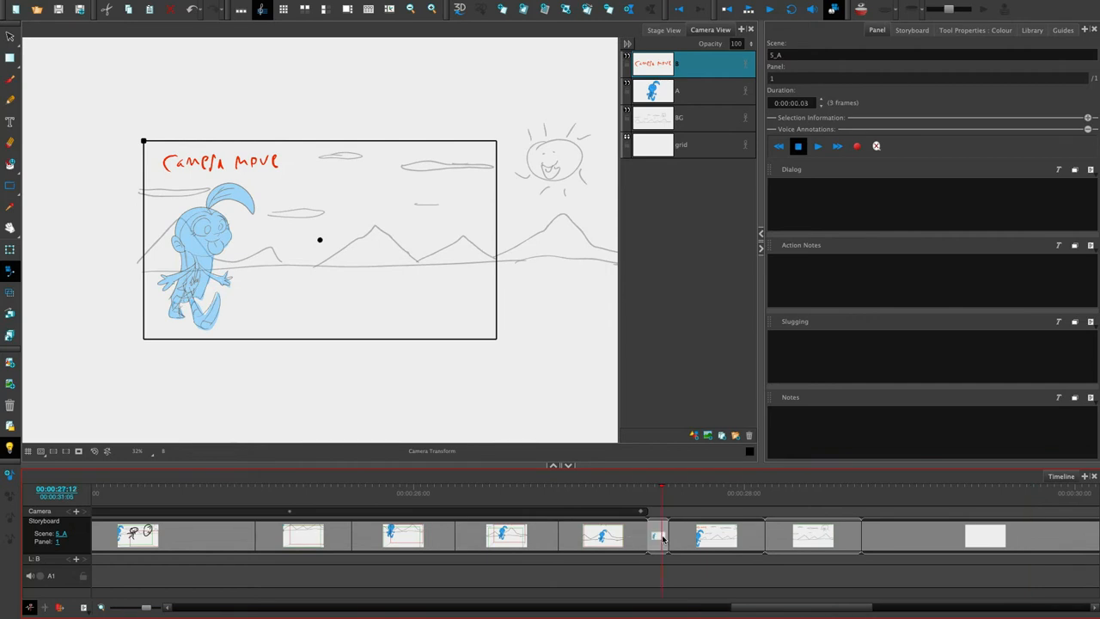
mouse_move(785, 614)
mouse_down()
mouse_move(673, 617)
mouse_move(814, 615)
mouse_move(783, 616)
mouse_up()
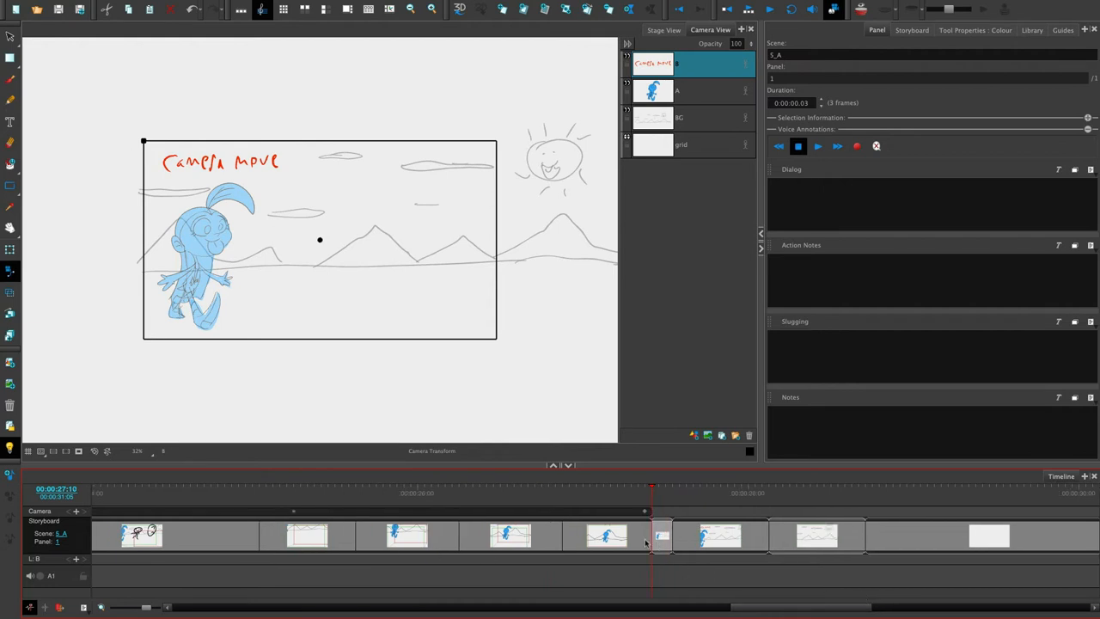
key(period)
key(period)
key(period)
key(period)
key(period)
key(period)
key(period)
key(period)
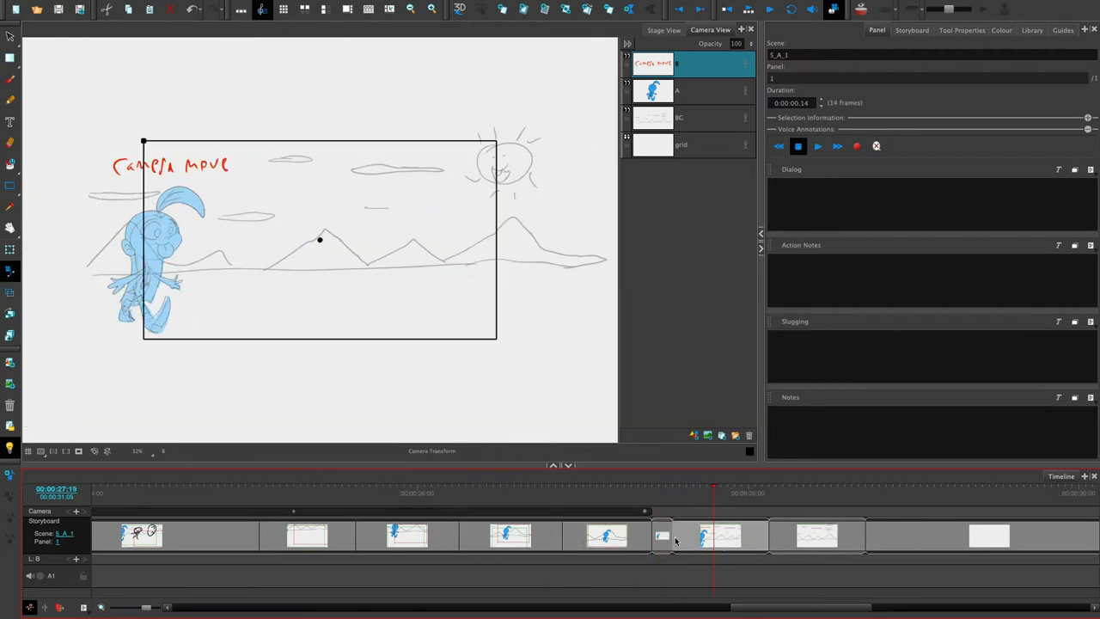
- Extend the panel of scene 5_A_1 to 30 frames and lengthen the preceding 5_A panel on the timeline
drag(767, 538, 877, 538)
drag(670, 540, 774, 537)
click(860, 537)
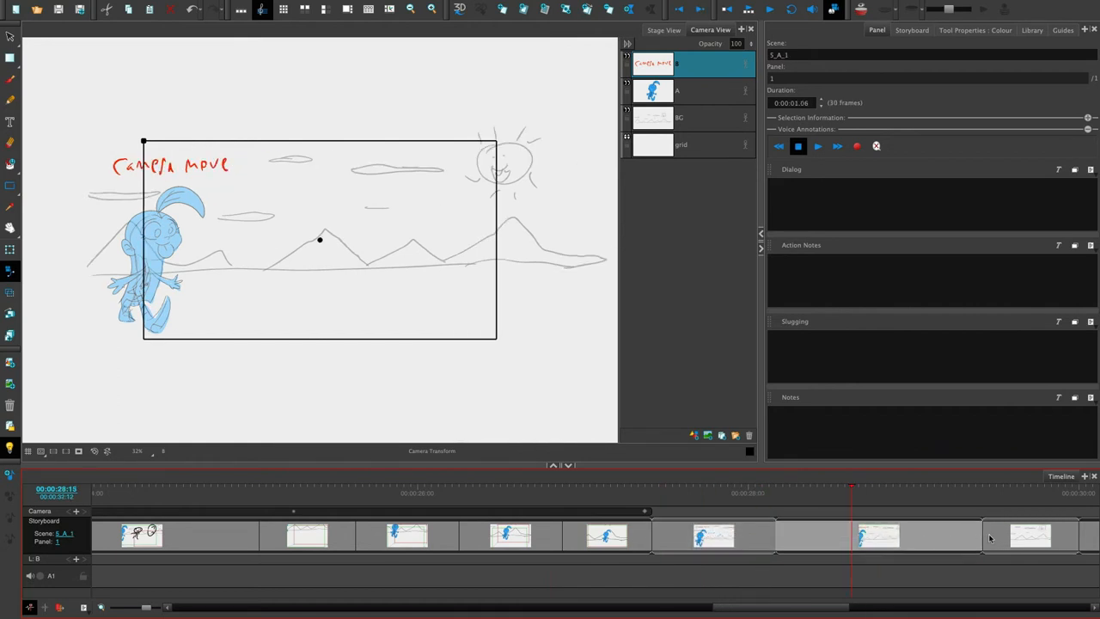
- Turn on animation mode for layers A and BG in scene 5_A_1_A
click(996, 543)
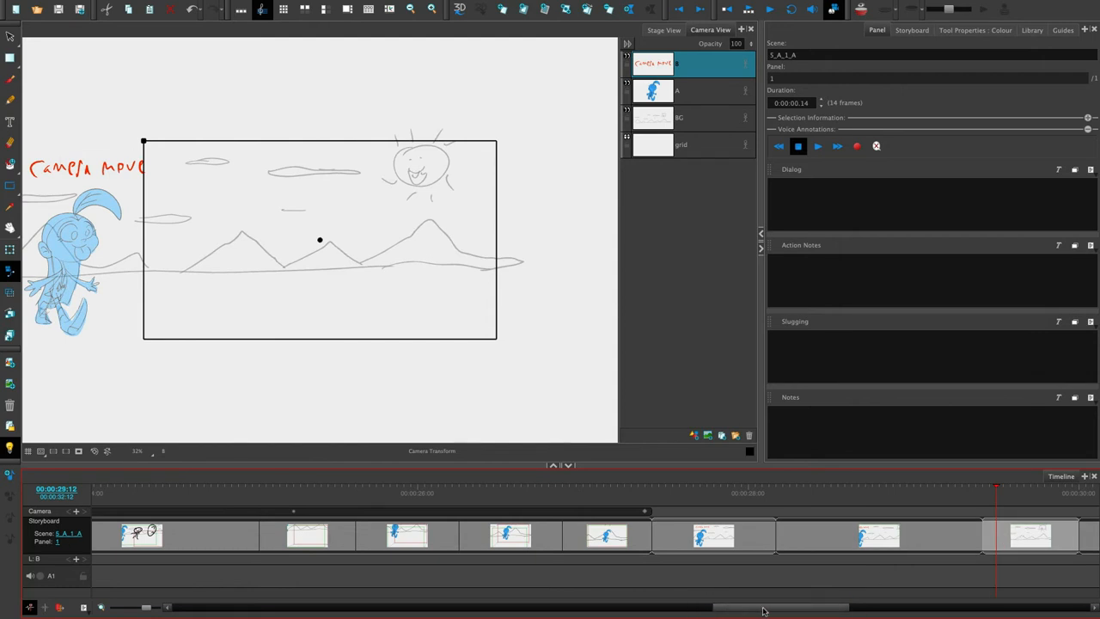
drag(779, 611, 431, 594)
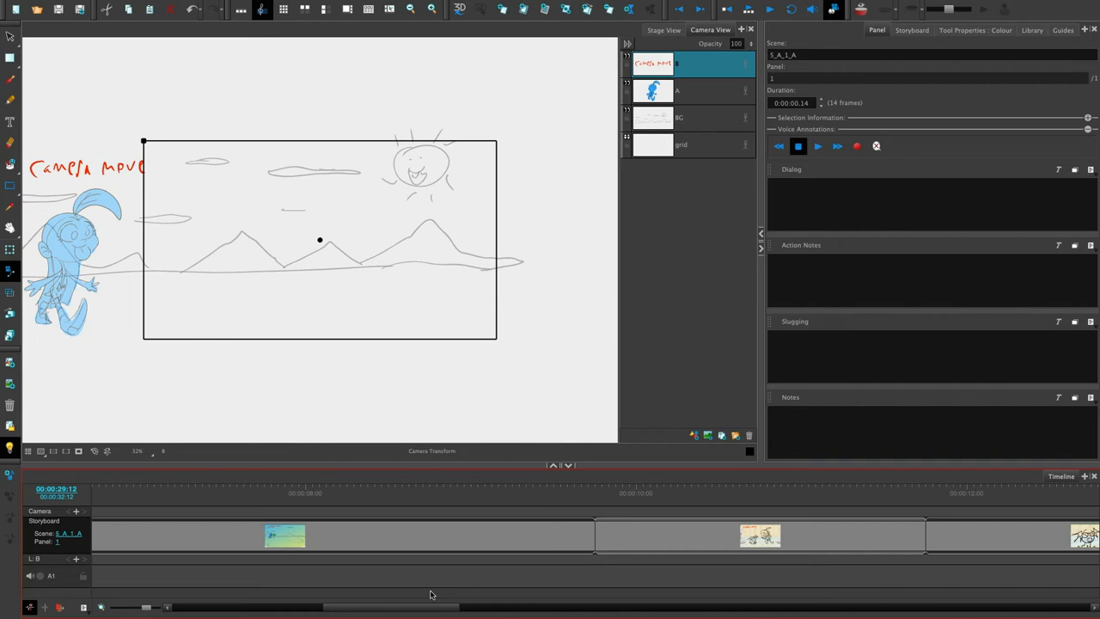
click(691, 96)
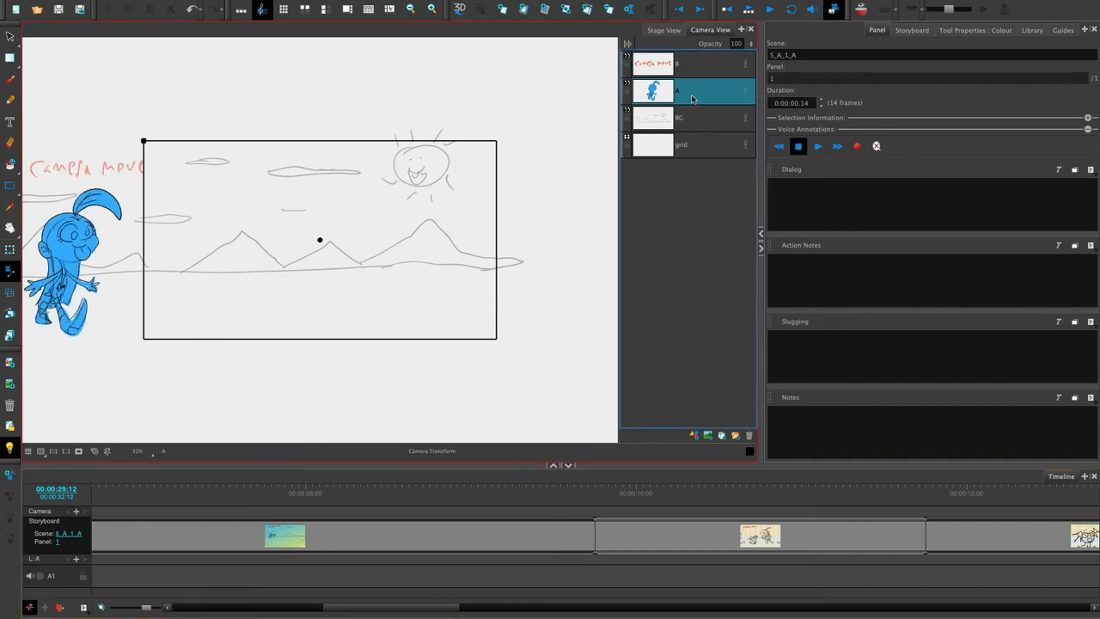
click(745, 120)
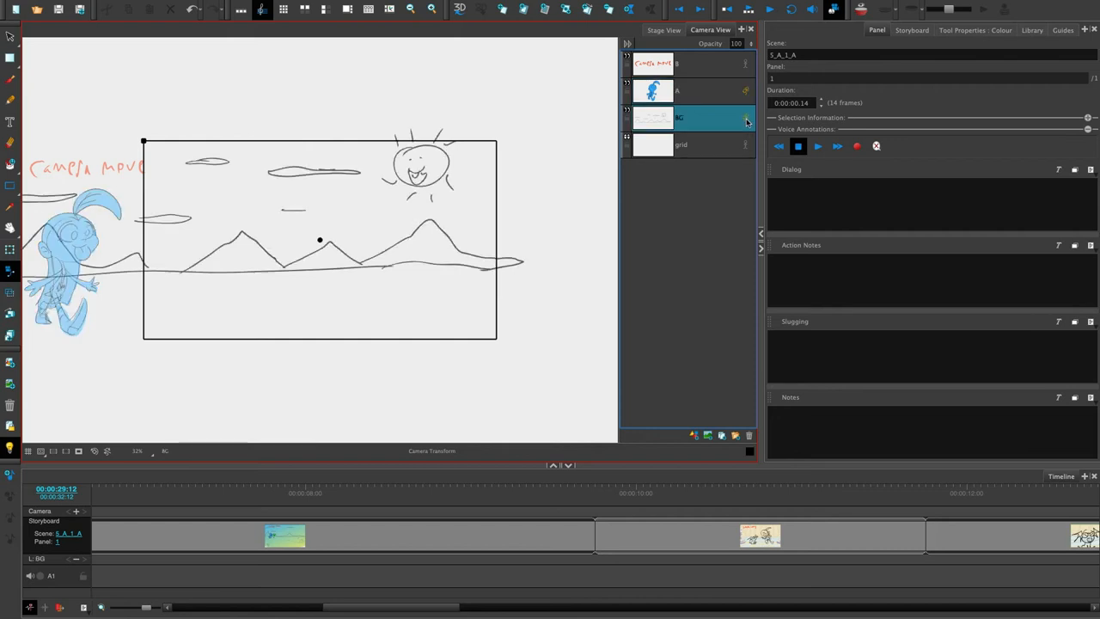
drag(438, 609, 407, 605)
click(736, 136)
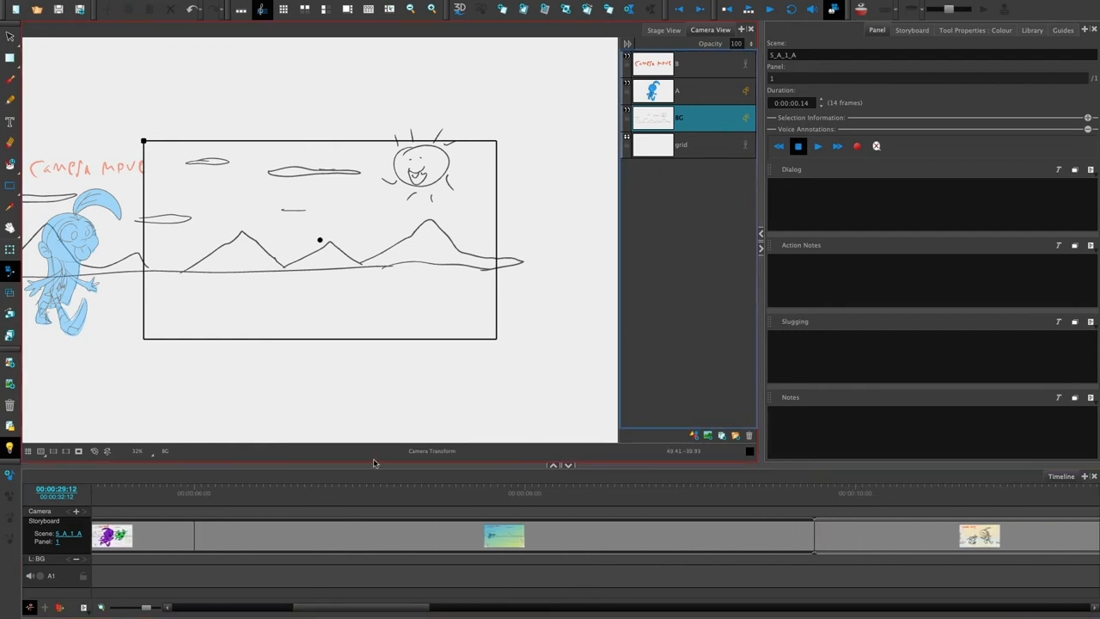
- Extend the panel of scene 5_A_1_A to 81 frames and clear the existing keyframe from layer A
drag(416, 609, 906, 615)
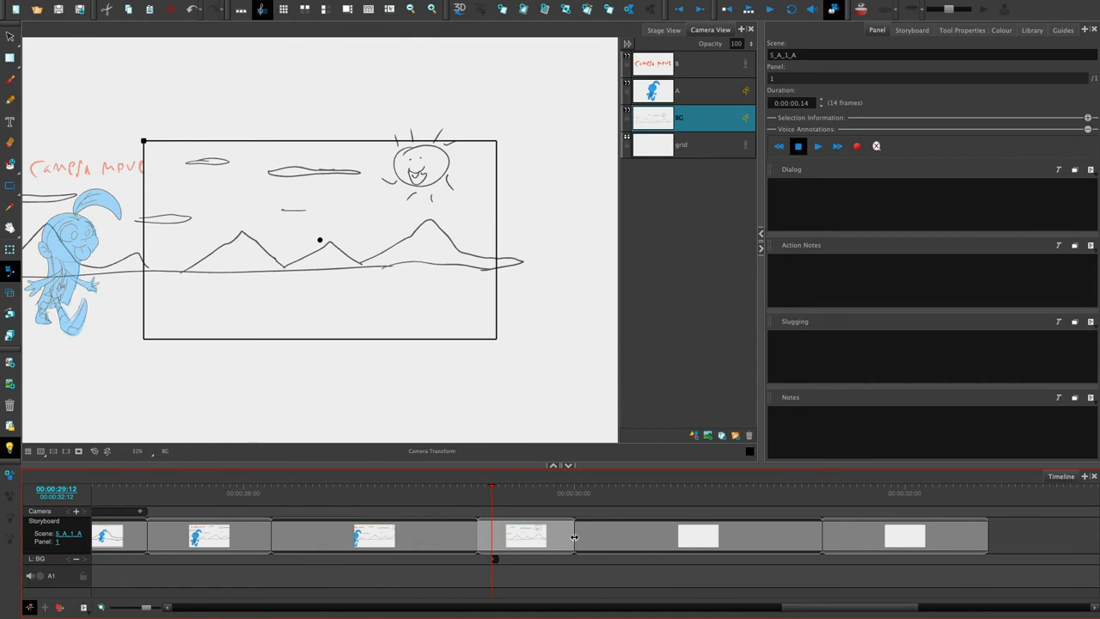
drag(574, 537, 1024, 535)
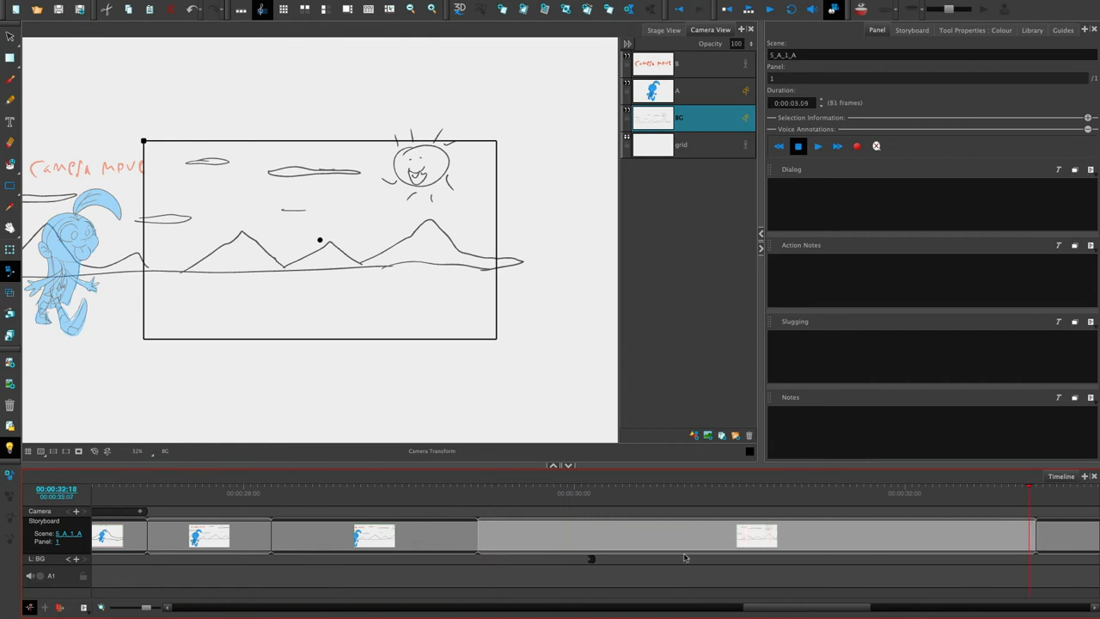
click(592, 564)
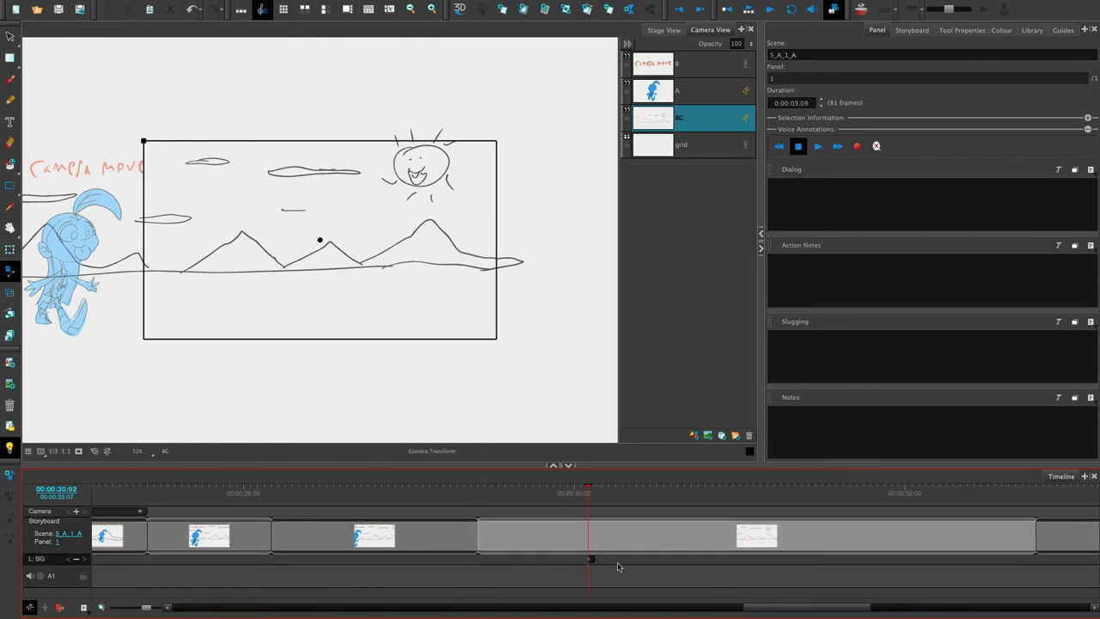
click(708, 92)
click(591, 561)
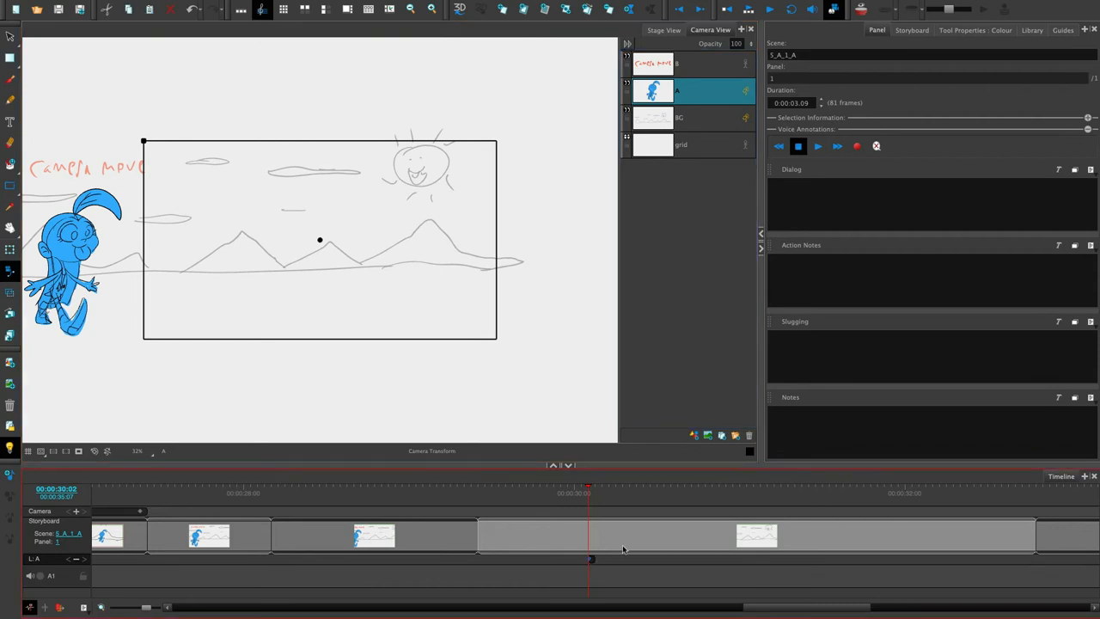
click(717, 93)
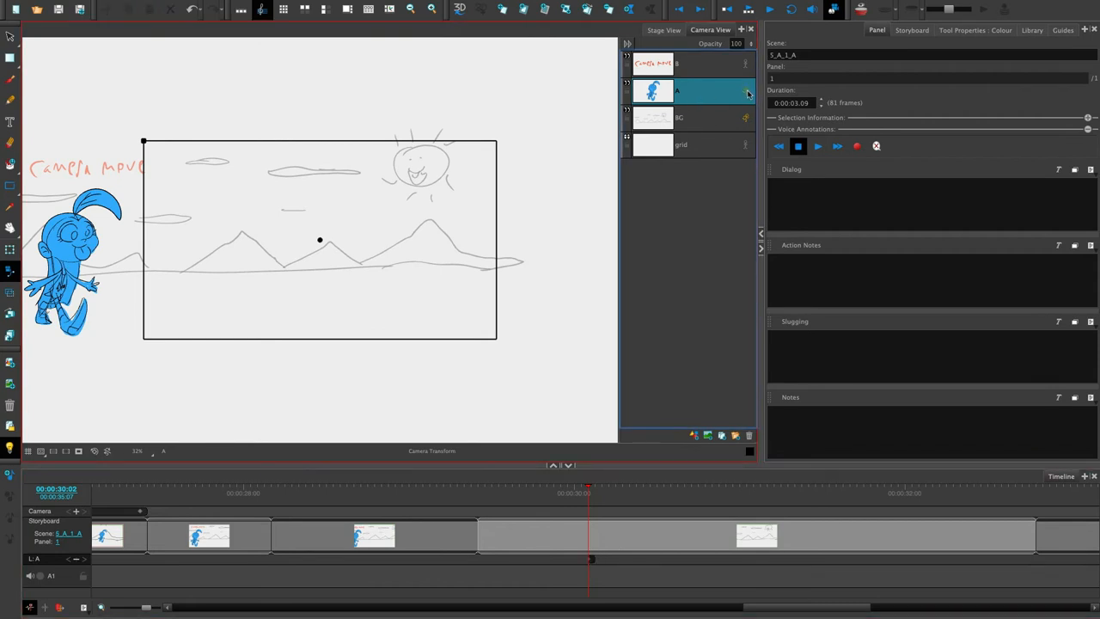
click(595, 557)
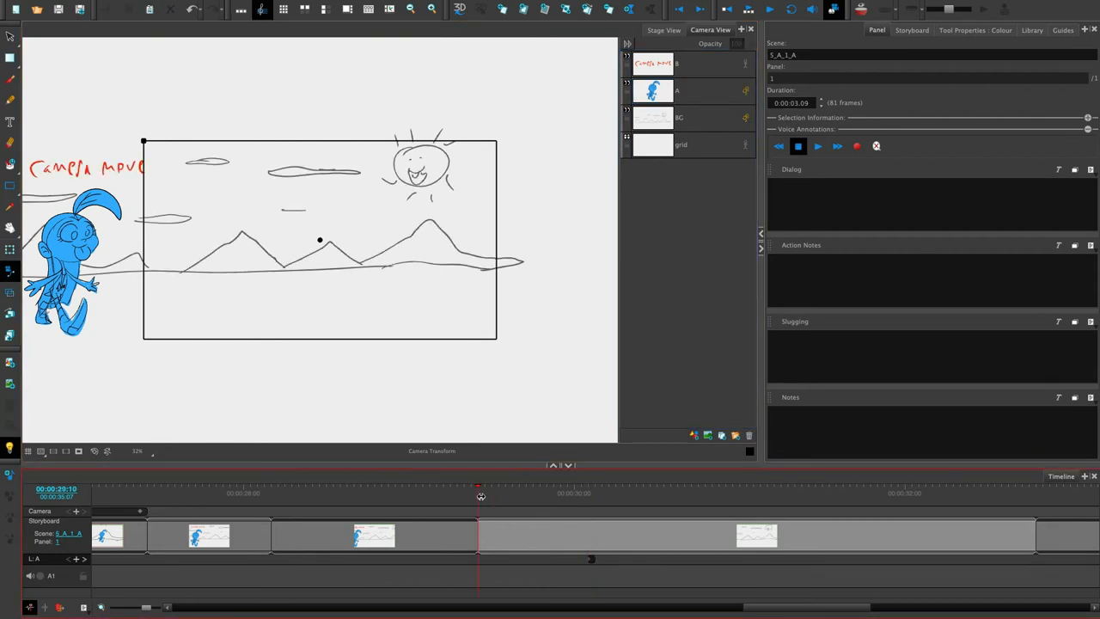
click(481, 567)
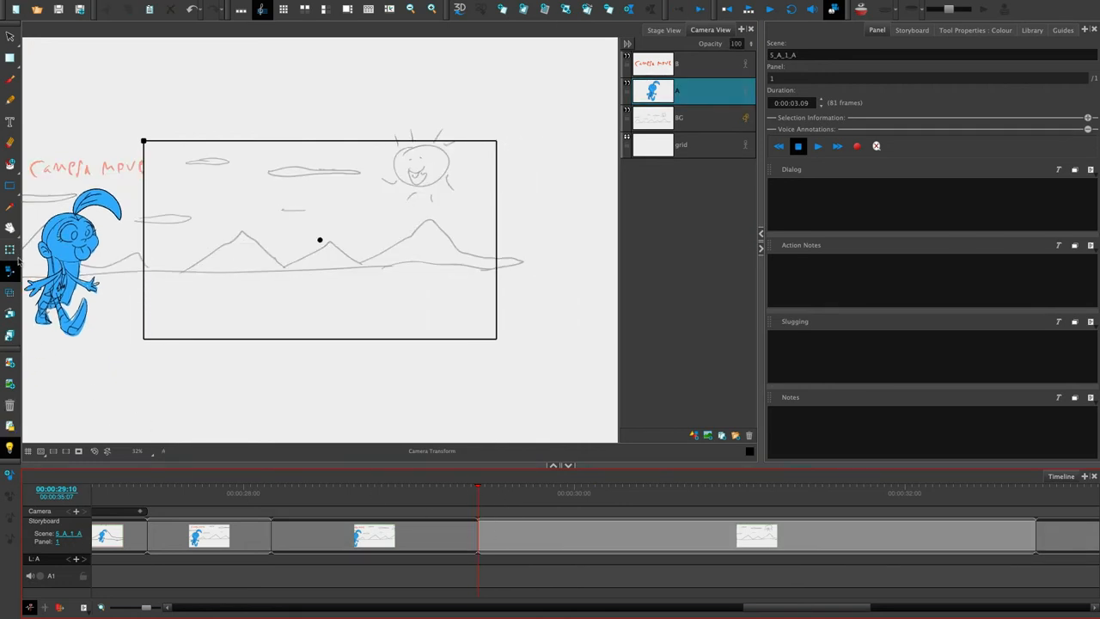
- Add Layer Transform keyframes to layer A at the start and end of the 5_A_1_A panel
click(9, 249)
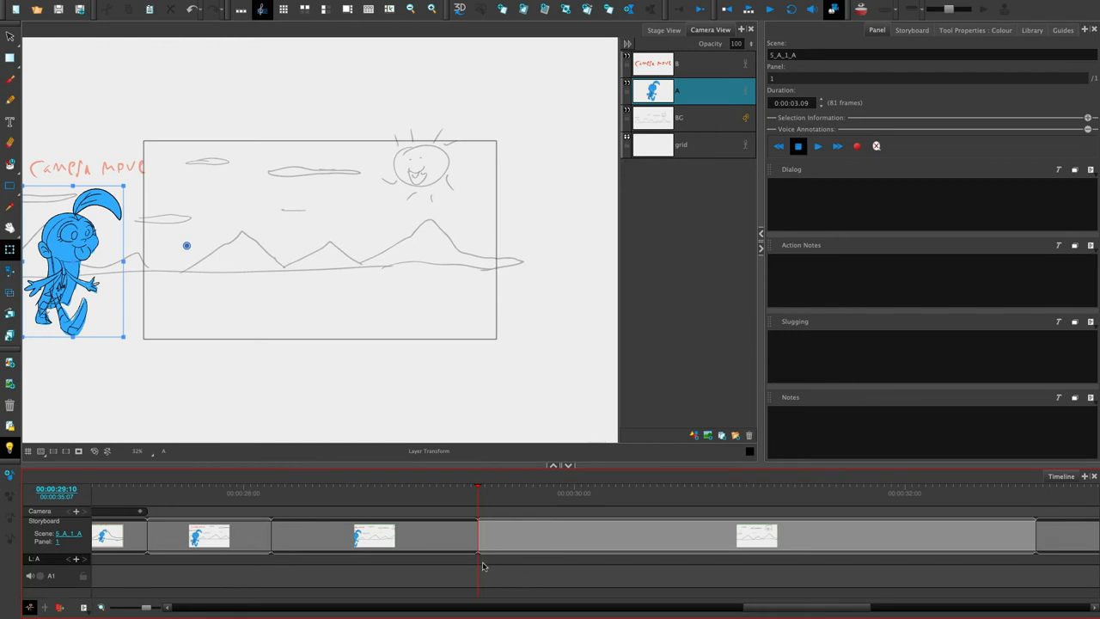
click(913, 30)
click(976, 31)
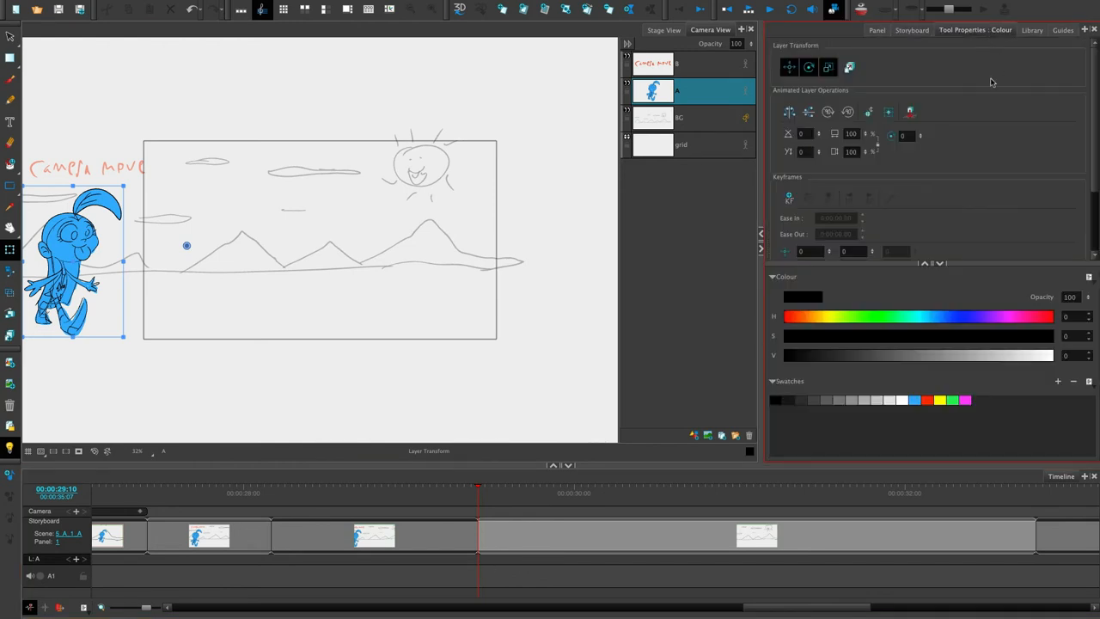
click(788, 198)
click(1031, 513)
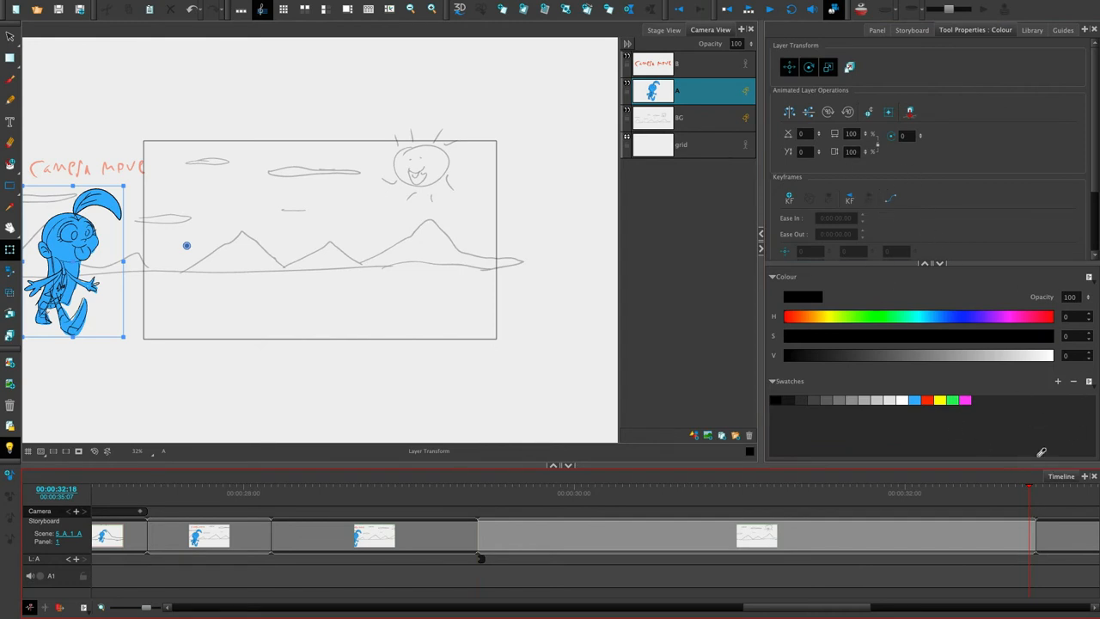
click(790, 199)
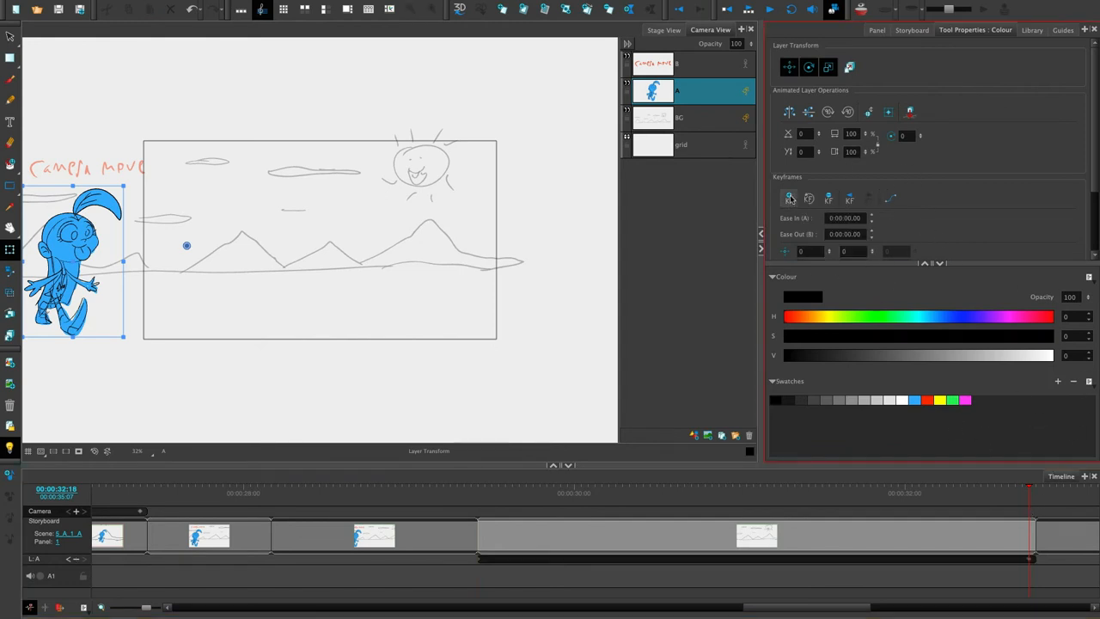
- Move the character on layer A across the frame to about 32.7, 0.5 at the end keyframe and scrub back through the motion
click(1032, 562)
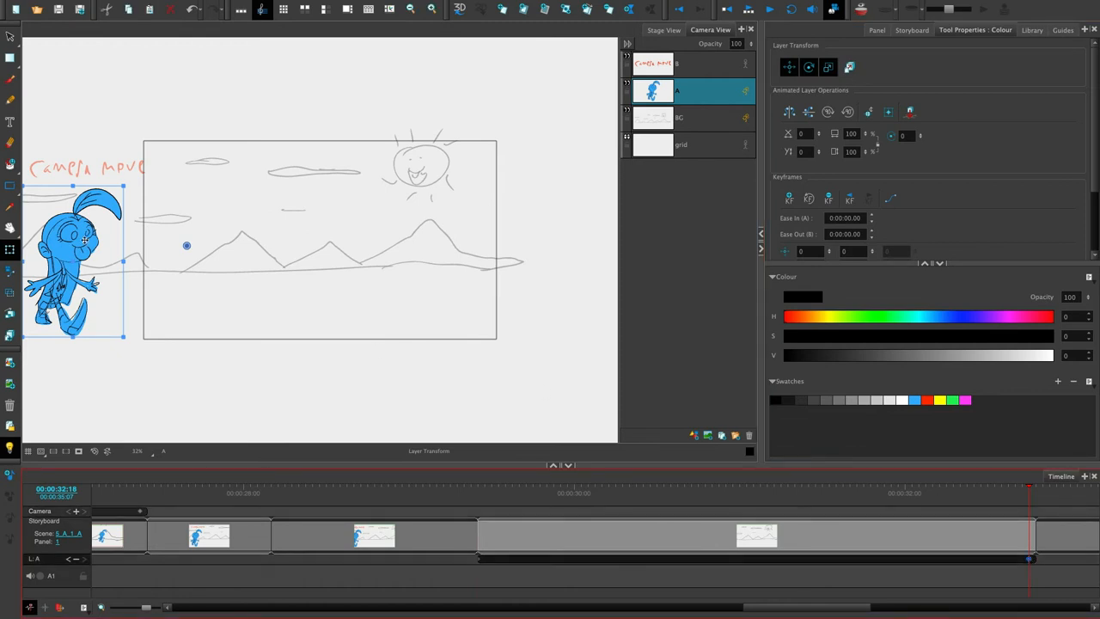
drag(86, 242, 445, 238)
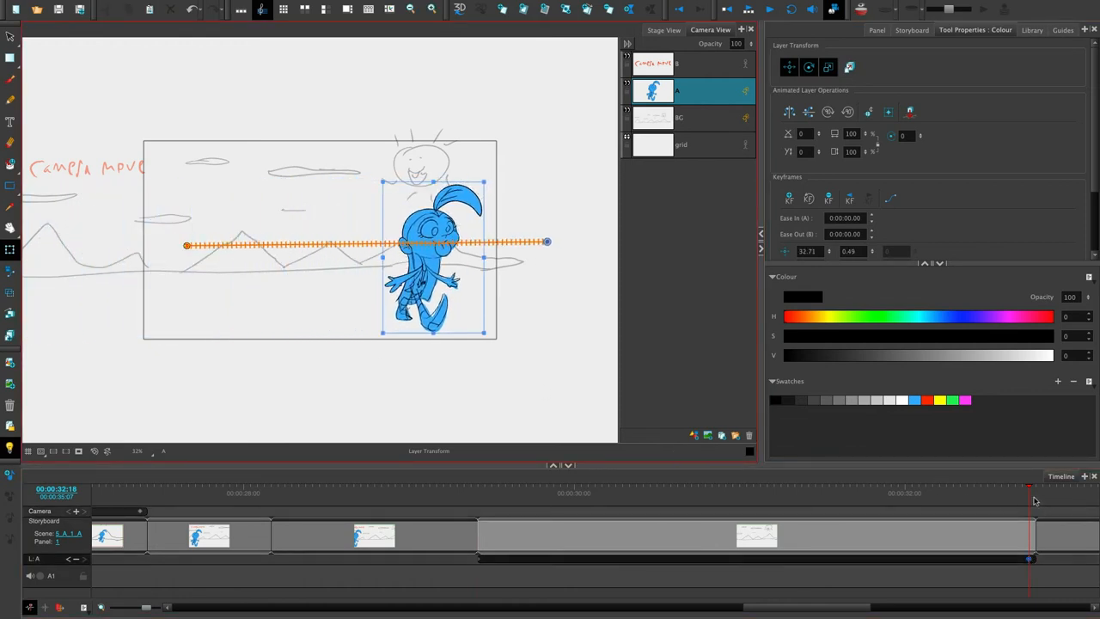
drag(1034, 501, 479, 501)
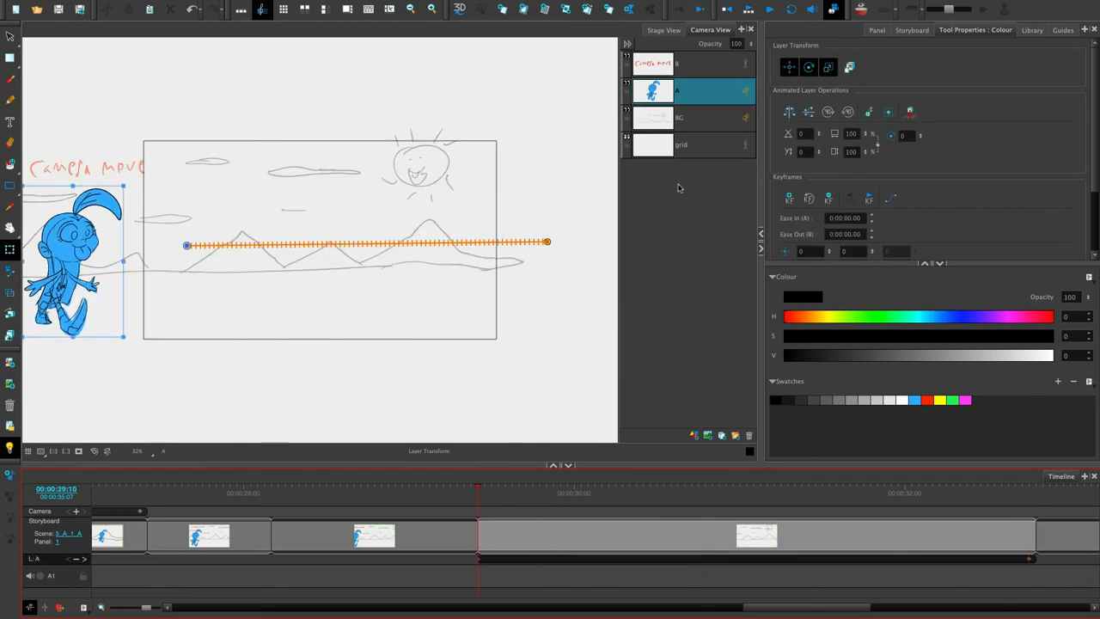
- Try to clear the BG layer's existing keyframe by disabling its animation mode, and lock layer A
click(685, 120)
click(747, 120)
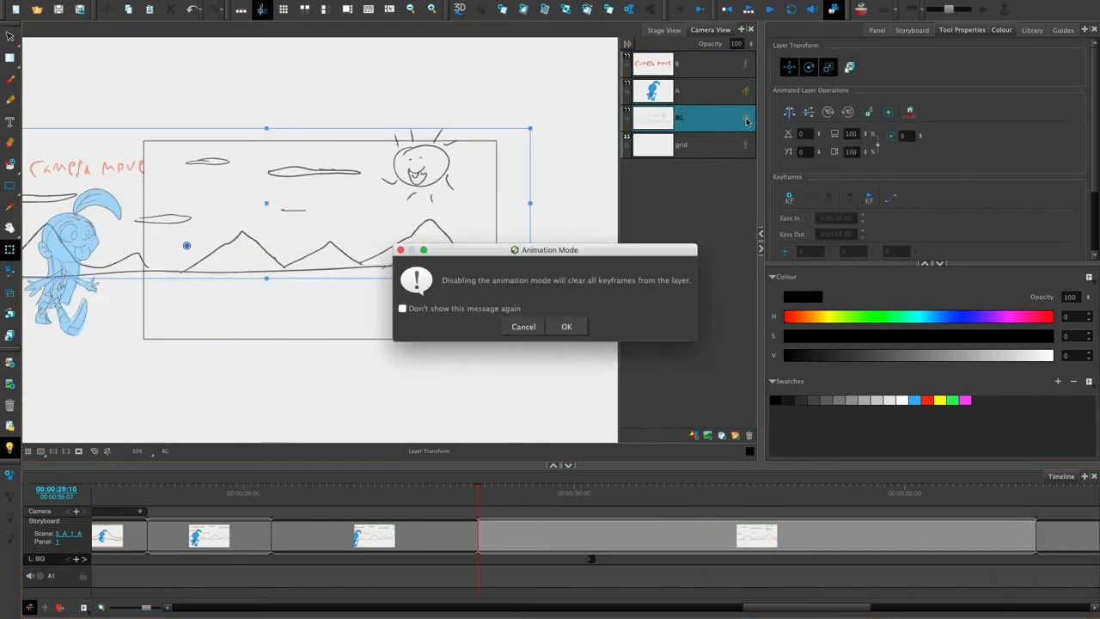
click(568, 327)
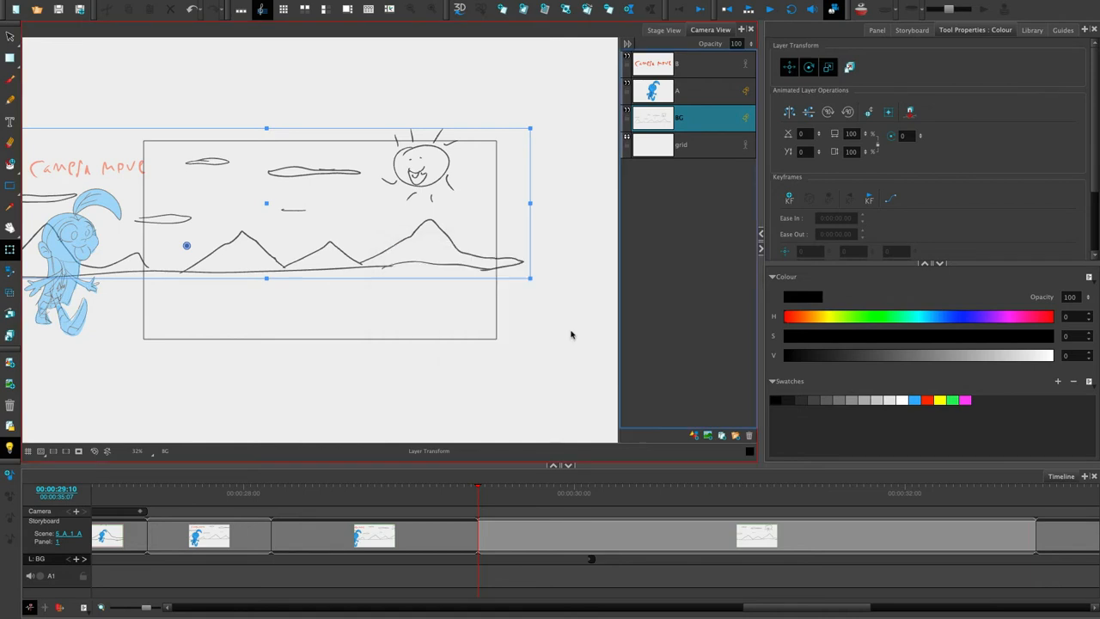
click(591, 561)
click(702, 124)
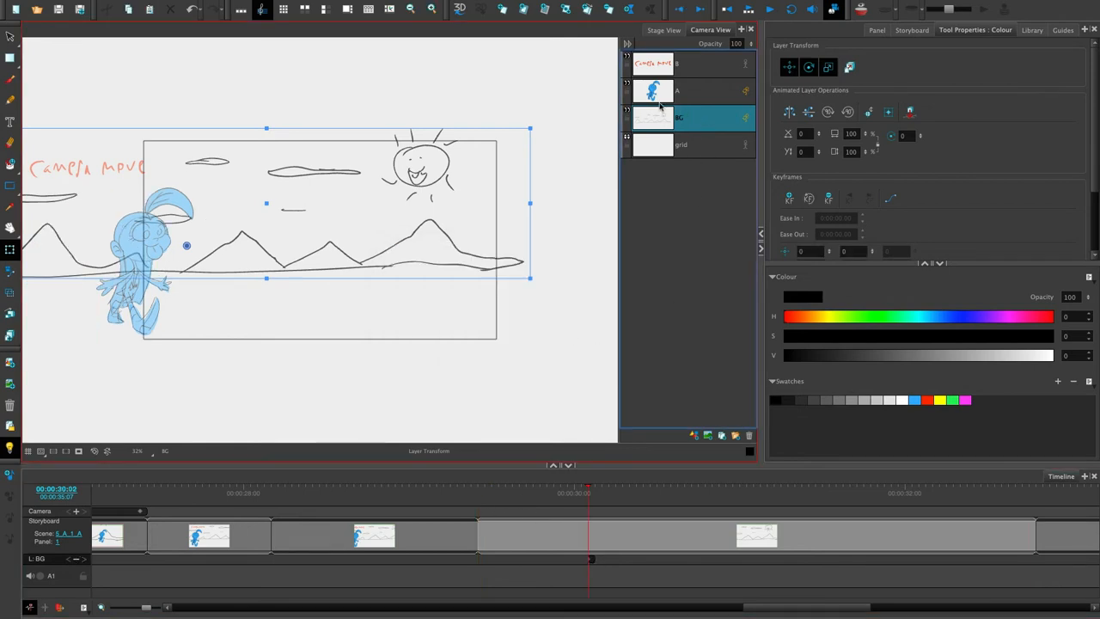
click(486, 507)
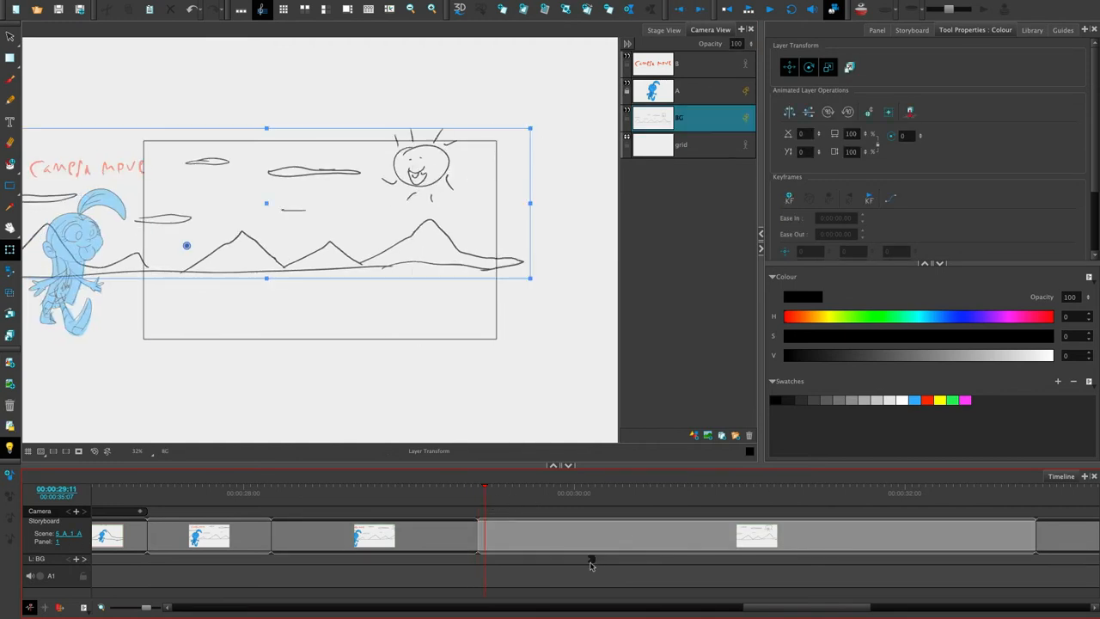
click(591, 563)
- Keyframe the BG layer at the start and end of the 5_A_1_A panel and delete the keyframe between them
click(485, 517)
drag(485, 500, 478, 500)
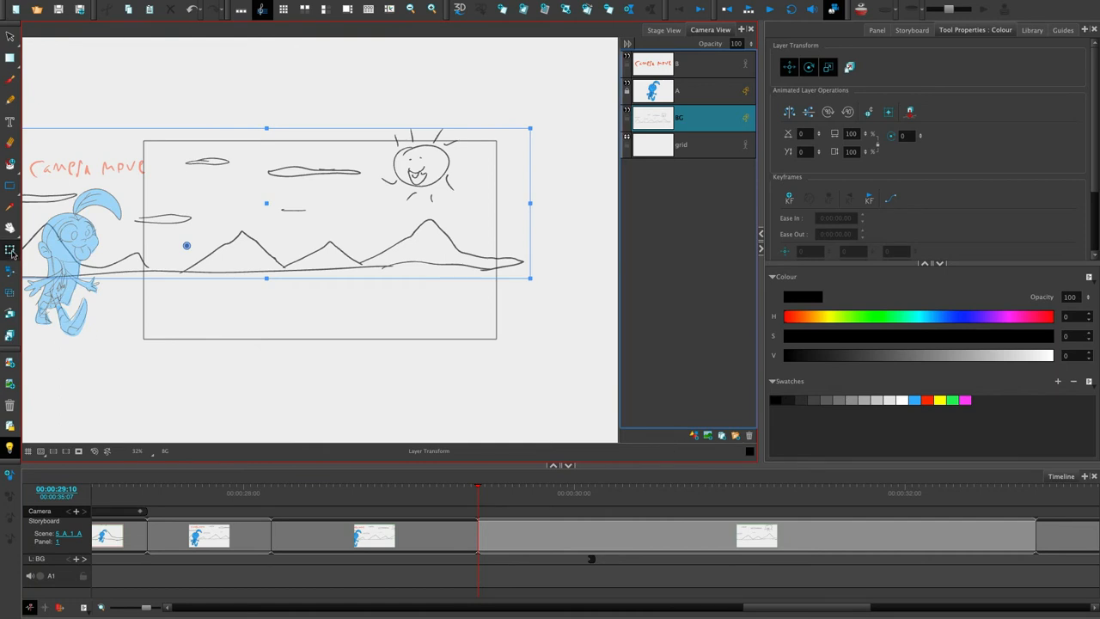
click(789, 199)
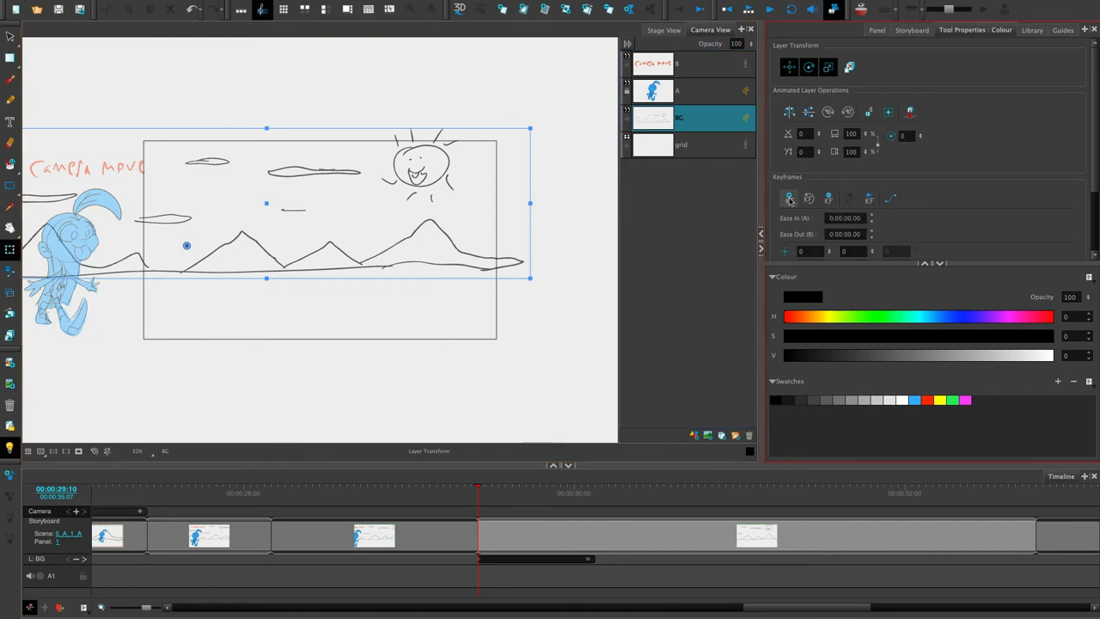
click(590, 559)
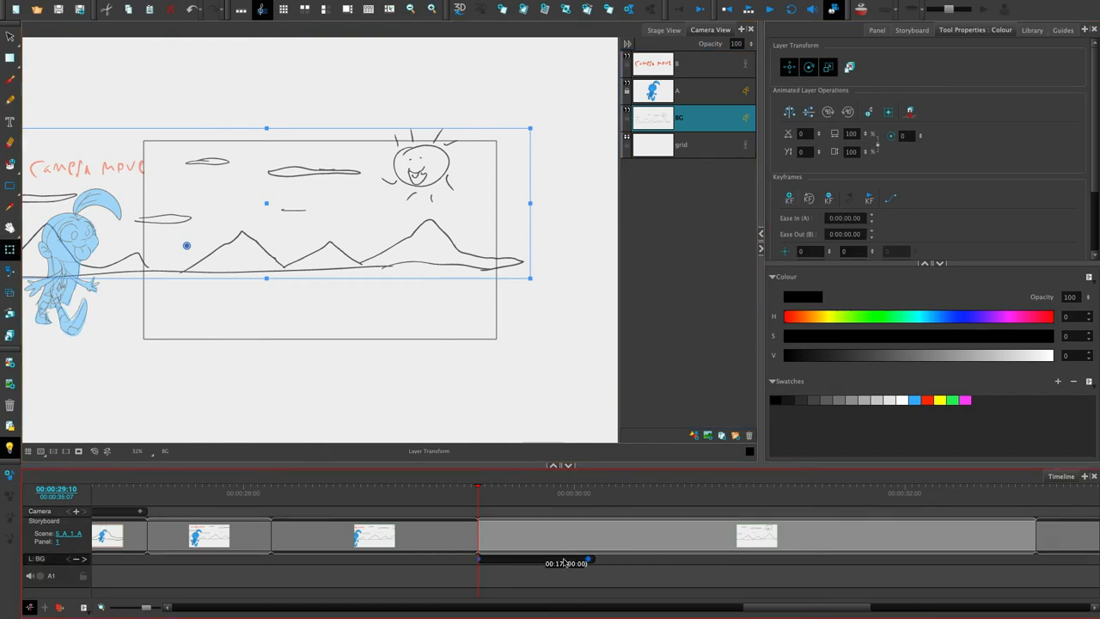
click(1032, 520)
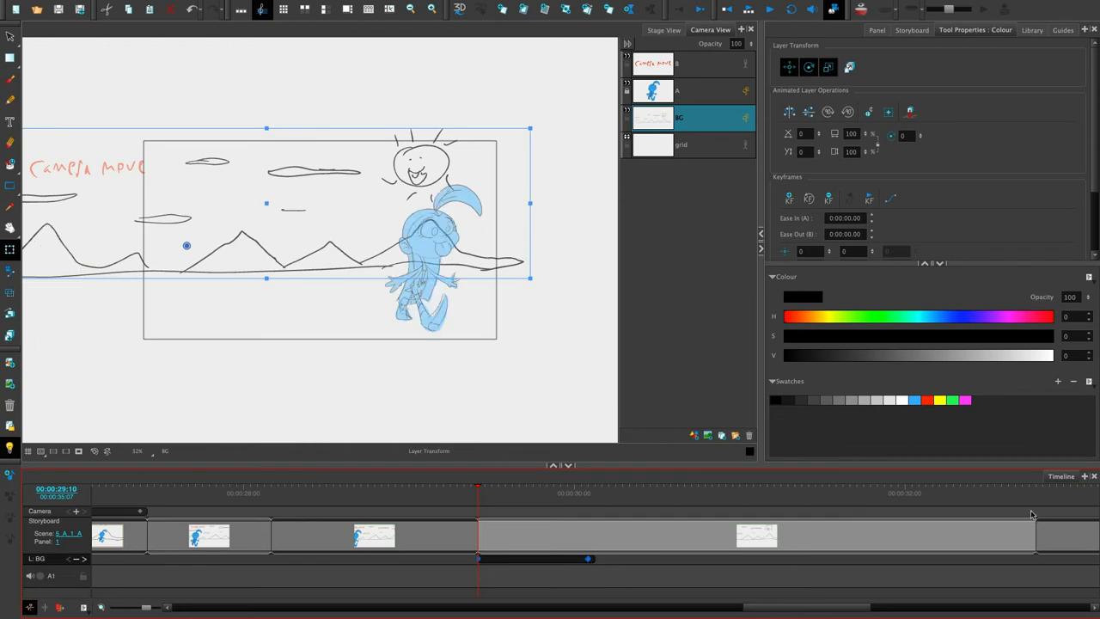
click(789, 198)
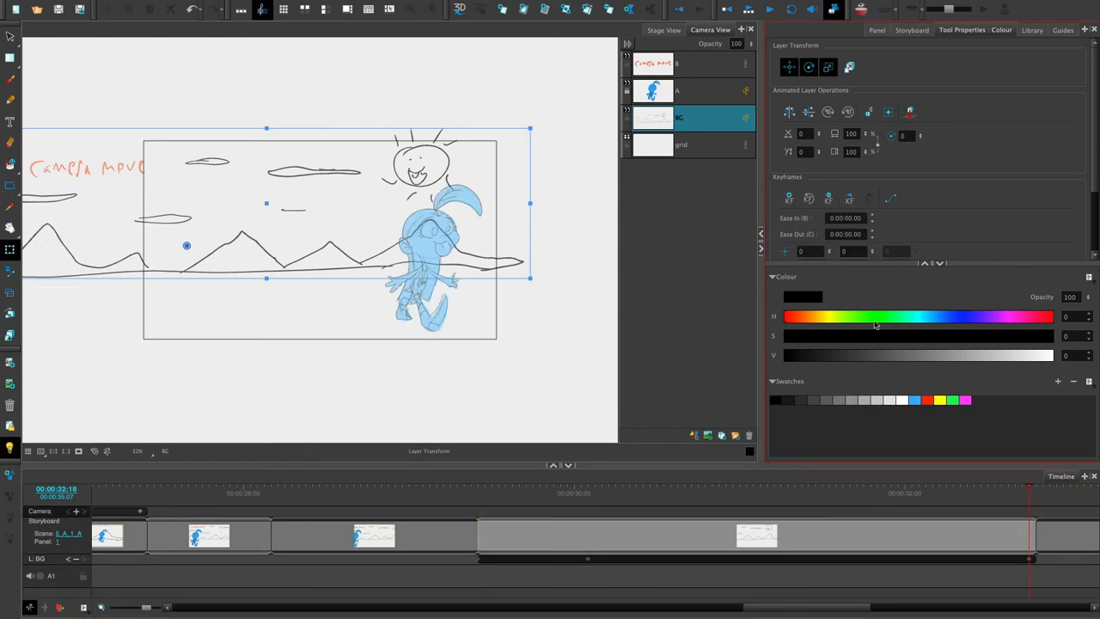
click(590, 560)
key(Delete)
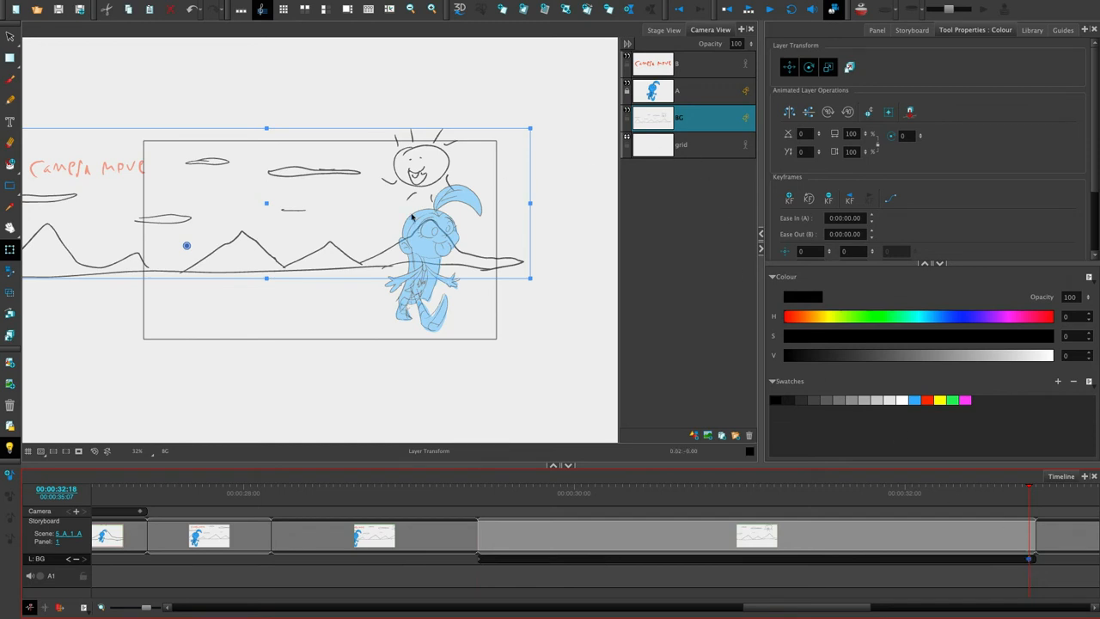
- Shift the BG drawing to about -5.05, -0.56 at the end keyframe and scrub through the layer motion
drag(358, 265, 302, 269)
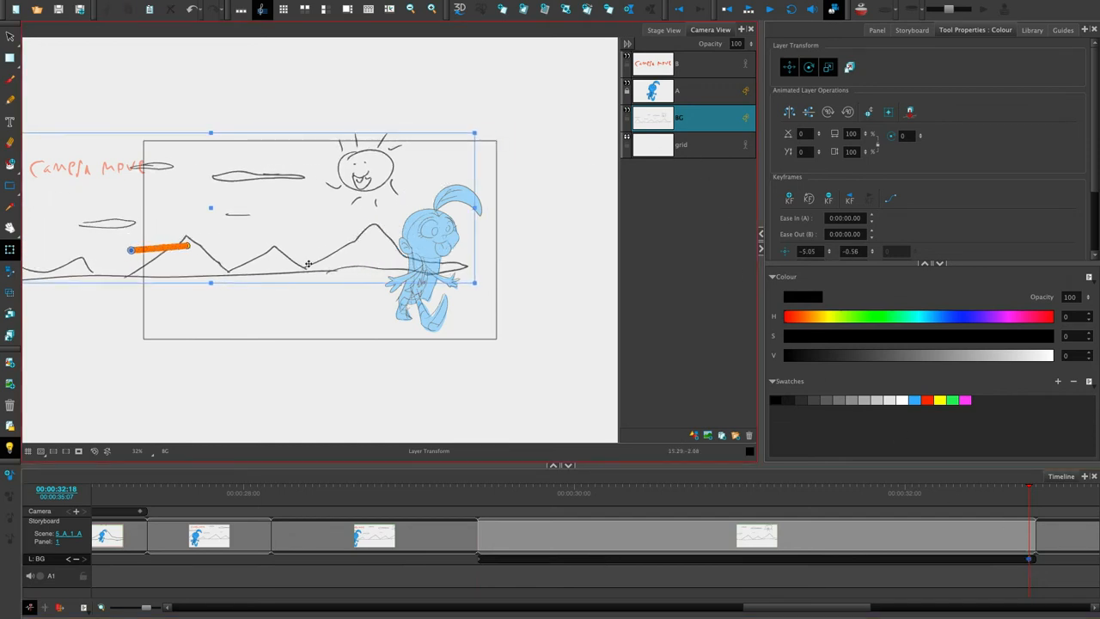
drag(1002, 488, 1042, 497)
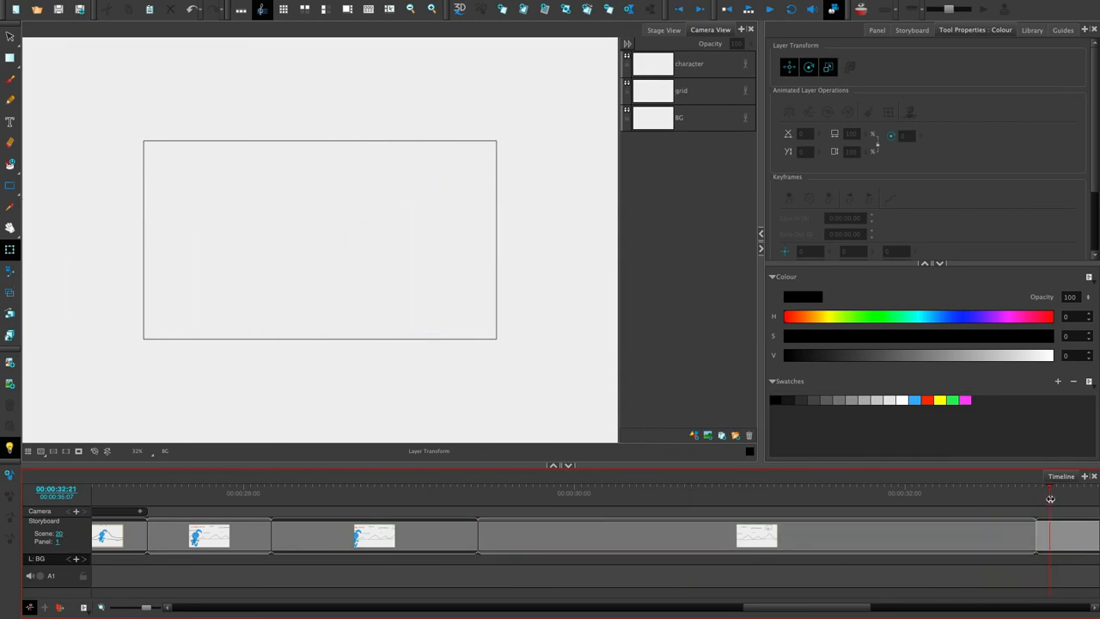
- Keyframe the camera at 23:01, 23:04, 23:10 and 23:15 from the start of scene 5_A_0, nudging its framing slightly to create a shake
click(678, 534)
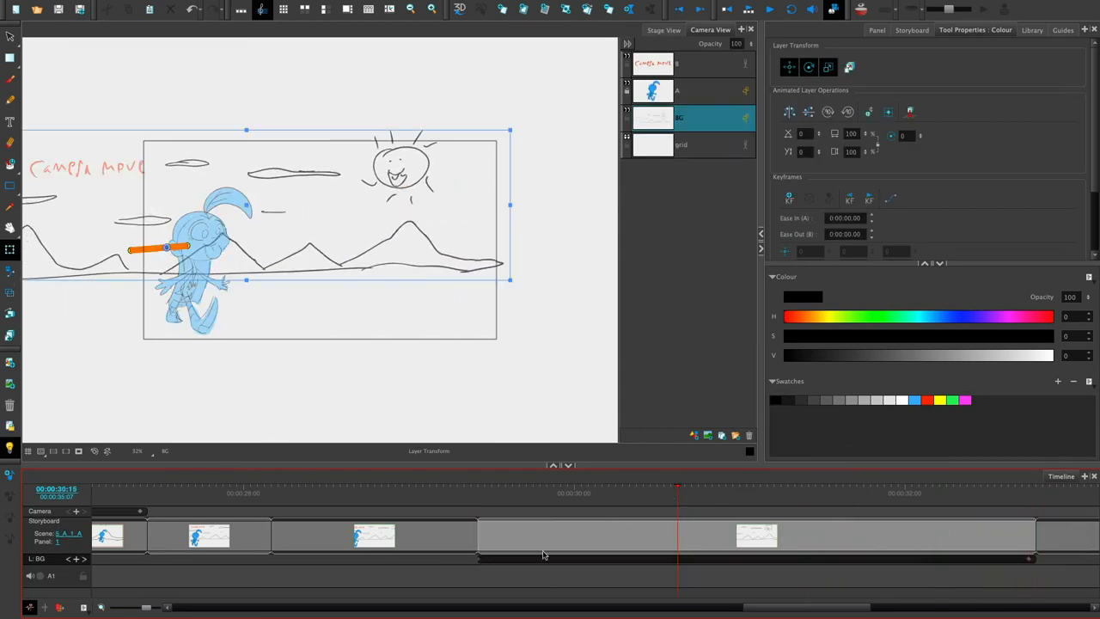
drag(808, 604, 891, 607)
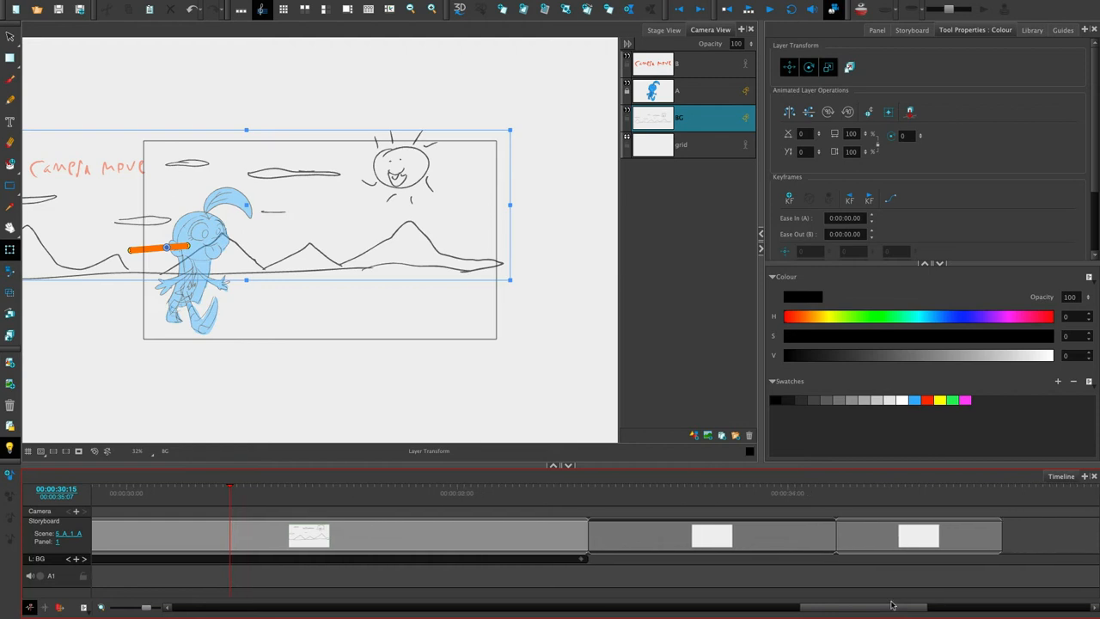
drag(892, 605, 718, 594)
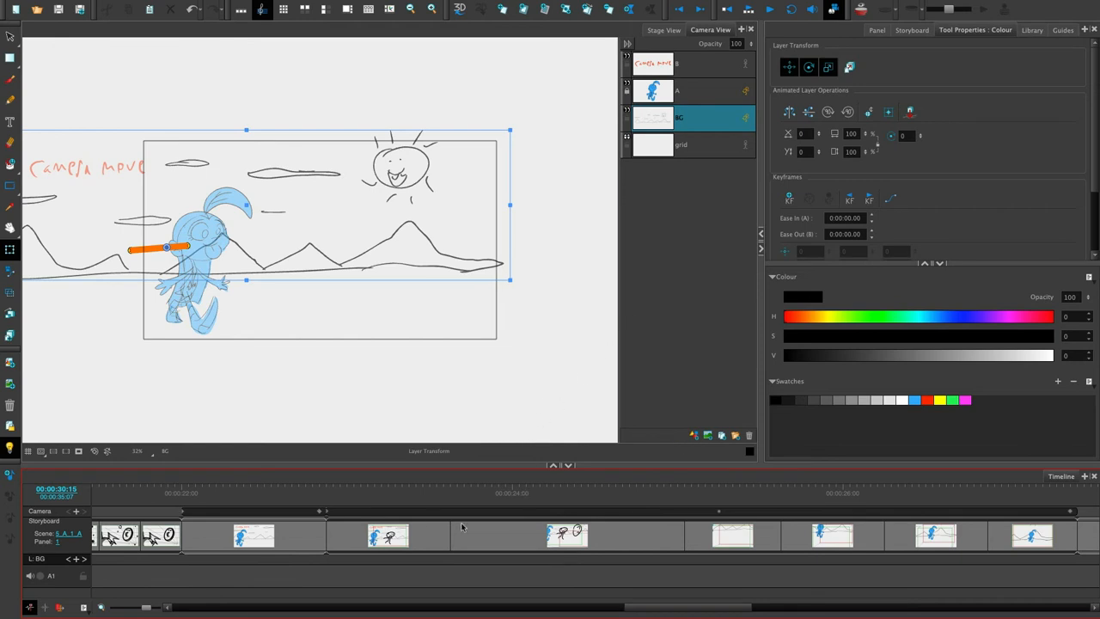
click(369, 497)
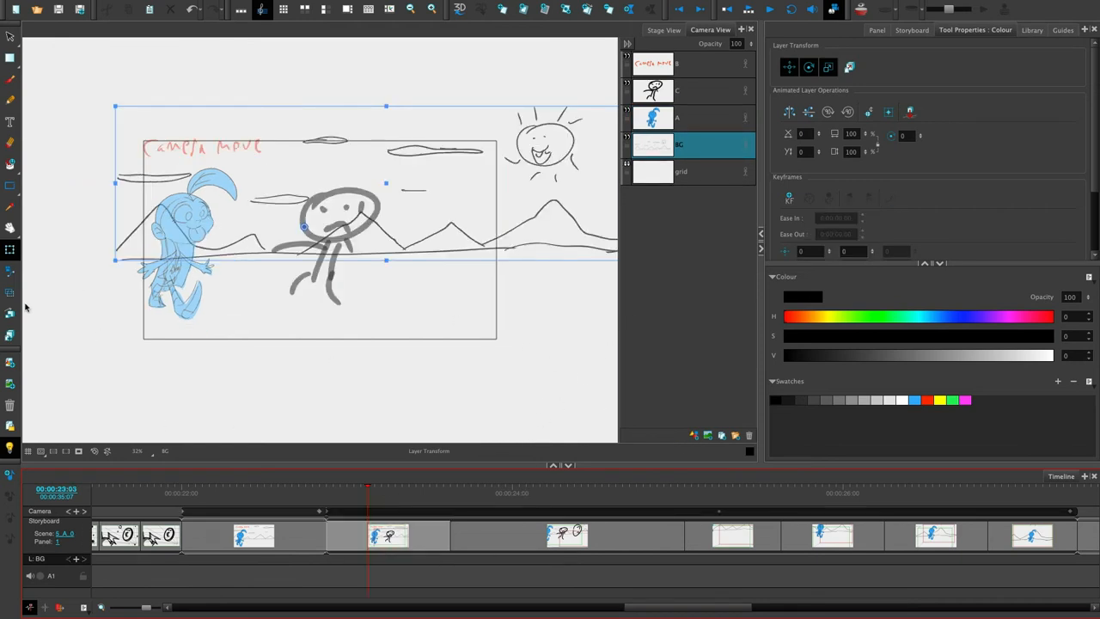
click(9, 271)
drag(373, 490, 326, 492)
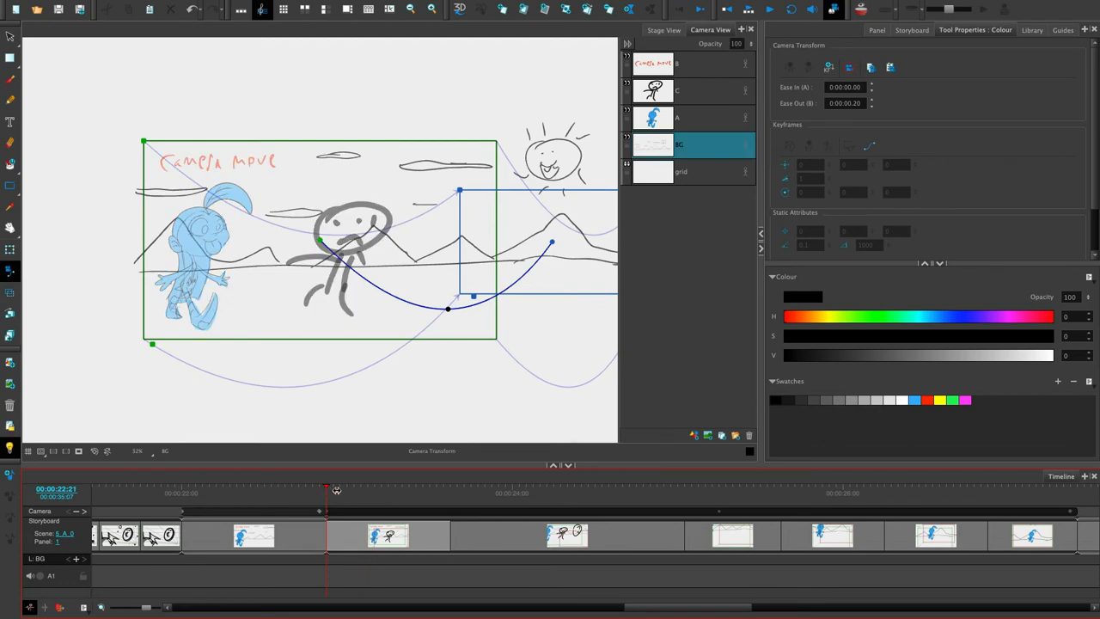
click(361, 508)
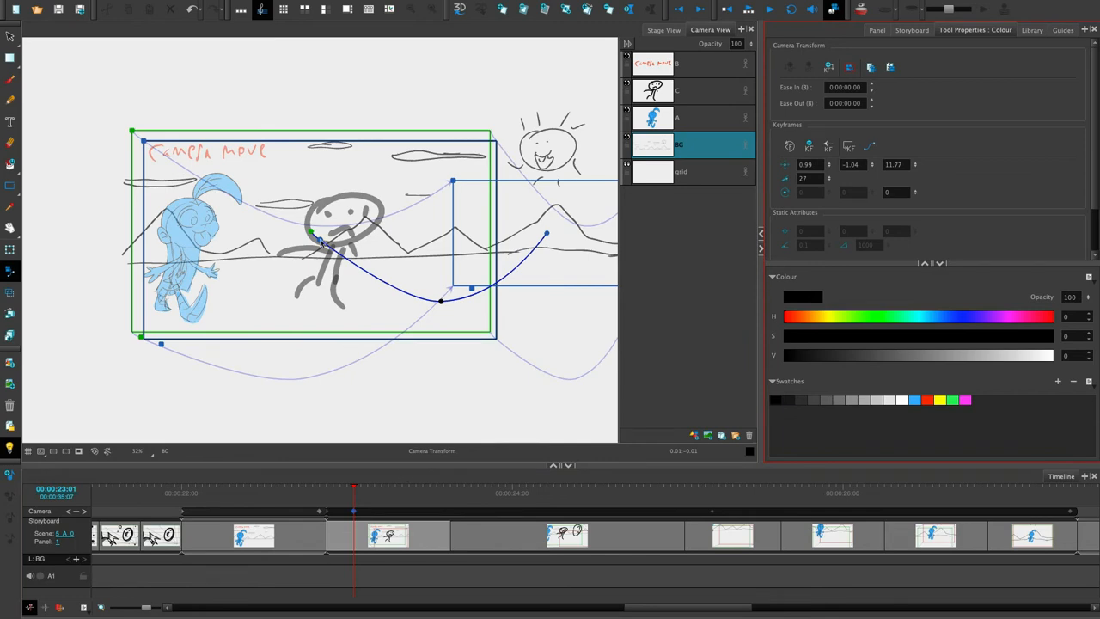
drag(356, 492, 381, 503)
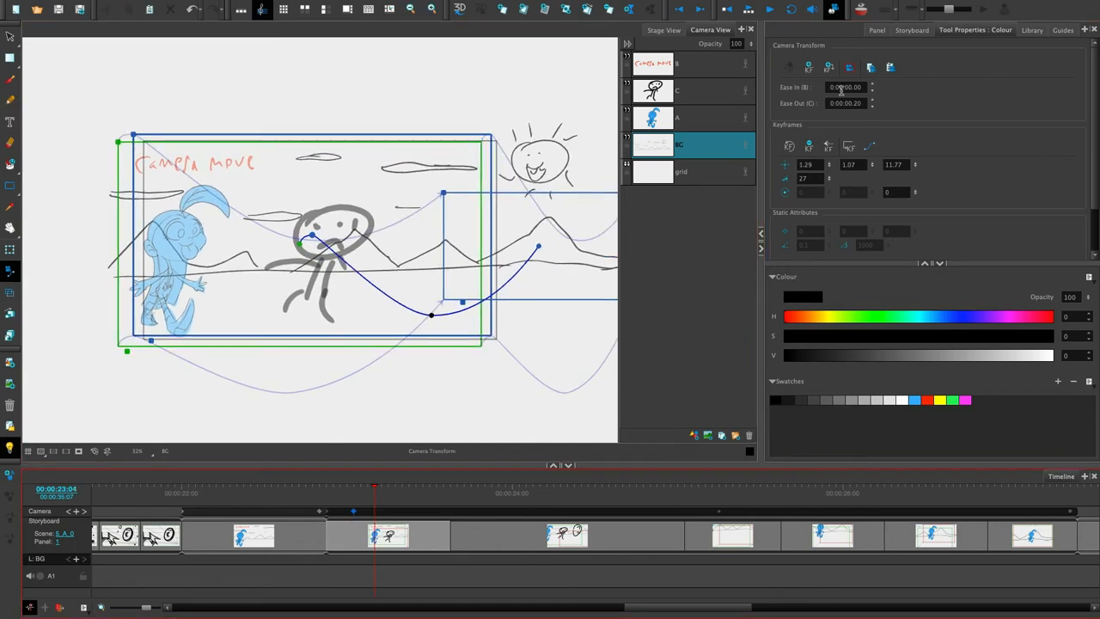
drag(353, 269, 337, 256)
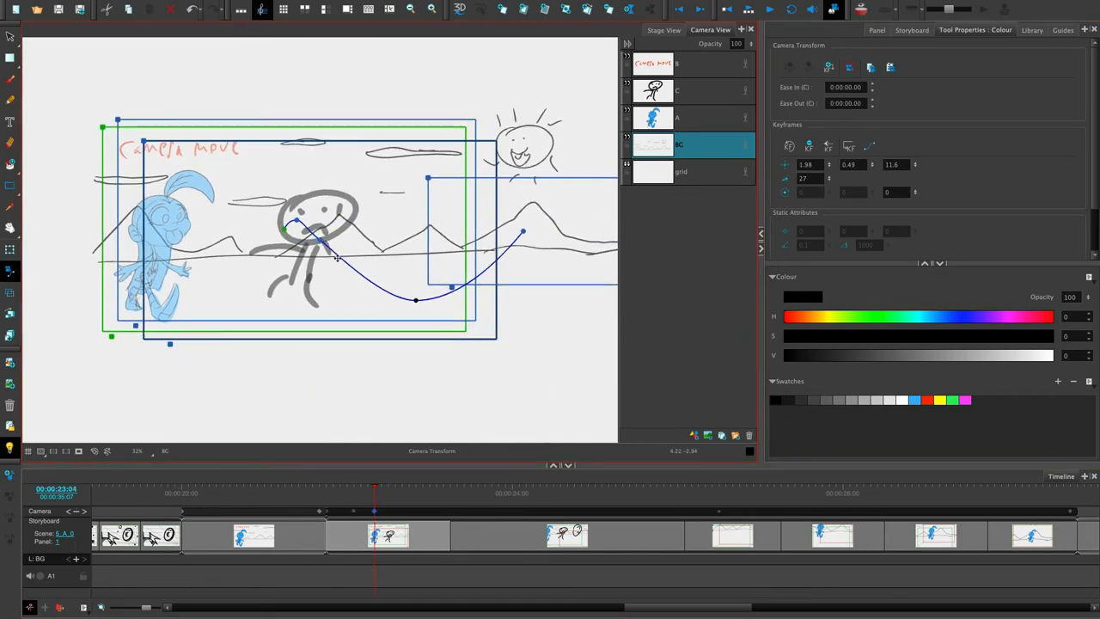
click(418, 495)
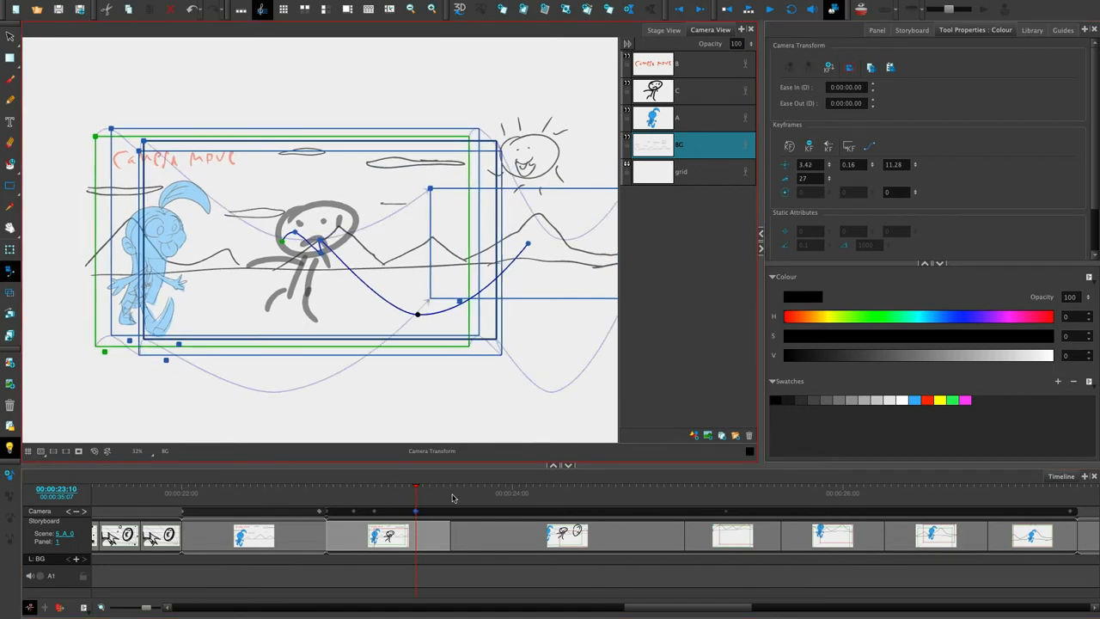
click(453, 496)
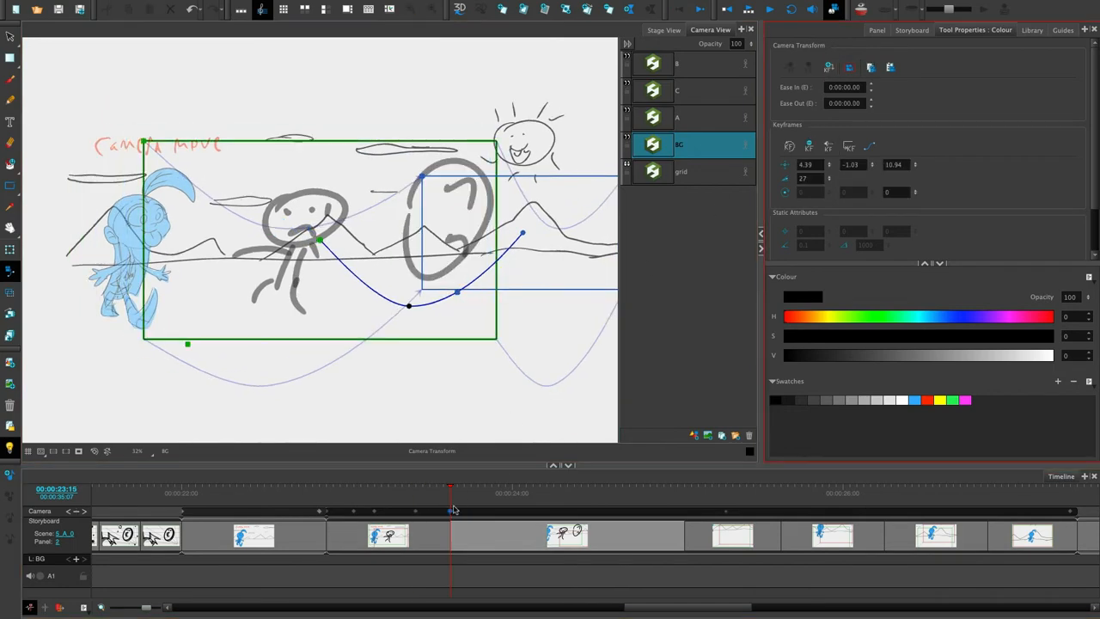
- Scrub from the first panel of scene 5_A_0 into its third panel to review the camera shake
click(381, 493)
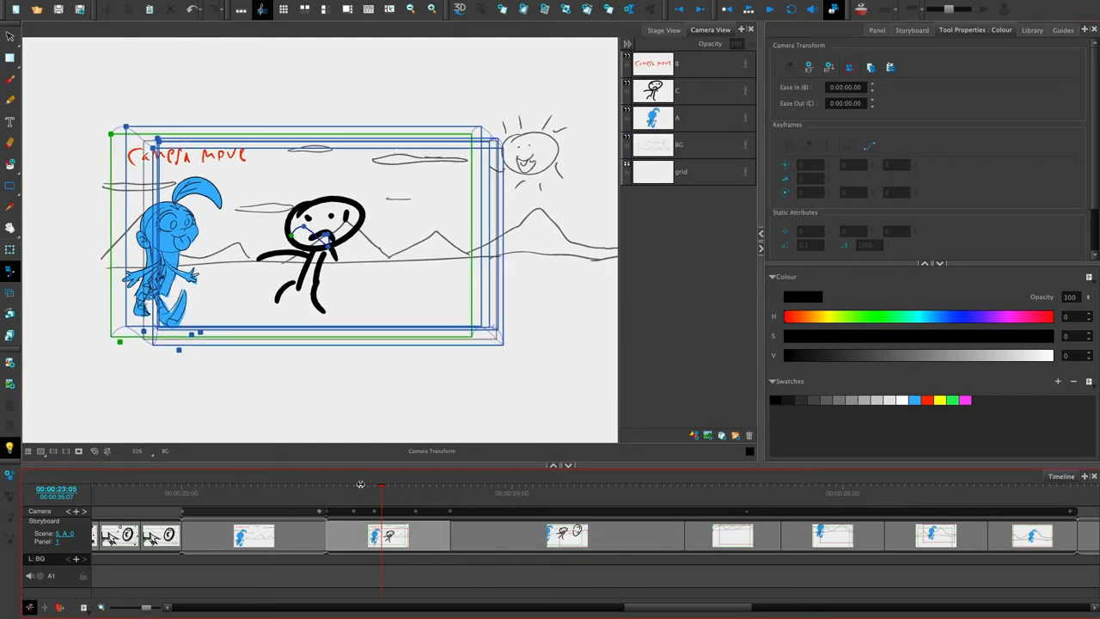
click(394, 486)
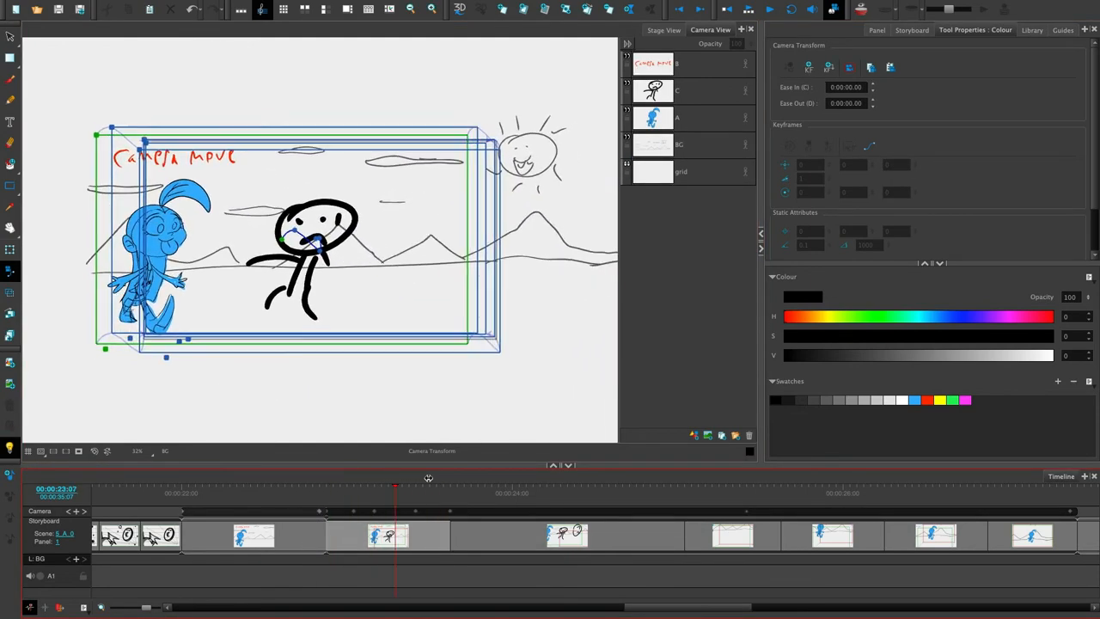
drag(428, 478, 730, 496)
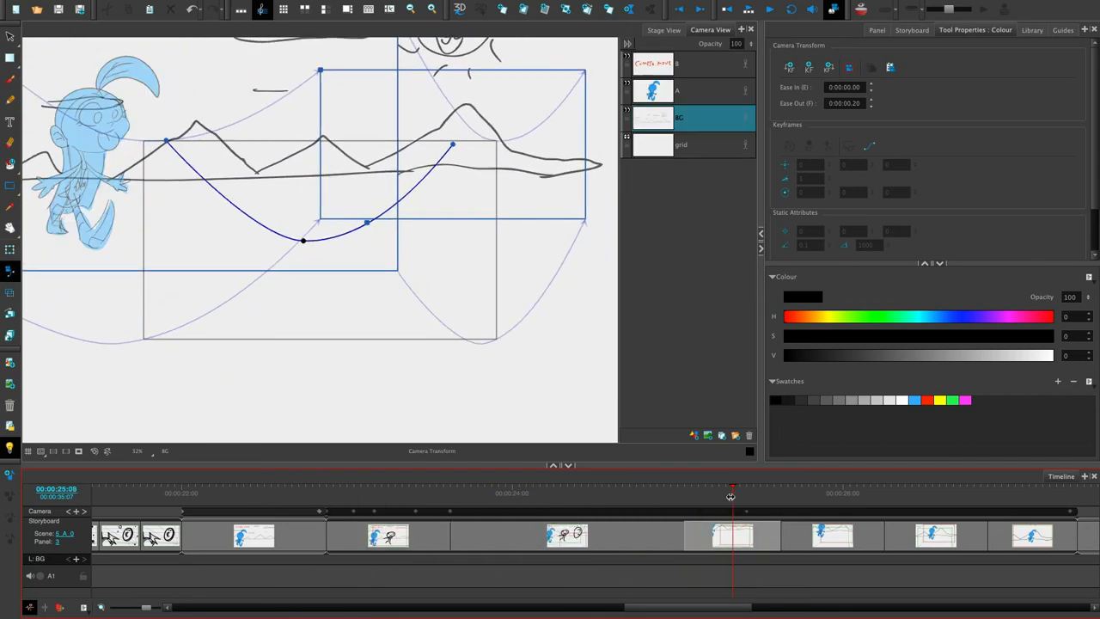
- Turn off the light table and examine the framing of the simple cutting shots in scenes 2, 3 and 4
drag(693, 613, 647, 599)
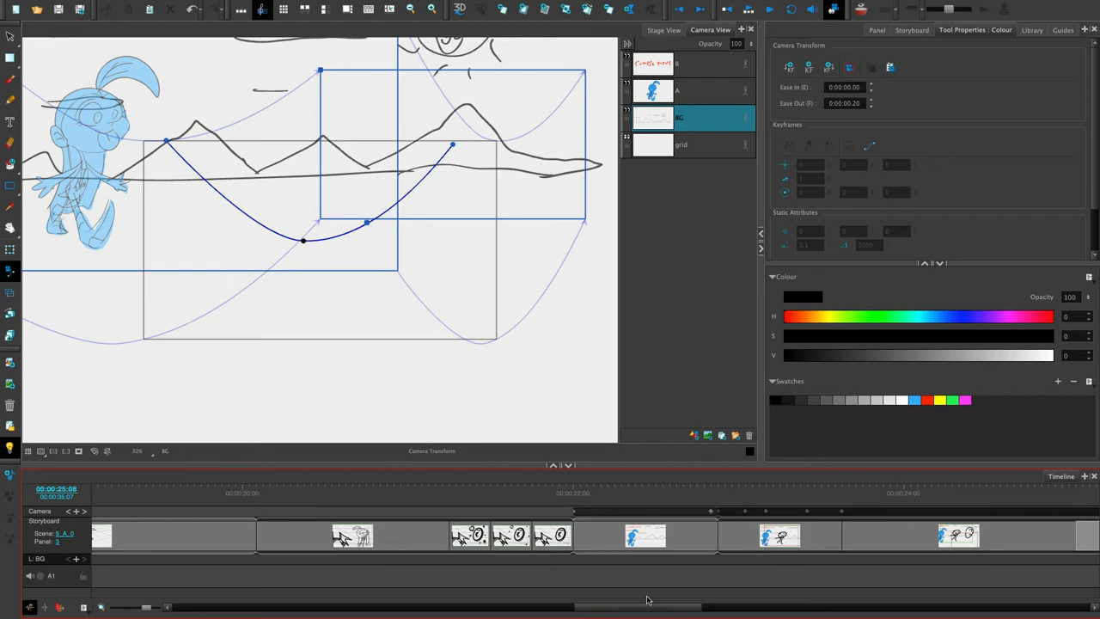
drag(632, 615, 462, 585)
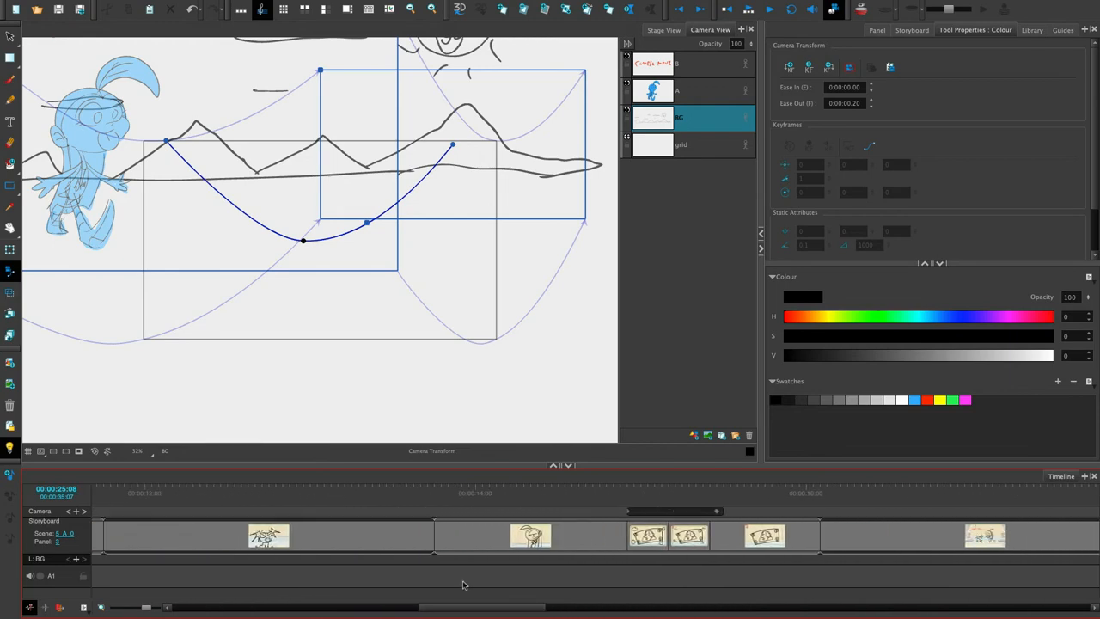
drag(461, 610, 384, 612)
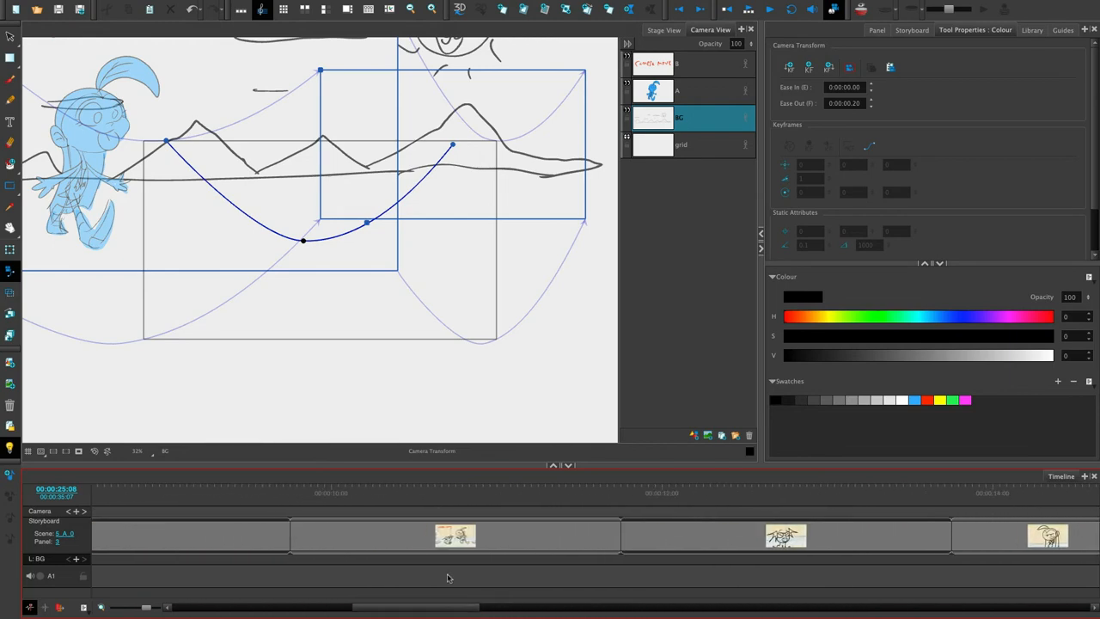
click(398, 538)
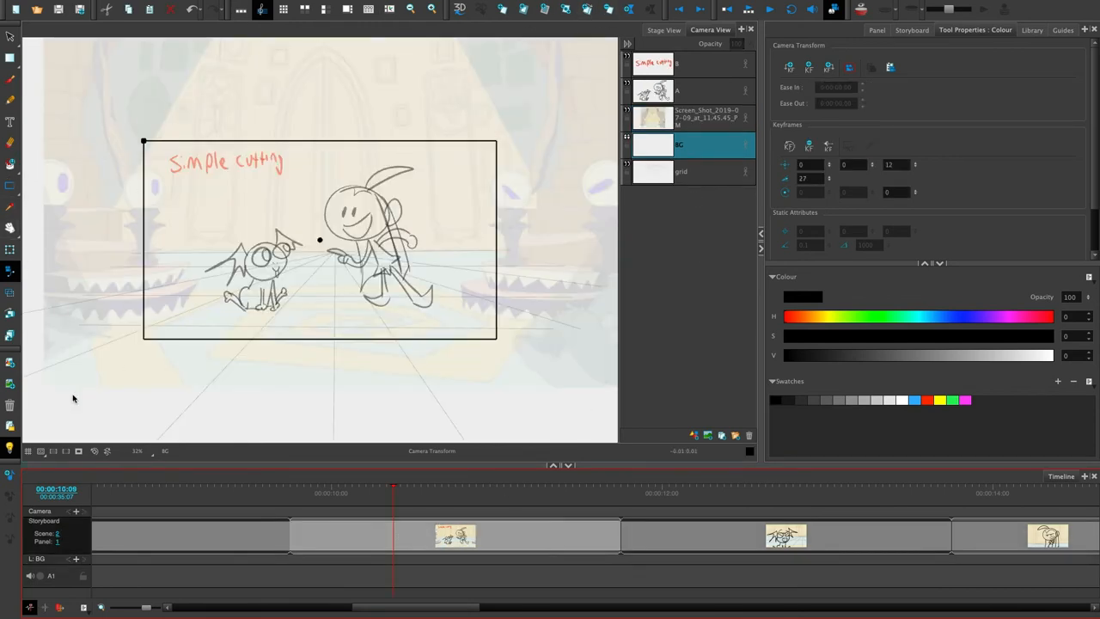
key(shift+l)
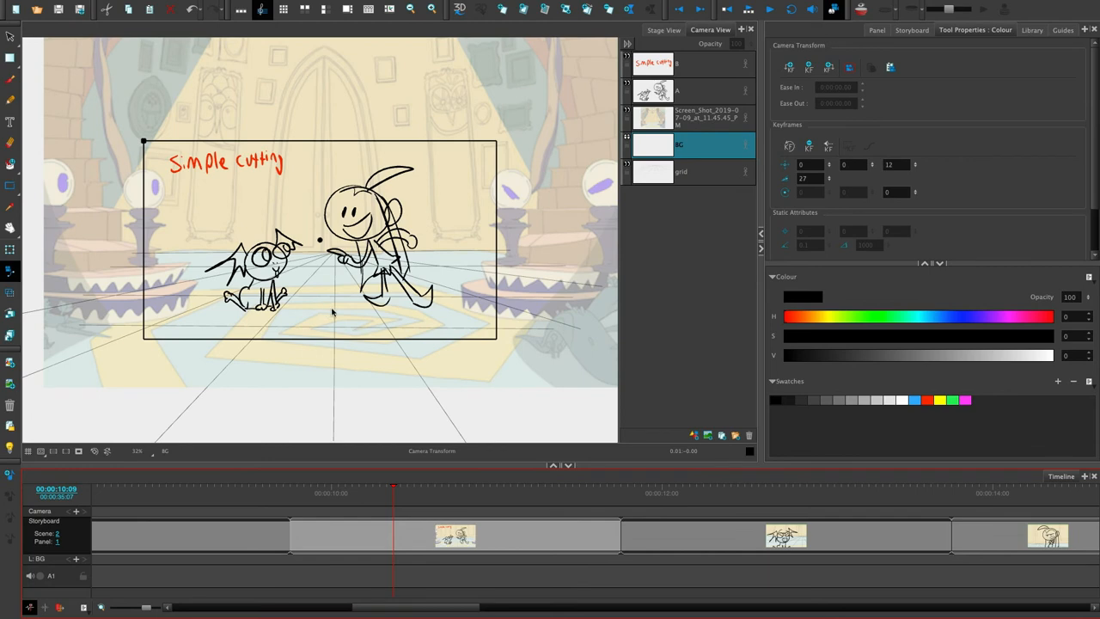
click(685, 539)
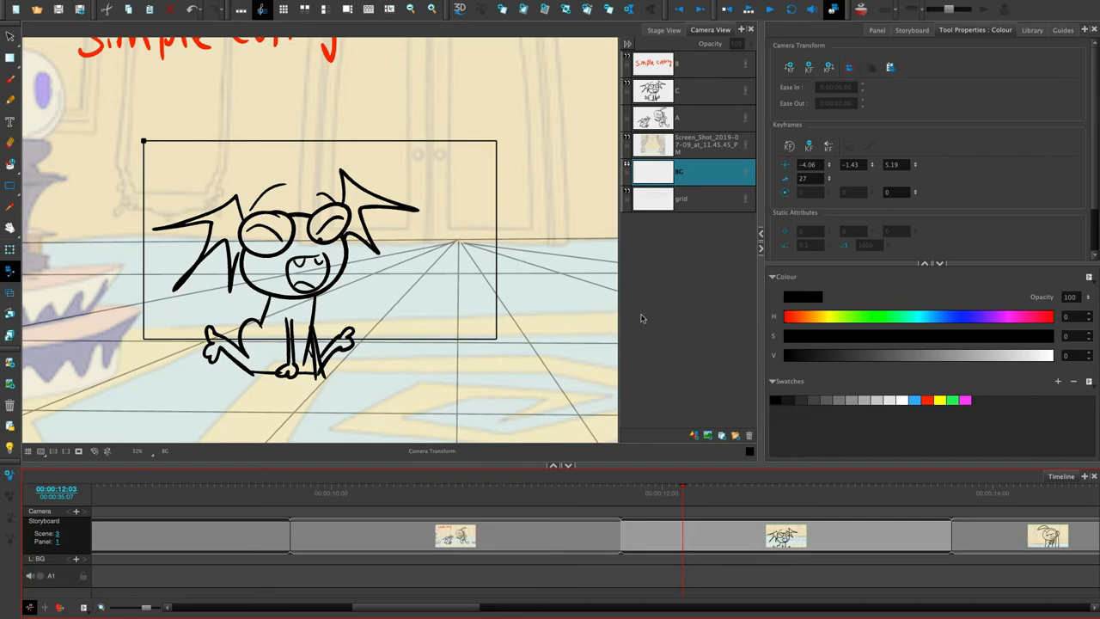
click(1015, 538)
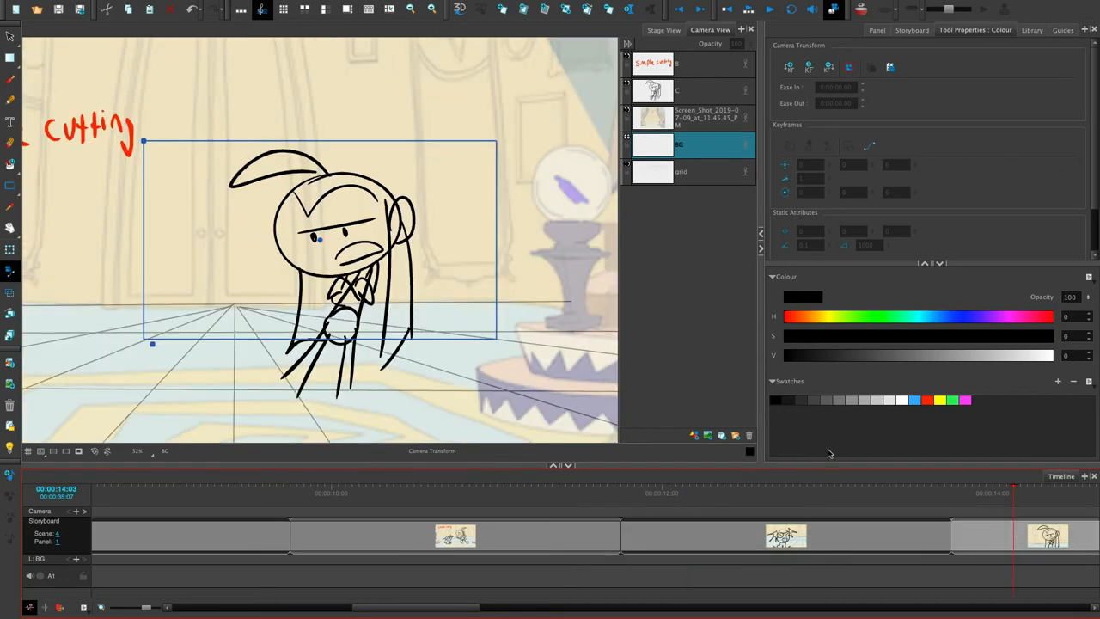
- Scrub back and forth across scenes 2, 3 and 4 to check how the simple cuts play
drag(473, 608, 568, 612)
drag(211, 491, 135, 514)
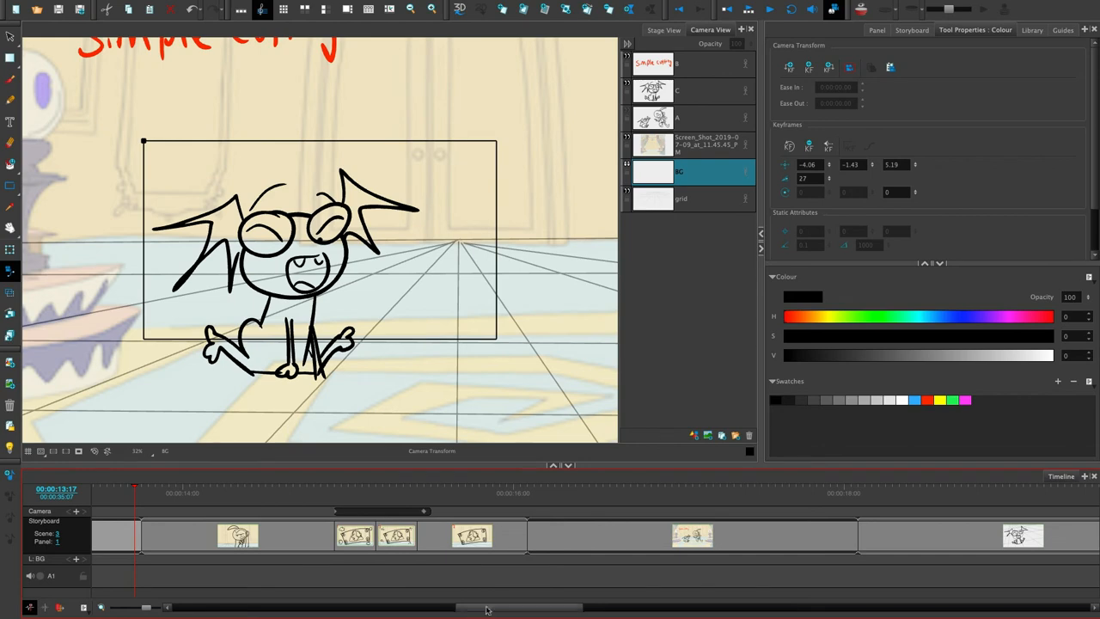
drag(523, 614, 477, 613)
click(188, 514)
click(312, 517)
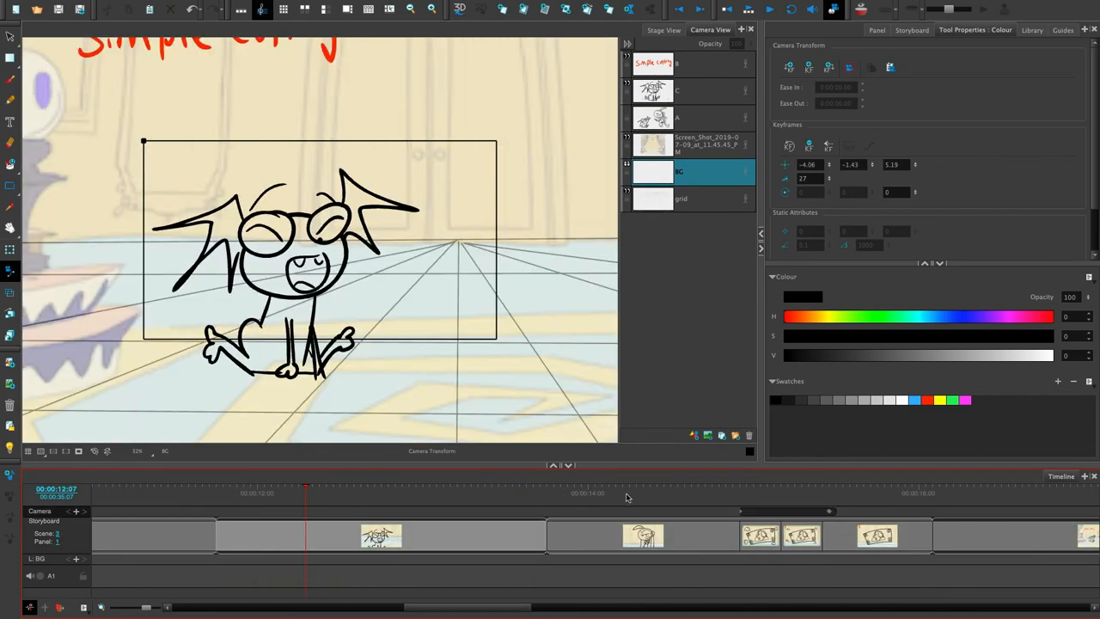
click(616, 496)
click(153, 514)
click(402, 514)
- With the light table on, select the creature drawing on layer C of scene 3, scale it down slightly and reposition it in the frame
key(alt+b)
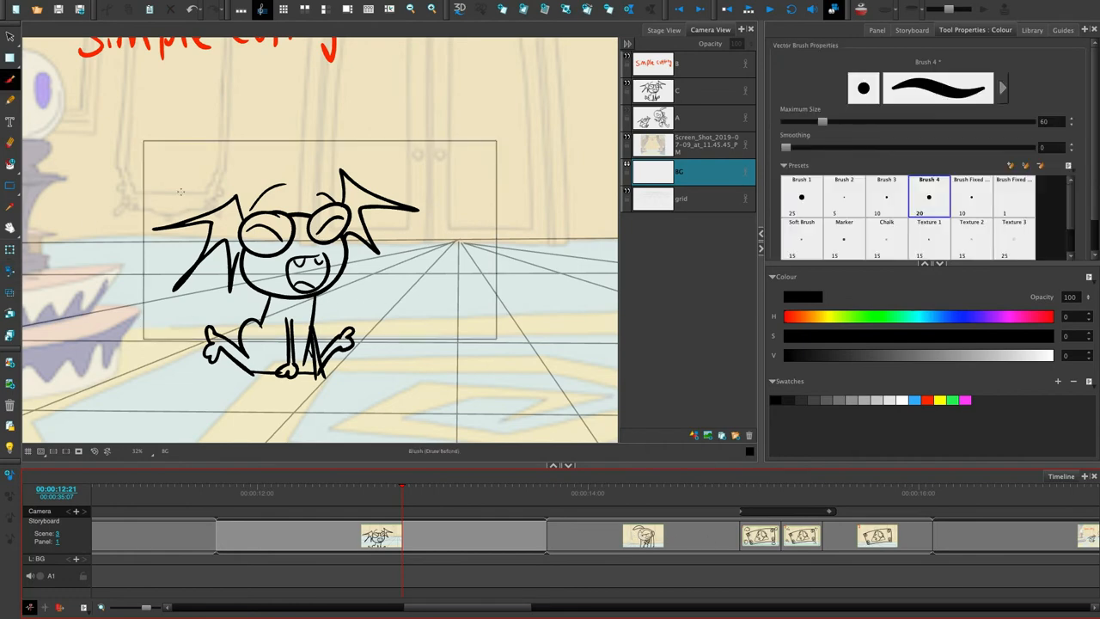
click(10, 36)
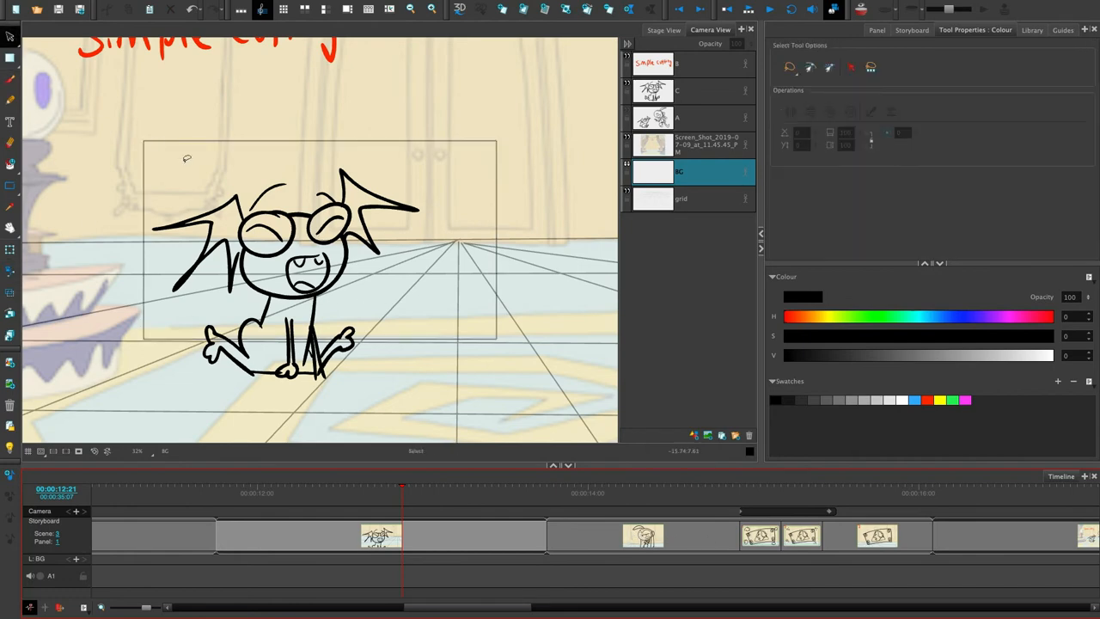
drag(373, 130, 269, 434)
click(352, 257)
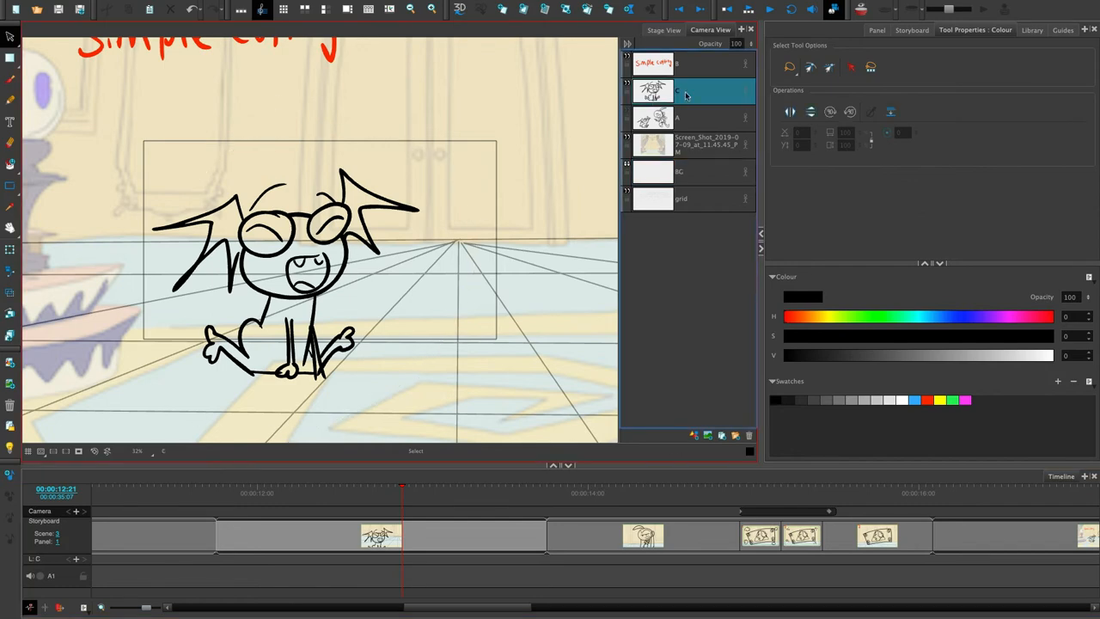
key(shift+l)
mouse_move(170, 178)
mouse_down()
mouse_move(129, 404)
mouse_move(167, 182)
mouse_up()
drag(344, 268, 401, 269)
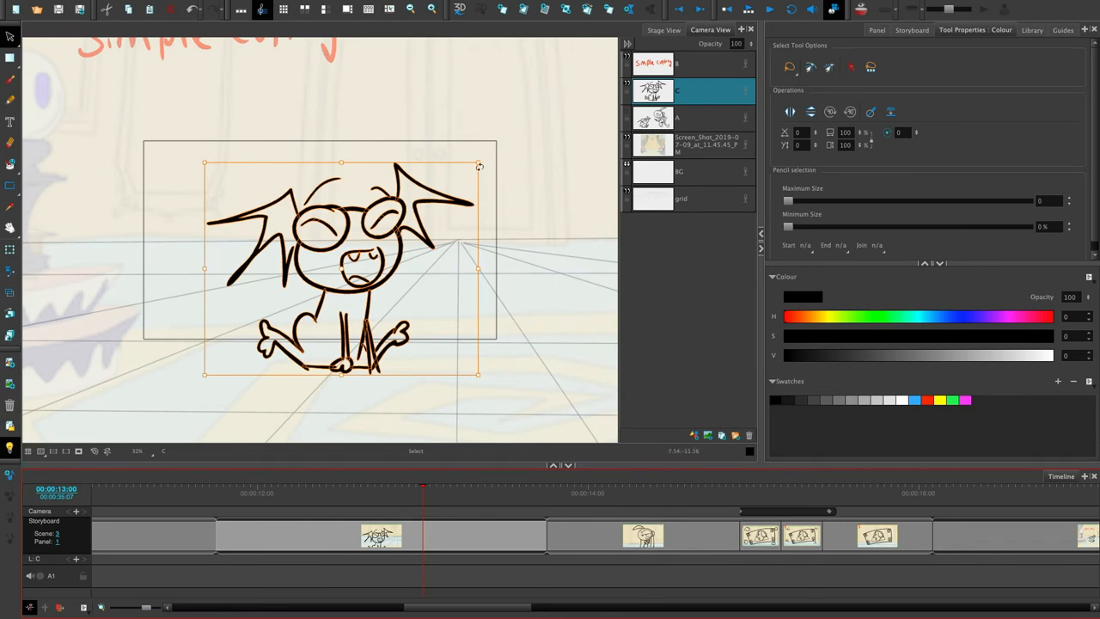
mouse_move(479, 166)
mouse_down()
mouse_move(354, 271)
mouse_move(349, 236)
mouse_up()
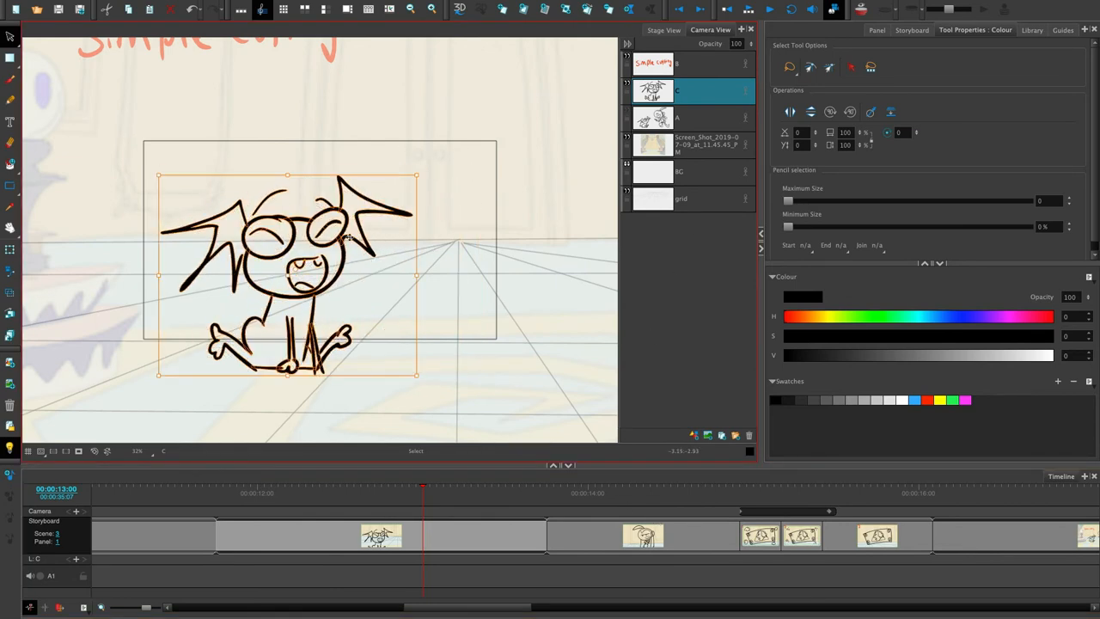
- Select the character drawing on layer C of scene 4, shift it slightly to the right in the frame, and deselect it
click(633, 537)
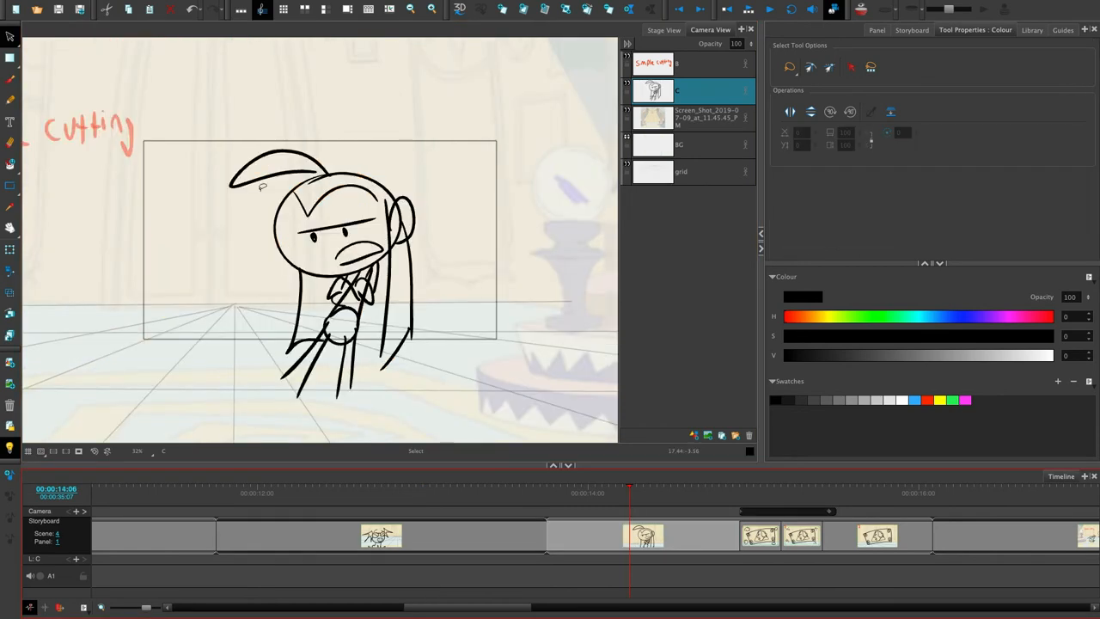
mouse_move(263, 187)
mouse_down()
mouse_move(284, 438)
mouse_move(254, 177)
mouse_up()
drag(392, 244, 413, 244)
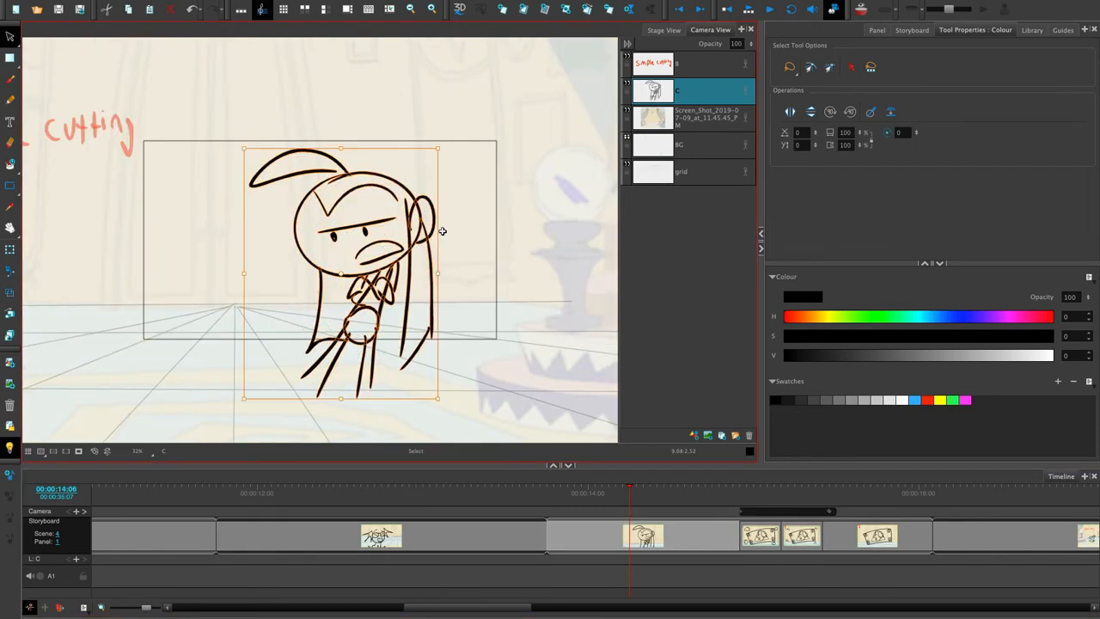
click(261, 329)
- Step through scenes 2, 3 and 4 to compare character placement across the cuts
click(181, 540)
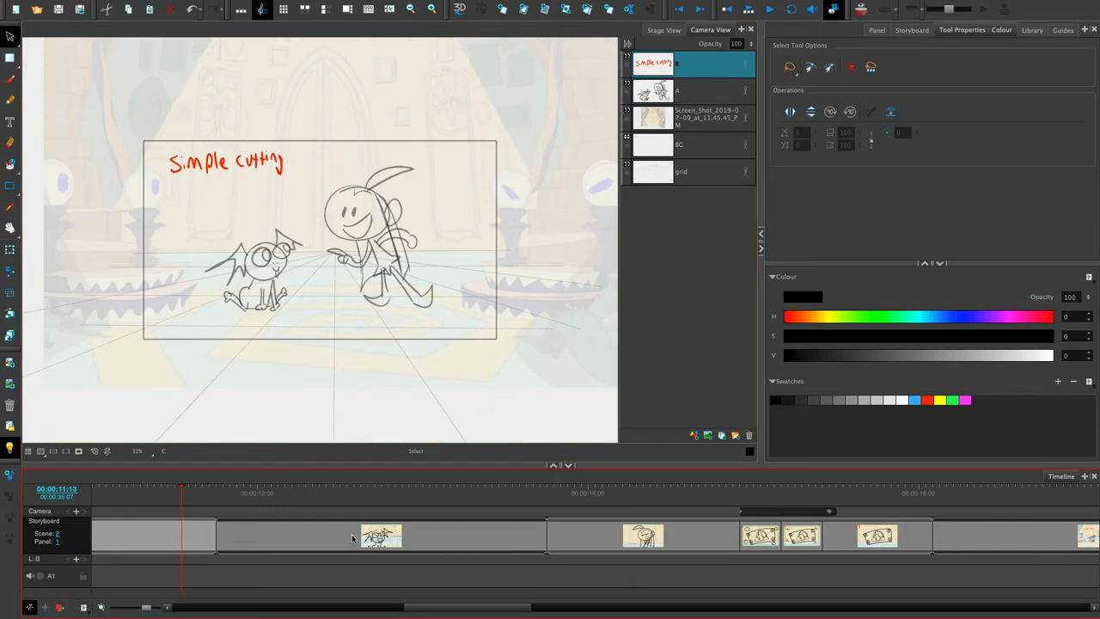
click(496, 507)
click(616, 498)
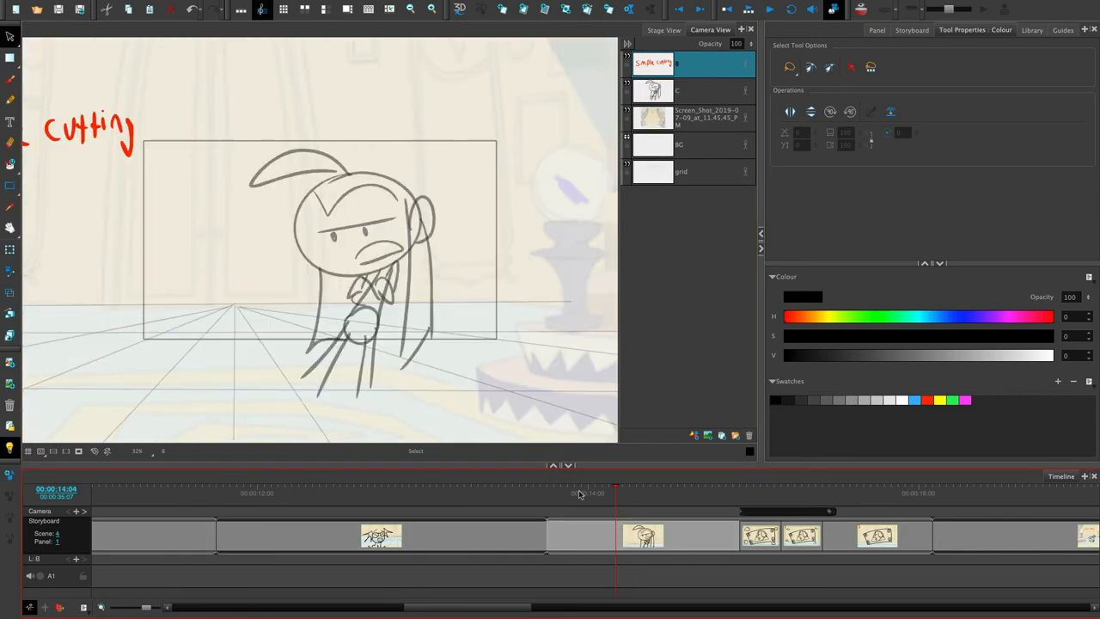
- Examine the dynamic cutting shots in scenes 2_A and 3_A
drag(509, 608, 581, 596)
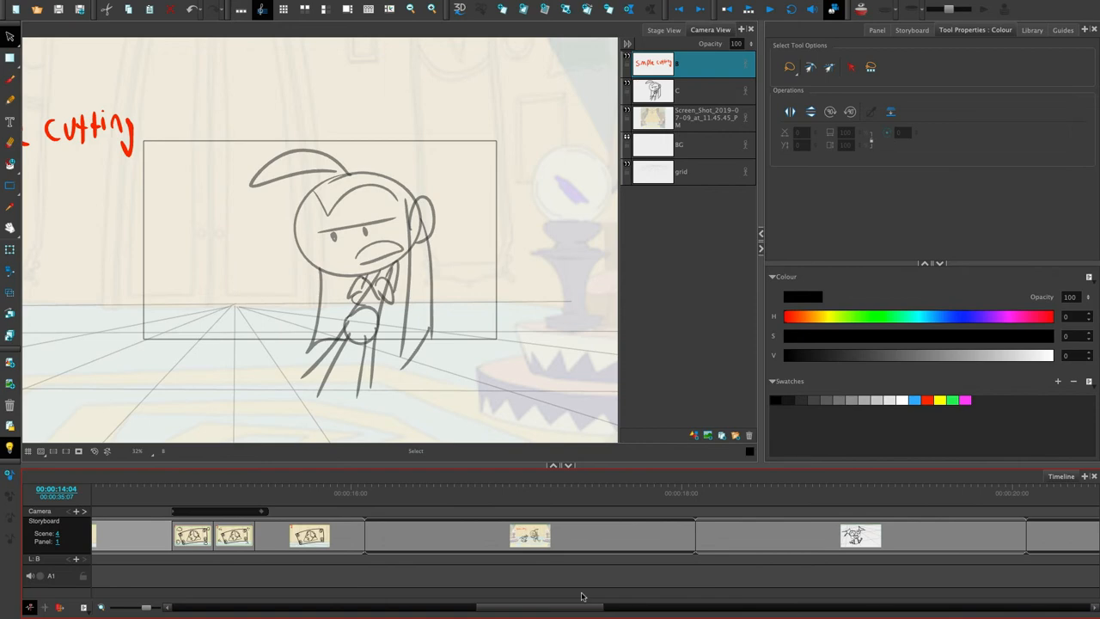
click(527, 533)
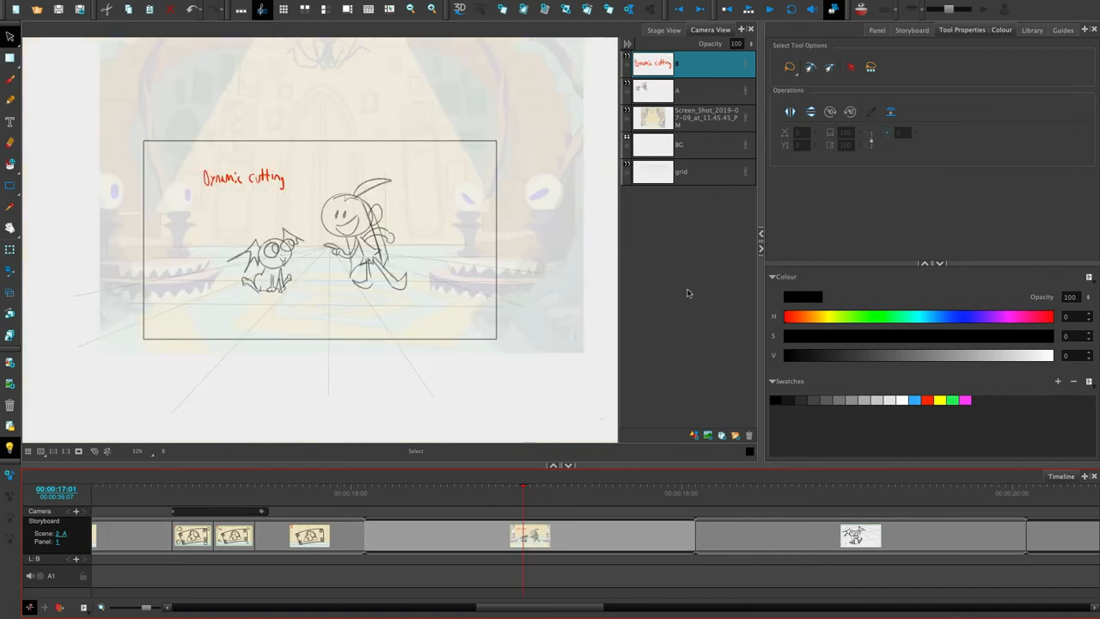
drag(597, 608, 636, 608)
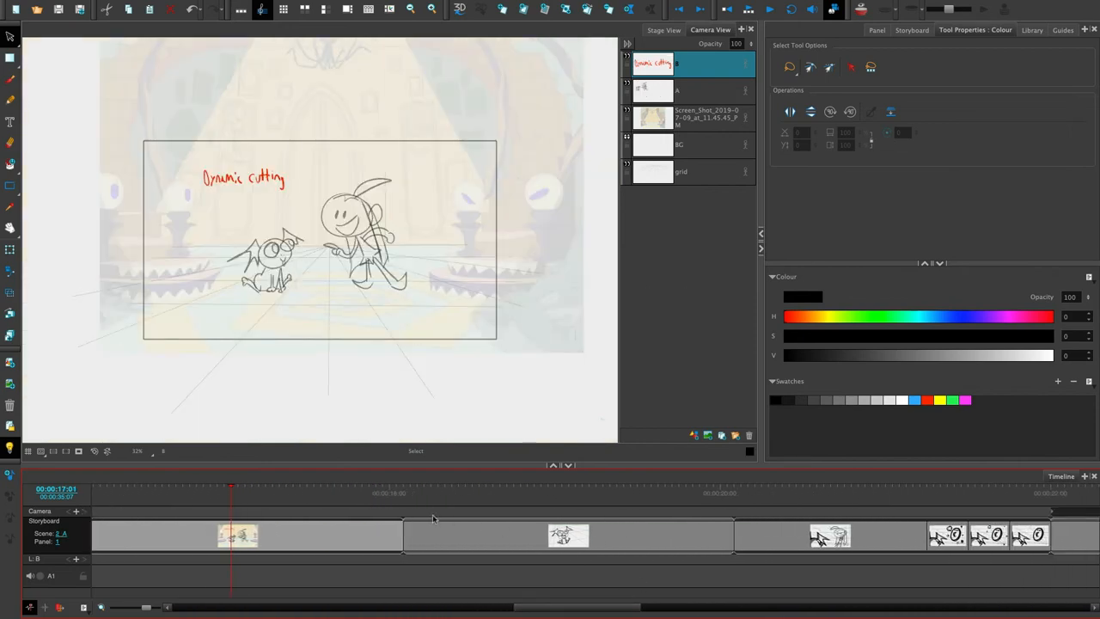
click(434, 526)
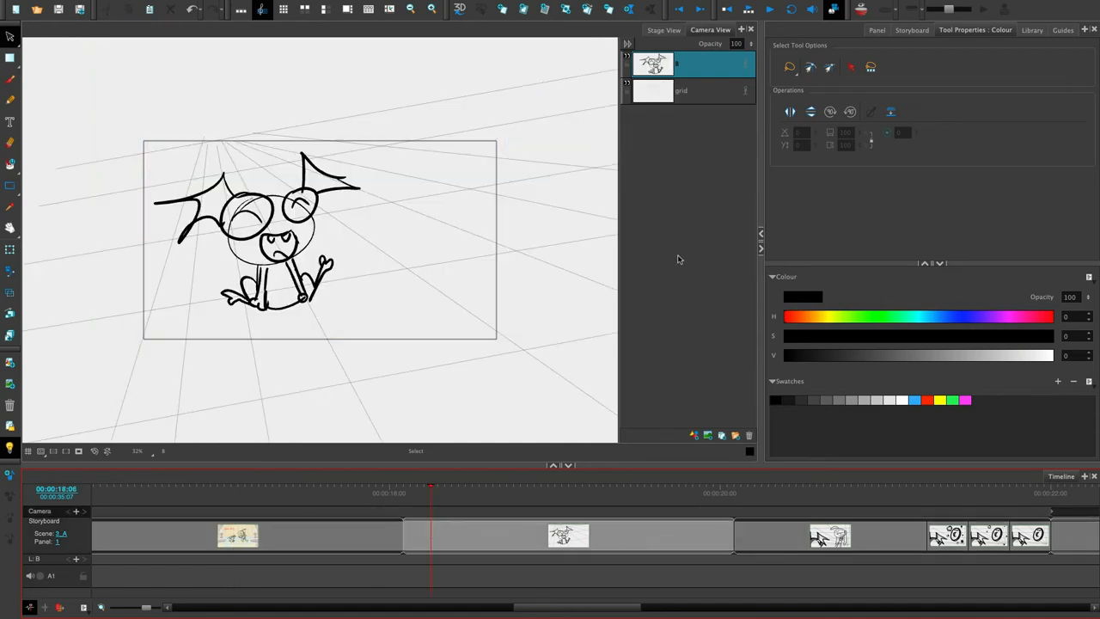
- Compare the character staging and angles across the dynamic cutting shots in scenes 2_A, 3_A and 4_A
key(2)
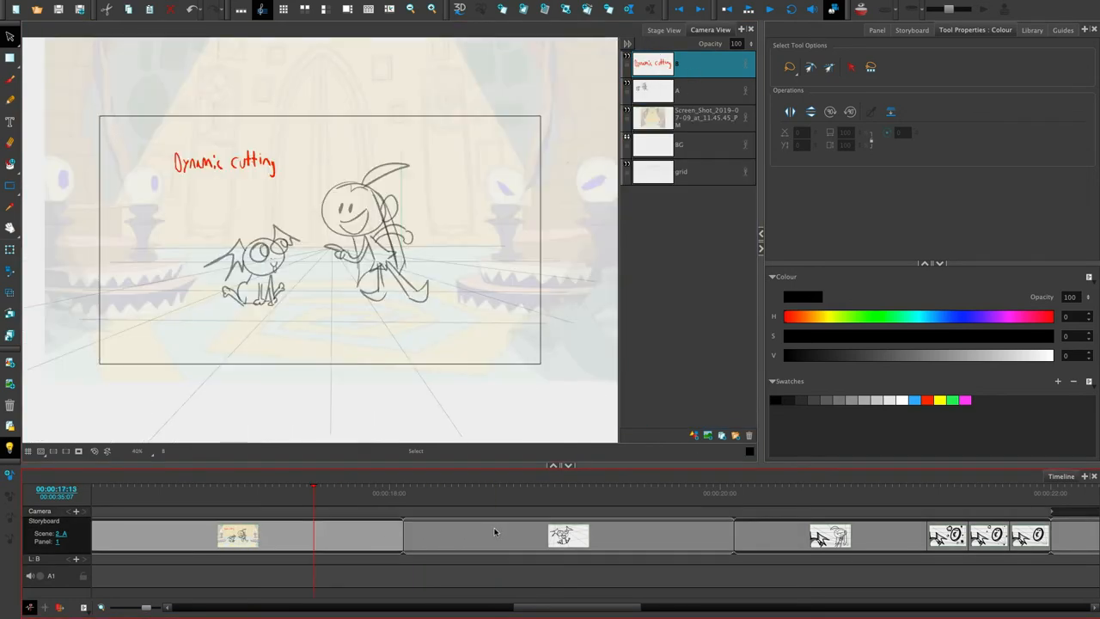
click(494, 531)
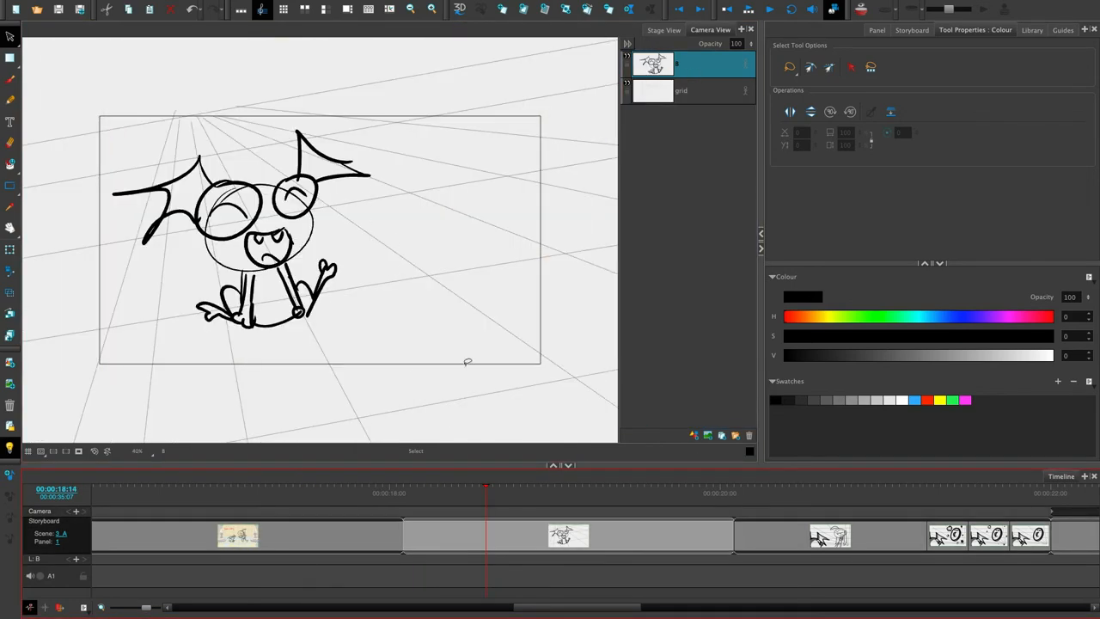
click(808, 542)
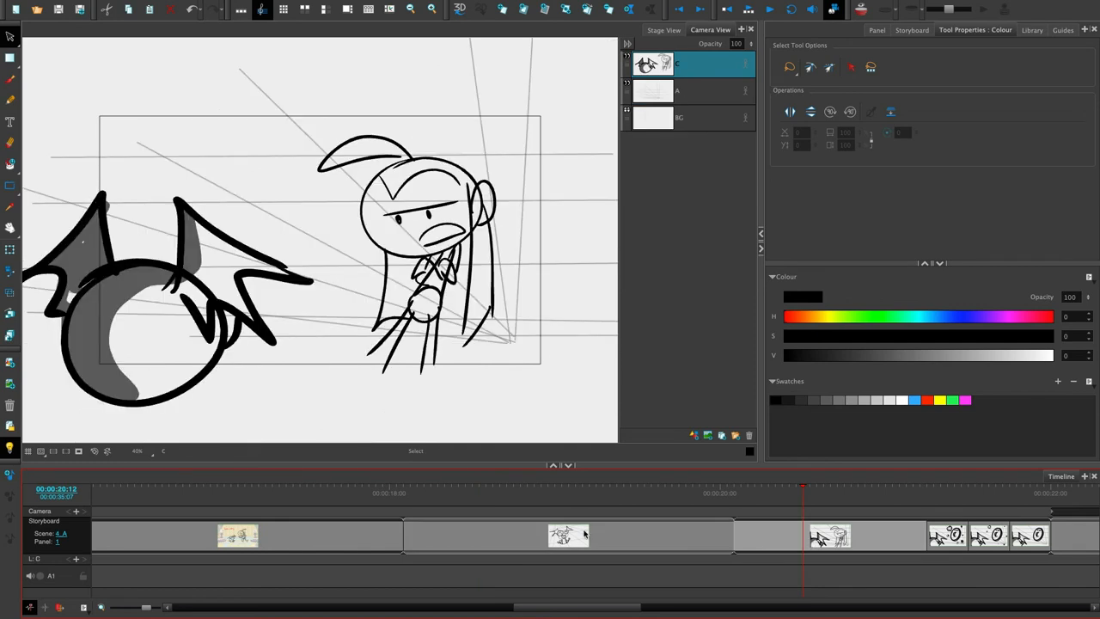
click(340, 536)
click(492, 541)
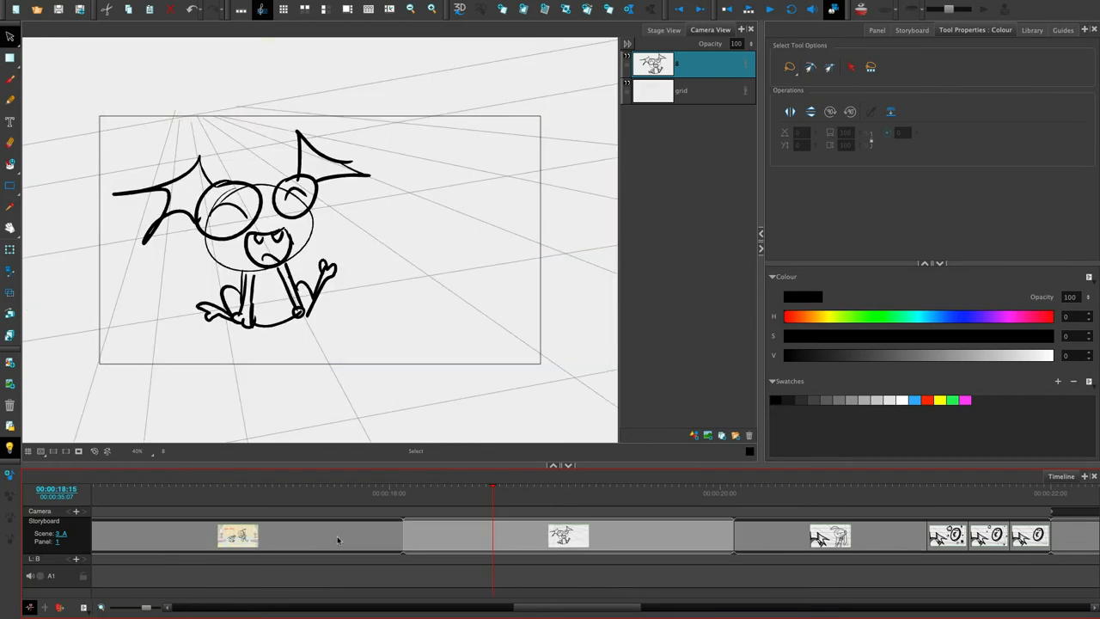
click(341, 541)
click(535, 538)
click(800, 535)
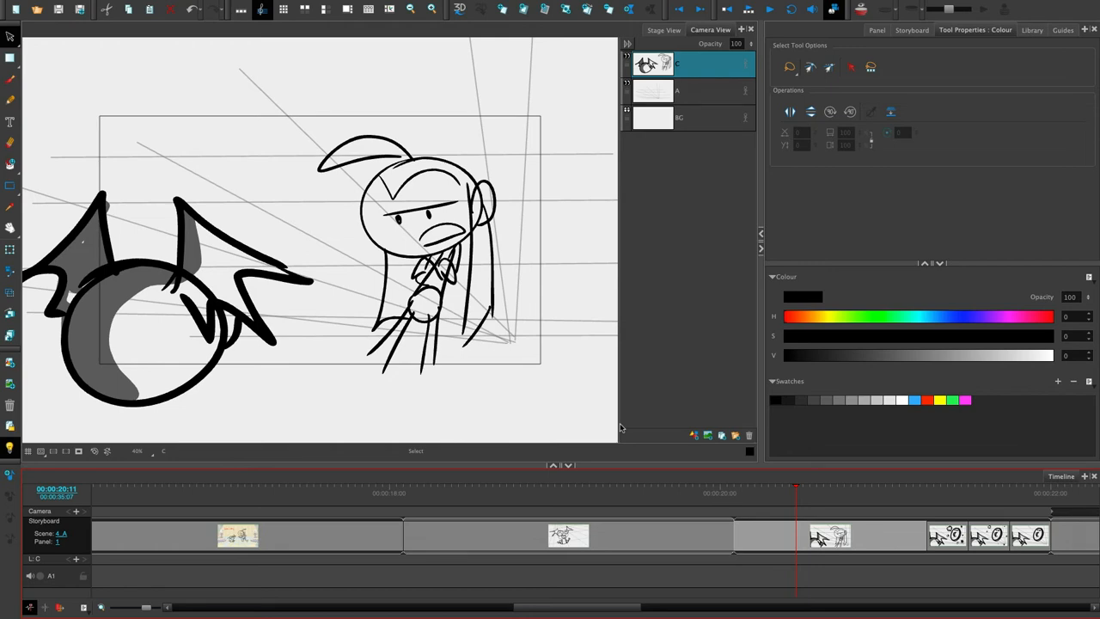
click(693, 537)
click(361, 542)
click(693, 538)
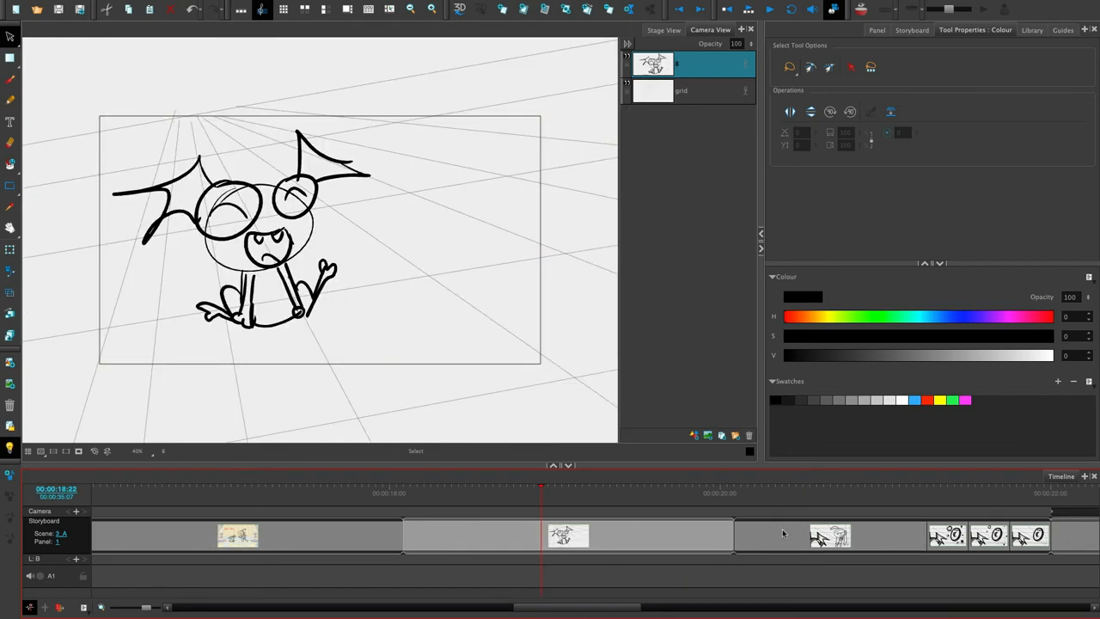
click(784, 533)
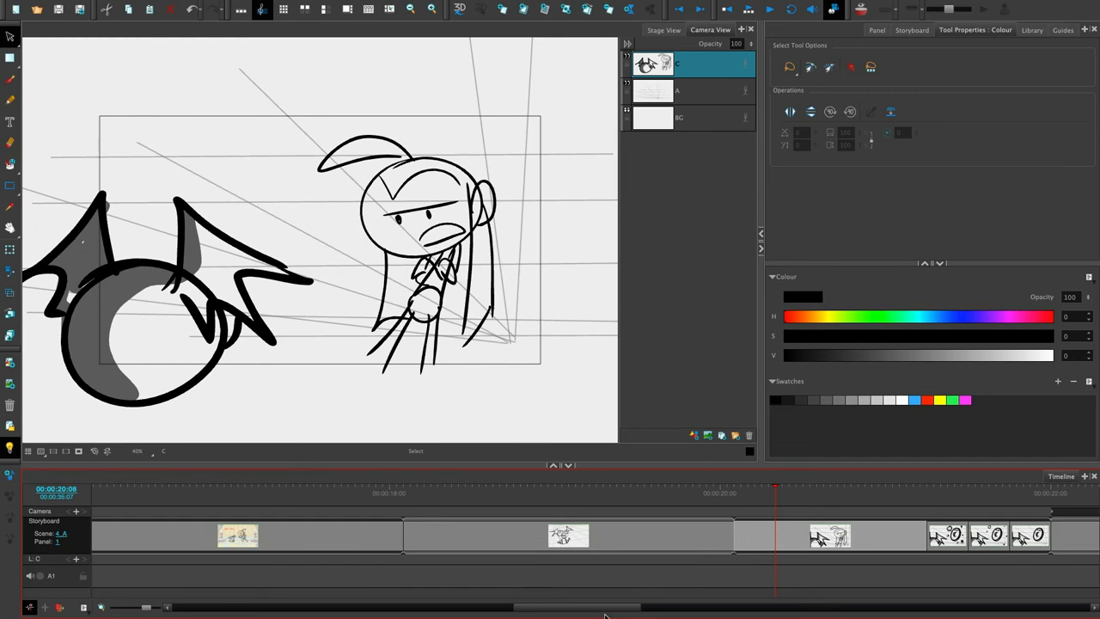
- Review the closing panels of scene 4_A, from its first panel through panel 4
drag(640, 614, 707, 608)
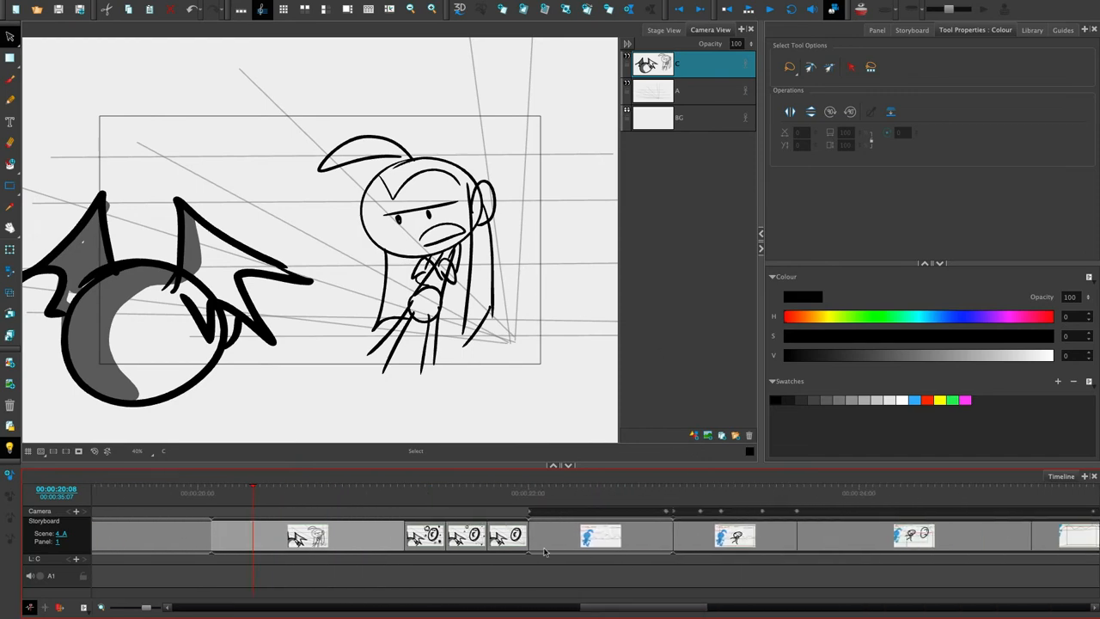
click(474, 496)
click(288, 496)
click(176, 545)
click(267, 537)
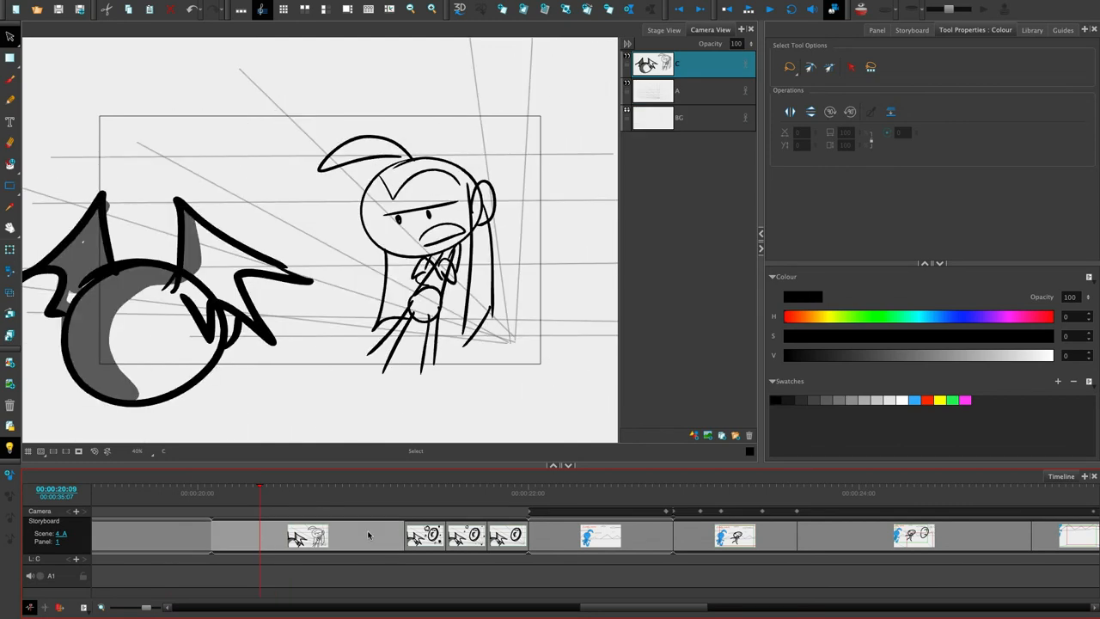
click(452, 535)
click(514, 533)
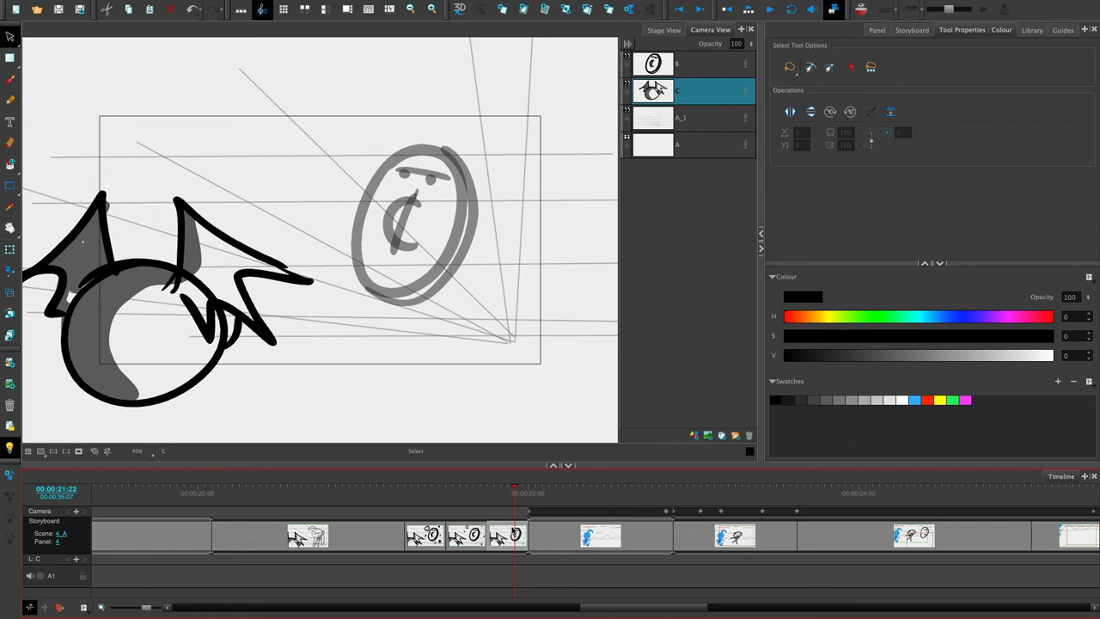
- With 3D enabled for scene 4_A, brush large black looping strokes across the frame on layer C of panel 4
drag(631, 607, 446, 594)
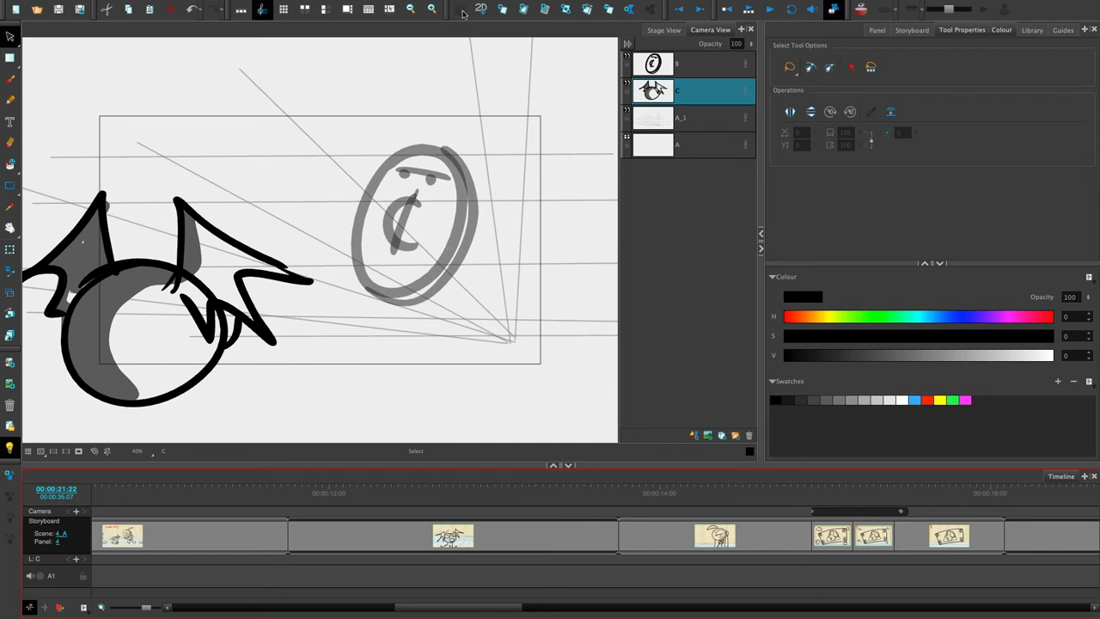
key(alt+b)
drag(518, 185, 483, 388)
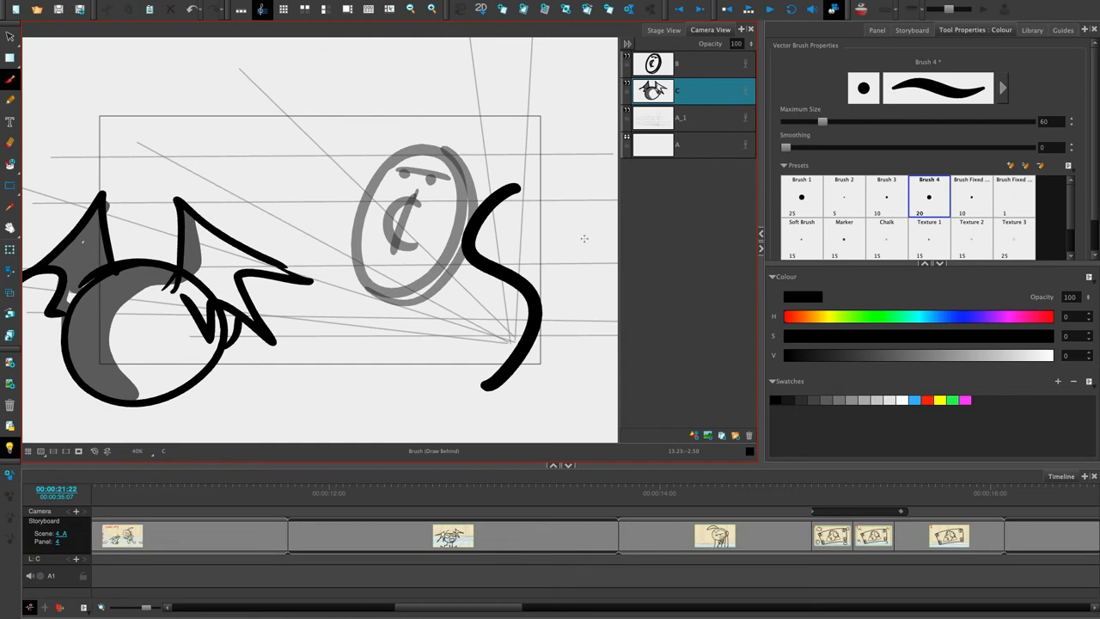
mouse_move(426, 149)
mouse_down()
mouse_move(384, 342)
mouse_move(305, 249)
mouse_up()
mouse_move(550, 230)
mouse_down()
mouse_move(432, 378)
mouse_move(408, 331)
mouse_up()
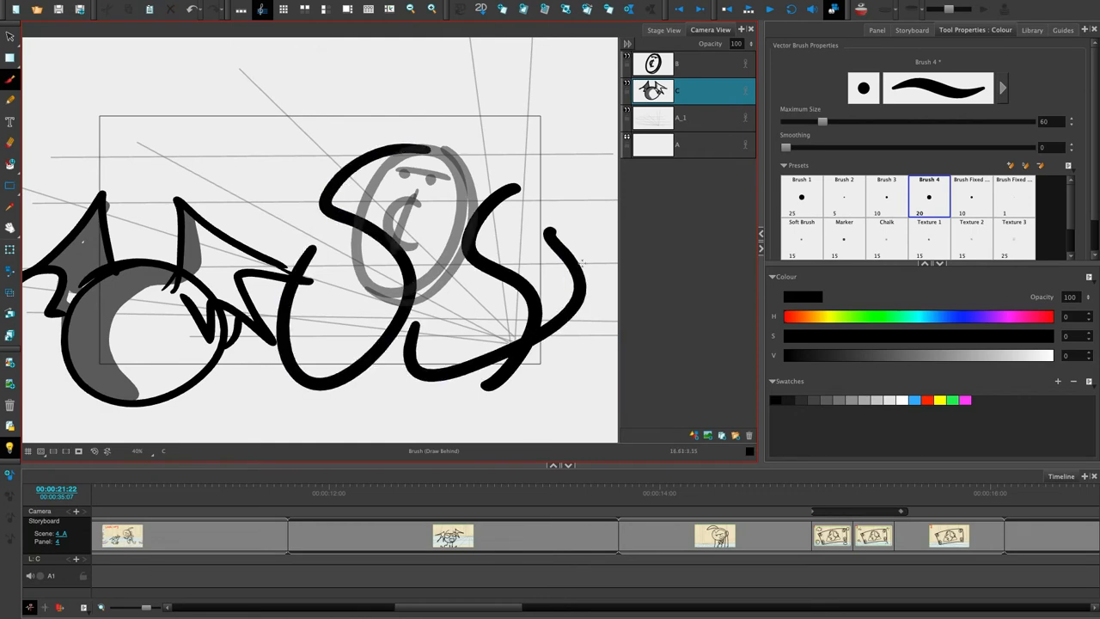
mouse_move(225, 247)
mouse_down()
mouse_move(274, 158)
mouse_move(288, 263)
mouse_up()
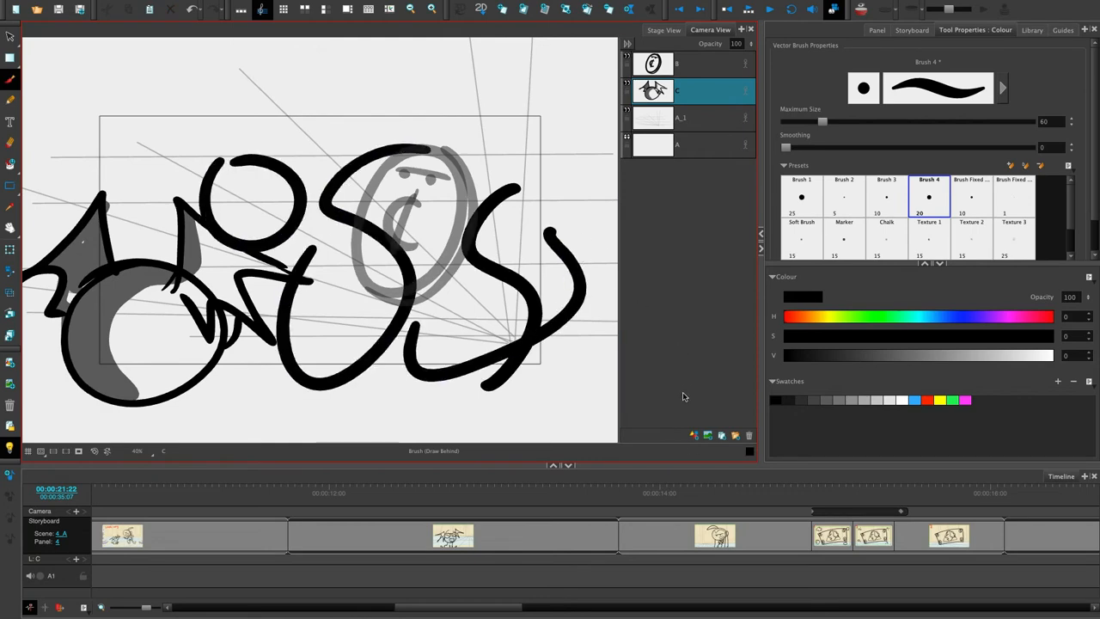
- Brush more black looping strokes outside the camera frame, beside and above it, on layer C
key(1)
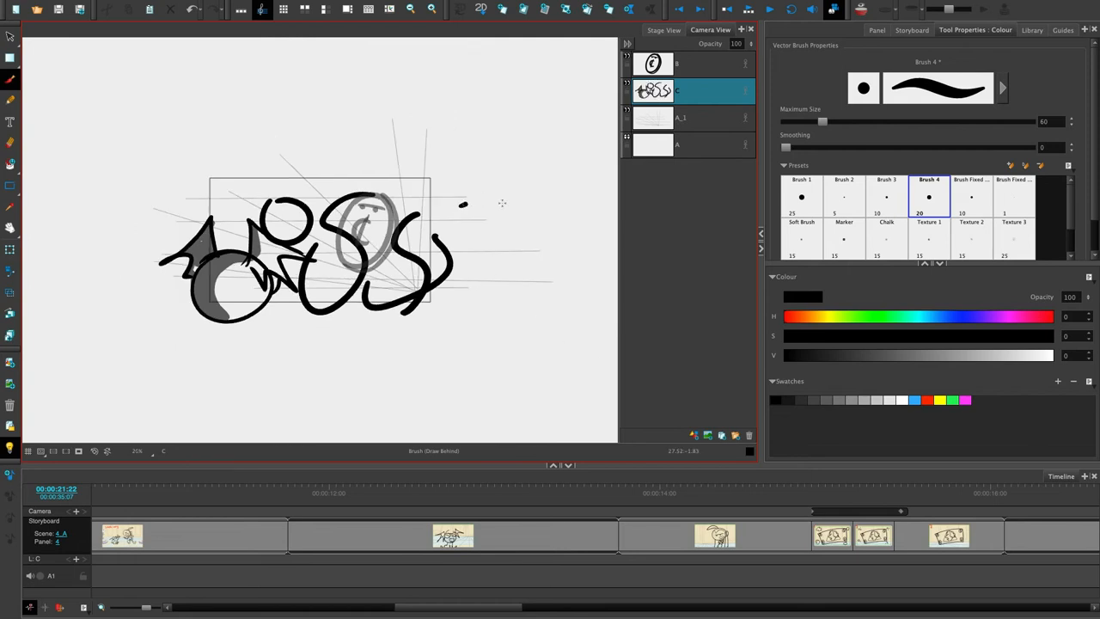
drag(502, 203, 562, 214)
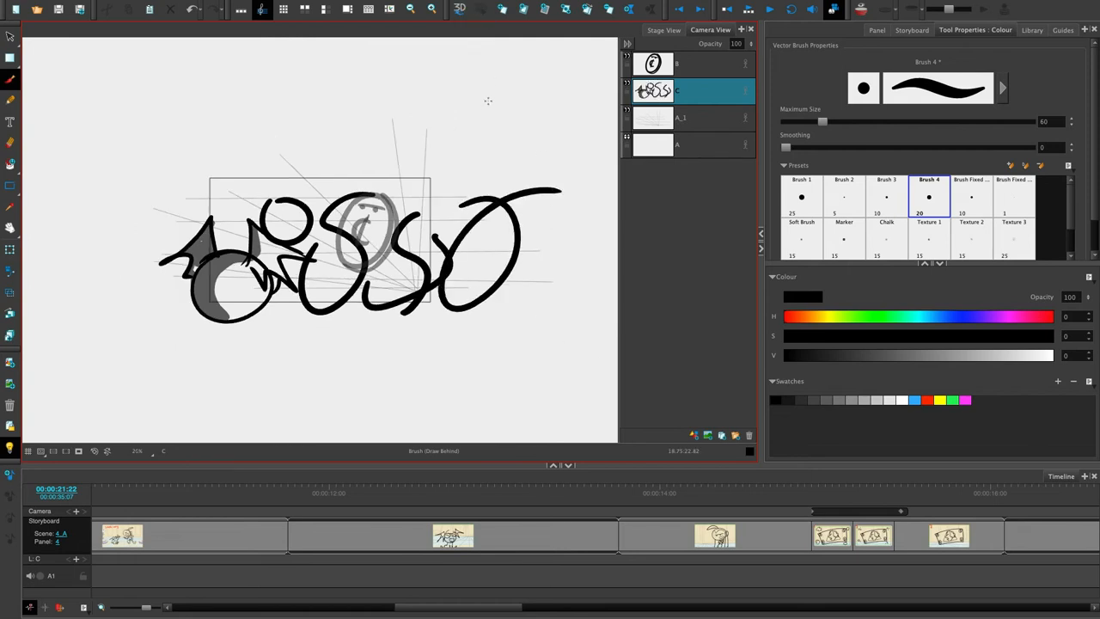
mouse_move(458, 110)
mouse_down()
mouse_move(504, 115)
mouse_move(475, 194)
mouse_up()
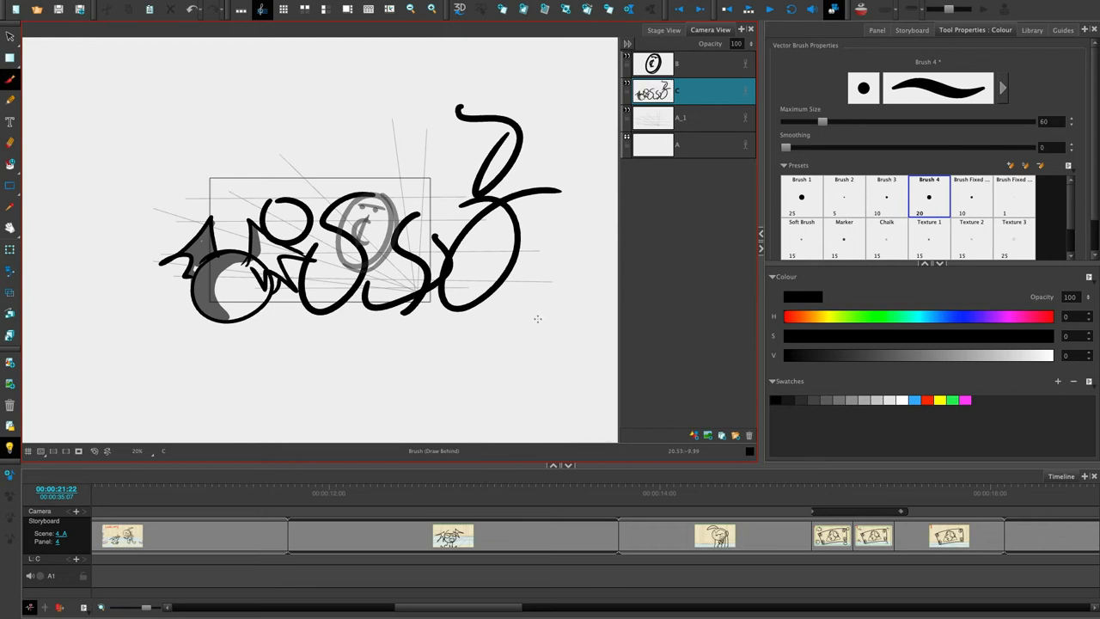
drag(533, 329, 550, 301)
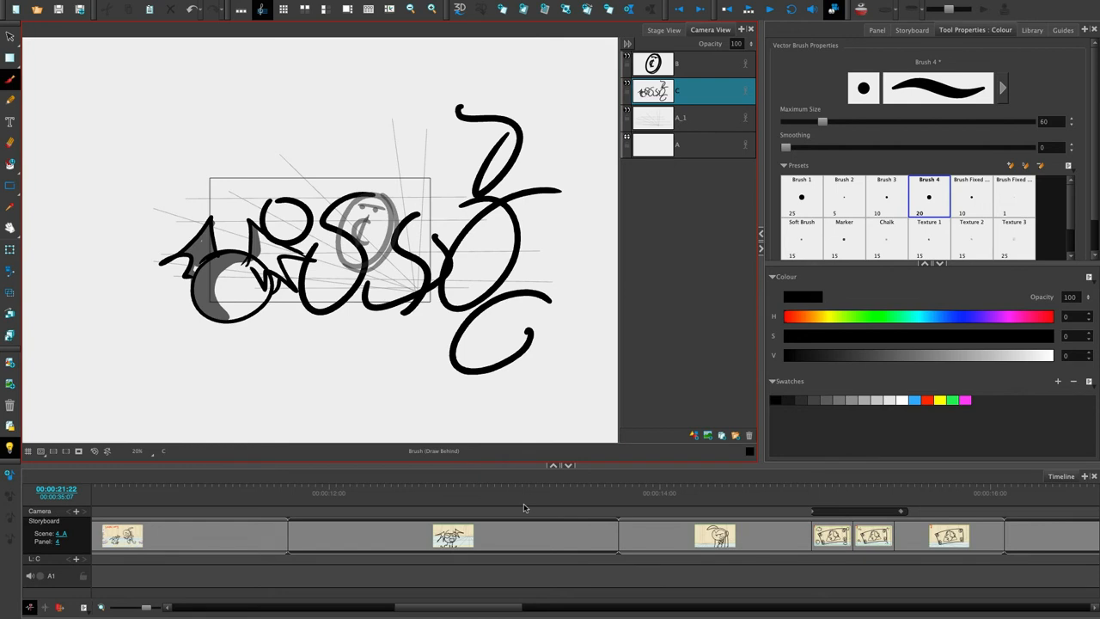
click(461, 10)
mouse_move(344, 81)
mouse_down()
mouse_move(399, 97)
mouse_move(441, 56)
mouse_up()
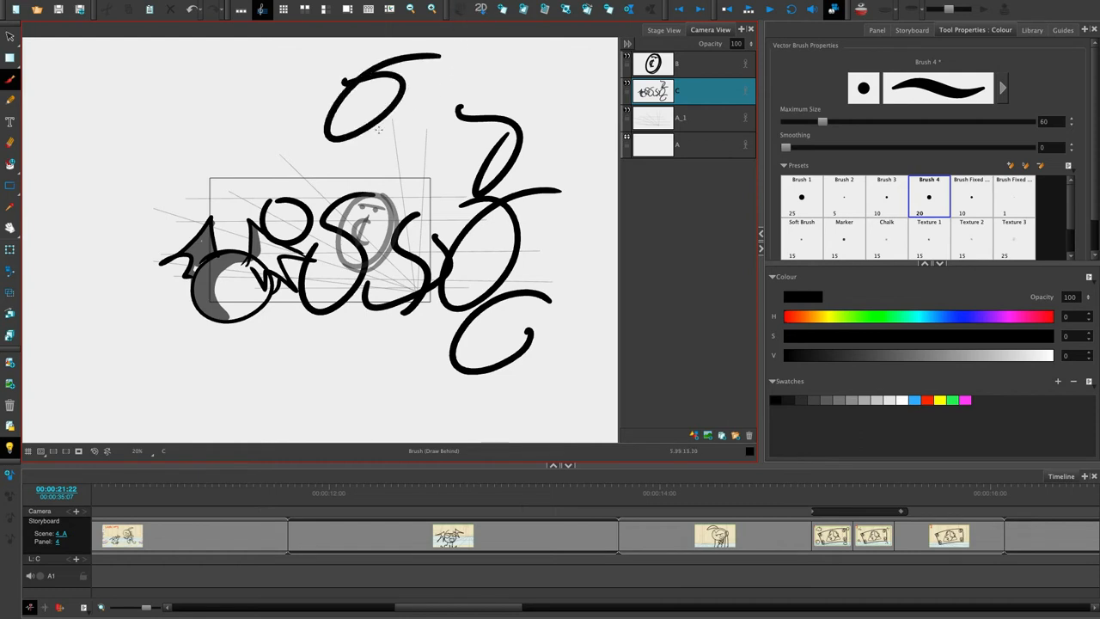
- Undo all the test brush strokes on layer C of scene 4_A, leaving only the creature drawing
click(11, 228)
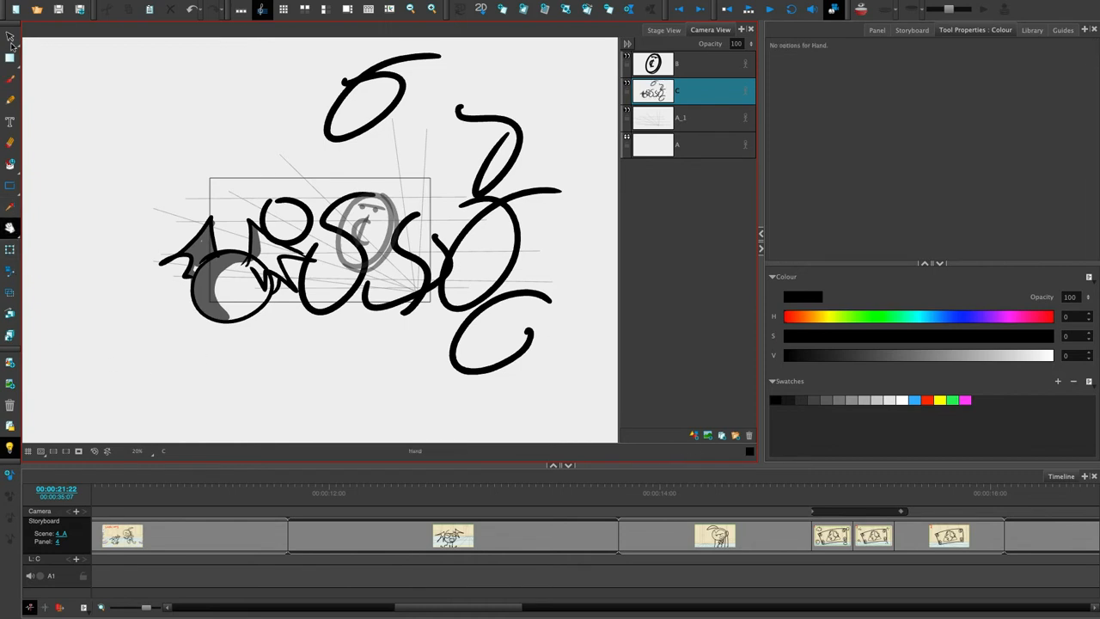
key(alt+s)
key(ctrl+z)
key(ctrl+z)
key(ctrl+z)
key(ctrl+z)
key(ctrl+z)
key(ctrl+z)
key(ctrl+z)
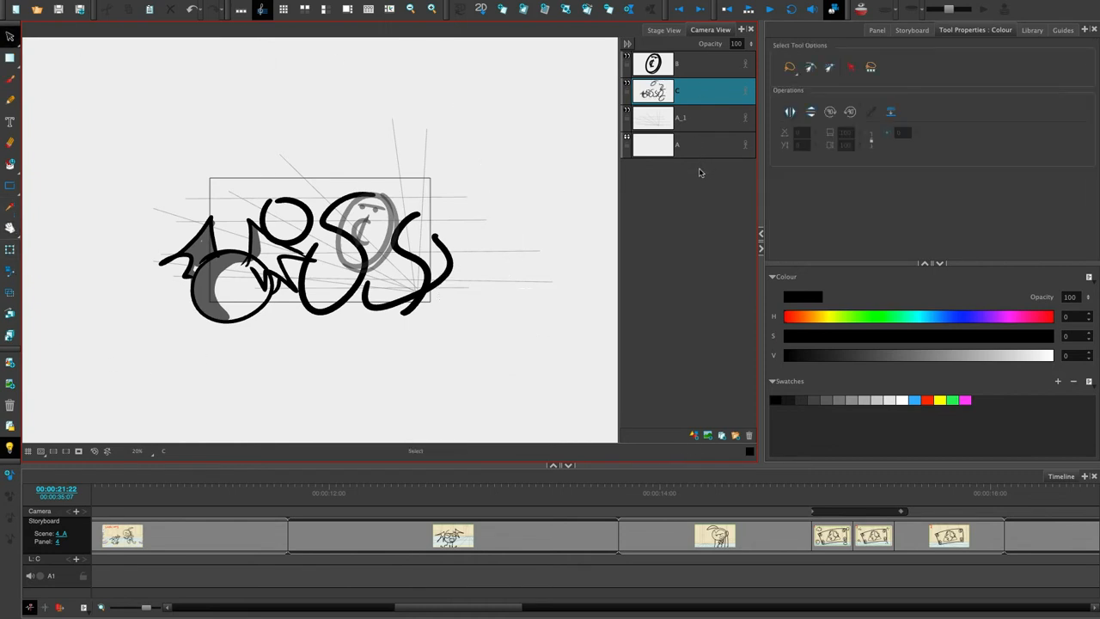
key(ctrl+z)
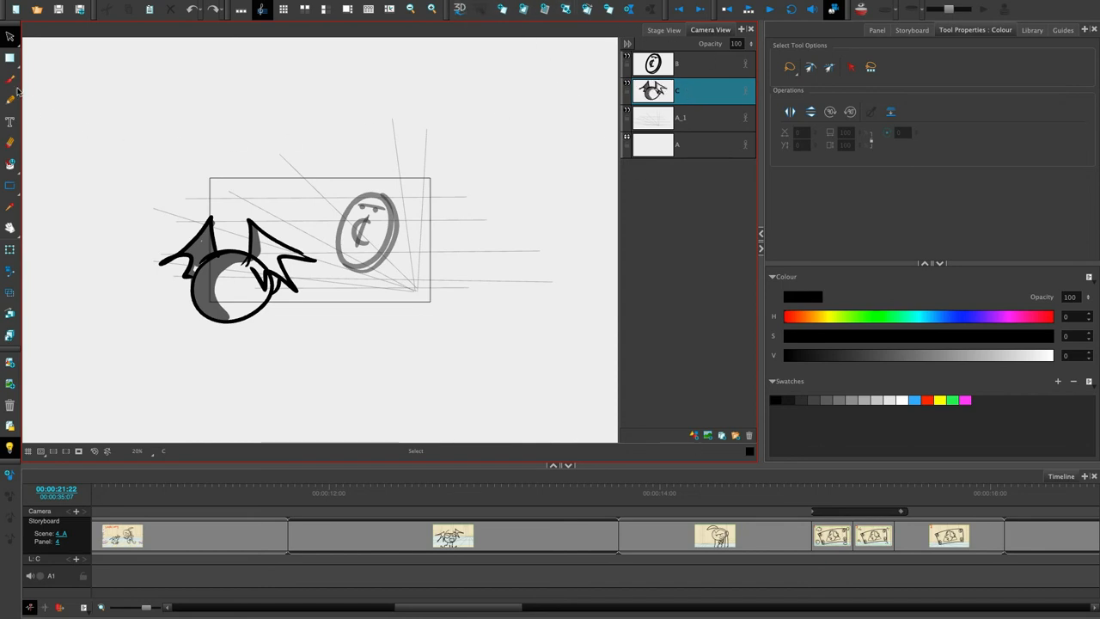
- Brush two short test squiggles outside the camera frame, undo them, and reset scene 4_A to 2D
key(alt+b)
mouse_move(518, 142)
mouse_down()
mouse_move(548, 200)
mouse_move(509, 193)
mouse_up()
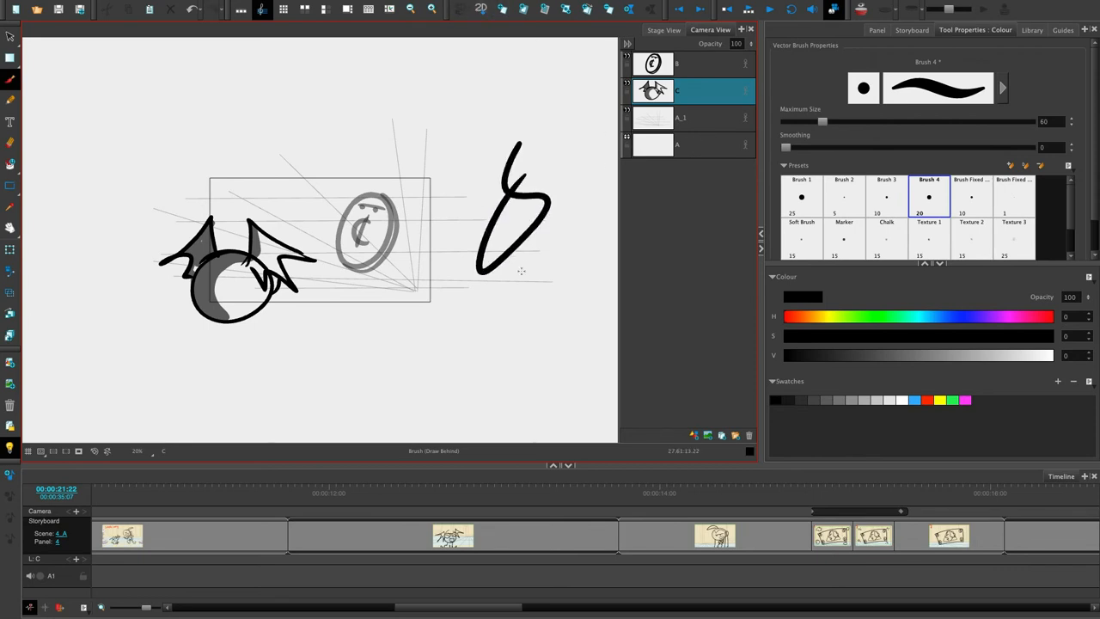
mouse_move(519, 282)
mouse_down()
mouse_move(506, 333)
mouse_move(512, 326)
mouse_up()
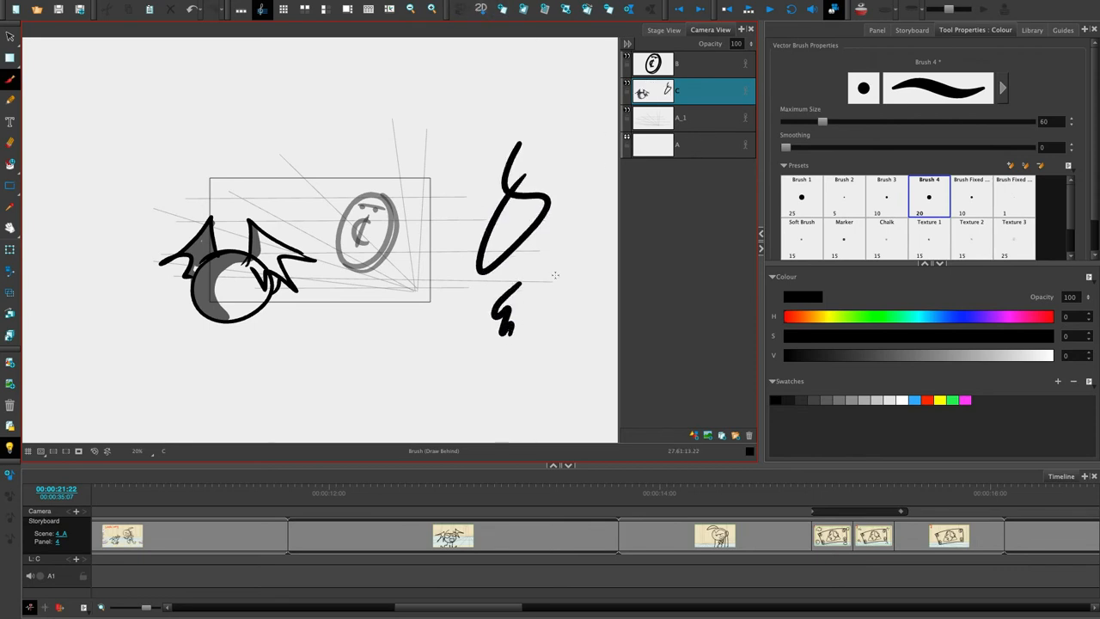
mouse_move(475, 609)
mouse_down()
mouse_move(404, 615)
mouse_move(395, 604)
mouse_move(420, 604)
mouse_up()
key(ctrl+z)
key(ctrl+z)
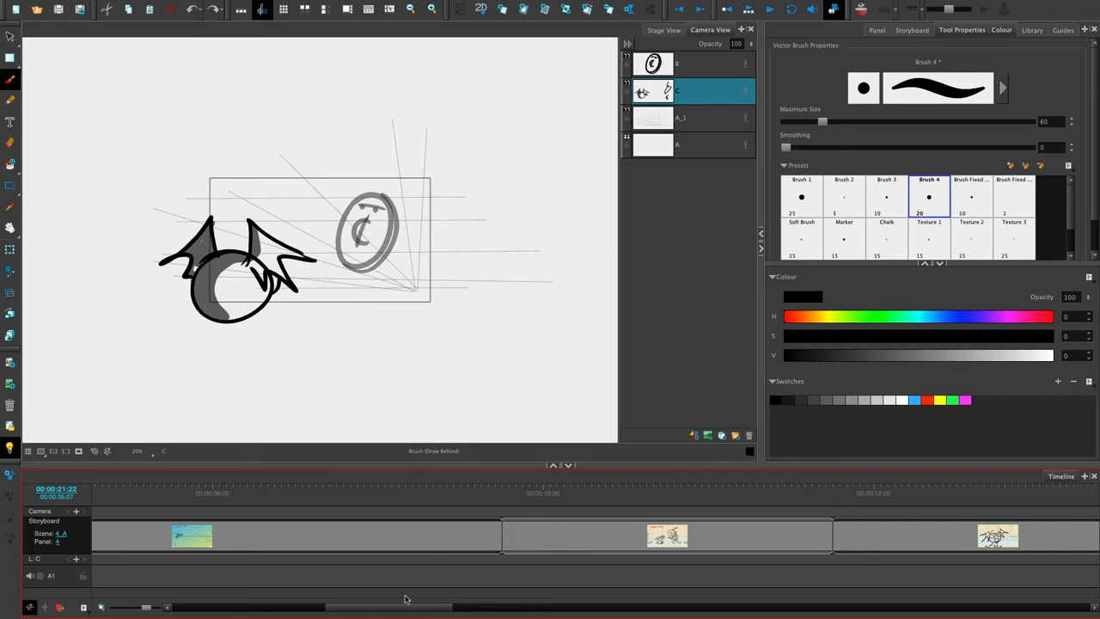
click(483, 14)
- Enable 3D for the simple cutting scene 2 and add a new panel after its first panel
click(673, 540)
drag(433, 604, 476, 602)
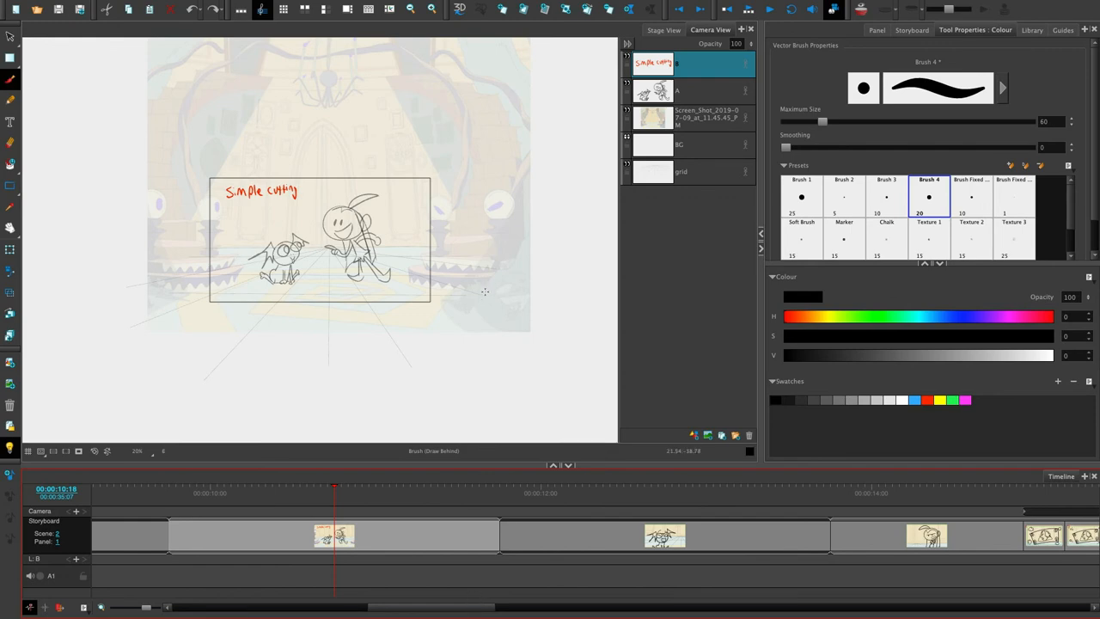
click(461, 9)
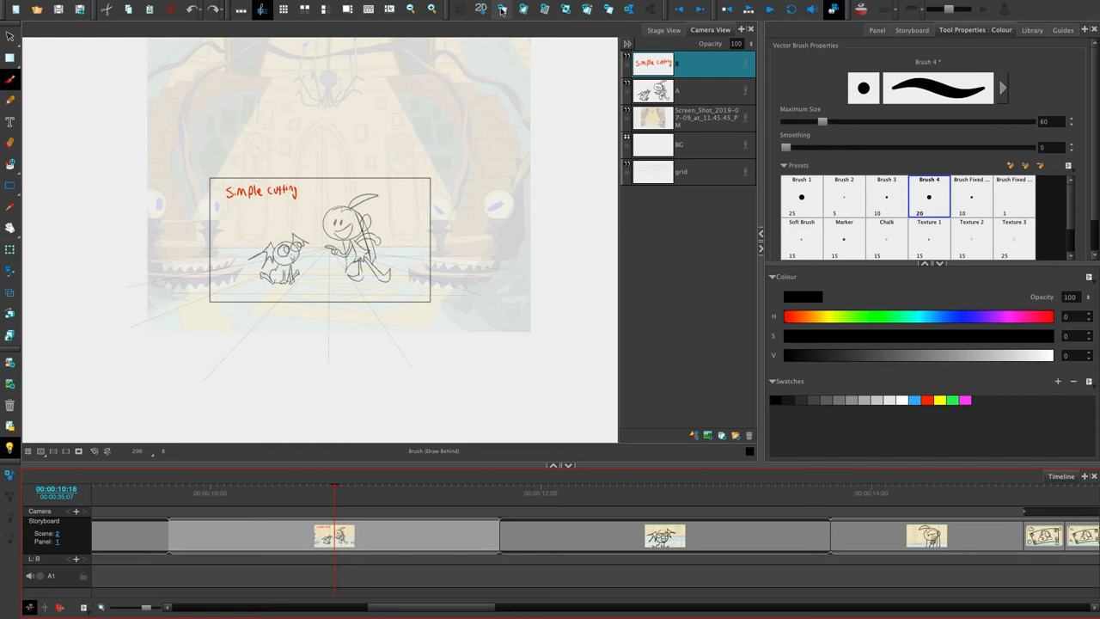
click(503, 9)
- Try an arched brush stroke on the BG layer of scene 2's new panel and undo it
click(11, 164)
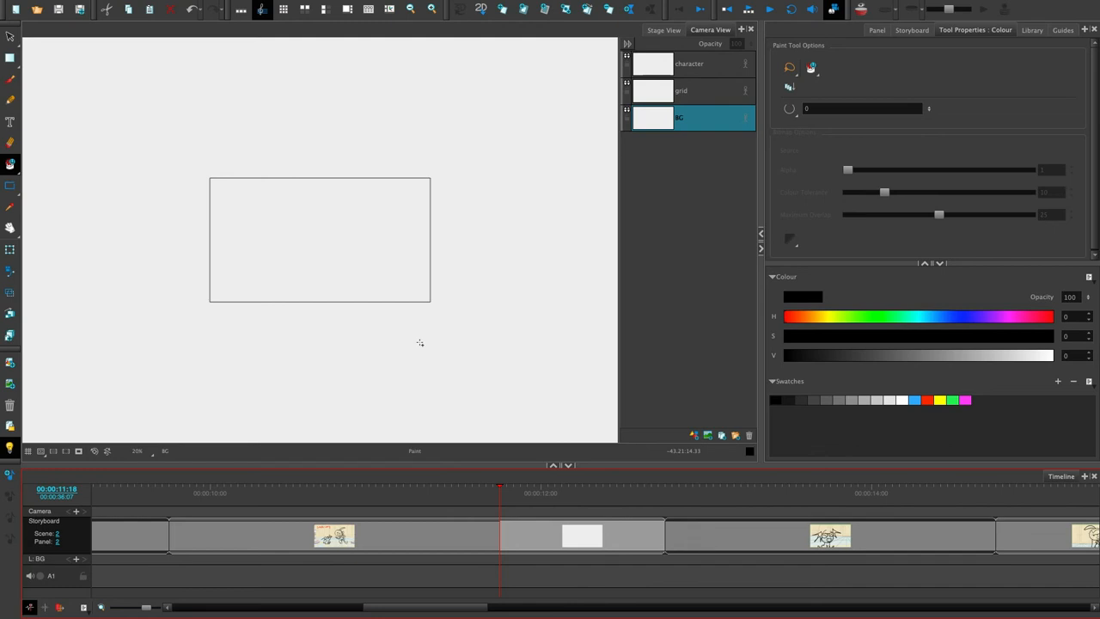
key(alt+b)
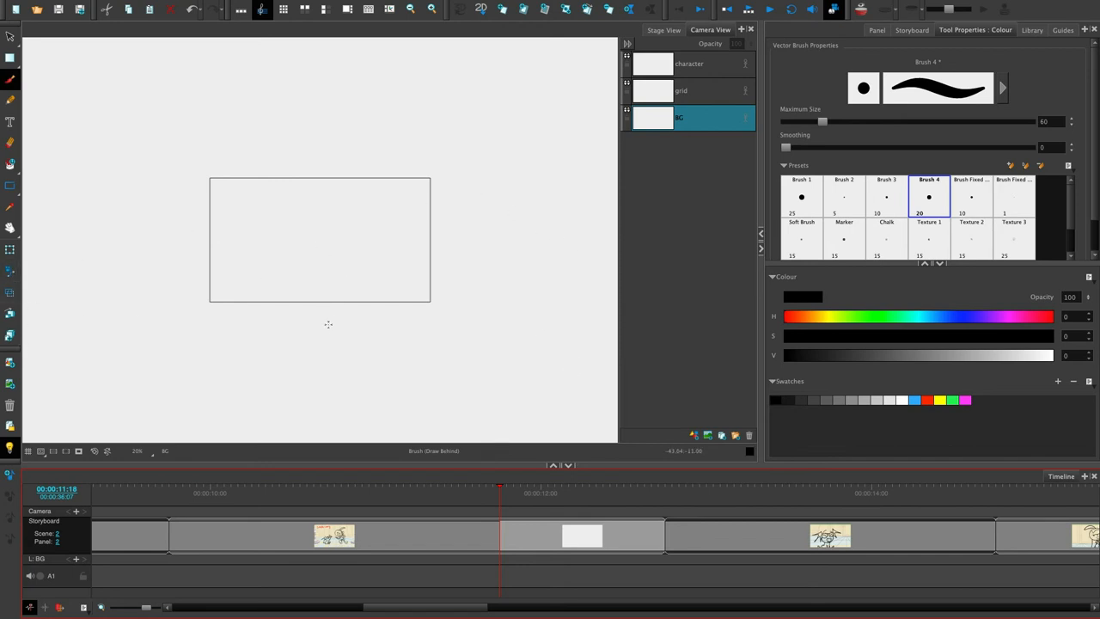
mouse_move(328, 325)
mouse_down()
mouse_move(389, 184)
mouse_move(438, 246)
mouse_move(441, 270)
mouse_up()
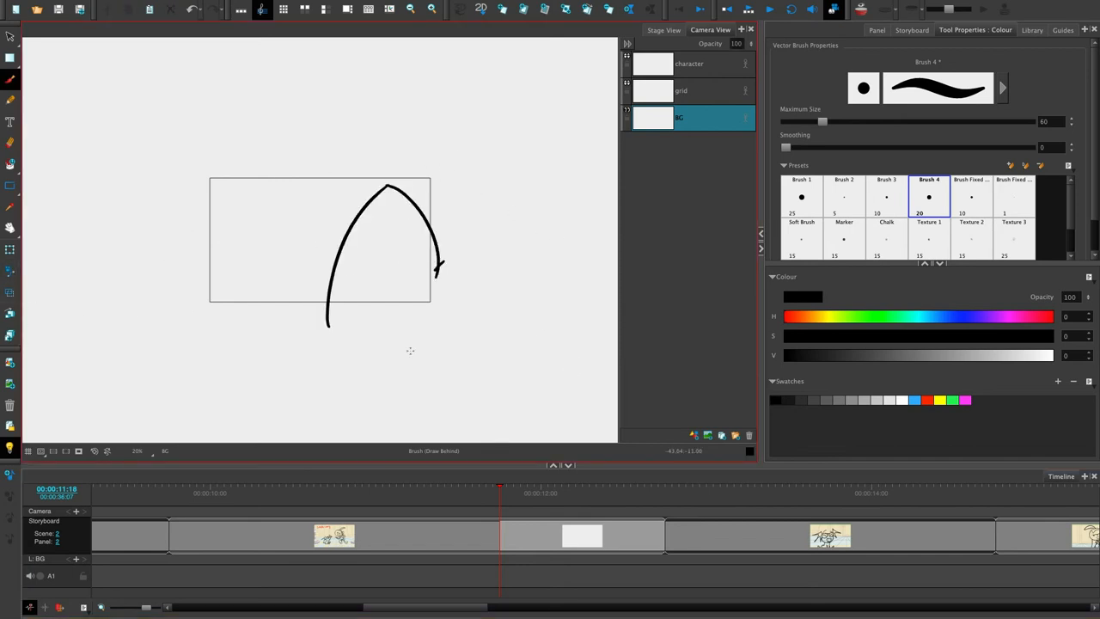
key(ctrl+z)
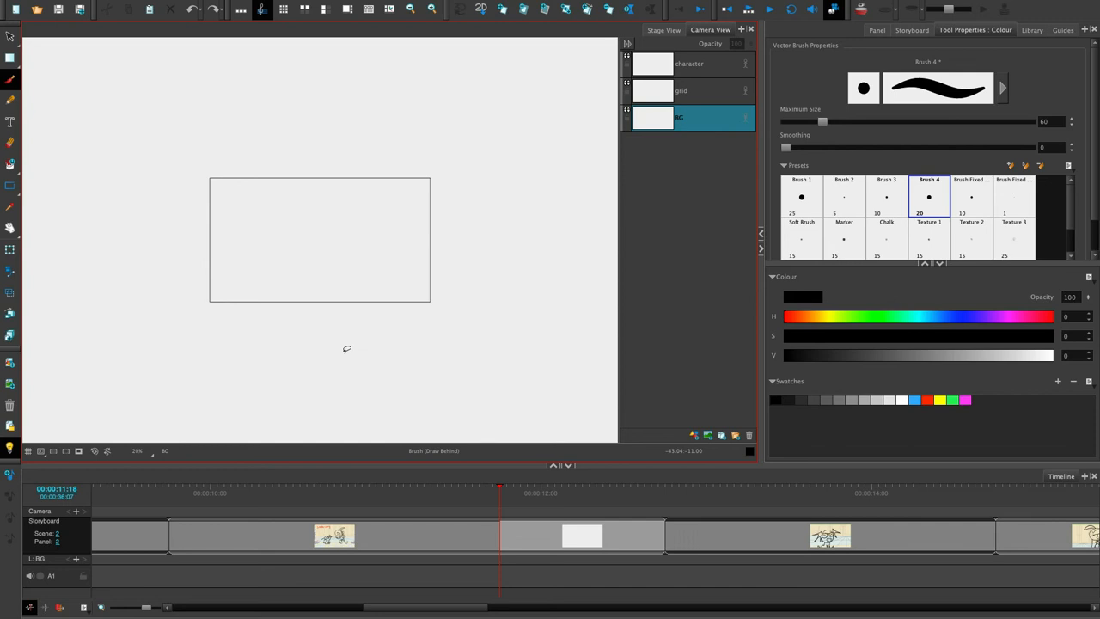
- Start an export to Toon Boom and set the destination path to the Downloads folder
mouse_move(68, 12)
click(106, 7)
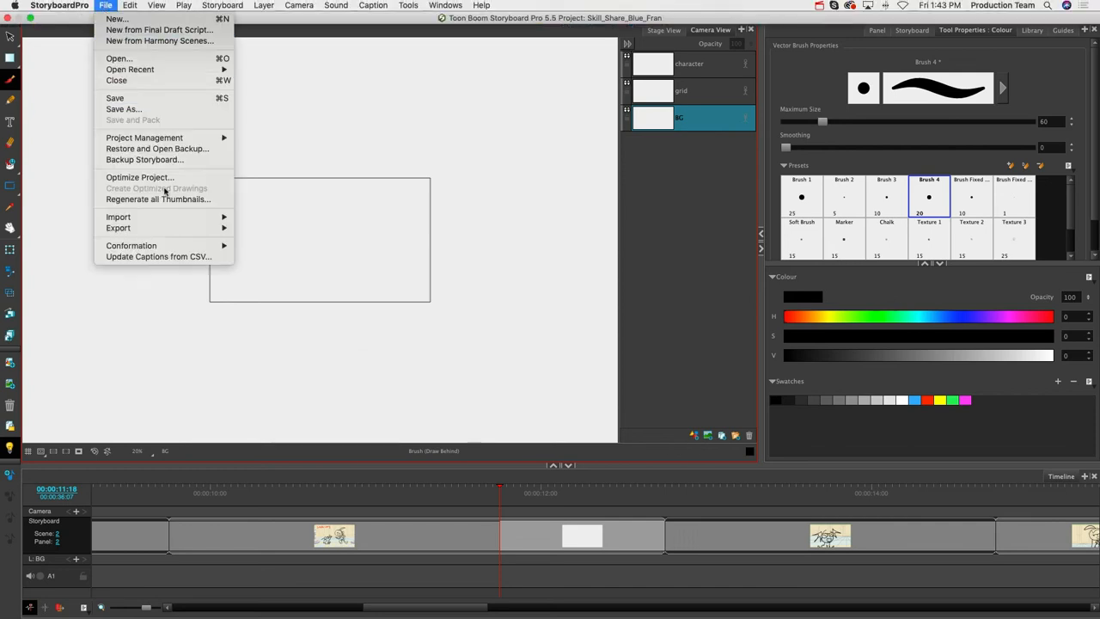
mouse_move(215, 229)
click(307, 314)
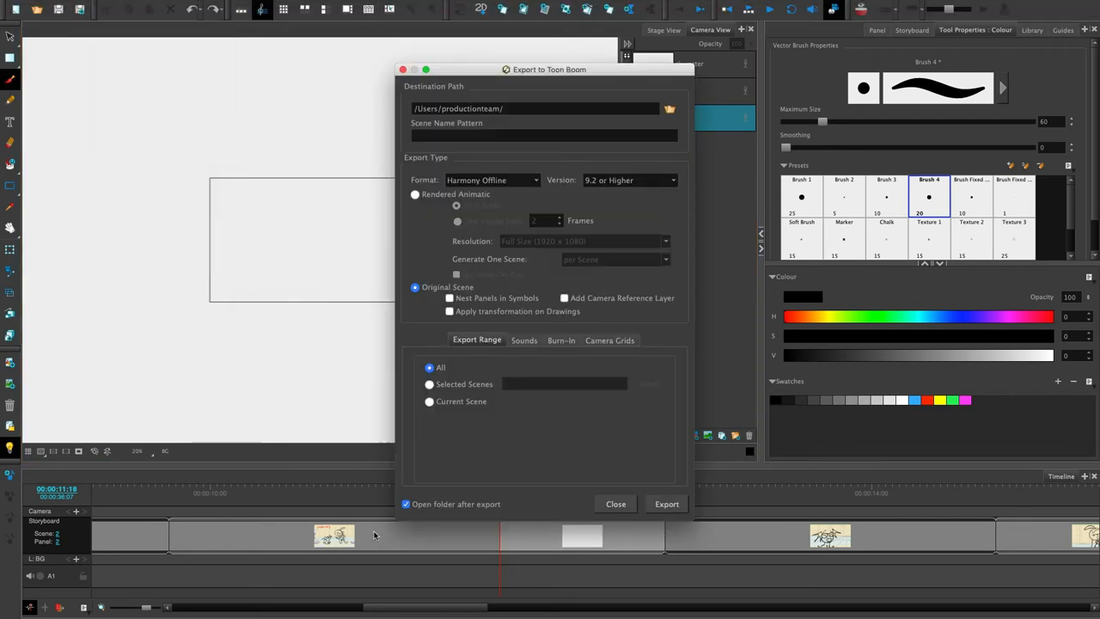
click(670, 110)
click(482, 192)
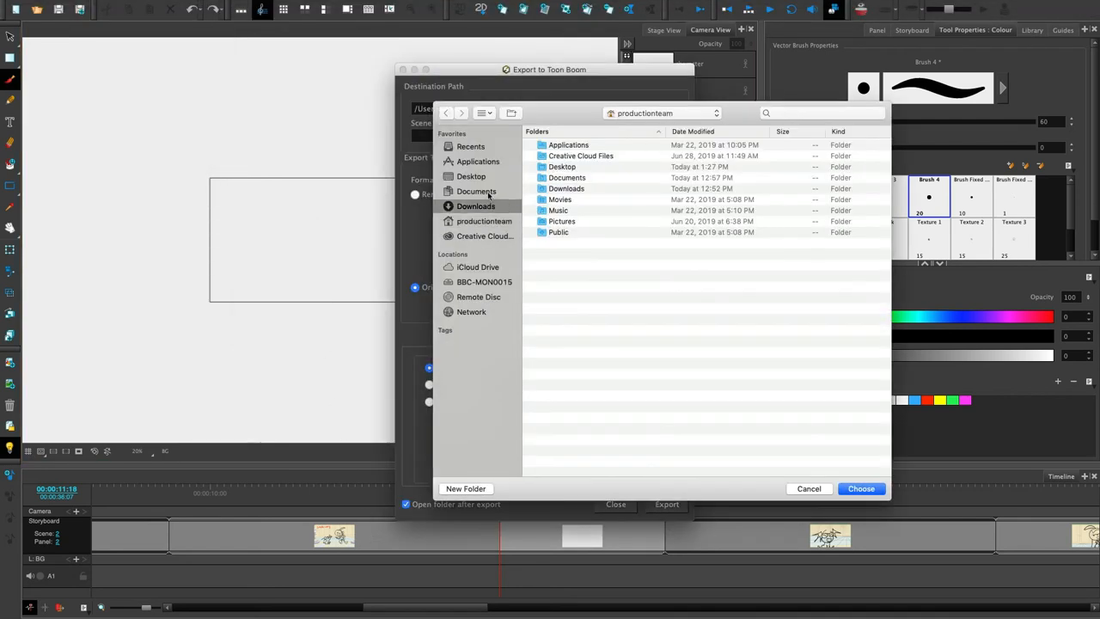
click(478, 206)
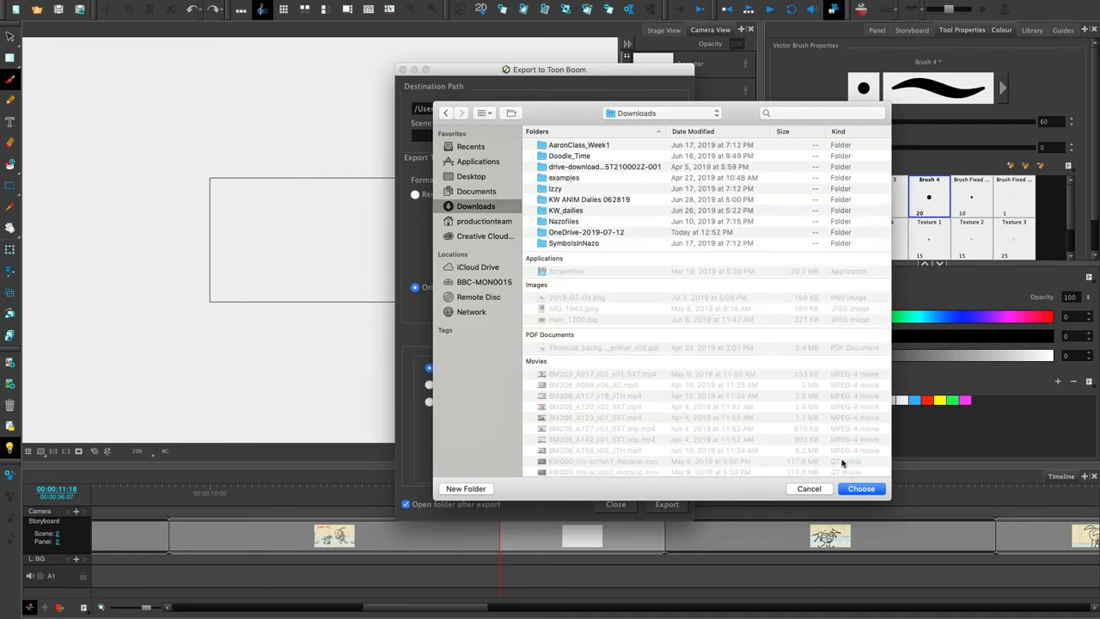
click(861, 489)
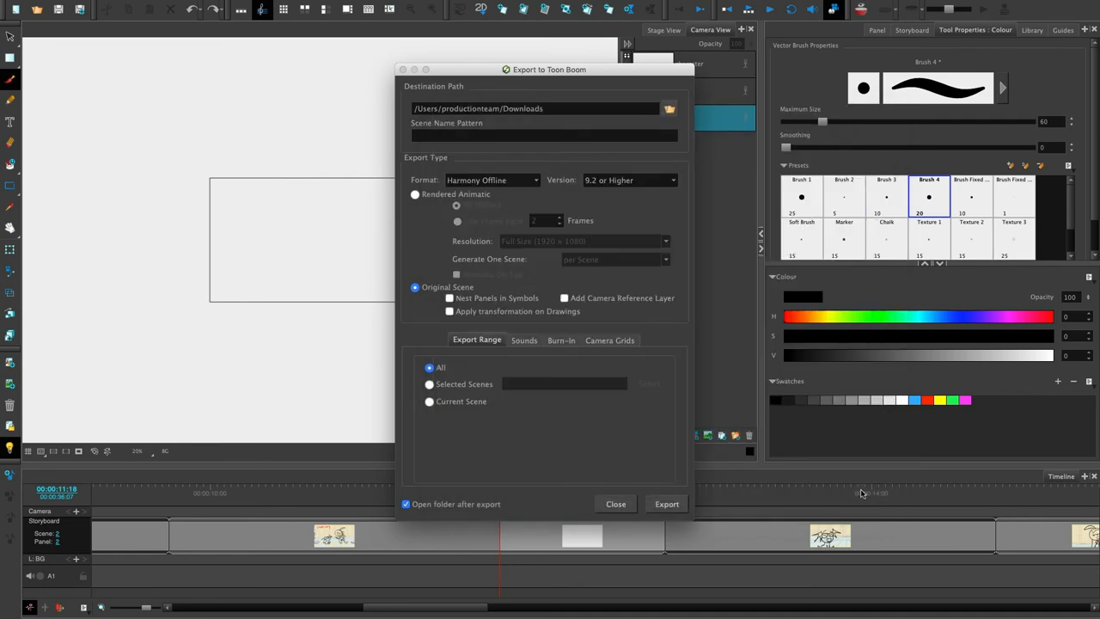
- Change the export destination to the Skill Share folder on the Desktop and export all scenes in Harmony Offline format
click(669, 110)
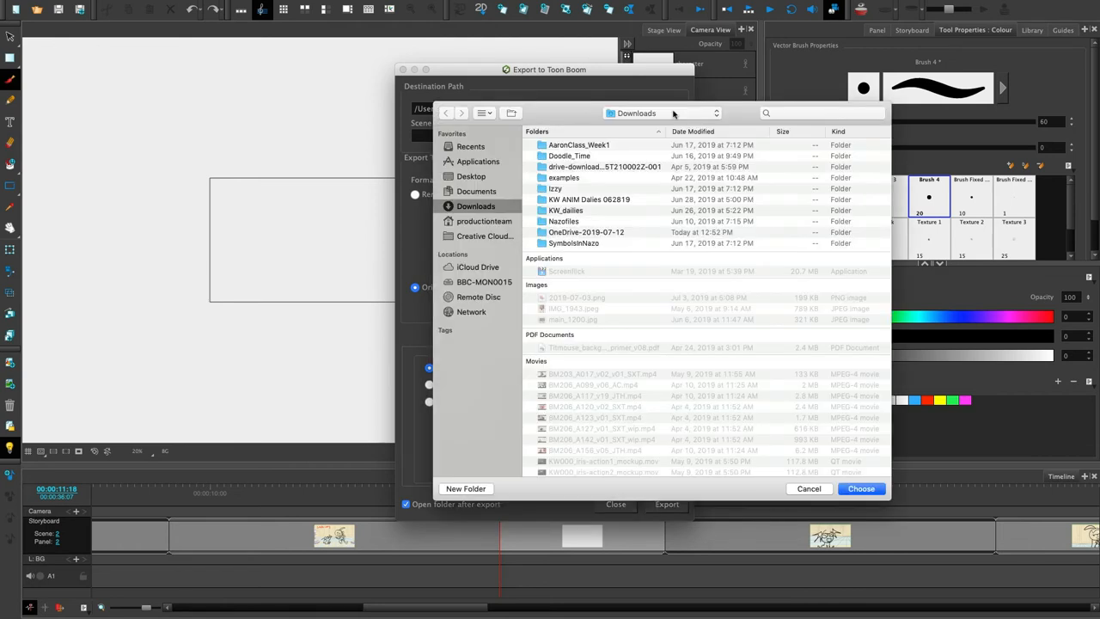
click(491, 178)
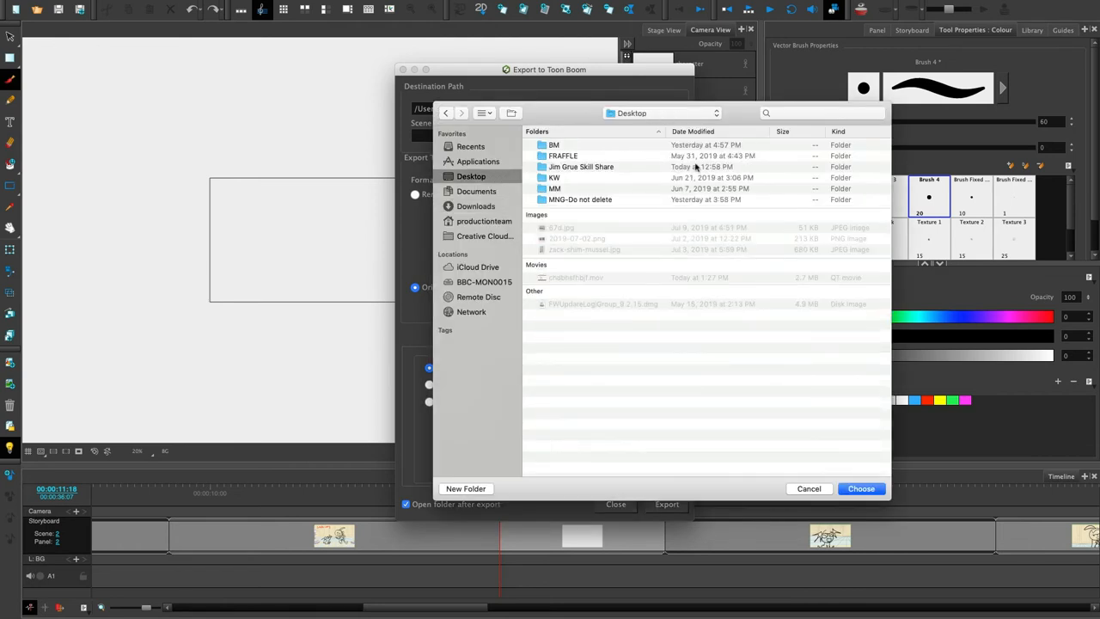
click(603, 169)
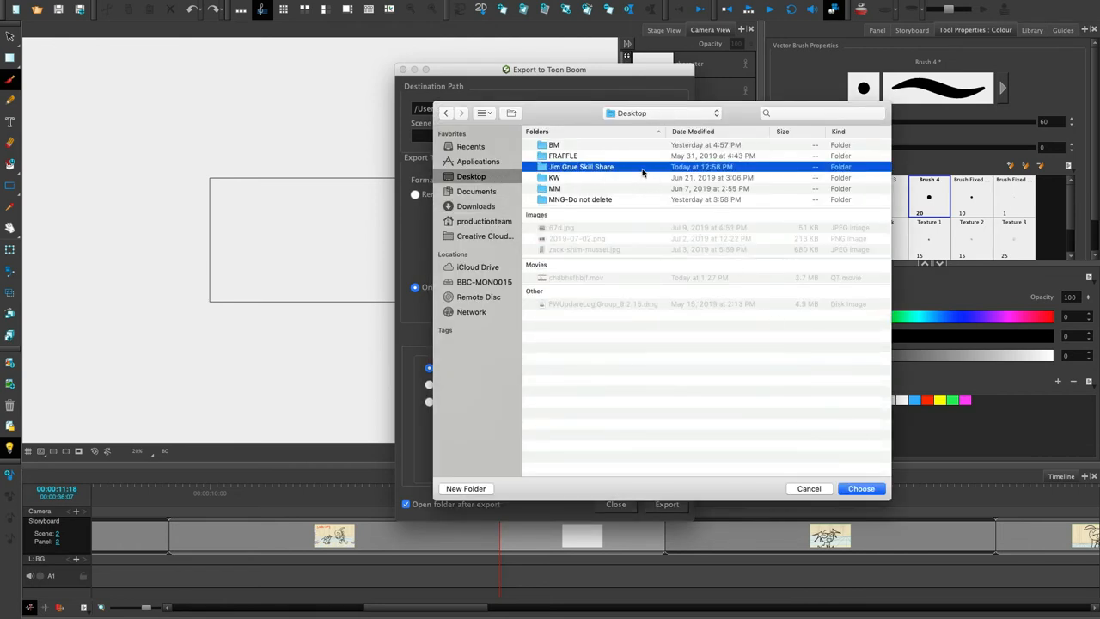
double_click(642, 172)
click(855, 489)
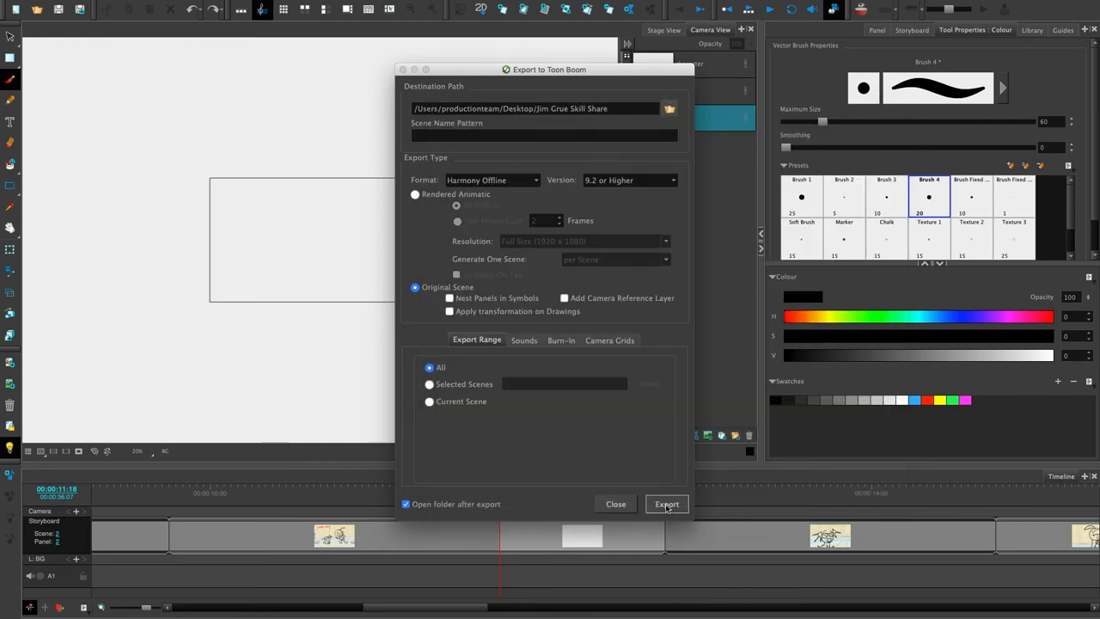
click(667, 505)
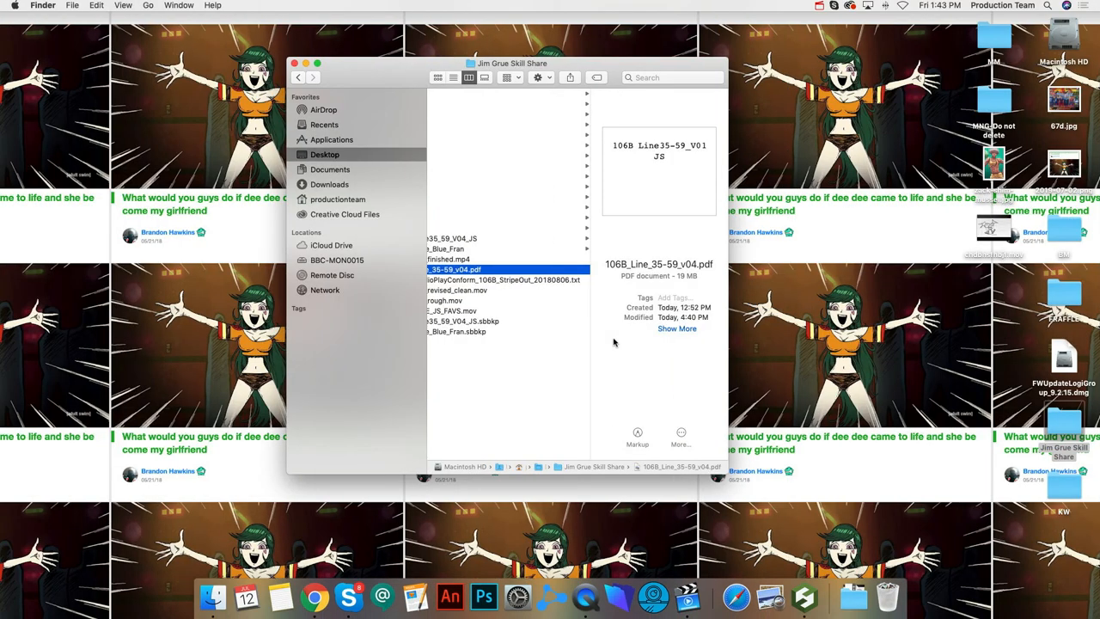
- Examine the exported scene folders and the Skill_Share_Blue_Fran project folder's contents in Finder, closing the window when done
click(507, 350)
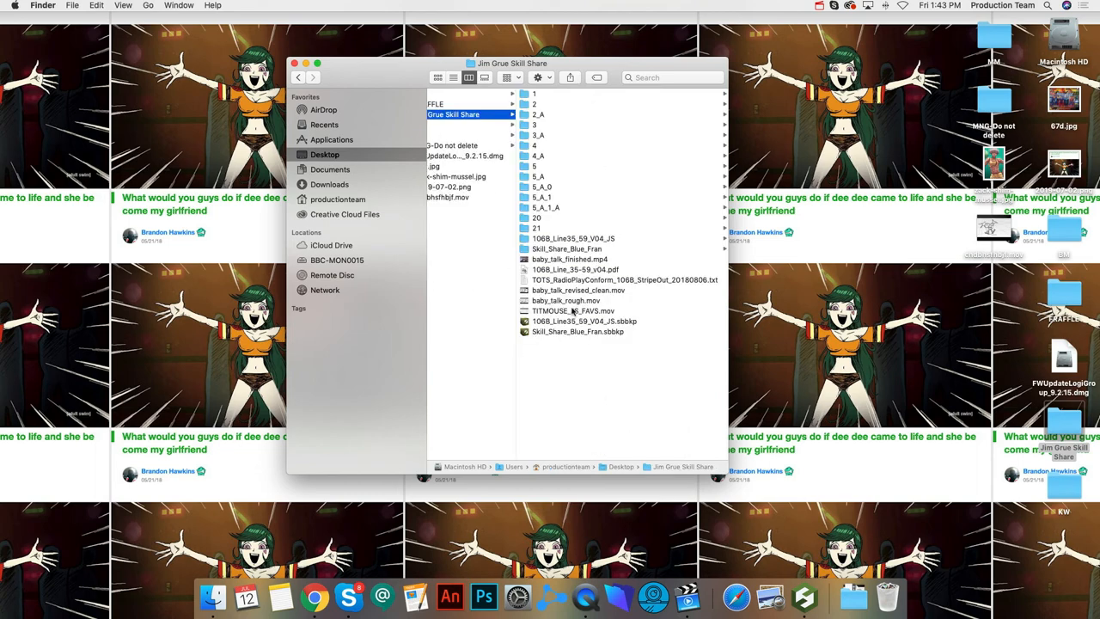
click(487, 115)
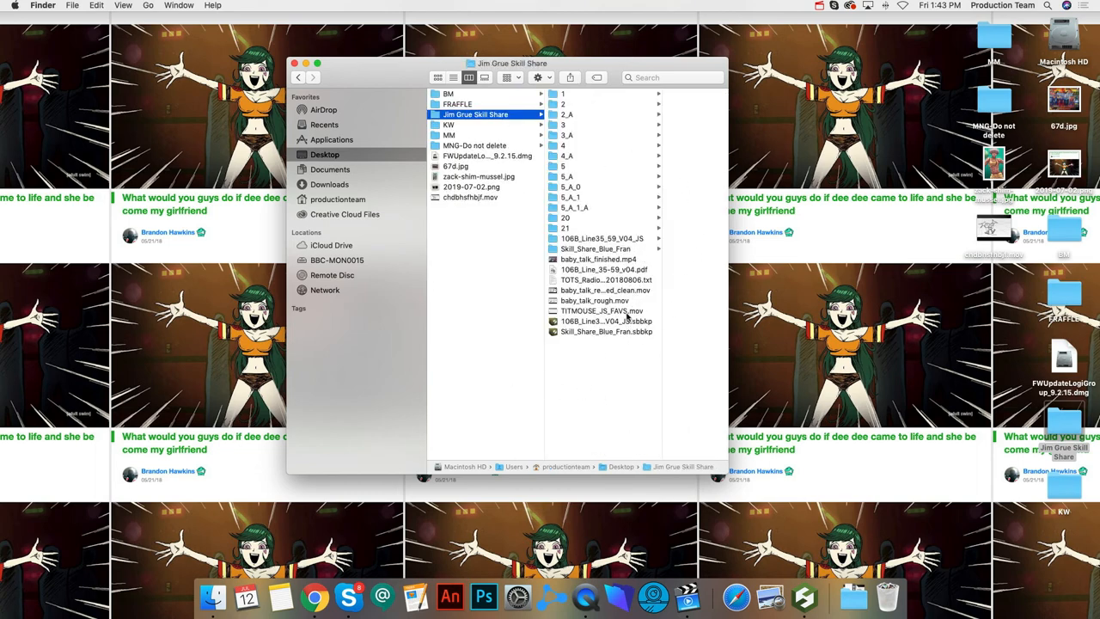
click(629, 249)
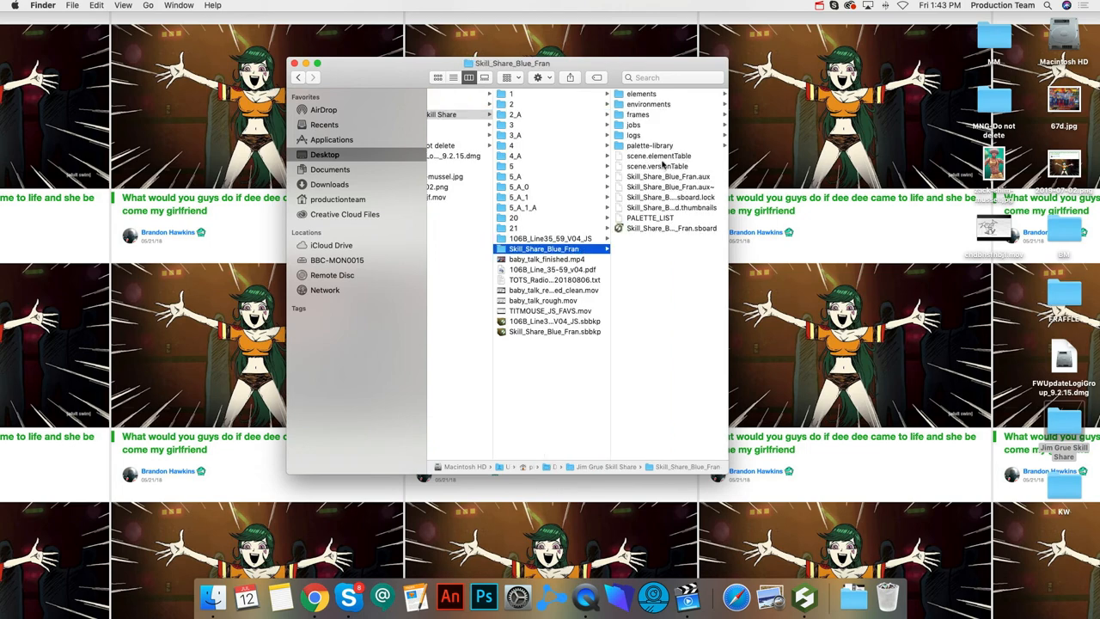
click(703, 230)
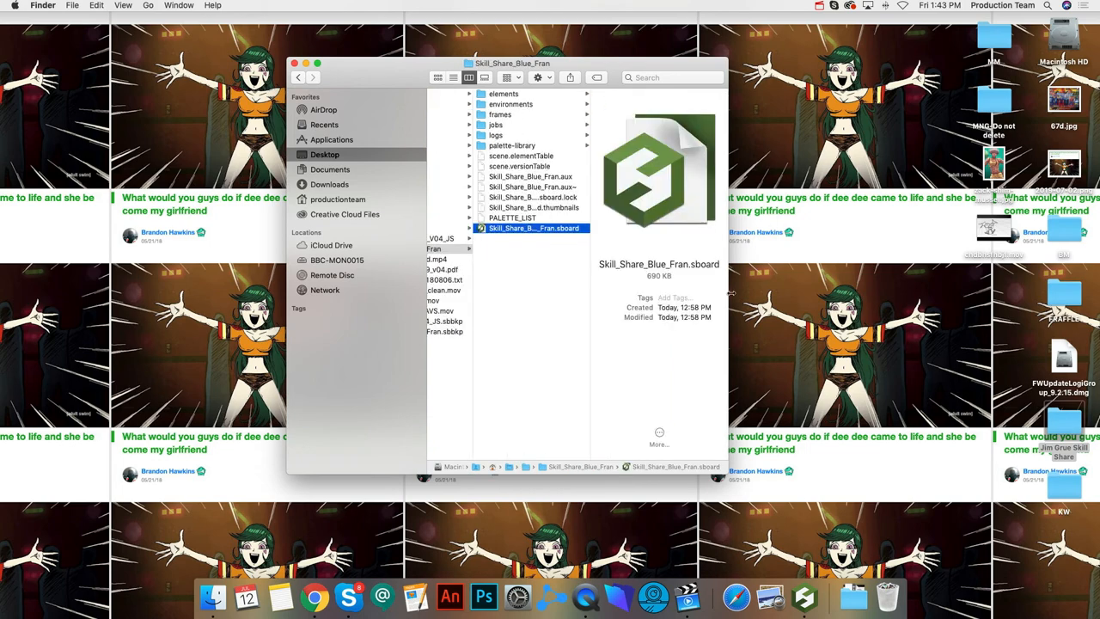
click(540, 399)
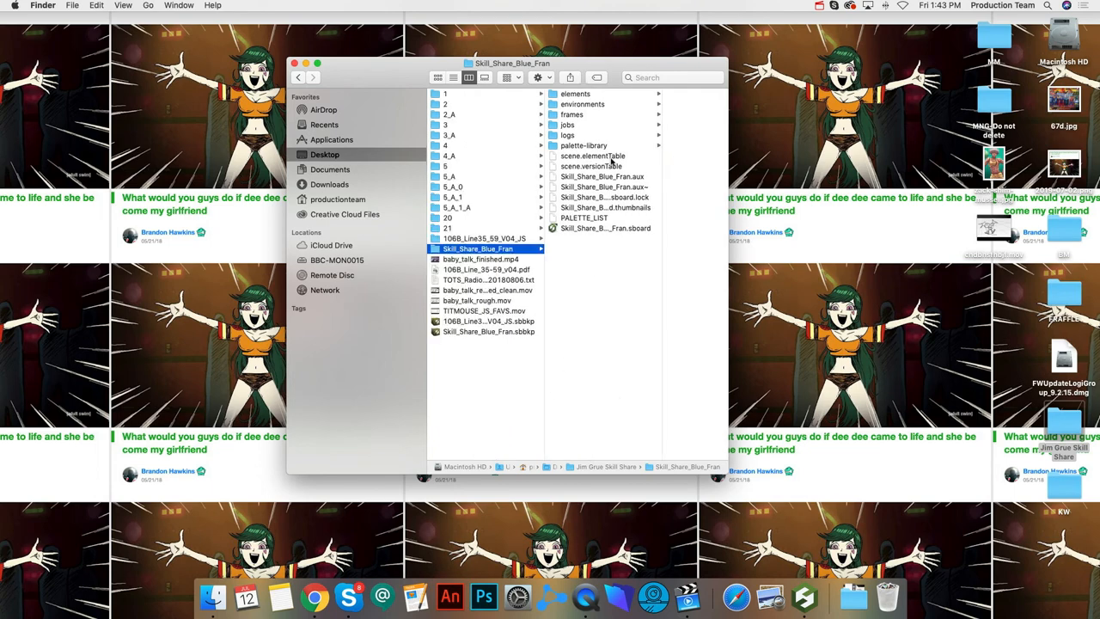
click(612, 178)
click(543, 399)
click(479, 438)
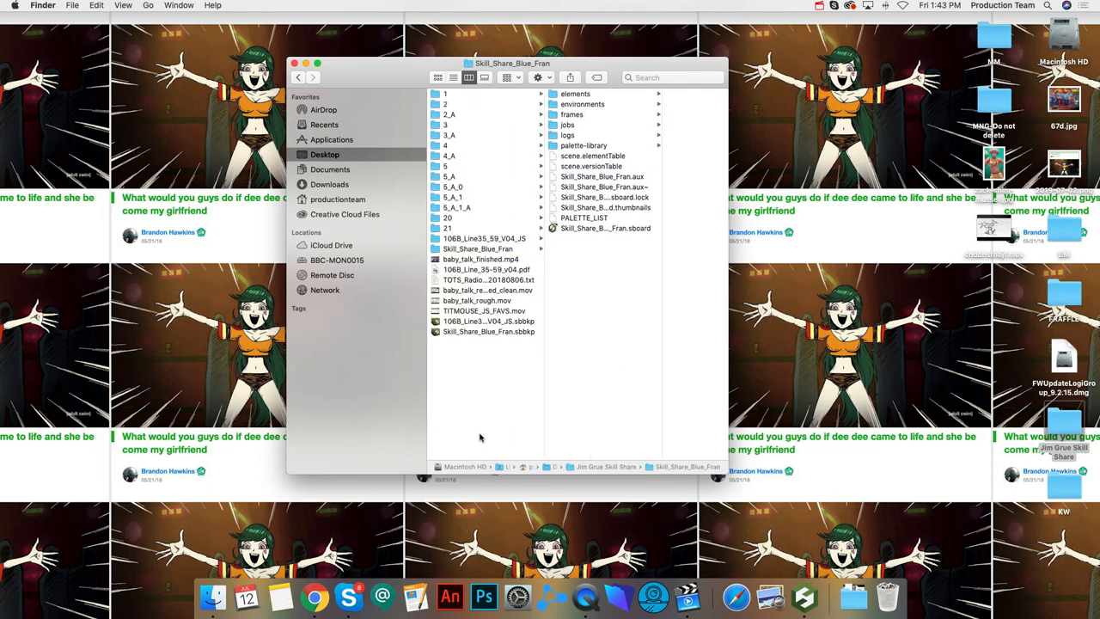
click(293, 63)
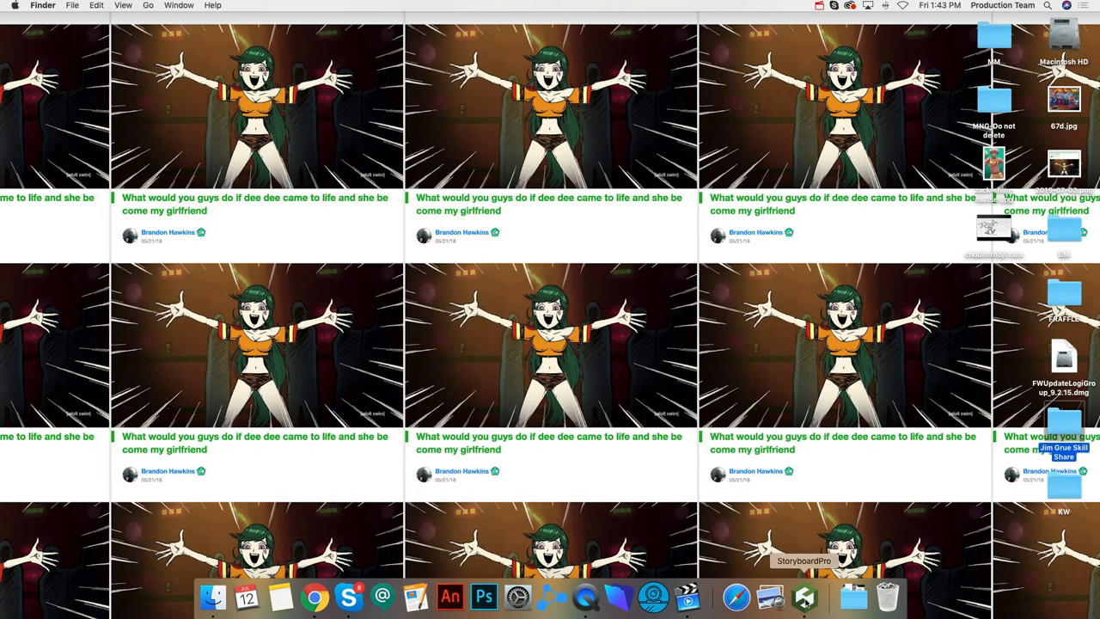
- Switch back to Storyboard Pro and view panel 4 of the simple cutting scene 4 and the dynamic cutting scene 2_A
click(805, 597)
click(537, 308)
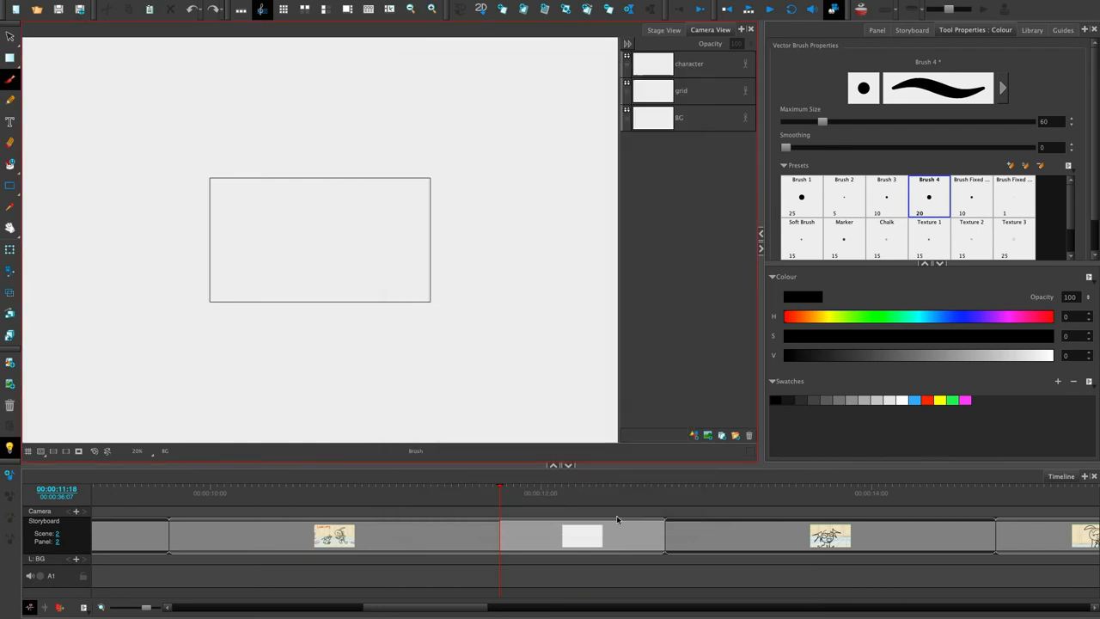
scroll(508, 612, right, 10)
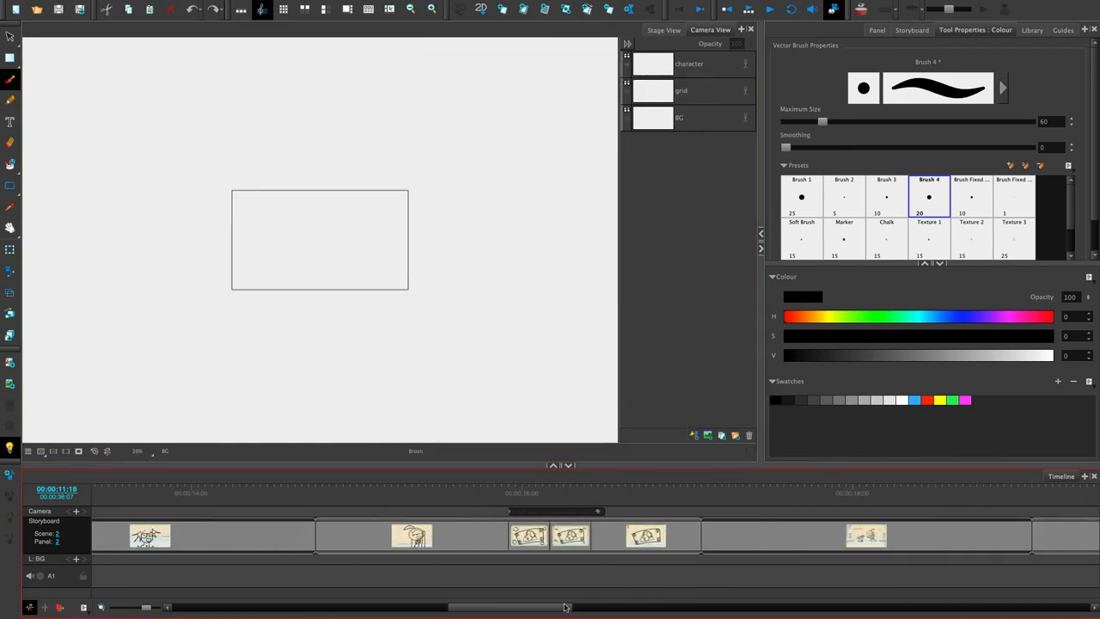
click(628, 501)
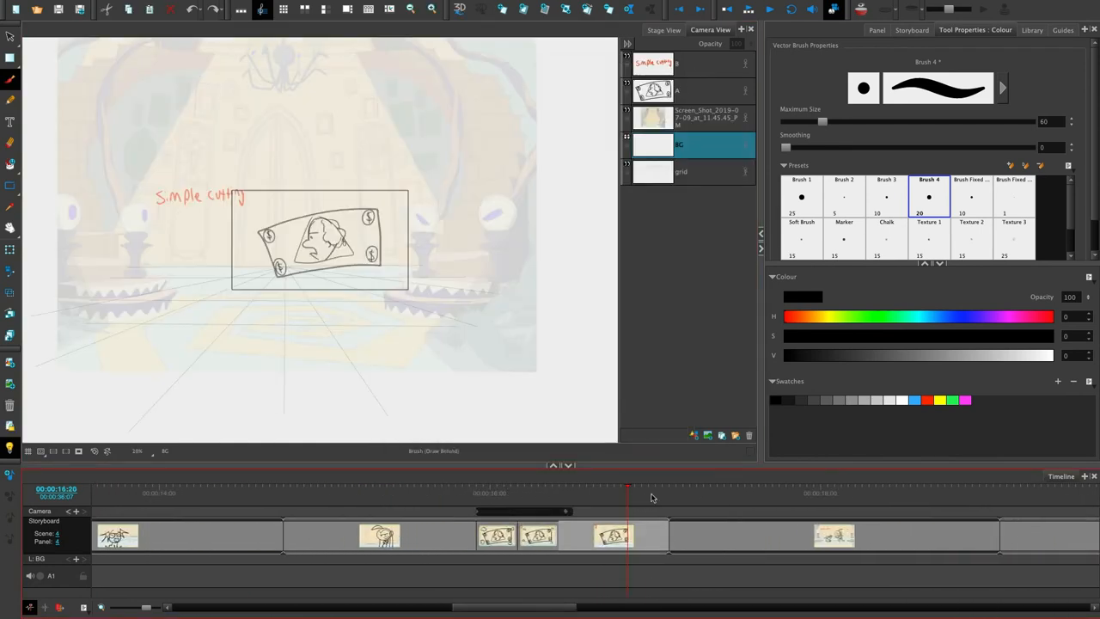
click(744, 508)
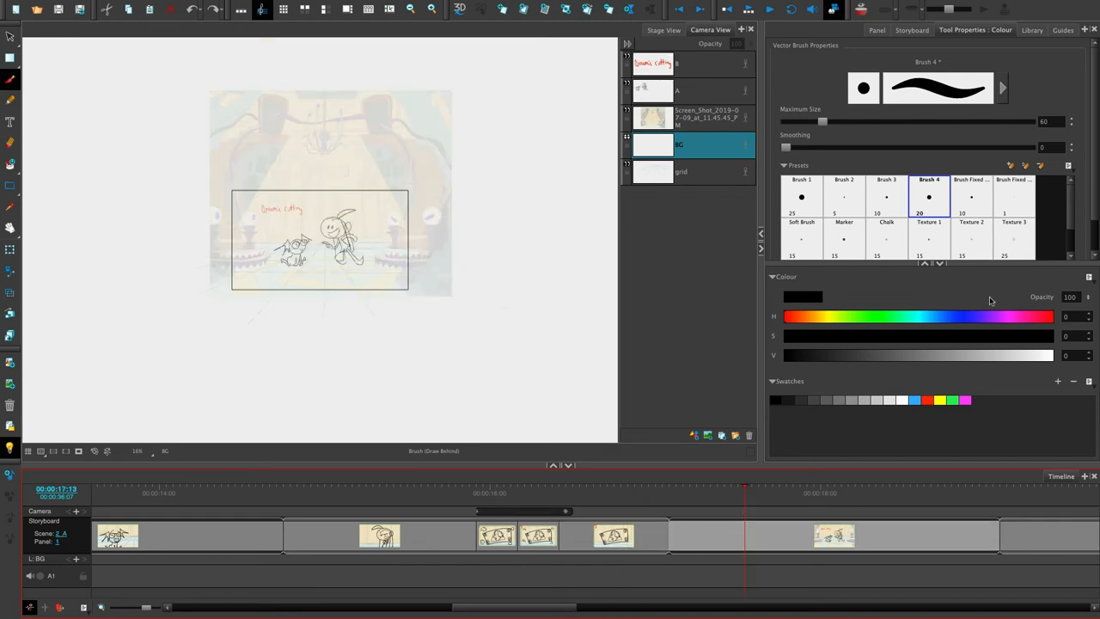
mouse_move(1071, 210)
mouse_down()
mouse_move(1071, 240)
mouse_move(1071, 196)
mouse_up()
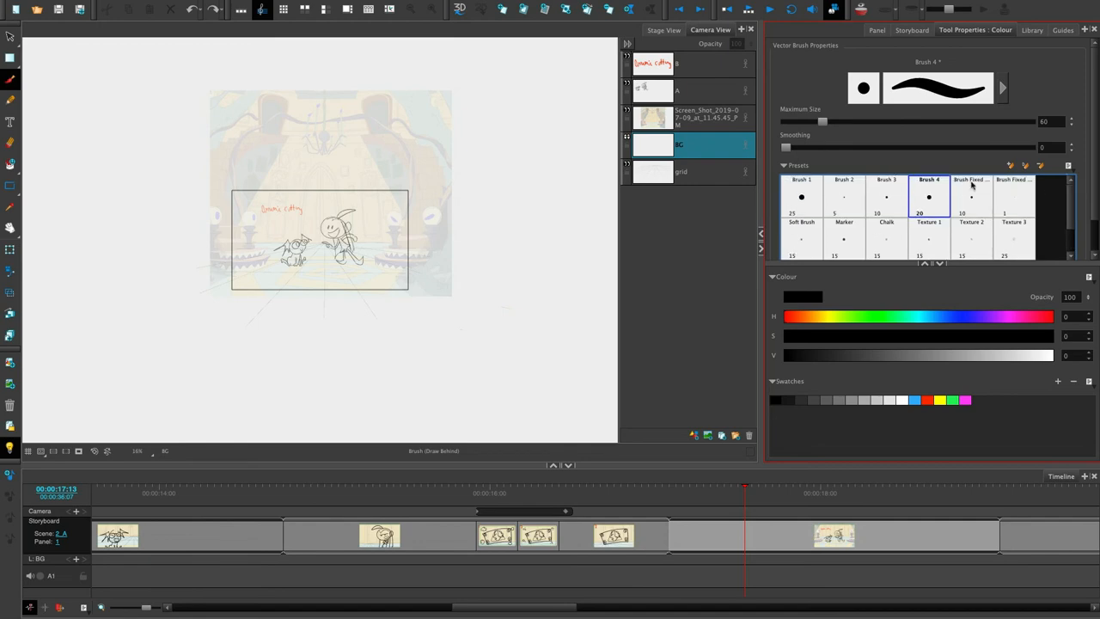
key(alt+b)
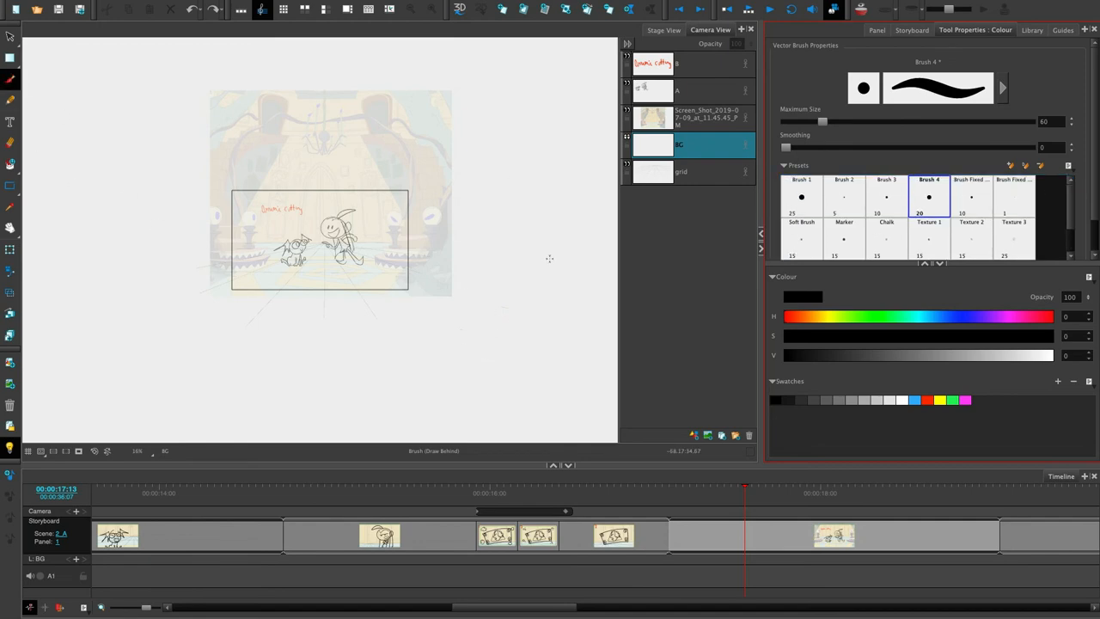
- Select the character layer of scene 21 at the end of the timeline and display the scene's panel information
drag(585, 608, 937, 593)
click(644, 533)
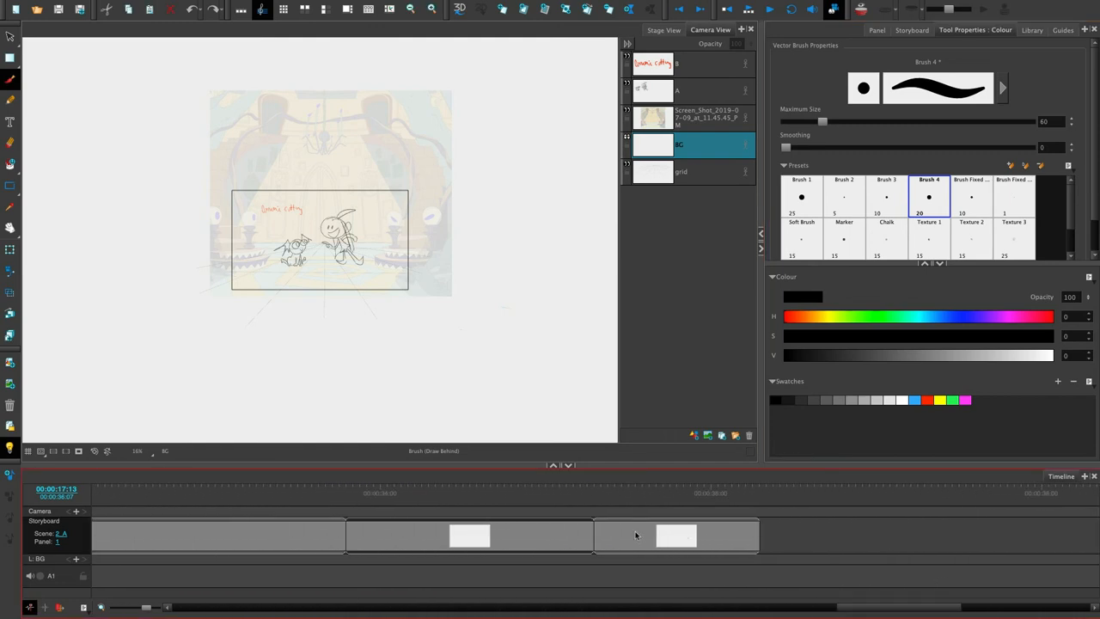
click(696, 81)
click(698, 64)
key(1)
key(1)
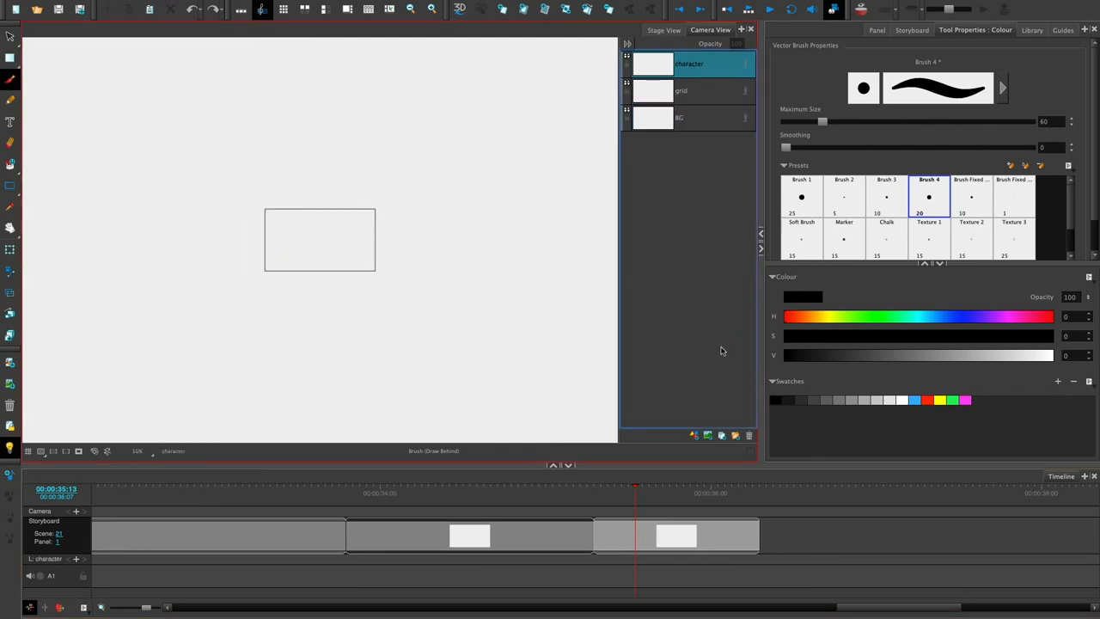
key(2)
key(2)
key(2)
click(876, 31)
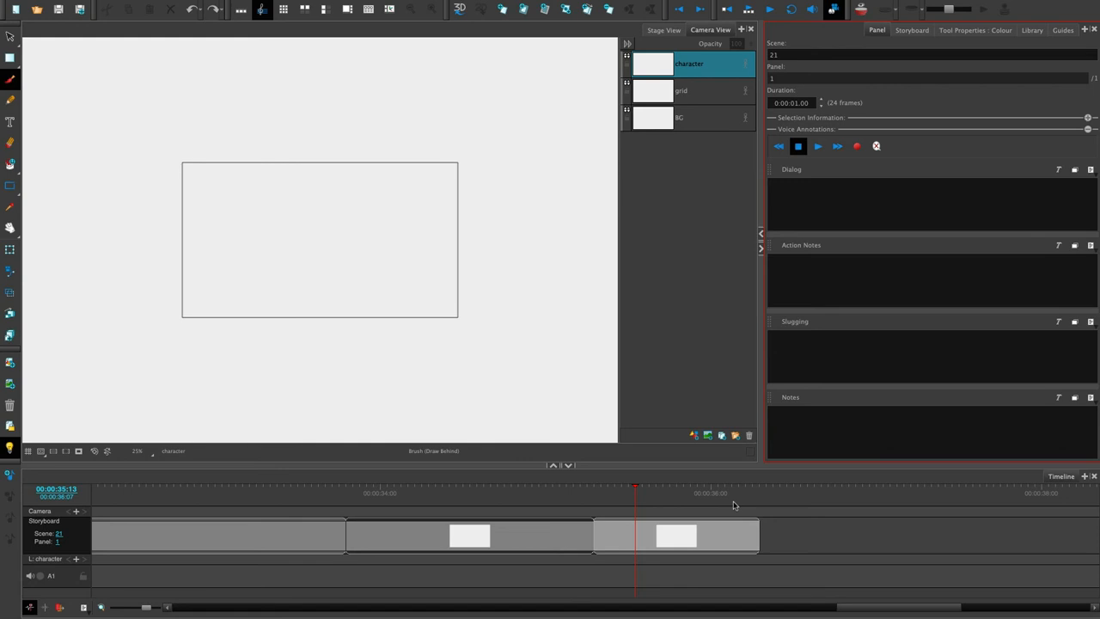
- Add nine new panels after the first panel of scene 21
click(706, 531)
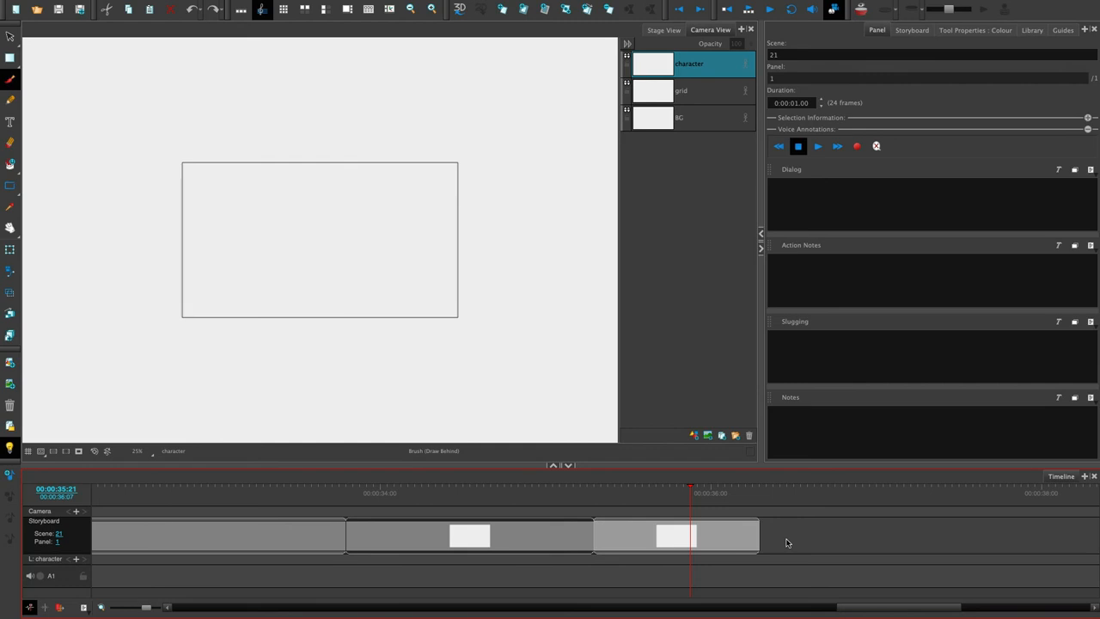
click(721, 548)
key(p)
key(p)
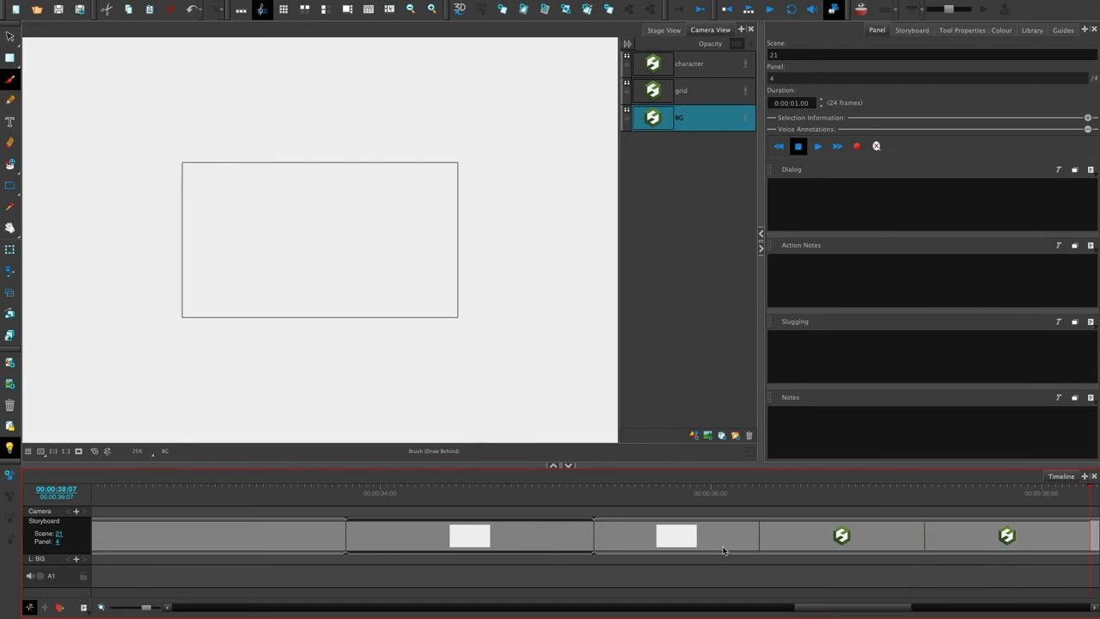
key(p)
key(p)
key(p)
key(p)
key(p)
key(p)
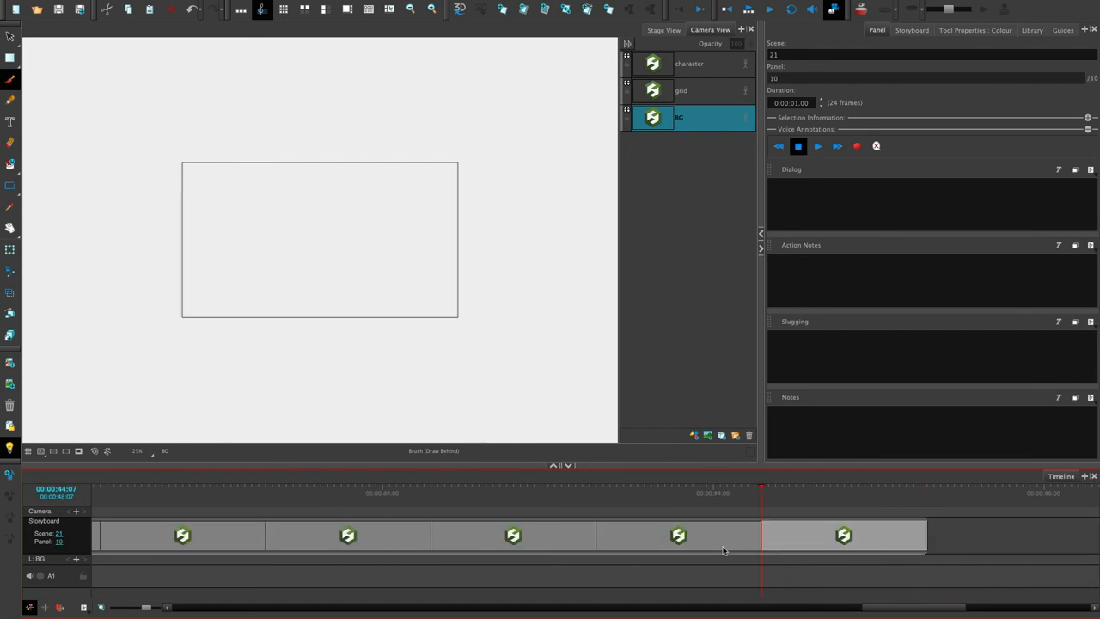
- Brush a smiling face with two eyes inside the camera frame on the character layer of scene 21's first panel
drag(891, 610, 731, 609)
click(623, 533)
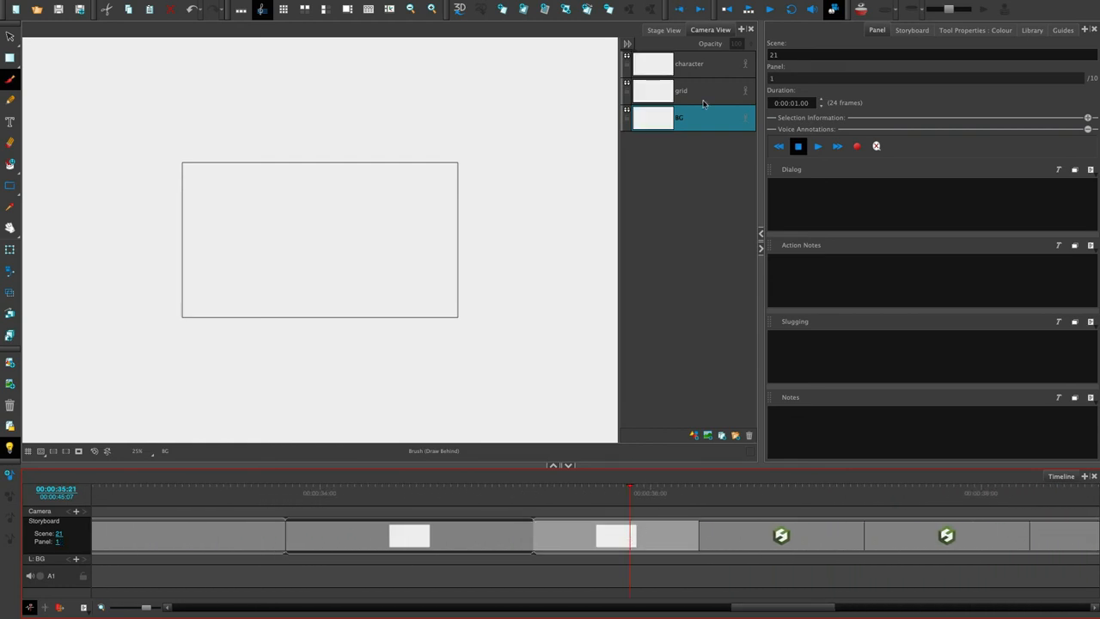
click(701, 61)
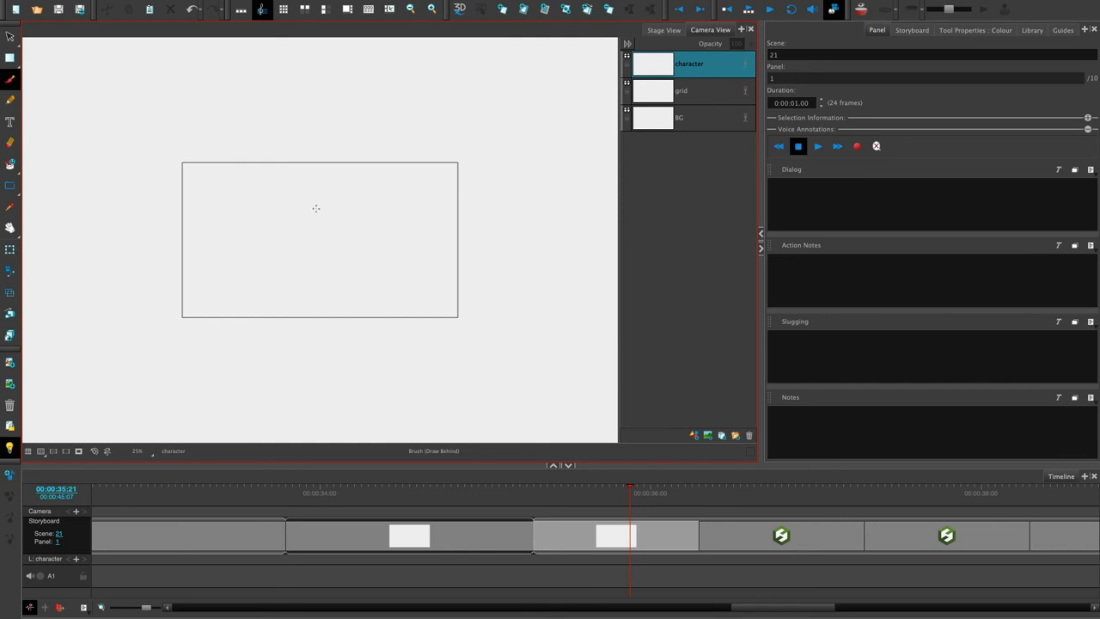
mouse_move(334, 196)
mouse_down()
mouse_move(259, 284)
mouse_move(302, 190)
mouse_move(353, 222)
mouse_up()
drag(266, 199, 345, 254)
- Fill the smiling face with the blue swatch using the Paint tool
click(9, 163)
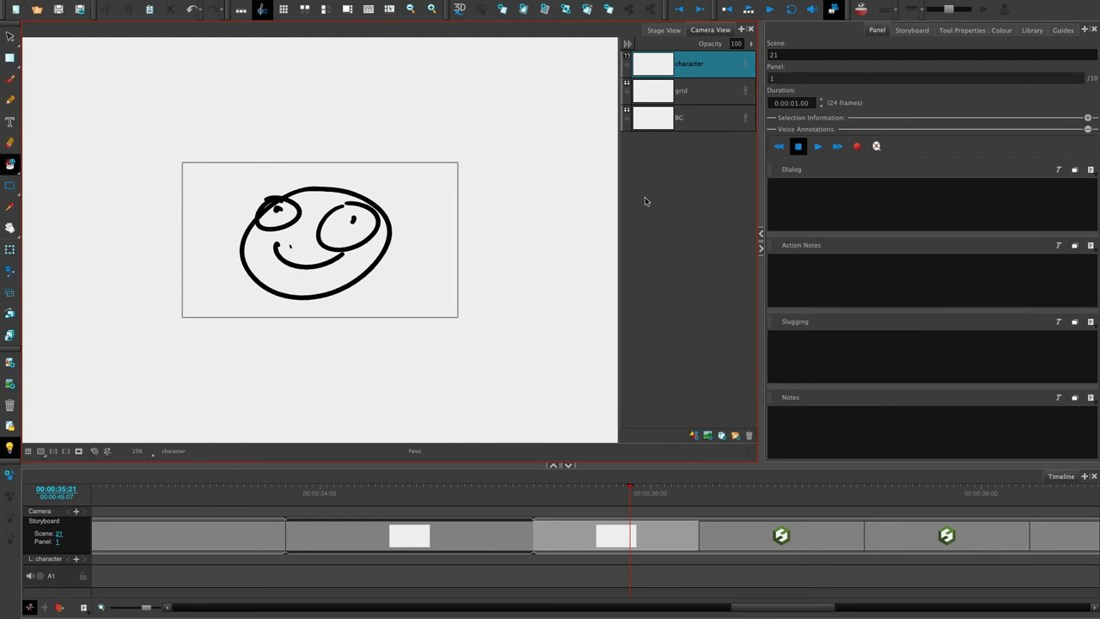
click(976, 30)
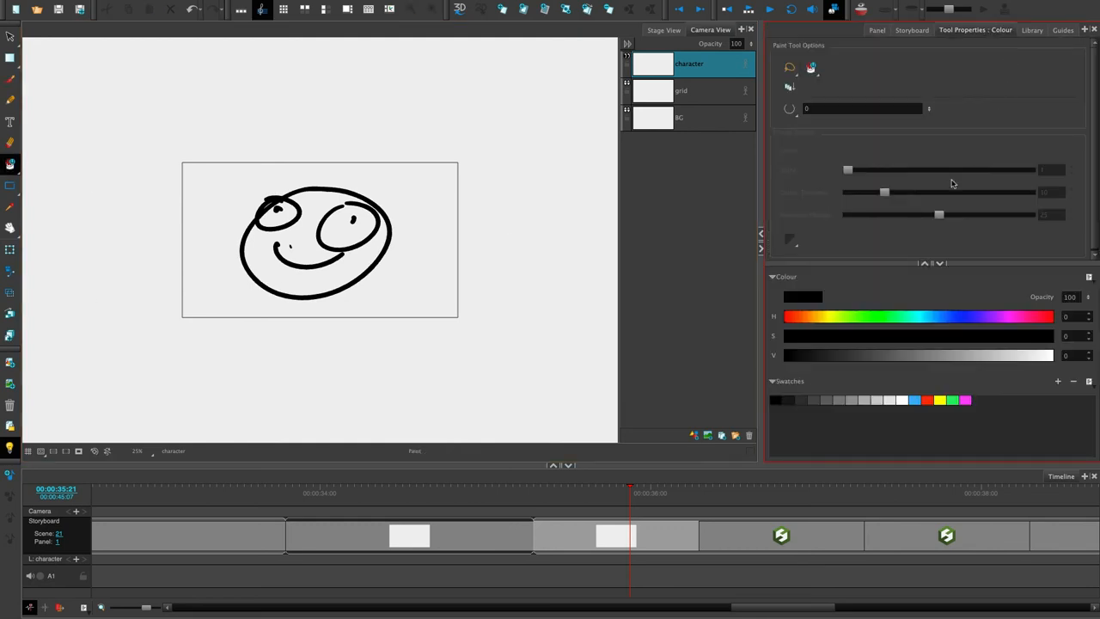
click(915, 400)
click(10, 164)
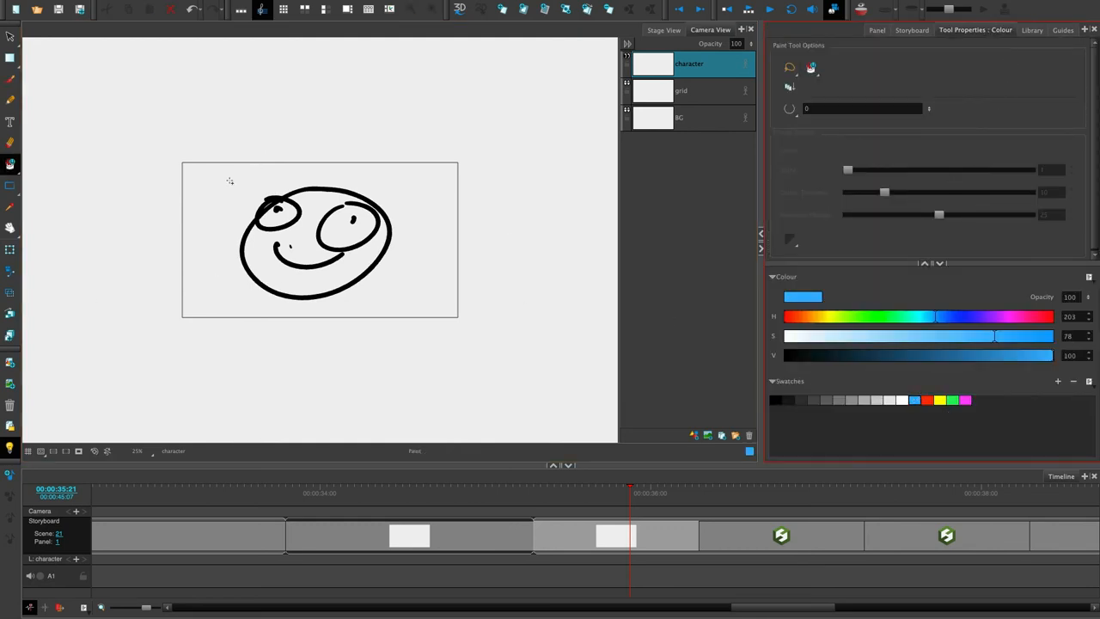
mouse_move(228, 177)
mouse_down()
mouse_move(282, 140)
mouse_move(258, 154)
mouse_up()
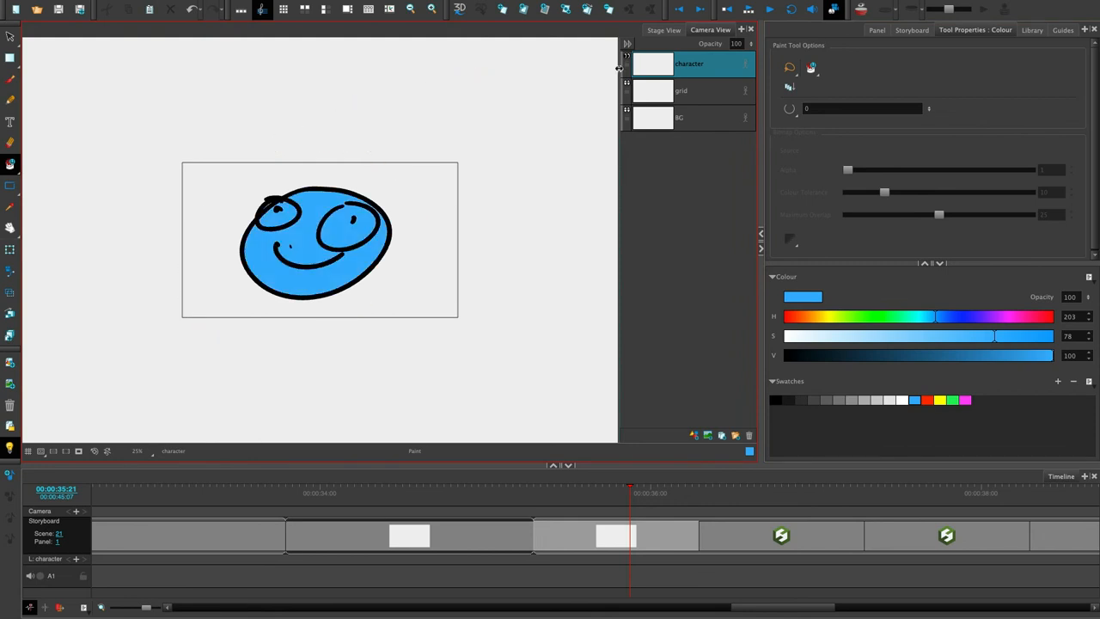
- Try a short brush stroke downward from the face's lower outline, undo it and choose the black swatch
click(10, 80)
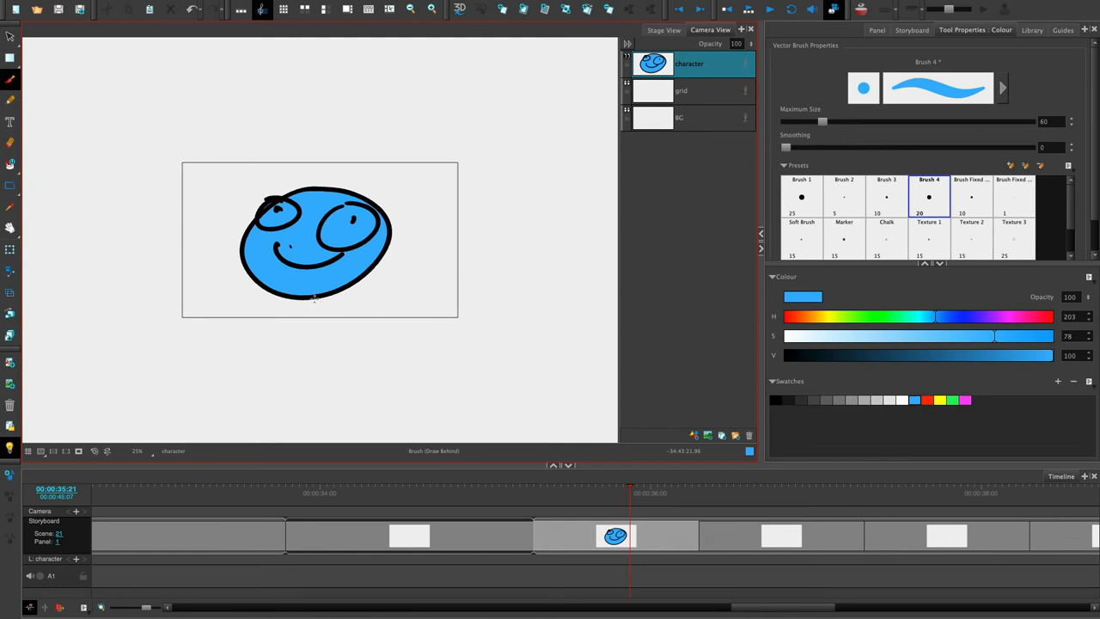
drag(316, 298, 319, 339)
click(775, 400)
key(ctrl+z)
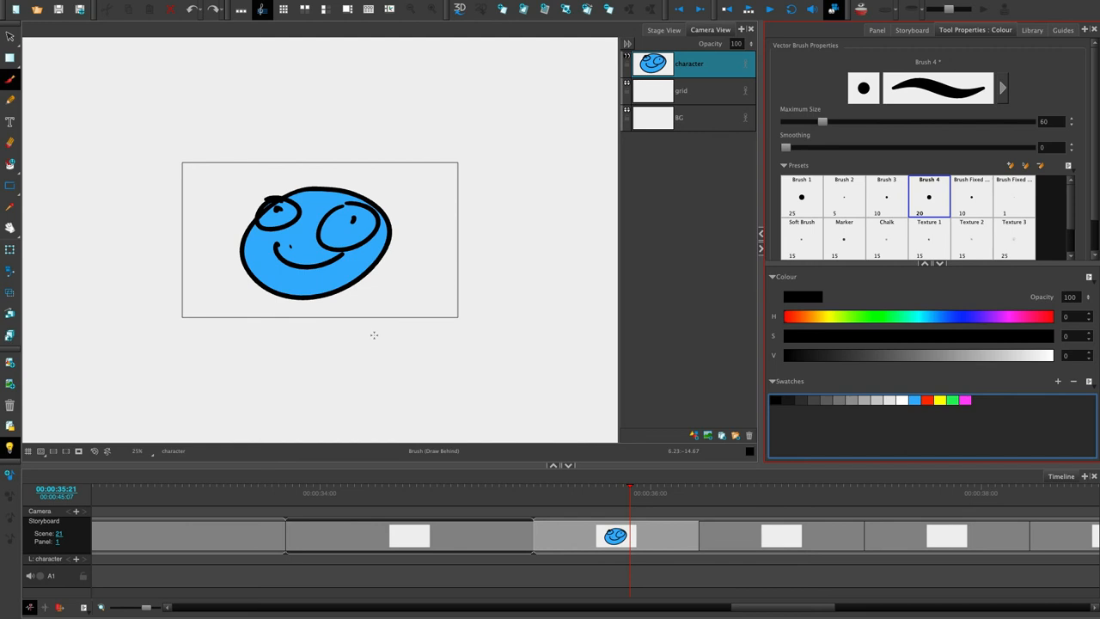
- Add a dark blue swatch made from the blue swatch with its brightness value lowered to 31
click(916, 400)
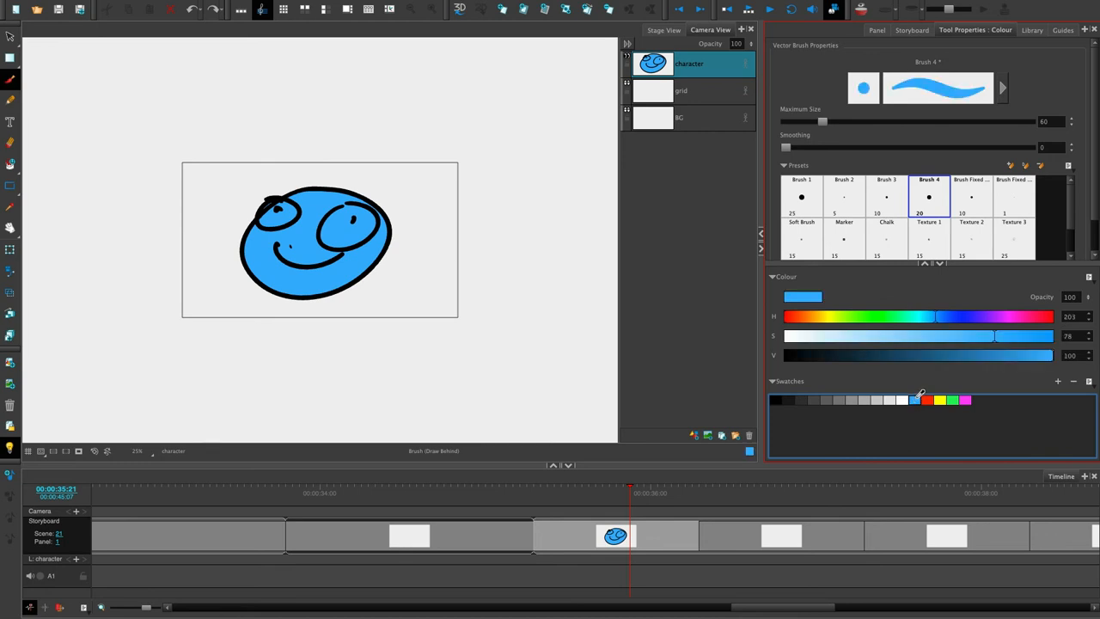
drag(916, 354, 868, 355)
click(1059, 379)
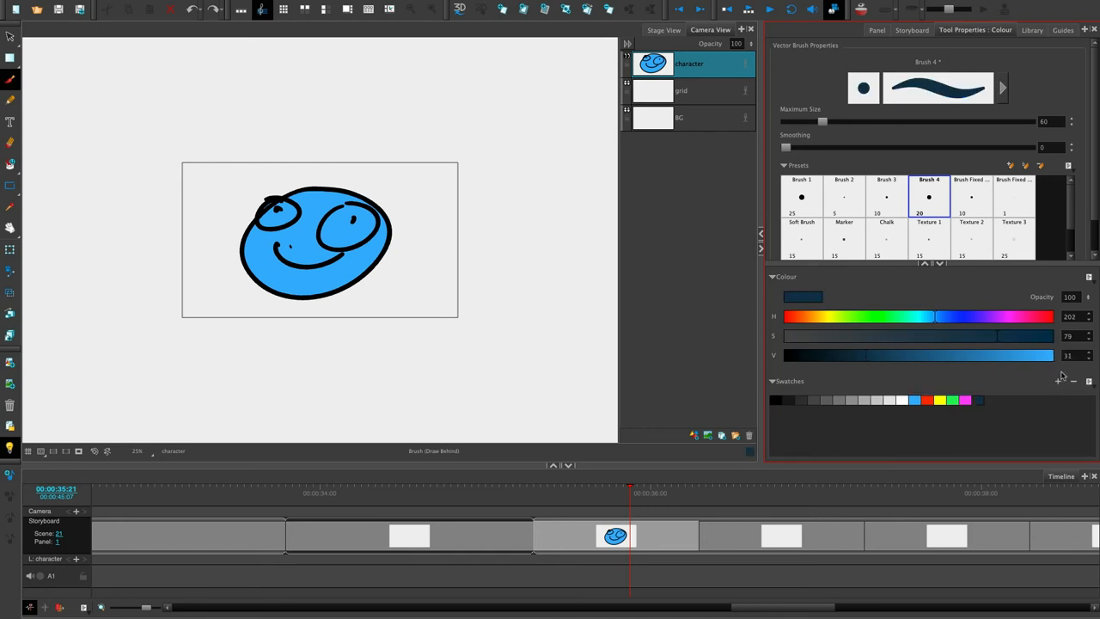
- Add a dark maroon swatch with hue 342, saturation 56 and value 31, and a dark brown one with hue 20
click(1041, 317)
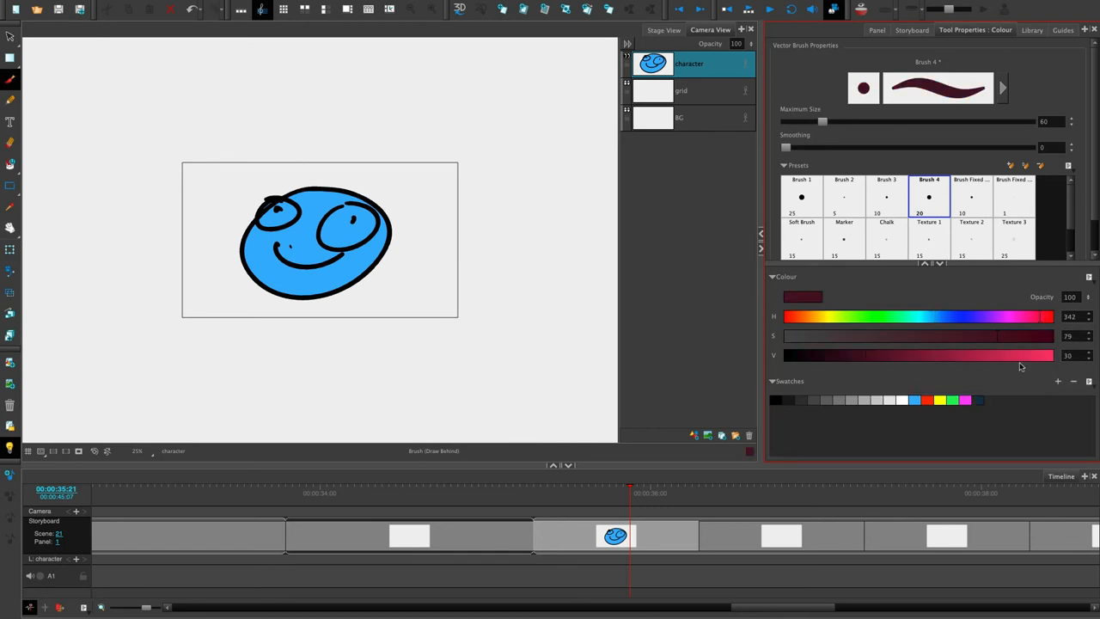
click(937, 336)
click(1058, 381)
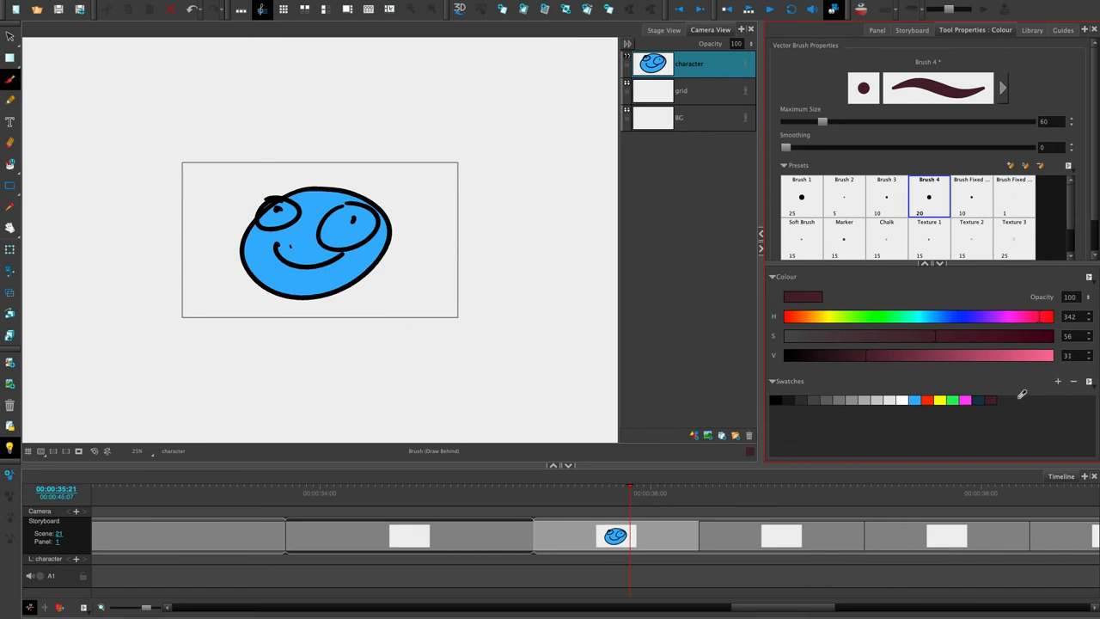
click(799, 318)
click(1058, 381)
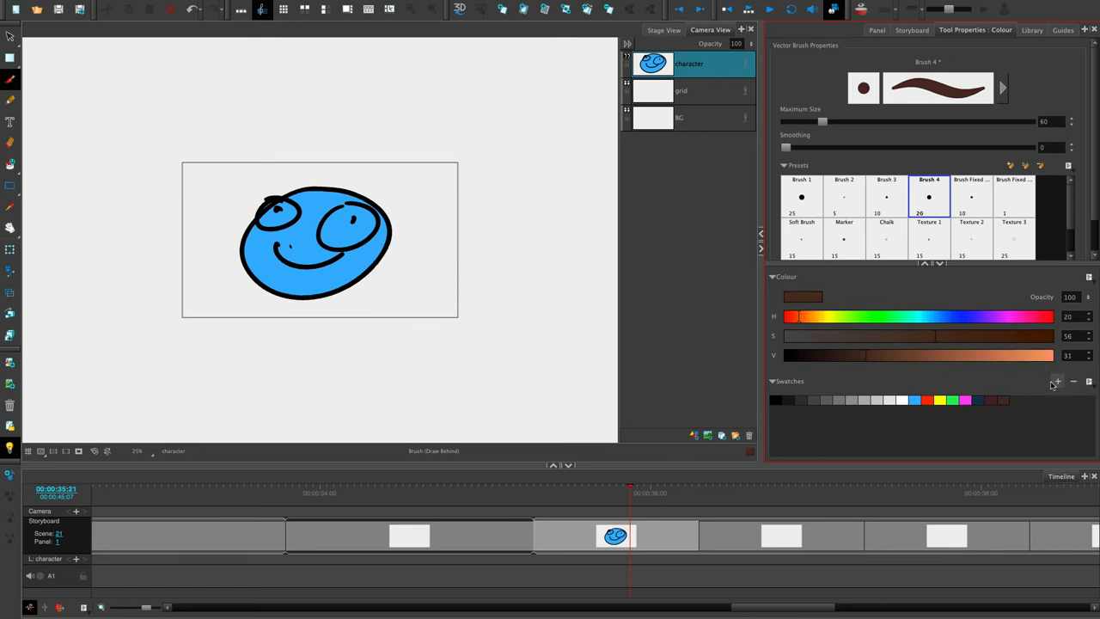
click(948, 317)
click(1058, 381)
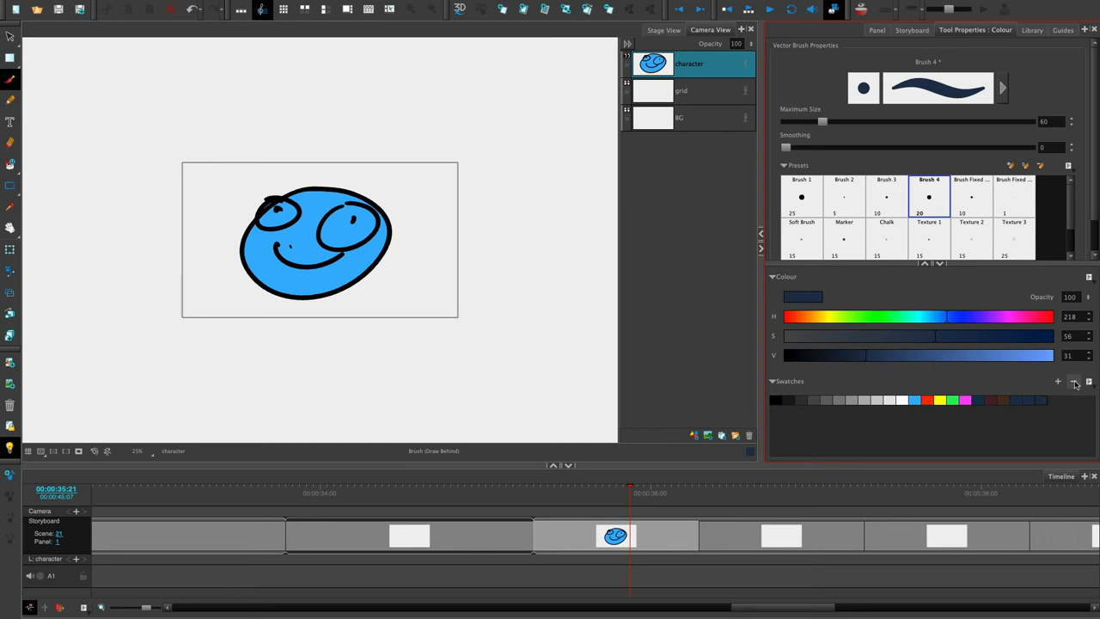
click(1074, 382)
click(1074, 381)
click(1073, 381)
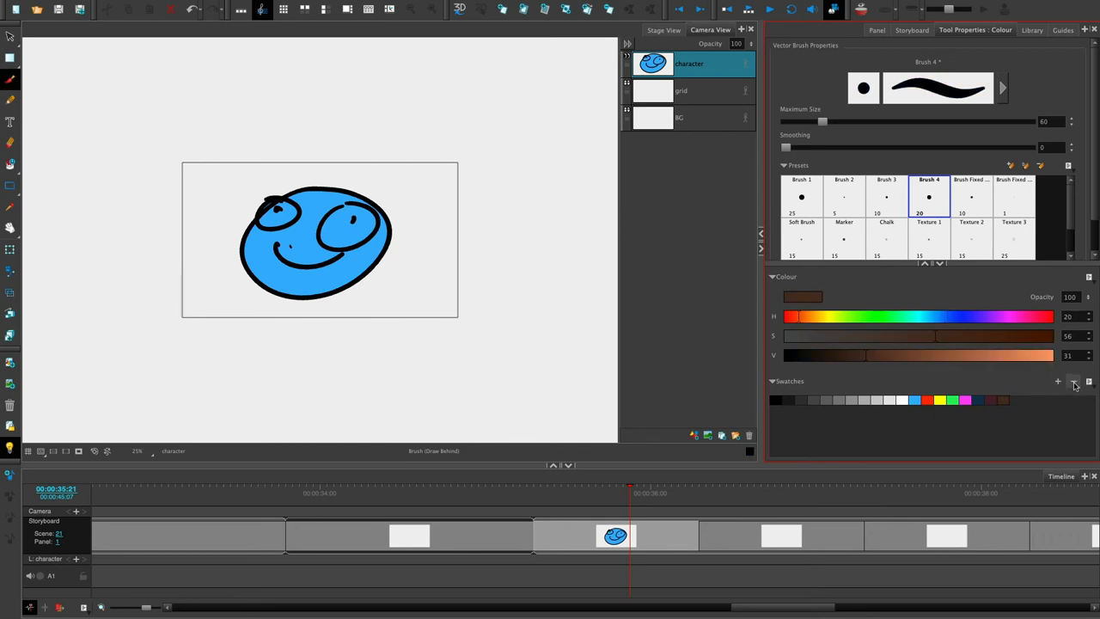
- Add a red swatch with hue 0, saturation 73 and value 73
click(980, 355)
click(831, 336)
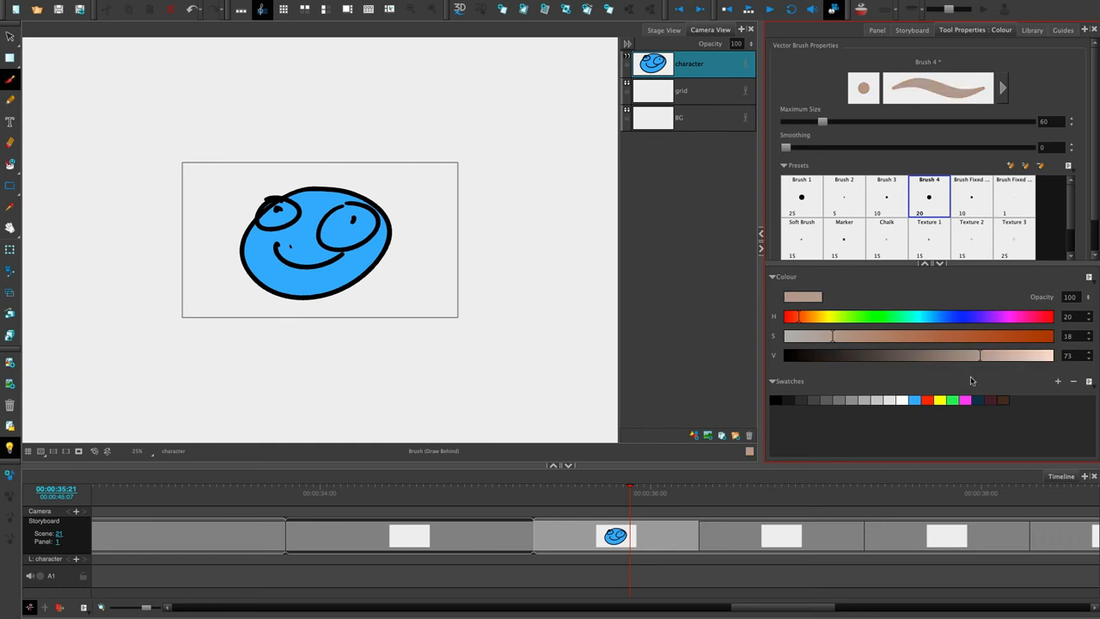
click(980, 336)
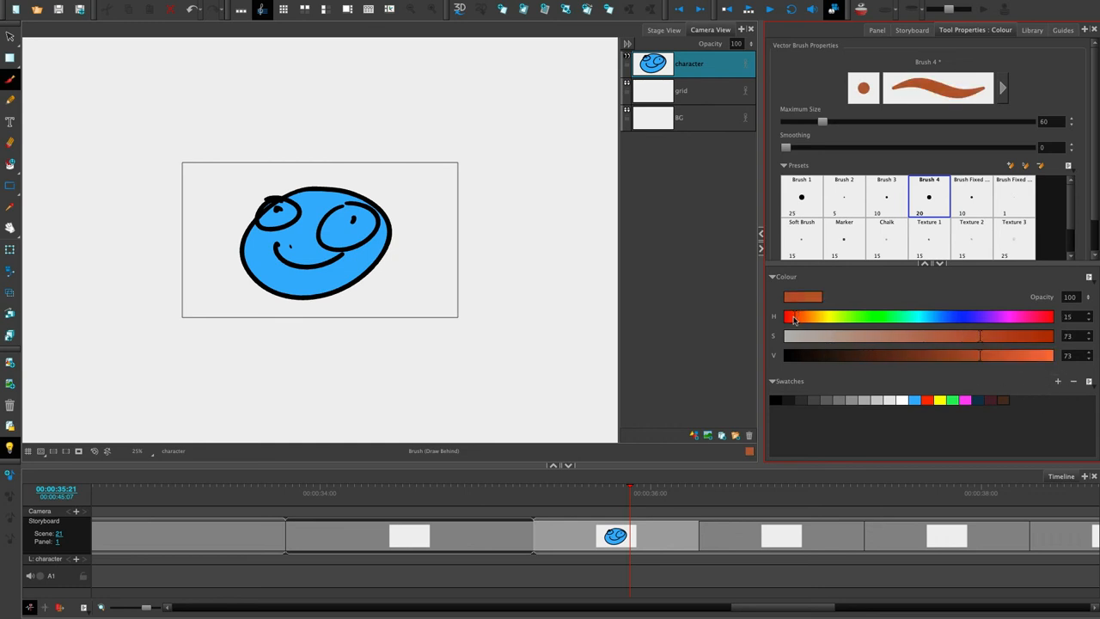
click(1058, 381)
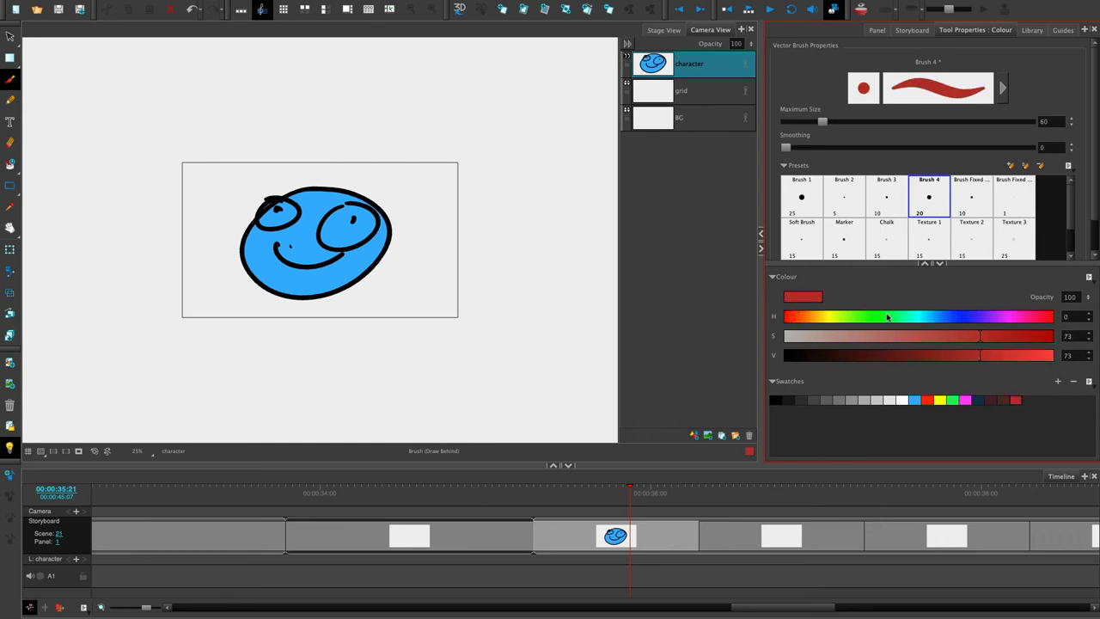
- Add a green swatch with hue 136 and a golden yellow swatch with hue 49, both at saturation and value 73
click(885, 316)
click(1058, 381)
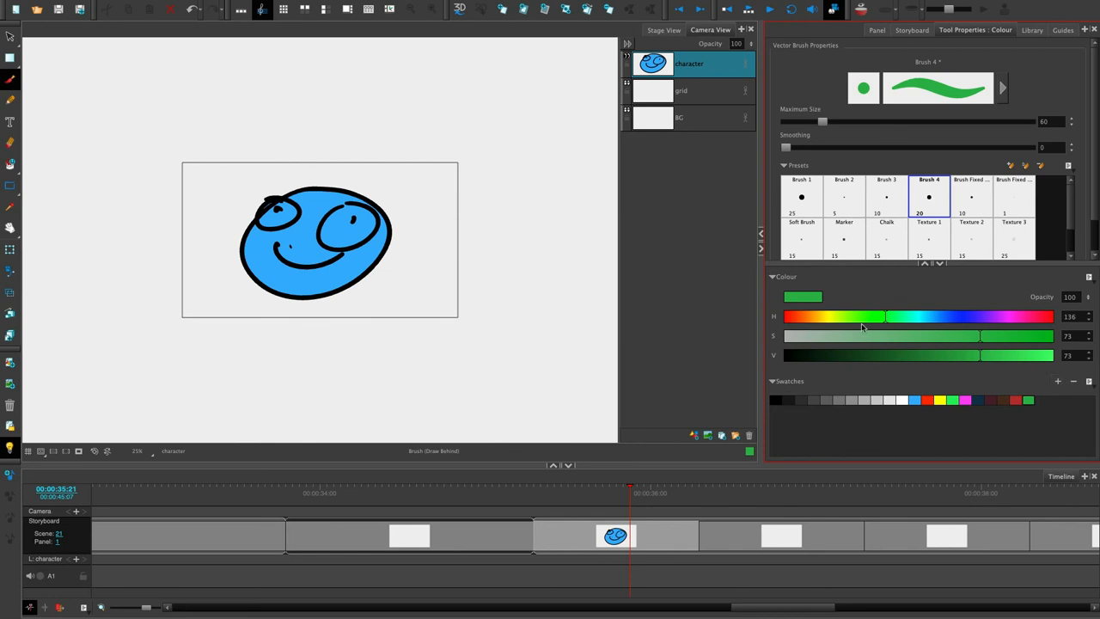
click(819, 317)
click(1058, 381)
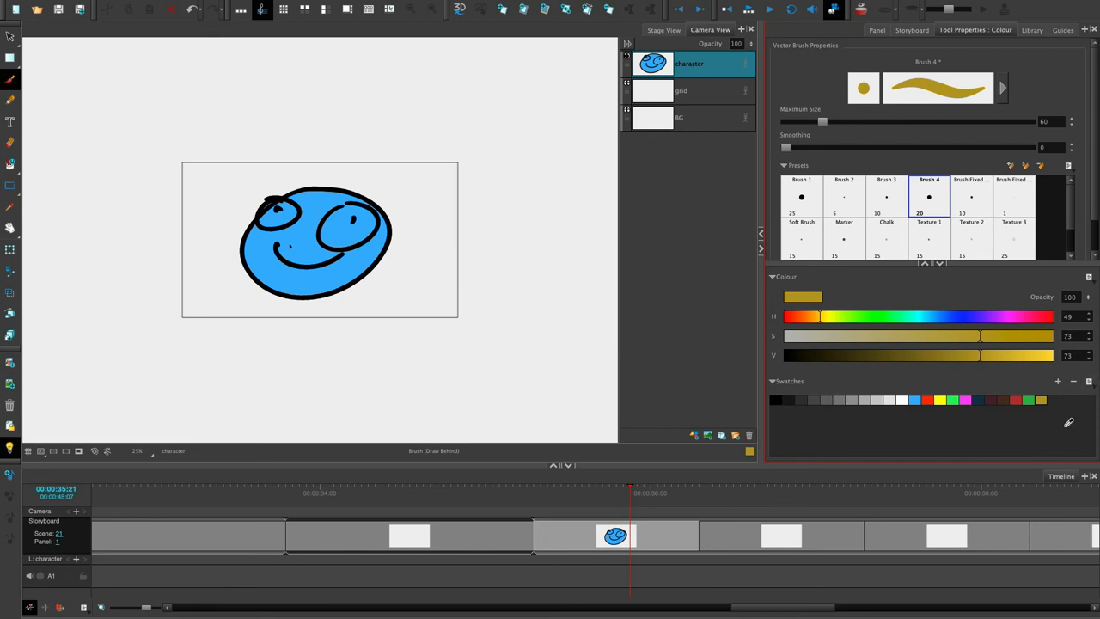
- Export the swatch colours as a Toon Boom palette named "pallete whaeves" into the Skill Share project folder on the Desktop
click(1090, 381)
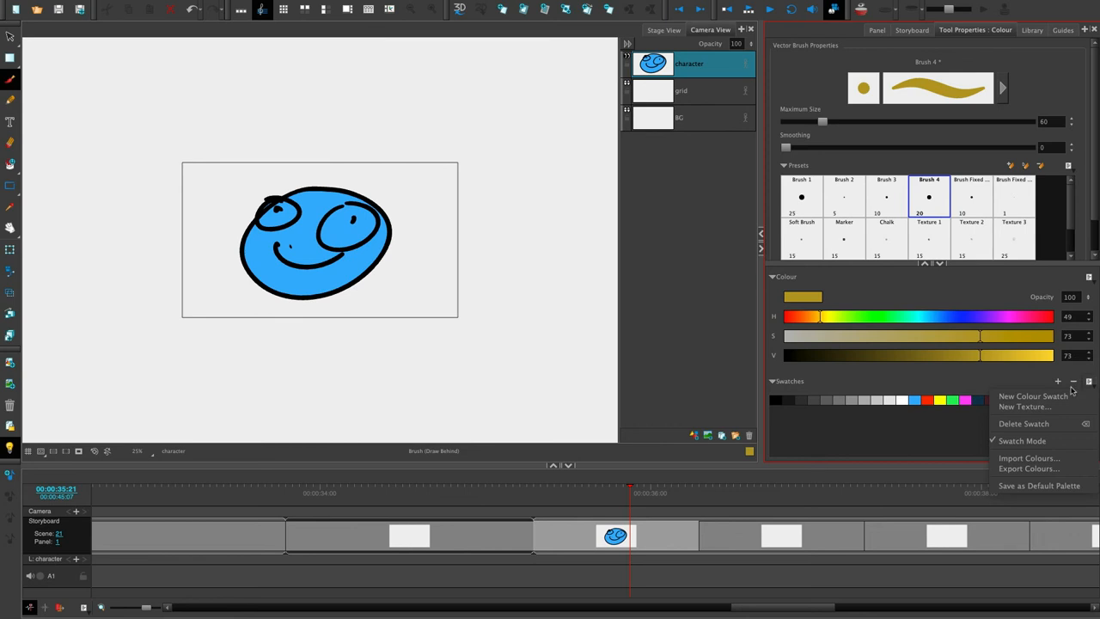
click(1045, 470)
click(617, 187)
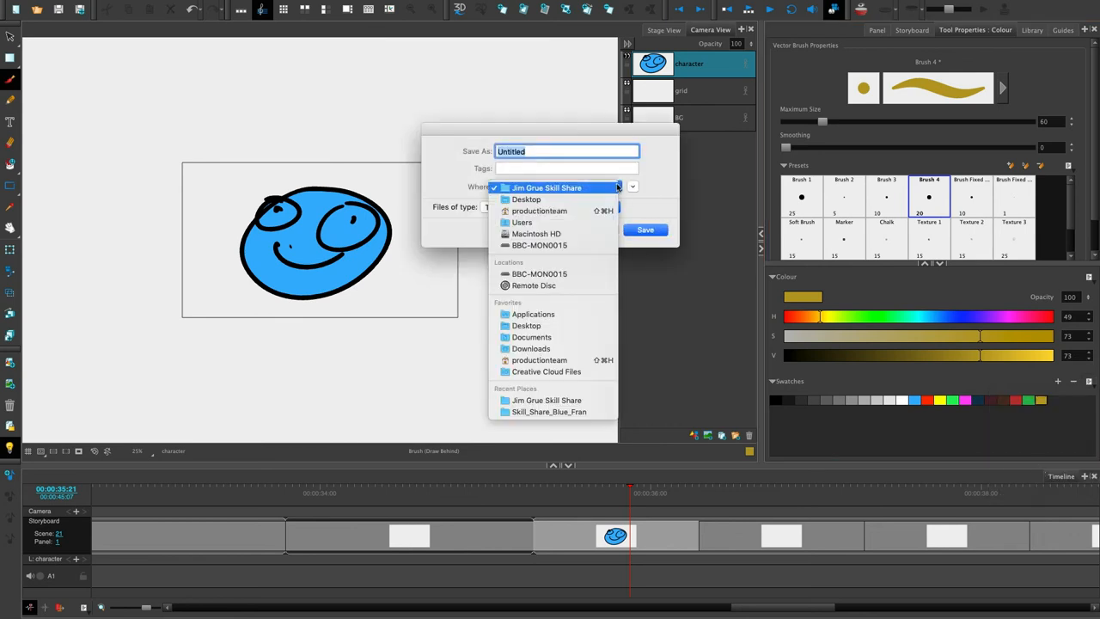
click(581, 200)
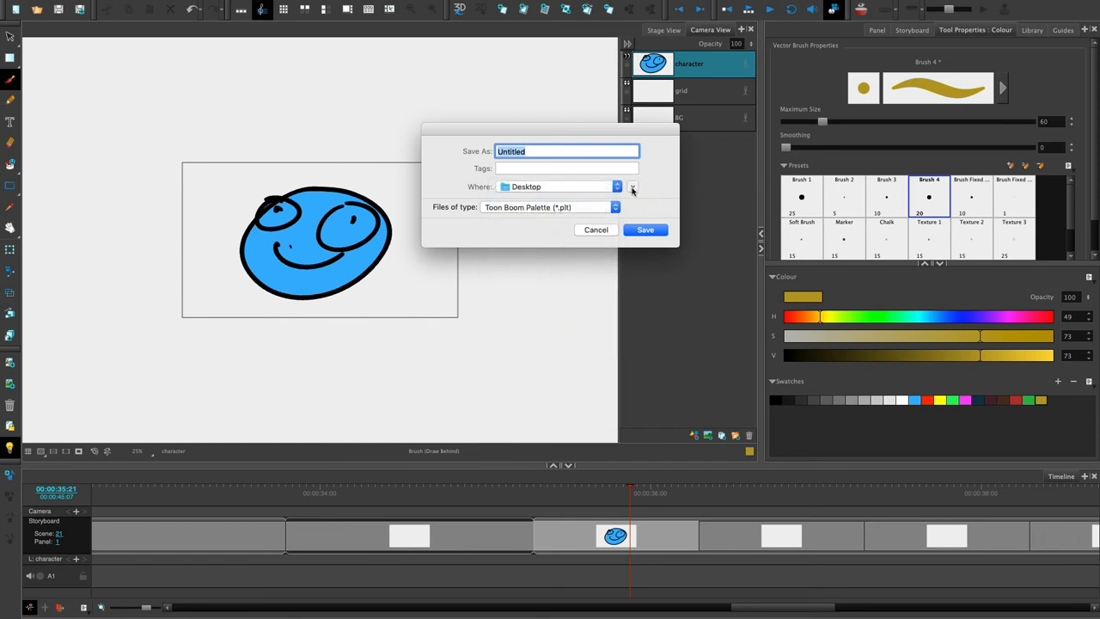
click(633, 188)
click(464, 246)
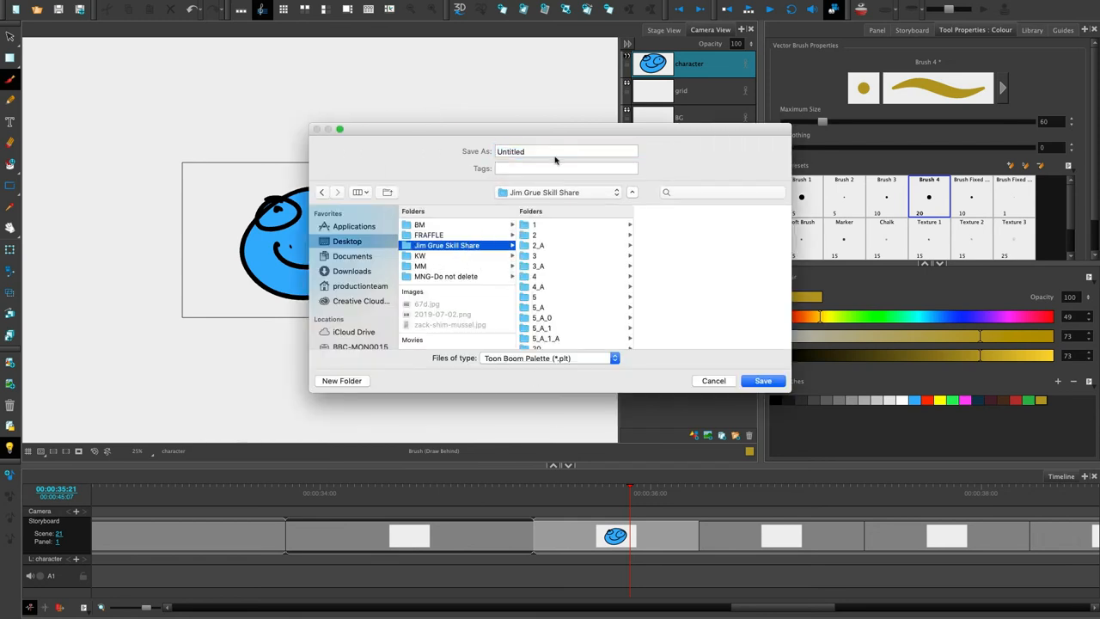
double_click(555, 152)
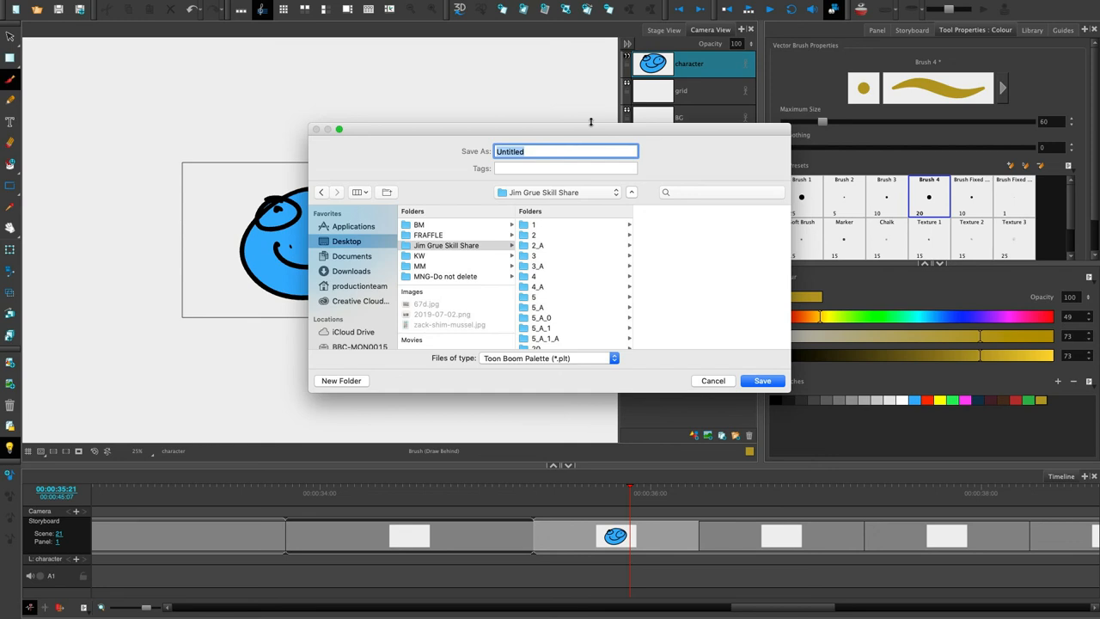
text(pallete whaeves)
click(763, 383)
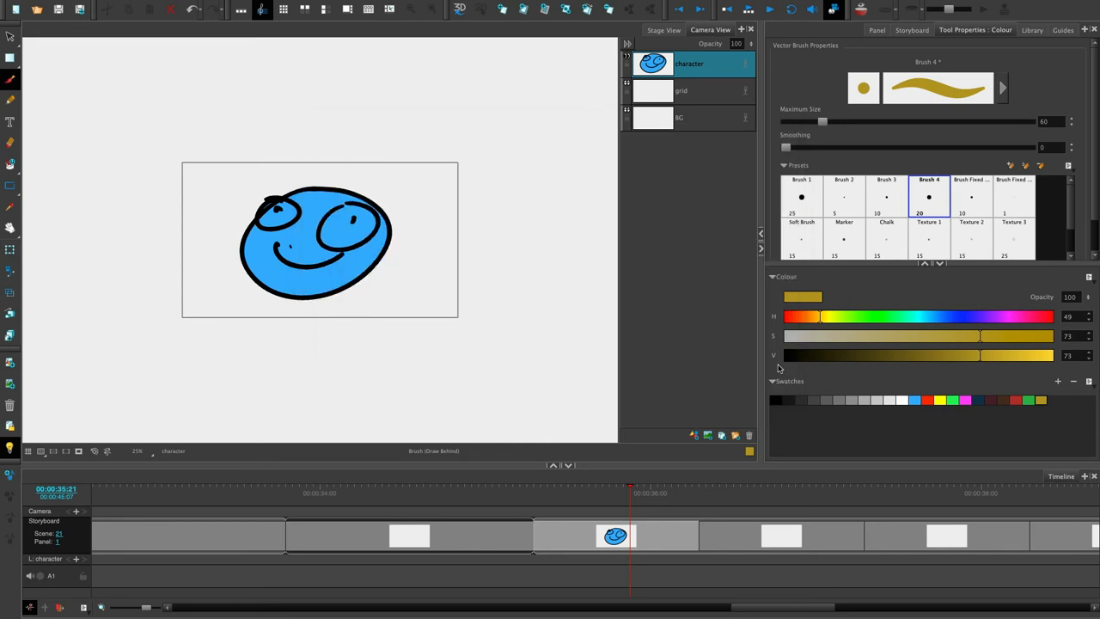
- Delete all colour swatches until the swatch list is empty
click(1073, 382)
click(1074, 382)
click(1074, 381)
click(1074, 382)
click(1074, 382)
click(1074, 381)
click(1074, 382)
click(1073, 381)
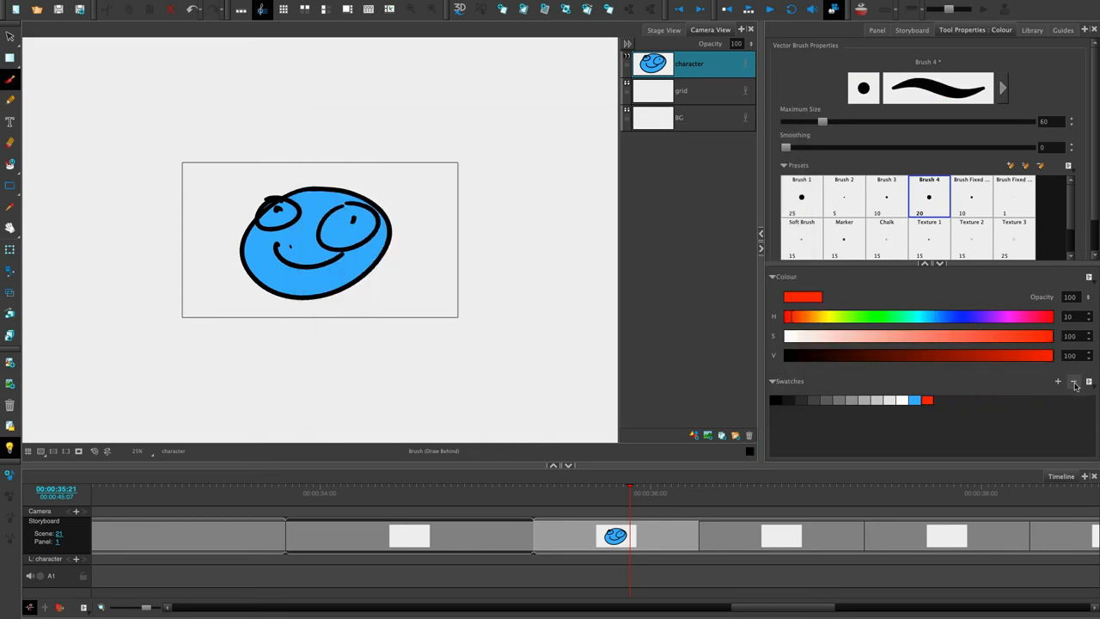
click(1074, 382)
click(1073, 382)
click(1073, 382)
click(1074, 382)
click(1073, 382)
click(1074, 382)
click(1074, 382)
click(1074, 381)
click(1073, 382)
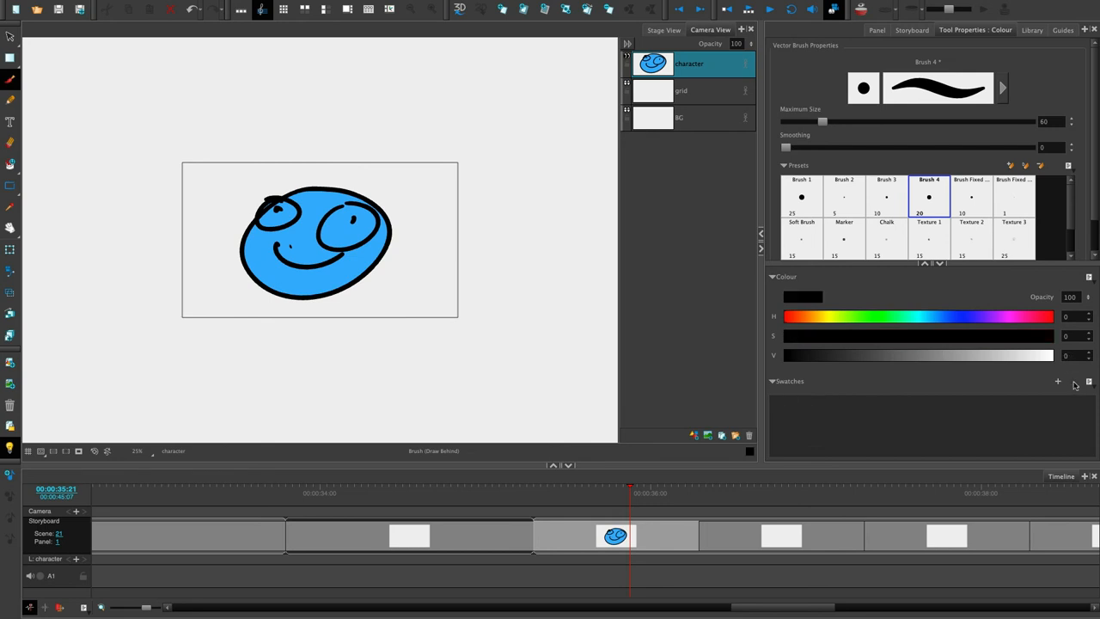
- Import the colours from "pallete whaeves.plt" into the swatches and choose the blue swatch
click(1089, 381)
click(1036, 460)
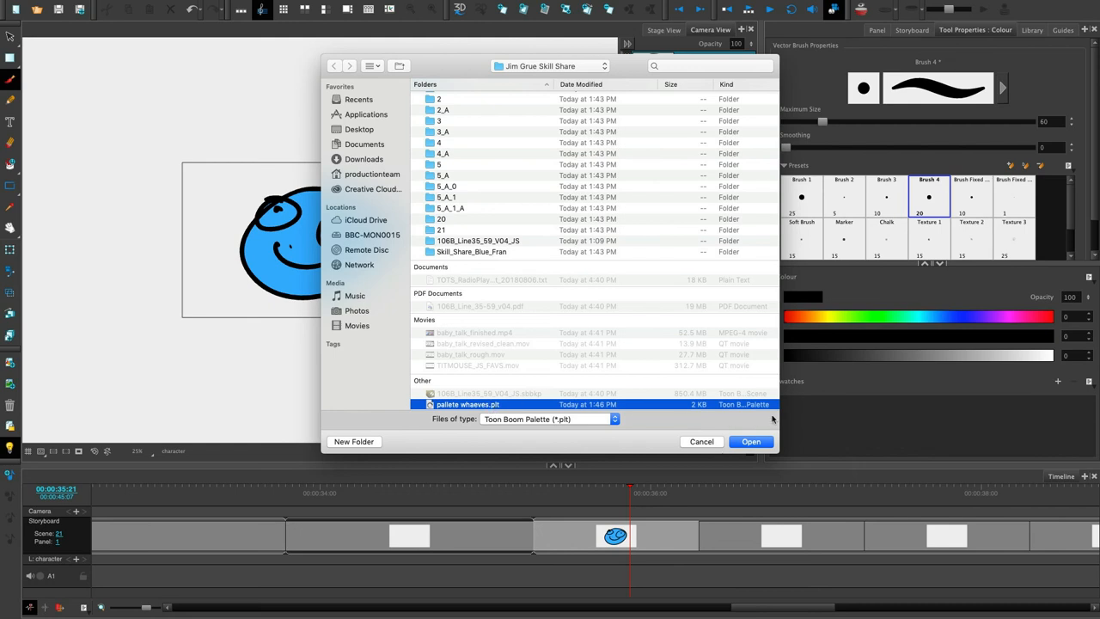
click(749, 443)
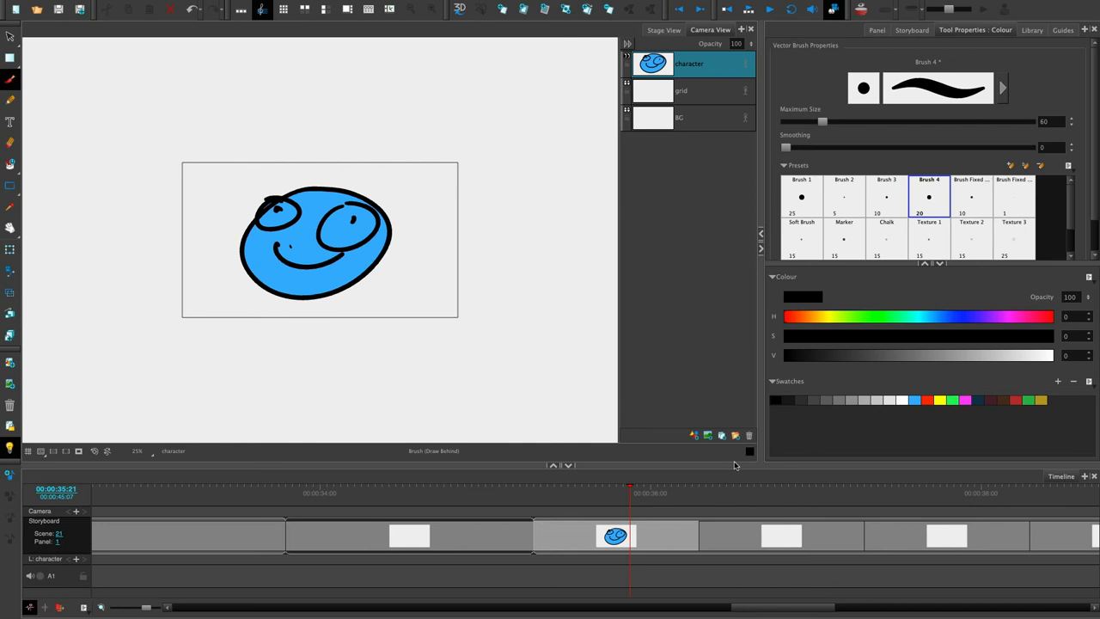
click(915, 399)
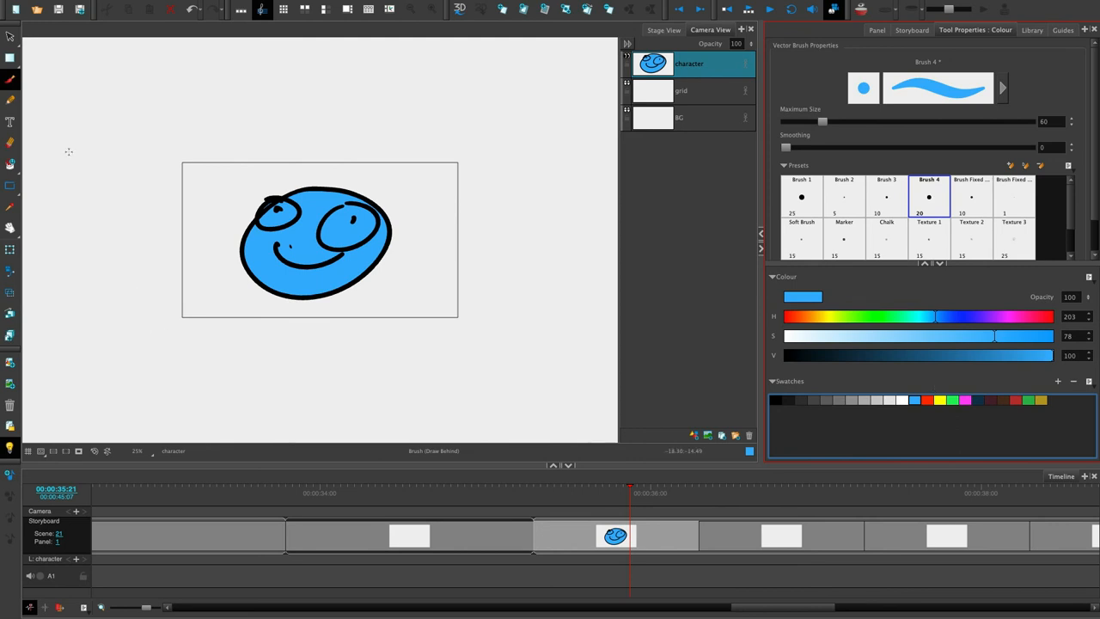
- Delete the blue fill of the smiling face on the character layer after trying the selection tools
click(11, 37)
click(10, 37)
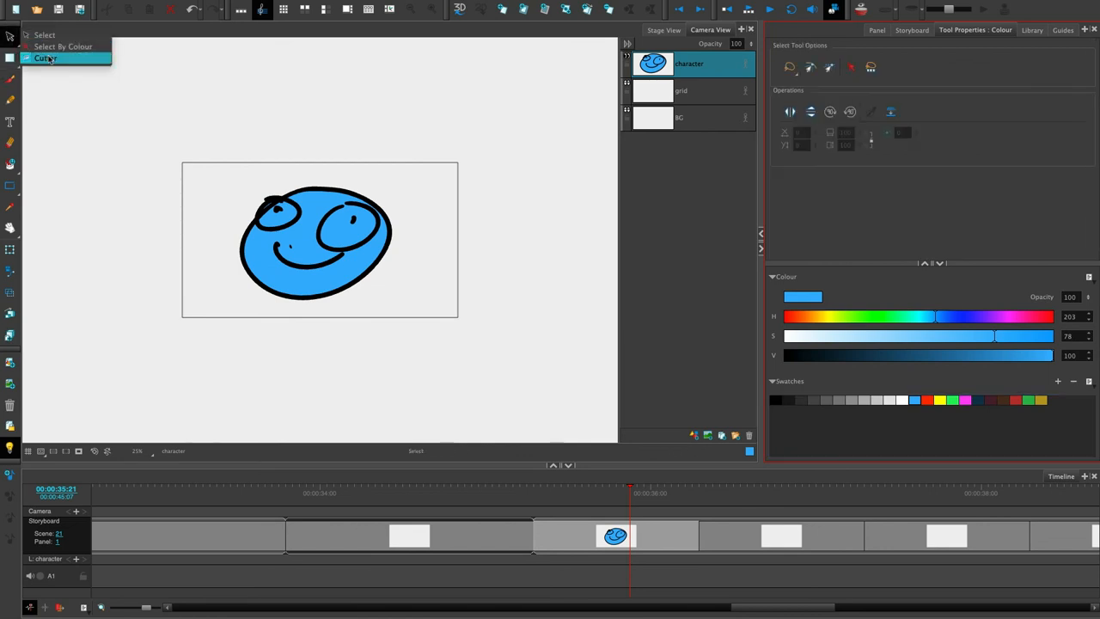
click(52, 48)
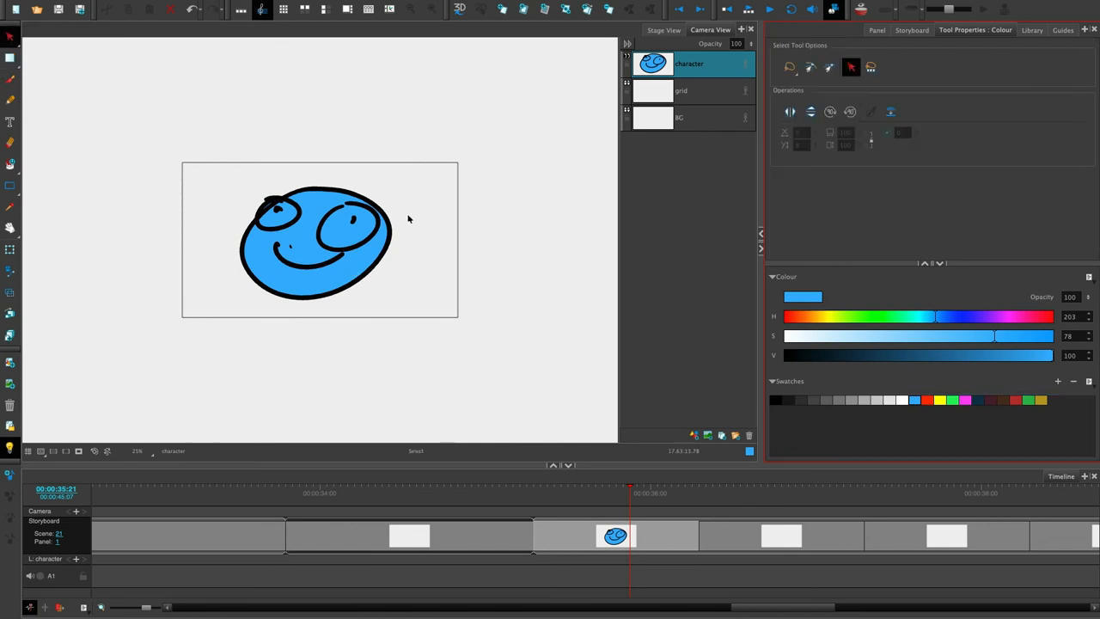
click(360, 240)
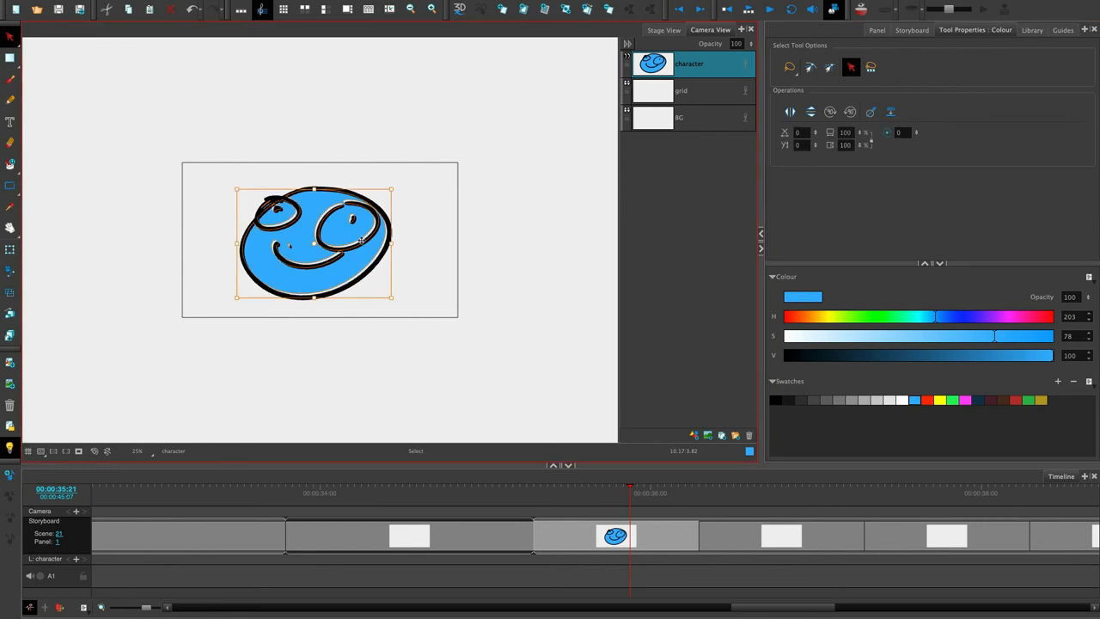
click(11, 37)
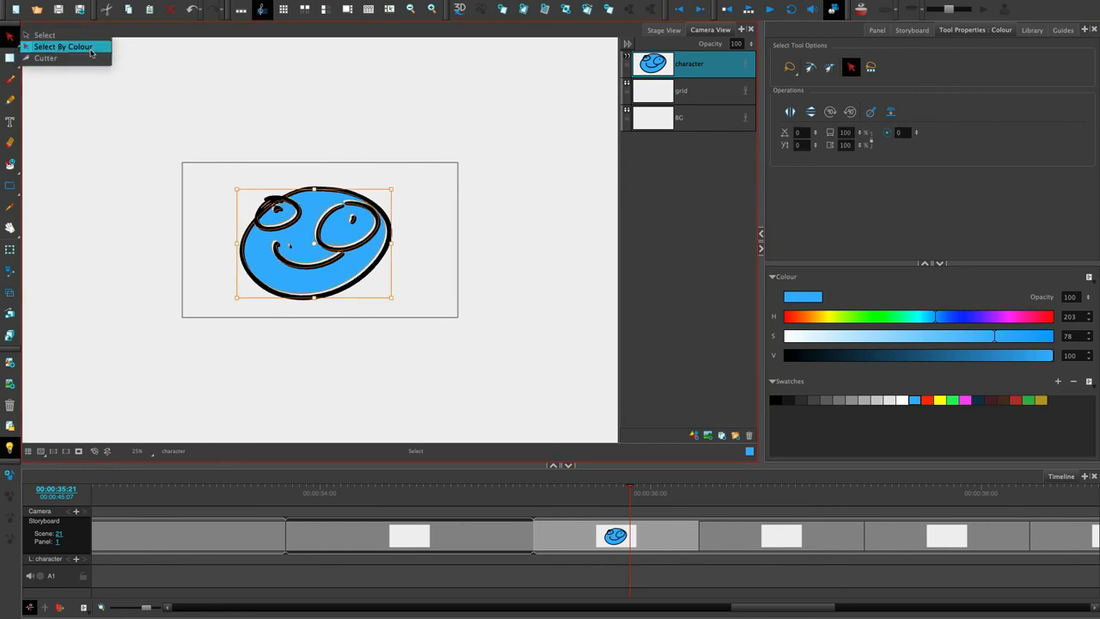
click(441, 287)
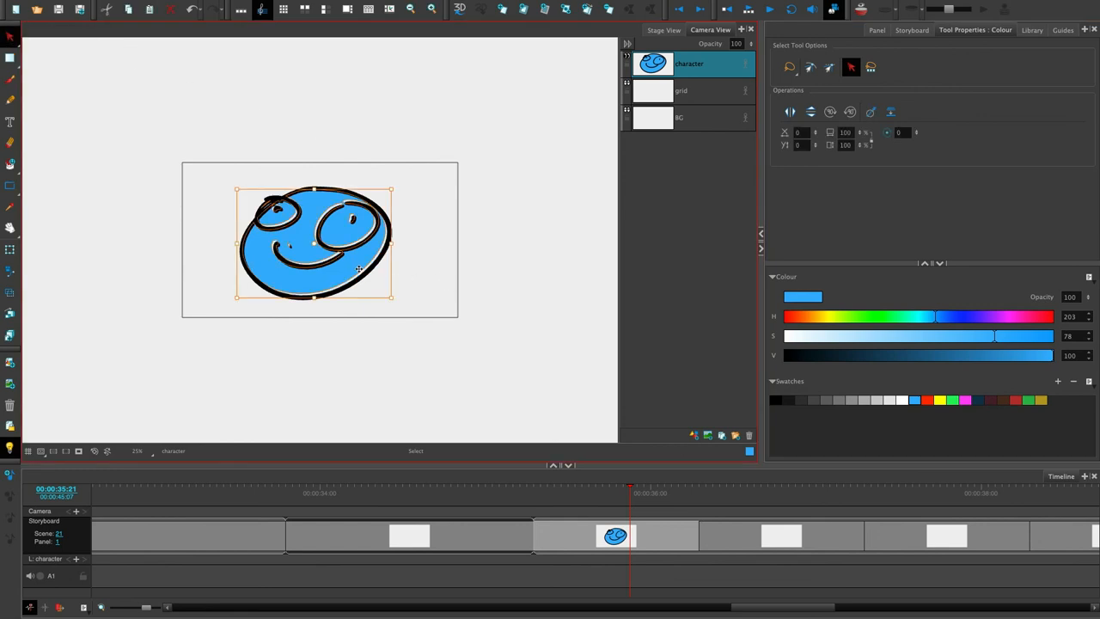
click(419, 285)
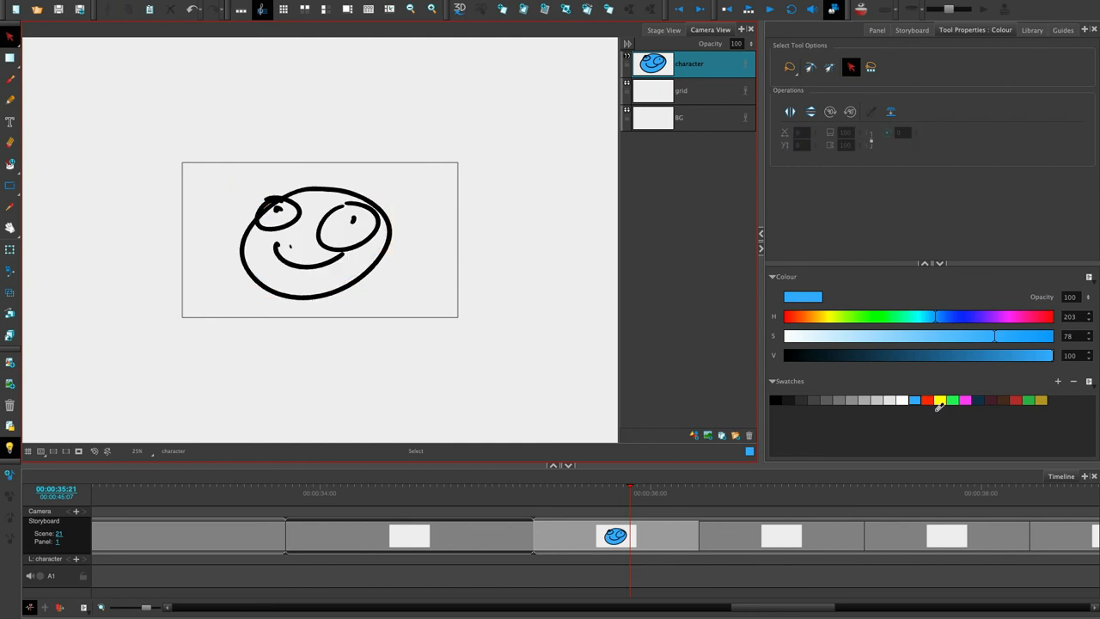
- Fill the whole smiling face, including its eyes, with the bright red swatch
click(928, 400)
click(10, 164)
mouse_move(232, 179)
mouse_down()
mouse_move(423, 283)
mouse_move(396, 102)
mouse_up()
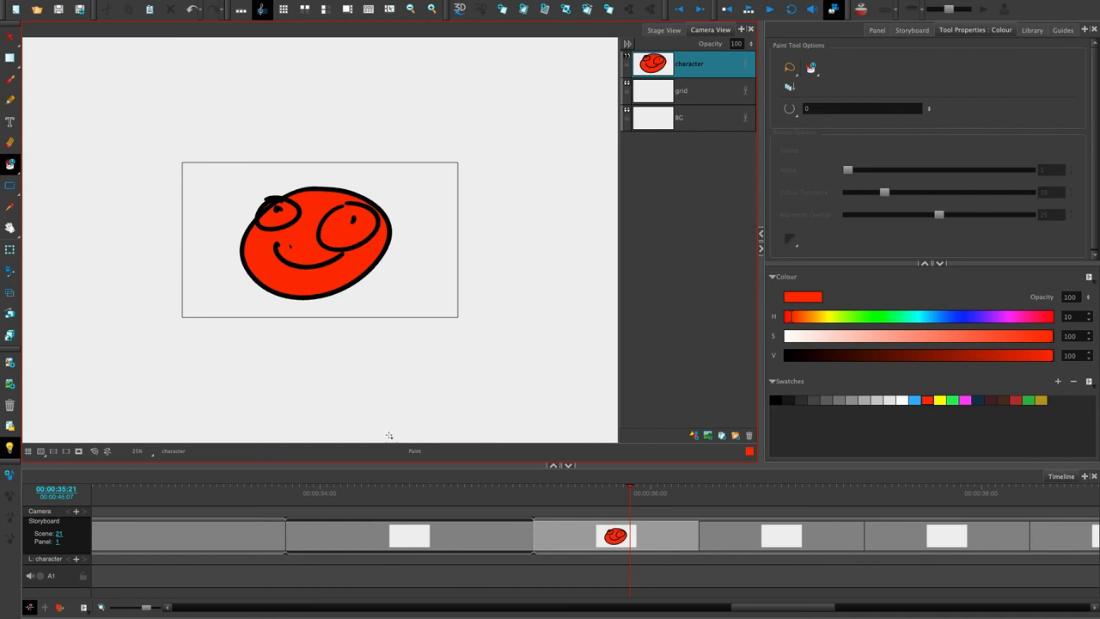
- Repaint the smiling face and its eyes with the bright green swatch using the regular Paint mode
click(11, 165)
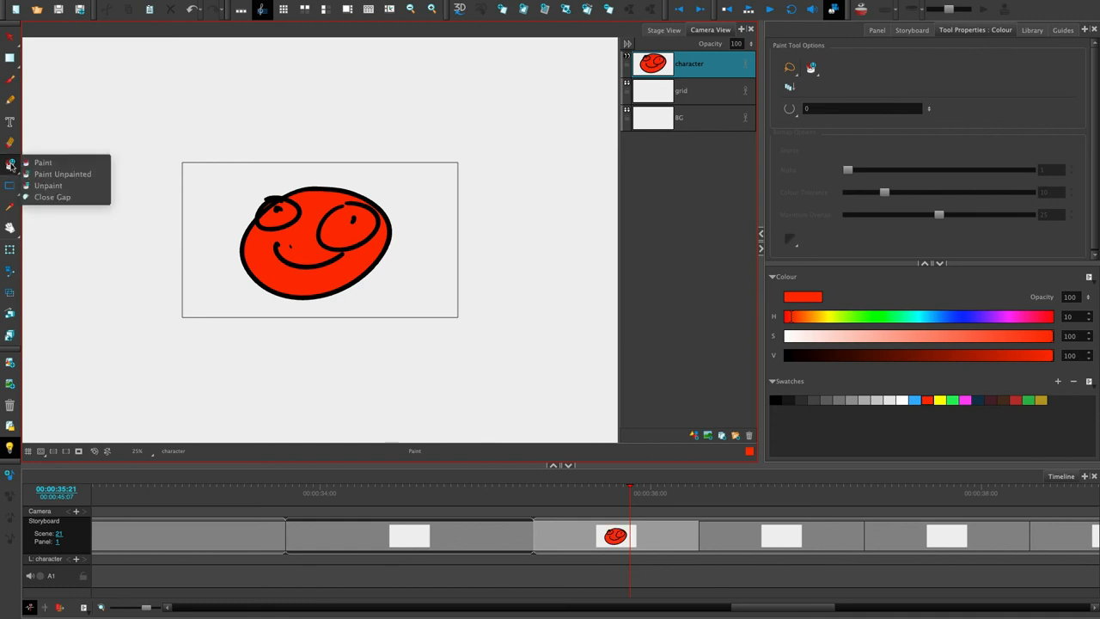
click(43, 162)
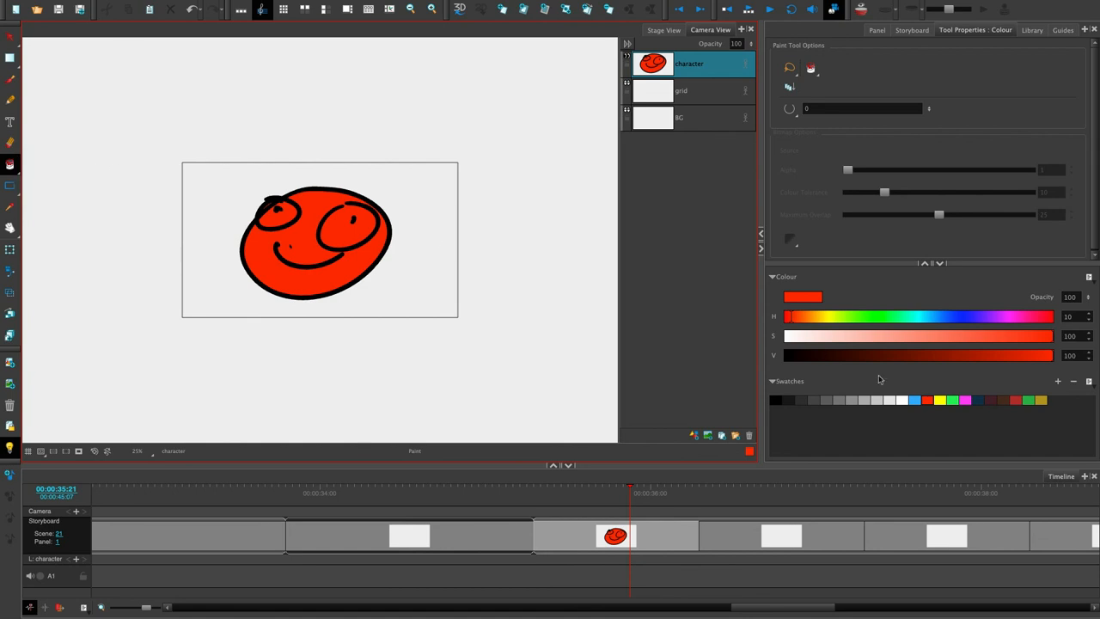
click(953, 399)
click(324, 271)
click(272, 222)
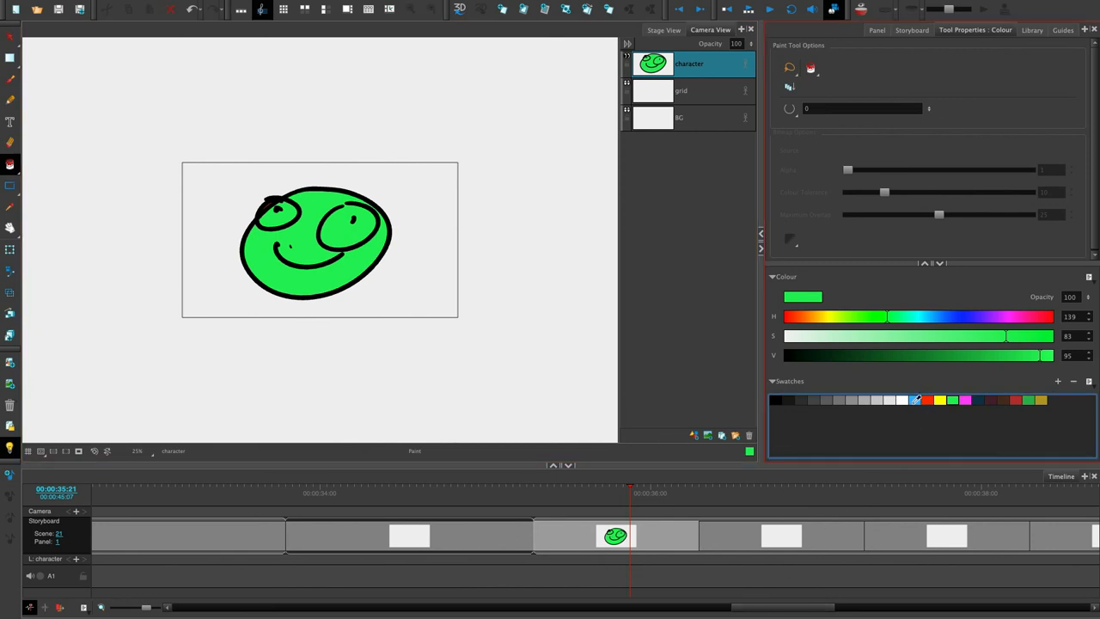
- Pick the dark blue swatch and select the second panel of scene 21
click(916, 400)
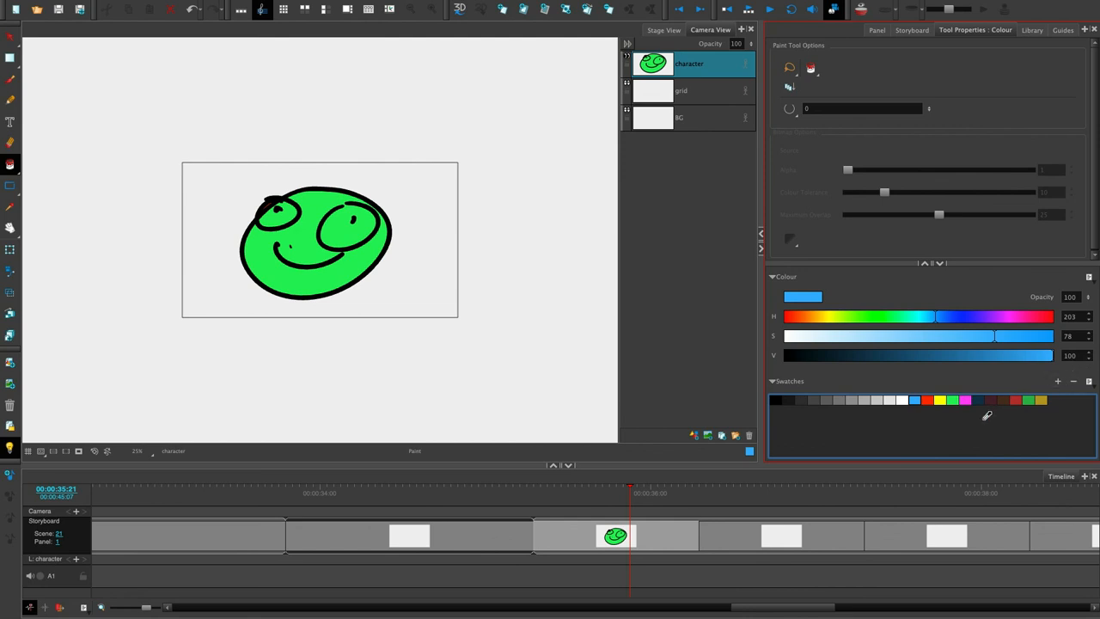
click(983, 399)
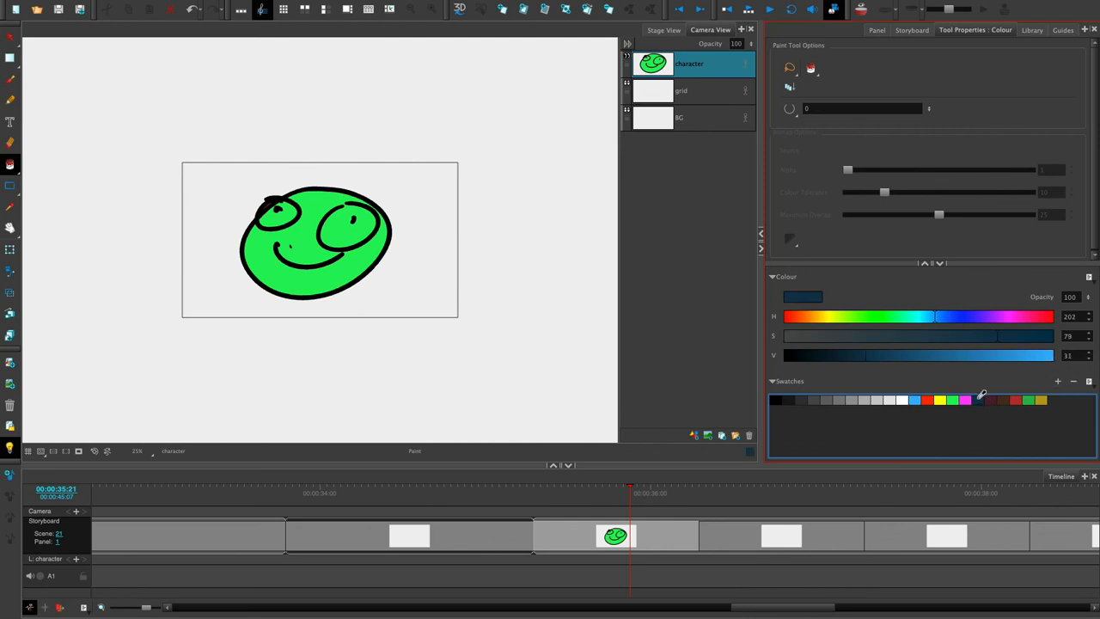
click(795, 540)
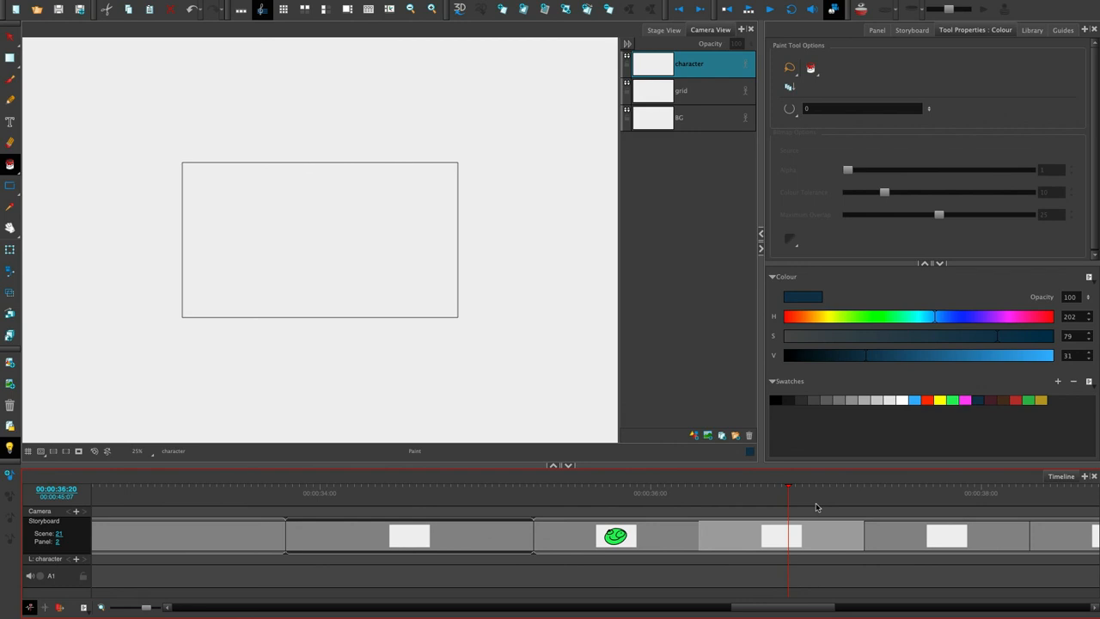
key(ctrl+z)
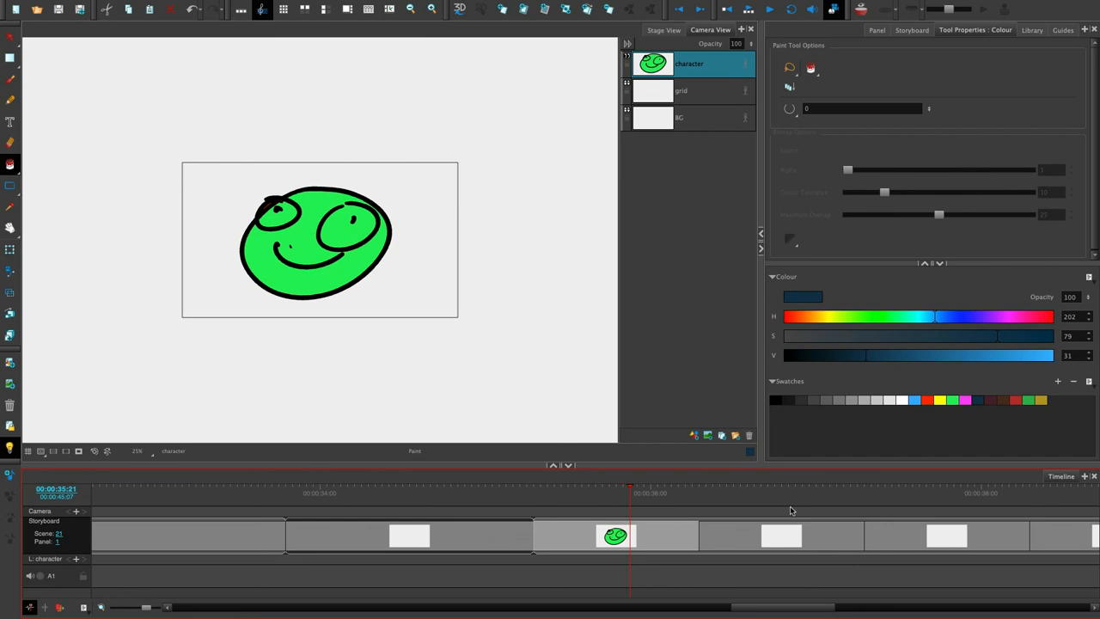
click(790, 511)
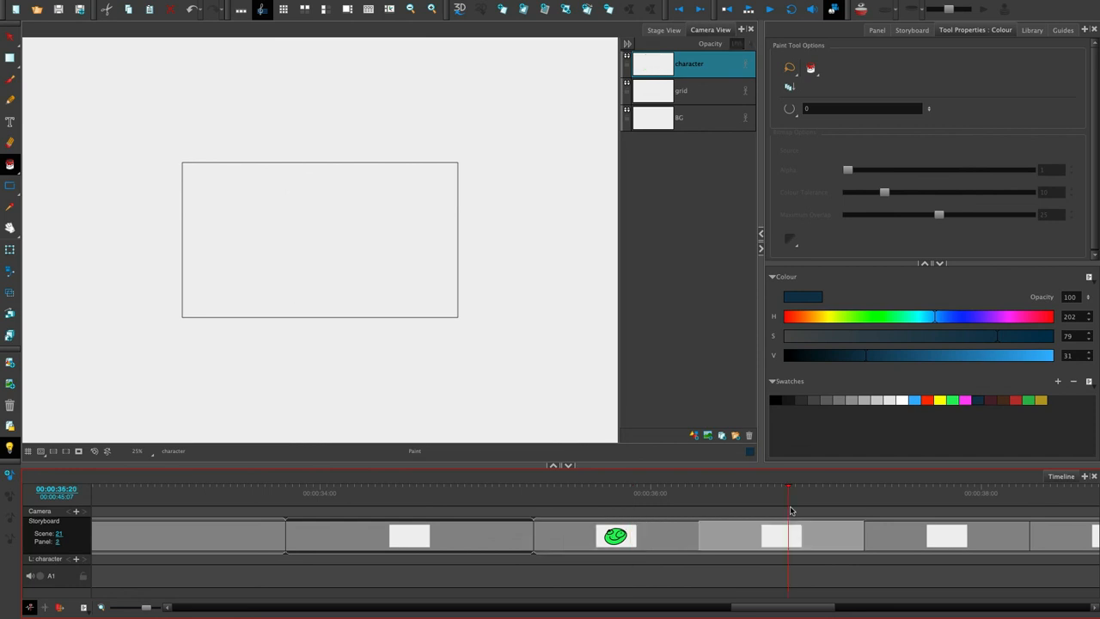
- Activate the Brush tool with the Brush 1 preset at size 25
key(Return)
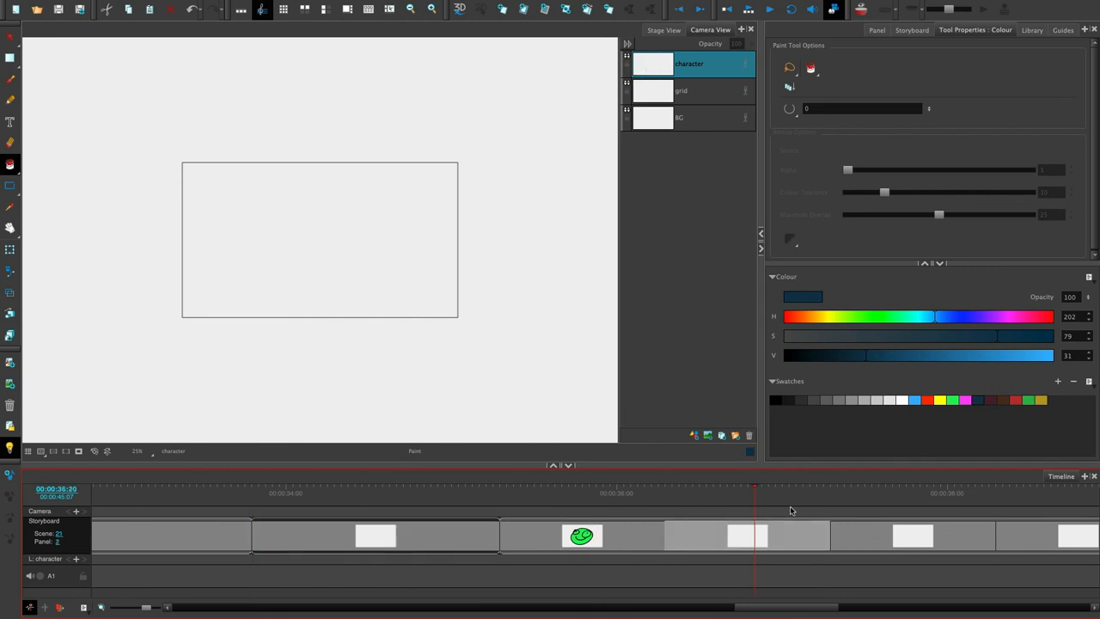
key(alt+b)
click(803, 201)
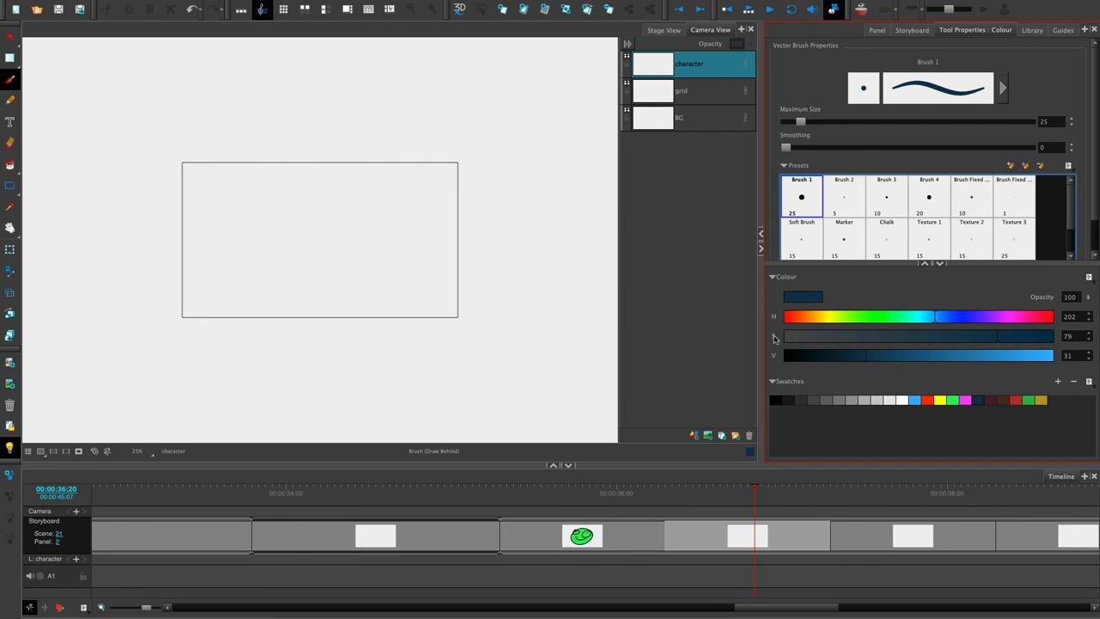
- Select the second panel of scene 4_A and turn off the light table
drag(782, 607, 579, 602)
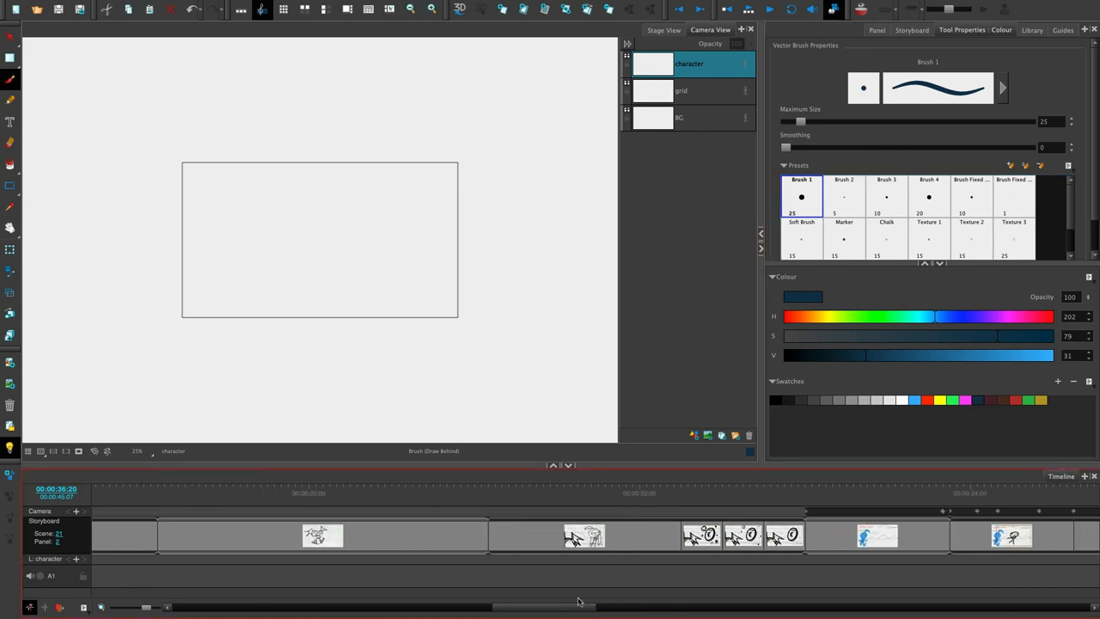
click(584, 537)
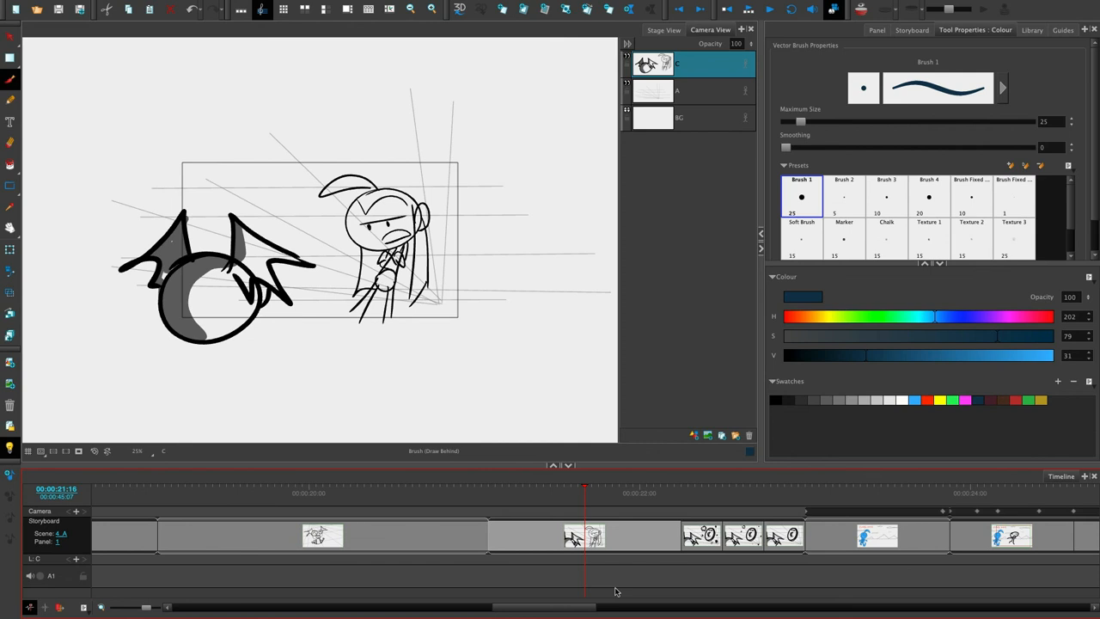
click(702, 540)
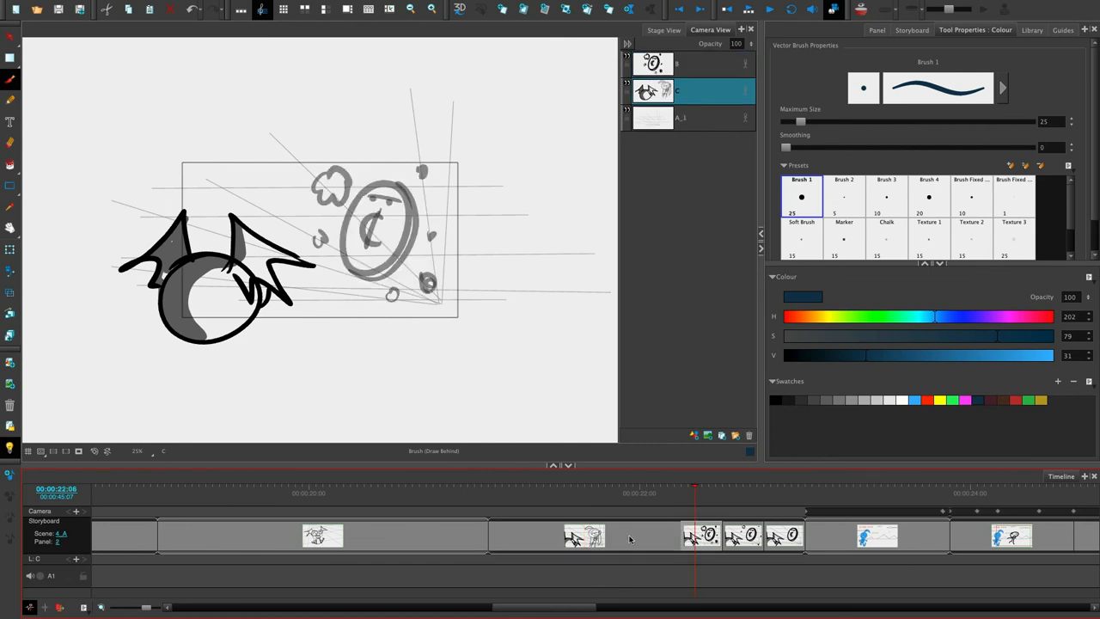
key(shift+l)
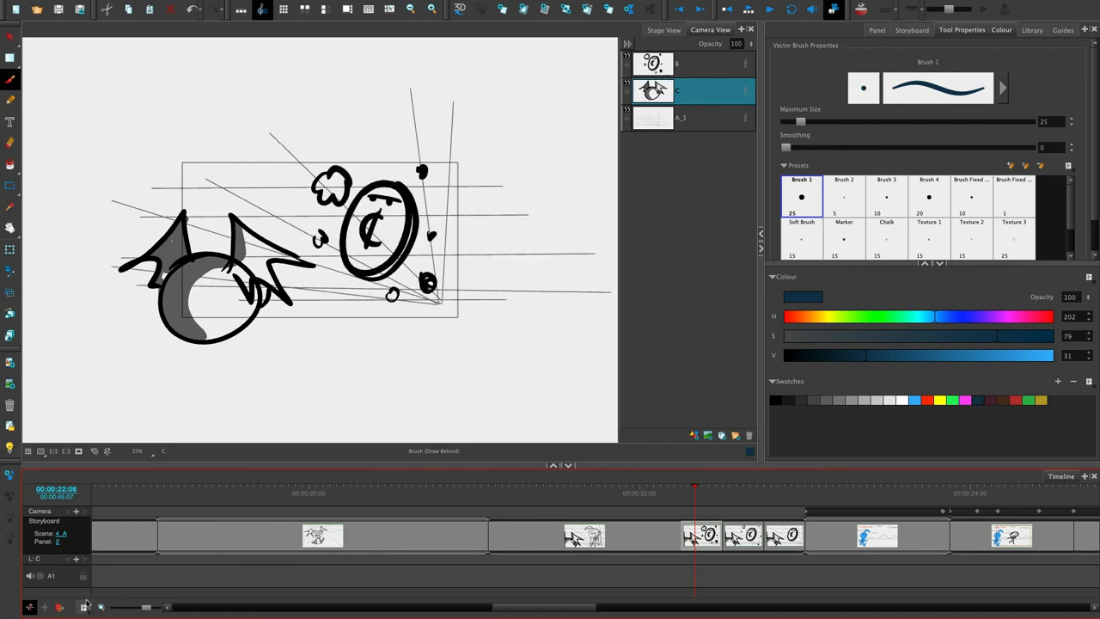
- Turn on the onion skin and set it to show the previous panel and the next panel
click(862, 12)
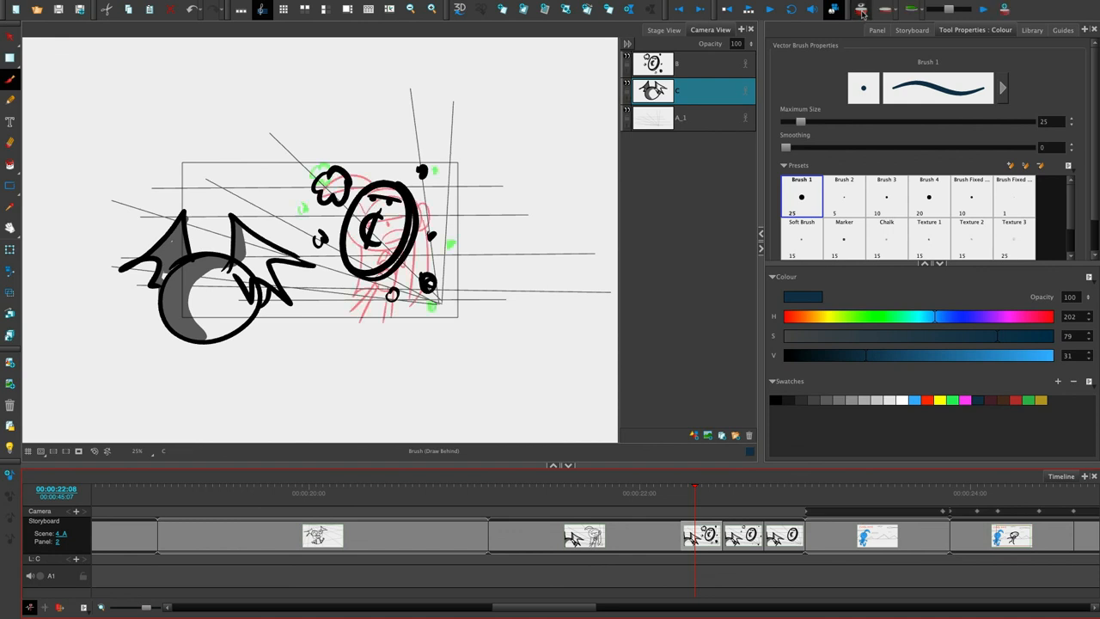
click(896, 11)
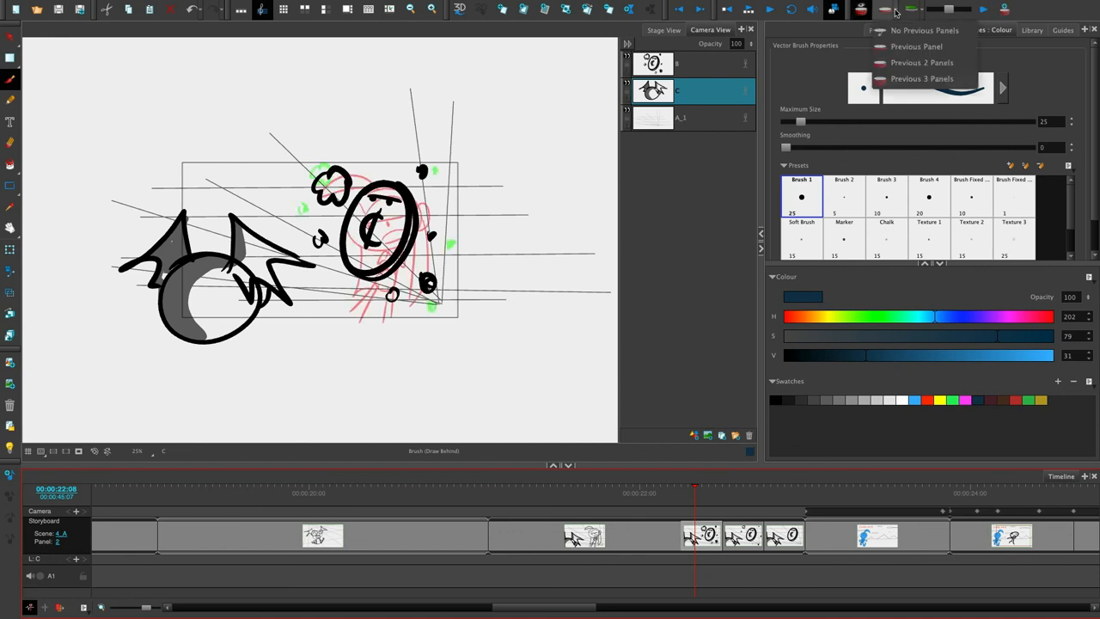
click(952, 49)
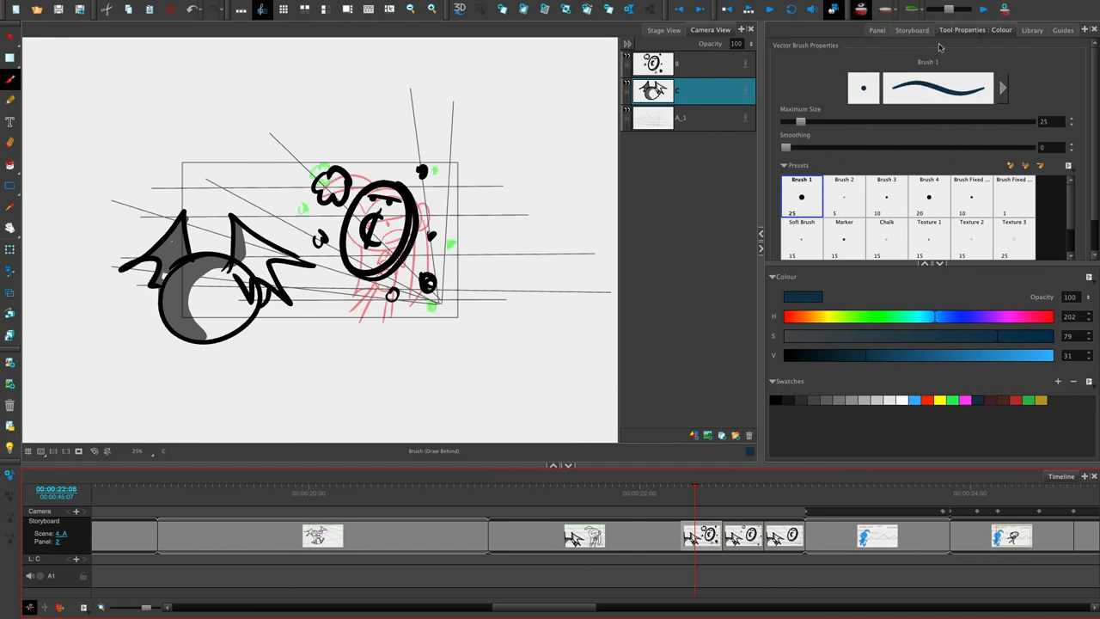
click(919, 10)
click(954, 46)
- Extend the onion skin to the next 3 panels and view it on the panels of scene 4_A
click(640, 534)
click(710, 535)
click(741, 536)
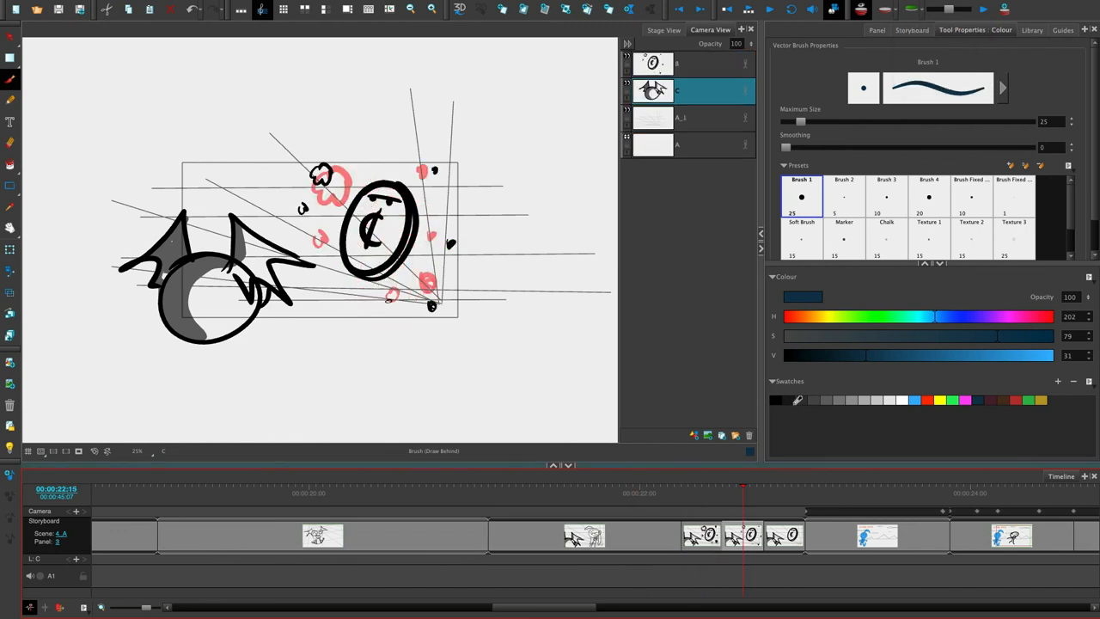
click(921, 12)
click(943, 78)
click(579, 540)
- Set the onion skin to no previous panels and only the next panel, checking it on the fourth panel of scene 4_A
click(914, 11)
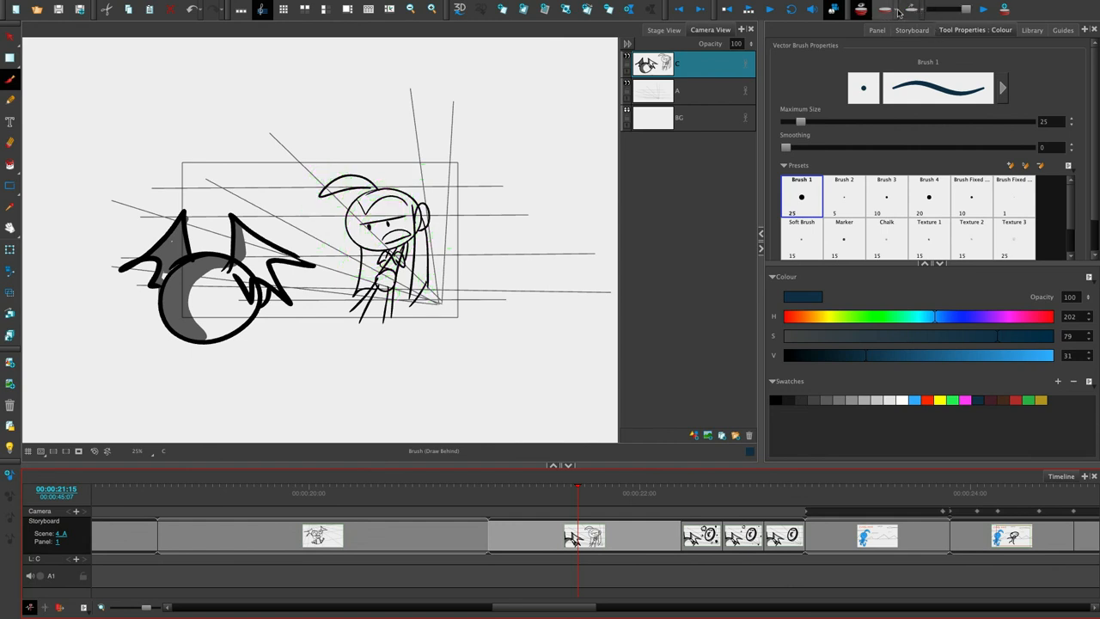
click(896, 11)
click(927, 31)
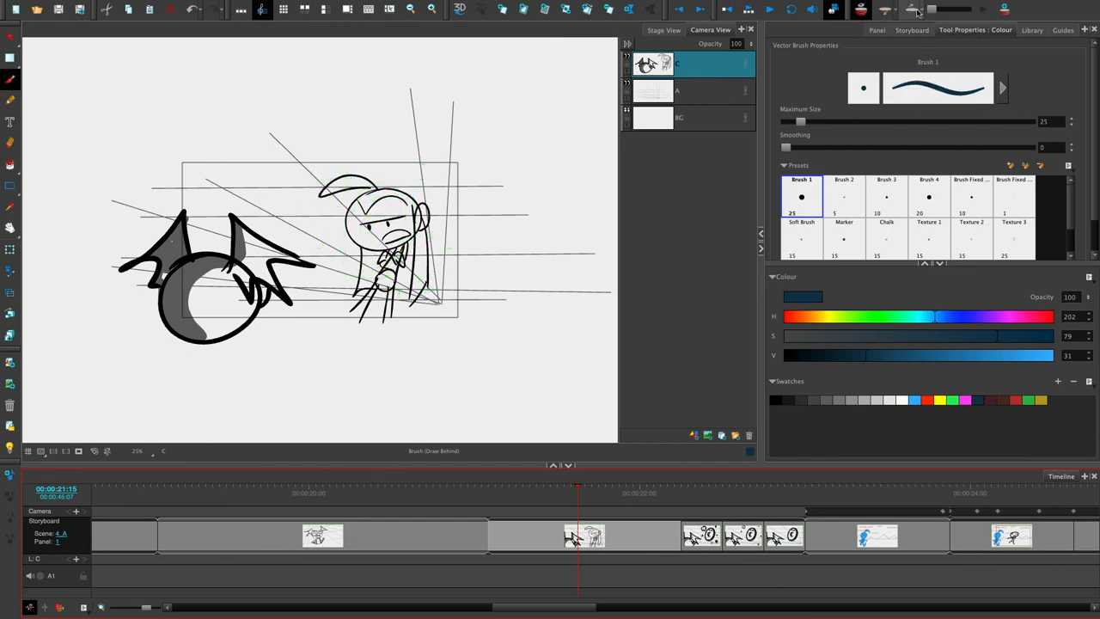
click(918, 10)
click(936, 46)
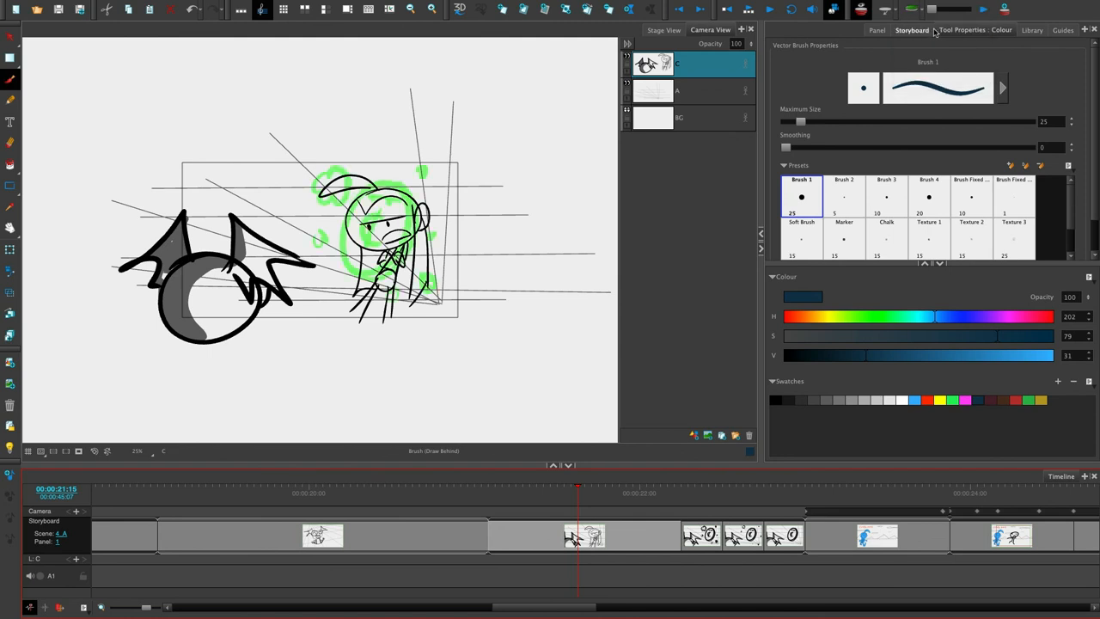
click(711, 536)
click(778, 537)
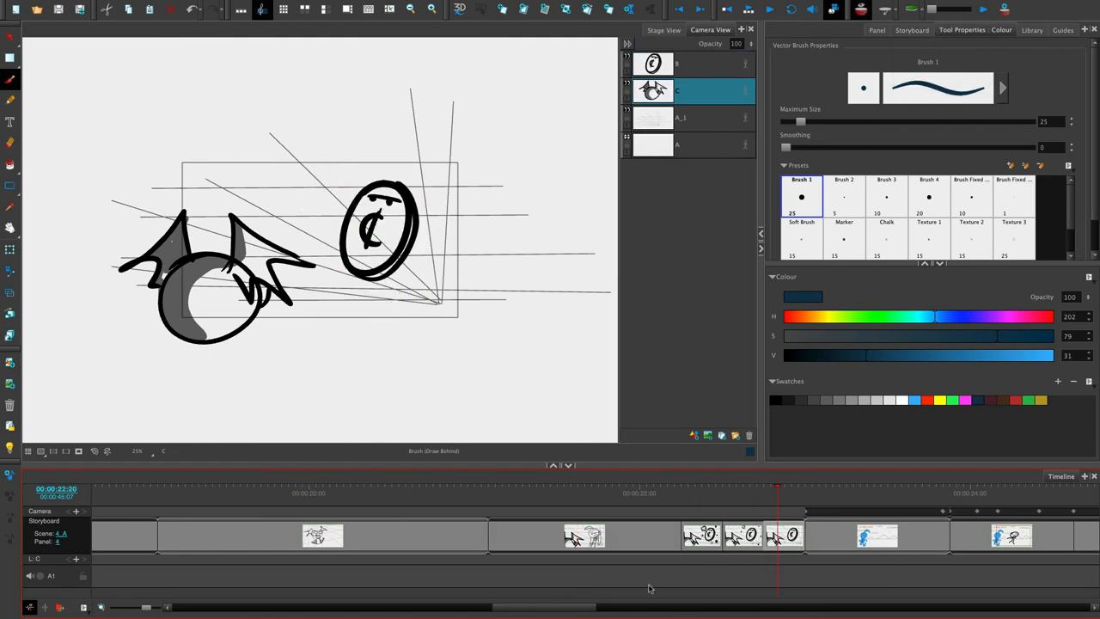
- Enable the 15th previous panel in the expanded onion skin and set the previous range to Previous Panel
drag(565, 607, 557, 607)
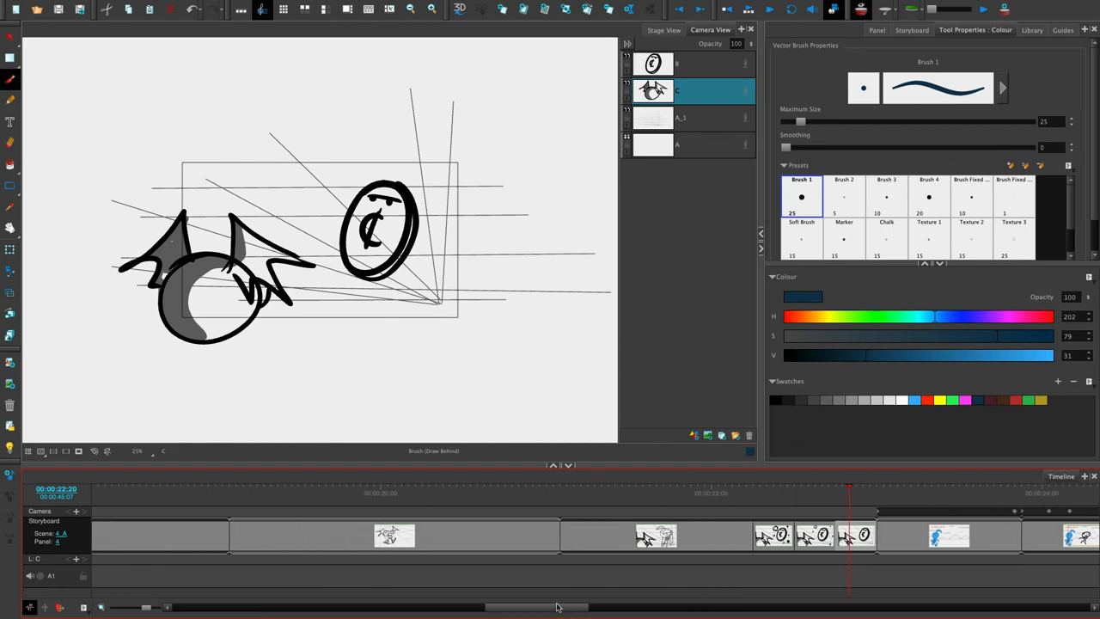
click(1006, 10)
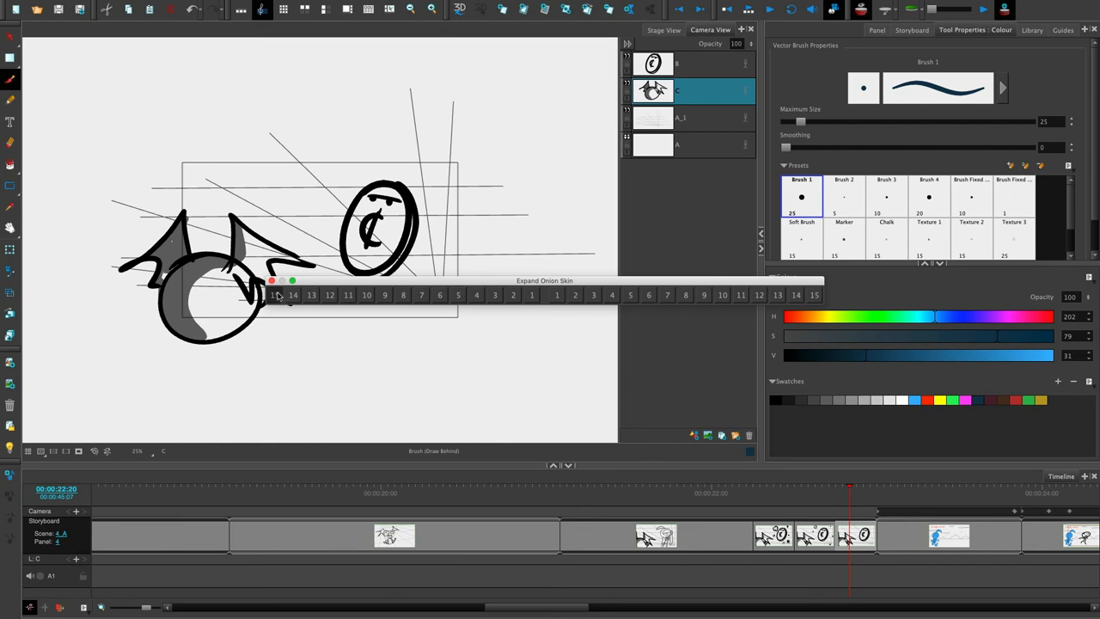
click(276, 294)
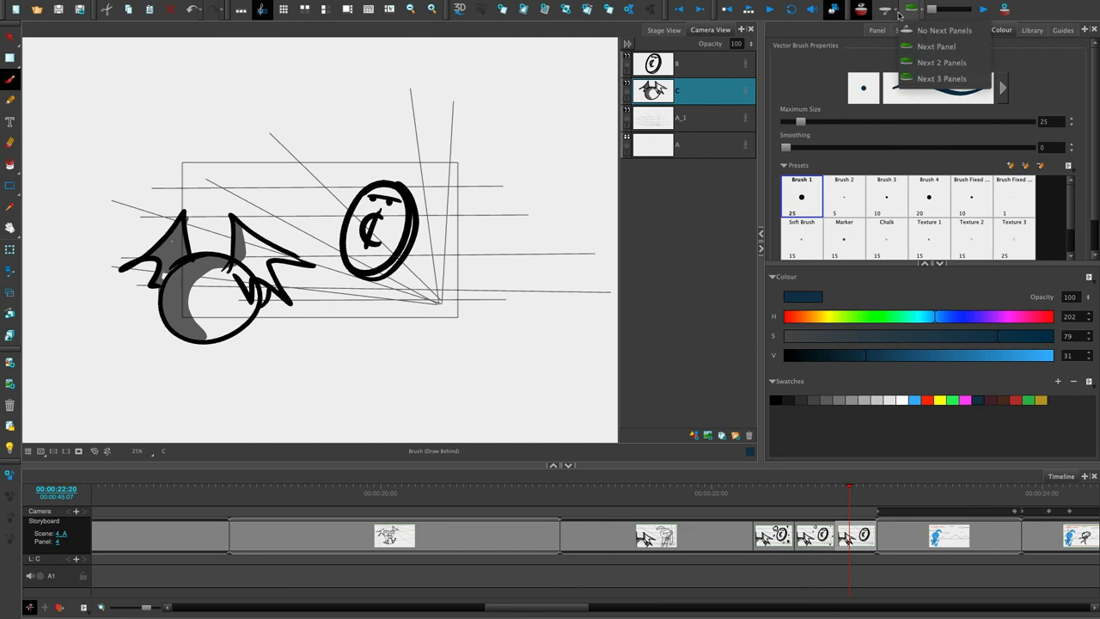
click(892, 12)
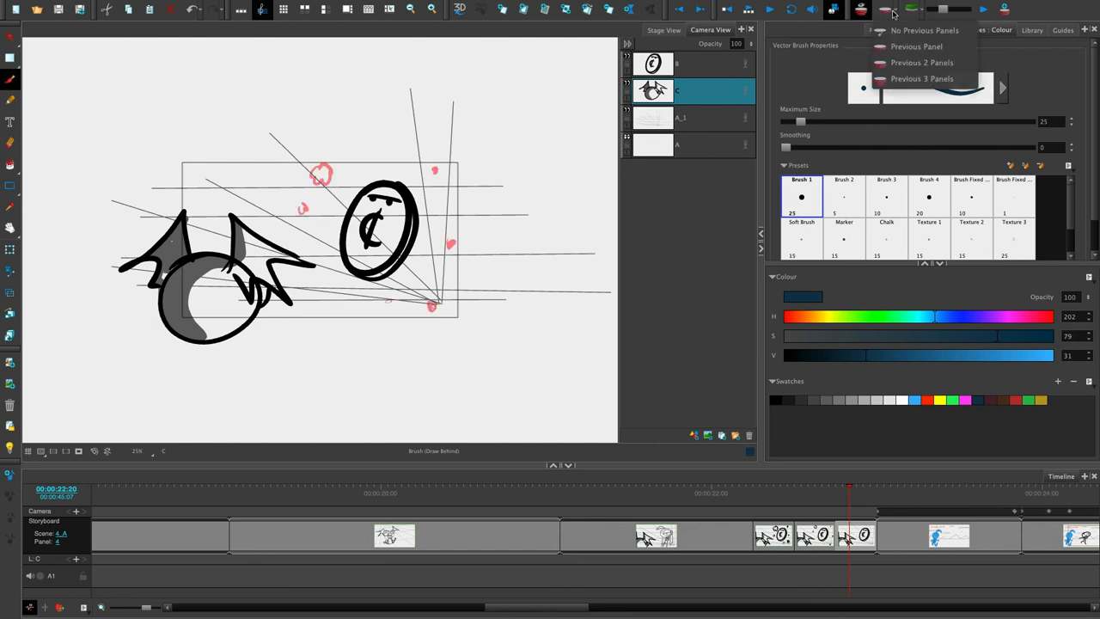
click(1003, 10)
click(1004, 11)
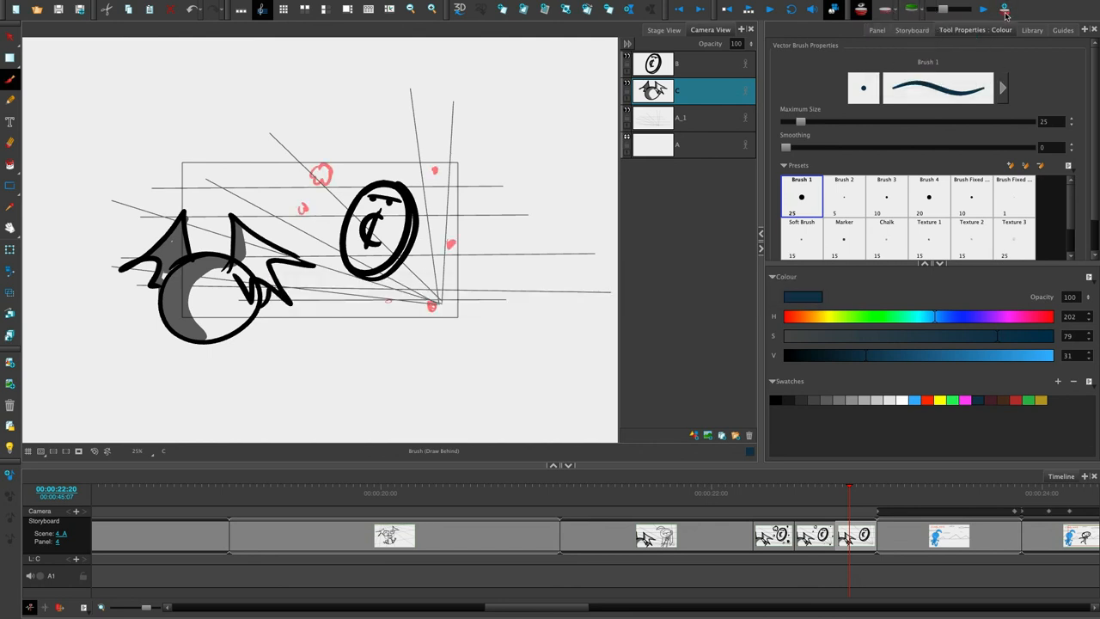
- In the expanded onion skin, enable next panel 15 and previous panels 2, 3, 9, 11 and 13
click(1004, 11)
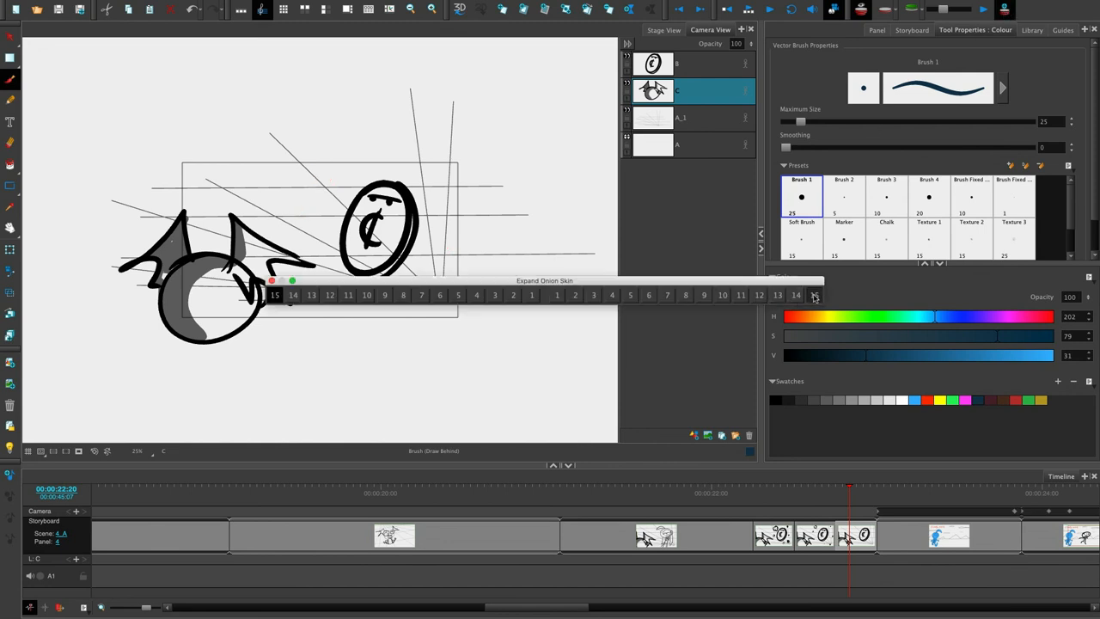
click(815, 296)
click(515, 297)
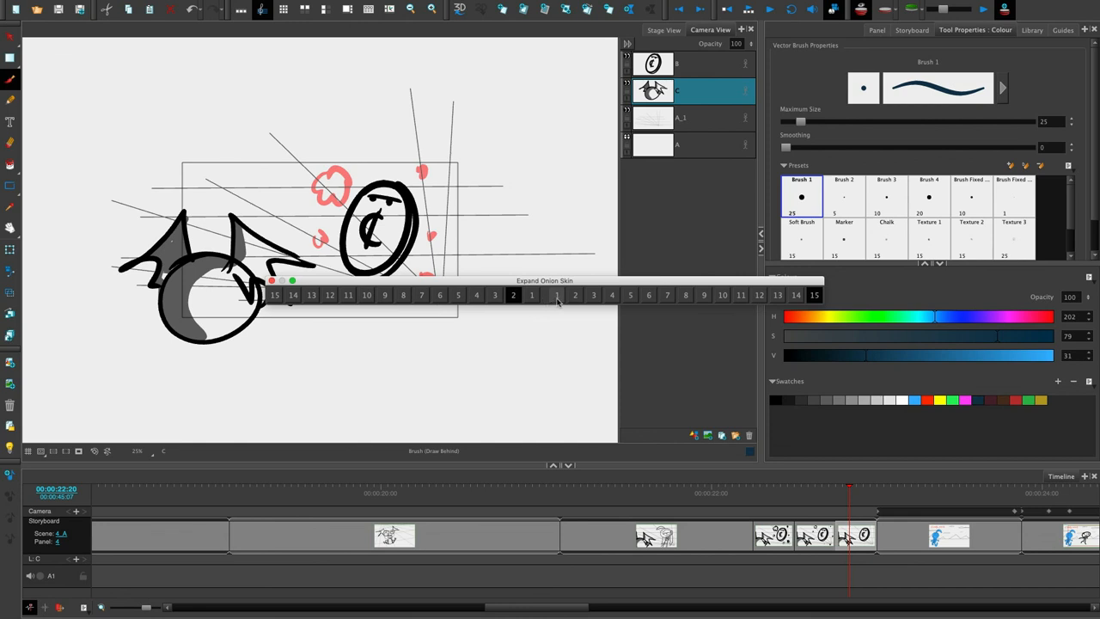
click(495, 295)
click(385, 296)
click(348, 296)
click(311, 296)
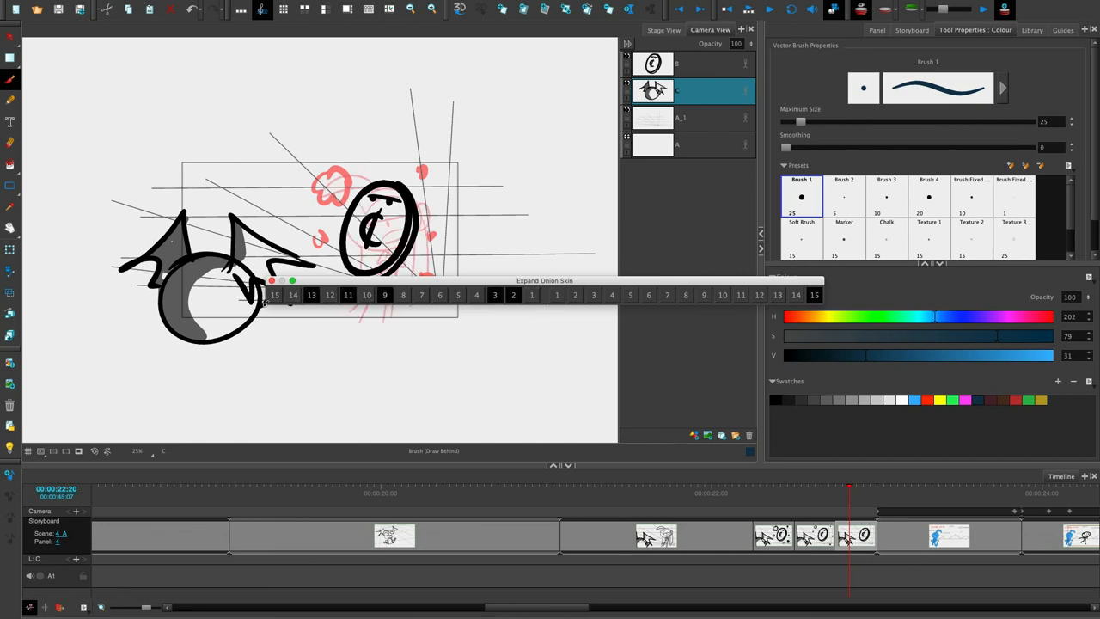
- Enable previous panels 4 to 8, 10, 12, 14 and 15 and close the expanded onion skin
click(275, 296)
click(293, 296)
click(329, 296)
click(367, 296)
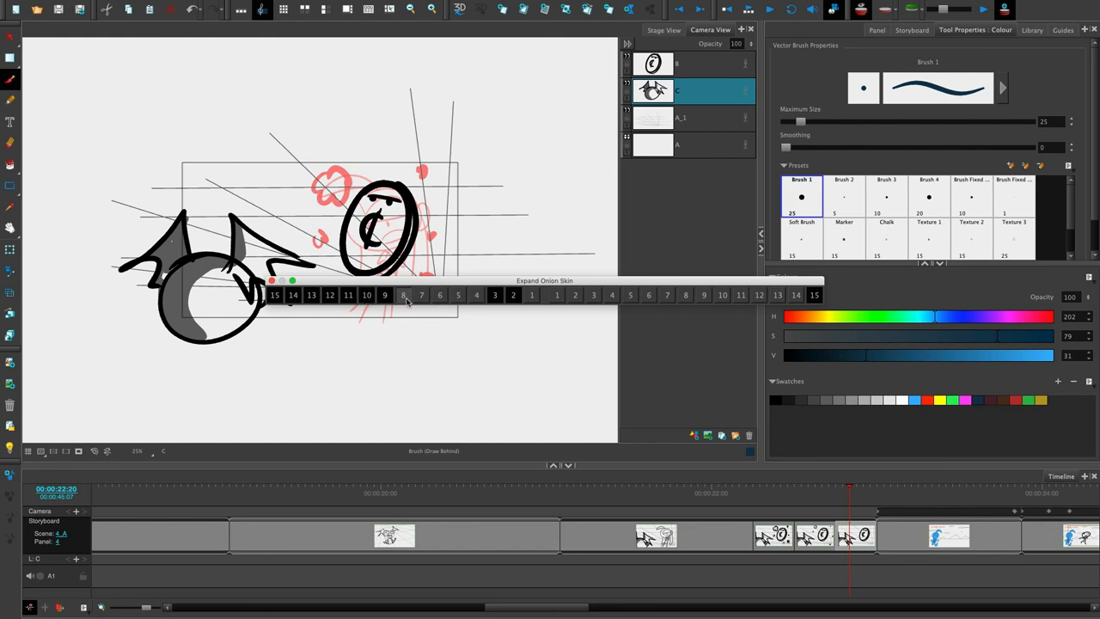
click(403, 295)
click(421, 295)
click(440, 296)
click(458, 296)
click(476, 296)
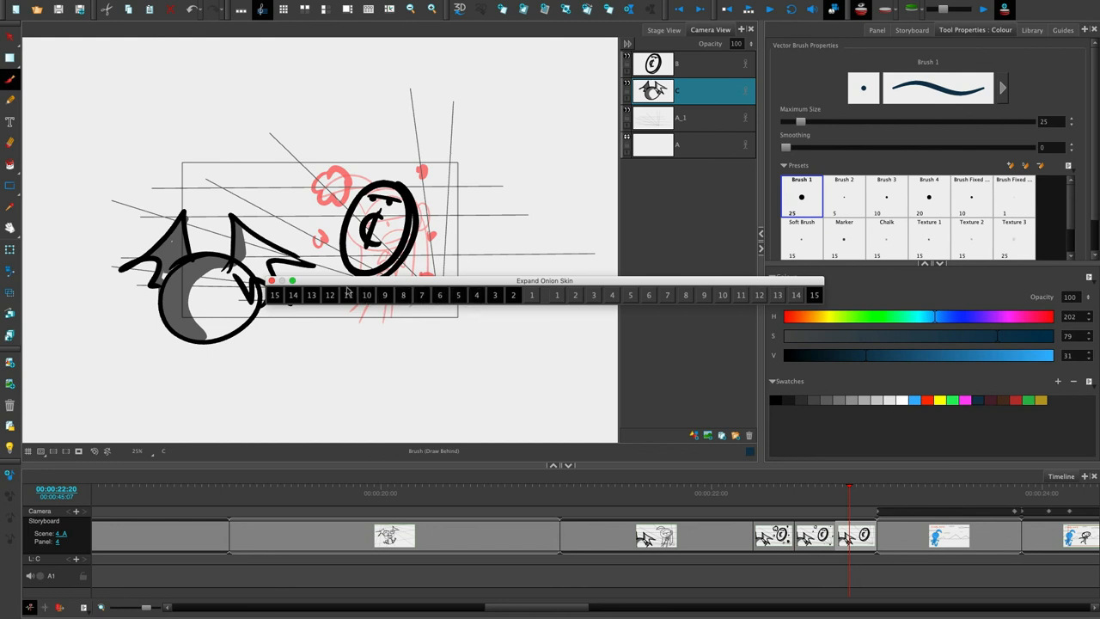
click(272, 281)
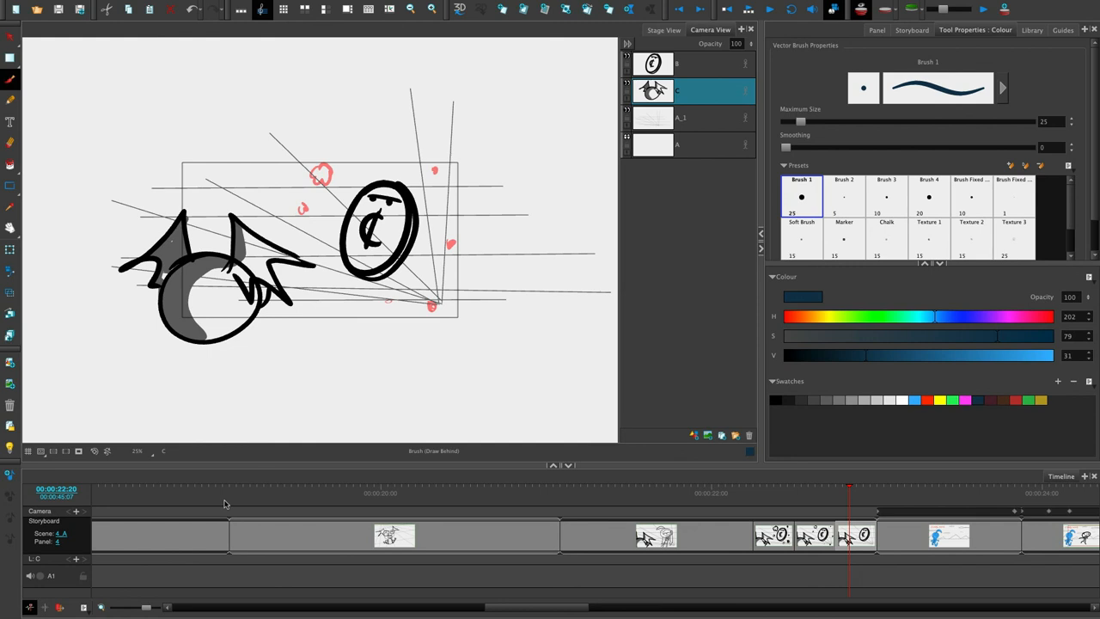
- Select the first panel of scene 4 and display its dialog, action notes, slugging and notes
drag(552, 608, 473, 539)
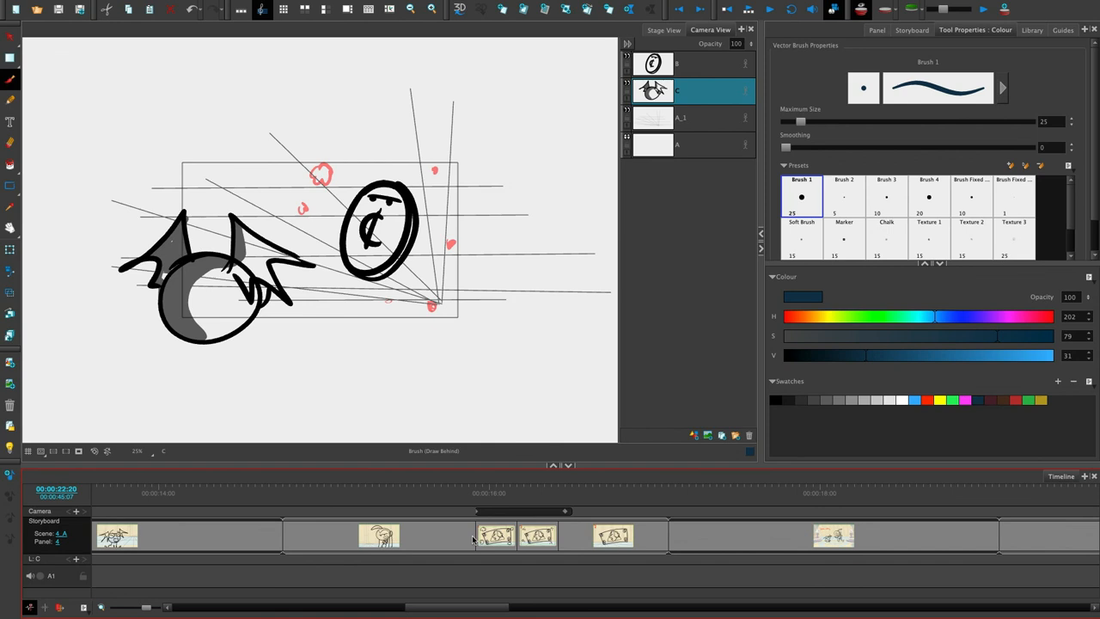
click(383, 539)
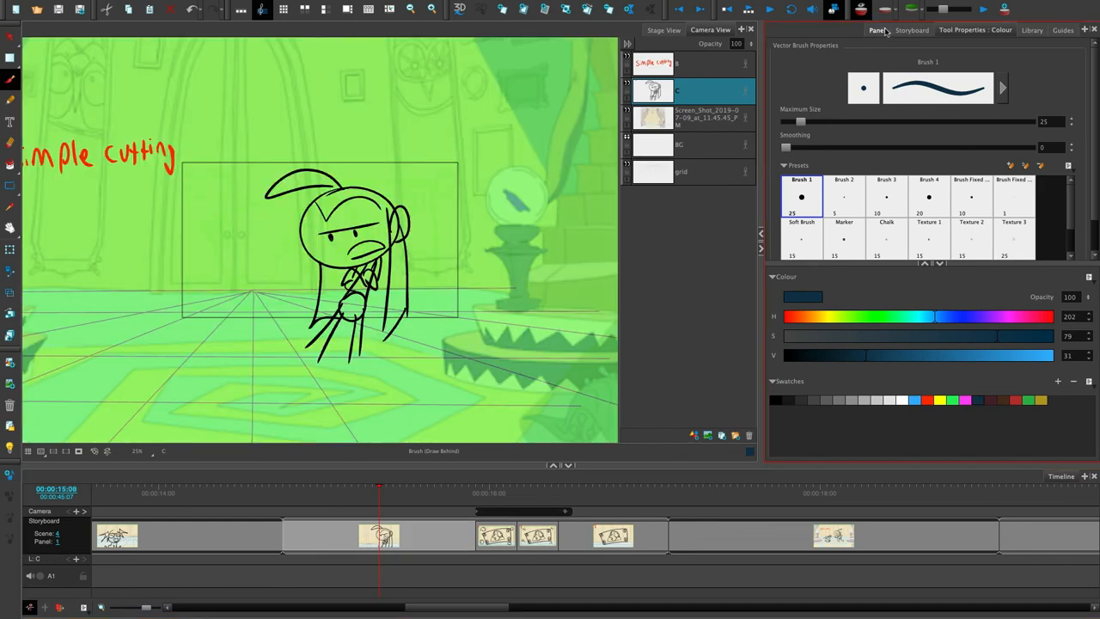
click(877, 30)
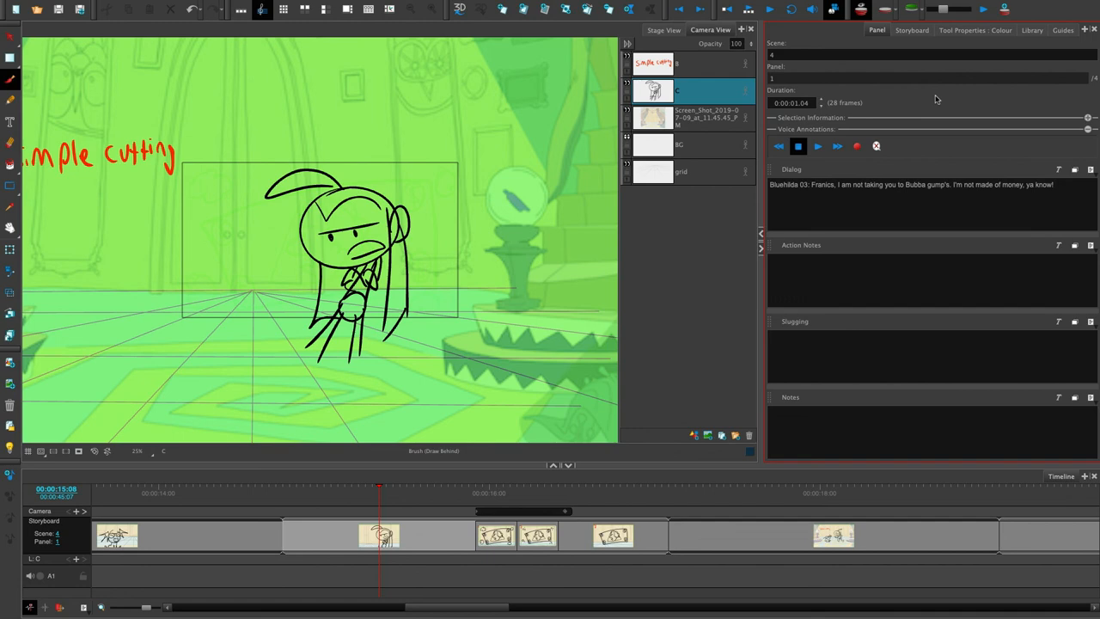
mouse_move(417, 609)
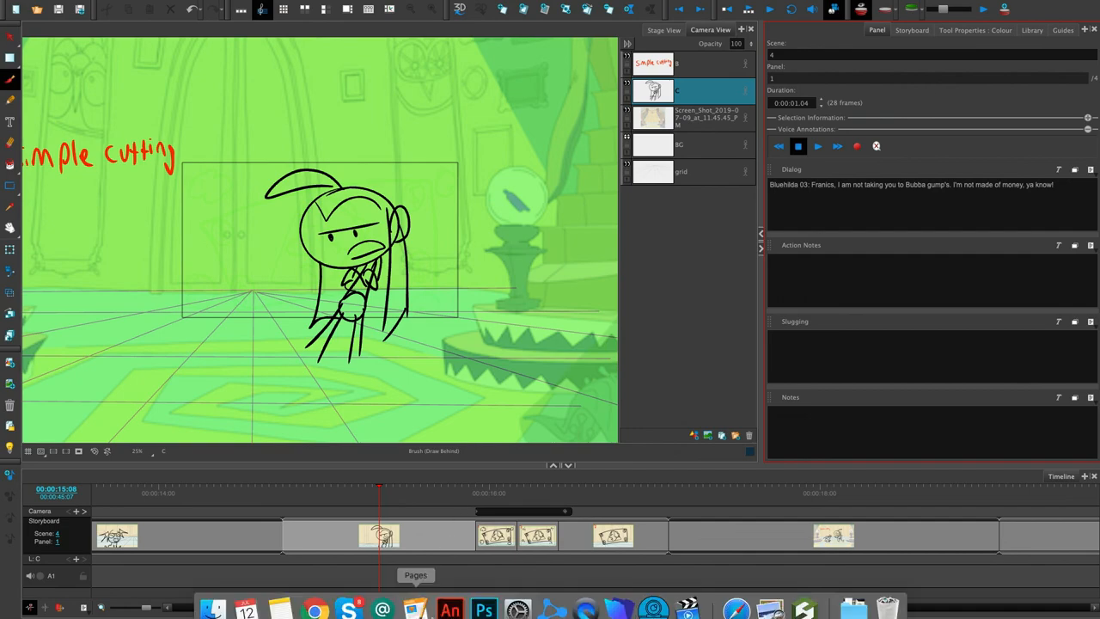
click(687, 599)
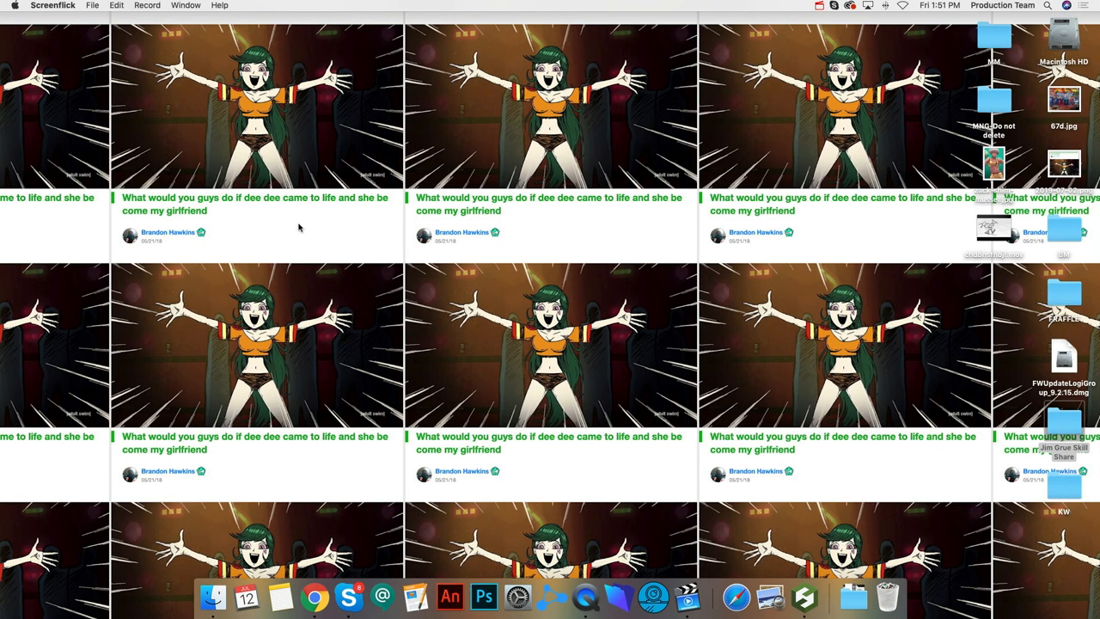